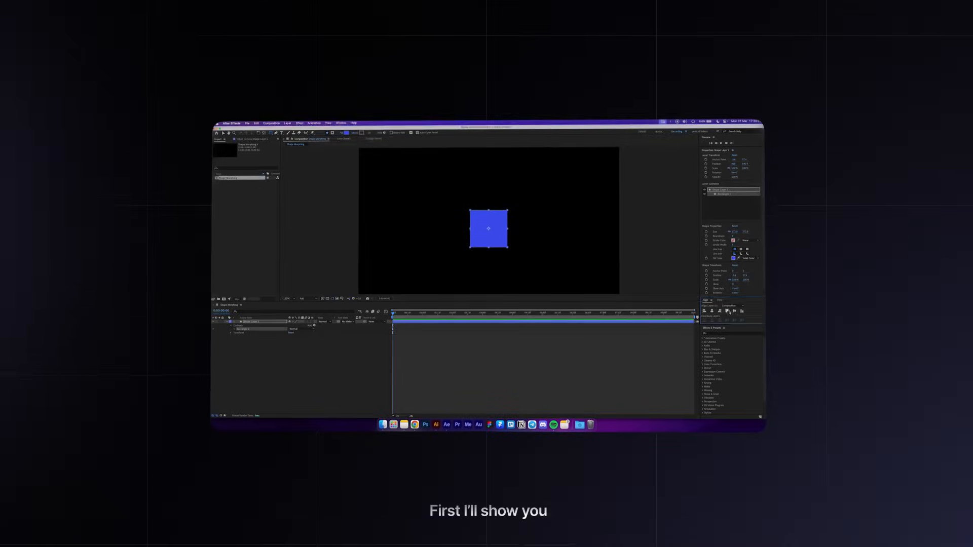
click(735, 311)
drag(733, 236, 752, 237)
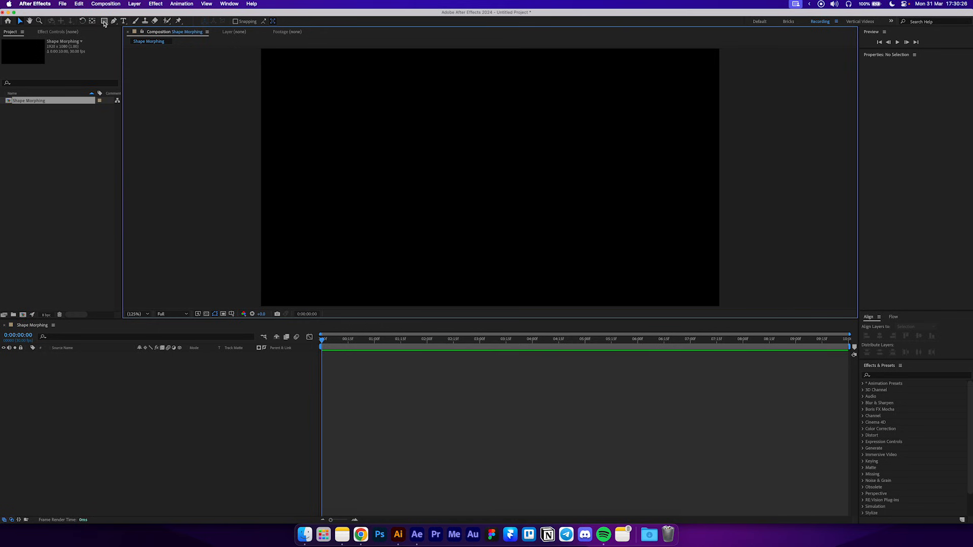
- Draw a blue square about 273 px wide and centre it horizontally and vertically in the Shape Morphing composition
click(104, 21)
drag(457, 159, 522, 223)
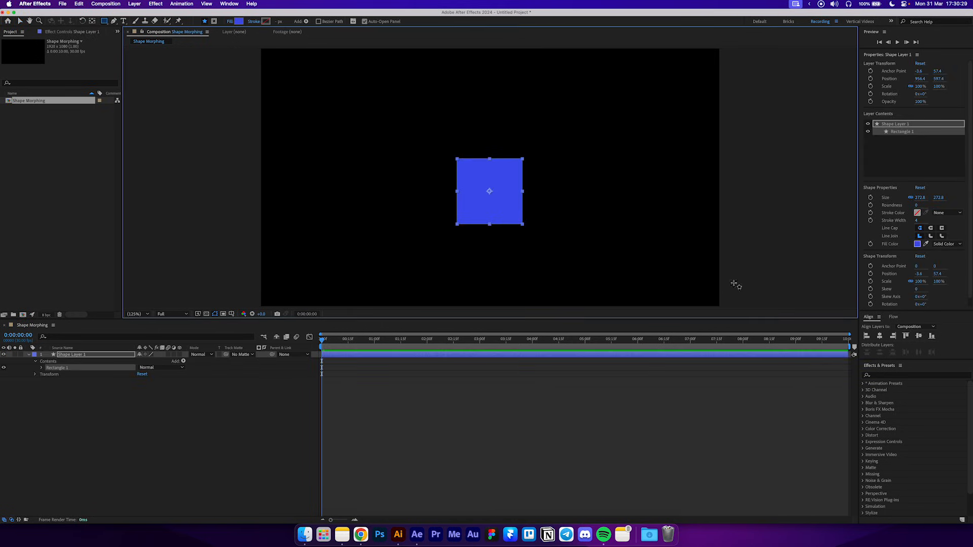
click(880, 335)
click(919, 336)
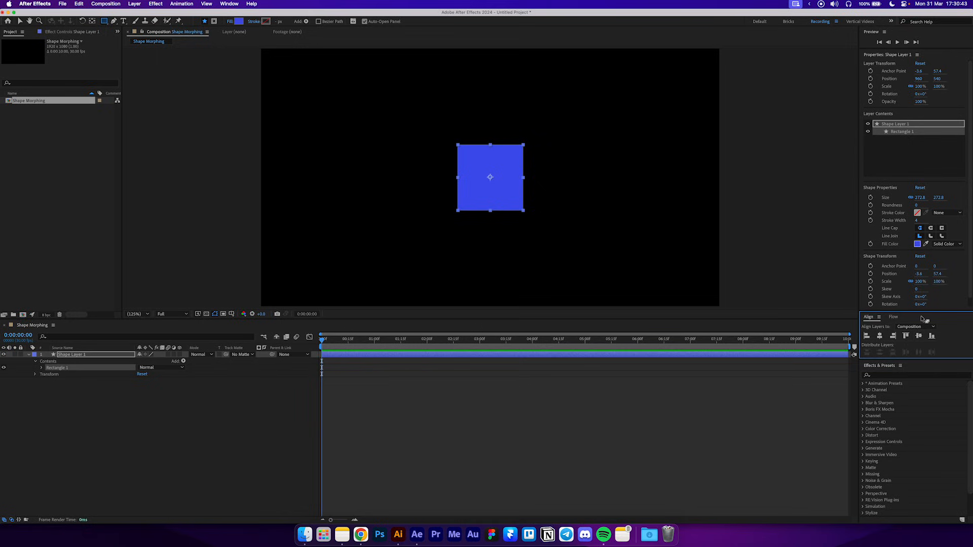
- Keyframe the square's roundness from 0 at the start of the composition to 146 at 0:00:00:15
drag(918, 205, 970, 207)
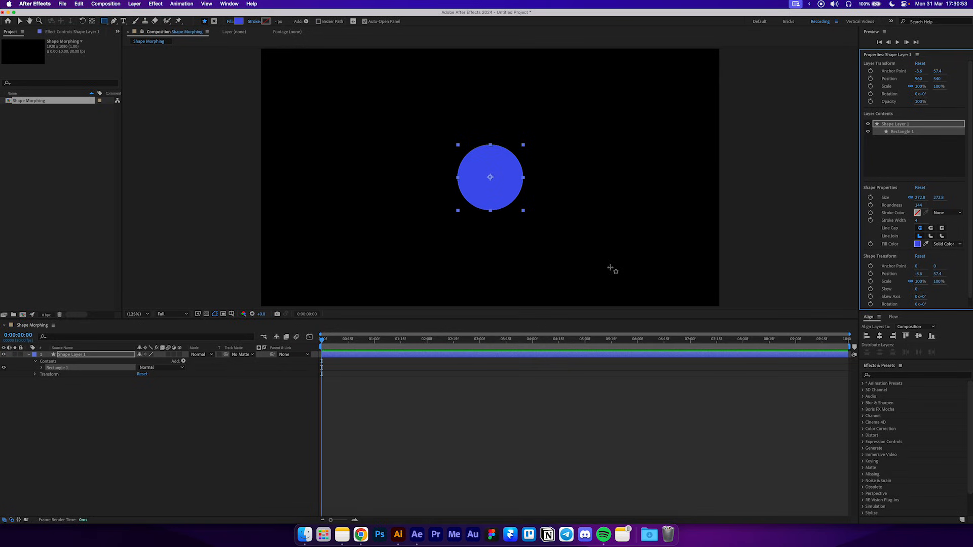
drag(918, 206, 680, 223)
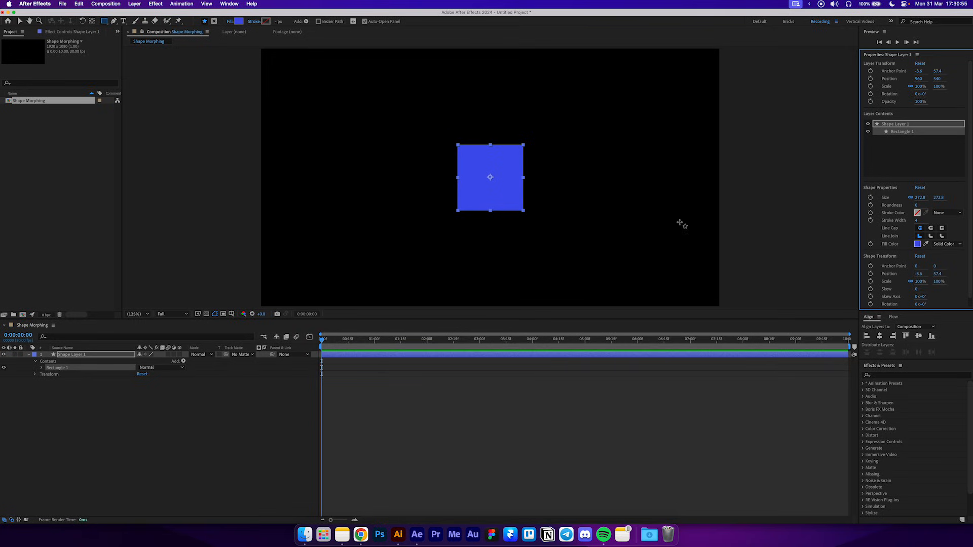
click(871, 205)
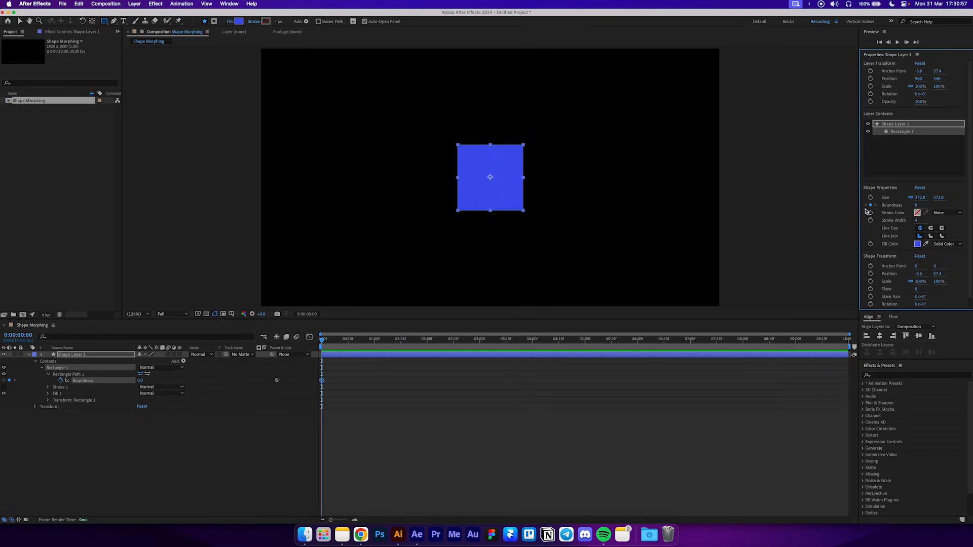
click(347, 345)
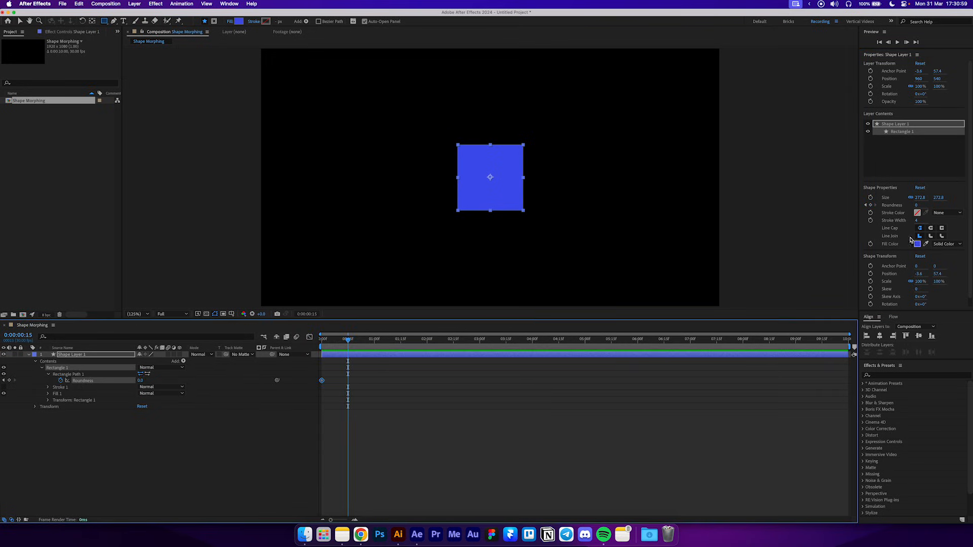
drag(916, 206, 938, 205)
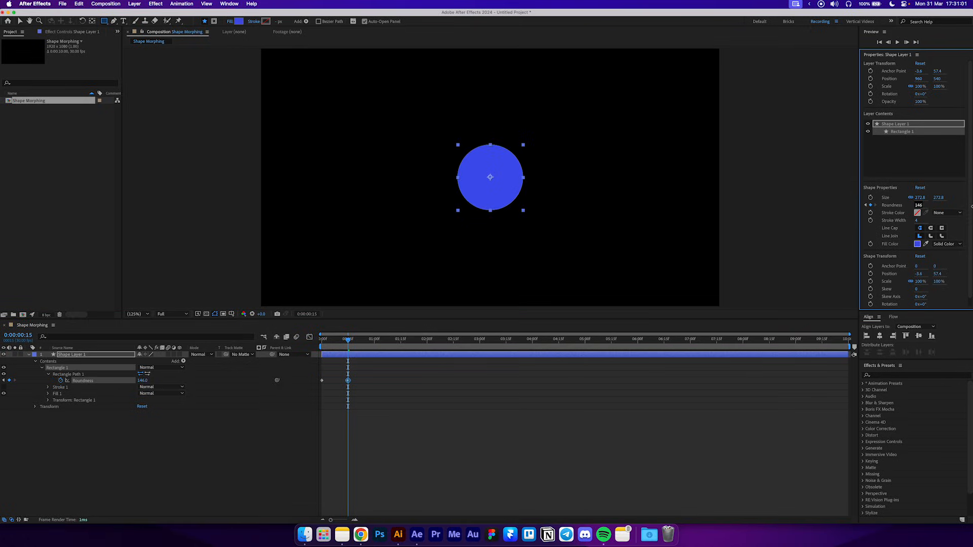
- Preview the square's roundness animation from the start of the timeline
click(362, 360)
key(space)
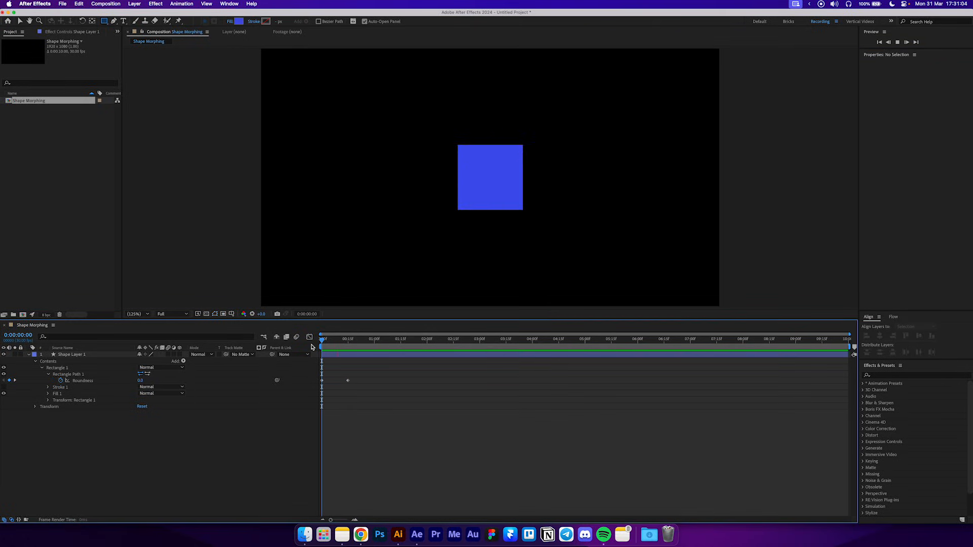
key(space)
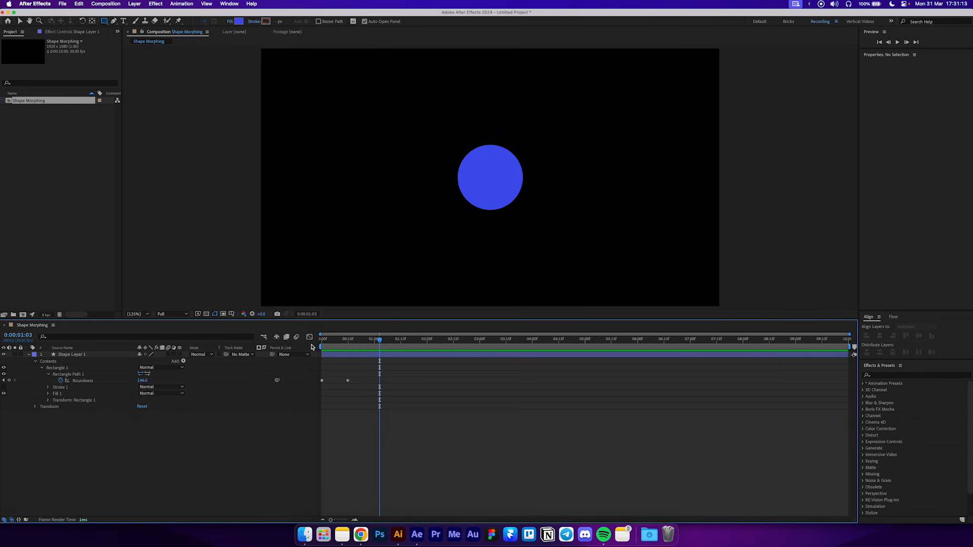
- Keyframe the rectangle's size at 0:00:00:15 and set its width to 778.8 at 0:00:01:00, keeping the height at 272.8
drag(359, 344, 349, 341)
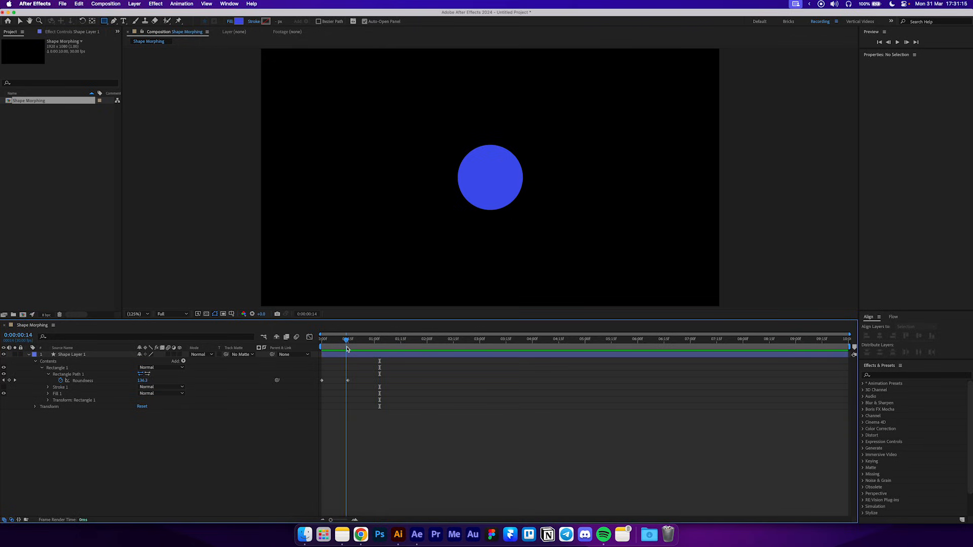
click(354, 356)
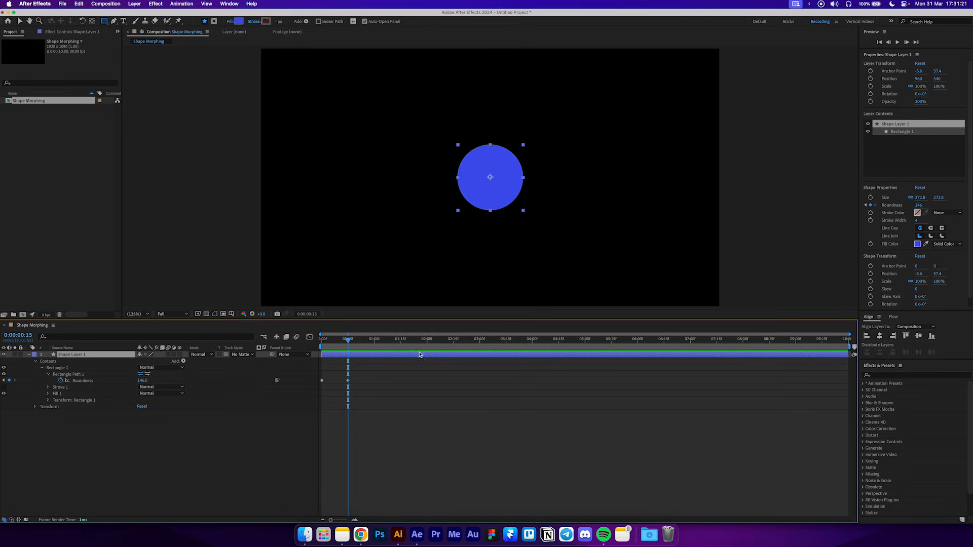
click(871, 198)
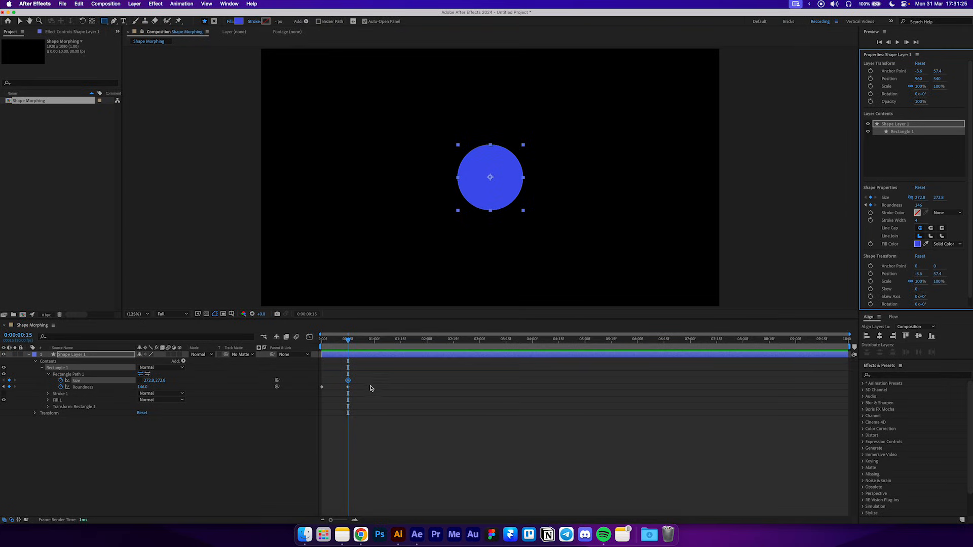
click(374, 340)
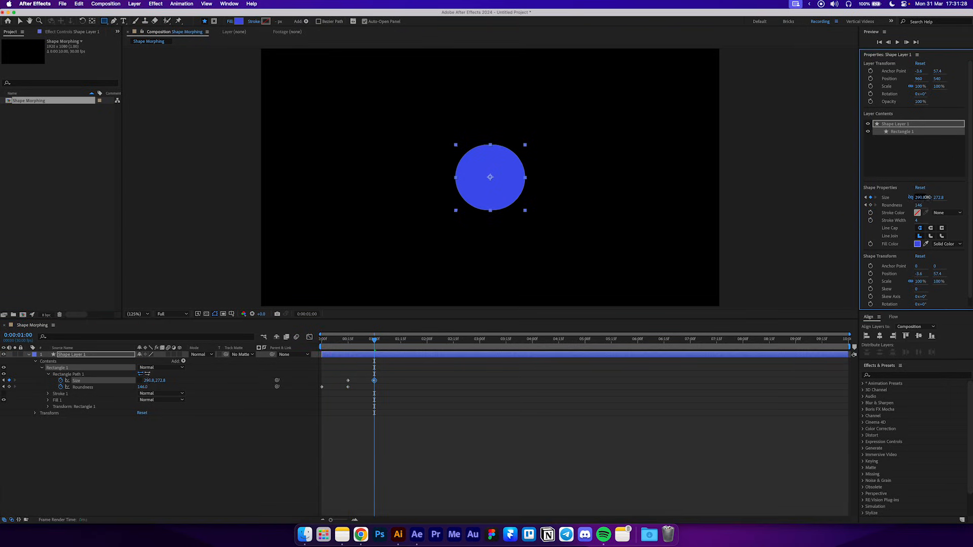
drag(919, 197, 926, 199)
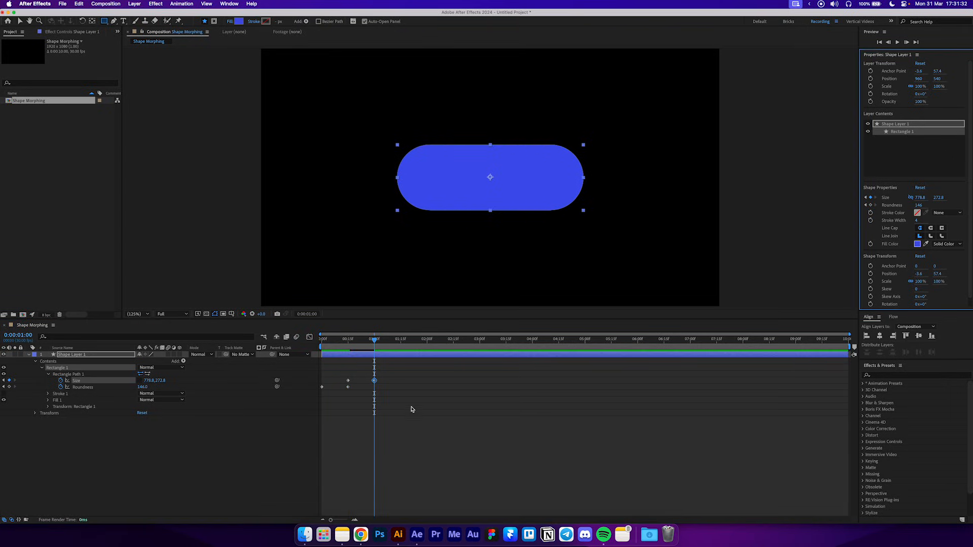
- Preview the circle stretching into a pill shape from the start of the timeline
click(412, 410)
drag(374, 341, 360, 346)
key(space)
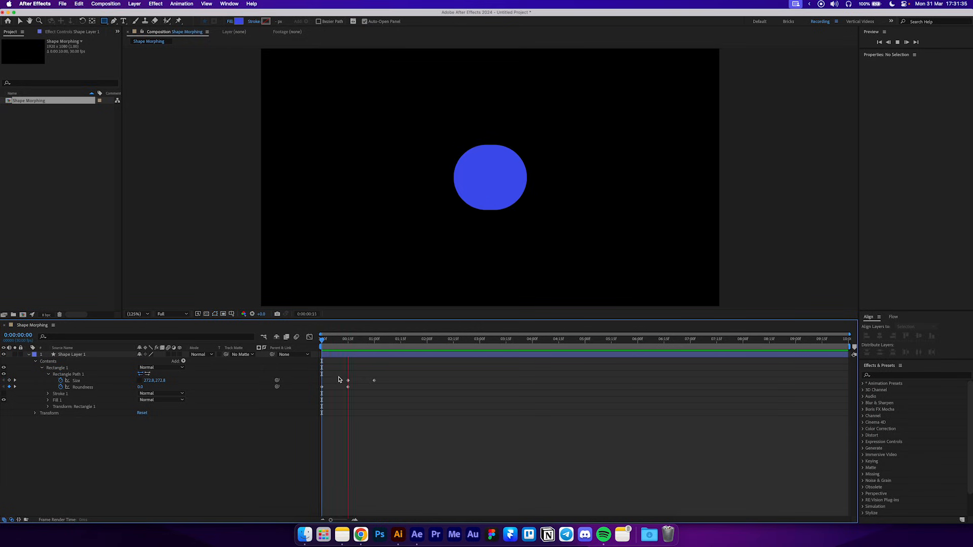
key(space)
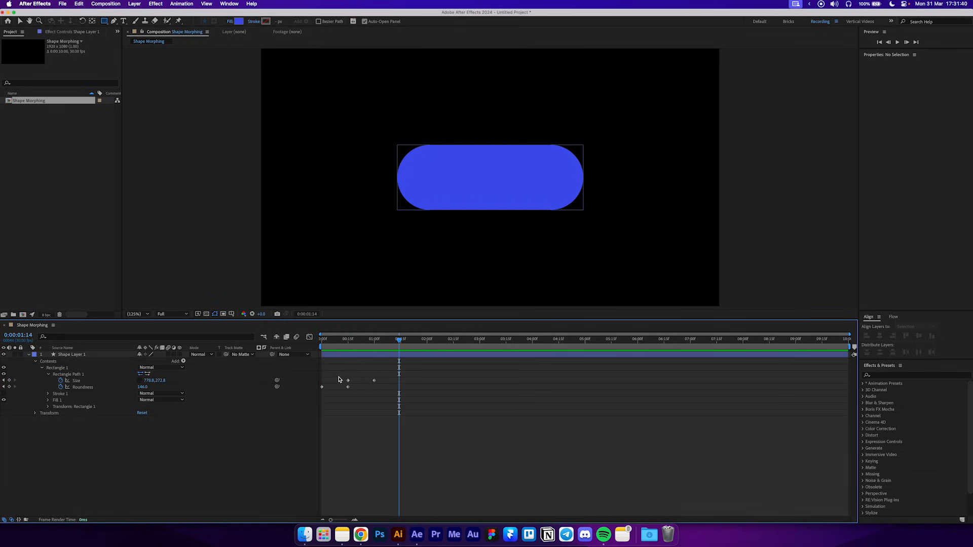
- Keyframe the rectangle's fill colour from blue at 0:00:00:15 to magenta at 0:00:01:00
drag(362, 343, 348, 345)
click(354, 356)
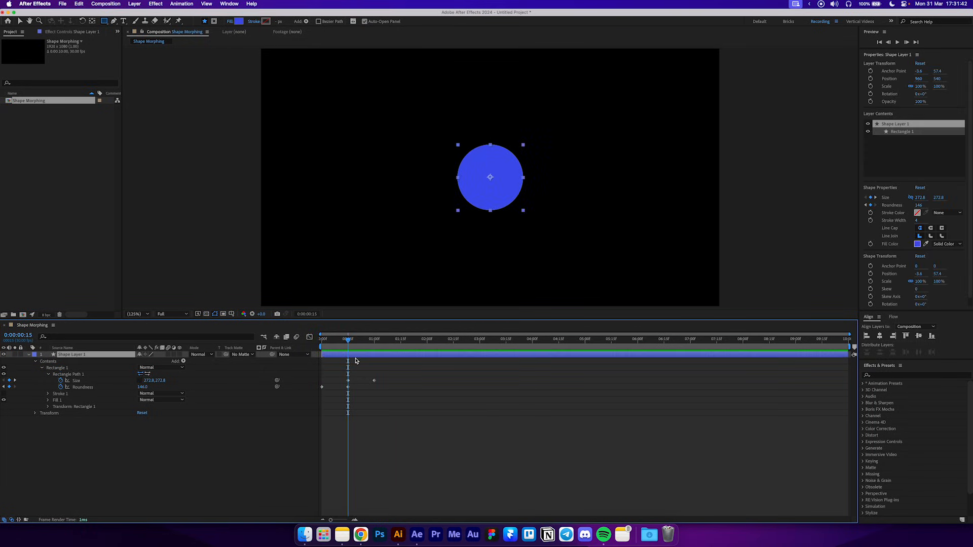
click(870, 245)
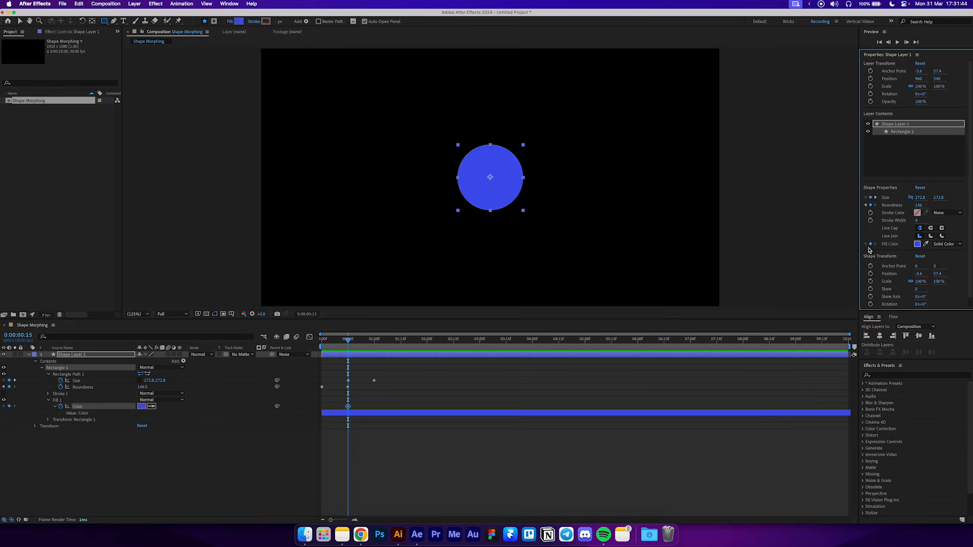
drag(354, 348, 374, 346)
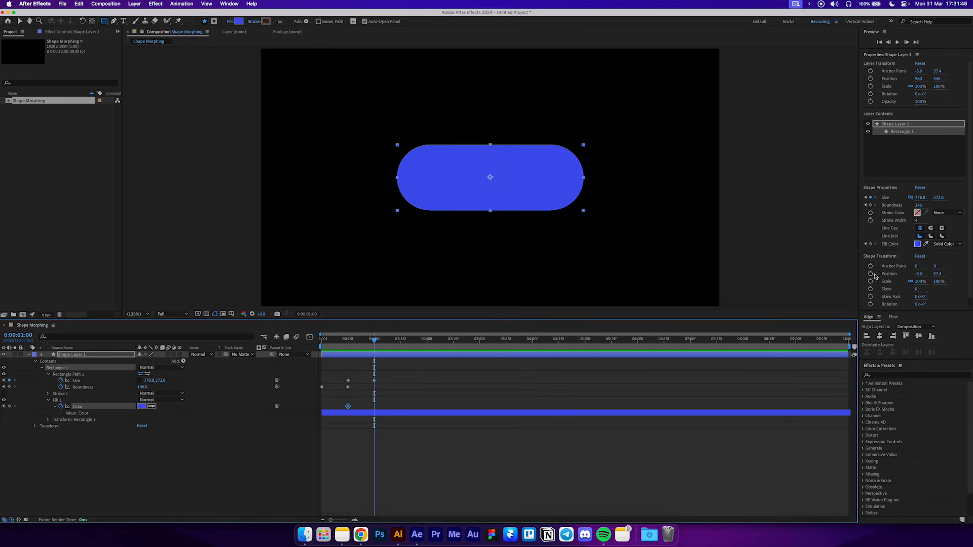
click(917, 245)
click(243, 96)
click(302, 82)
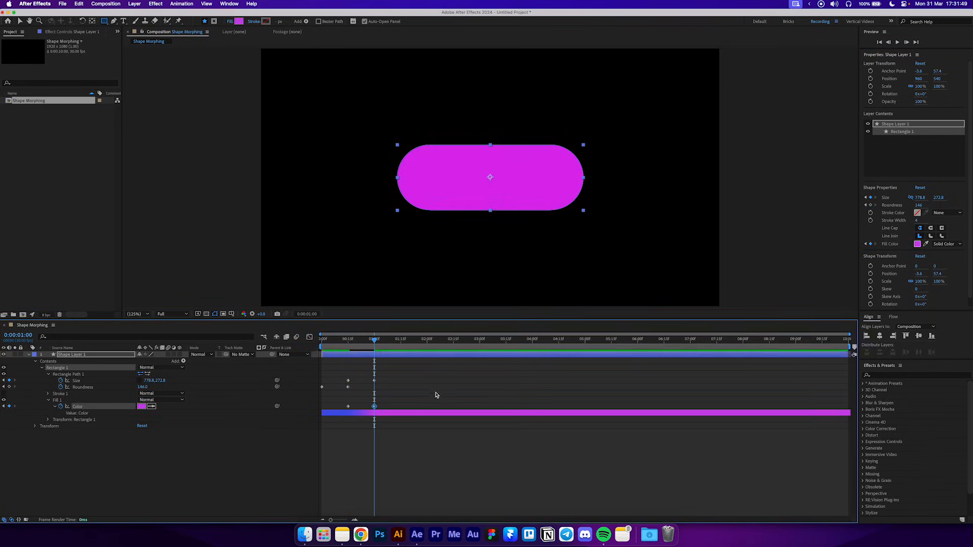
- Preview the morph with its colour change from the start of the timeline
click(437, 395)
drag(369, 341, 308, 345)
key(space)
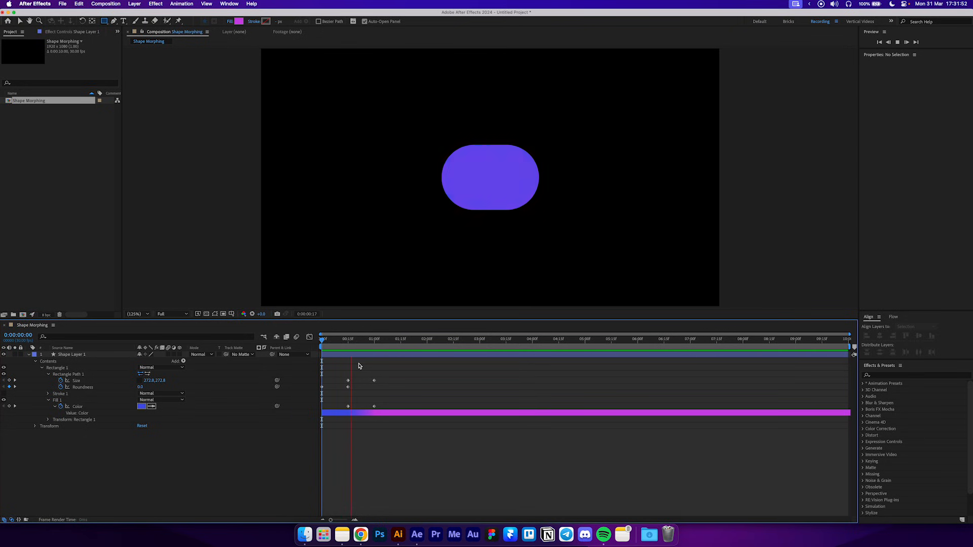
key(space)
- Apply Easy Ease to all size, roundness and colour keyframes of the shape layer
drag(383, 371, 327, 408)
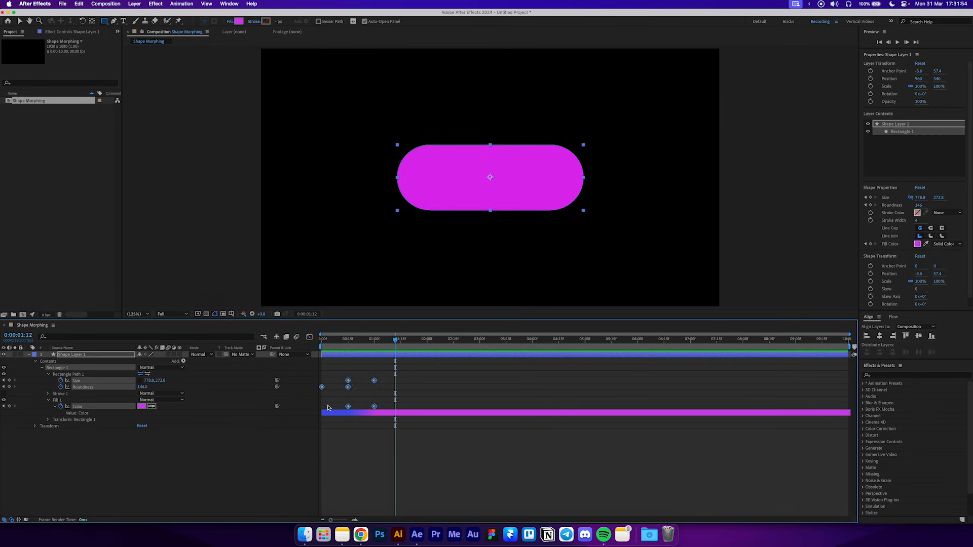
right_click(349, 388)
mouse_move(393, 508)
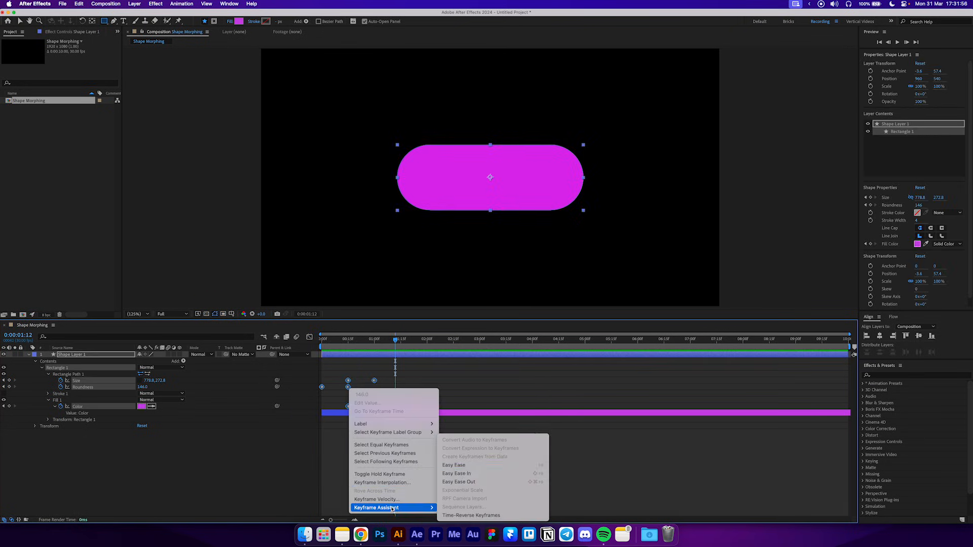
click(461, 474)
- Turn on motion blur for the shape layer and preview the eased morph animation
click(286, 443)
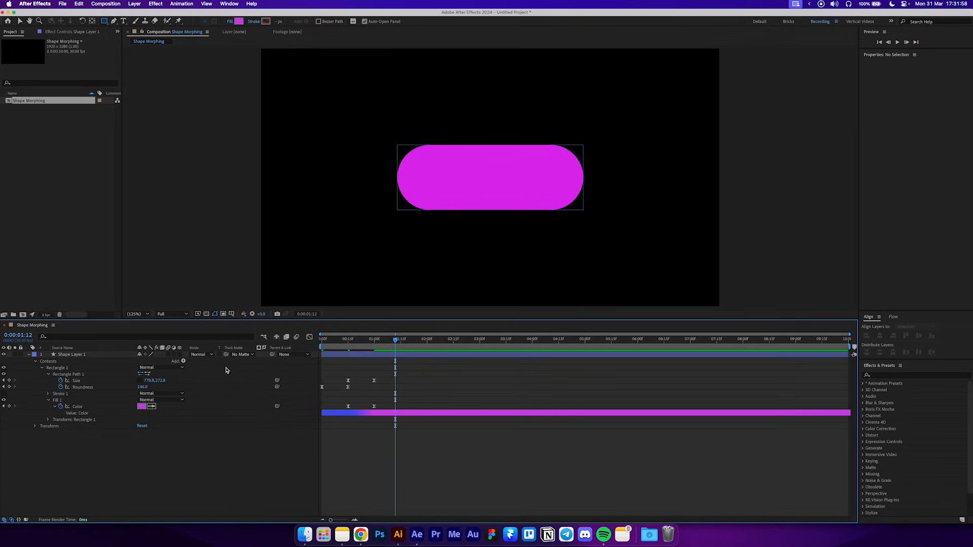
key(space)
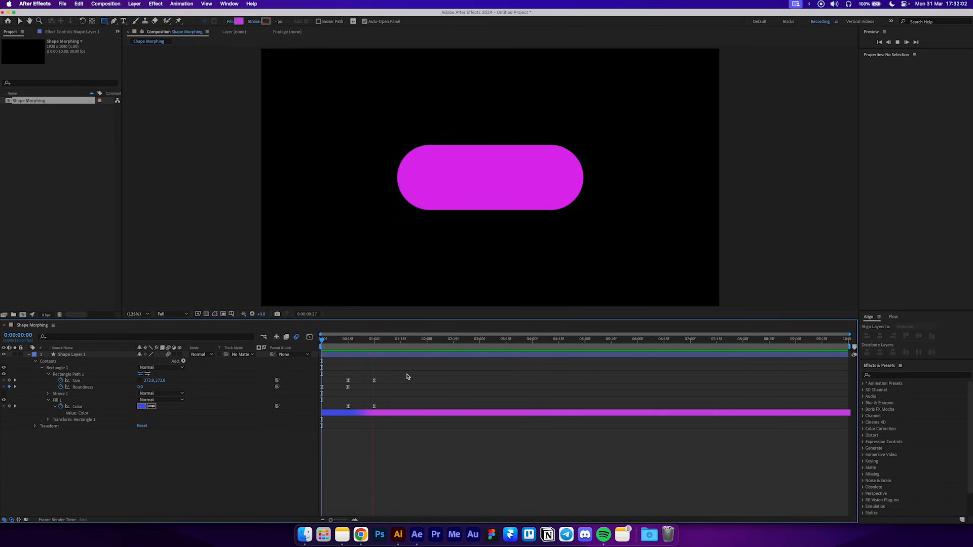
key(space)
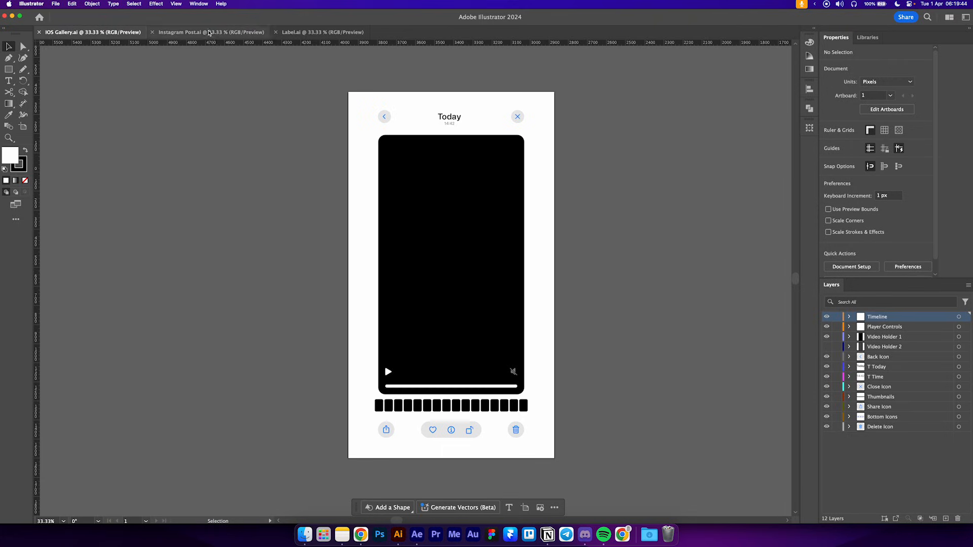
- Look through the open Illustrator designs Instagram Post.ai, Label.ai and IOS Gallery.ai
click(213, 32)
click(303, 35)
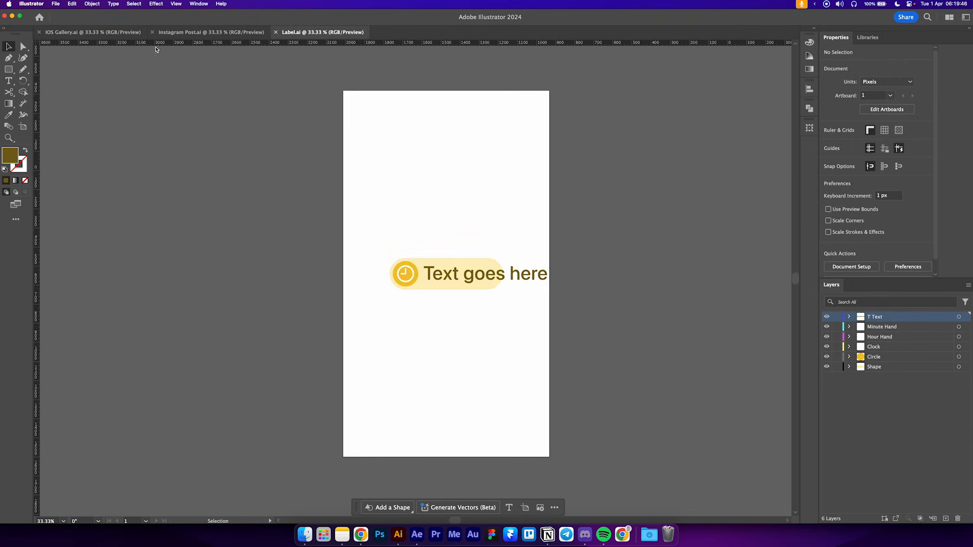
click(92, 34)
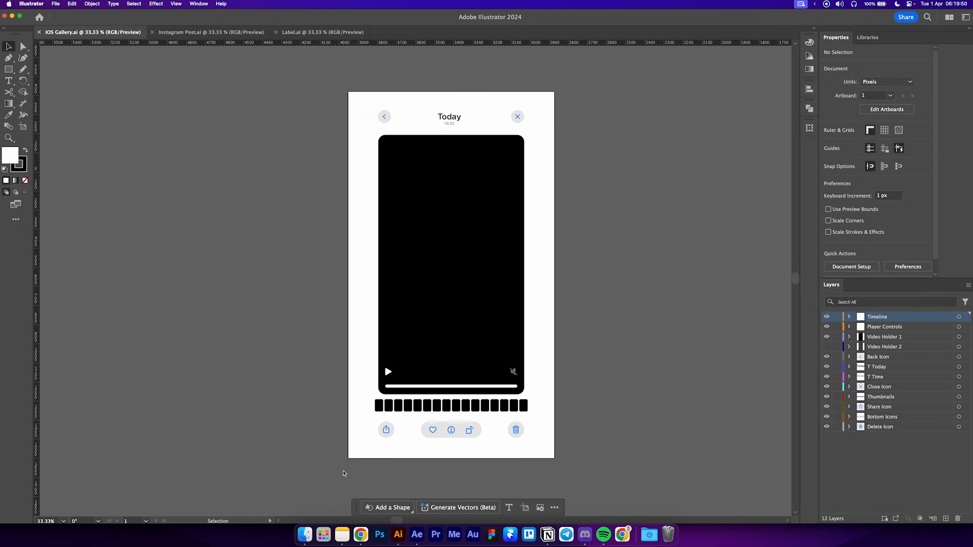
- Switch to After Effects and import IOS Gallery.ai from the Project folder in Finder as a composition with Layer Size footage dimensions
click(417, 535)
click(305, 535)
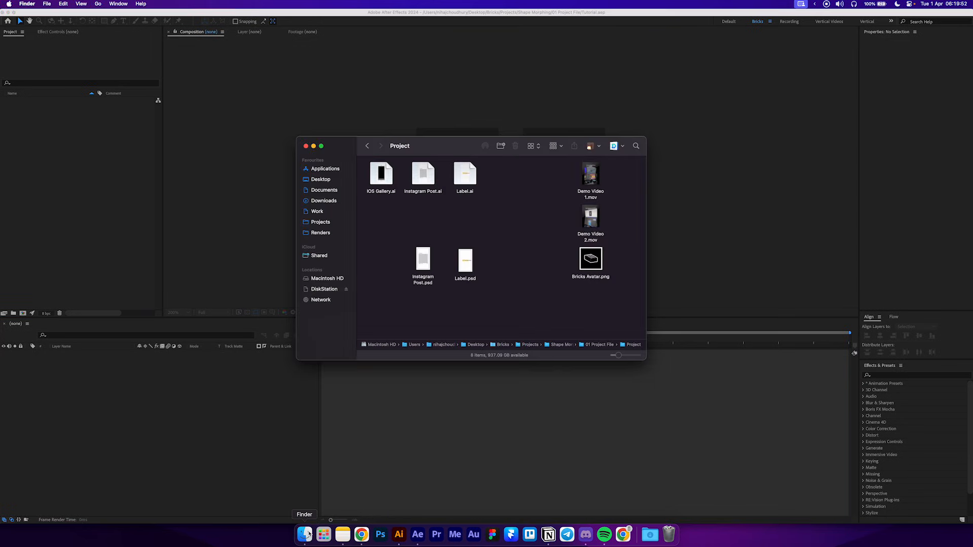
drag(466, 211, 139, 210)
click(387, 203)
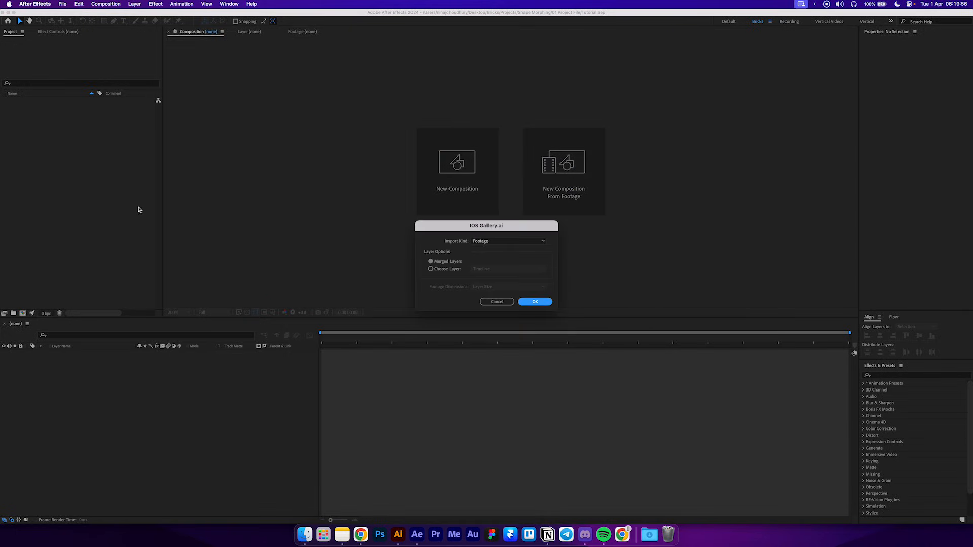
click(498, 242)
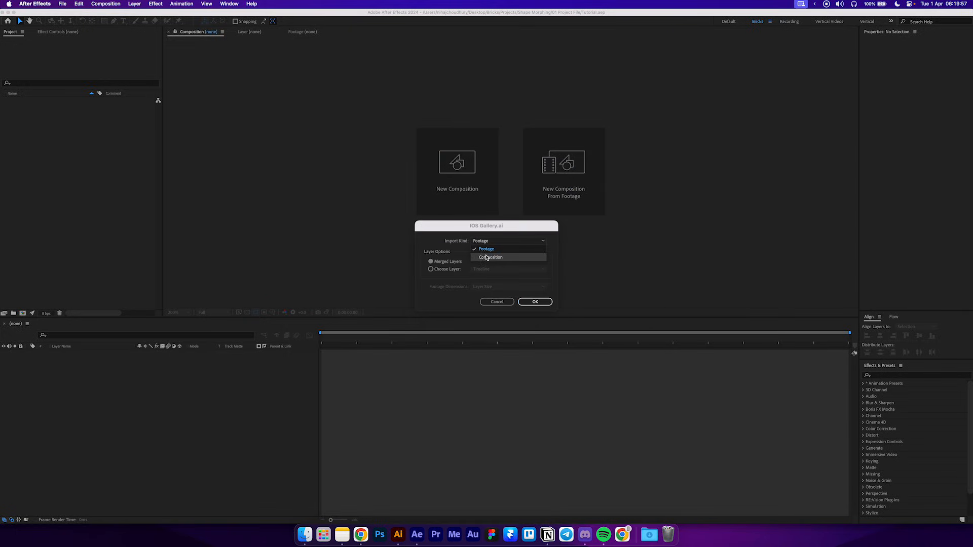
click(493, 257)
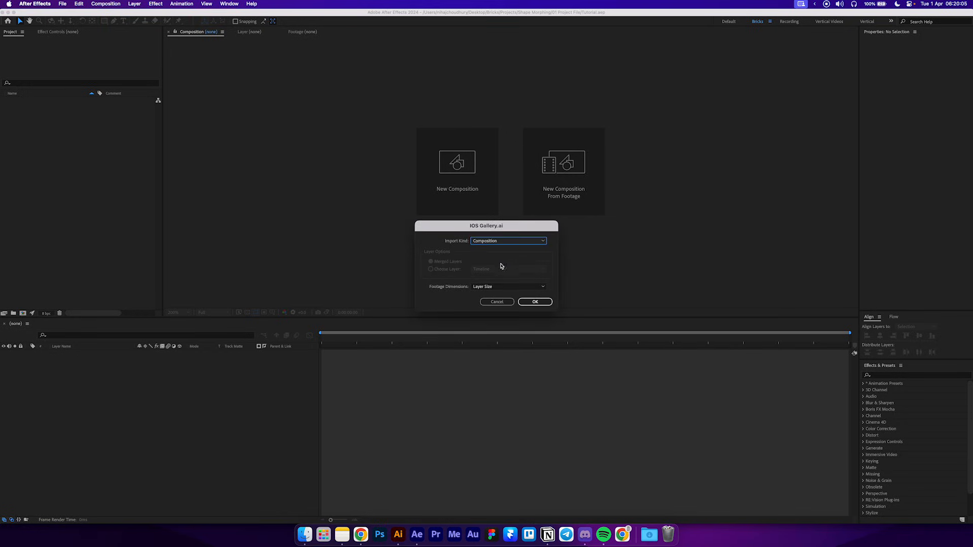
click(534, 302)
- Group the imported IOS Gallery composition and its layers folder in a new project folder named IOS Gallery
shift+click(53, 109)
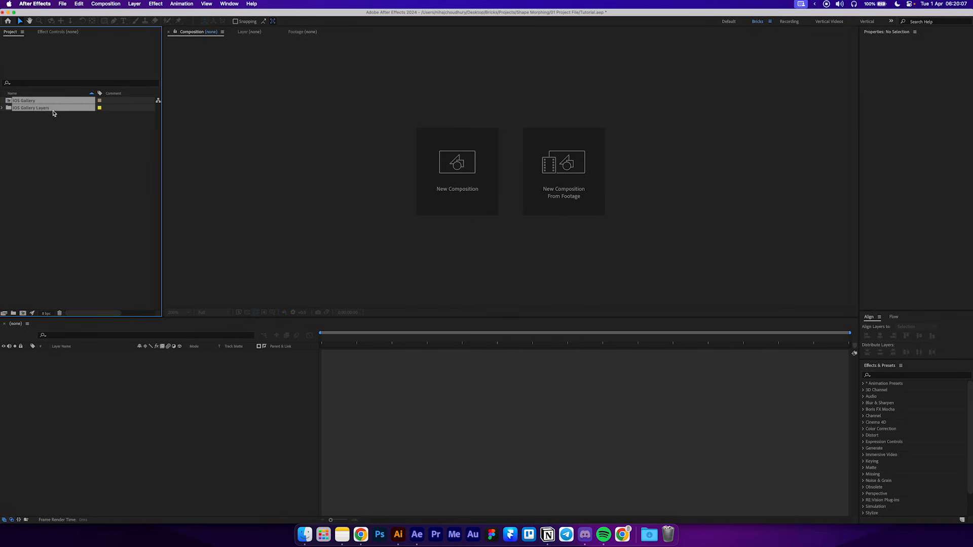
drag(53, 108, 14, 314)
text(IOS G)
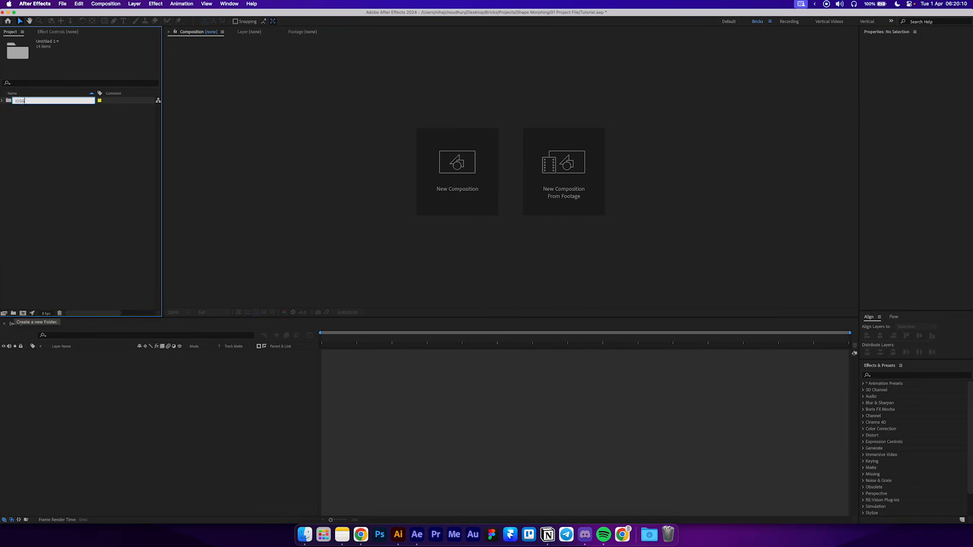
text(allery)
key(Return)
- Import Instagram Post.ai from Finder as a composition with Layer Size footage dimensions and group its items in a new folder named Instagram Post
key(super+Tab)
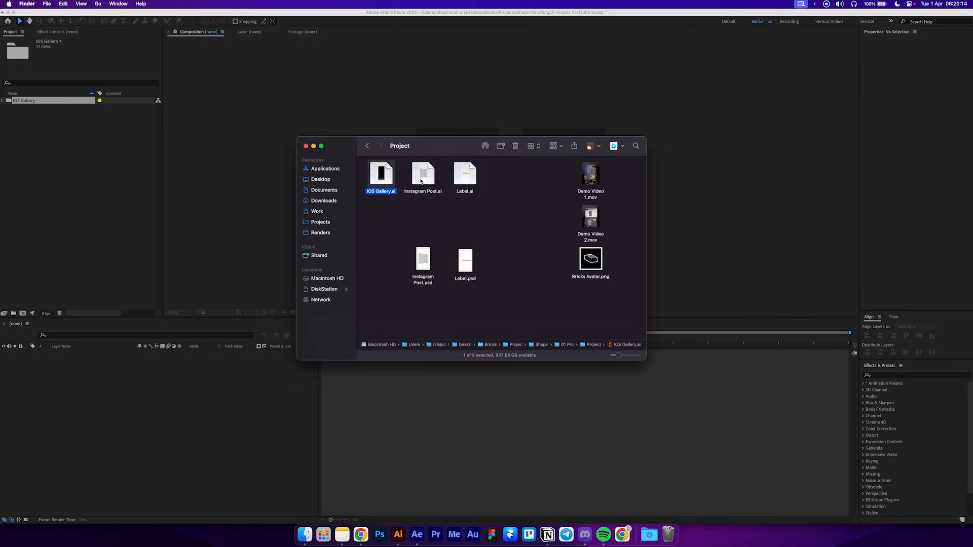
drag(420, 181, 93, 184)
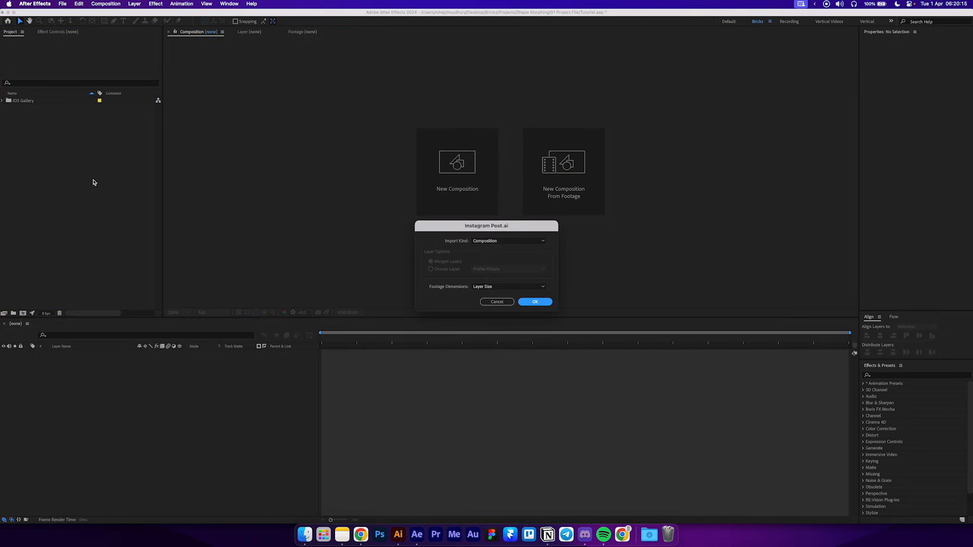
key(Return)
click(13, 314)
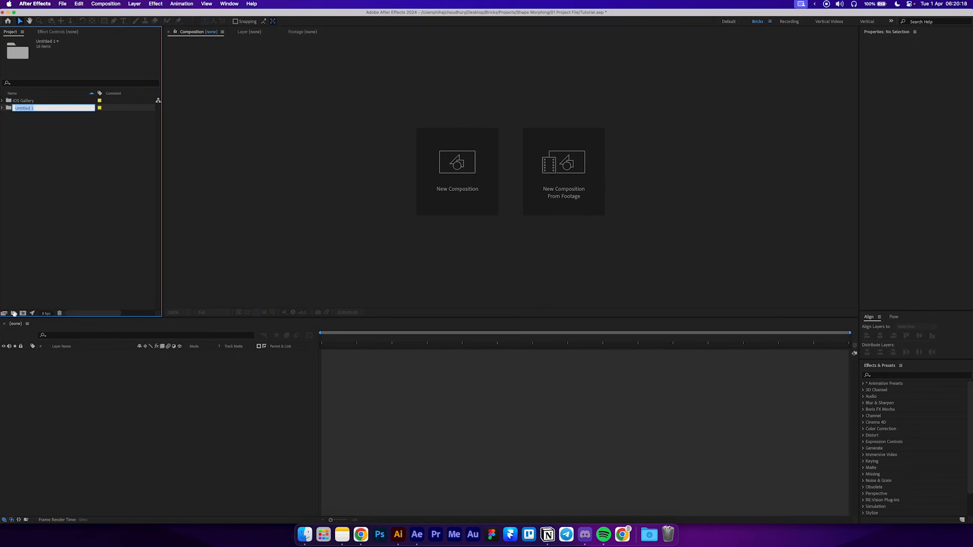
text(Instagram Post)
key(Return)
- Import Label.ai from Finder as a composition and group its composition and layers folder in a new folder named Label
key(super+Tab)
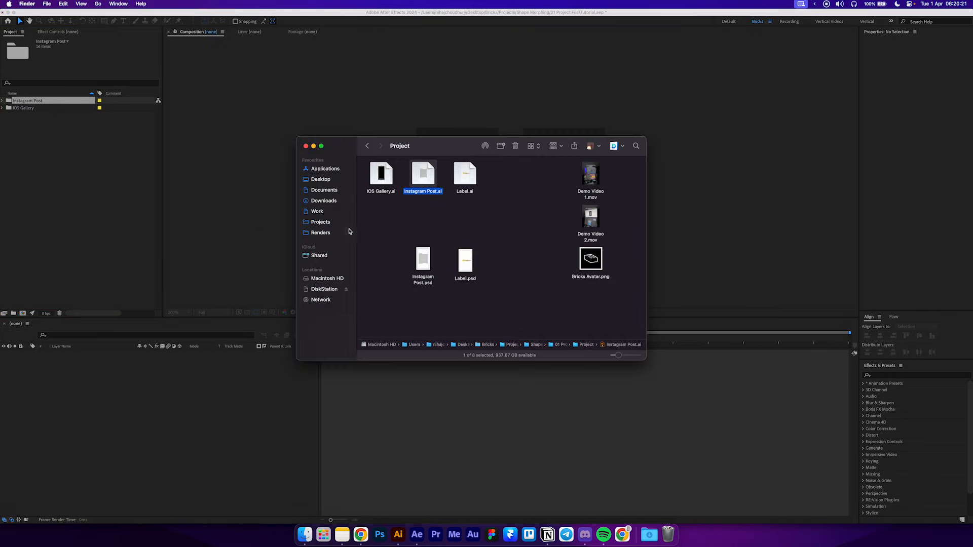
drag(466, 191, 95, 193)
key(Return)
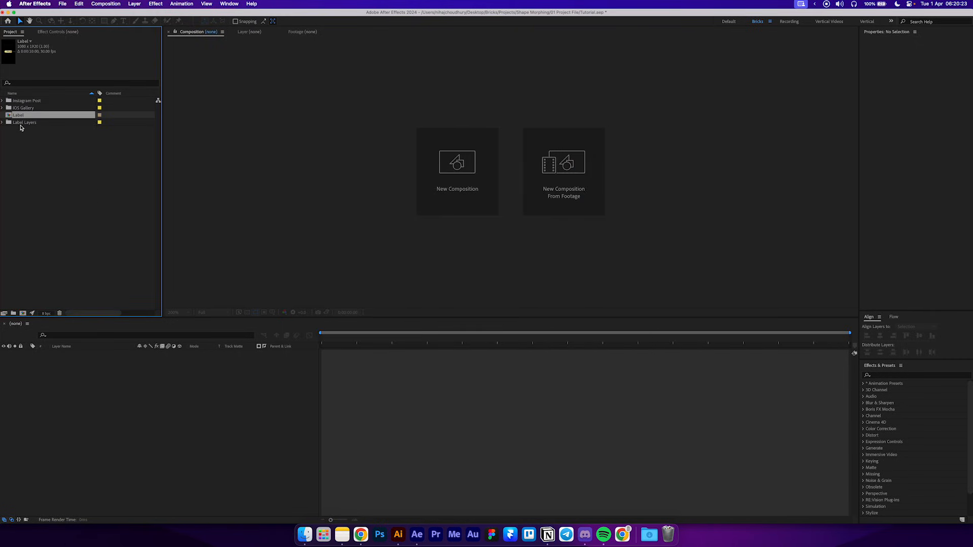
shift+click(21, 123)
click(13, 313)
text(LAbel)
key(Return)
key(Return)
text(Label)
key(Return)
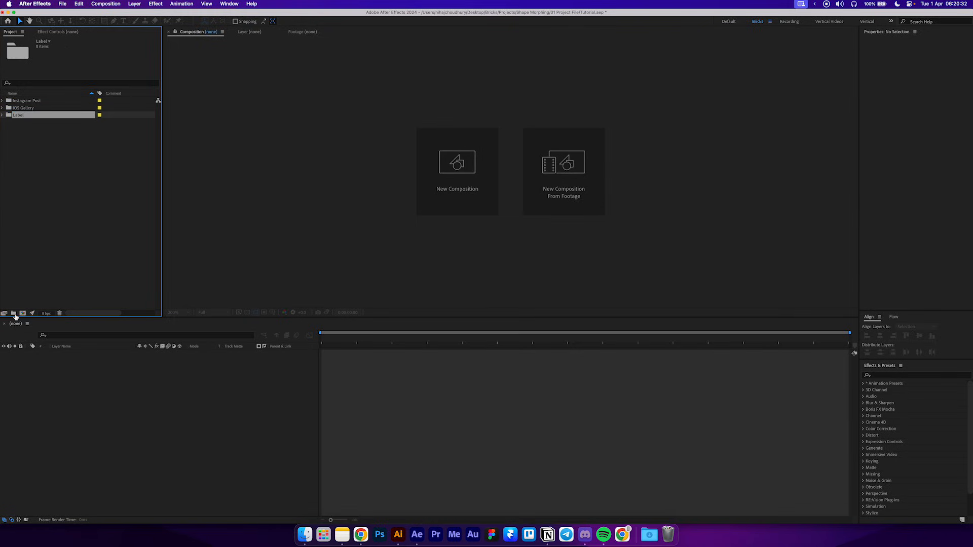
- Expand the IOS Gallery folder and open the IOS Gallery composition
click(24, 202)
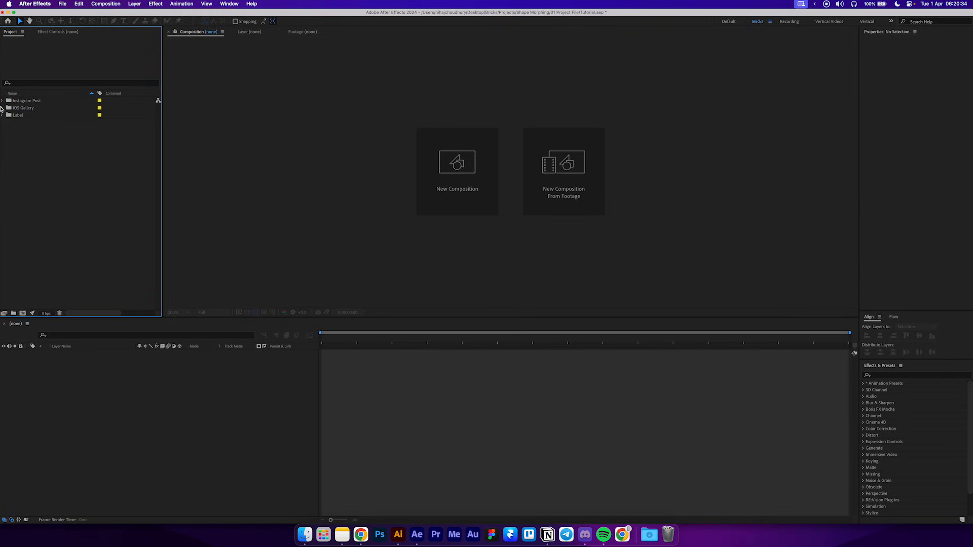
click(2, 108)
double_click(30, 116)
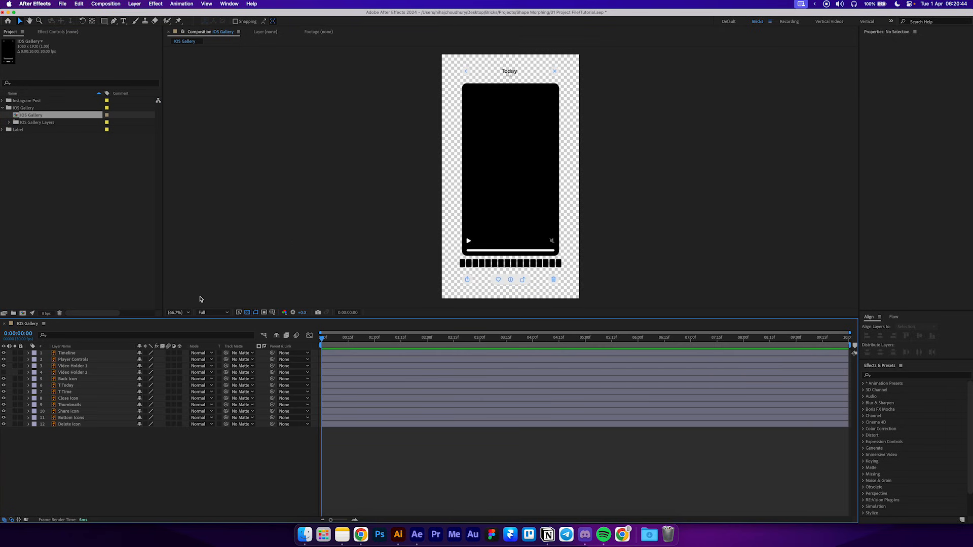
- Check which Create conversions are available for the T Today Illustrator layer
click(75, 386)
right_click(75, 390)
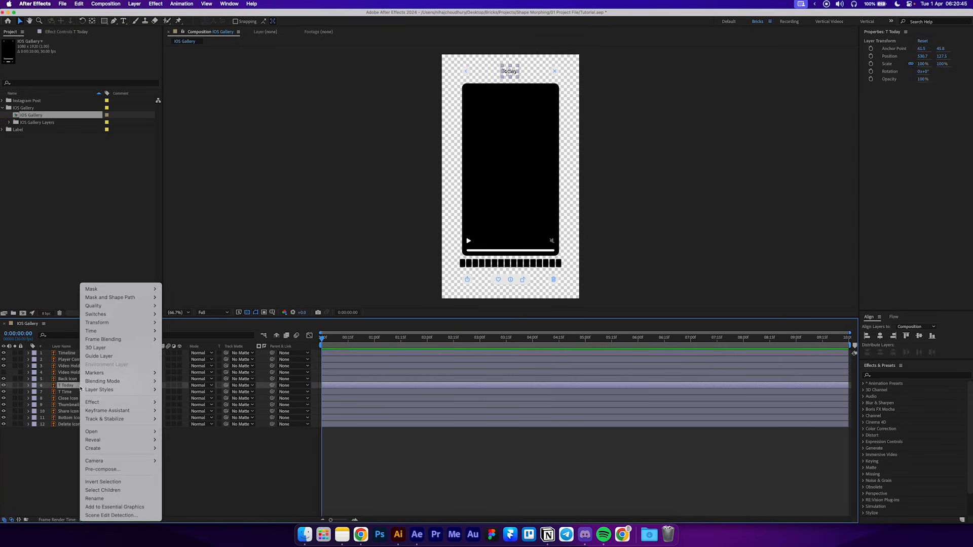
mouse_move(101, 449)
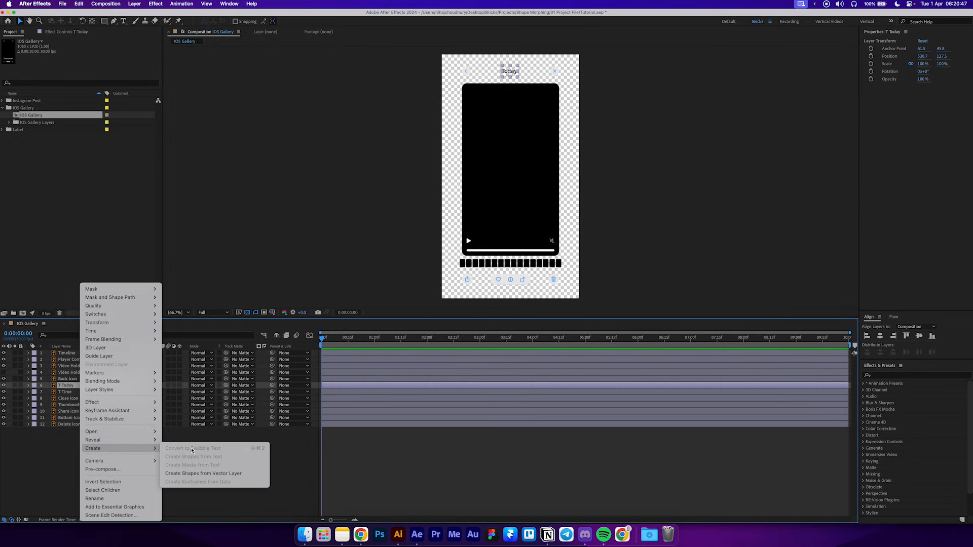
click(225, 434)
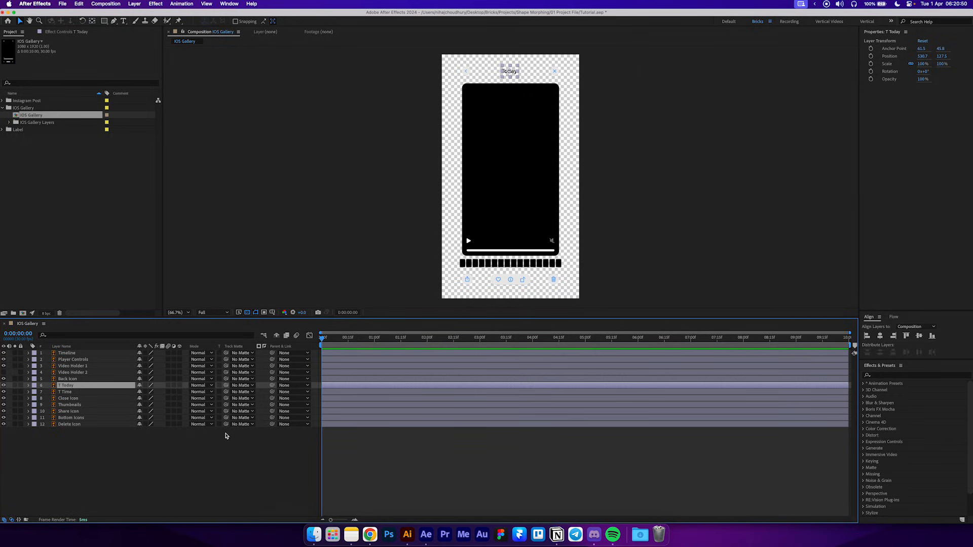
- Switch to Illustrator and export IOS Gallery.ai as an RGB, 72 ppi Photoshop file using artboards, written layers and preserved text editability
click(408, 535)
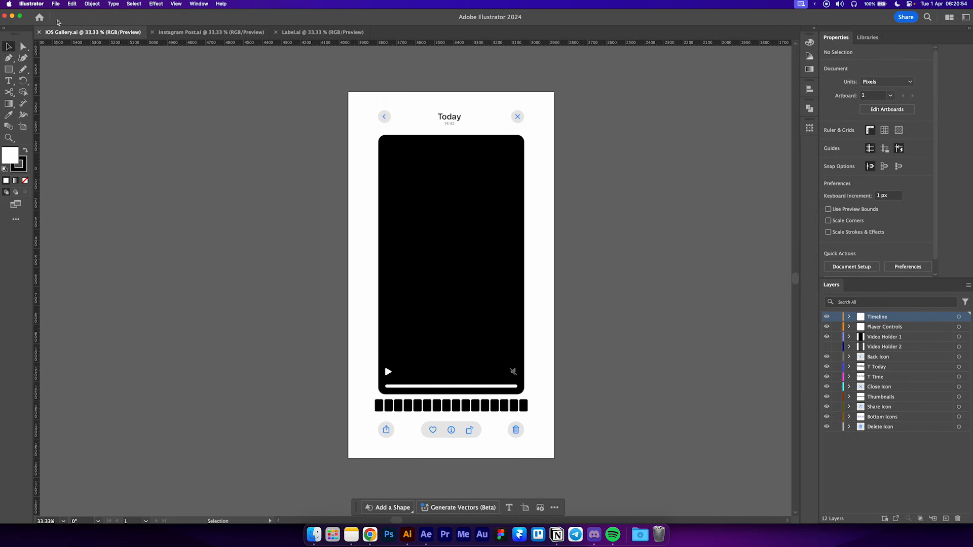
click(55, 4)
mouse_move(107, 187)
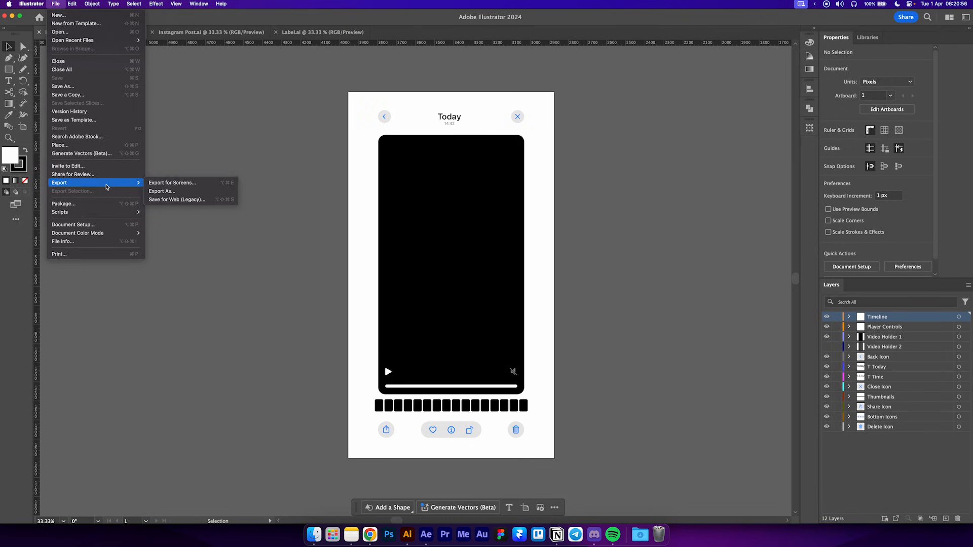
click(167, 191)
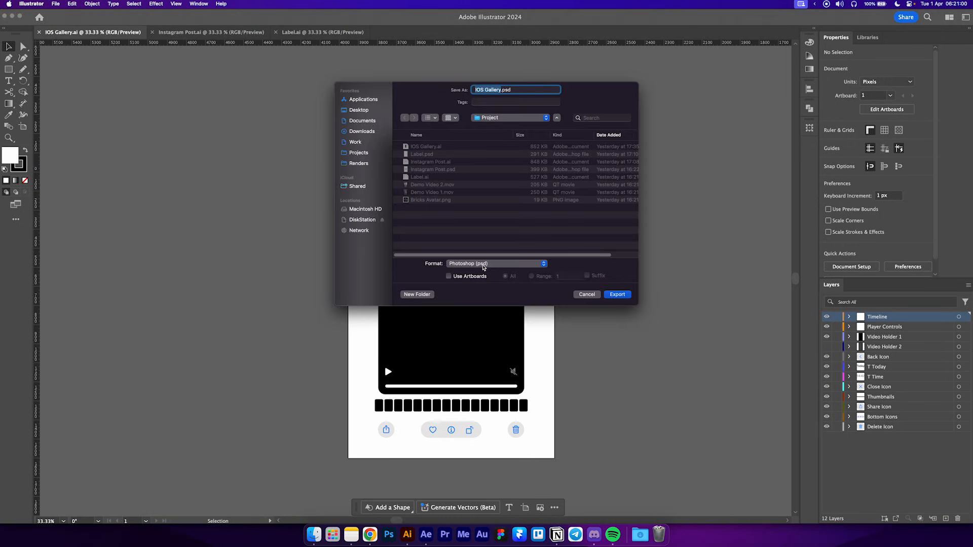
click(449, 276)
click(617, 295)
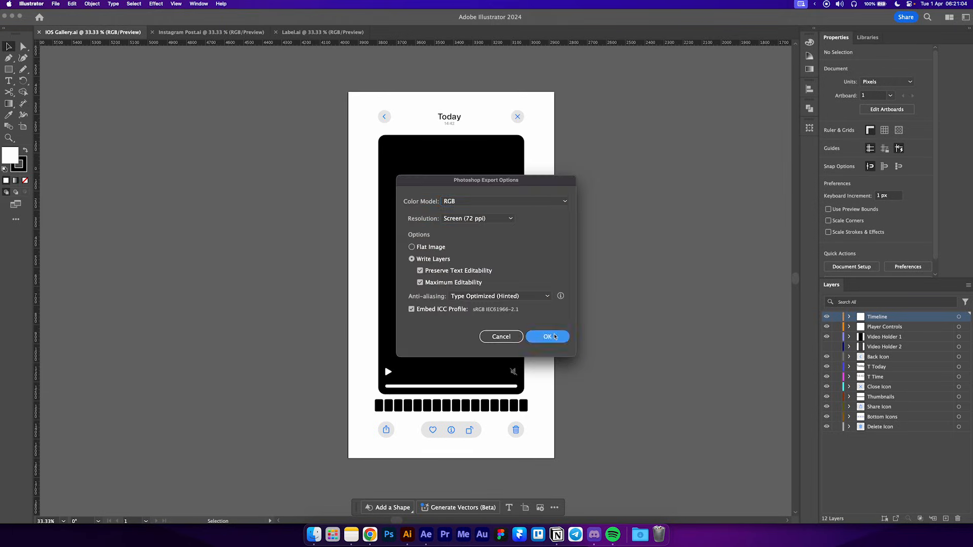
click(549, 336)
- Switch to After Effects and import IOS Gallery.psd from Finder as a composition with Editable Layer Styles
click(427, 535)
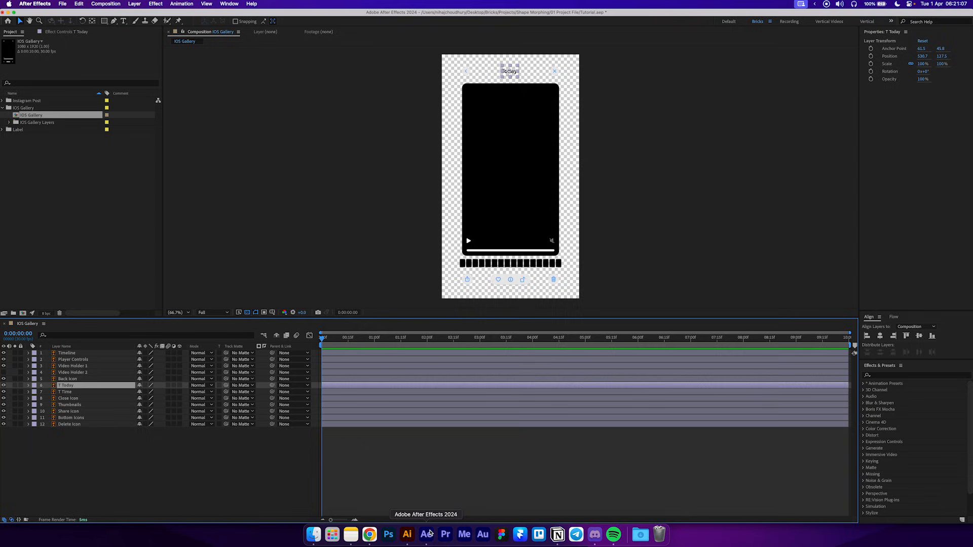
click(314, 534)
drag(506, 184, 393, 308)
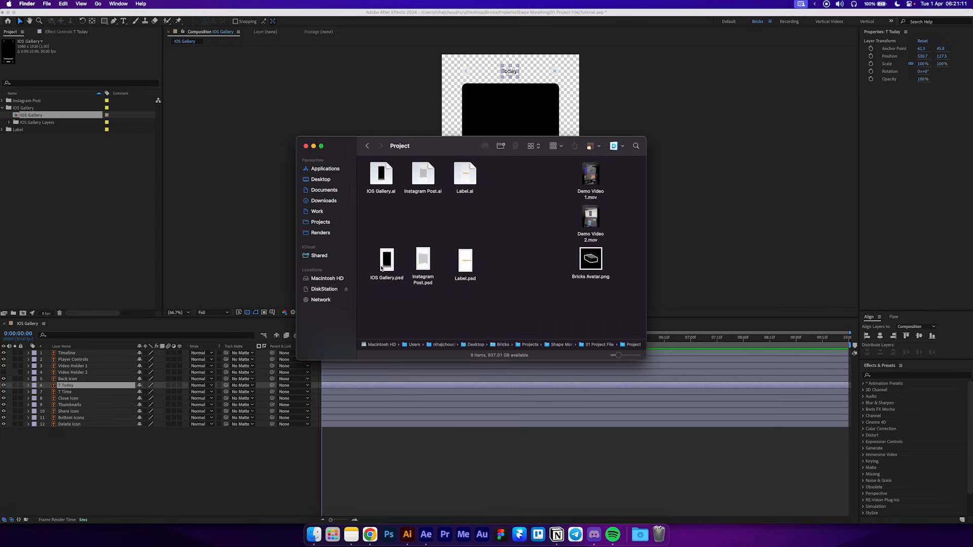
drag(386, 261, 81, 203)
click(536, 315)
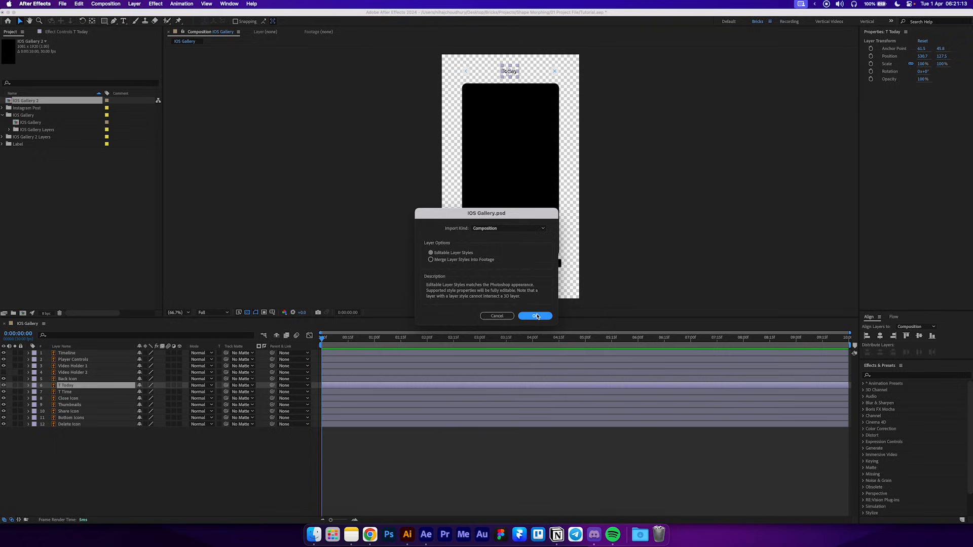
- Group the IOS Gallery 2 composition and its layers folder in a new folder named IOS Gallery PSD
super+click(43, 137)
click(14, 314)
text(IOS)
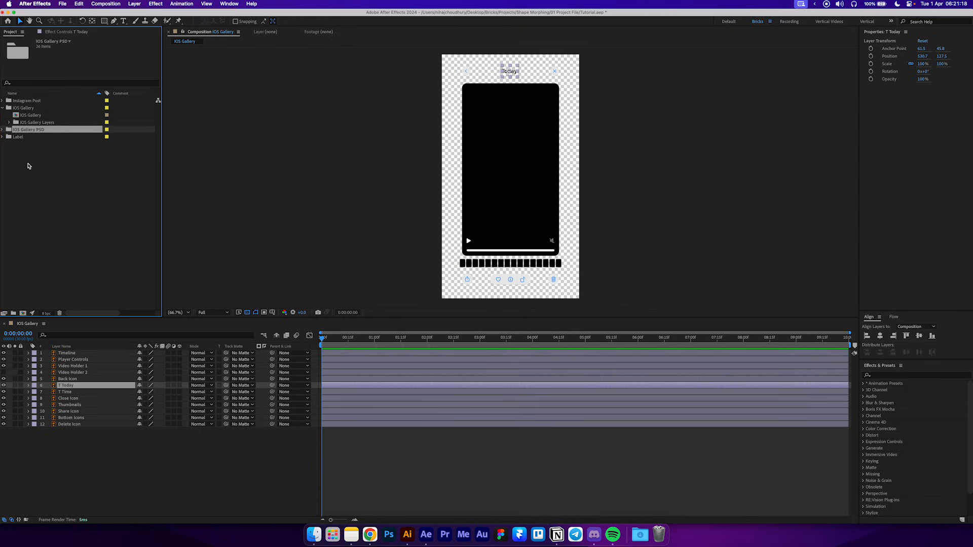
click(14, 142)
- Replace the T Today layer in the IOS Gallery composition with the Today layer from the T Today composition inside IOS Gallery 2
click(2, 130)
double_click(31, 137)
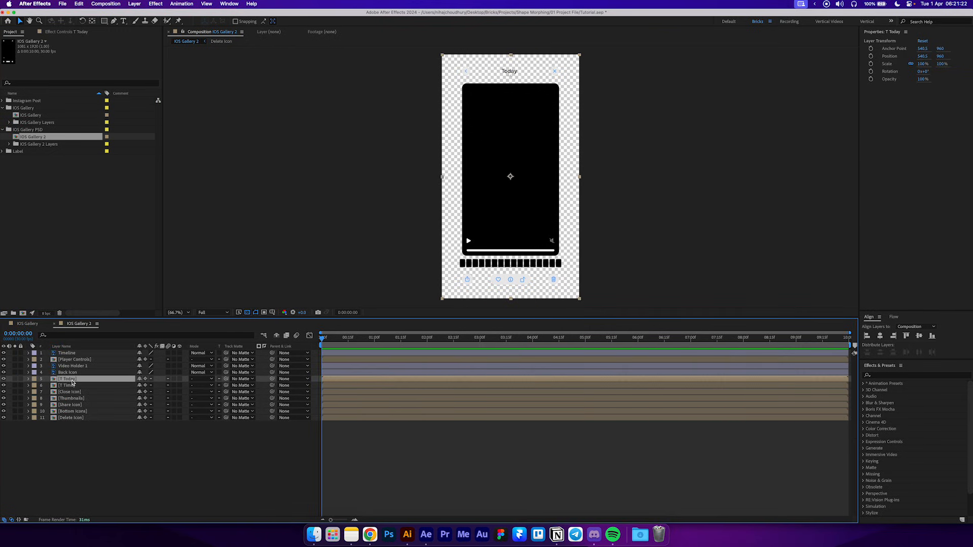
double_click(72, 380)
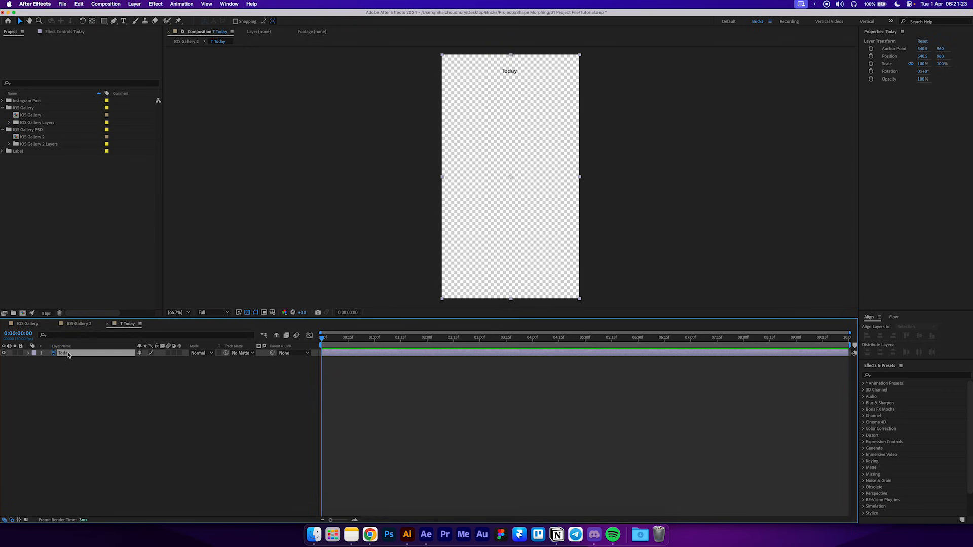
click(35, 325)
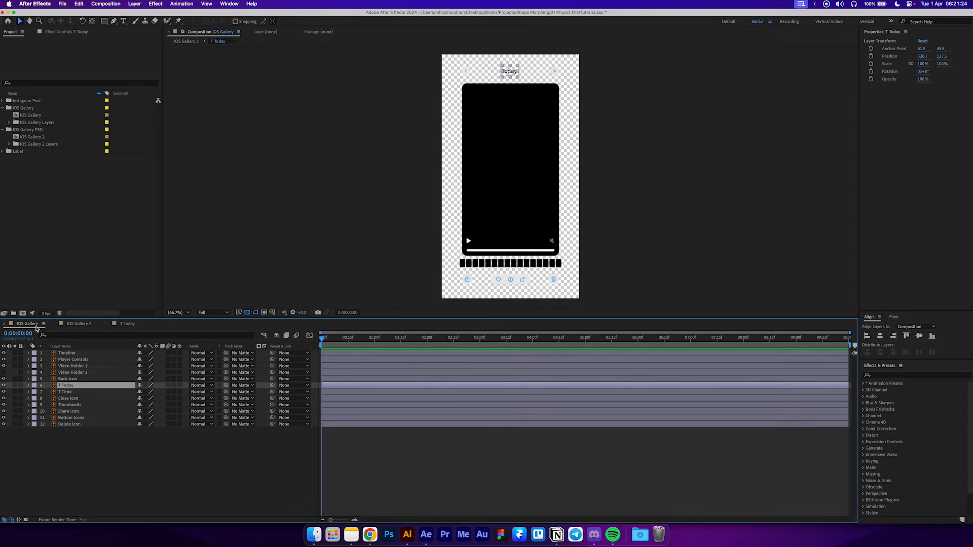
key(super+v)
click(67, 392)
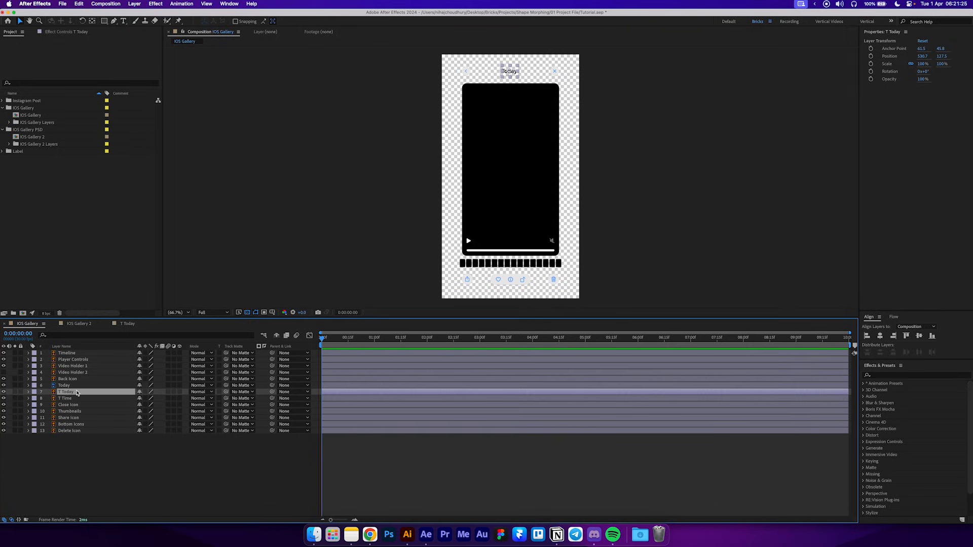
key(Delete)
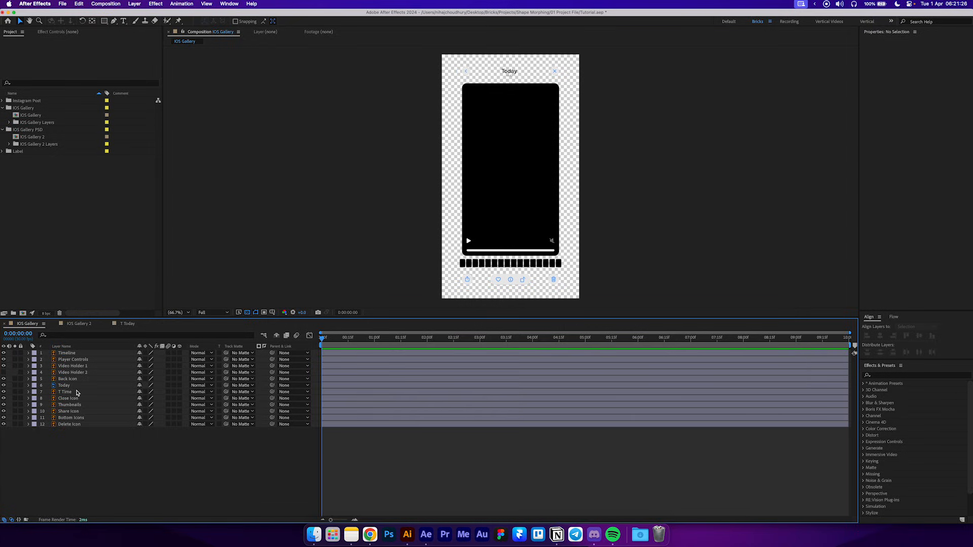
- Replace the T Time layer in the IOS Gallery composition with the 14:42 layer copied from the T Time composition inside IOS Gallery 2
click(75, 392)
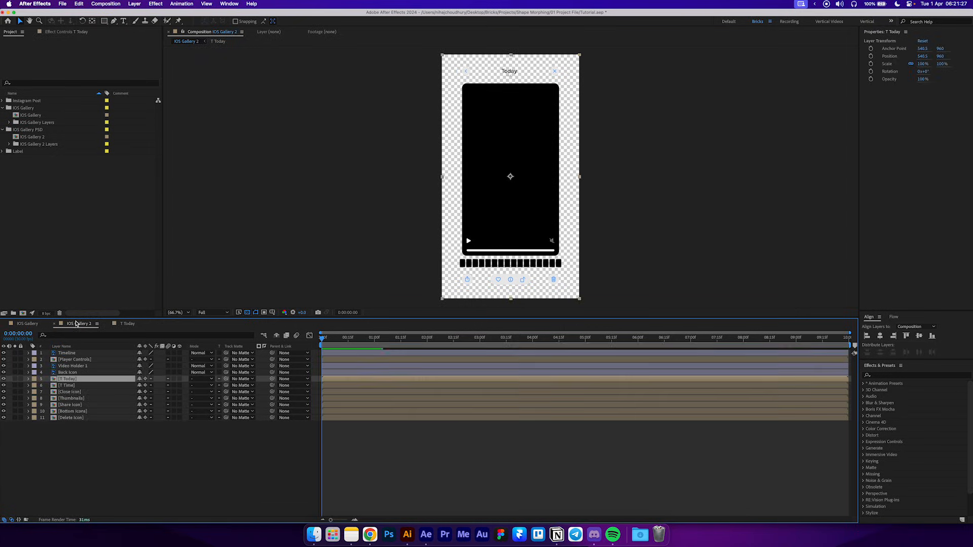
double_click(73, 392)
click(68, 355)
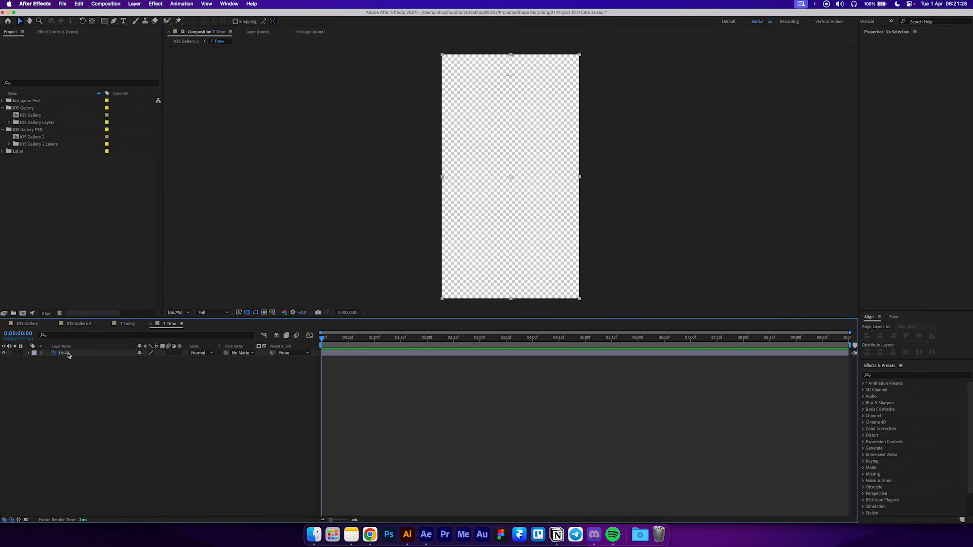
click(68, 354)
key(super+c)
click(32, 326)
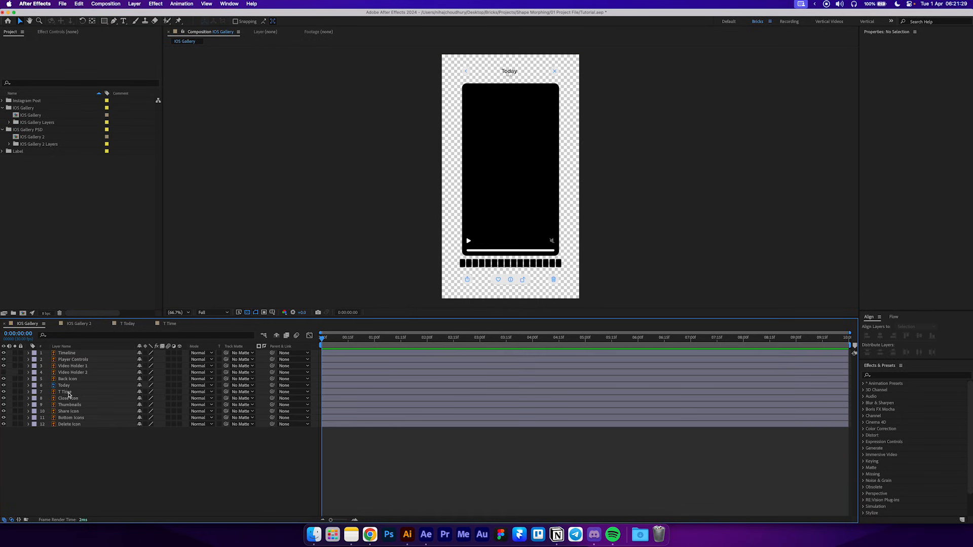
click(70, 393)
key(super+v)
click(76, 399)
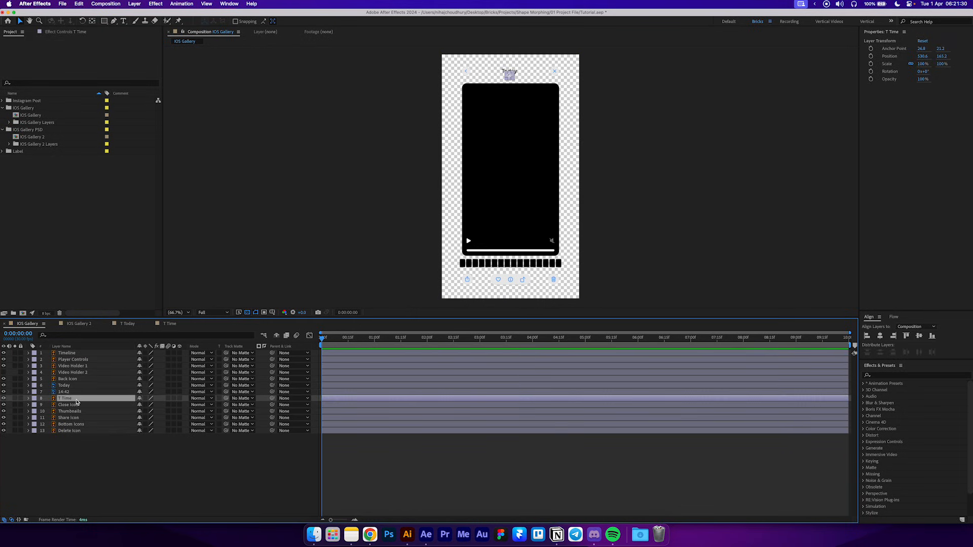
key(Delete)
- Convert the pasted Today and 14:42 layers to editable text
click(73, 392)
shift+click(74, 386)
right_click(73, 388)
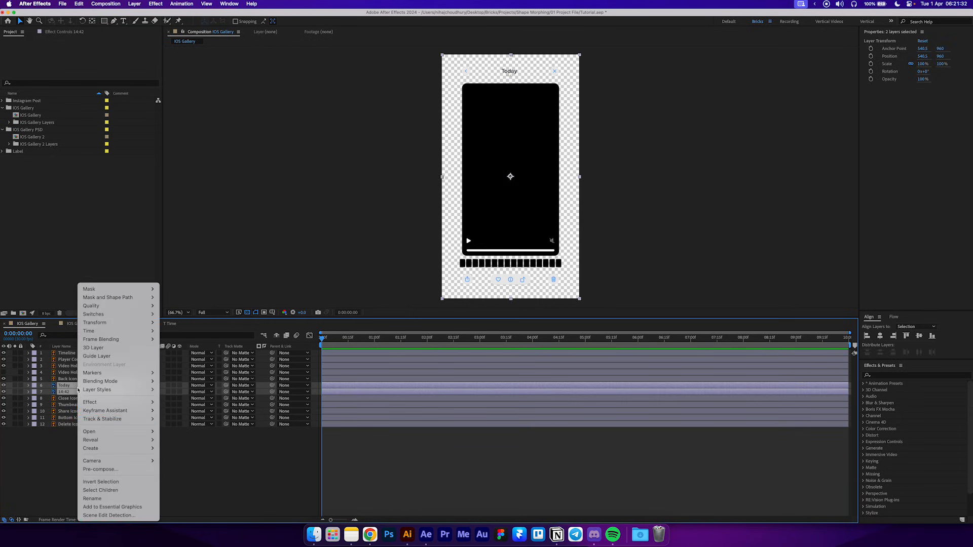
mouse_move(131, 449)
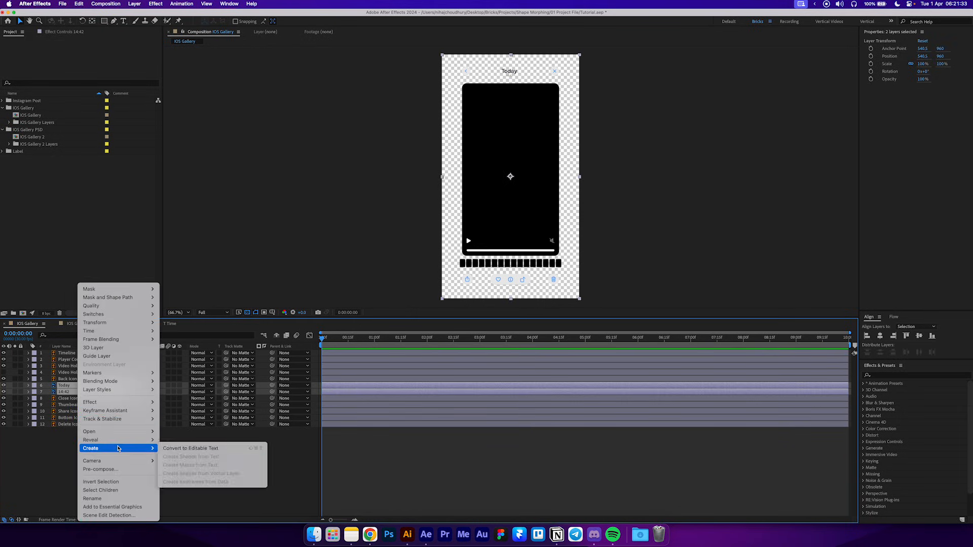
click(180, 449)
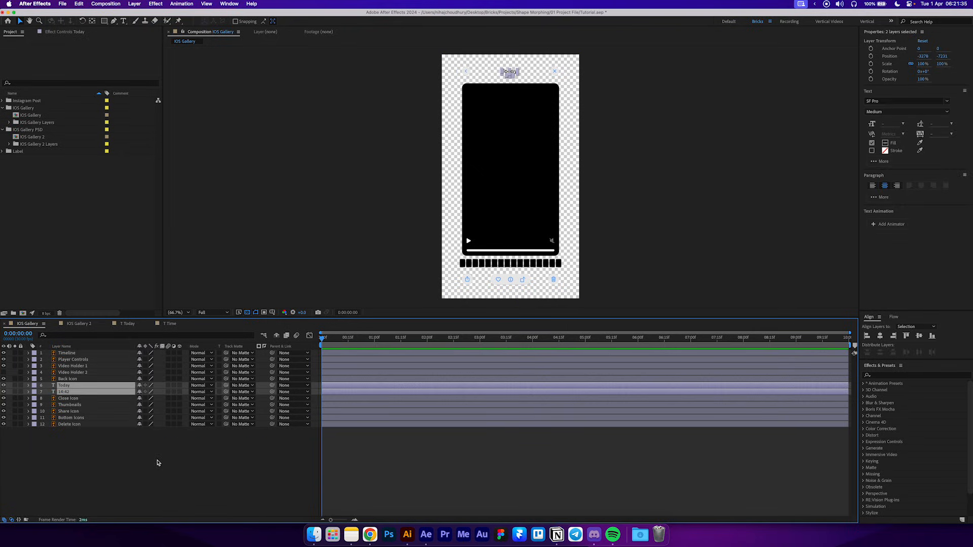
click(157, 463)
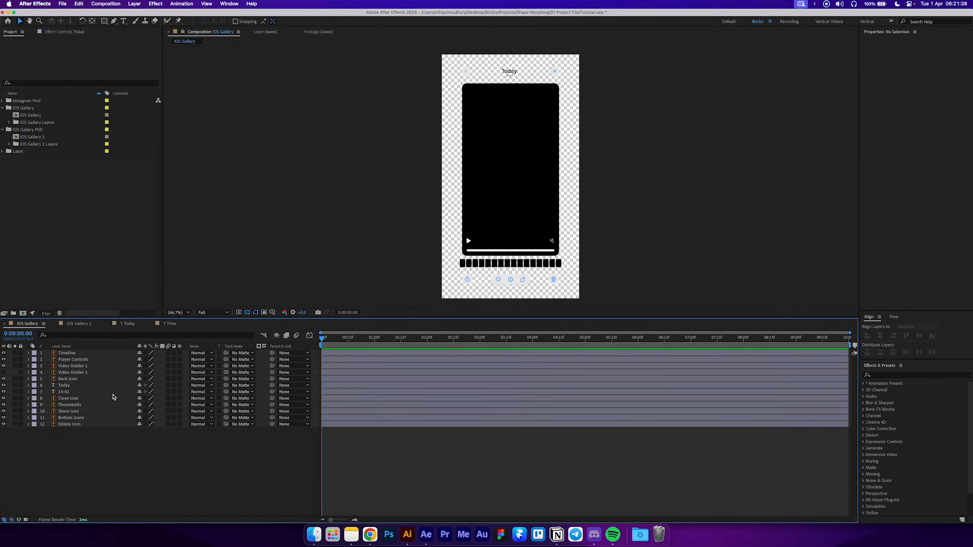
- Try enlarging the Bottom Icons layer to 1859% scale to check its sharpness, and undo the scaling
click(84, 355)
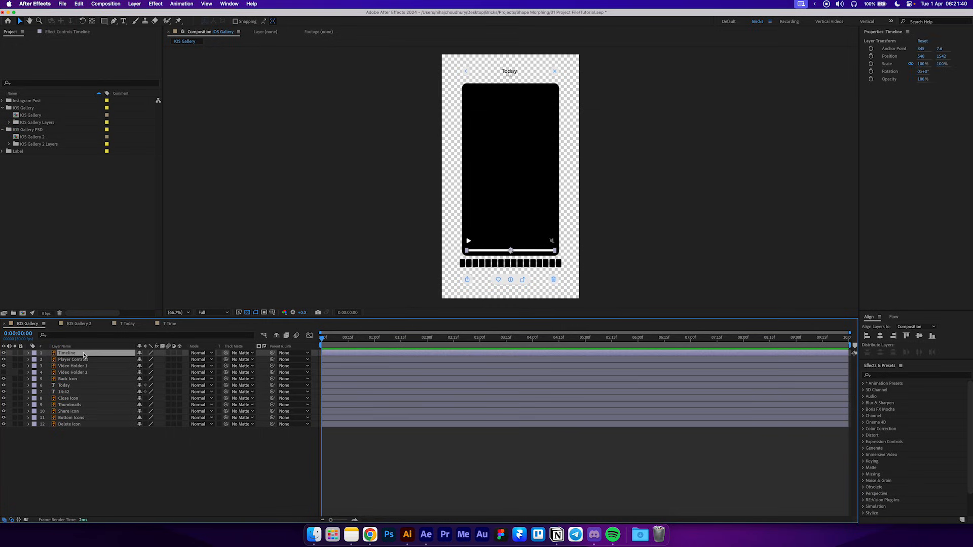
click(70, 418)
key(s)
drag(149, 425, 760, 363)
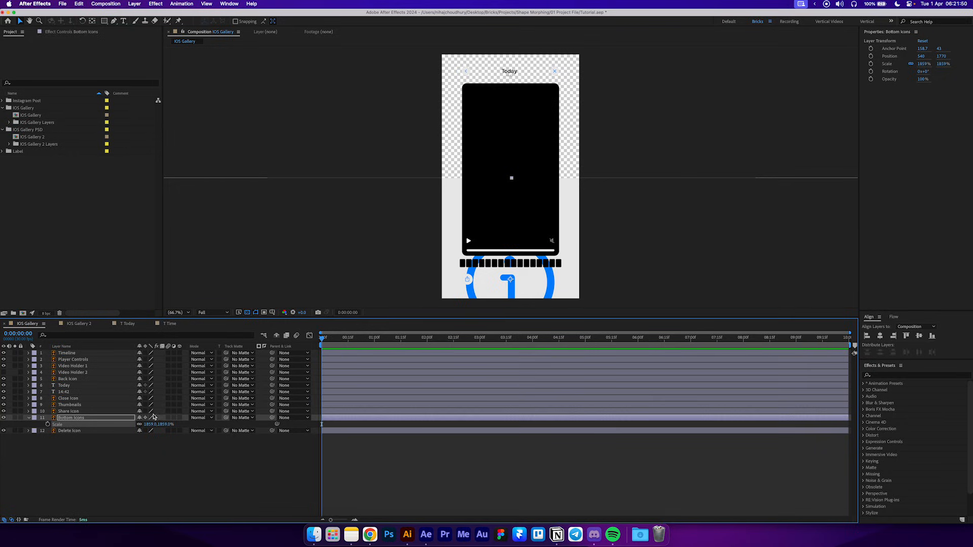
key(super+z)
key(super+z)
- Enable continuous rasterization and motion blur for all IOS Gallery layers, and close the IOS Gallery 2, T Today and T Time compositions
click(143, 451)
drag(145, 431, 170, 440)
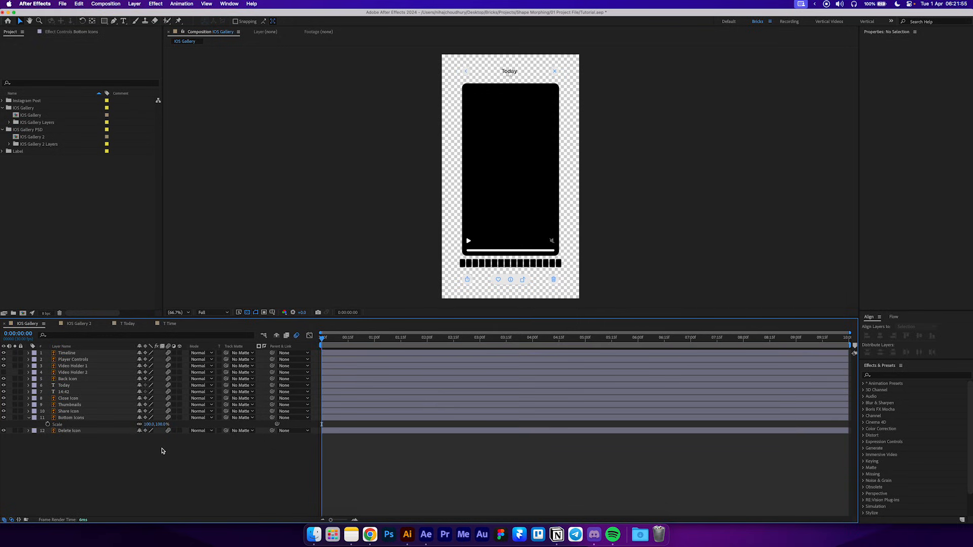
click(29, 418)
click(56, 324)
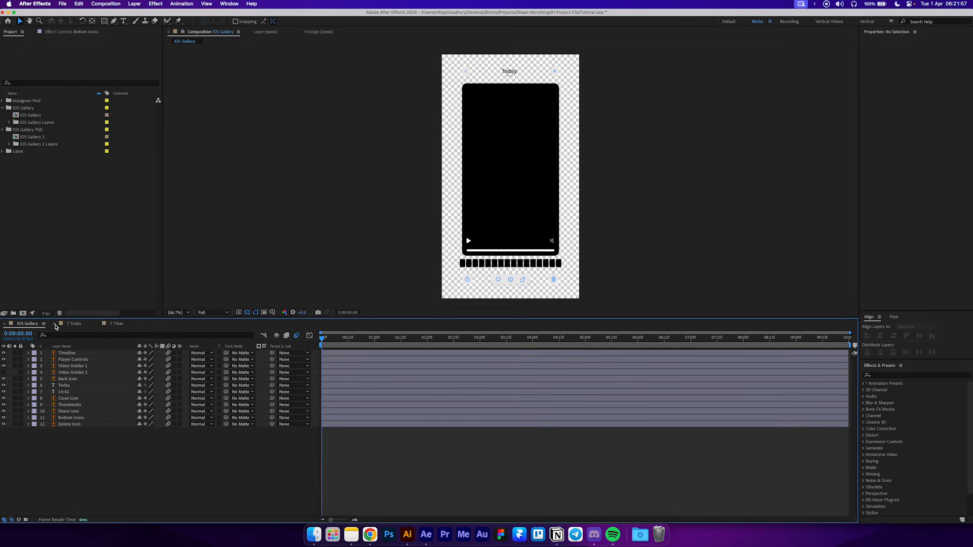
click(57, 325)
click(57, 324)
- Import Instagram Post.psd from the Project folder as a composition with editable layer styles
click(314, 535)
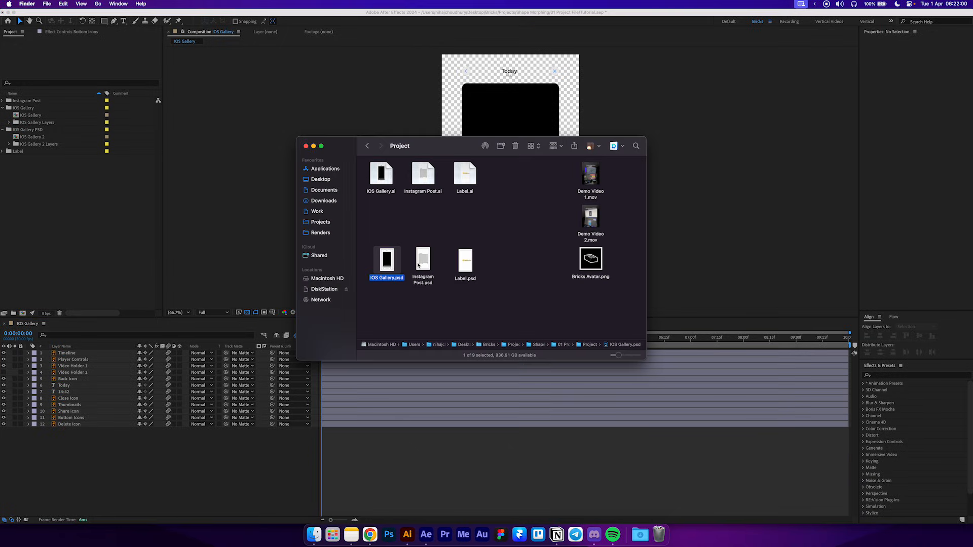
drag(418, 264, 122, 239)
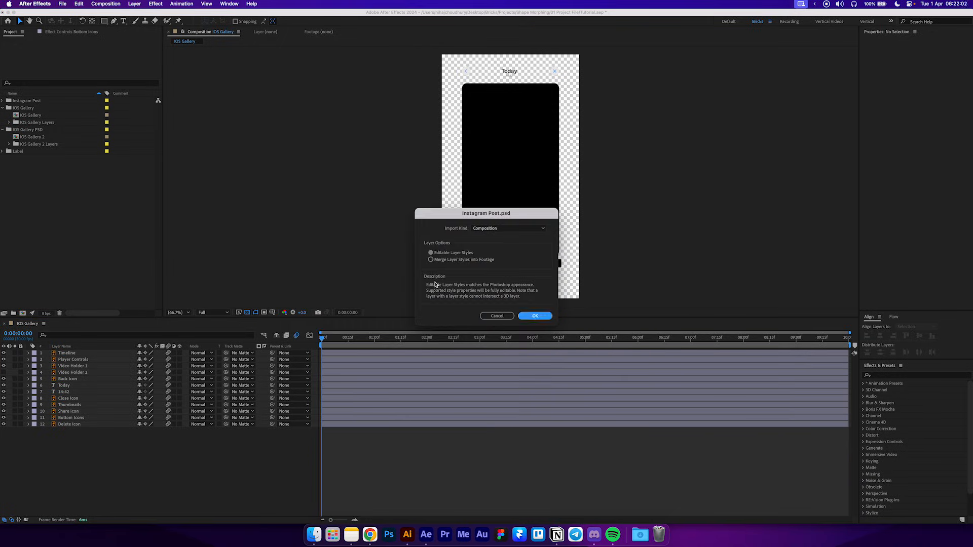
click(547, 311)
- Group the imported Instagram Post 2 composition and its layers folder in a new folder named Instagram Post PSD
shift+click(23, 115)
drag(23, 115, 14, 314)
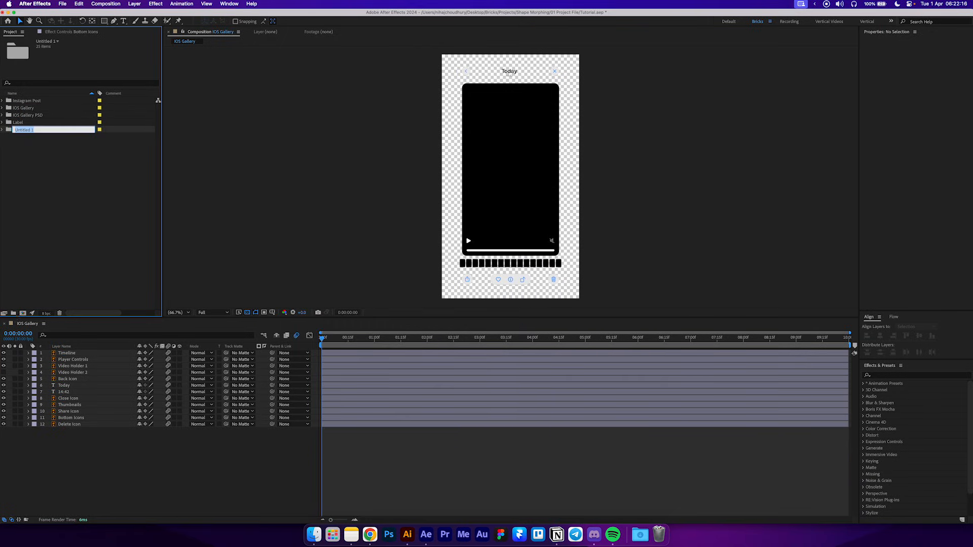
text(Instagram Post)
key(Return)
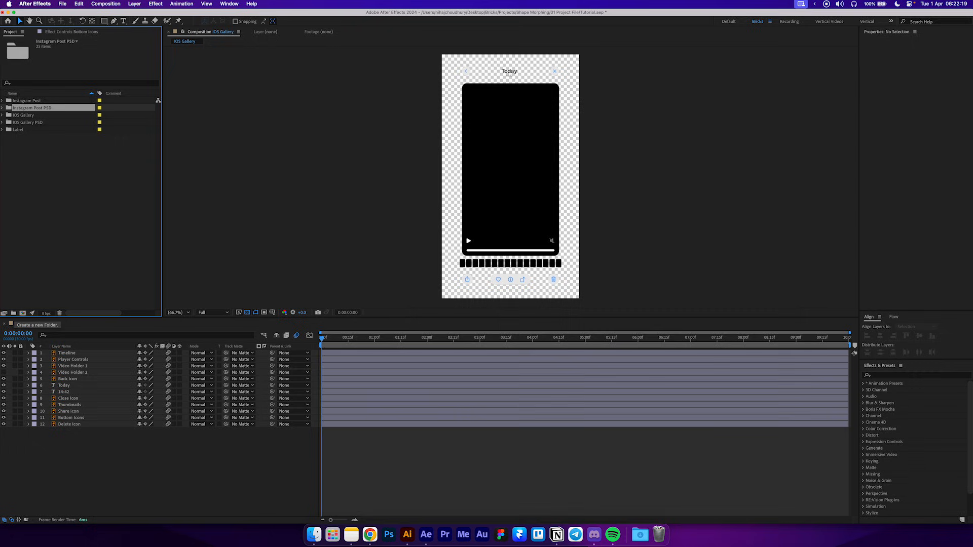
click(72, 174)
- Open the Instagram Post composition and the Instagram Post 2 composition from their project folders
click(3, 100)
double_click(21, 109)
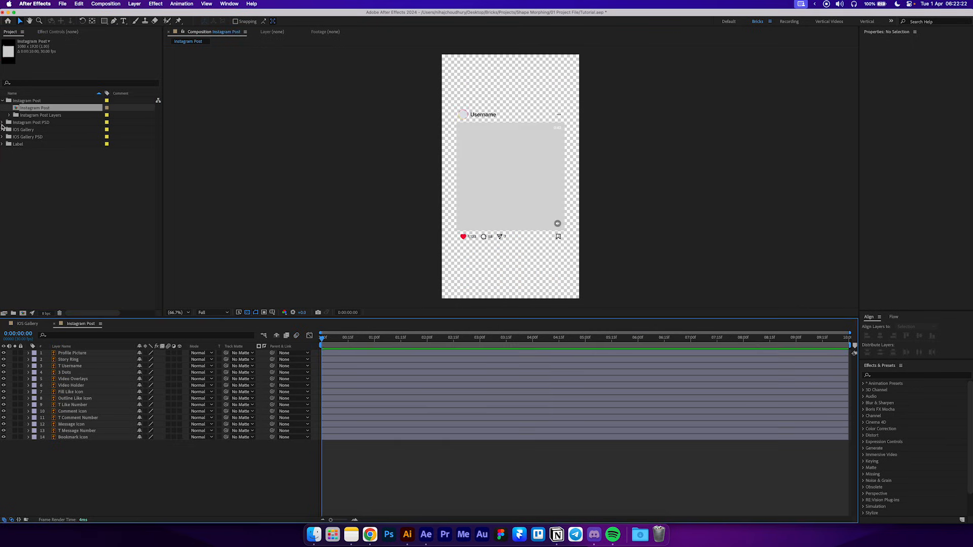
click(2, 122)
click(29, 130)
double_click(28, 130)
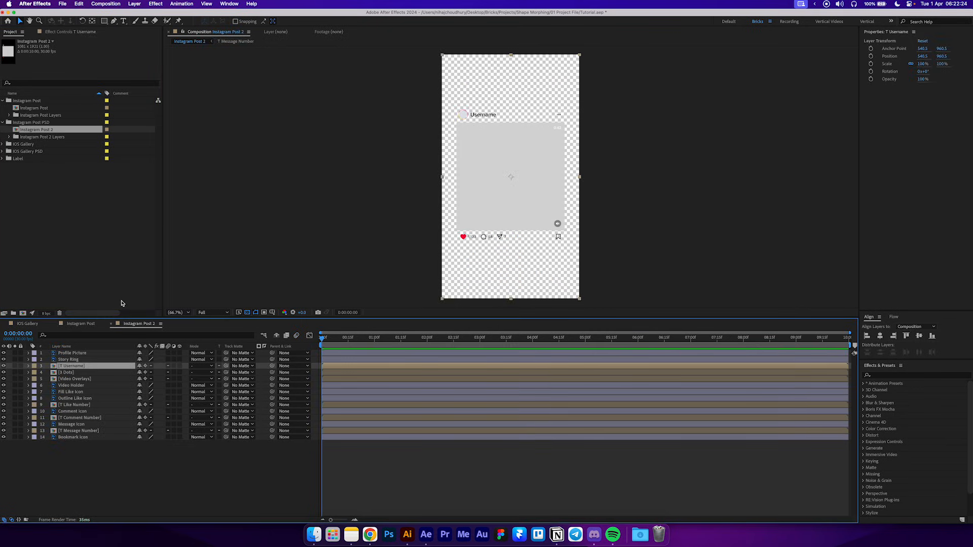
- Replace the T Username layer in the Instagram Post composition with the Username layer copied from the T Username composition inside Instagram Post 2
double_click(82, 366)
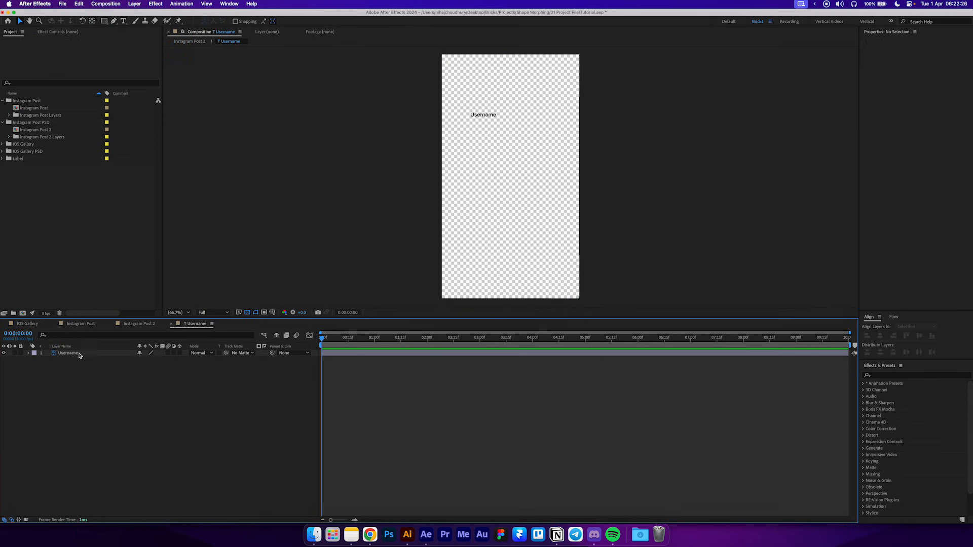
click(80, 353)
click(86, 324)
click(77, 367)
key(super+v)
click(77, 372)
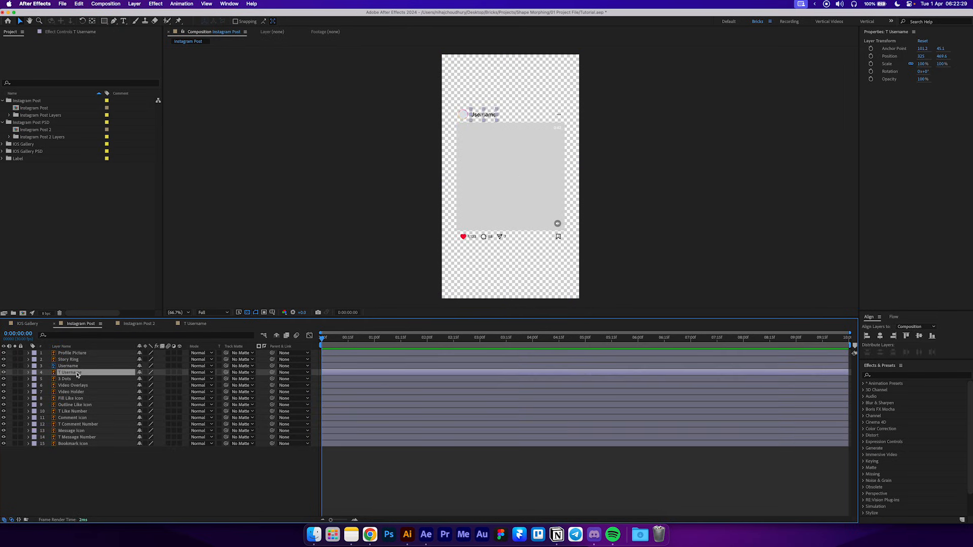
key(Delete)
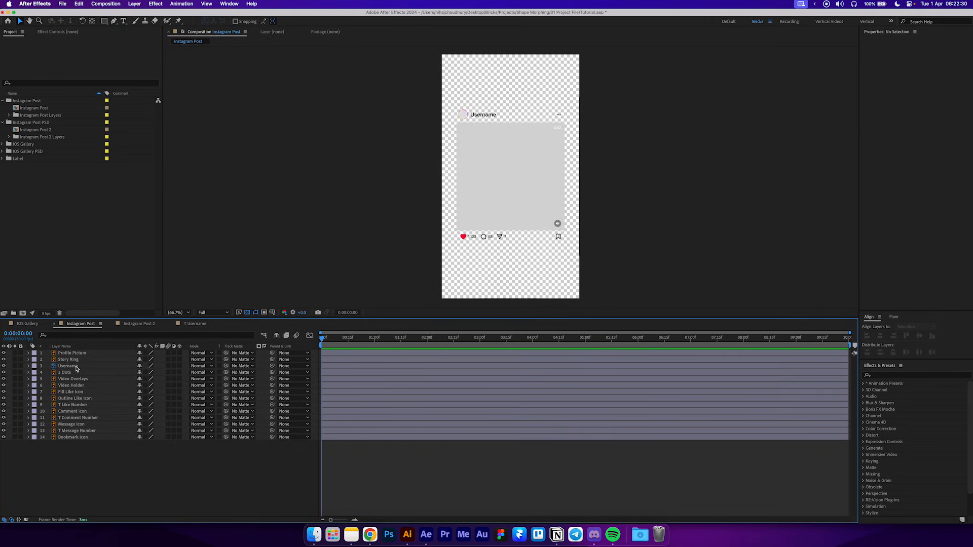
- Convert the pasted Username layer in the Instagram Post composition to editable text
right_click(77, 369)
mouse_move(147, 448)
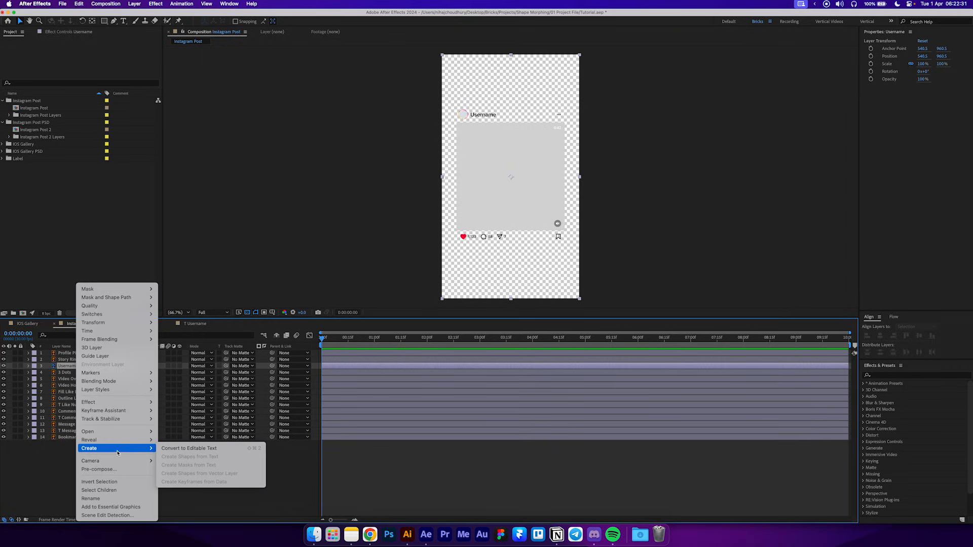
click(203, 448)
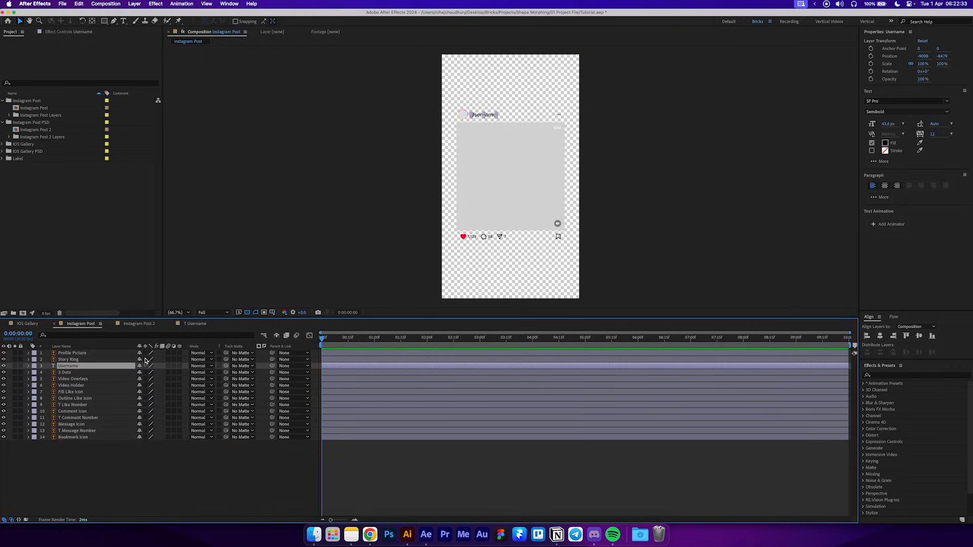
- Enable continuous rasterization and motion blur for all Instagram Post layers, and close the Instagram Post 2 and T Username compositions
click(172, 451)
click(110, 323)
click(111, 323)
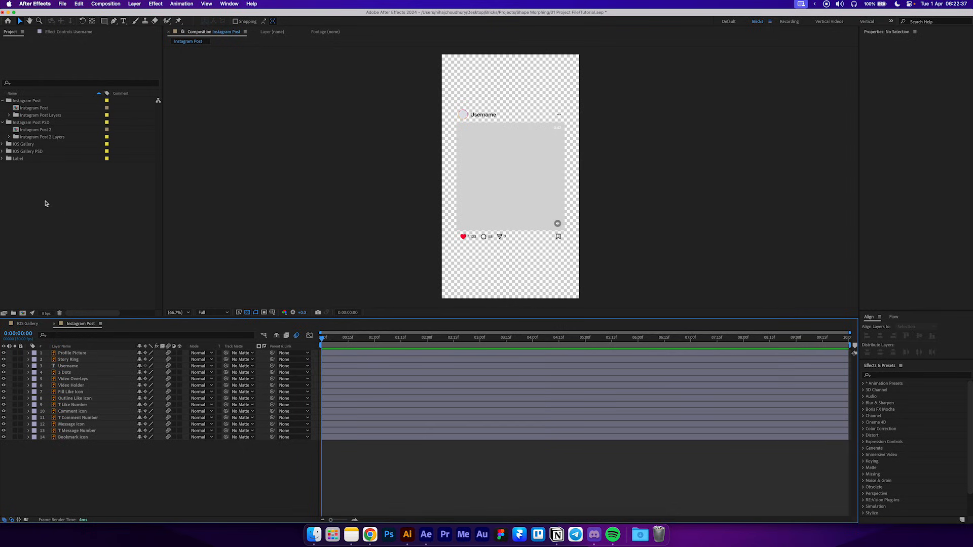
click(3, 122)
click(2, 101)
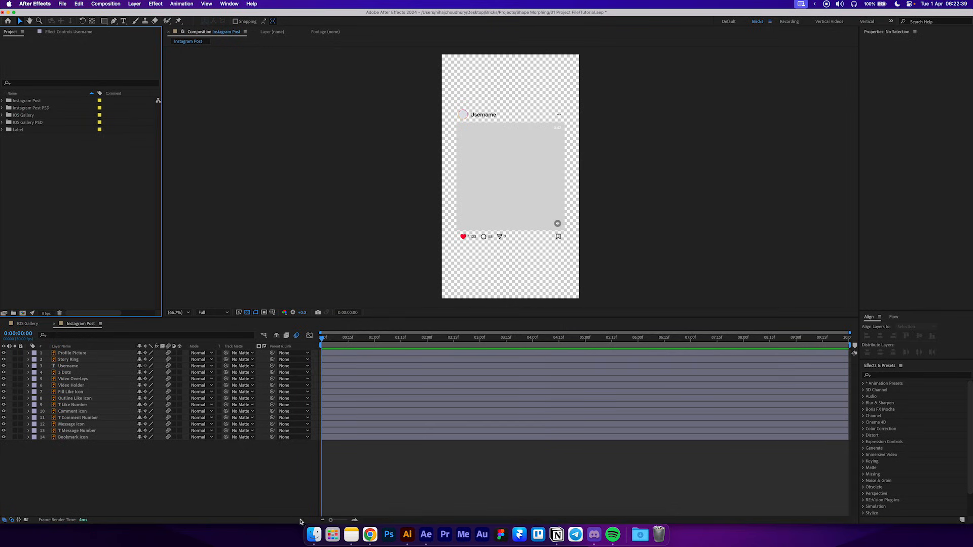
- Import Label.psd from the Project folder as a composition with editable layer styles
click(315, 534)
drag(463, 266, 122, 238)
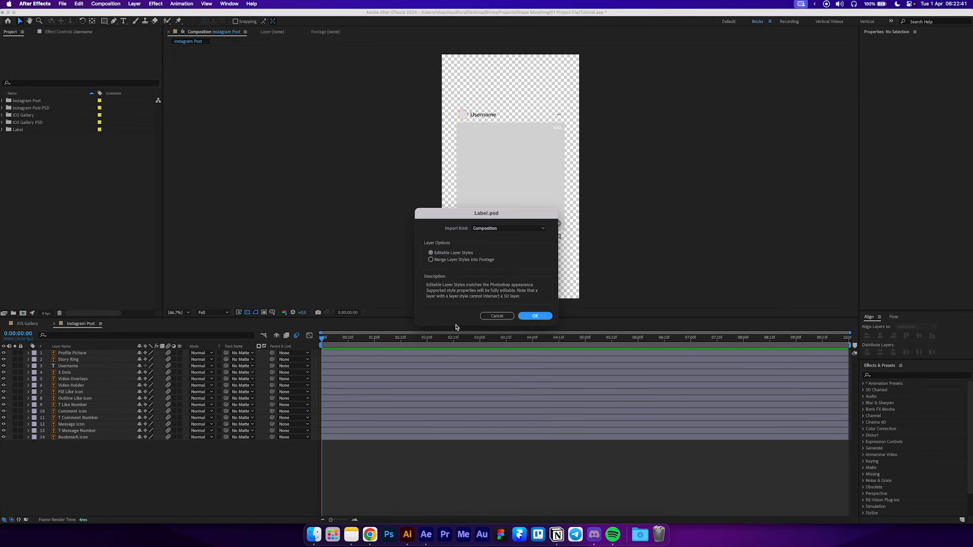
click(529, 321)
- Group the imported Label 2 composition and its layers folder in a new folder named Label PSD
drag(38, 145, 14, 313)
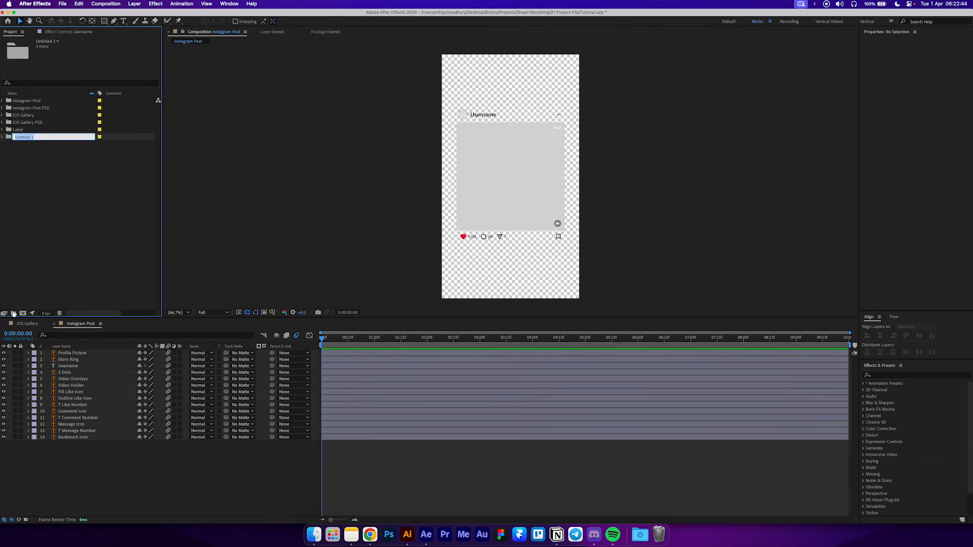
text(Label PSD)
key(Return)
click(37, 165)
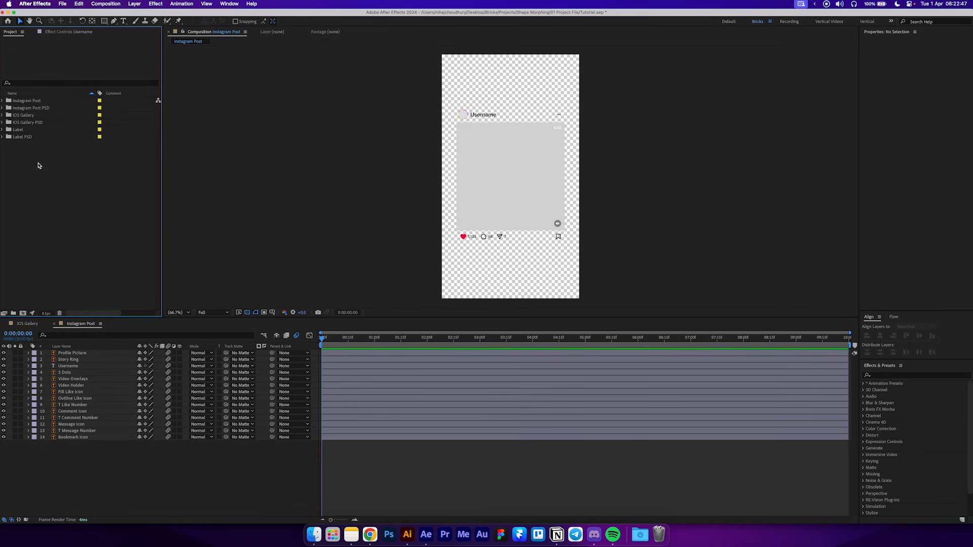
- Replace the T Text layer in the Label composition with the Text goes here layer copied from the T Text composition inside Label 2
click(3, 130)
double_click(25, 137)
click(2, 151)
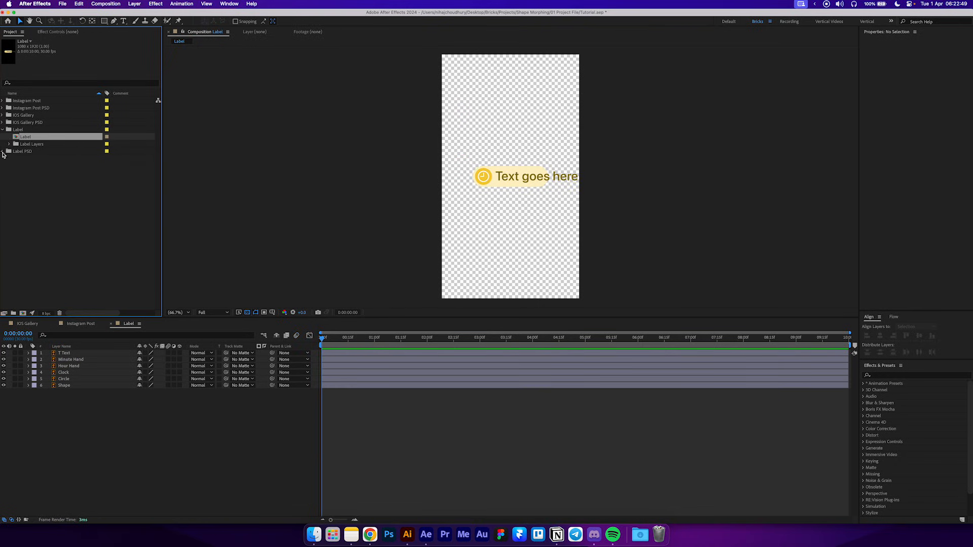
double_click(27, 159)
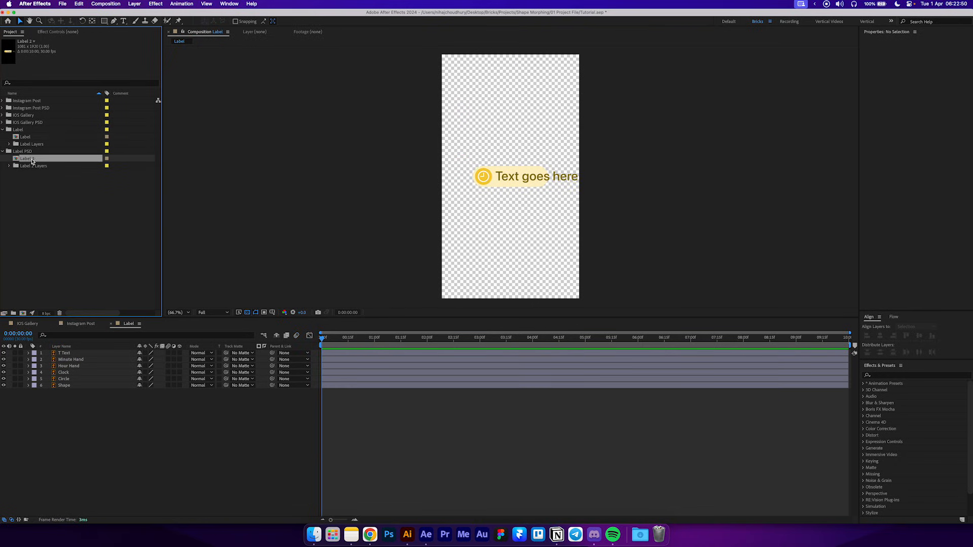
double_click(86, 355)
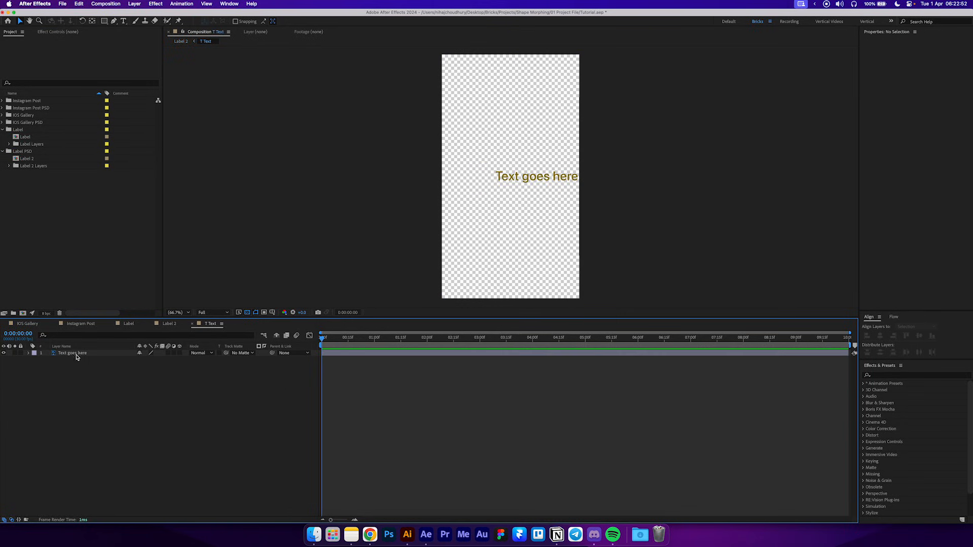
click(129, 323)
key(super+v)
click(82, 360)
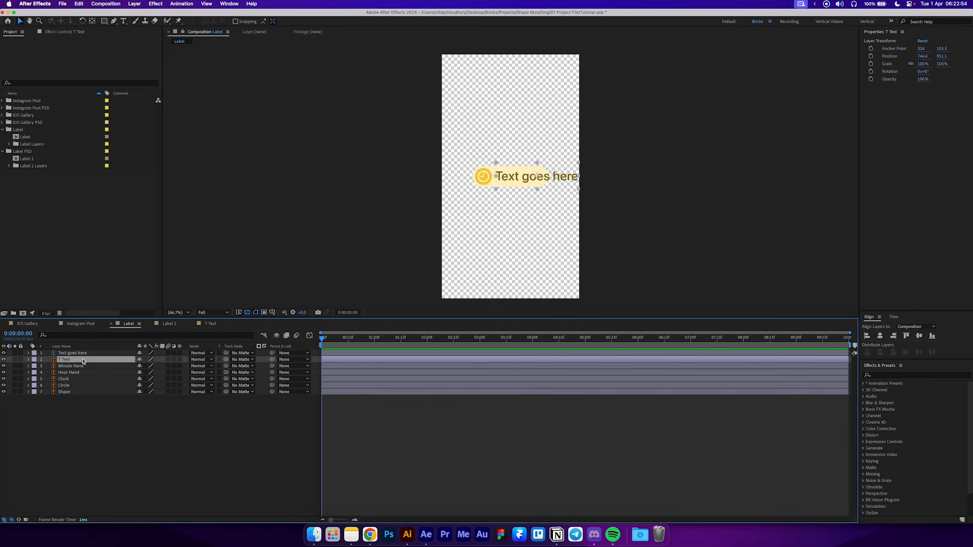
key(Delete)
- Convert the pasted Text goes here layer in the Label composition to editable text
right_click(81, 353)
mouse_move(105, 450)
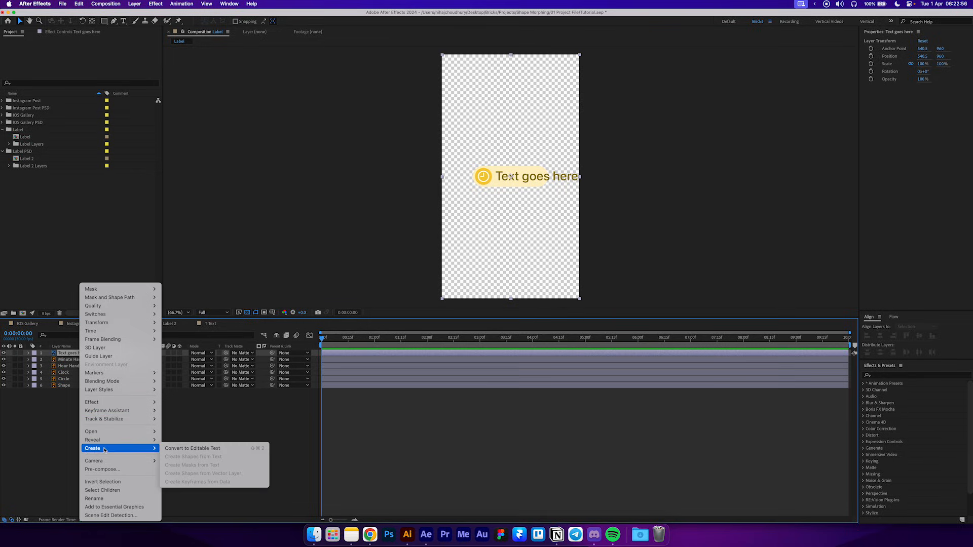
click(210, 450)
- Enable continuous rasterization and motion blur for all Label layers, and close the Label 2 and T Text compositions
click(141, 393)
drag(146, 359, 145, 372)
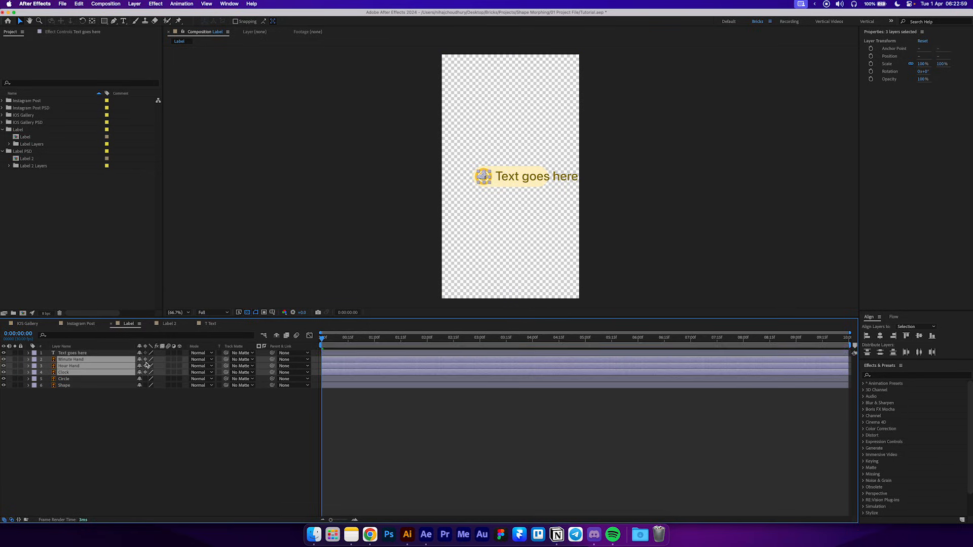
click(163, 403)
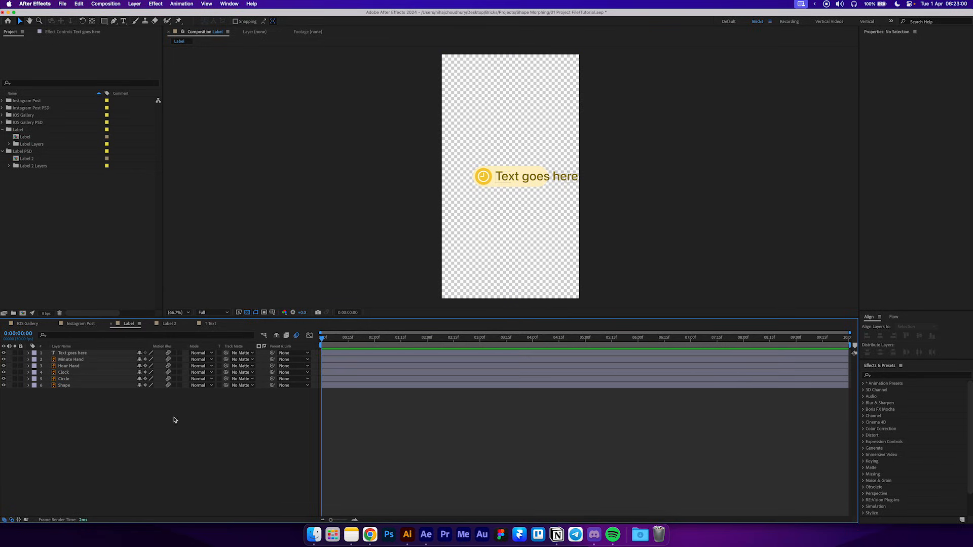
click(150, 323)
click(150, 323)
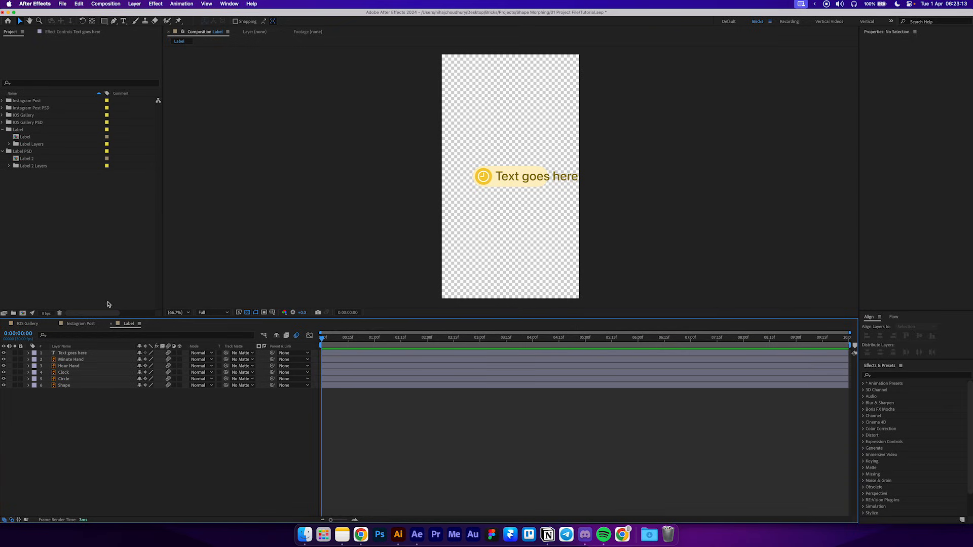
- Create a 1080x1920, 30 fps, 10-second composition named Main Animation
click(108, 304)
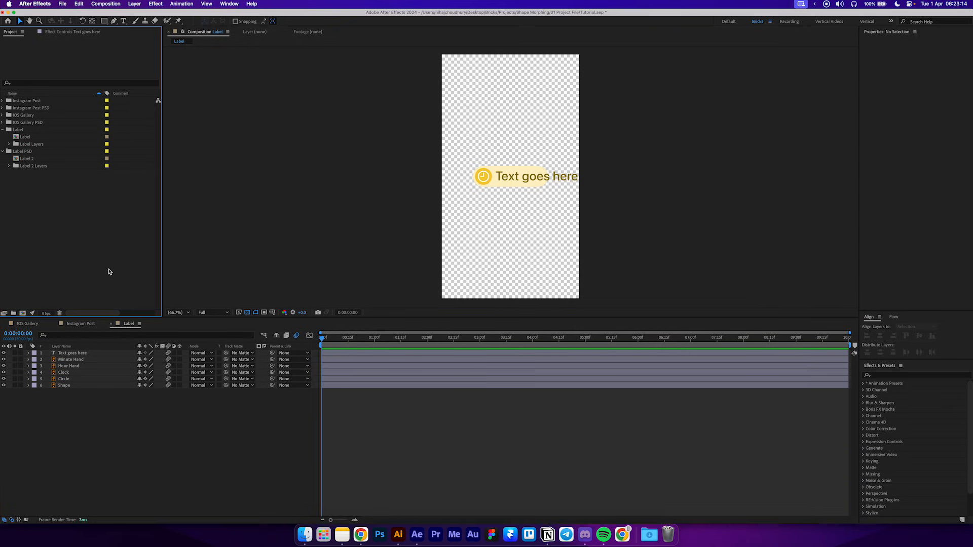
click(116, 4)
click(120, 20)
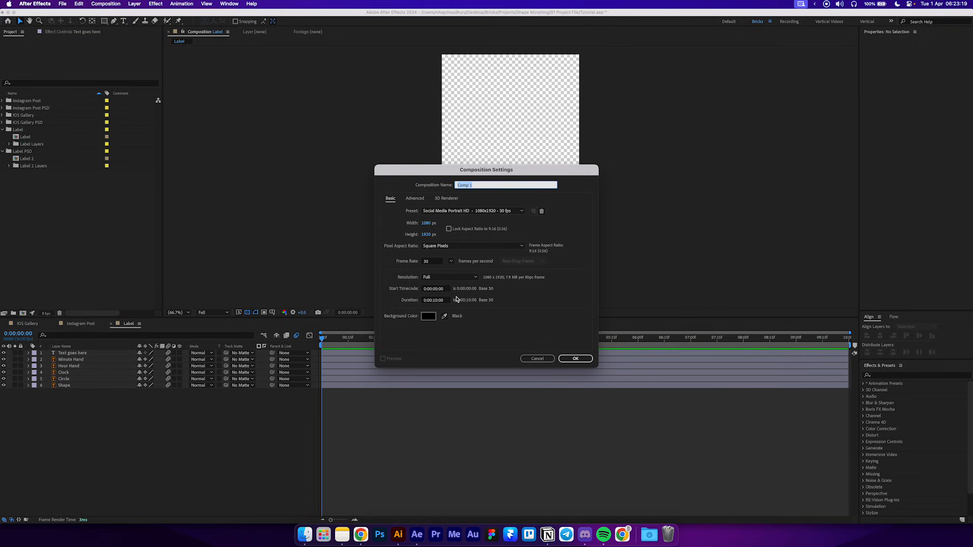
text(Main Animation)
key(Return)
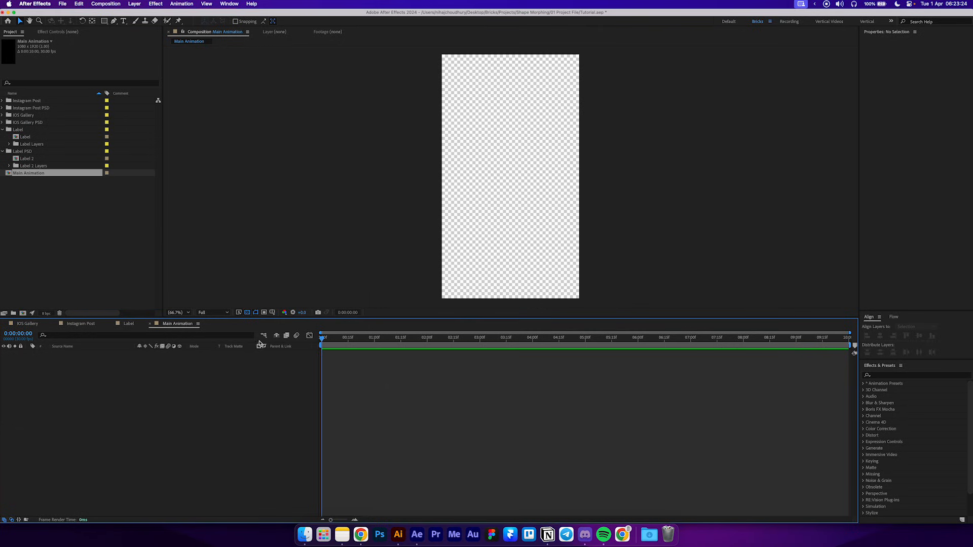
- Add a white 1080x1920 solid named Background to the Main Animation composition
click(134, 4)
click(440, 384)
key(super+y)
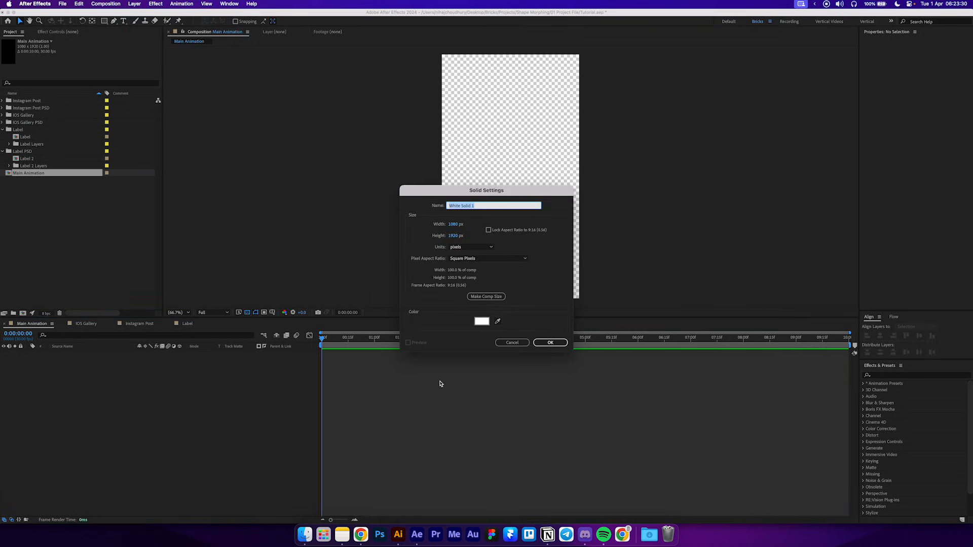
text(Background)
key(Return)
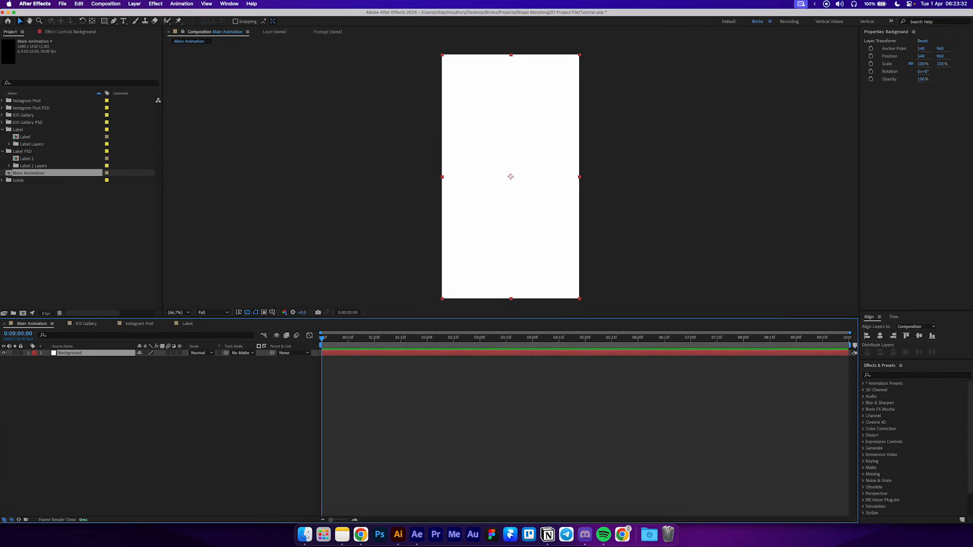
click(466, 399)
- Copy all layers from the IOS Gallery composition, Timeline through Delete Icon, and paste them into Main Animation above the Background
click(86, 323)
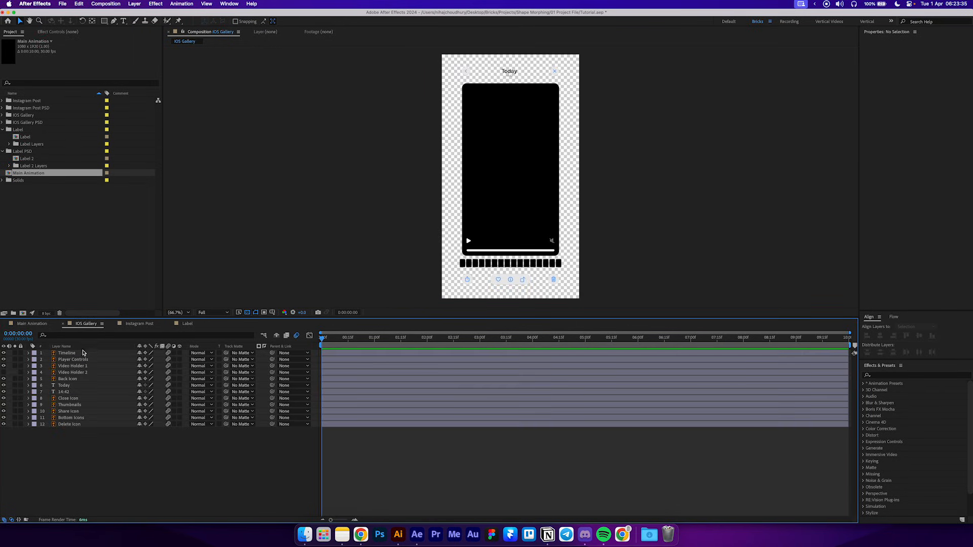
click(71, 353)
shift+click(71, 424)
key(ctrl+c)
click(42, 325)
key(ctrl+v)
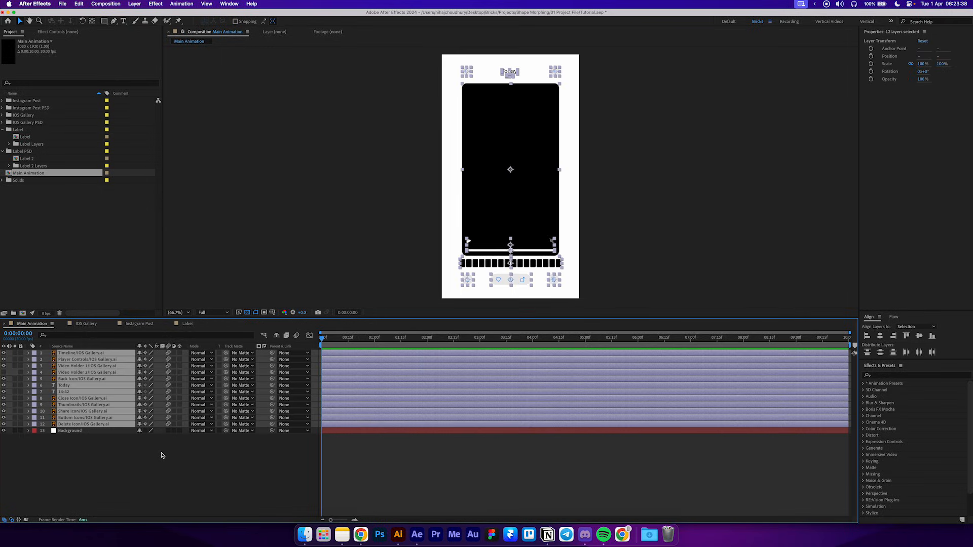
- Import Demo Video 1.mov, Demo Video 2.mov and Bricks Avatar.png, and place Demo Video 1 directly above Video Holder 1 in Main Animation
click(152, 450)
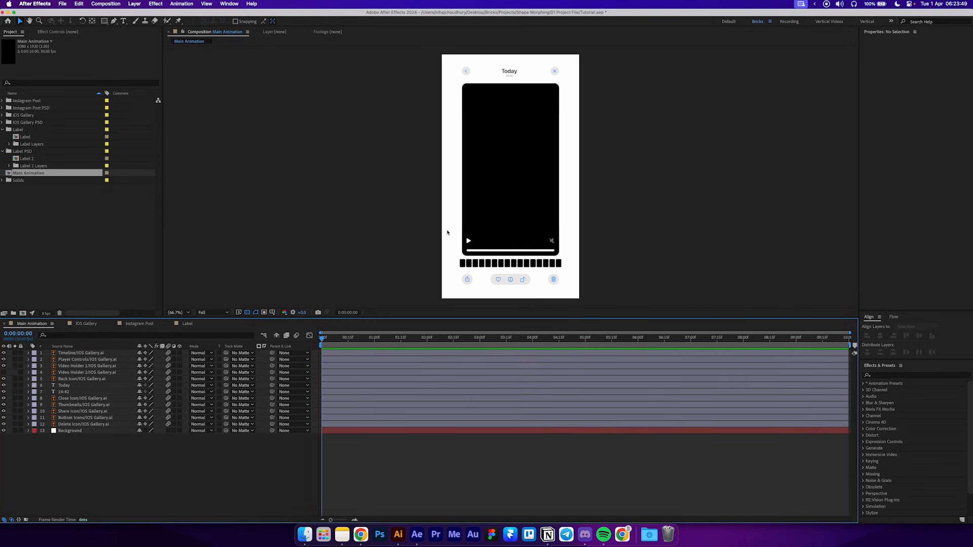
click(305, 535)
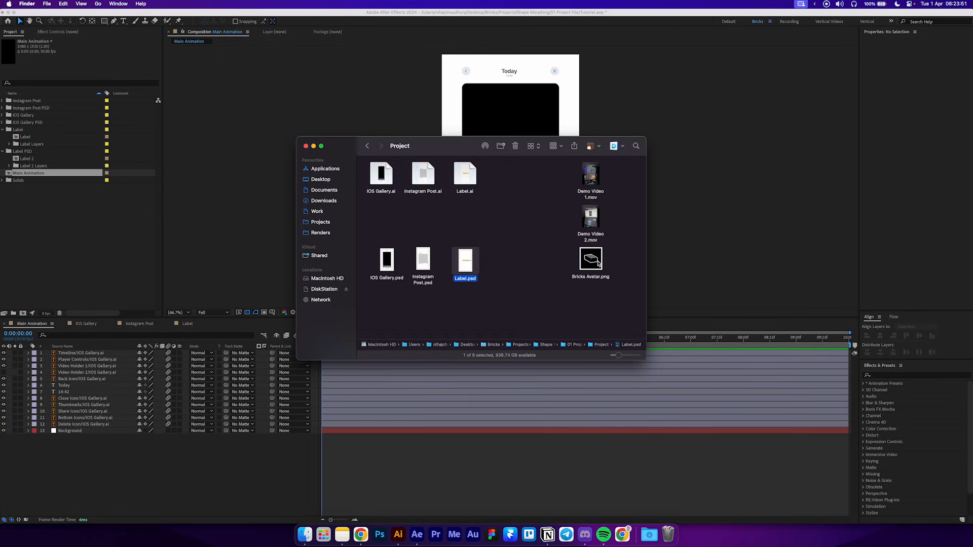
drag(555, 185, 93, 246)
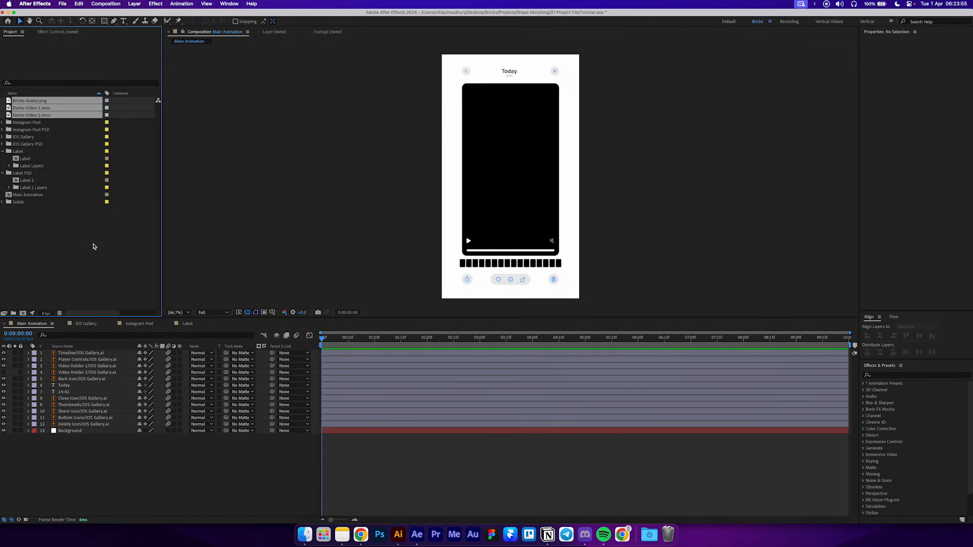
click(89, 236)
drag(41, 110, 76, 363)
click(76, 374)
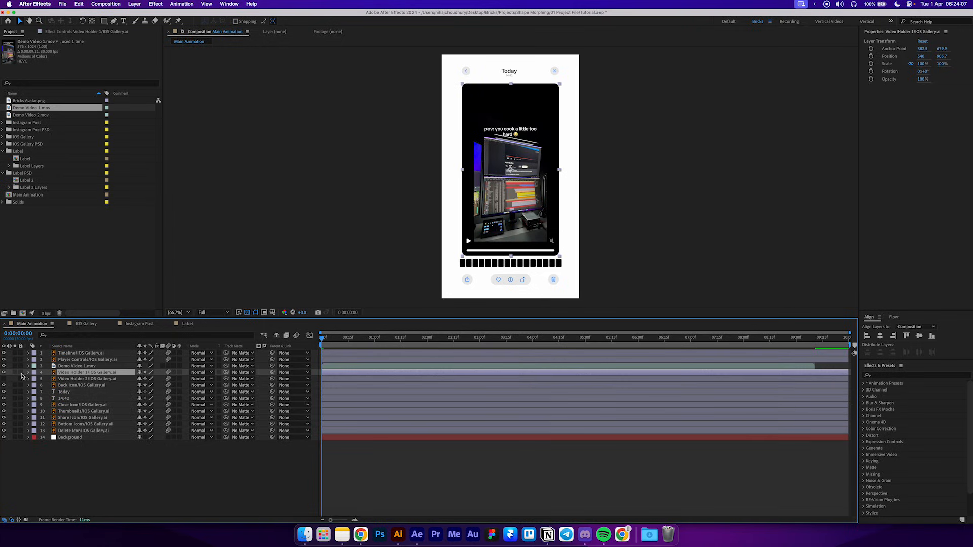
- Toggle the visibility of Demo Video 1, Video Holder 1 and Video Holder 2 to inspect the holder shapes
click(4, 366)
click(4, 372)
click(4, 379)
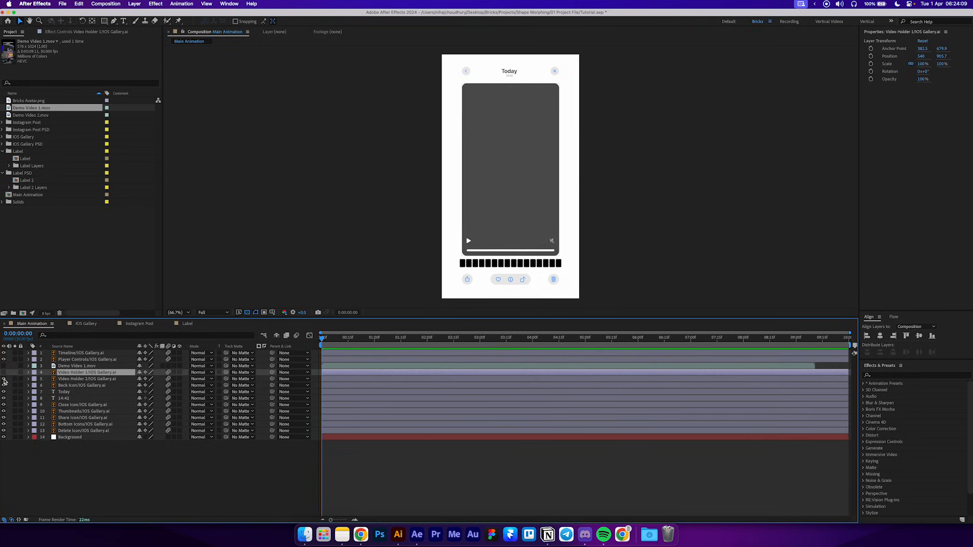
click(4, 379)
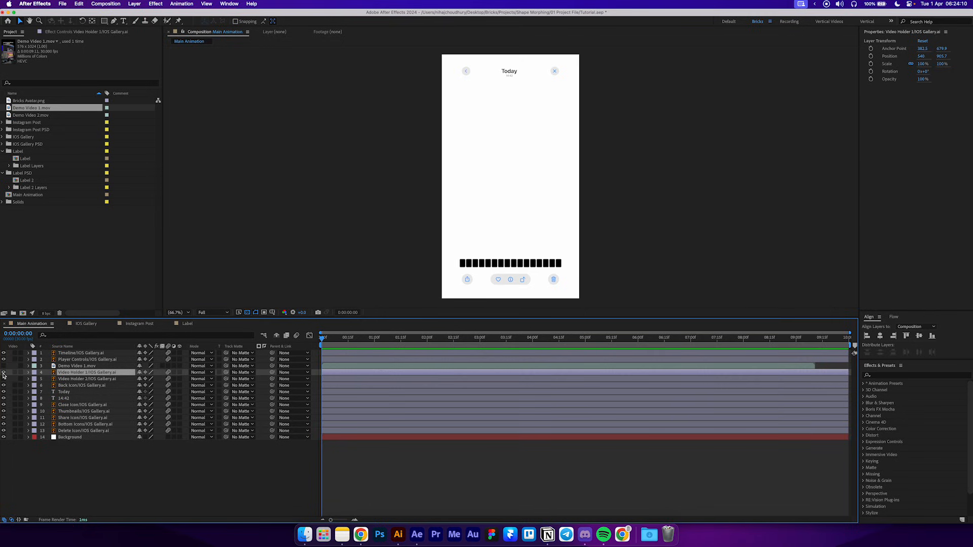
click(4, 373)
click(4, 366)
- Use Video Holder 1 as the track matte and parent of Demo Video 1, and make Video Holder 1 visible again
click(67, 367)
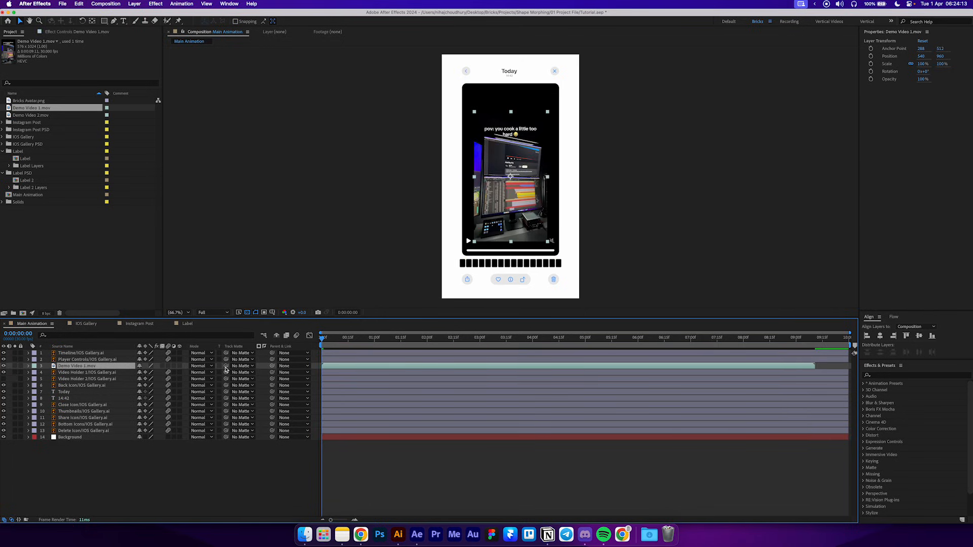
drag(226, 366, 87, 373)
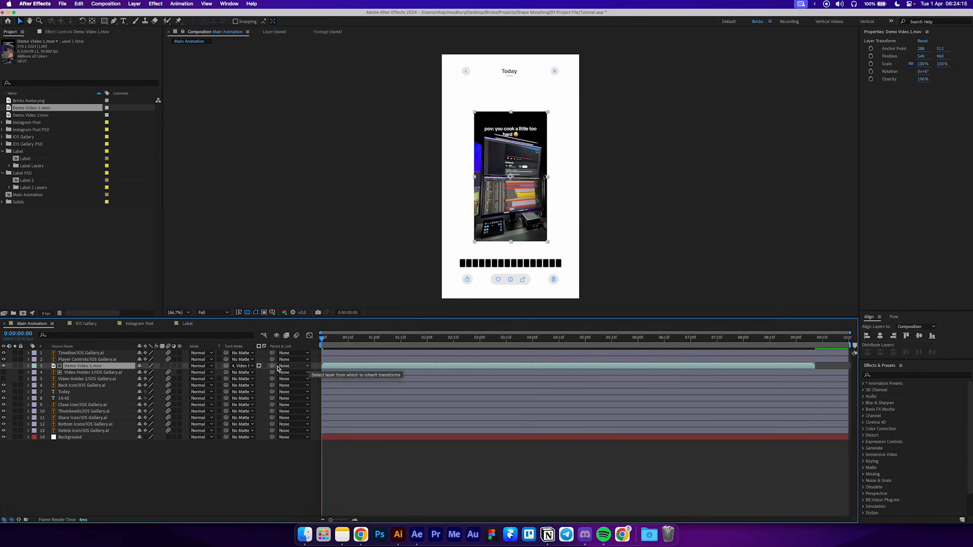
drag(274, 369, 86, 373)
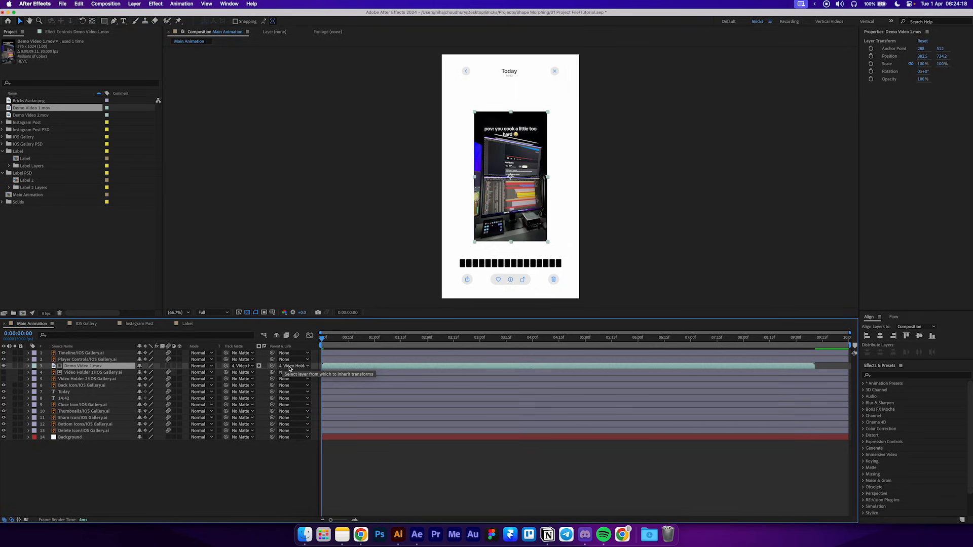
click(117, 374)
click(4, 373)
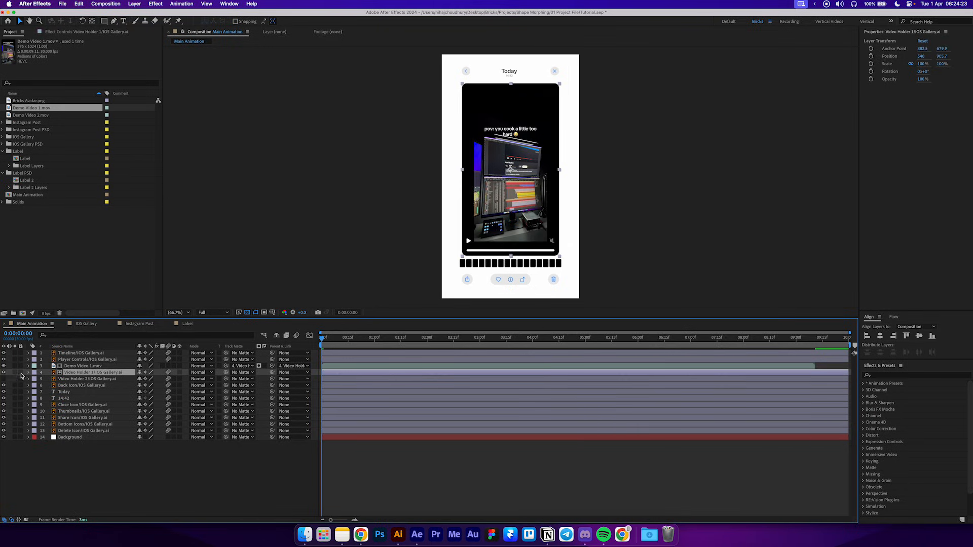
- Test the parenting by shifting Video Holder 1 horizontally, and undo the shift
key(p)
drag(142, 380, 156, 384)
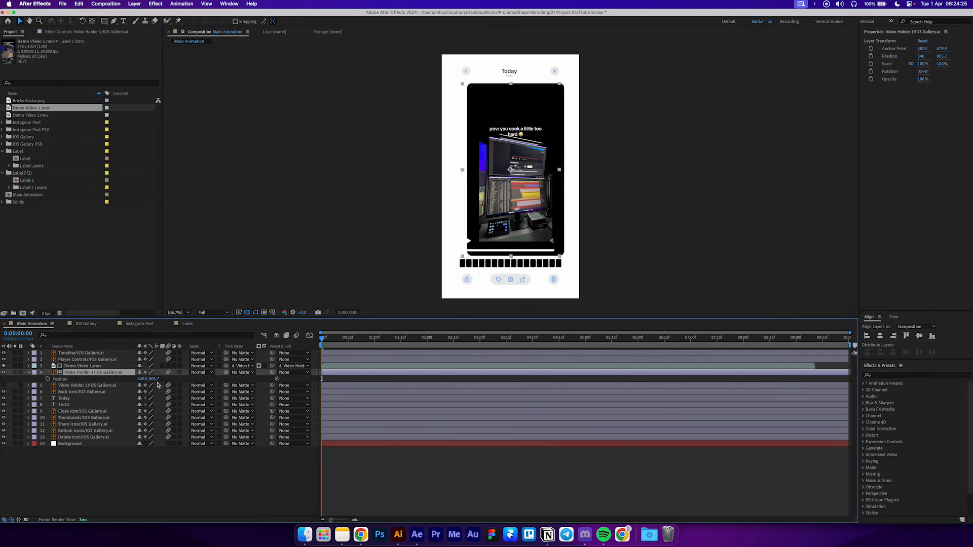
key(super+z)
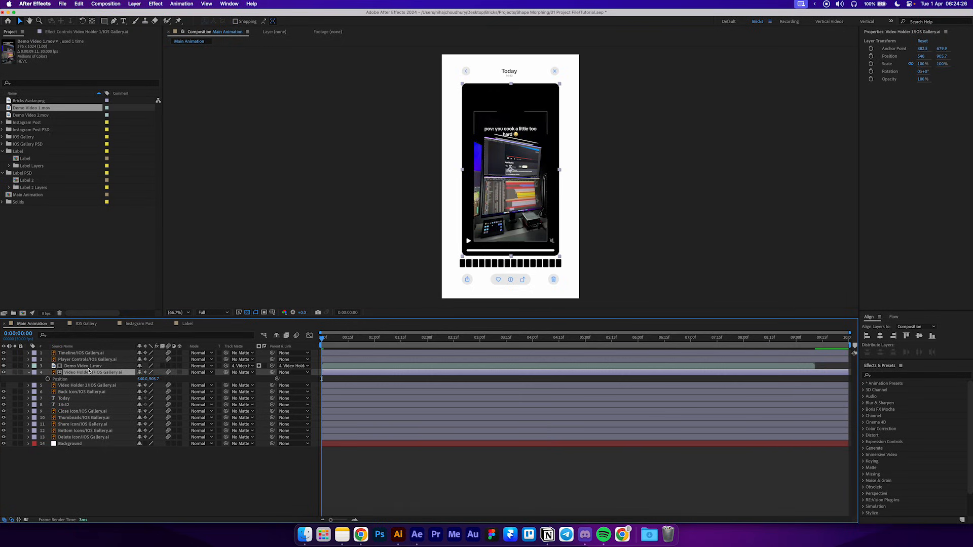
- Scale Demo Video 1 to 140% and move it slightly upward inside the video holder
click(83, 366)
key(s)
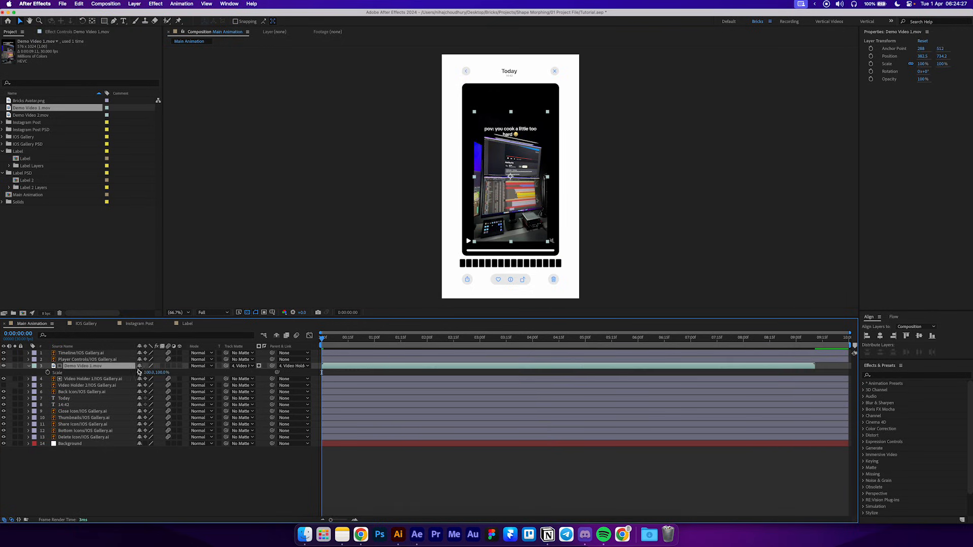
drag(150, 373, 164, 372)
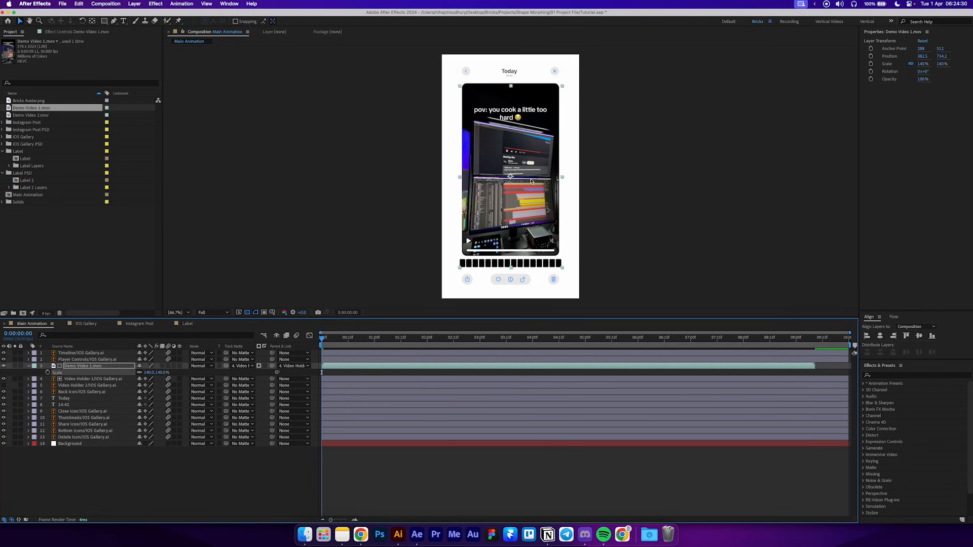
drag(532, 182, 532, 174)
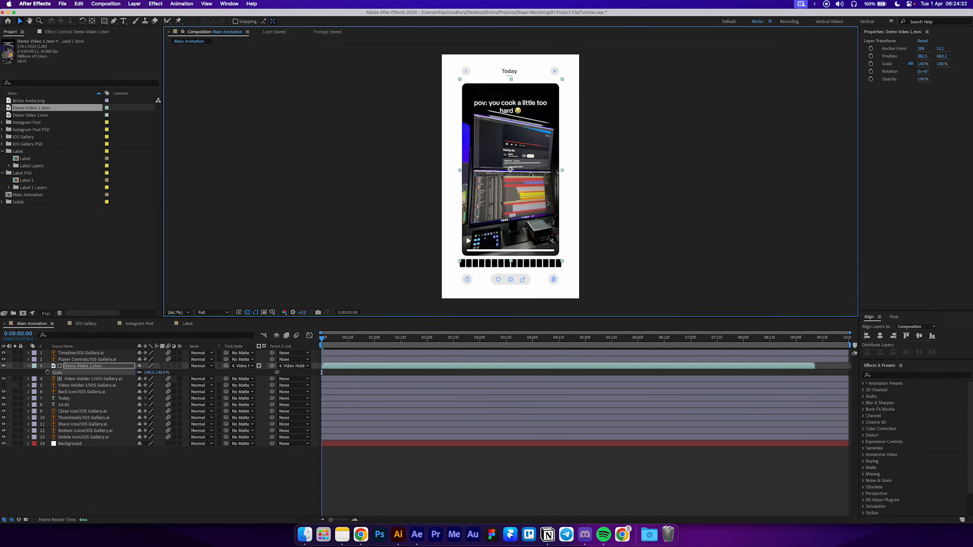
click(600, 187)
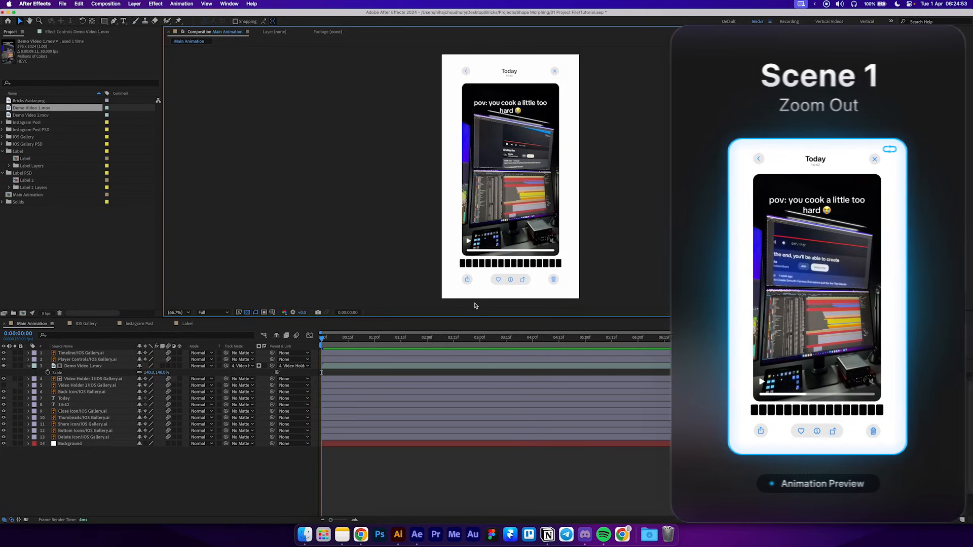
- Try scaling all layers from Timeline through Delete Icon together, undo it, and collapse their Scale properties
click(105, 353)
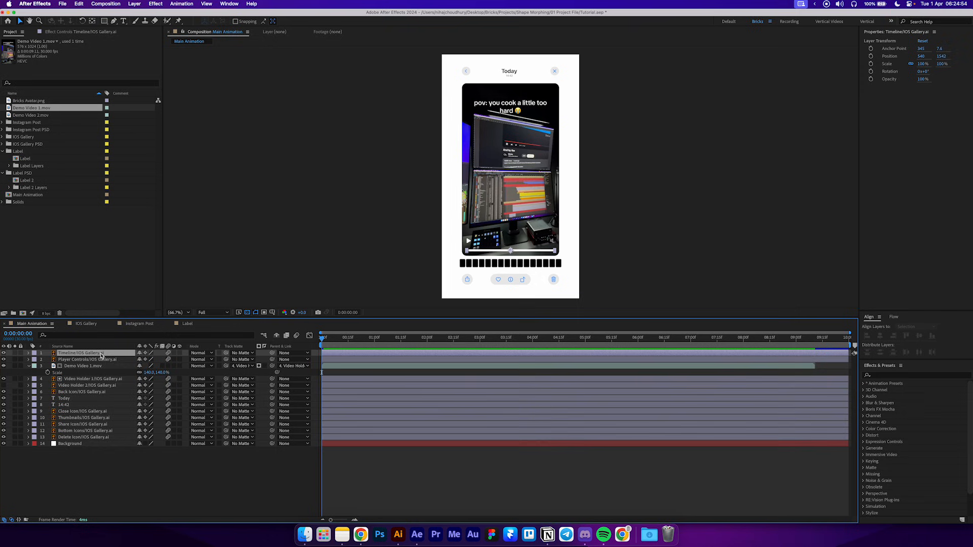
shift+click(95, 437)
key(s)
mouse_move(149, 388)
mouse_down()
mouse_move(172, 387)
mouse_move(145, 387)
mouse_move(155, 386)
mouse_up()
key(super+z)
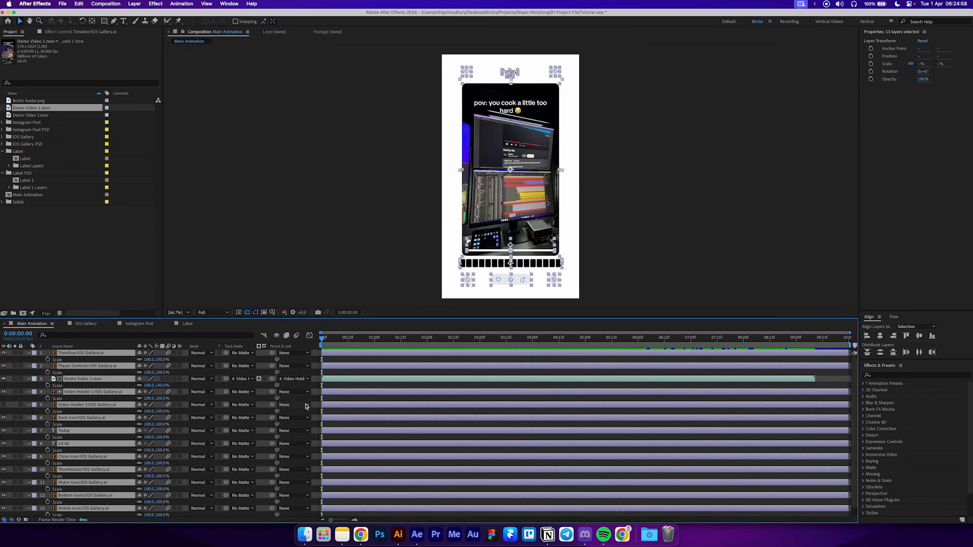
click(374, 373)
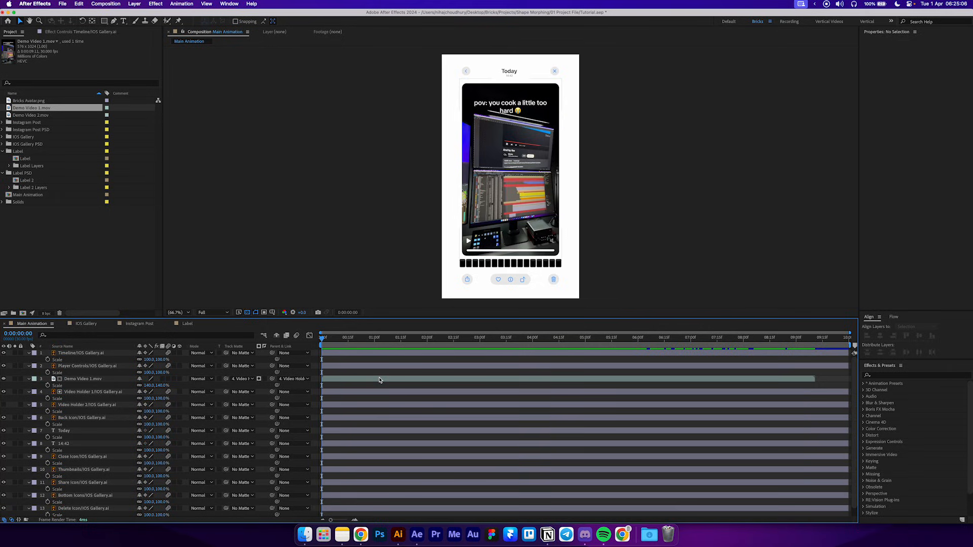
key(s)
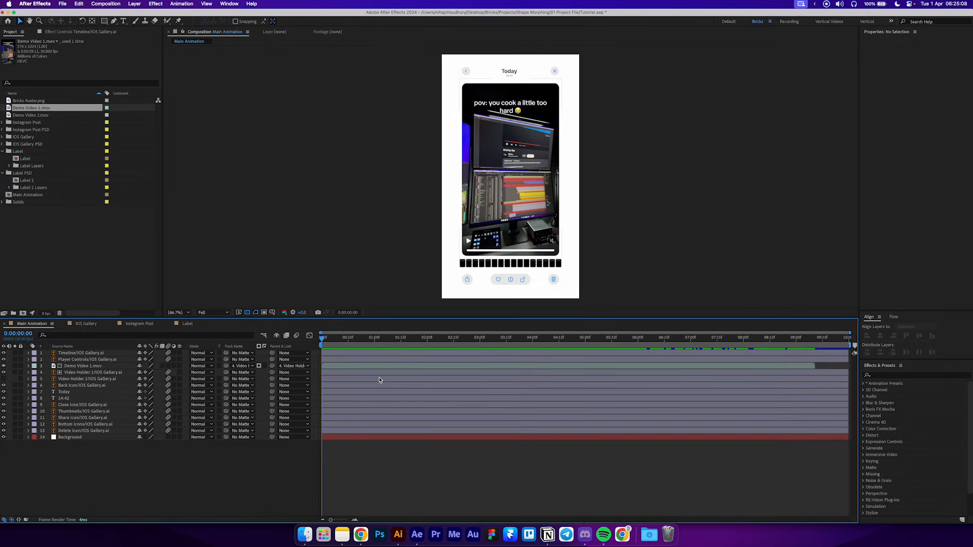
- Add a null object above the Timeline layer and name it Video Holder Null
click(113, 355)
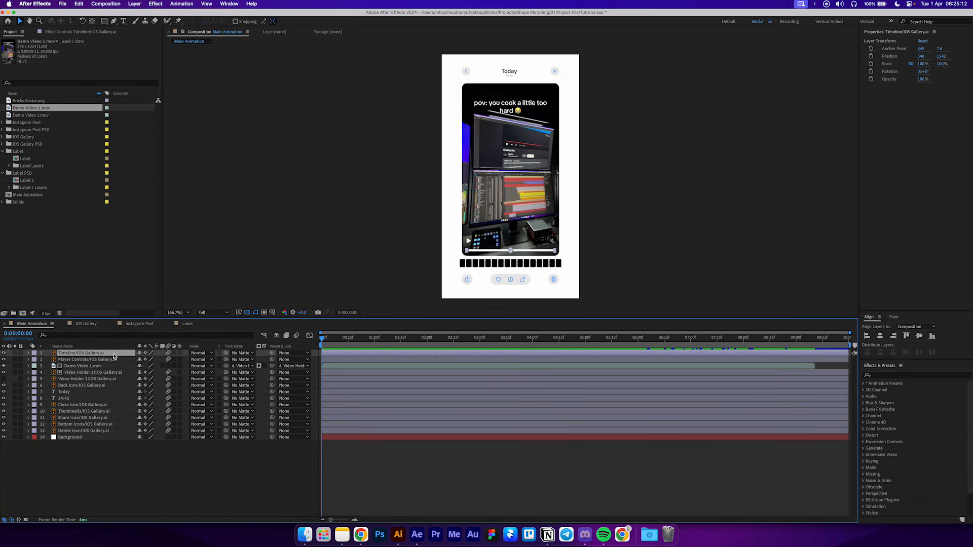
key(super+alt+shift+y)
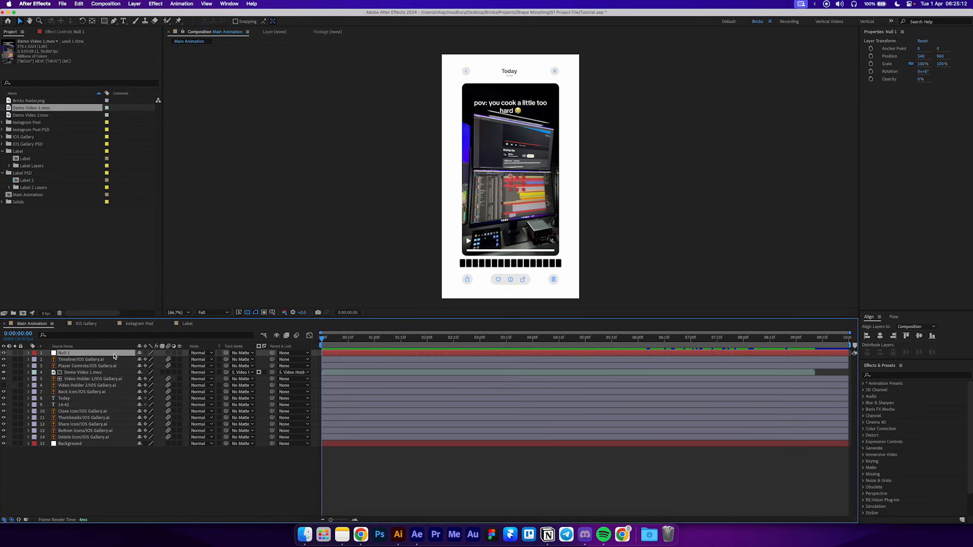
key(Return)
text(Video Holder)
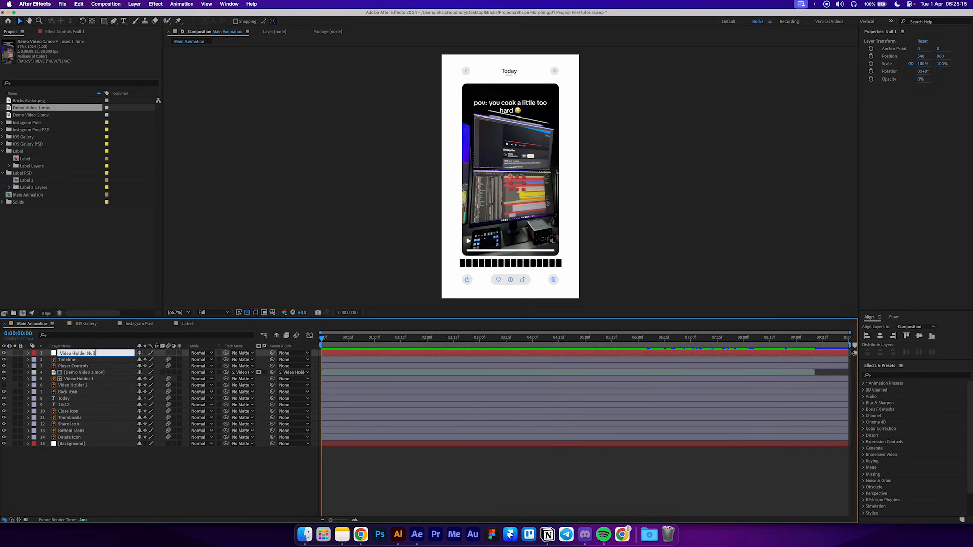
key(Return)
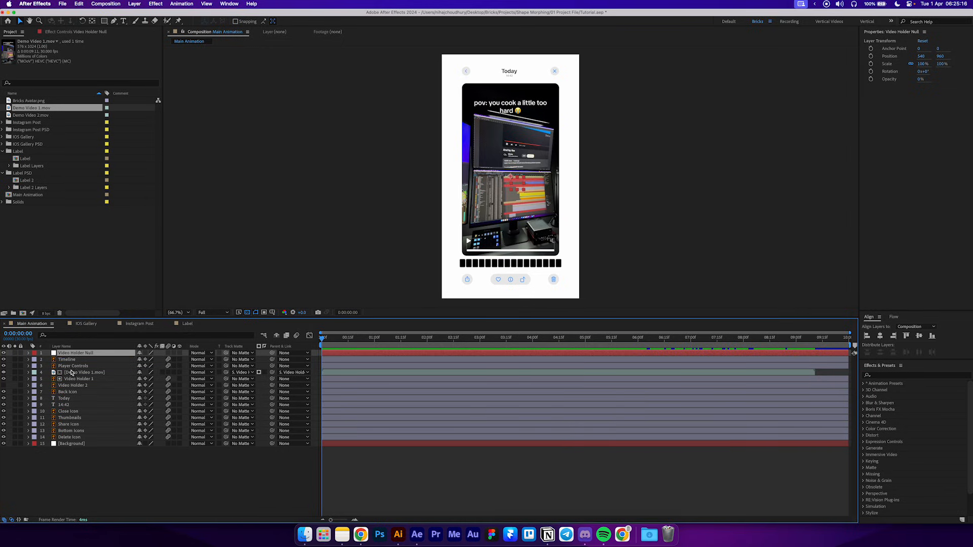
- Parent the Timeline, Player Controls, Video Holder 1 and Video Holder 2 layers to Video Holder Null
click(74, 360)
shift+click(75, 366)
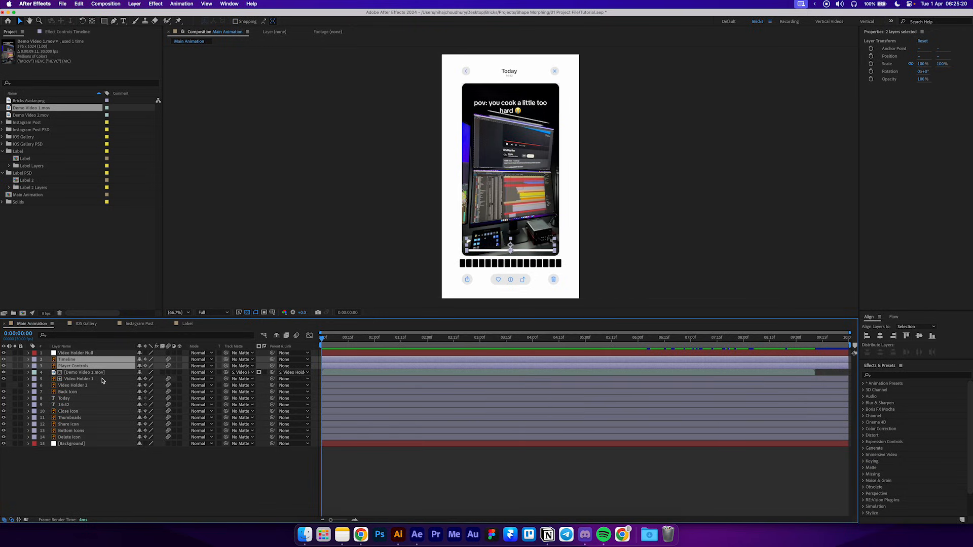
super+click(101, 380)
super+click(97, 386)
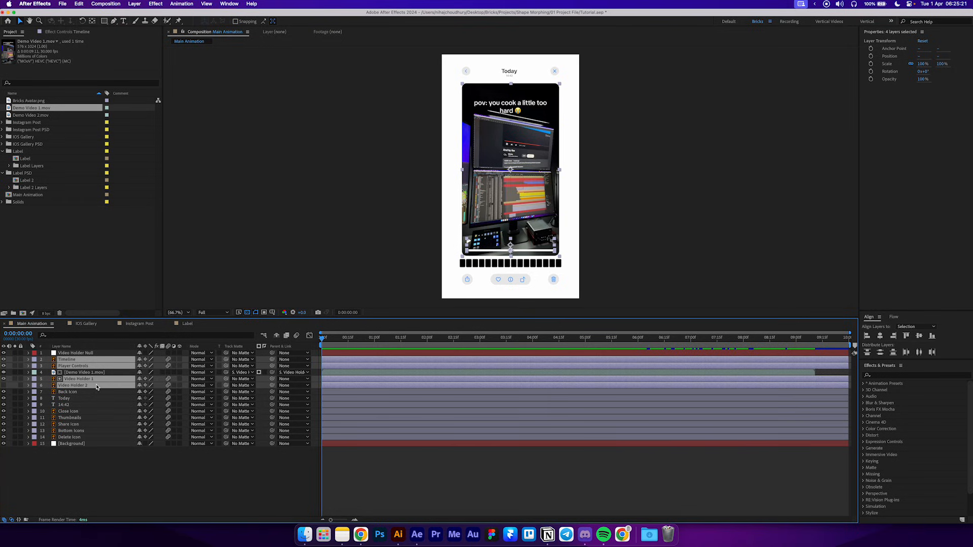
drag(272, 385, 129, 365)
- Assign the pink label color to Video Holder Null, Timeline, Player Controls, Demo Video 1, Video Holder 1 and Video Holder 2
click(106, 356)
key(p)
click(28, 353)
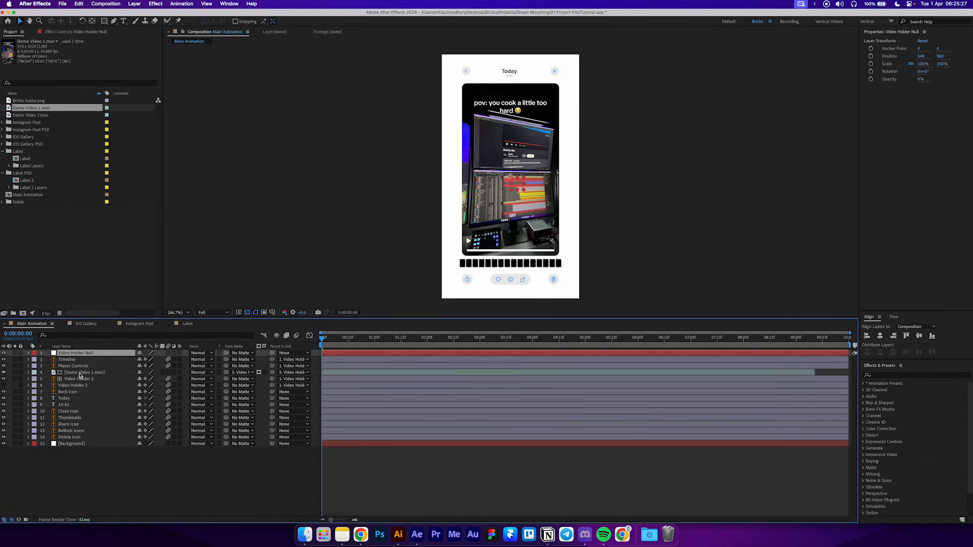
shift+click(51, 379)
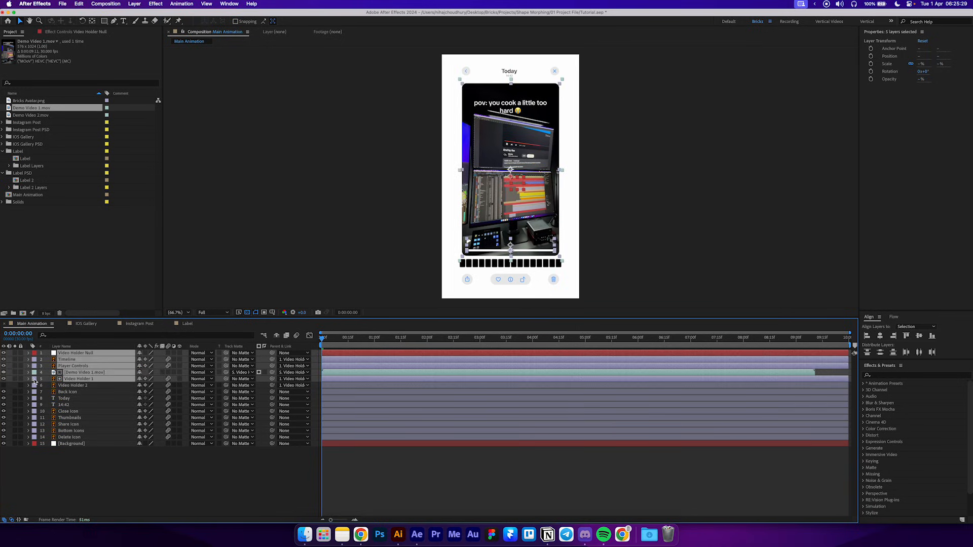
click(34, 379)
click(53, 402)
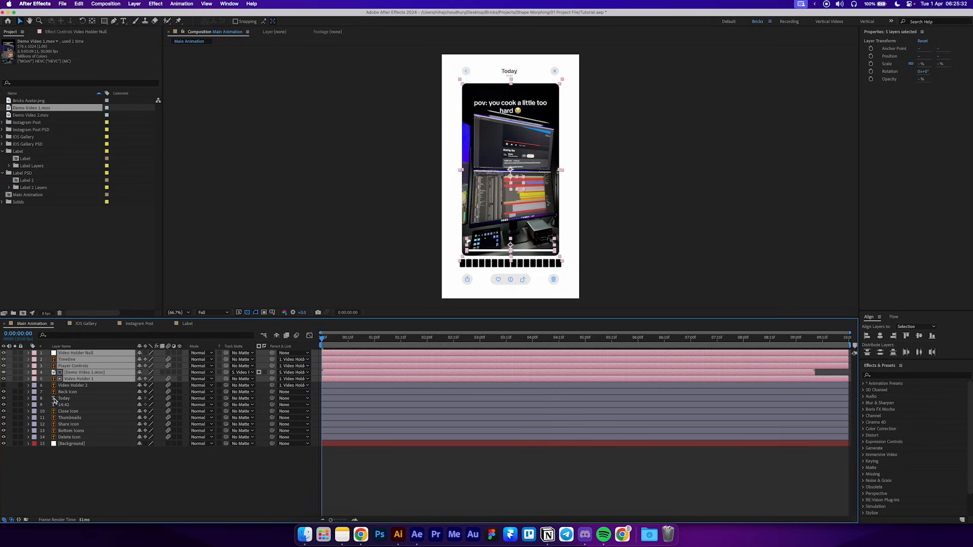
click(121, 455)
click(89, 387)
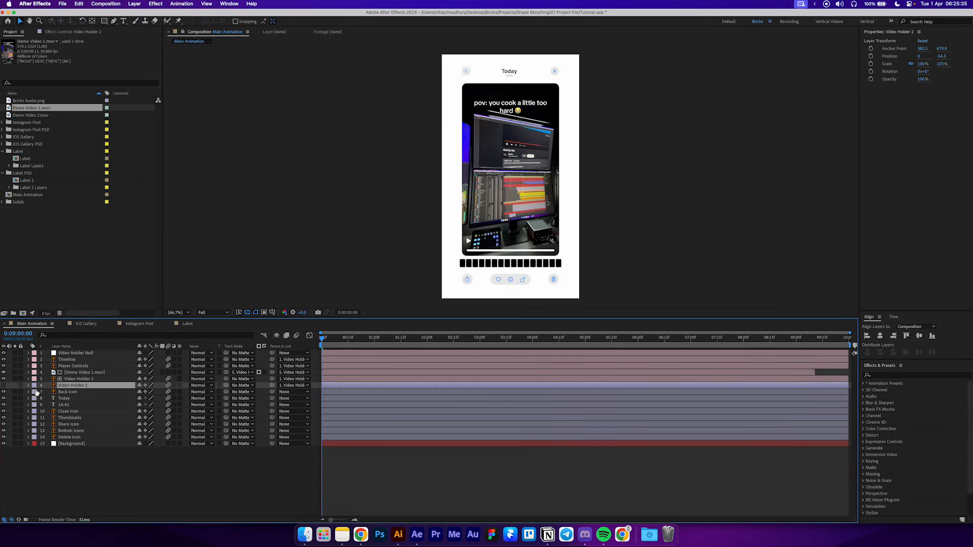
click(34, 387)
click(53, 409)
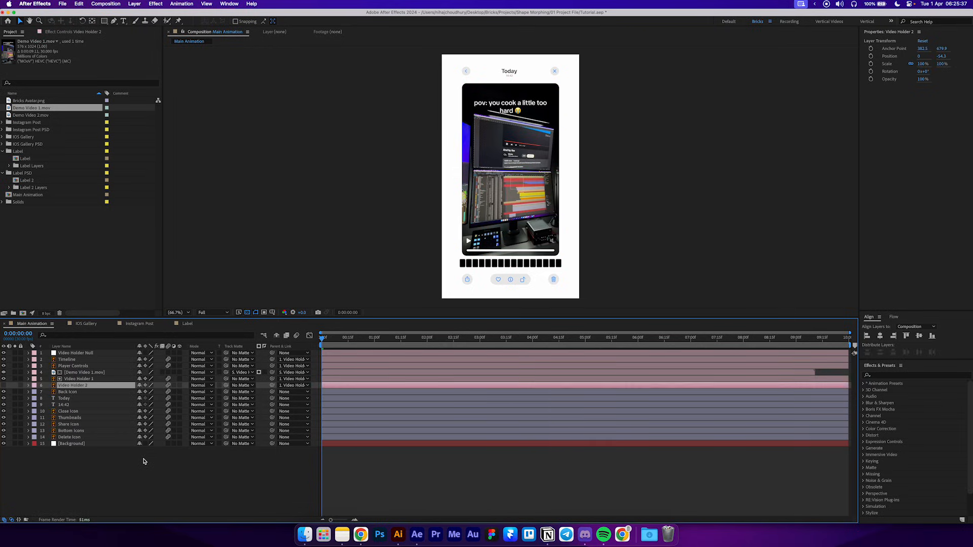
click(143, 458)
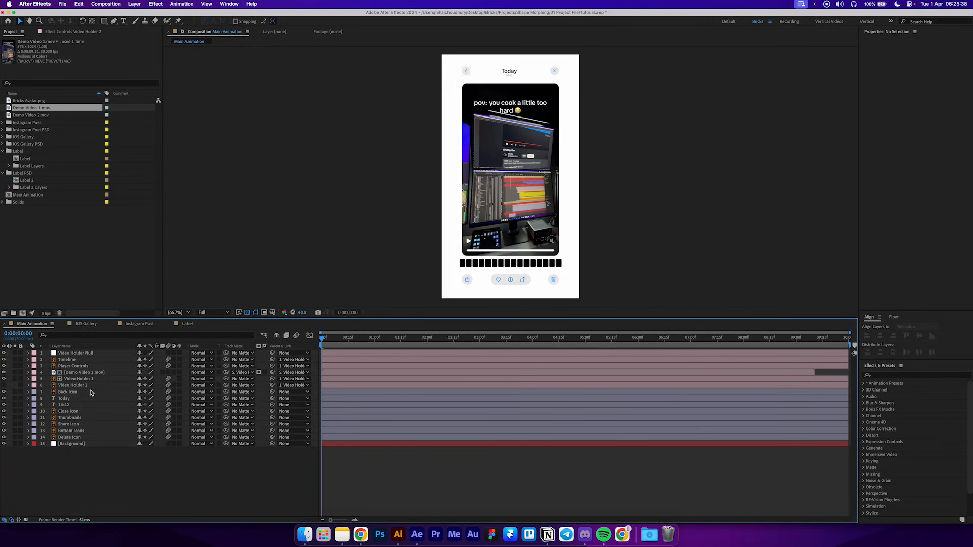
- Add a null object above the Back Icon layer and name it Back Icon Null
click(88, 393)
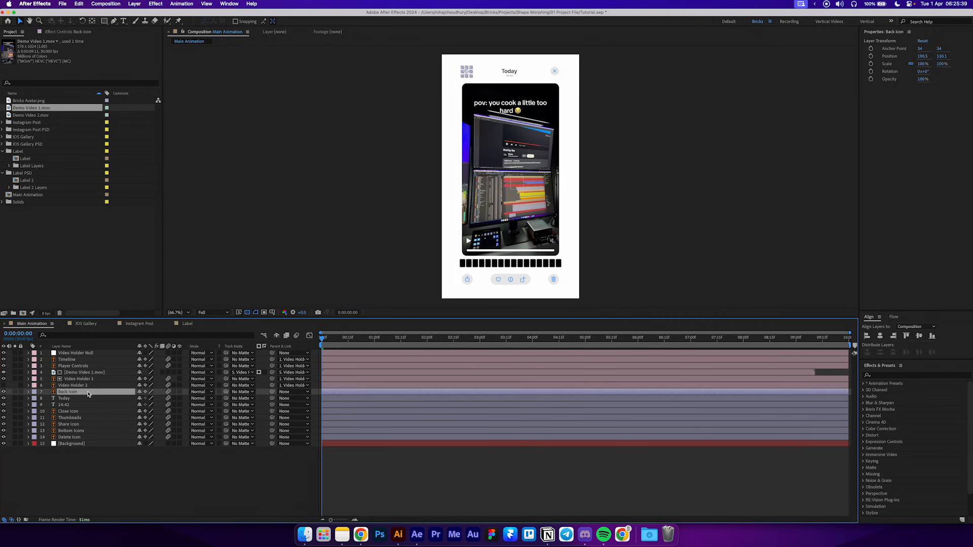
key(super+alt+shift+y)
key(Return)
text(Back)
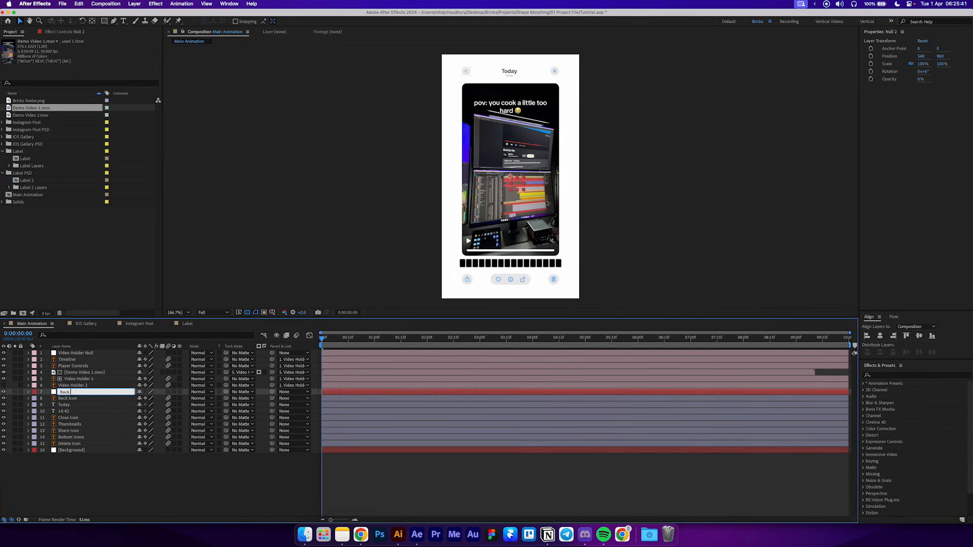
text( Icon Null)
key(Return)
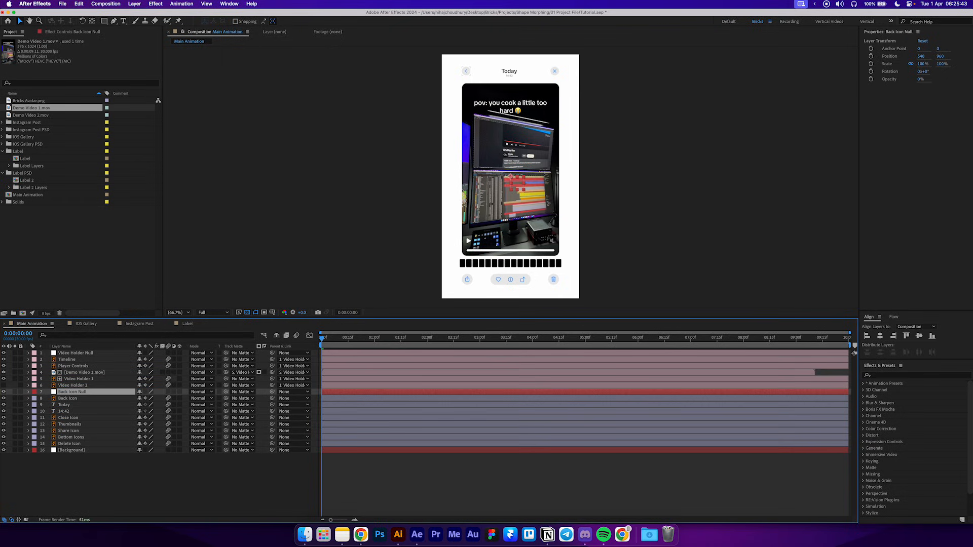
- Parent the Back Icon layer to Back Icon Null and assign the Sea Foam label color to both
click(82, 398)
drag(272, 398, 72, 393)
shift+click(72, 392)
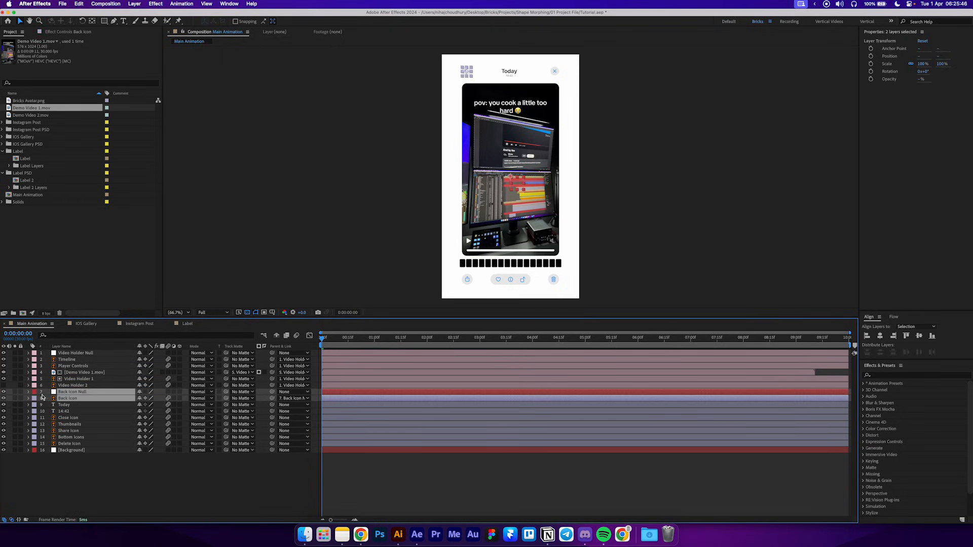
click(34, 393)
click(56, 426)
- Add a null object above the Today layer and name it Text Null
click(86, 450)
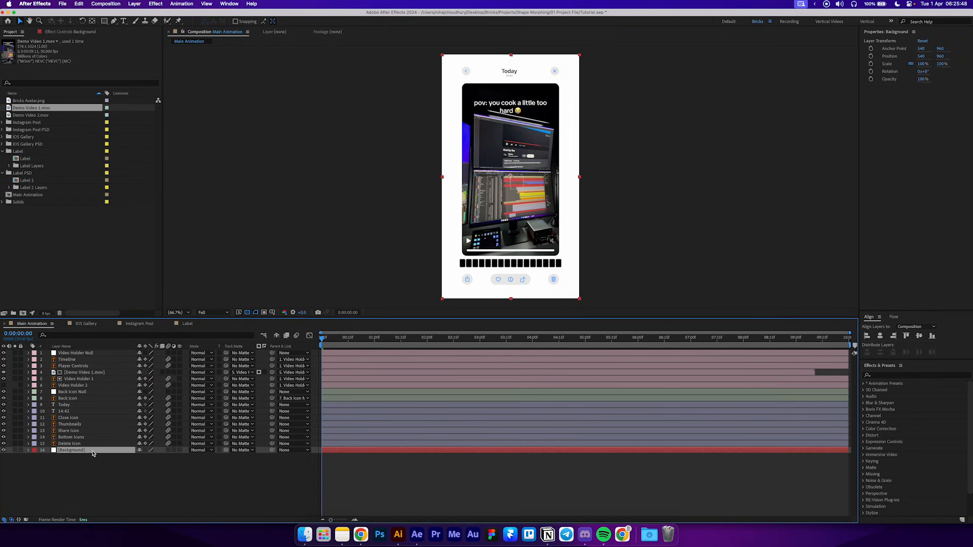
click(71, 406)
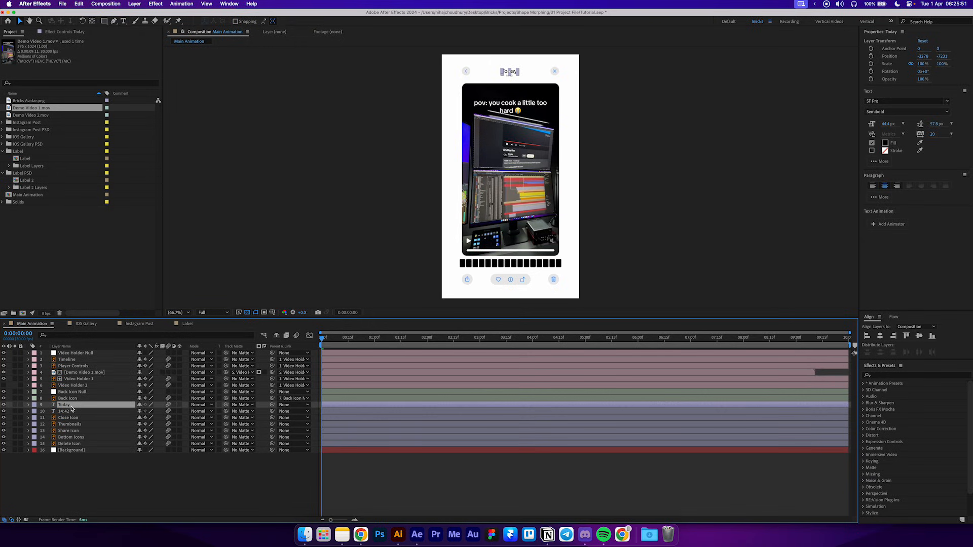
key(alt+shift+super+y)
key(Return)
text(Text Null)
key(Return)
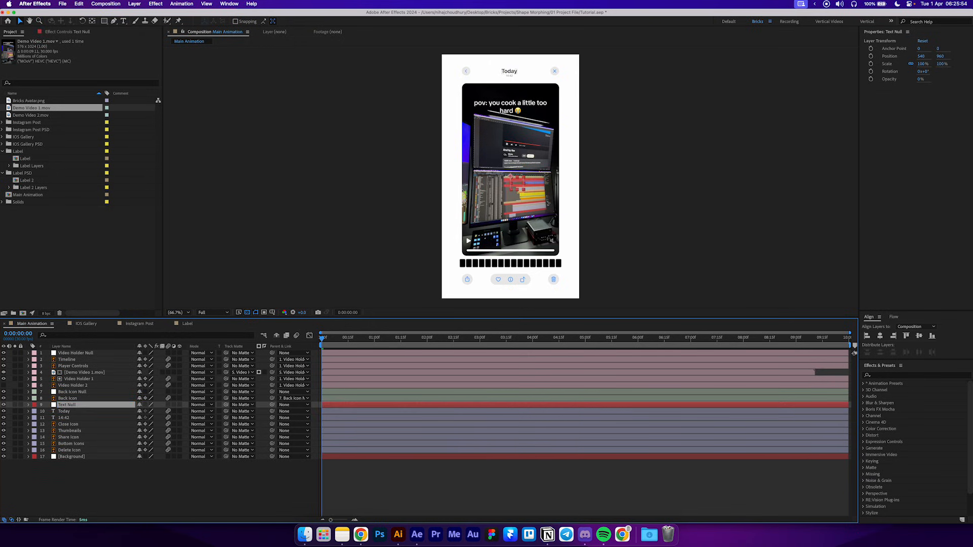
- Parent the Today and 14:42 text layers to Text Null and assign the pink label color to all three
click(66, 411)
shift+click(66, 418)
drag(273, 420, 71, 405)
click(71, 405)
shift+click(47, 418)
click(35, 418)
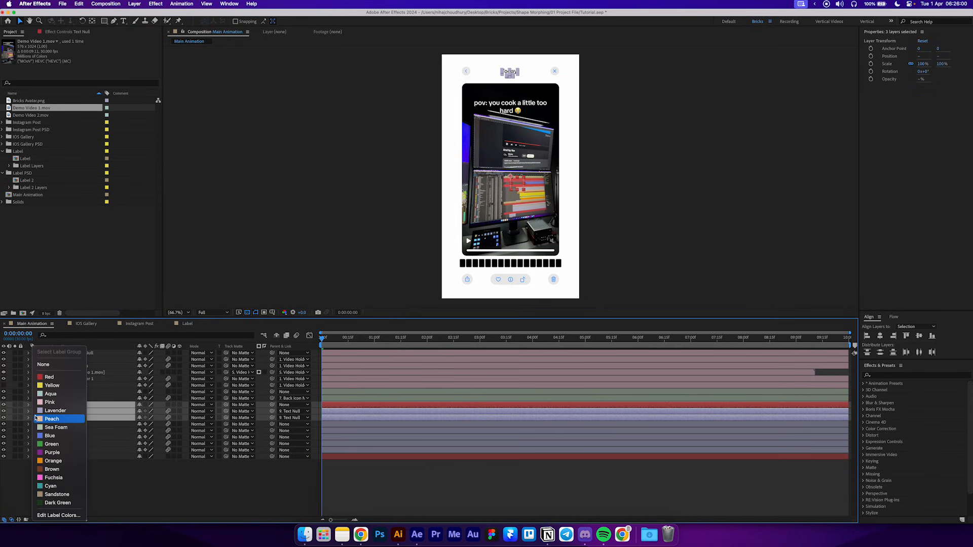
click(59, 403)
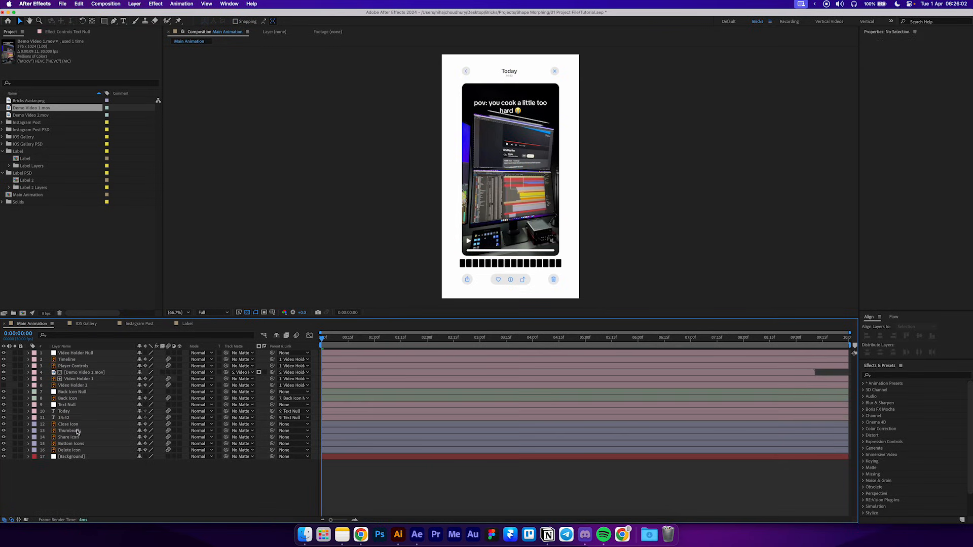
- Add a null object above the Close Icon layer and name it Close Icon Null
click(68, 424)
key(super+alt+shift+y)
key(Return)
text(Close Icon Nul)
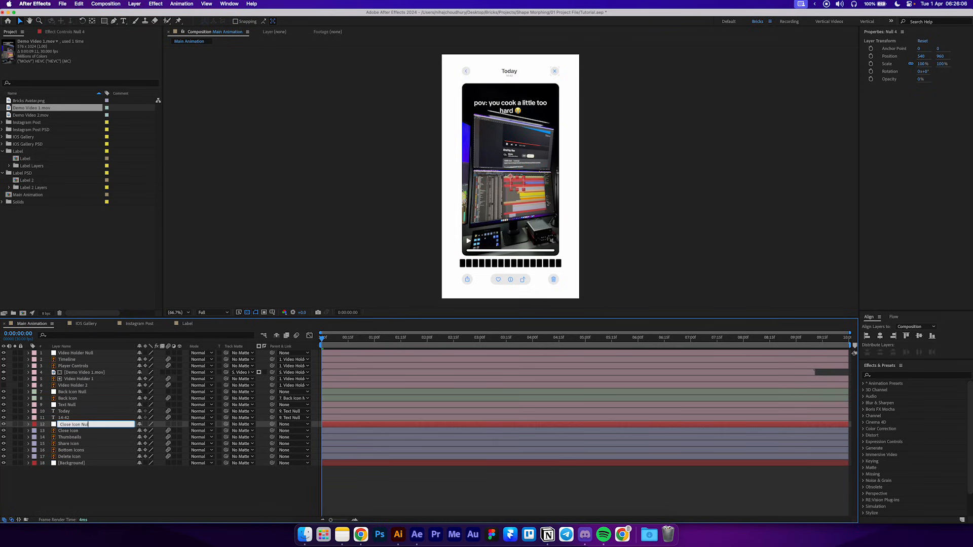
text(l)
key(Return)
- Parent the Close Icon layer to Close Icon Null and assign the Sea Foam label color to both
shift+click(94, 431)
drag(272, 431, 77, 427)
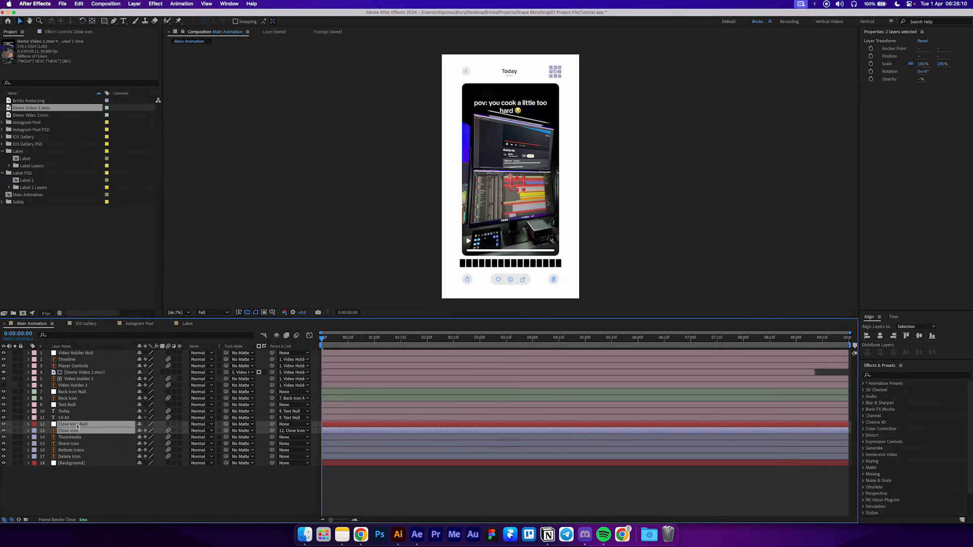
click(34, 430)
click(58, 429)
- Add a null object above the Thumbnails layer and name it Thumbnails Null
click(75, 437)
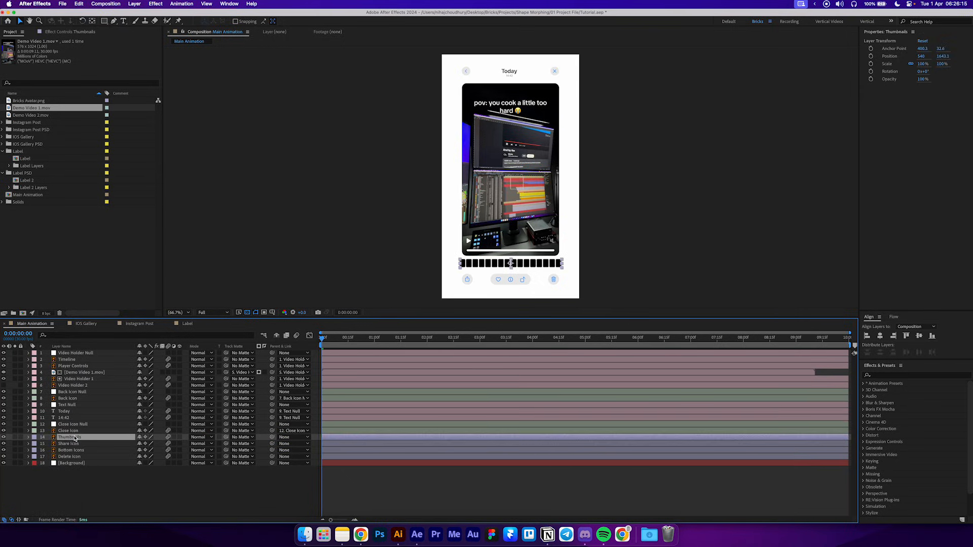
key(super+alt+shift+y)
key(Return)
text(Thumbnai)
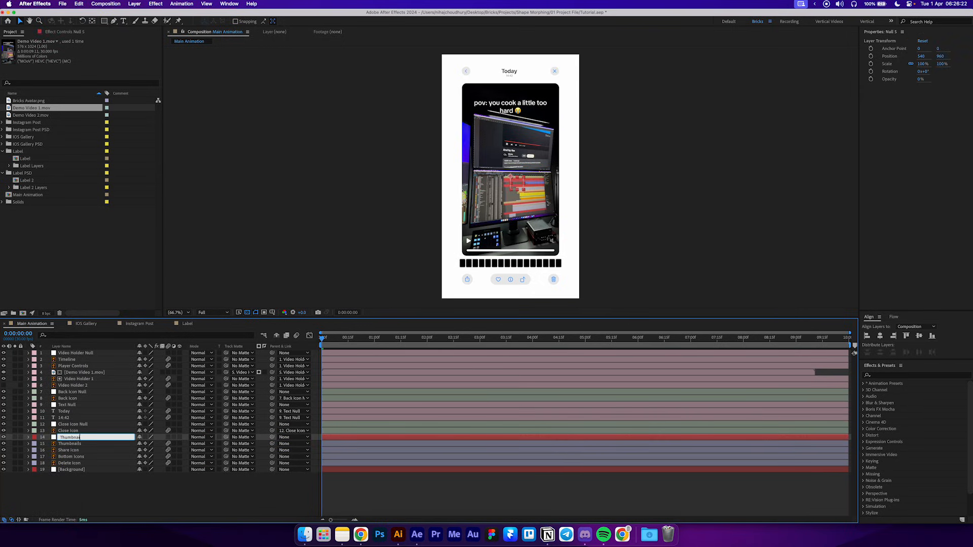
text(ls Null)
key(Return)
- Parent the Thumbnails layer to Thumbnails Null and assign the pink label color to both
click(84, 444)
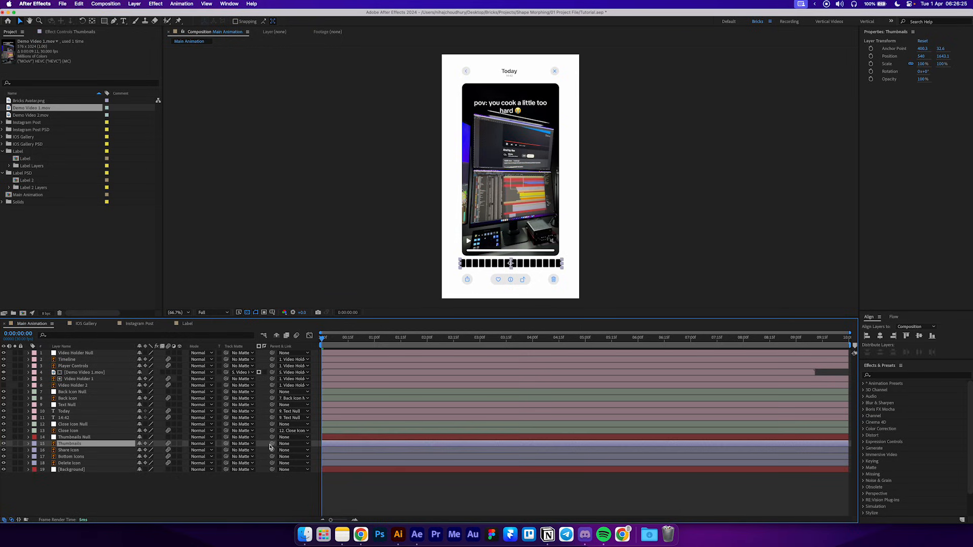
drag(272, 444, 86, 437)
shift+click(85, 437)
click(35, 438)
click(49, 402)
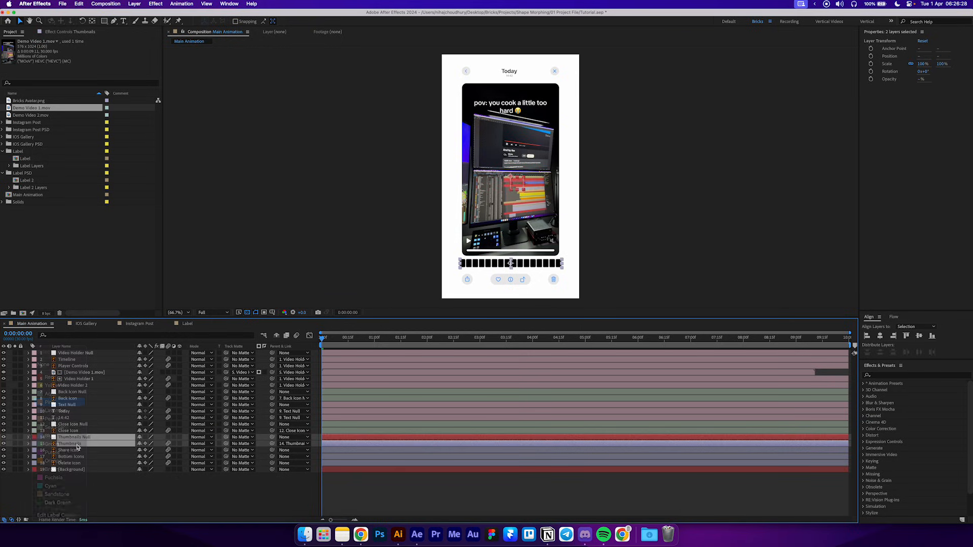
- Add a null object above the Share Icon layer and name it Share Icon Null
click(79, 451)
key(super+alt+shift+y)
key(Return)
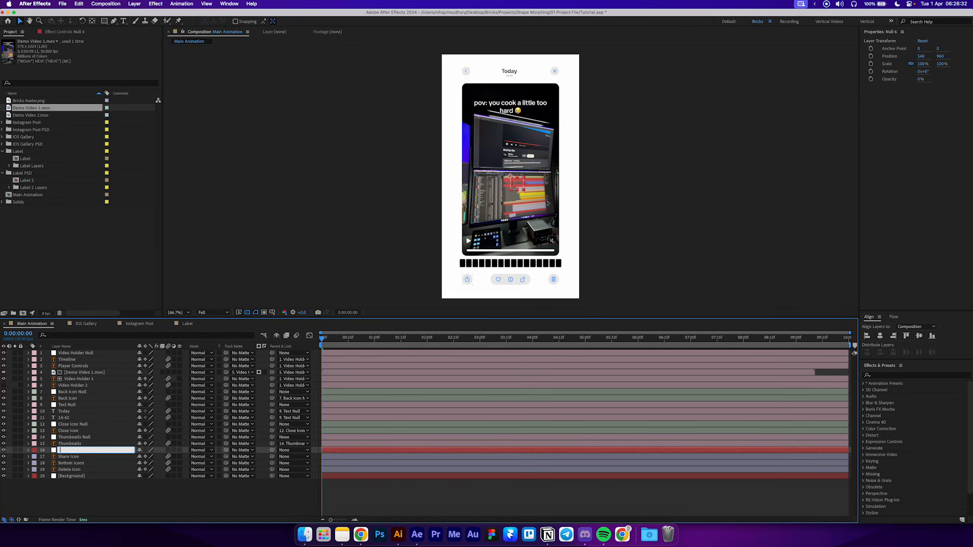
text(Share Icon Null)
key(Return)
- Parent the Share Icon layer to Share Icon Null and assign the Sea Foam label color to both
click(76, 457)
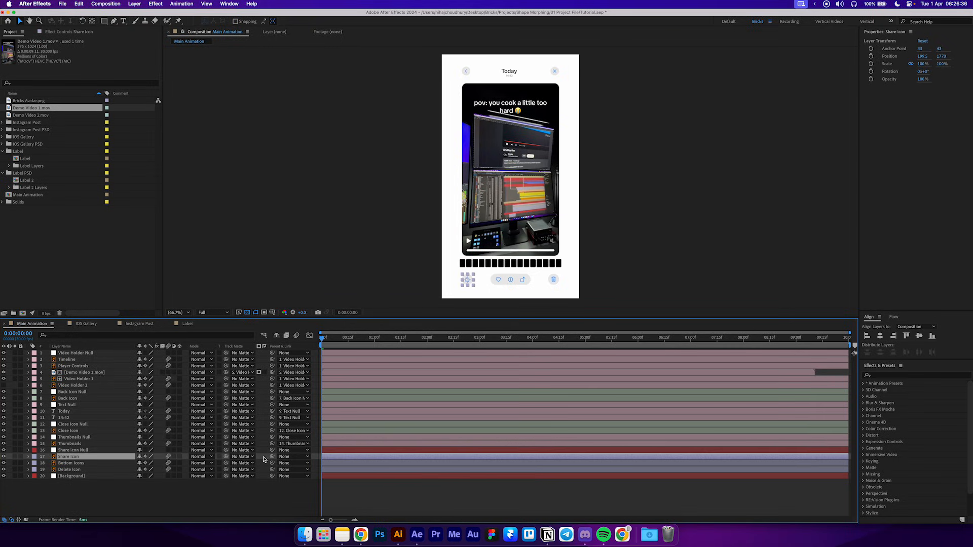
drag(272, 456, 76, 450)
shift+click(76, 450)
- Add a null object above the Bottom Icons layer and name it Bottom Icons Null
click(76, 463)
key(super+alt+shift+y)
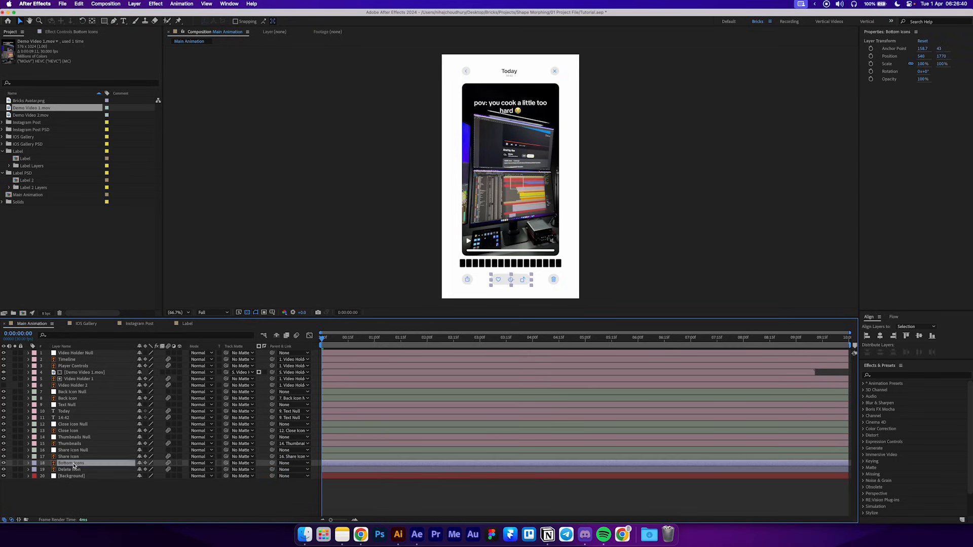
key(Return)
text(Bottom Icons N)
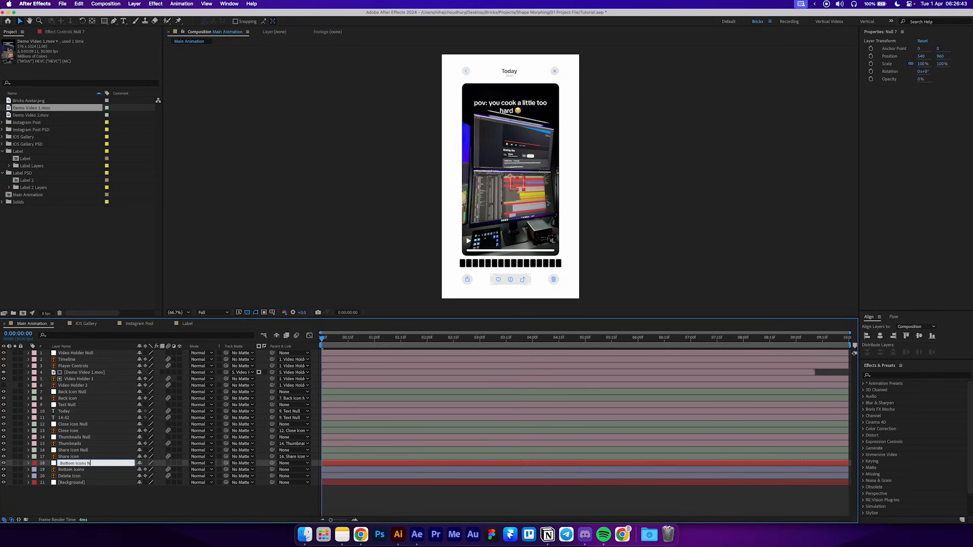
text(ull)
key(Return)
- Parent the Bottom Icons layer to Bottom Icons Null and assign the pink label color to both
click(76, 469)
drag(272, 469, 76, 463)
shift+click(36, 463)
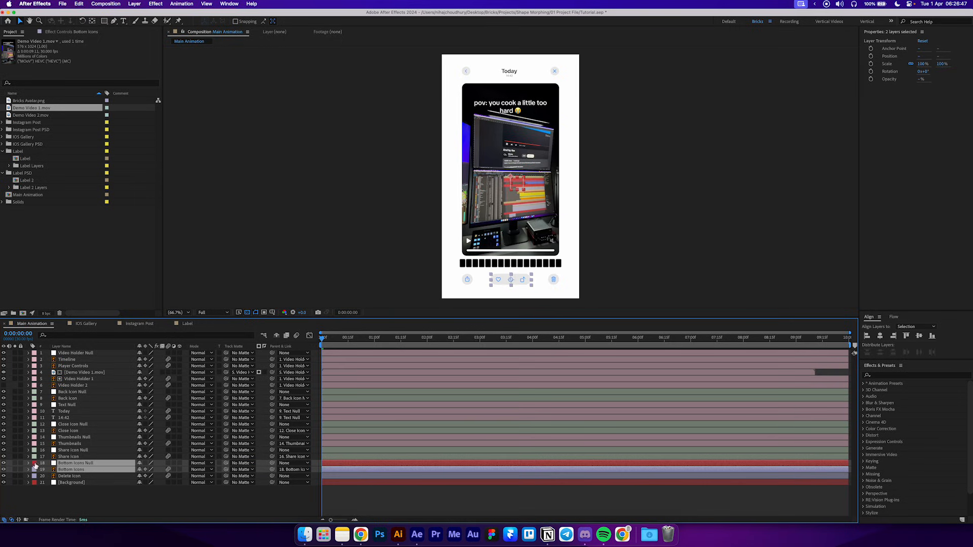
click(35, 464)
click(55, 404)
- Add a null object above the Delete Icon layer and name it Delete Icon Null
click(76, 476)
key(super+alt+shift+y)
key(Return)
text(D)
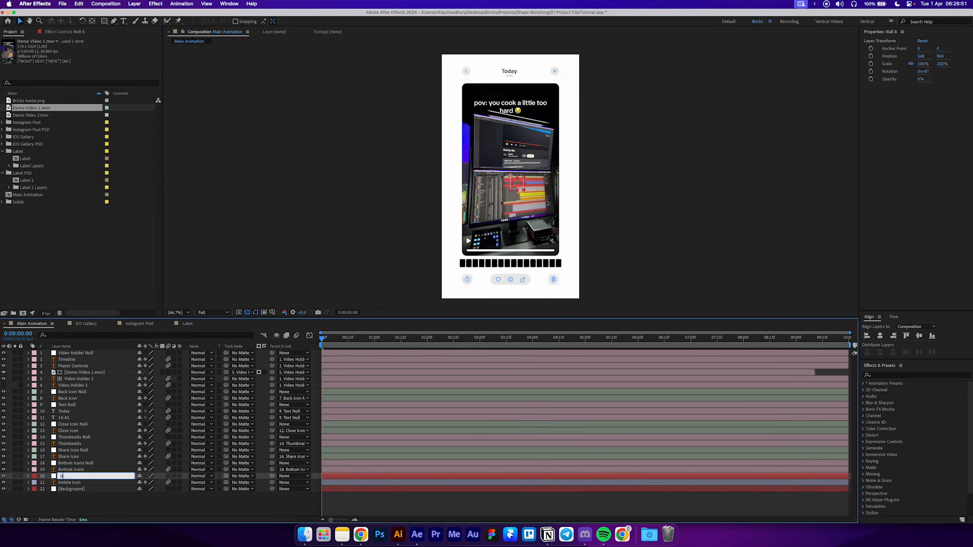
text(elete Icon Null)
key(Return)
- Parent the Delete Icon layer to Delete Icon Null and assign the Sea Foam label color to both
click(76, 482)
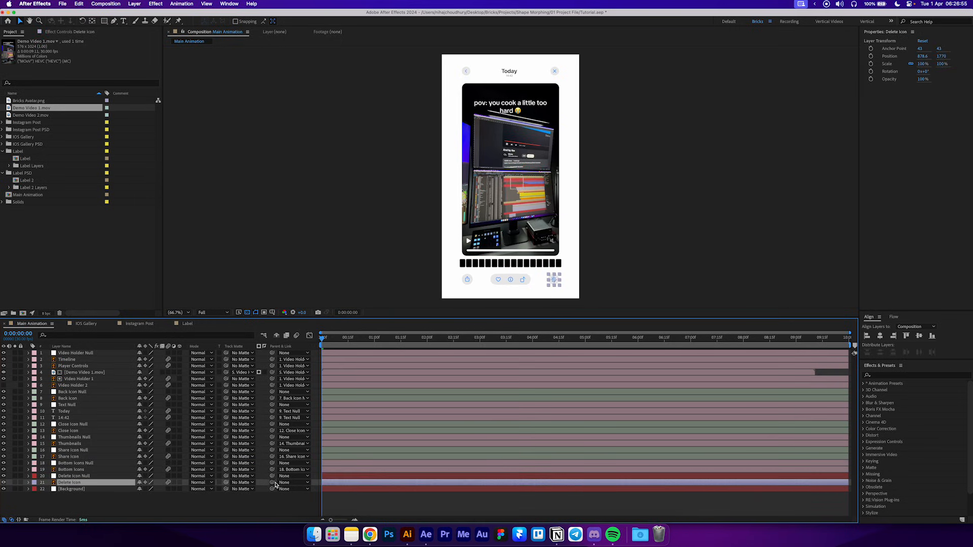
drag(272, 482, 72, 477)
shift+click(71, 477)
click(35, 477)
click(55, 429)
key(super+shift+a)
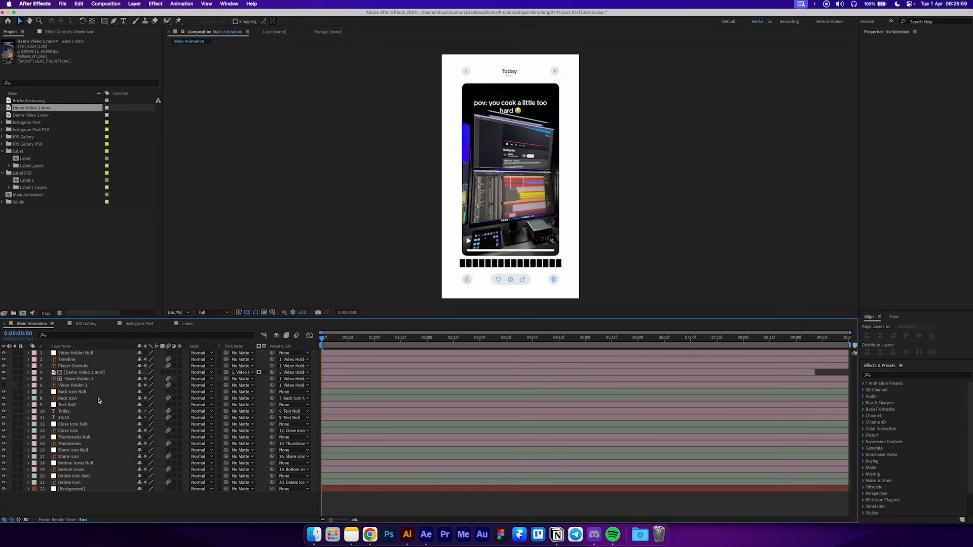
- Add scale keyframes at the start of the composition to all eight null layers, from Video Holder Null to Delete Icon Null
click(354, 520)
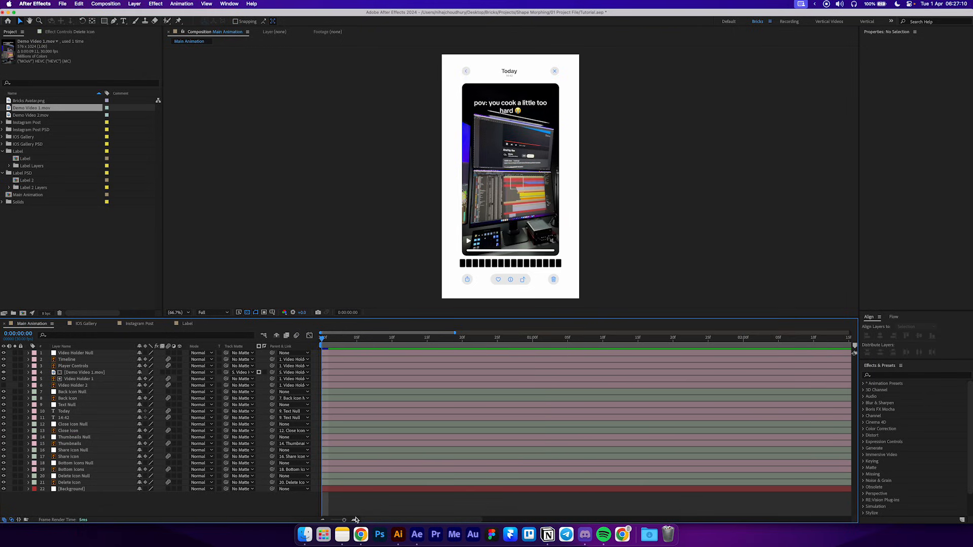
click(75, 353)
super+click(71, 391)
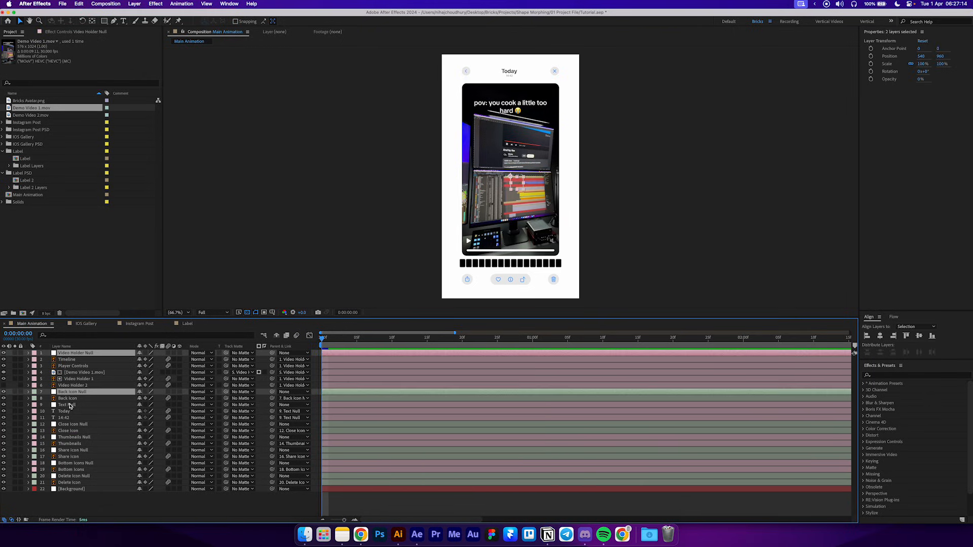
super+click(67, 405)
super+click(72, 424)
super+click(71, 437)
super+click(72, 451)
super+click(73, 463)
super+click(73, 477)
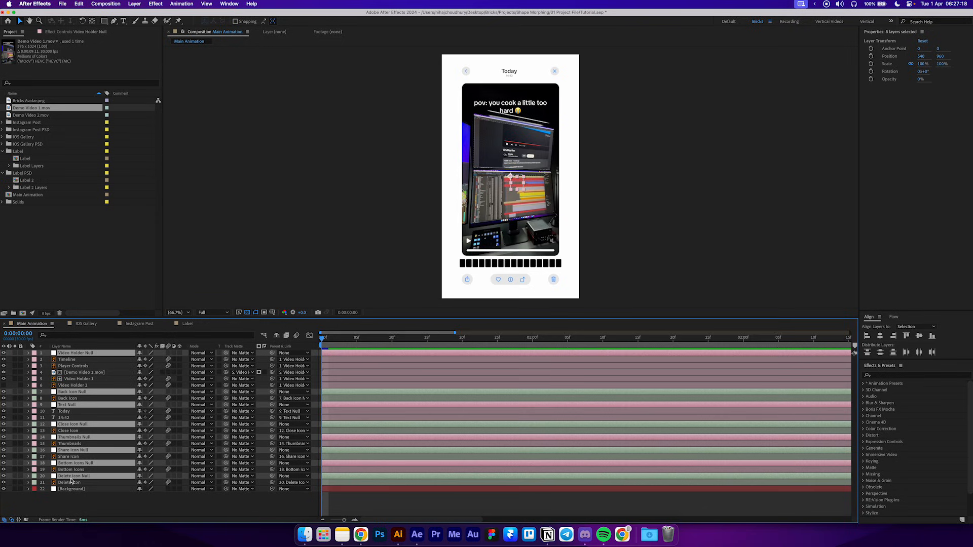
key(s)
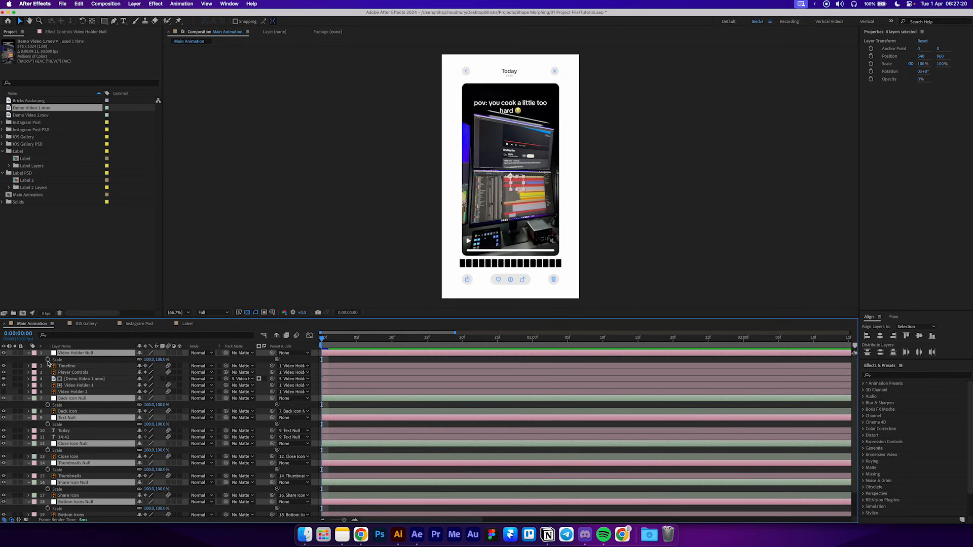
click(48, 360)
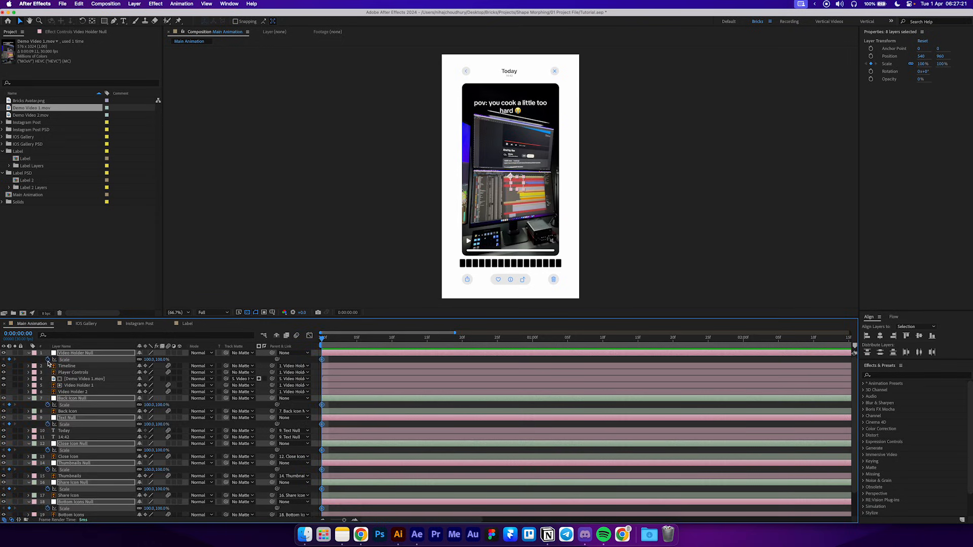
- Move the nulls' scale keyframes to frame 5 and set their scale to 150% at frame 0
drag(322, 361, 357, 361)
drag(147, 360, 171, 360)
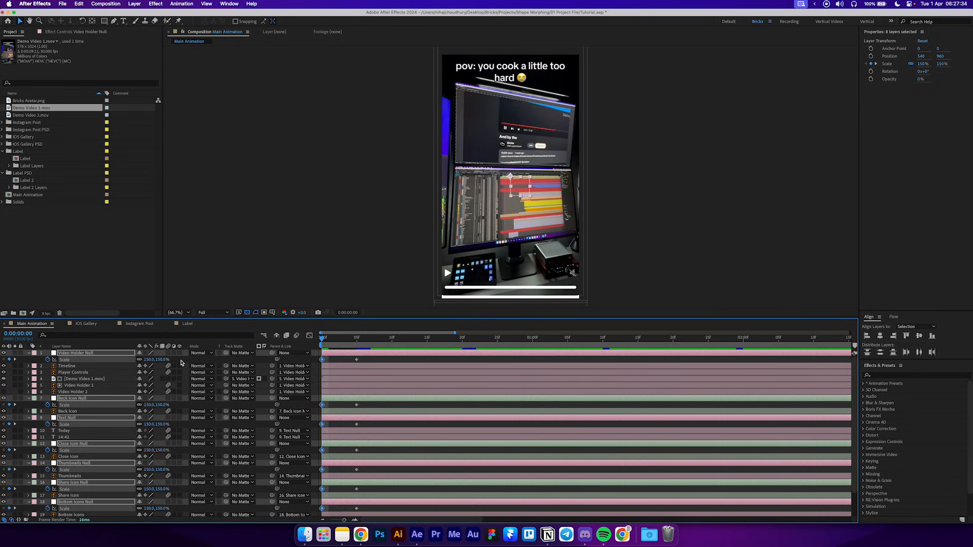
click(370, 356)
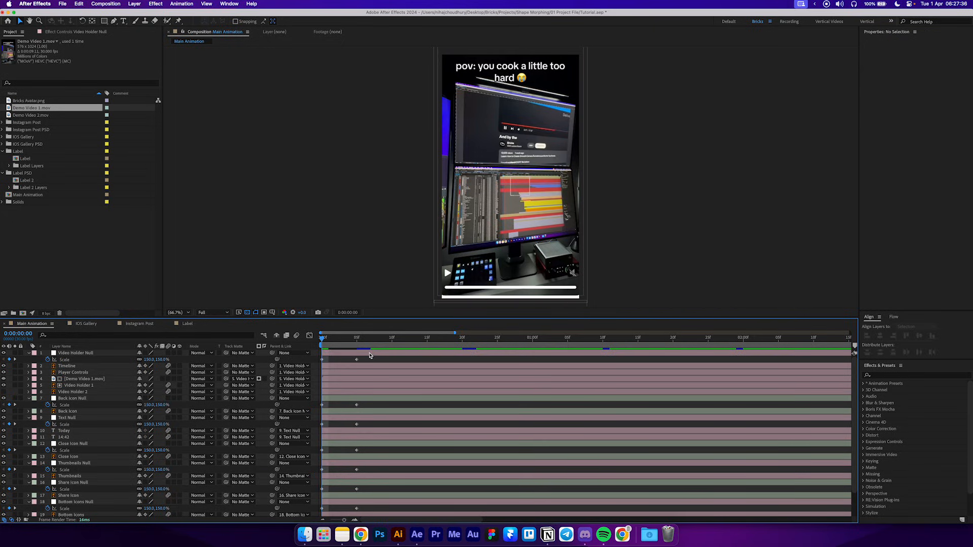
- Keyframe Video Holder Null's position at frame 5, set its Y position to 1006 at frame 0, and preview the animation
click(370, 355)
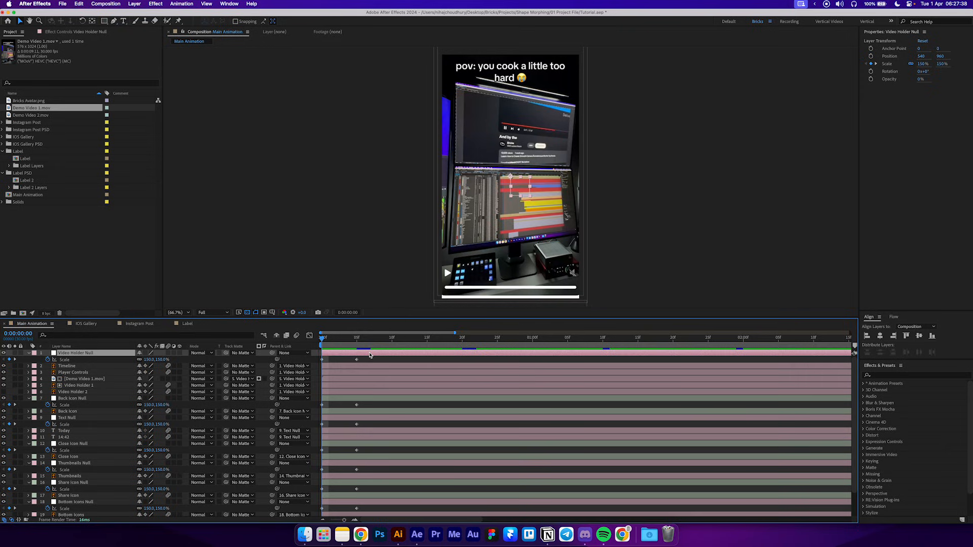
key(p)
key(alt+shift+p)
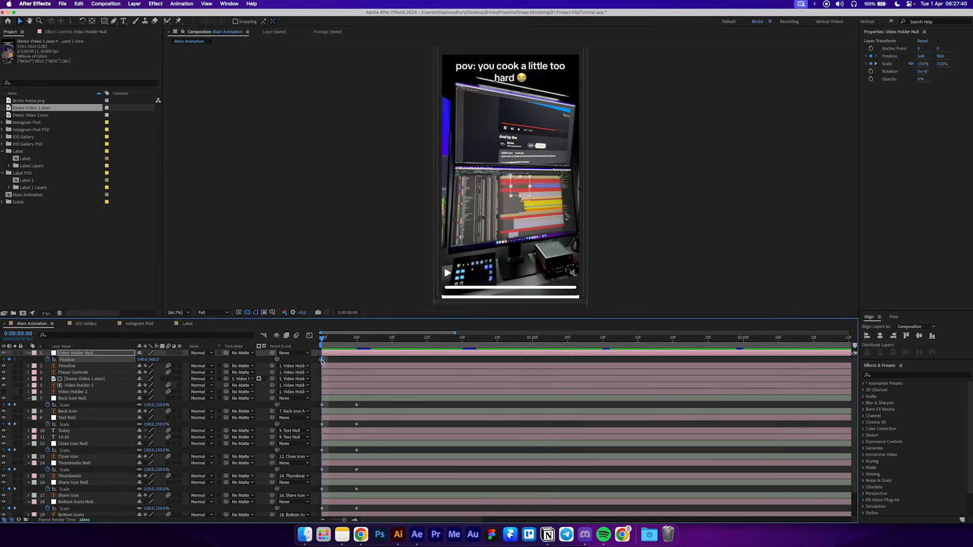
drag(322, 360, 357, 360)
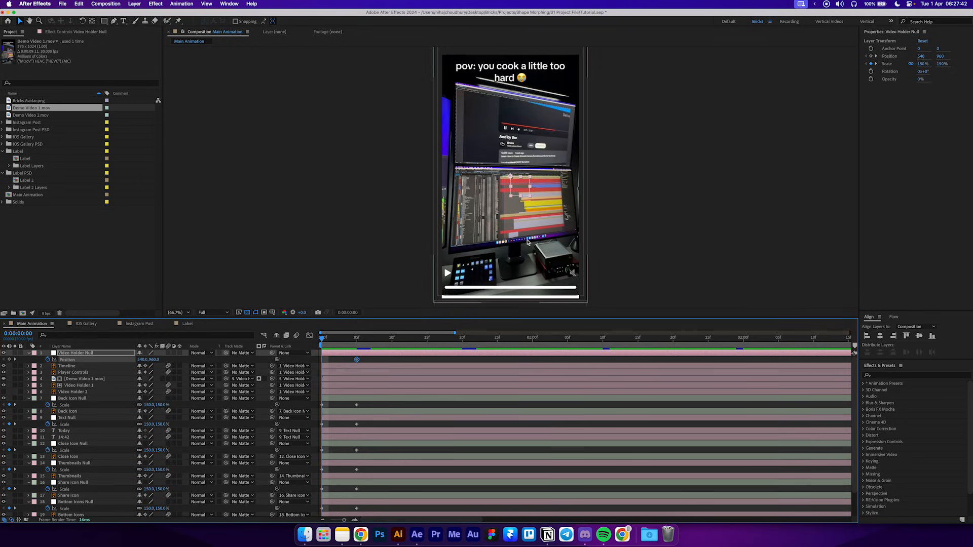
drag(153, 359, 172, 360)
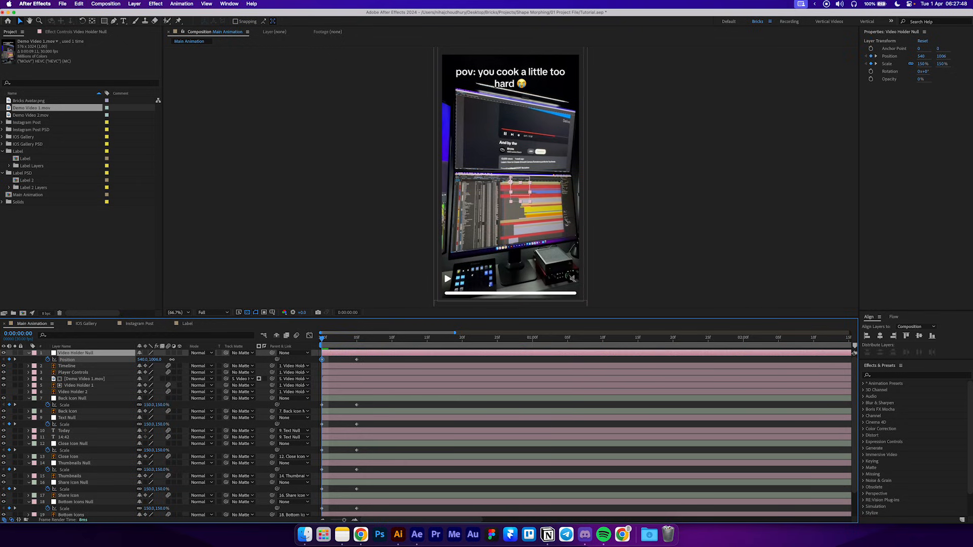
click(387, 362)
key(space)
key(space)
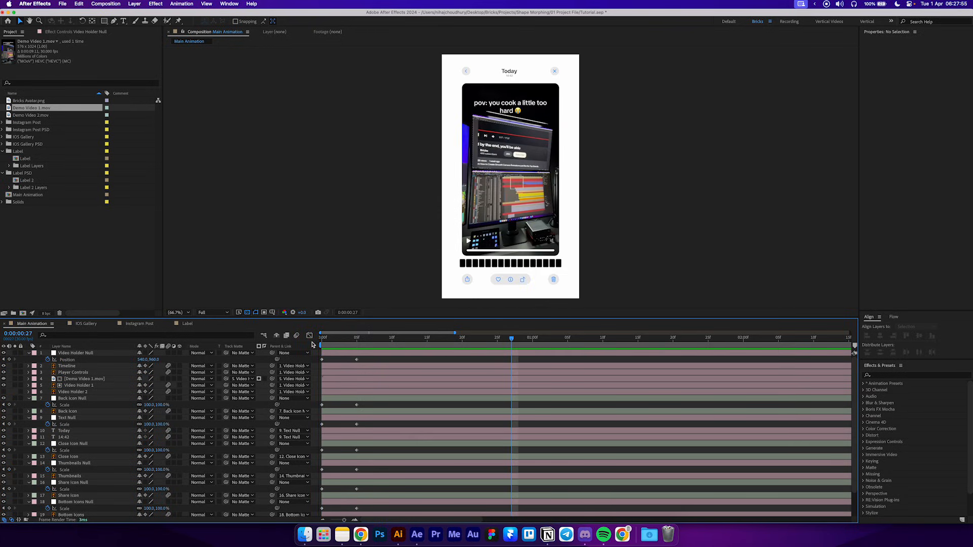
- Apply Easy Ease to Video Holder Null's position and scale keyframes and adjust their easing curve in the graph editor
click(331, 353)
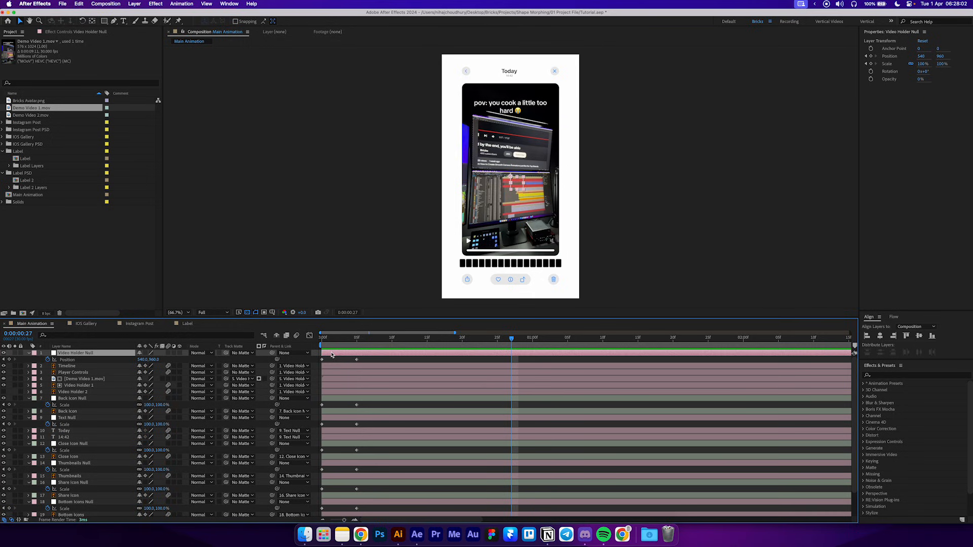
key(shift+s)
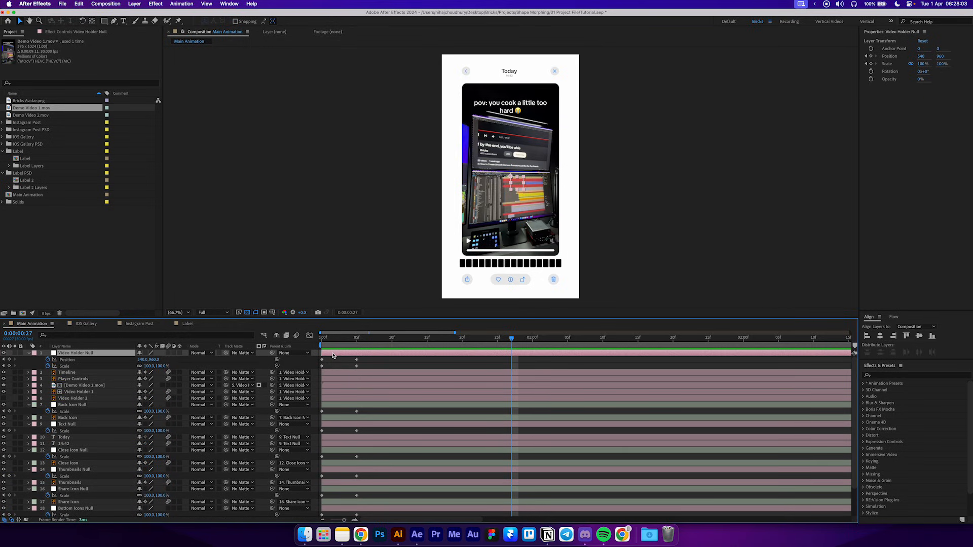
drag(333, 355, 363, 367)
right_click(358, 367)
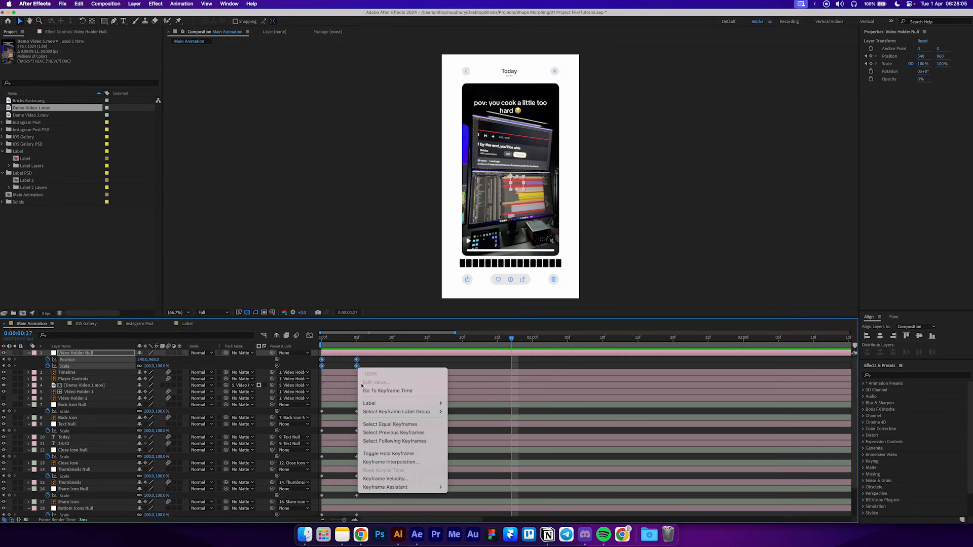
mouse_move(401, 487)
click(469, 468)
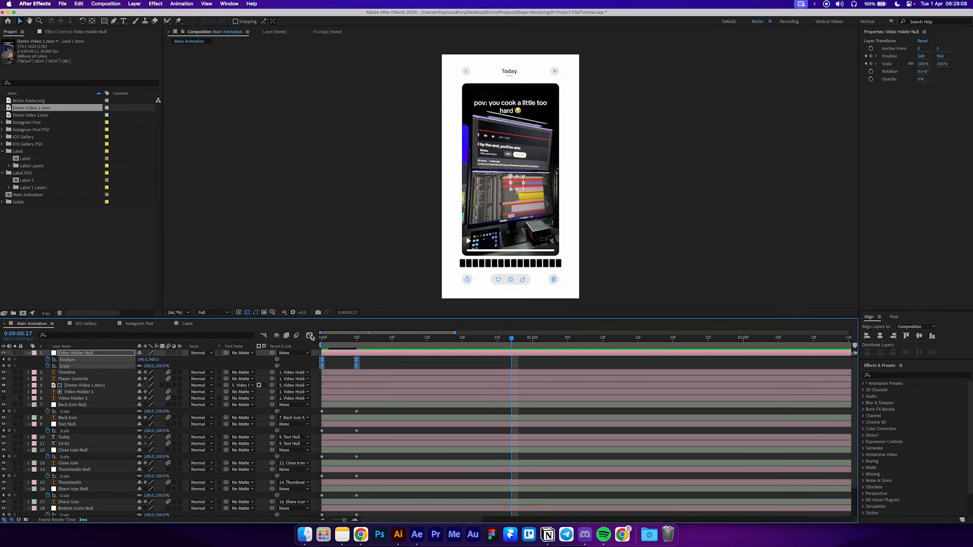
click(310, 335)
drag(324, 426, 350, 427)
click(310, 336)
- Move Video Holder Null's ending position and scale keyframes to frame 20 and preview the slower zoom-out
drag(357, 367, 463, 366)
click(443, 366)
drag(426, 340, 446, 346)
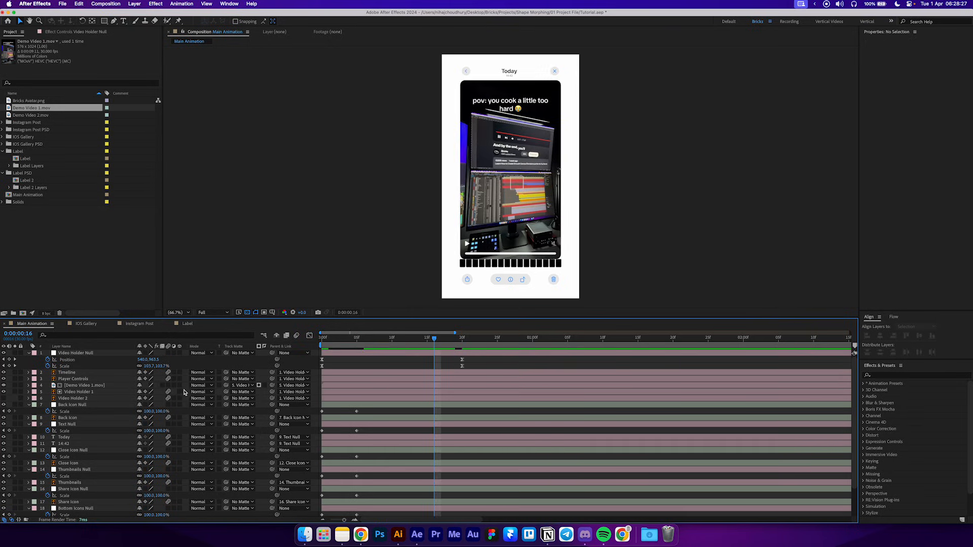
drag(370, 345, 315, 344)
key(space)
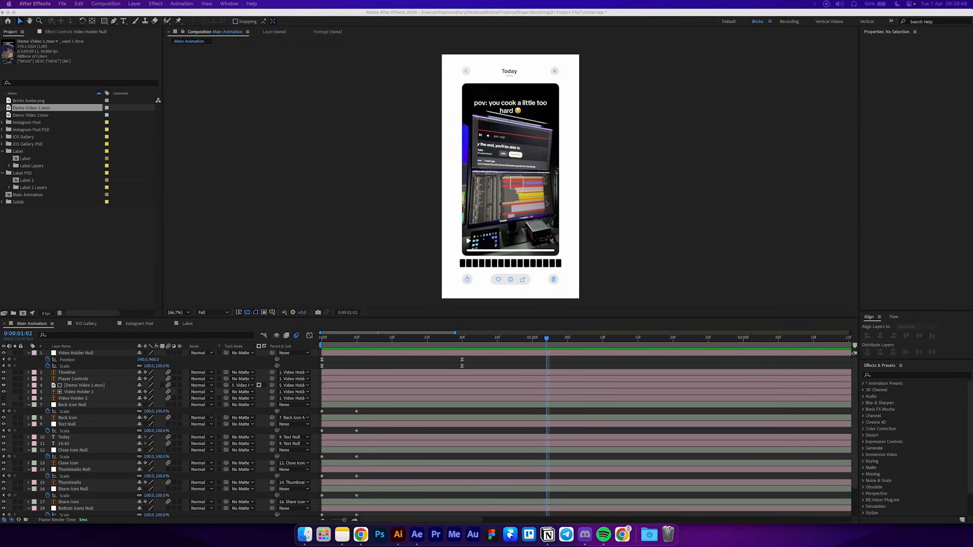
- Add the expression with amp = .04 and freq = 1.8 to Back Icon Null's scale and preview it
click(378, 328)
drag(379, 314, 380, 271)
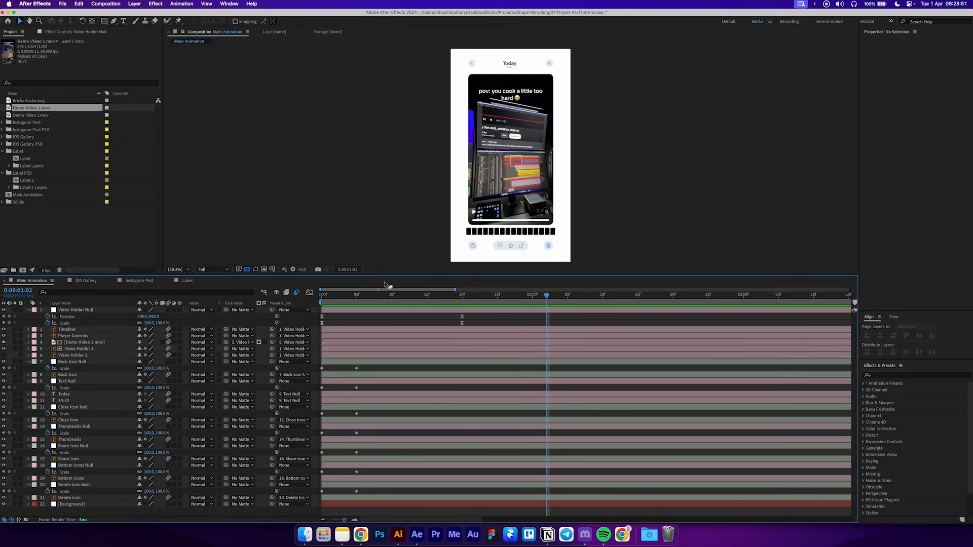
click(347, 365)
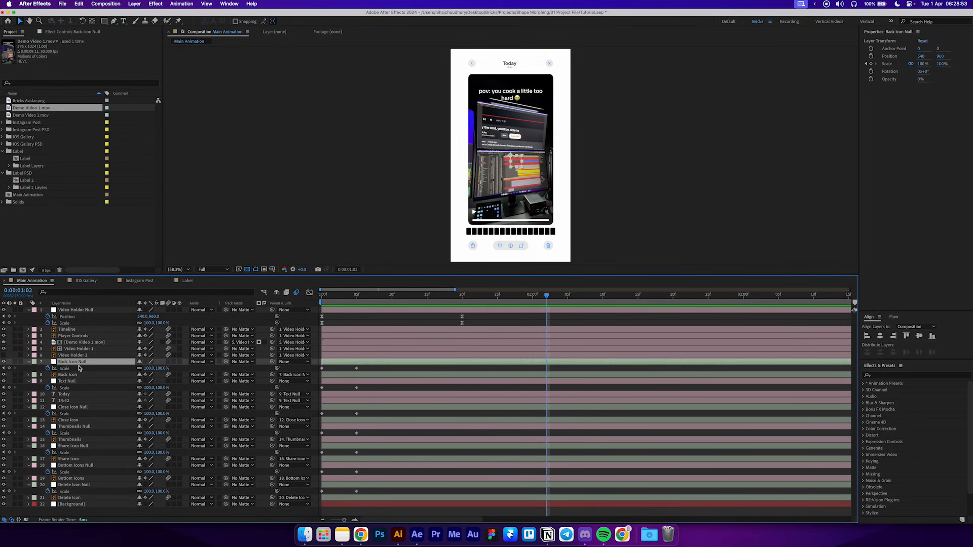
alt+click(48, 369)
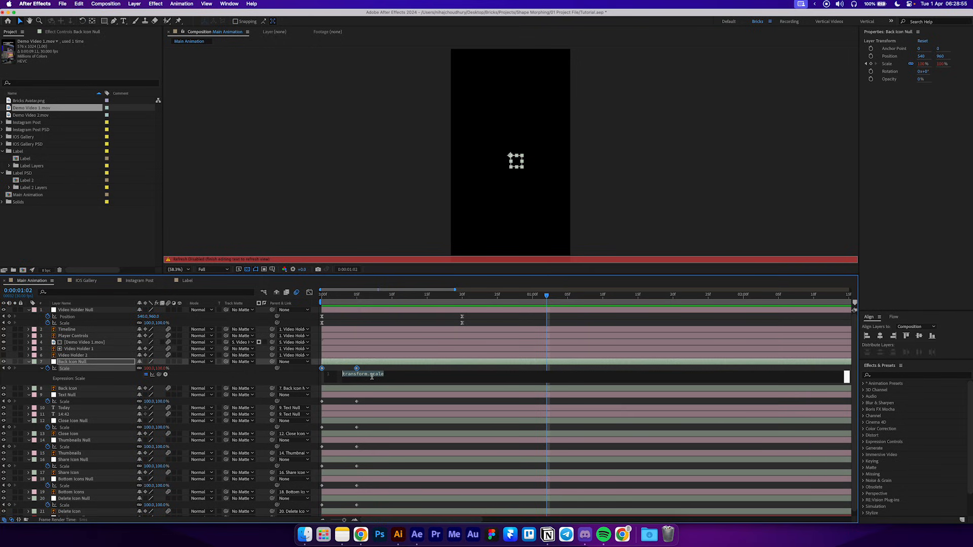
key(super+v)
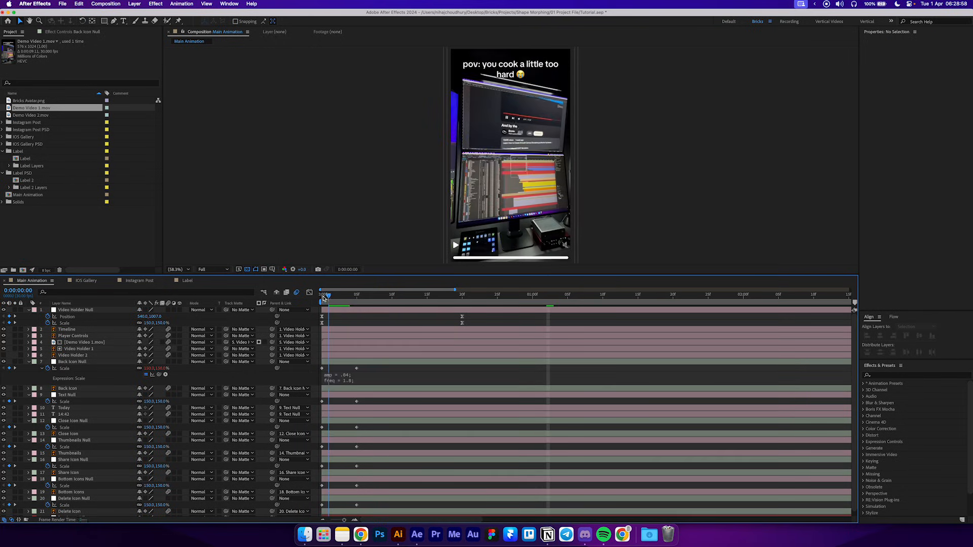
key(space)
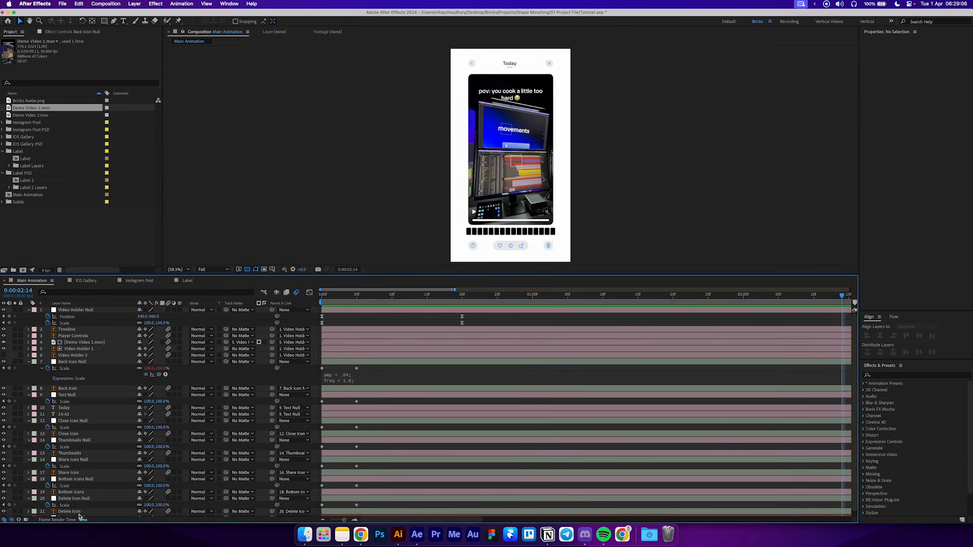
- Copy only Back Icon Null's scale expression to the six other element nulls, from Text Null to Delete Icon Null, and preview
right_click(69, 372)
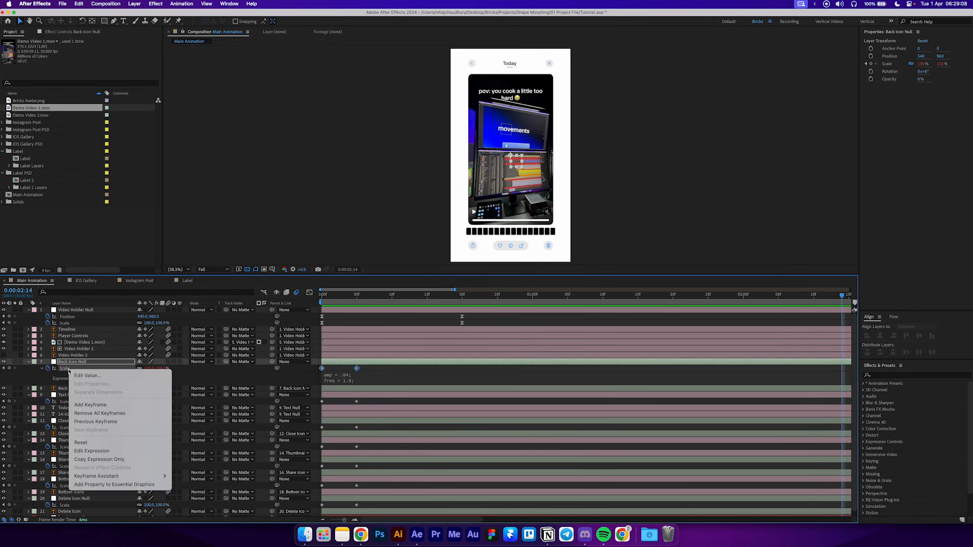
click(106, 462)
click(68, 396)
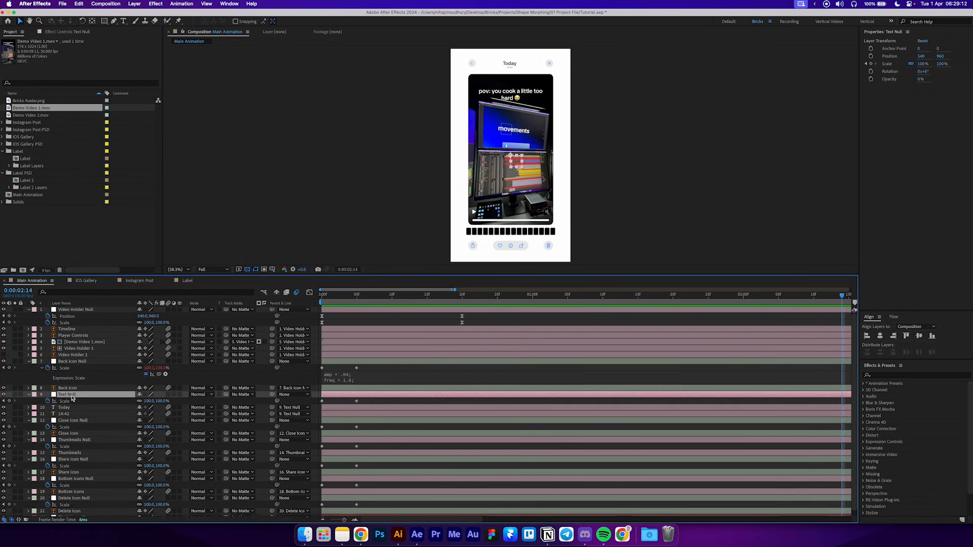
scroll(68, 397, down, 1)
key(Home)
super+click(71, 417)
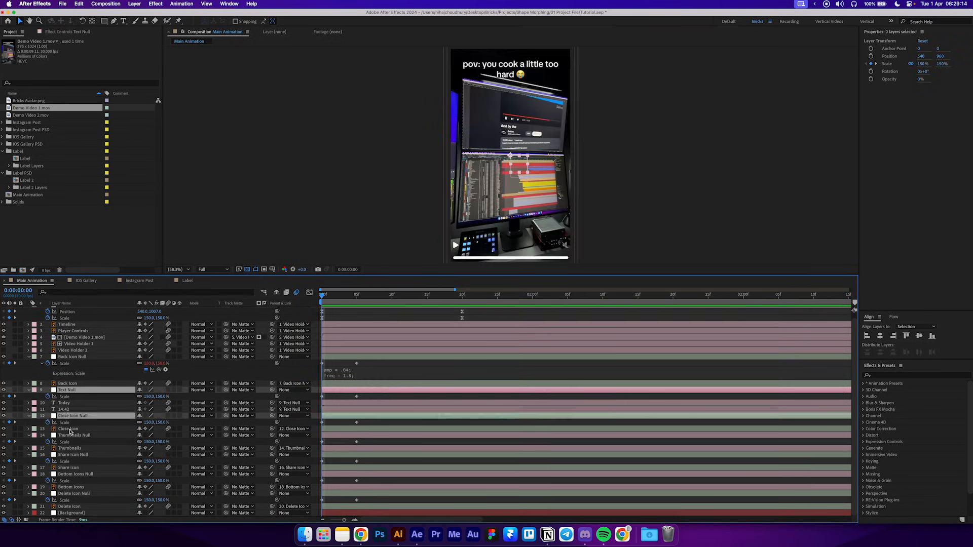
super+click(71, 436)
super+click(71, 455)
super+click(71, 474)
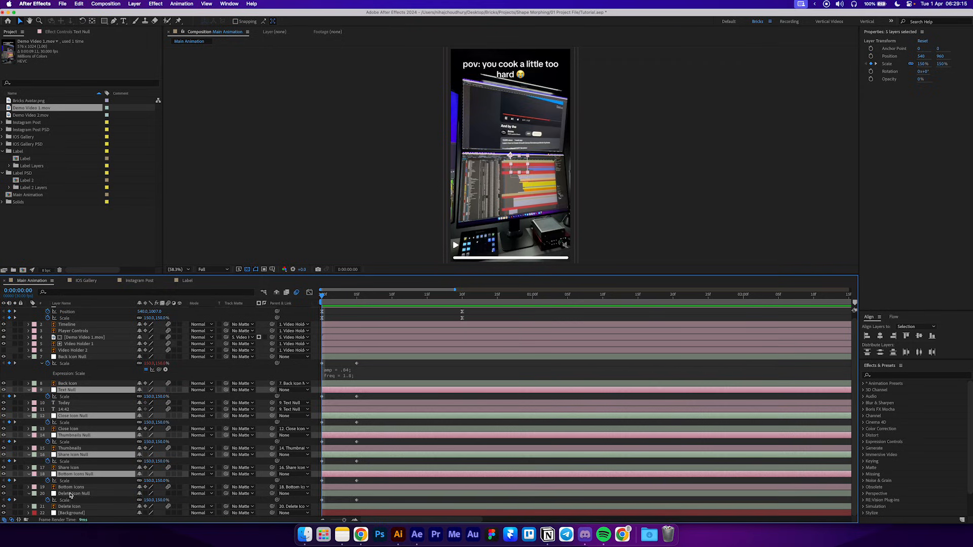
super+click(71, 494)
key(super+v)
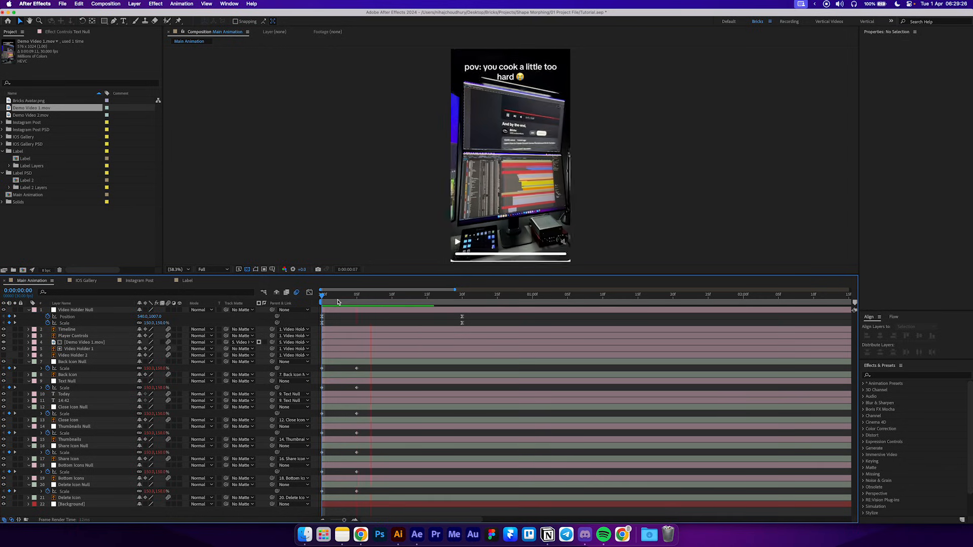
key(space)
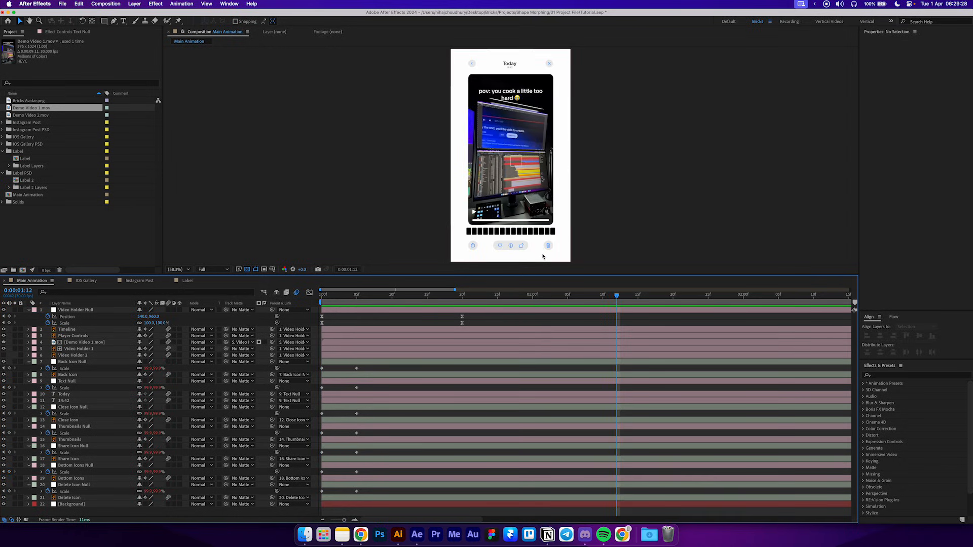
- Shift all layers from Back Icon Null through Delete Icon to start at frame 9 and preview the animation
click(68, 362)
shift+click(79, 497)
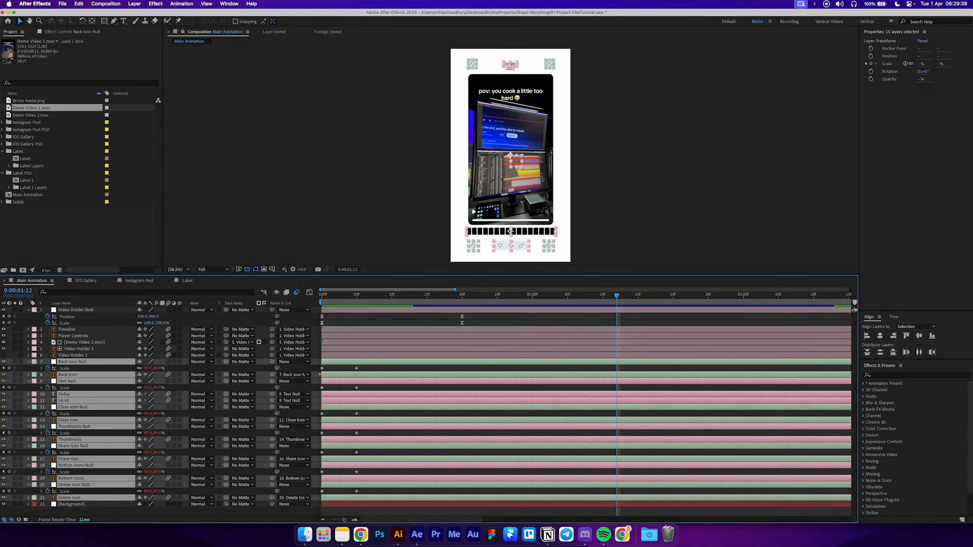
click(384, 300)
drag(362, 363, 426, 363)
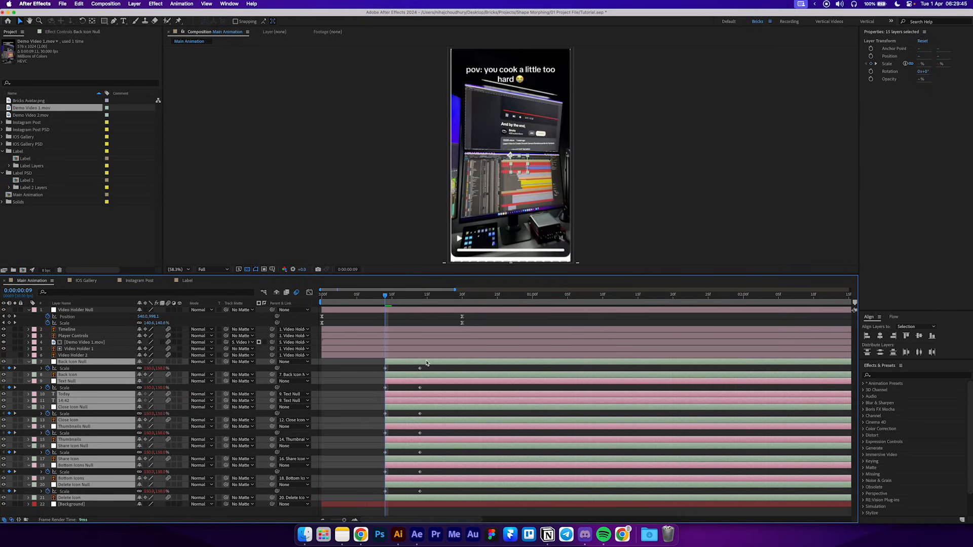
drag(386, 301, 323, 301)
key(space)
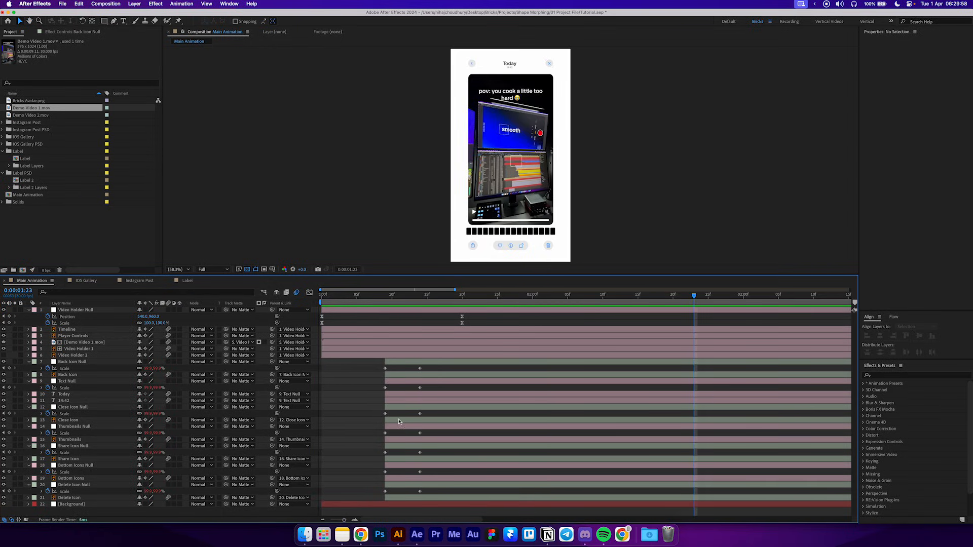
- Collapse the layer properties and start the Text Null group at frame 10 and all layers from Close Icon Null down at frame 11
key(u)
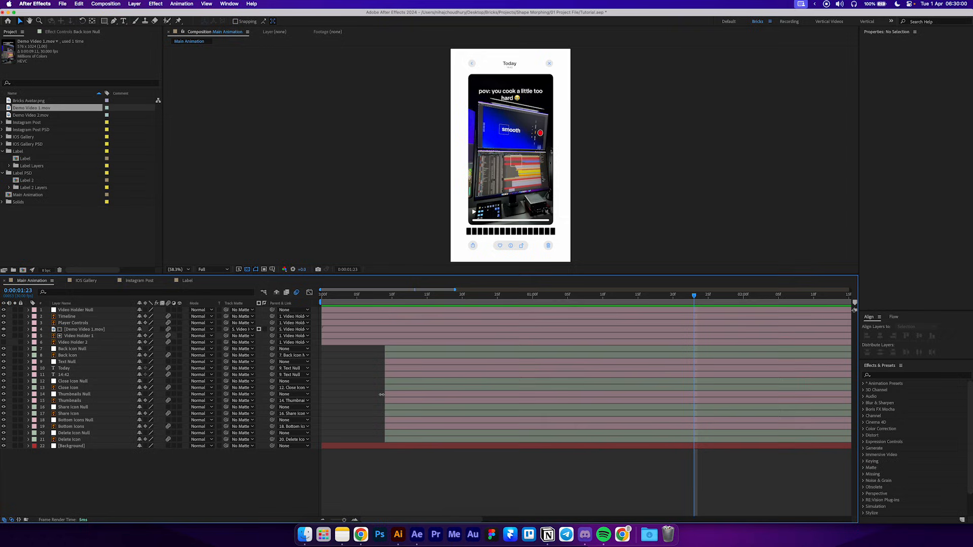
click(396, 363)
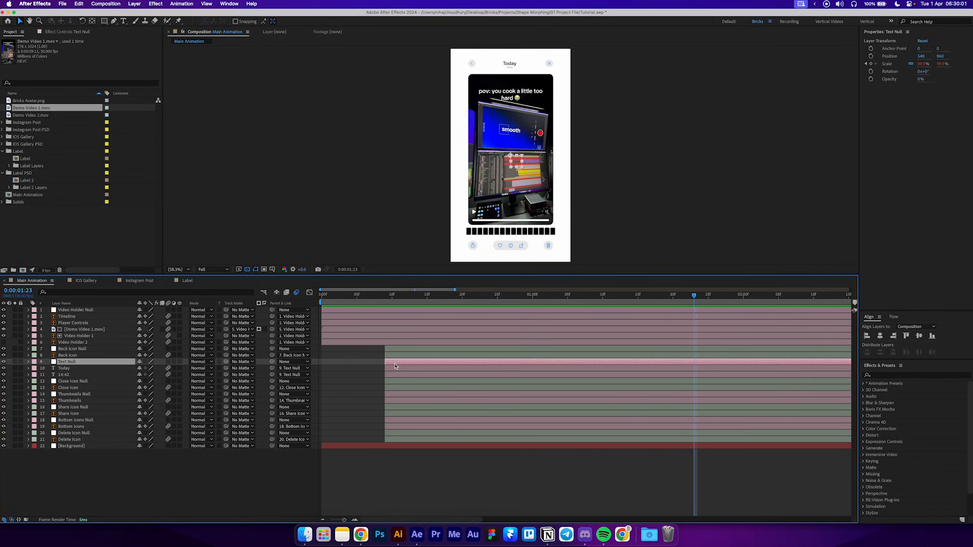
shift+click(396, 440)
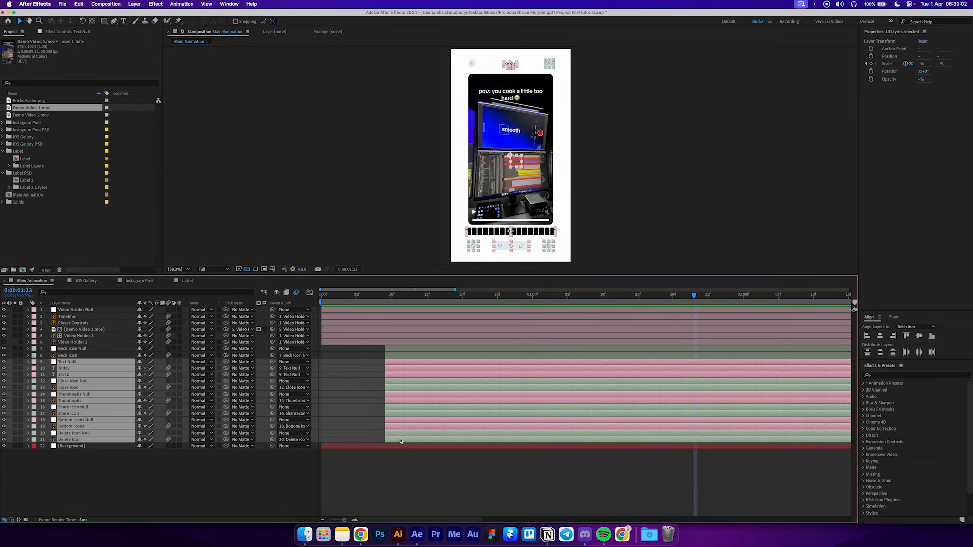
drag(402, 441, 405, 441)
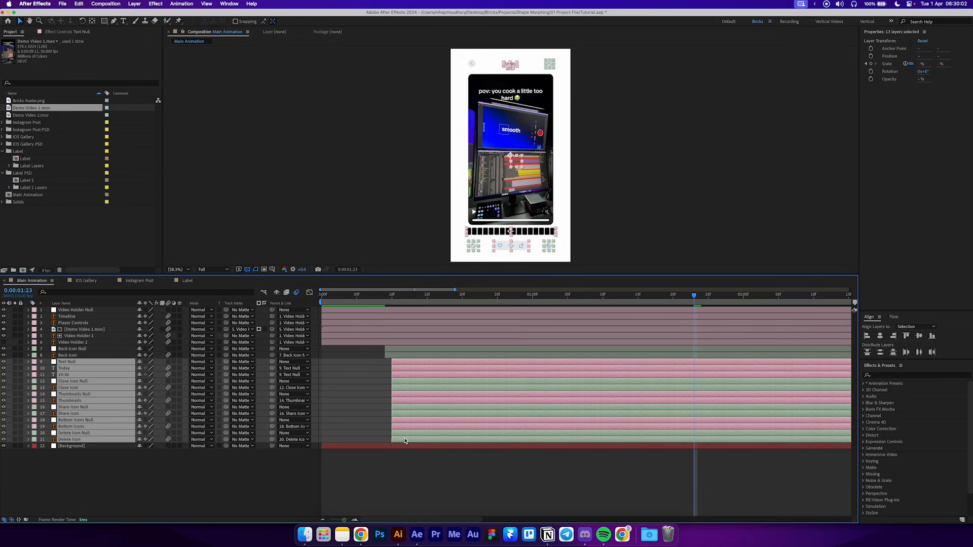
click(386, 387)
click(393, 381)
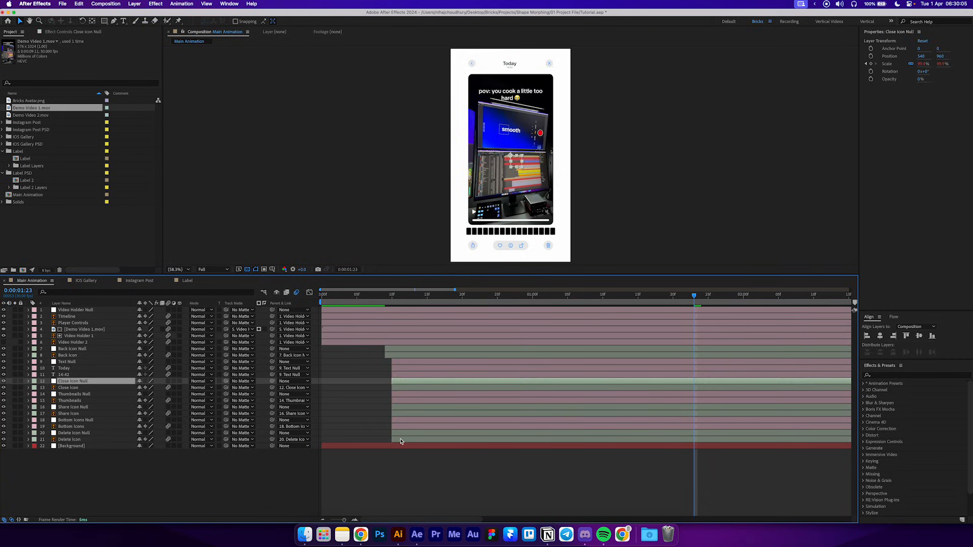
shift+click(400, 441)
drag(404, 440, 409, 440)
- Stagger the Thumbnails, Share Icon, Bottom Icons and Delete Icon layer pairs to start at frames 12, 13, 14 and 15, then preview
super+click(415, 389)
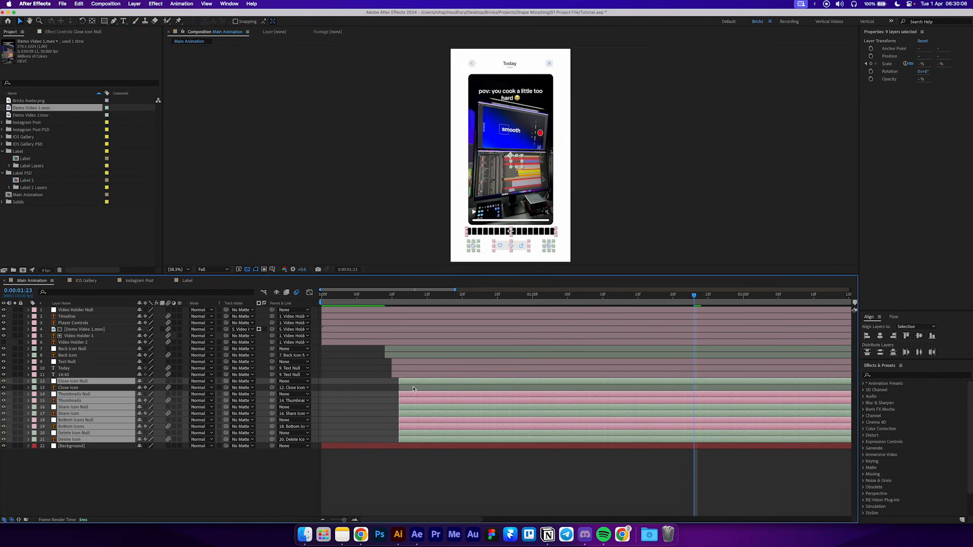
super+click(413, 383)
drag(411, 395, 439, 435)
super+click(416, 394)
super+click(415, 401)
super+click(420, 408)
super+click(420, 414)
super+click(431, 421)
super+click(432, 427)
click(425, 464)
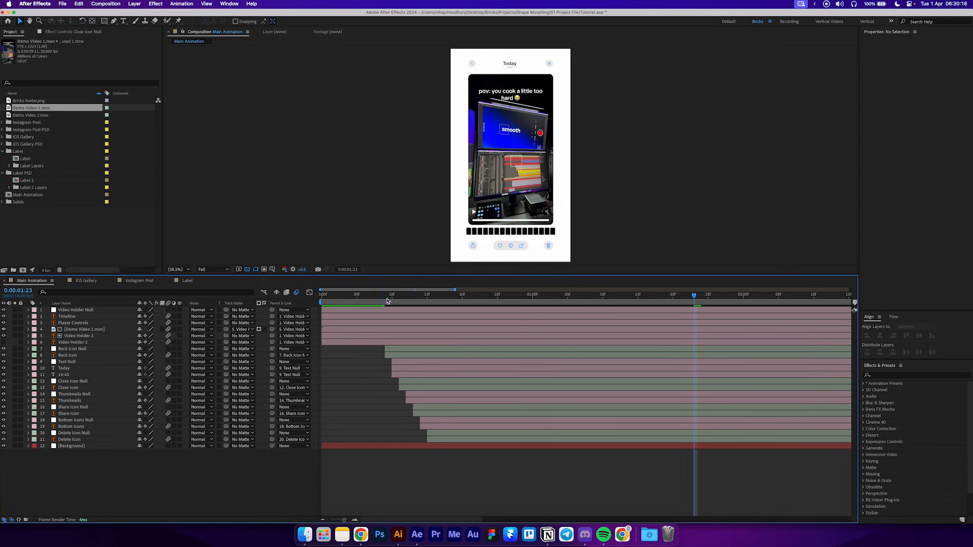
key(space)
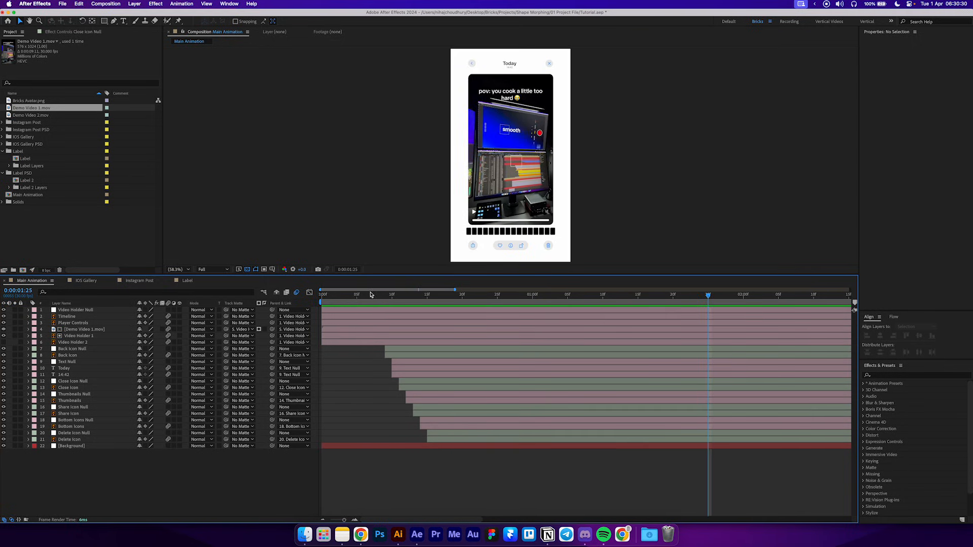
- Move the six layers from Video Holder Null to Video Holder 2 below the Thumbnails layer in the stack
drag(365, 296, 477, 310)
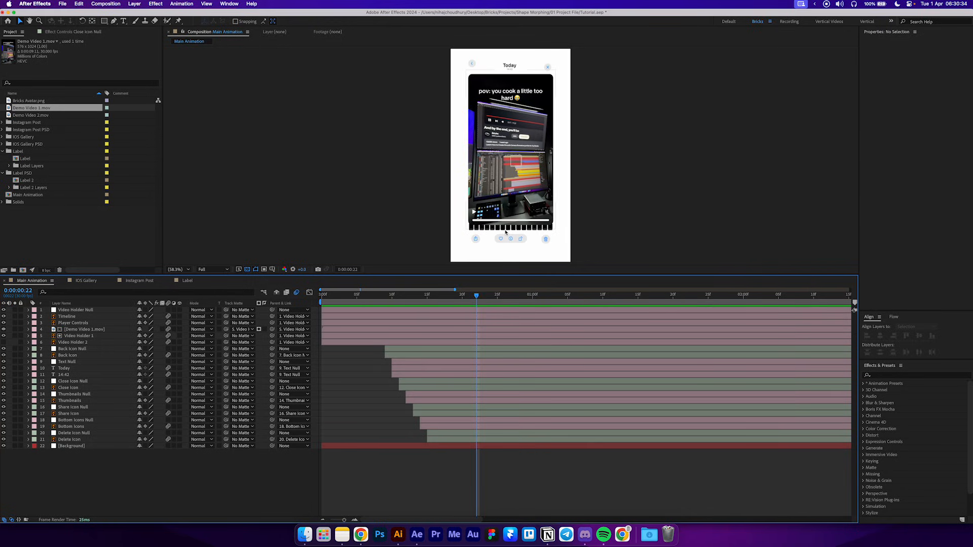
click(82, 310)
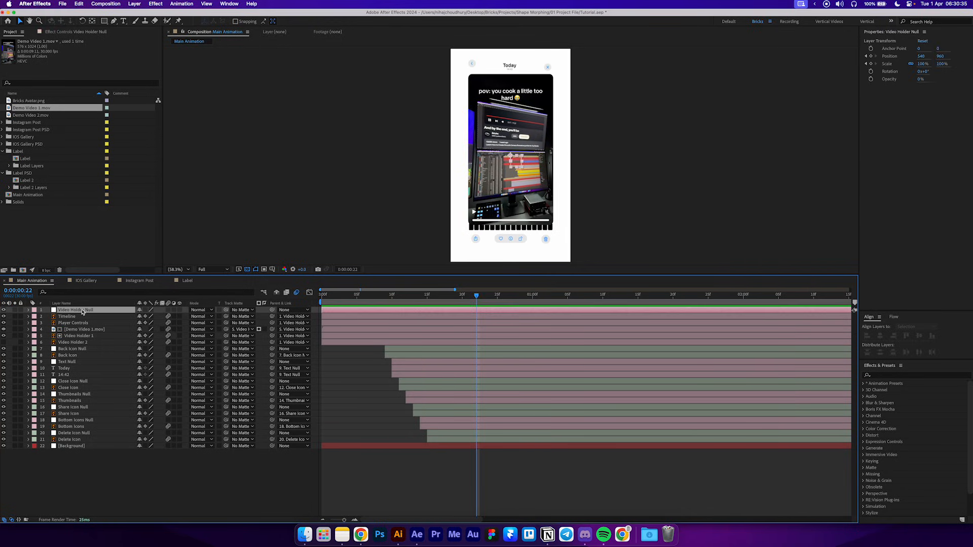
shift+click(333, 344)
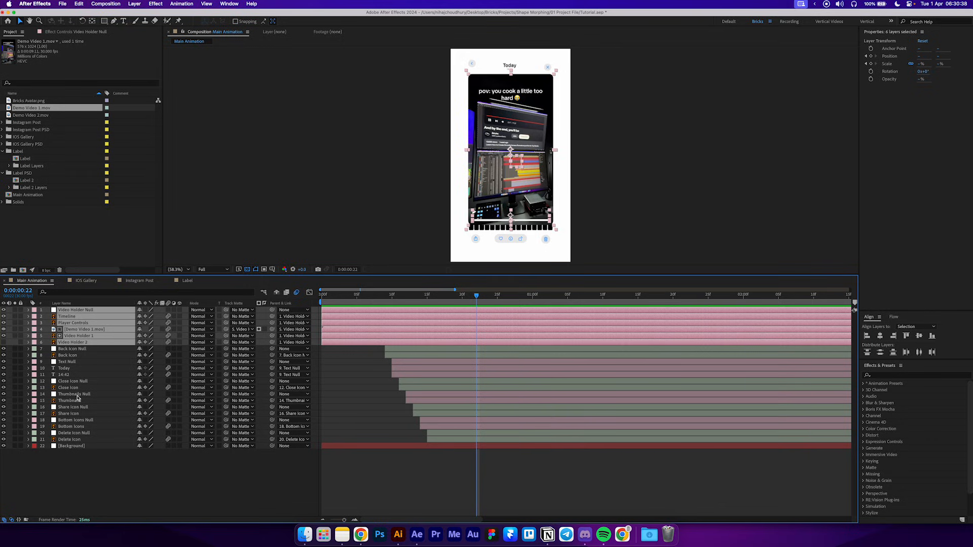
drag(91, 344, 85, 405)
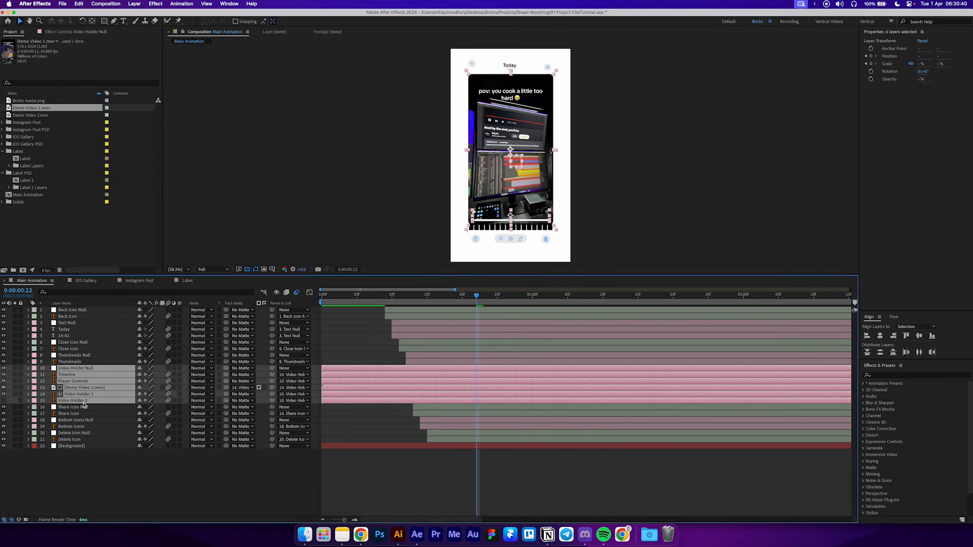
- Assign the Yellow label color to the Video Holder Null group and preview the animation from the start
click(34, 386)
click(45, 387)
click(472, 462)
key(Home)
key(space)
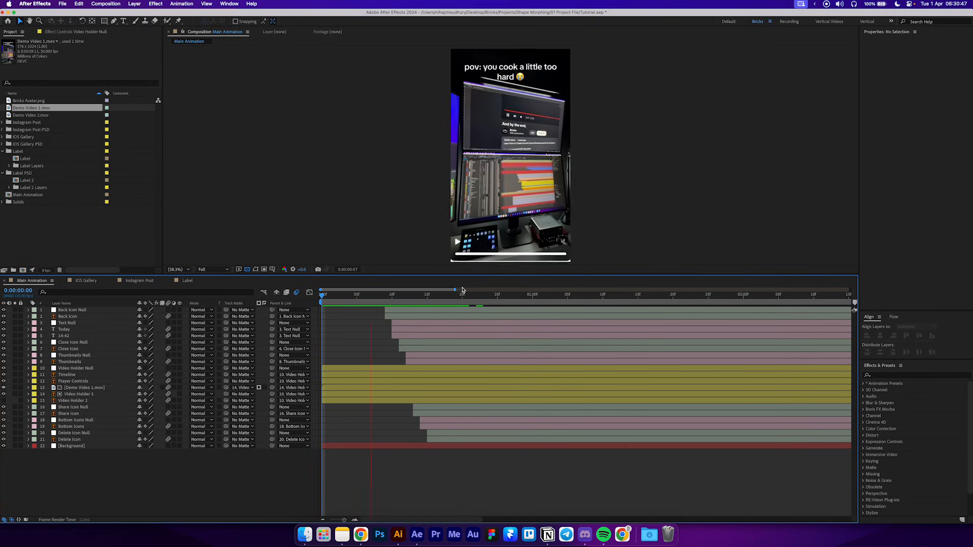
key(space)
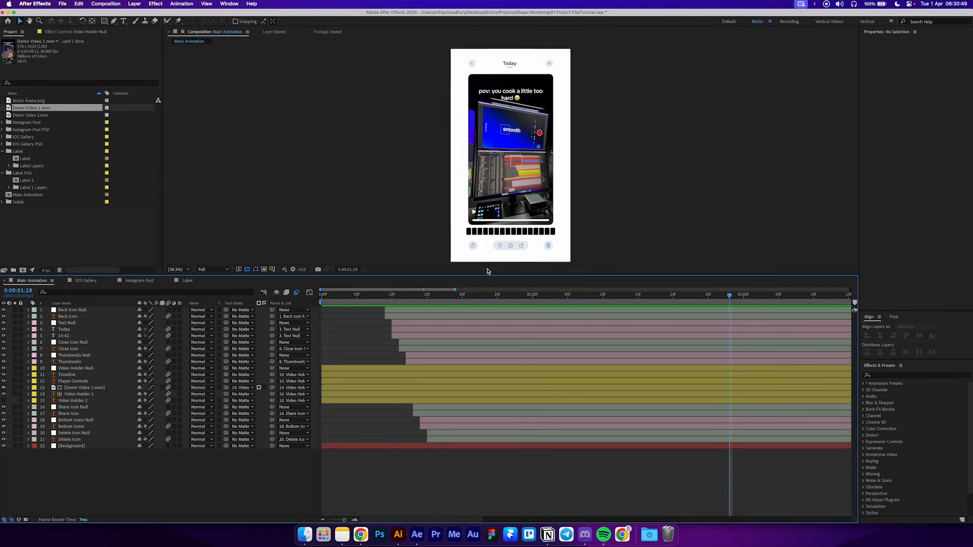
drag(396, 298, 336, 299)
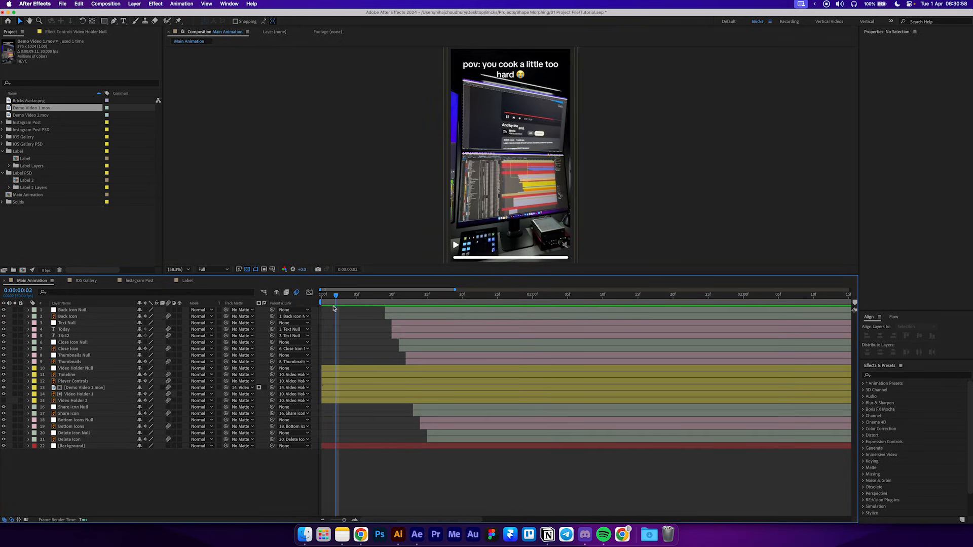
- Fade in the Timeline and Player Controls layers with Opacity keyframes from 0% at frame 10 to 100% at frame 15
drag(359, 306, 391, 301)
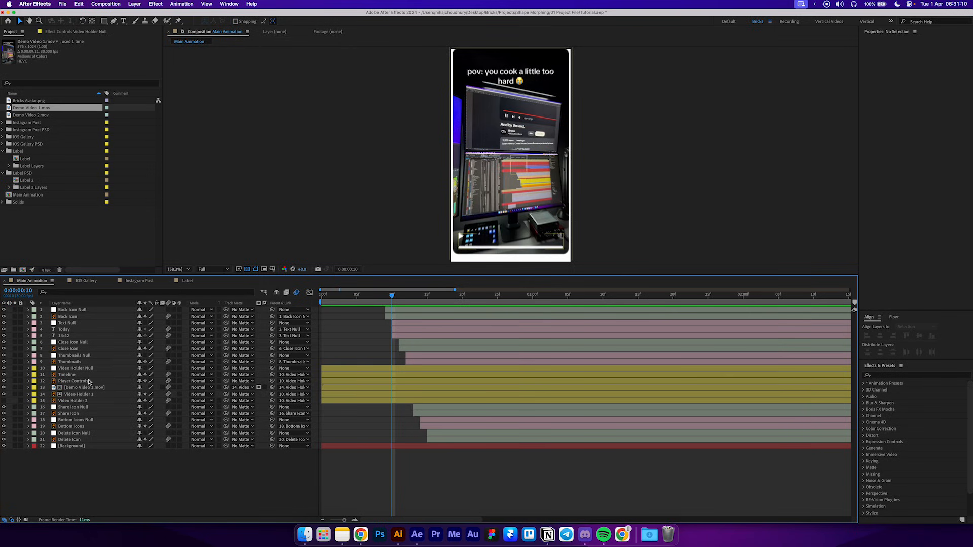
click(71, 382)
shift+click(73, 377)
key(t)
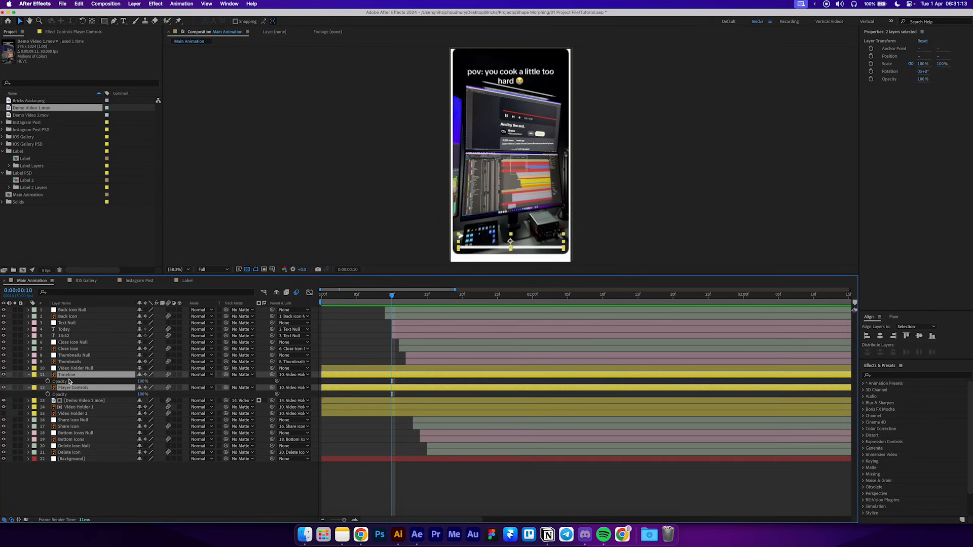
click(47, 381)
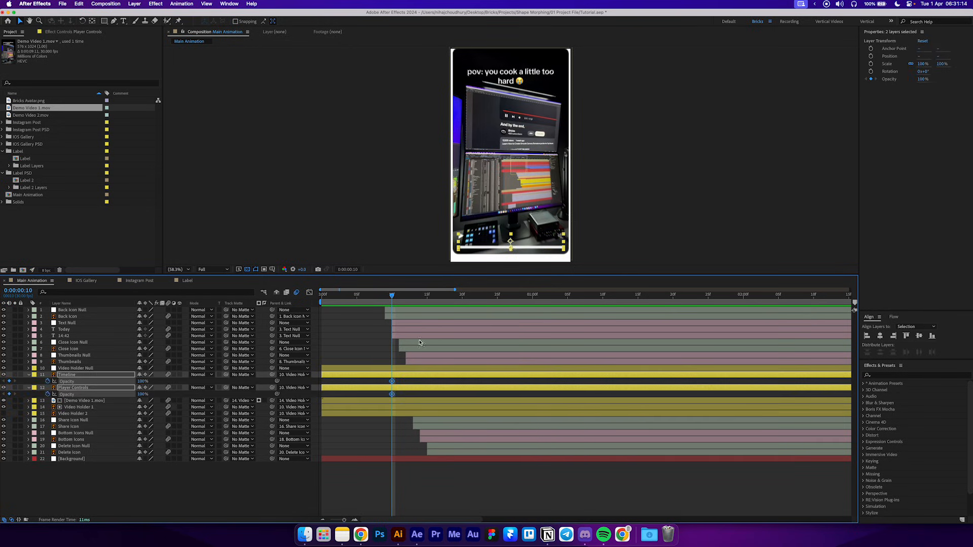
drag(393, 393, 424, 384)
drag(140, 381, 76, 381)
click(471, 504)
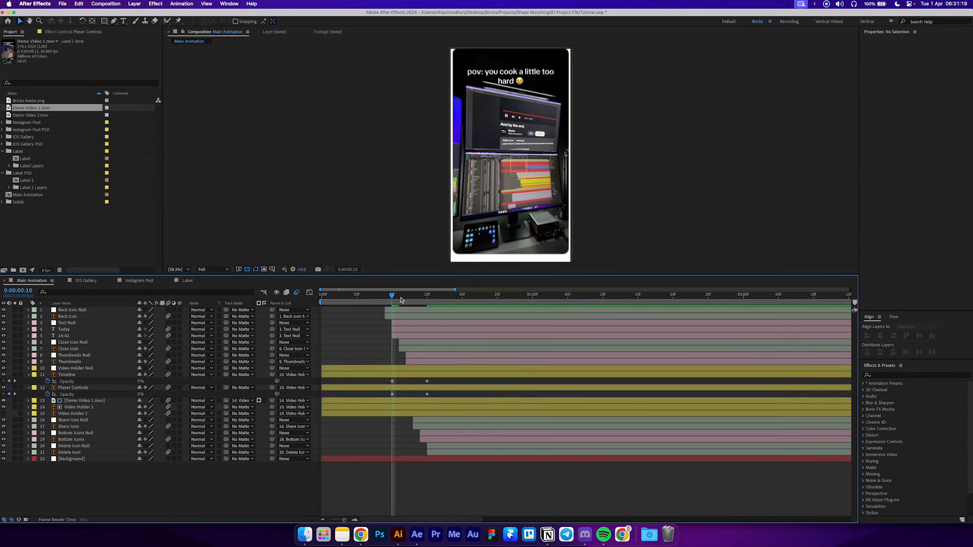
- Preview the fade-in from the start of the composition and enlarge the composition viewer
key(Home)
key(space)
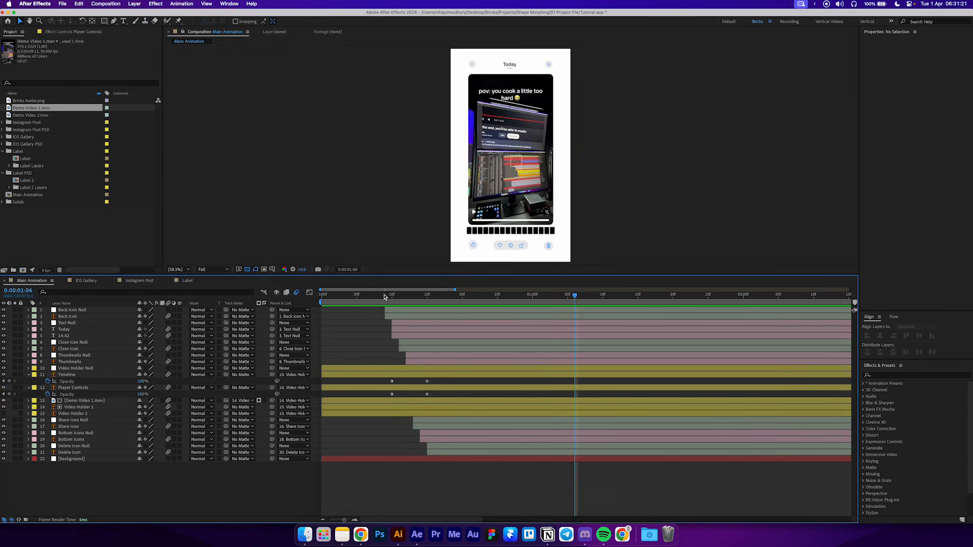
drag(416, 274, 546, 344)
click(444, 350)
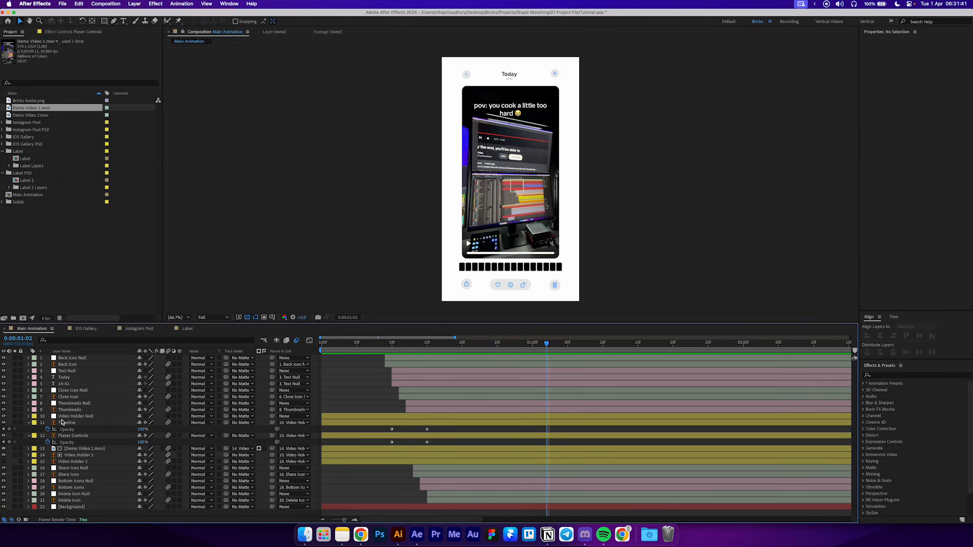
- Create shapes from the Timeline vector layer
click(62, 422)
right_click(73, 424)
mouse_move(94, 449)
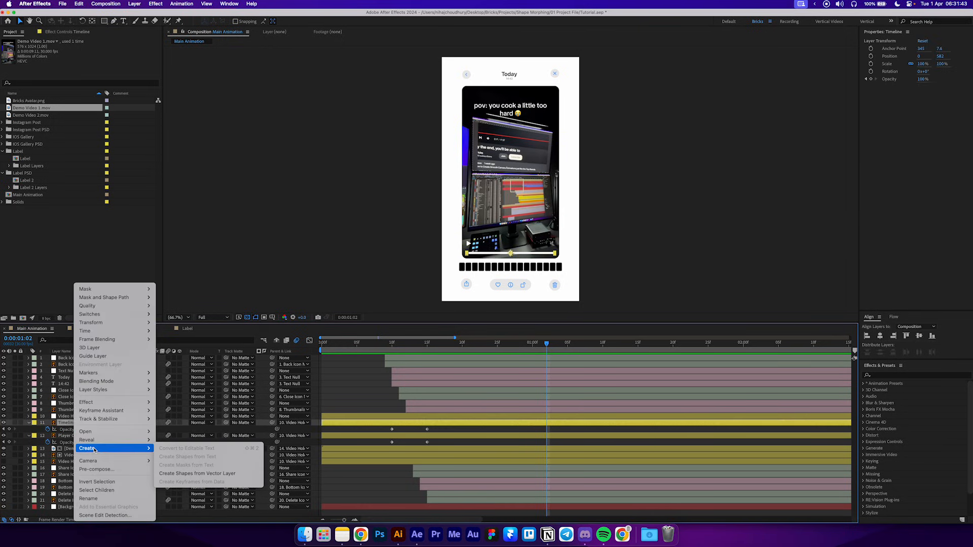
click(215, 474)
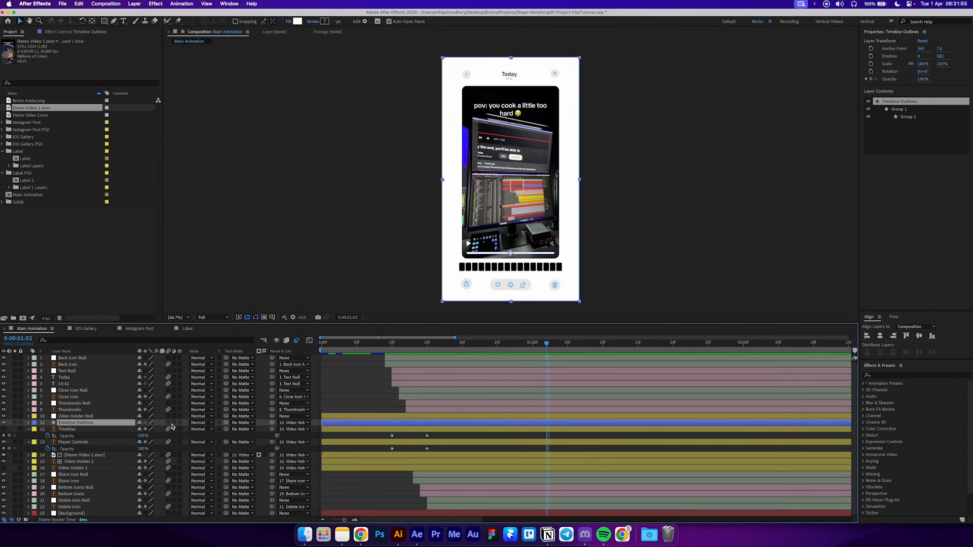
- Keyframe the Path of Path 1 in Timeline Outlines and move that keyframe to about 0:00:01:09
click(29, 424)
click(36, 429)
click(42, 436)
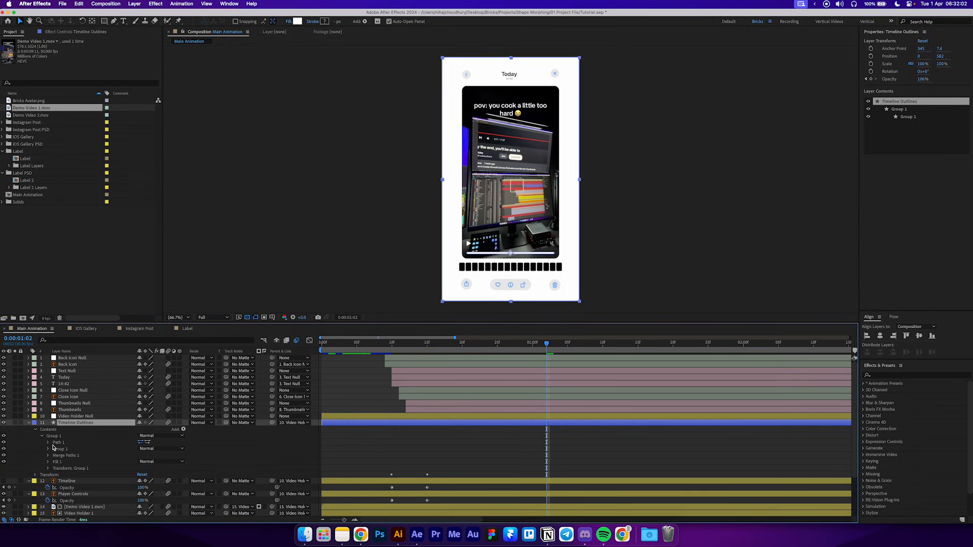
click(48, 443)
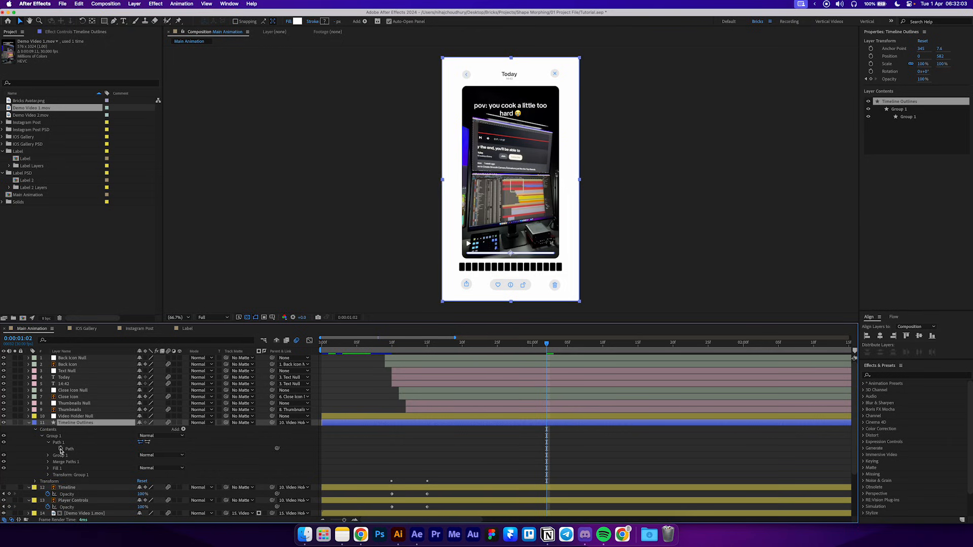
click(61, 449)
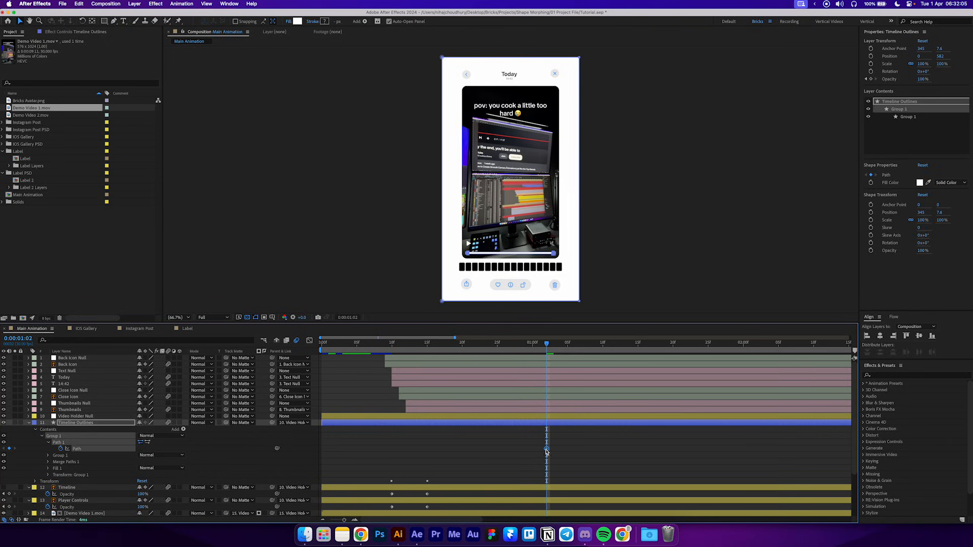
drag(546, 449, 595, 449)
- At 0:00:01:02, shorten the white progress bar's path to about a quarter of the track by moving its end points
drag(564, 264, 557, 200)
scroll(557, 200, up, 3)
drag(625, 235, 419, 211)
scroll(625, 237, down, 1)
click(610, 208)
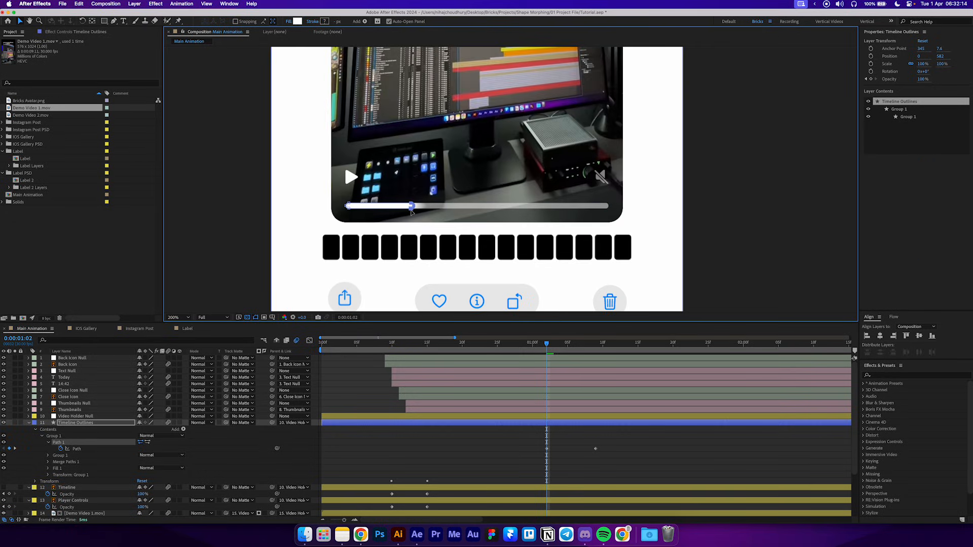
- Move the short-bar Path keyframe to frame 10 and the full-length keyframe to about 4 seconds
click(563, 451)
drag(546, 448, 398, 459)
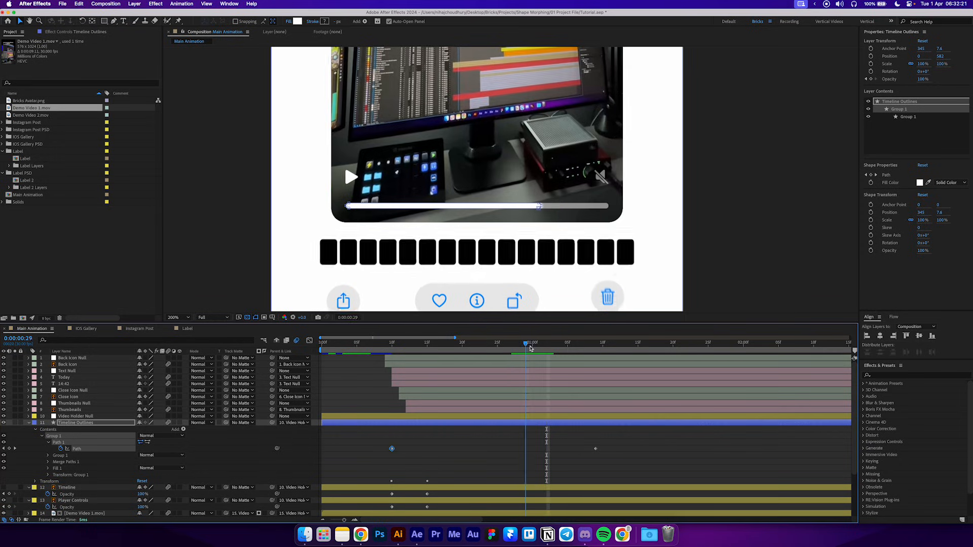
key(Page_Down)
click(596, 449)
drag(607, 449, 813, 451)
key(minus)
key(minus)
key(minus)
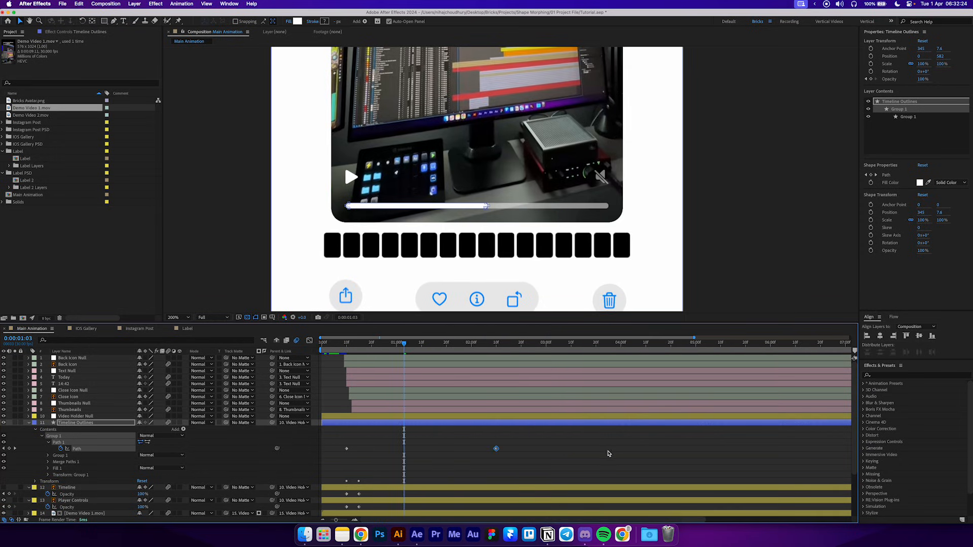
drag(496, 449, 619, 451)
click(567, 457)
- Fit the whole composition in the viewer and preview the progress bar animation from frame 4
drag(404, 344, 331, 345)
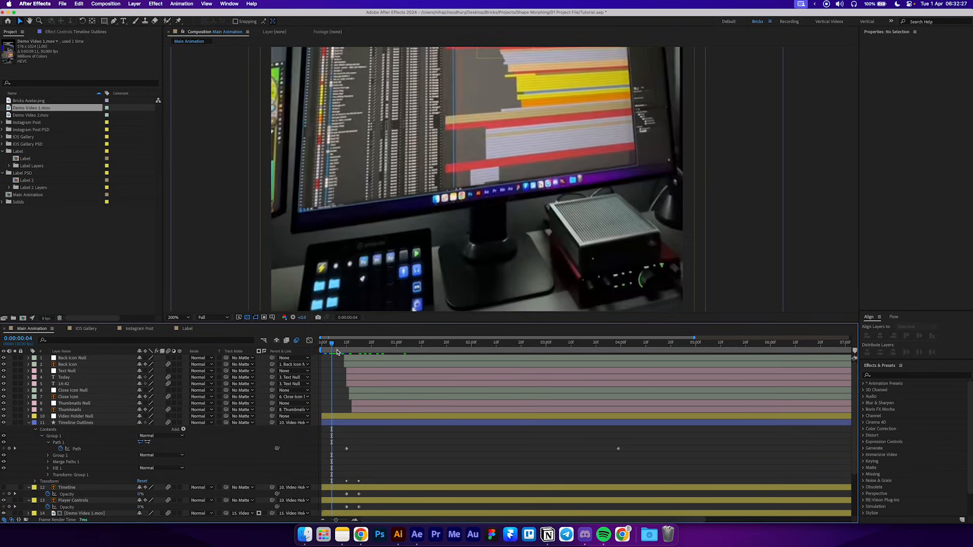
click(179, 318)
click(181, 325)
key(space)
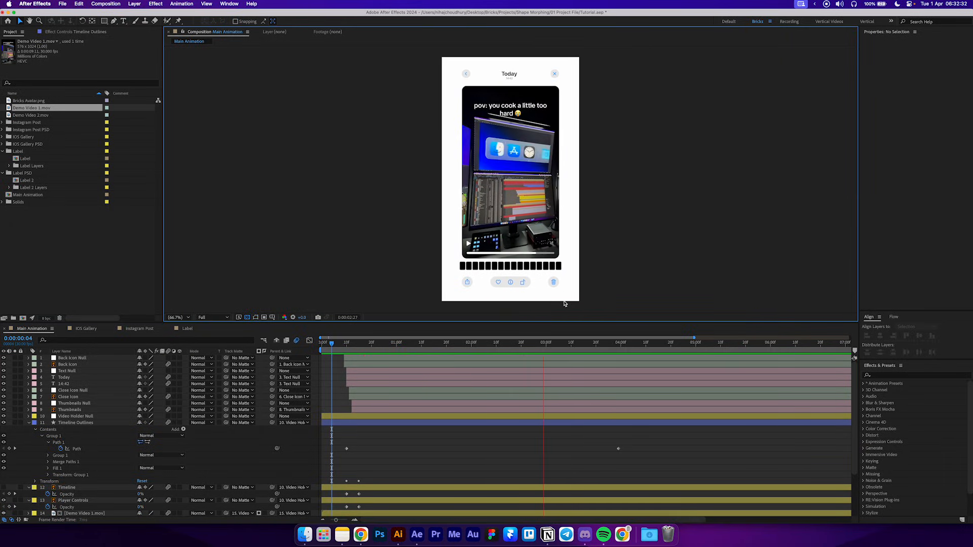
key(space)
- Slow the progress bar by moving its last Path keyframe to about 5 seconds, and preview it
drag(618, 449, 698, 450)
click(668, 451)
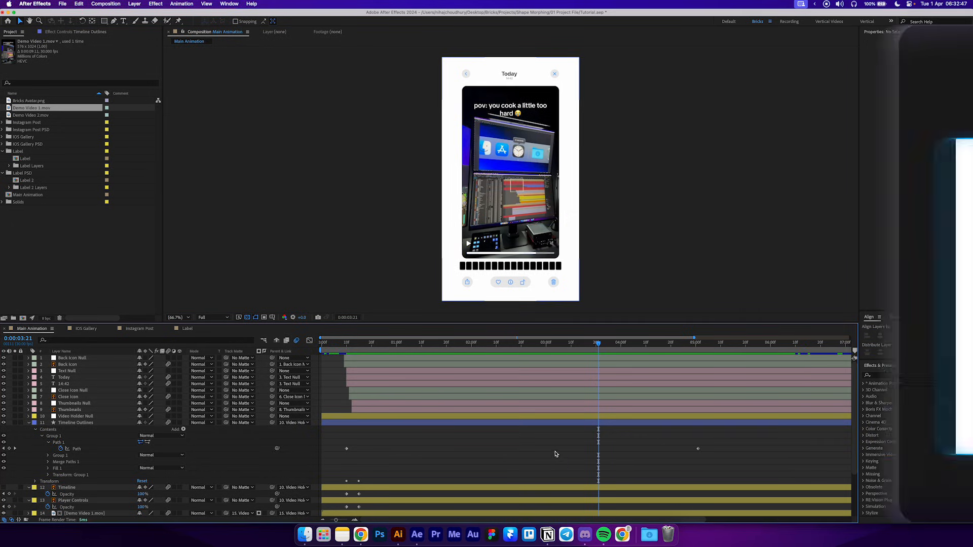
key(space)
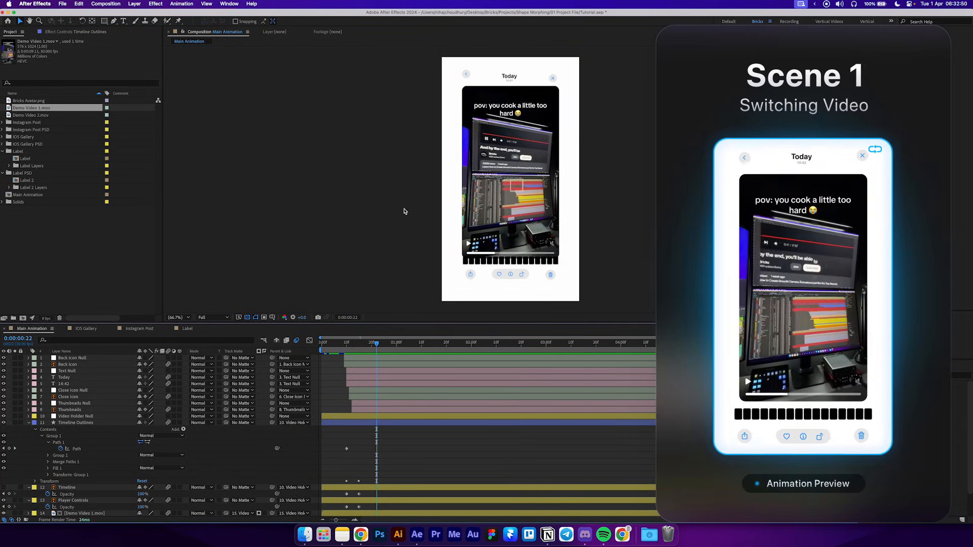
- Collapse all layer properties and turn on the visibility of the Video Holder 2 layer
key(u)
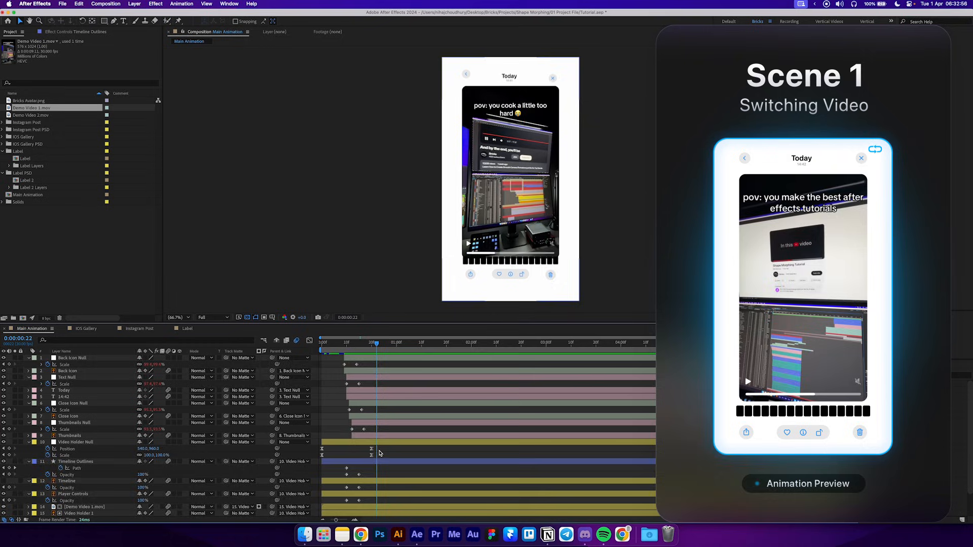
key(u)
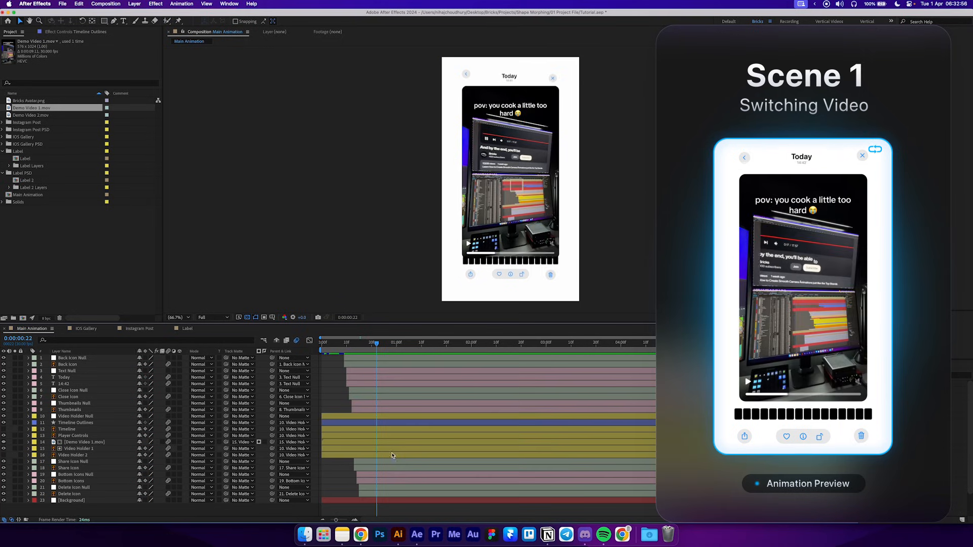
click(76, 456)
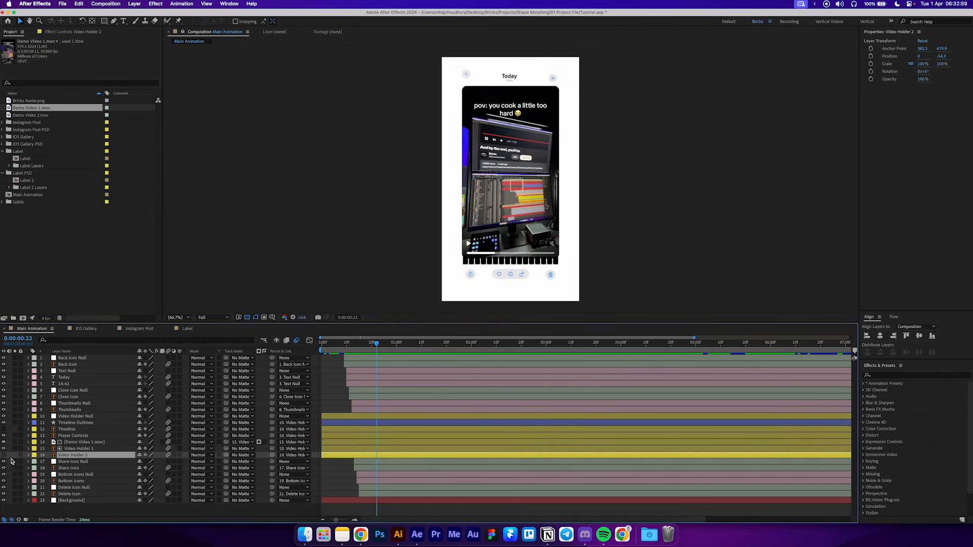
click(5, 456)
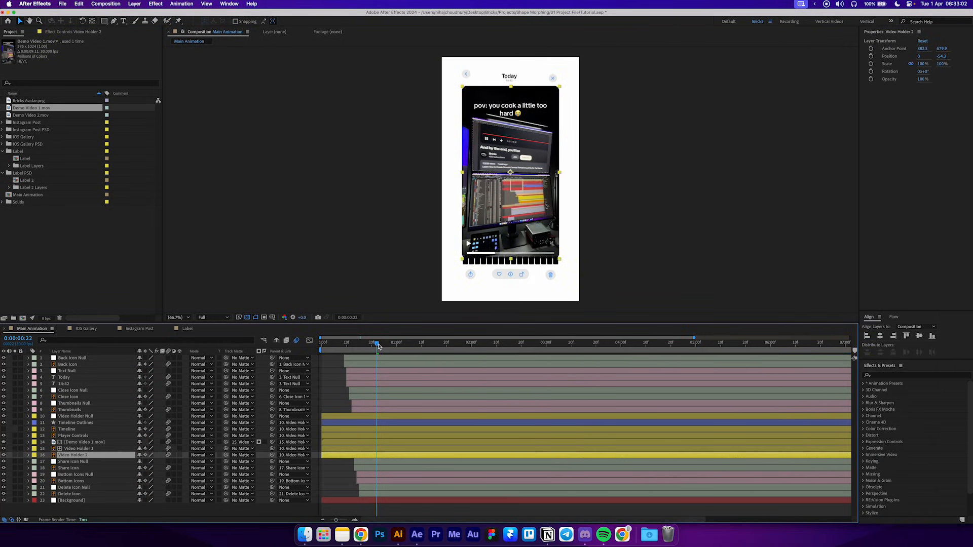
- At 0:00:01:17, show the rulers and place guides along all four edges of the video holder
drag(378, 345, 418, 348)
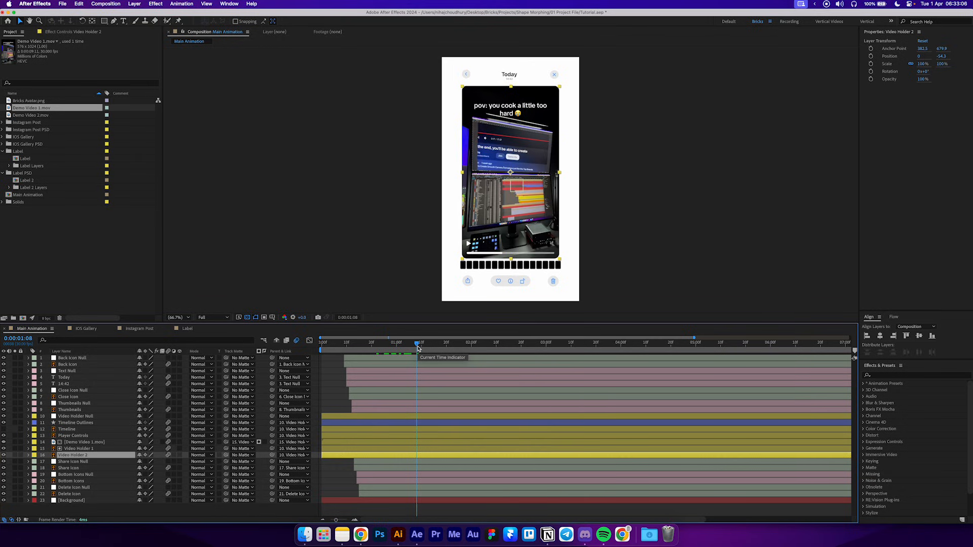
key(space)
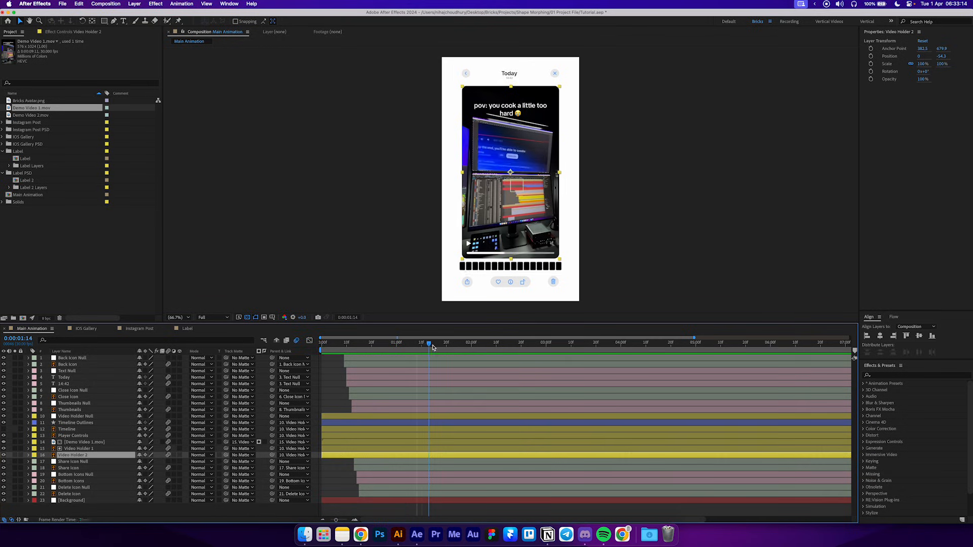
click(105, 22)
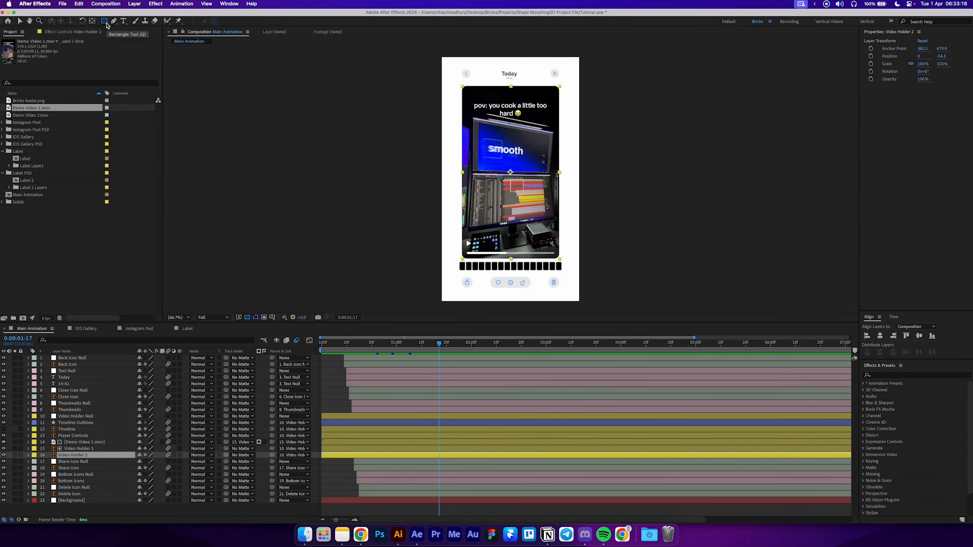
key(super+r)
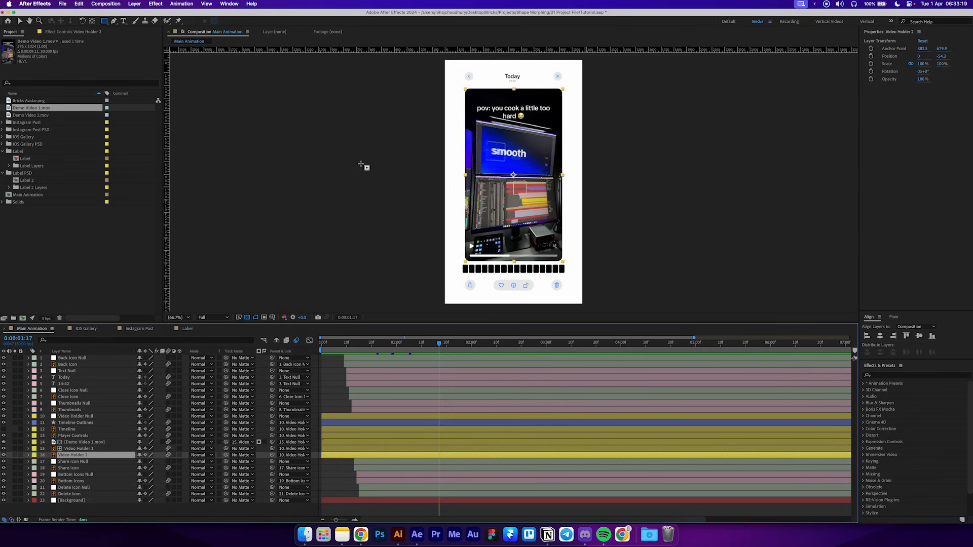
drag(172, 143, 464, 130)
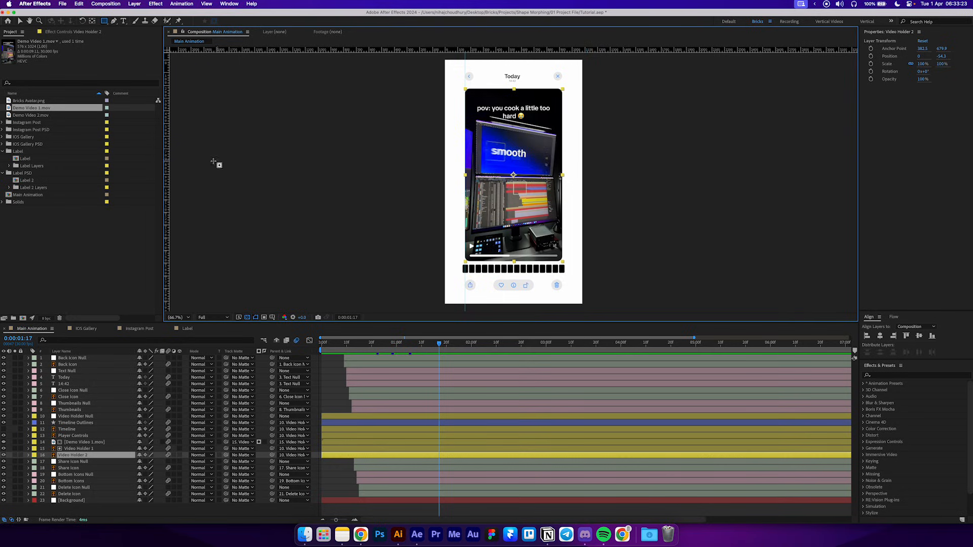
drag(168, 168, 563, 161)
drag(554, 51, 553, 89)
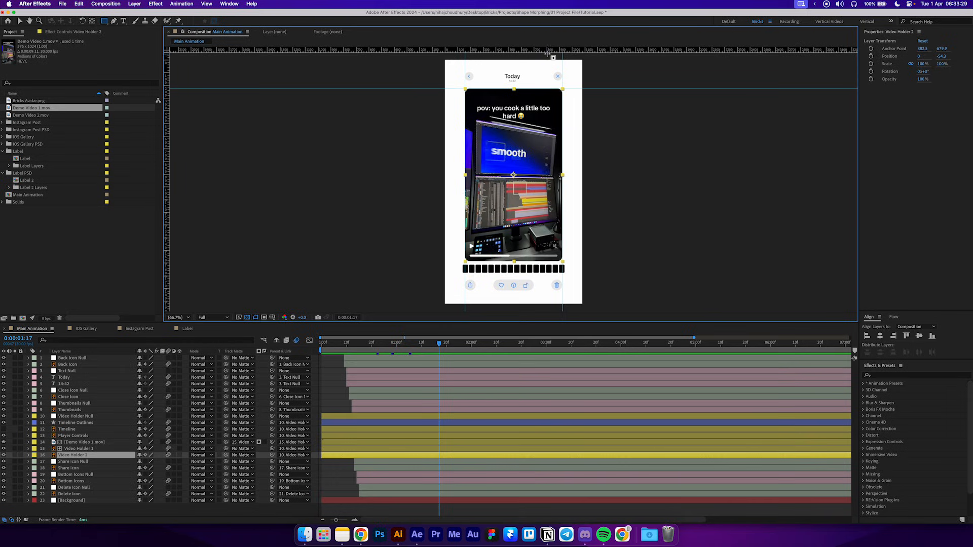
drag(551, 53, 550, 261)
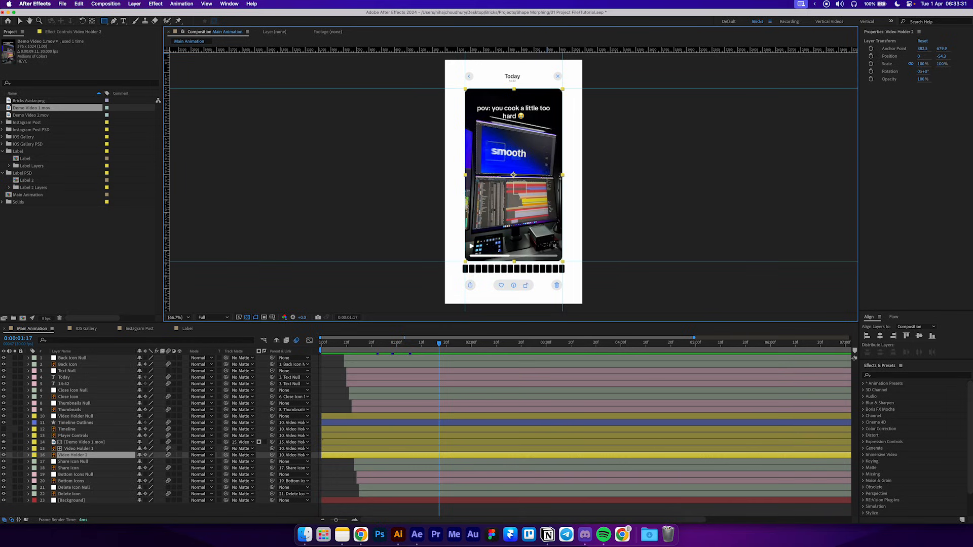
- Fine-tune the guides so they line up exactly with the edges of the video holder
key(v)
scroll(547, 263, up, 6)
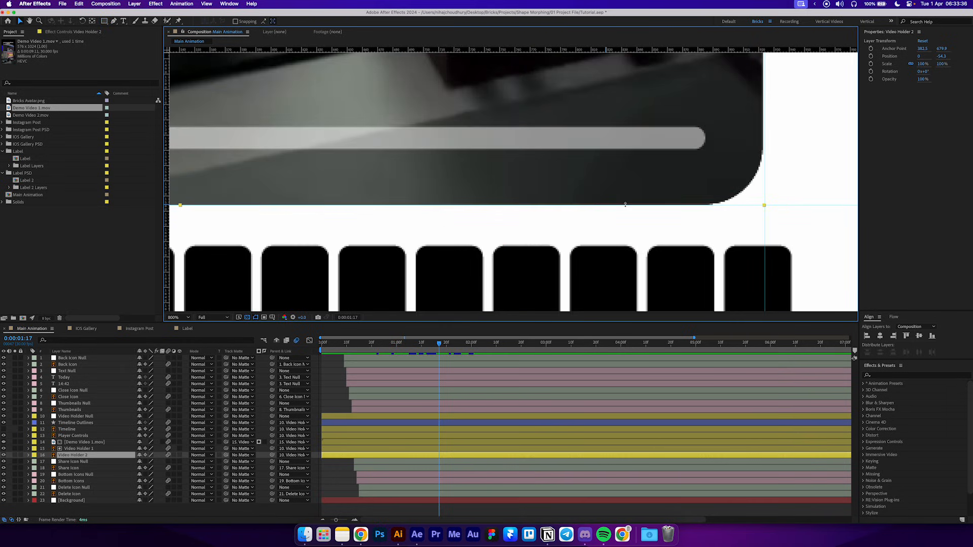
drag(765, 167, 763, 168)
scroll(629, 238, down, 4)
scroll(523, 233, up, 4)
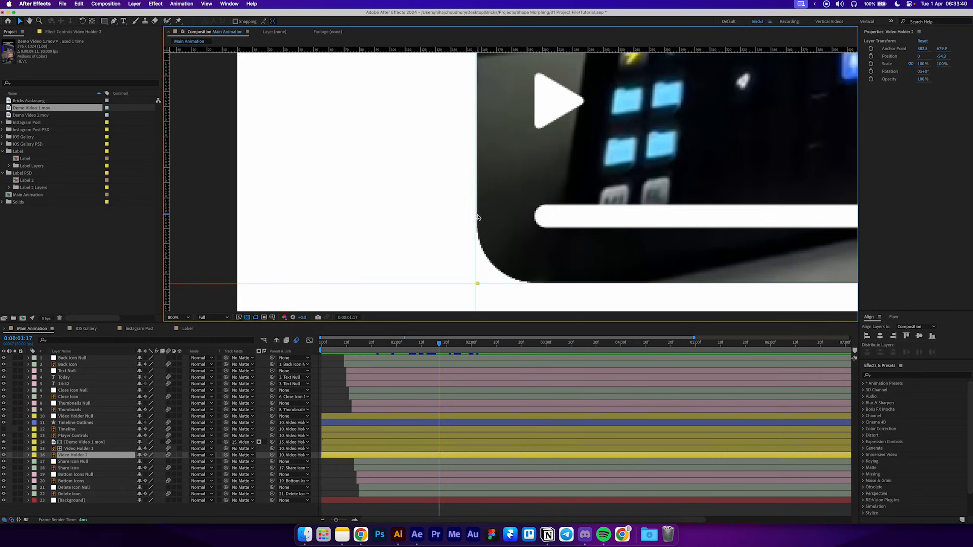
drag(478, 216, 477, 216)
scroll(477, 215, down, 1)
drag(479, 122, 430, 206)
drag(583, 76, 528, 229)
scroll(370, 174, up, 1)
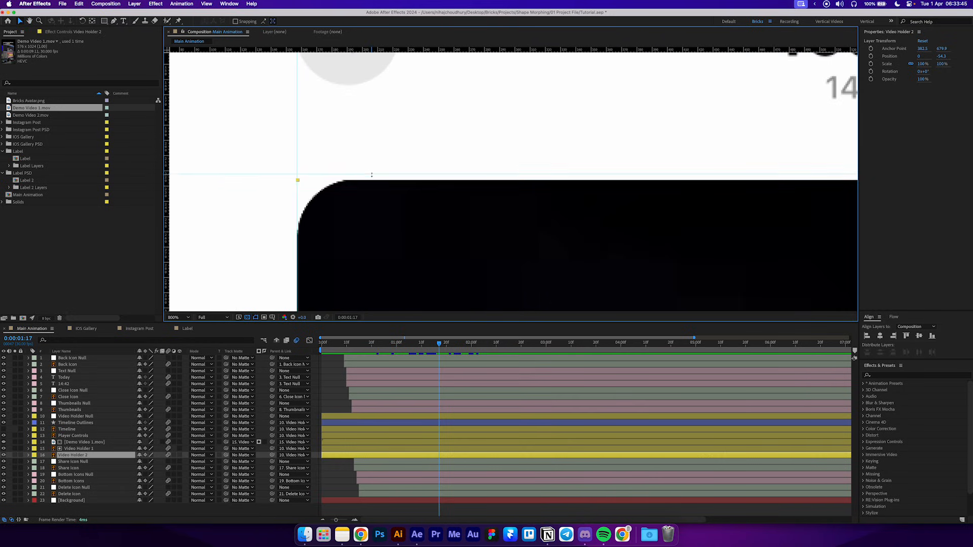
drag(372, 174, 372, 181)
- Draw a rectangle shape about 766 by 1360 px over the video holder, aligned to the four guides
scroll(372, 182, down, 2)
scroll(409, 111, down, 2)
click(104, 22)
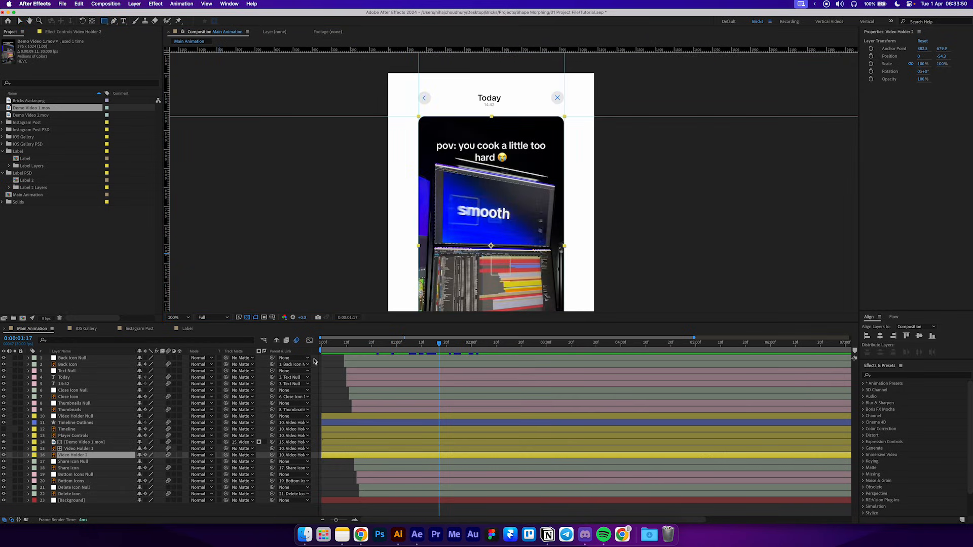
click(332, 476)
scroll(482, 195, down, 1)
drag(482, 196, 469, 162)
drag(458, 127, 461, 135)
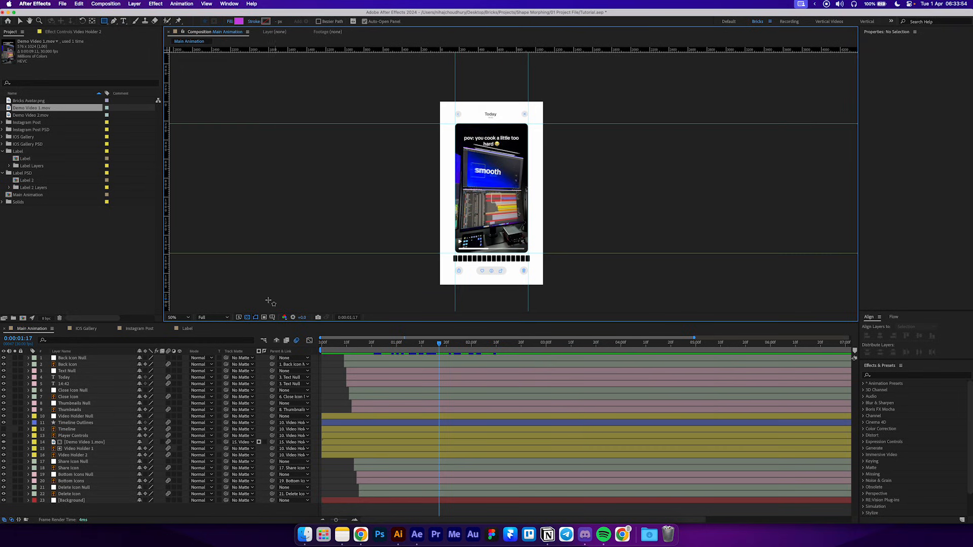
click(179, 318)
click(190, 325)
drag(274, 322, 279, 371)
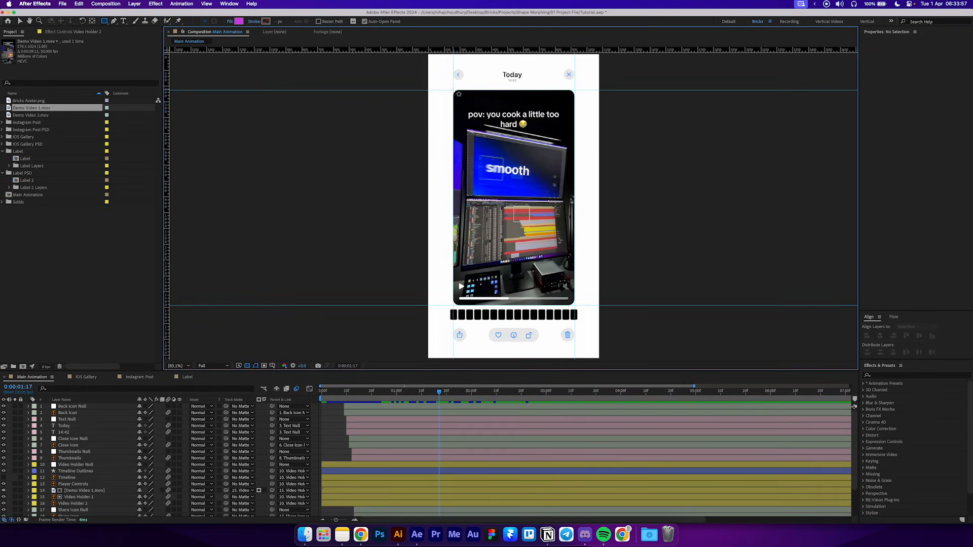
mouse_move(453, 90)
mouse_down()
mouse_move(477, 114)
mouse_move(522, 246)
mouse_move(574, 301)
mouse_up()
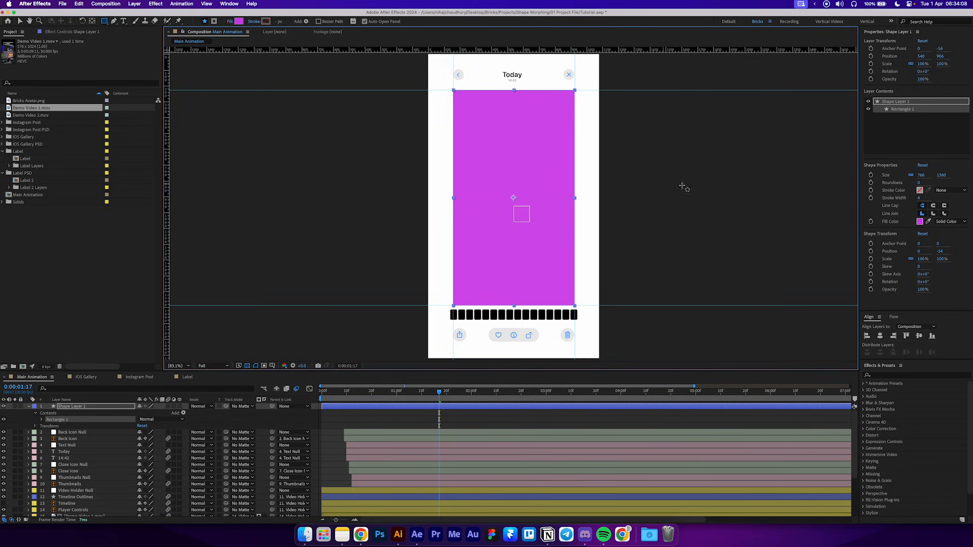
- Set the rectangle's roundness to 38 to match the video holder, and inspect its corners up close
mouse_move(919, 182)
mouse_down()
mouse_move(944, 183)
mouse_move(914, 183)
mouse_up()
scroll(572, 310, up, 5)
scroll(585, 261, down, 2)
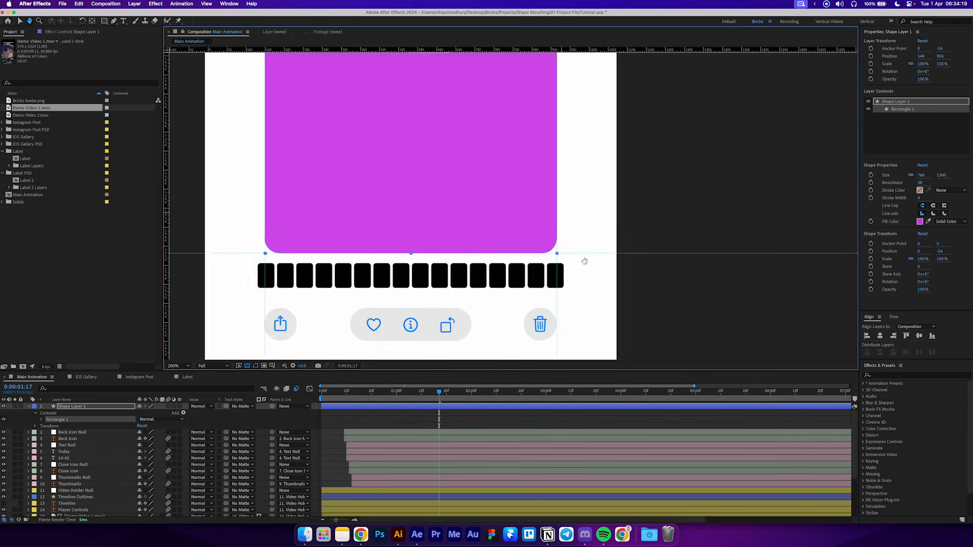
scroll(582, 256, down, 4)
key(q)
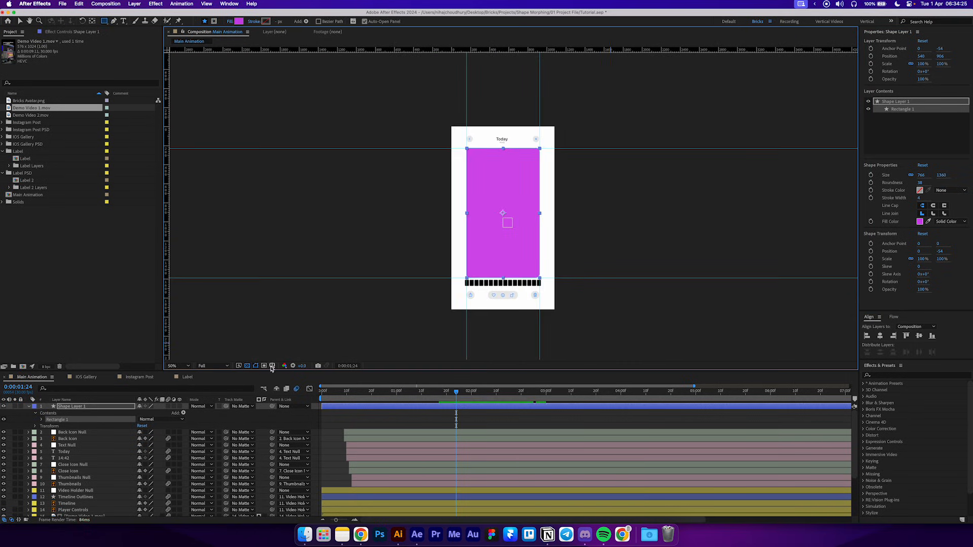
- Hide the guides and fit the whole composition in the viewer
click(272, 367)
click(287, 403)
click(174, 368)
click(178, 376)
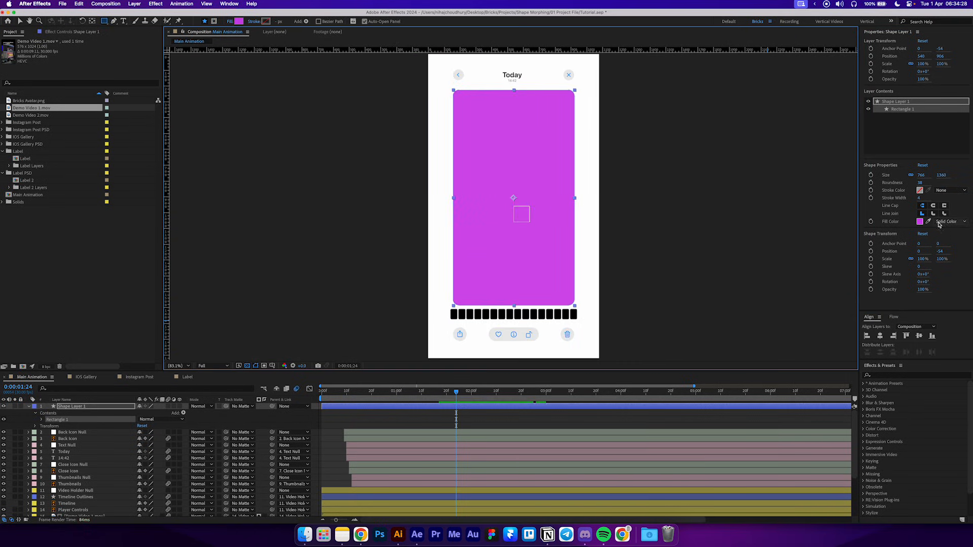
- Change the rectangle's fill color to black
click(920, 222)
drag(196, 161, 91, 182)
click(297, 78)
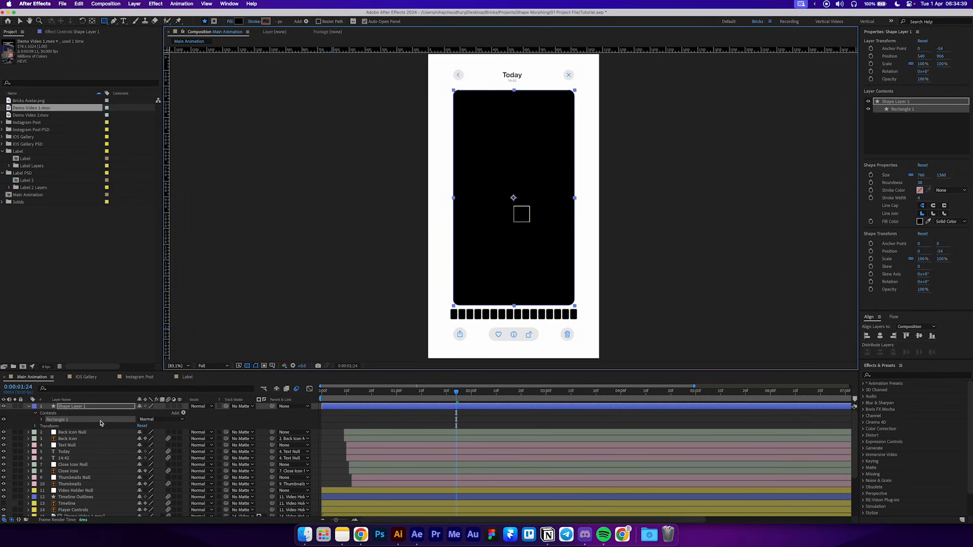
- Rename the new rectangle layer as Shape Layer
click(85, 407)
key(Return)
text(Sh)
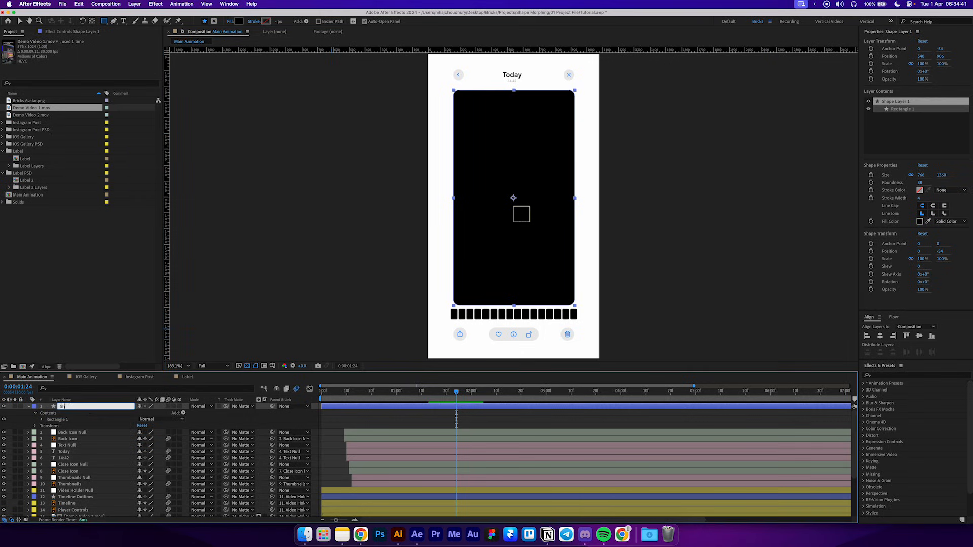
text(ape Layer)
key(Return)
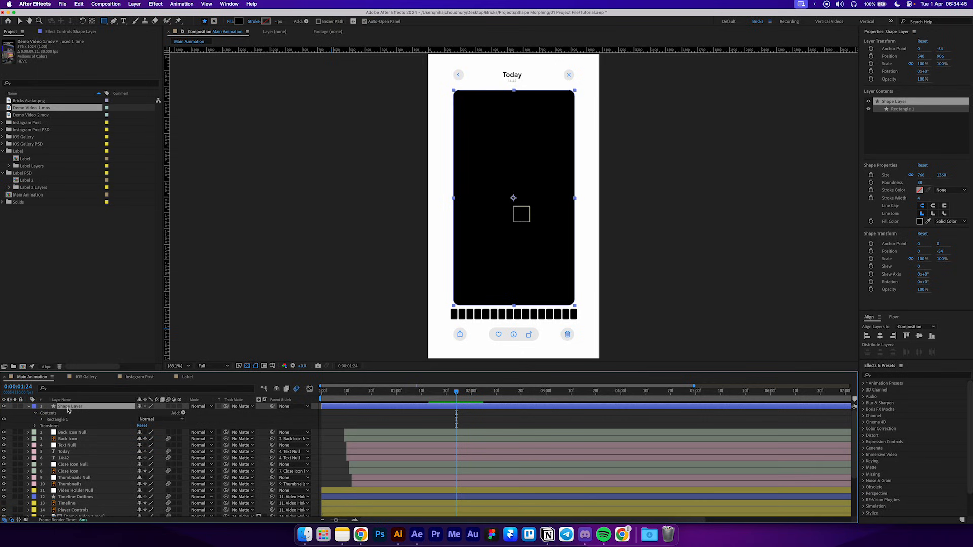
- Offset the Shape Layer's X position by +1000 to place it outside the right edge of the composition
key(p)
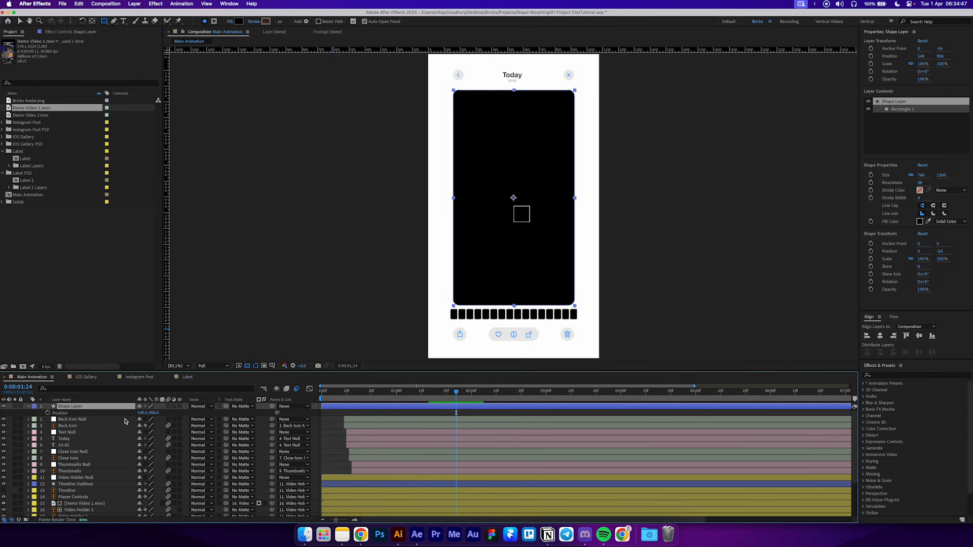
click(142, 413)
text(+1000)
key(Return)
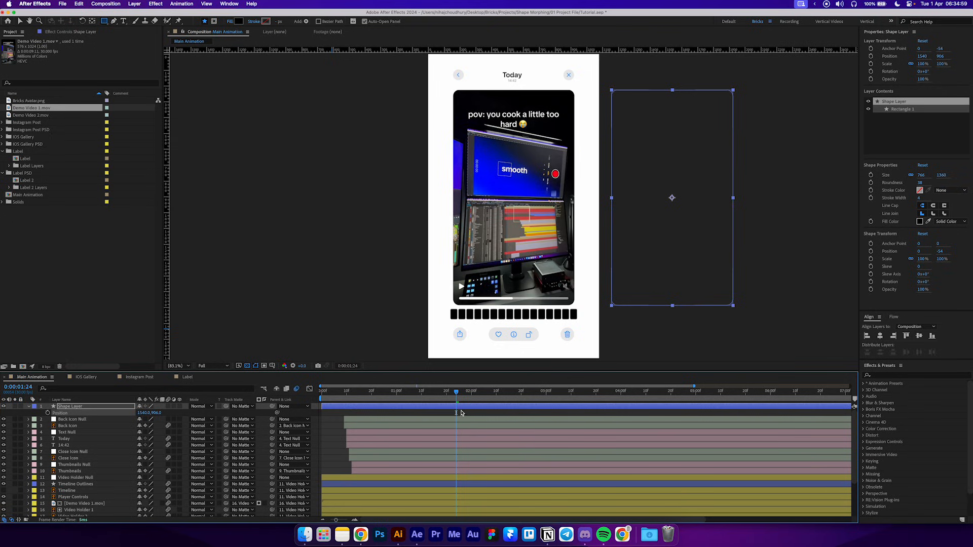
- Add a null object and name it Video Switcher Null
key(super+alt+shift+y)
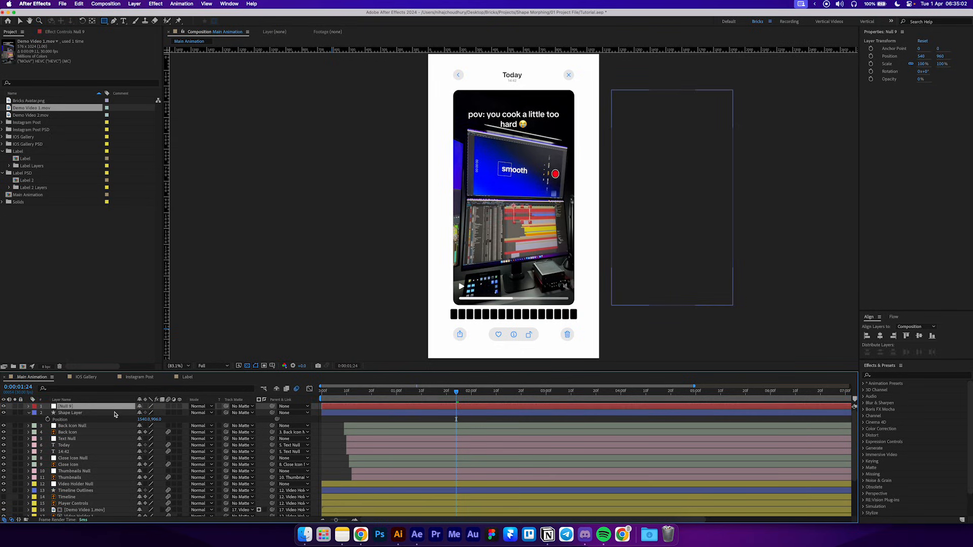
key(Return)
text(Video Switcher)
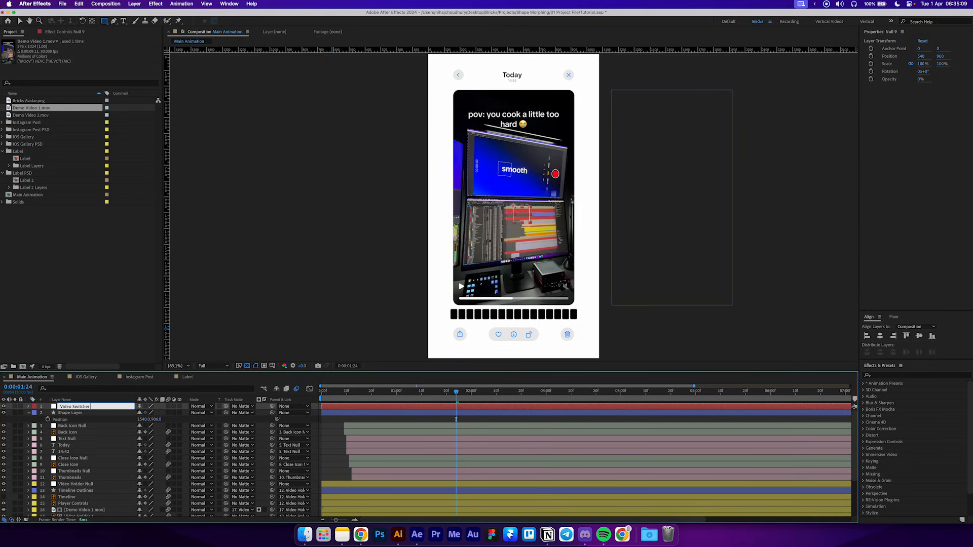
text( Null)
key(Return)
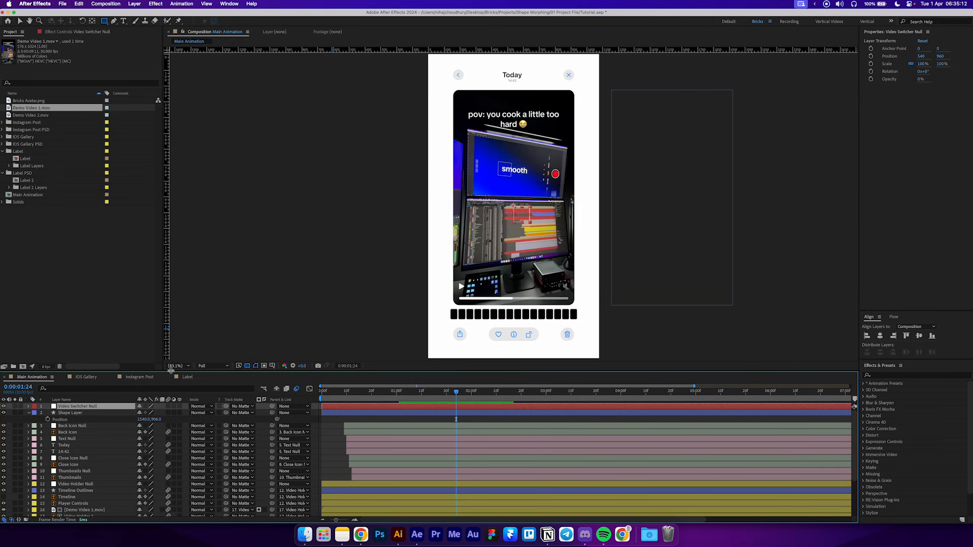
- Move the Video Switcher Null and Shape Layer directly below Video Holder 1, and delete the Video Holder 2 layer
drag(173, 374, 183, 280)
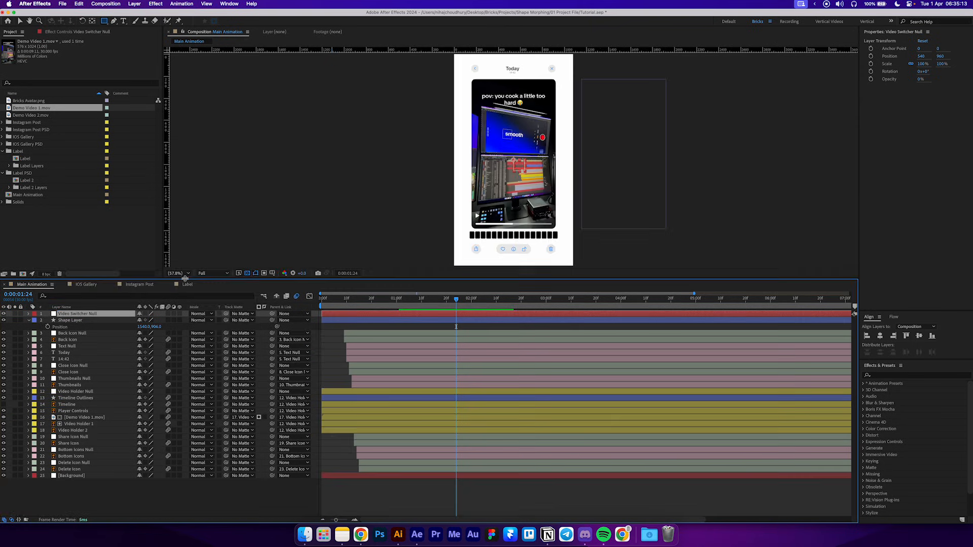
shift+click(94, 321)
drag(101, 321, 99, 430)
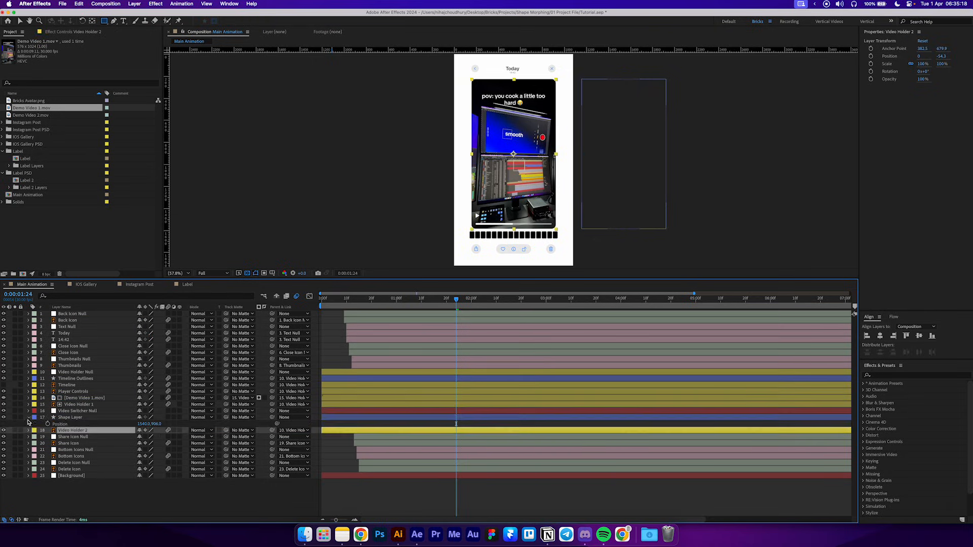
click(71, 430)
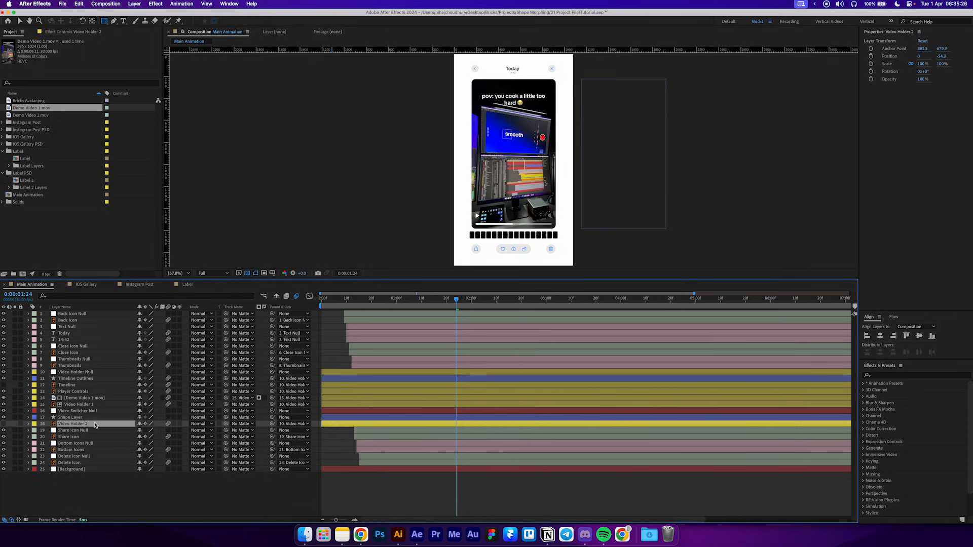
key(Delete)
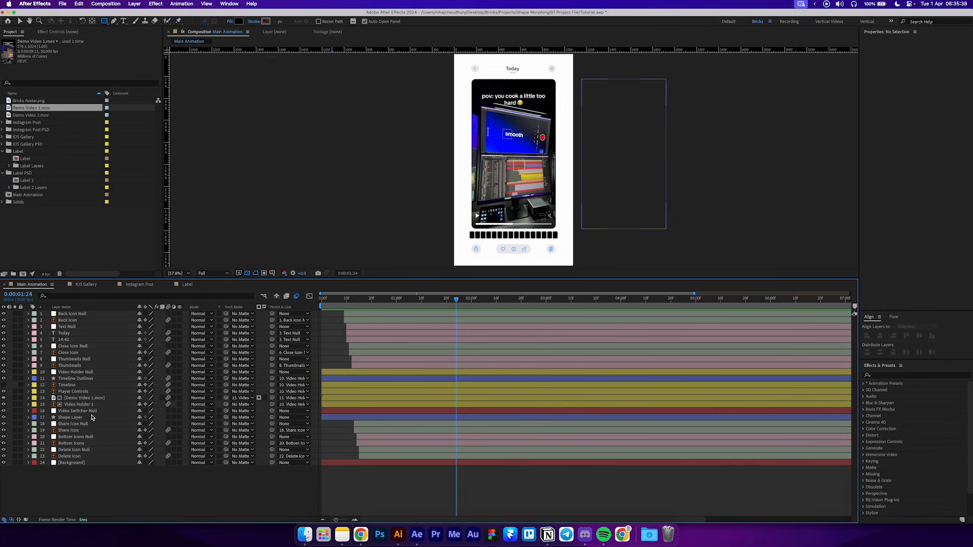
- Parent Video Holder 1 and Shape Layer to the Video Switcher Null
click(94, 404)
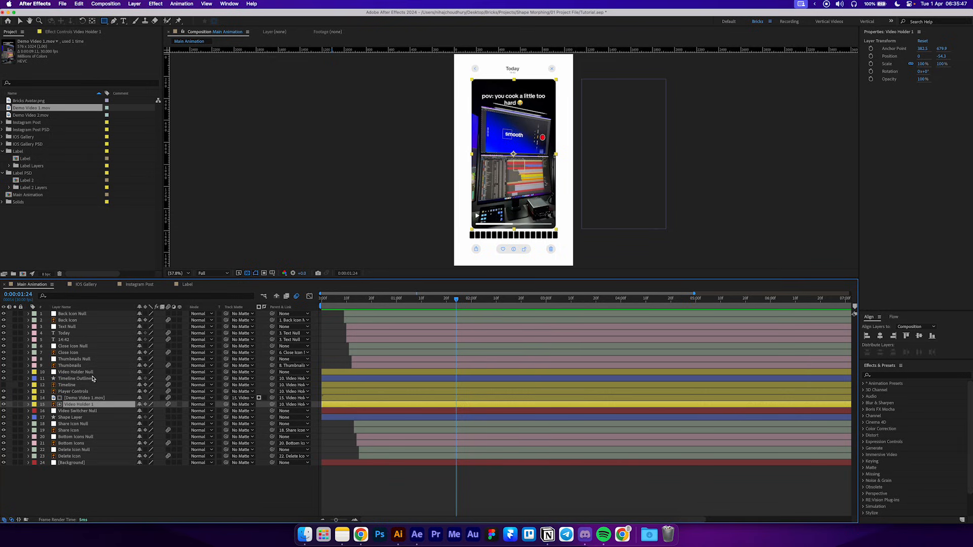
super+click(81, 417)
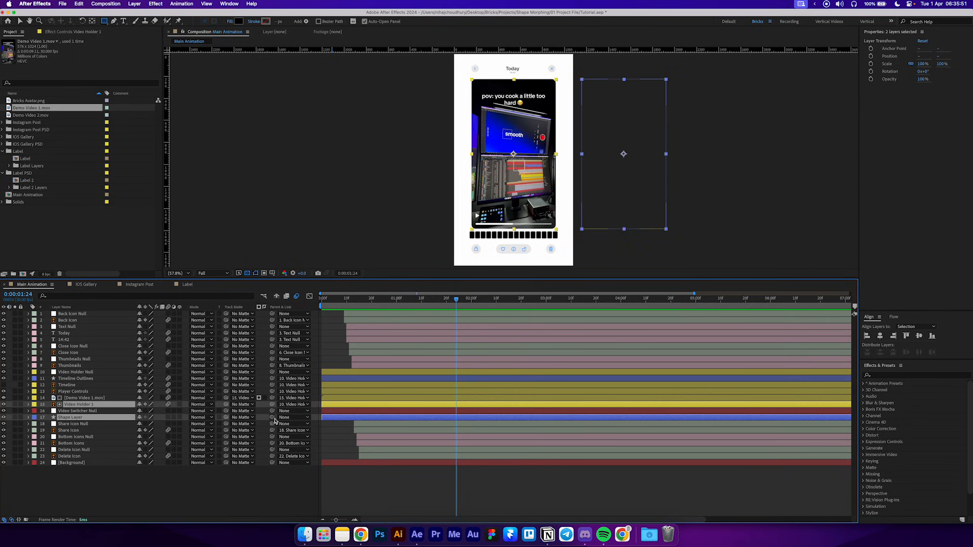
drag(272, 417, 124, 412)
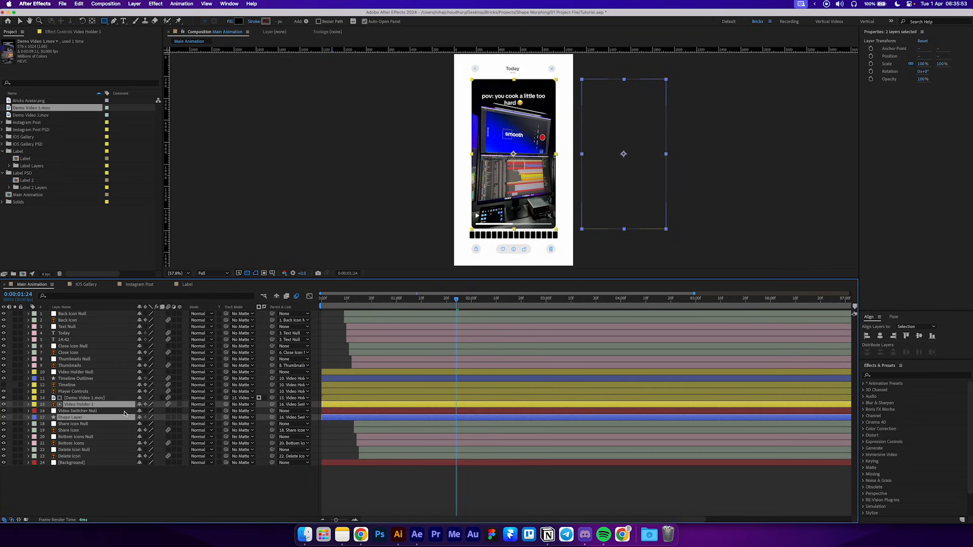
- Parent the Video Switcher Null to the Video Holder Null
click(124, 412)
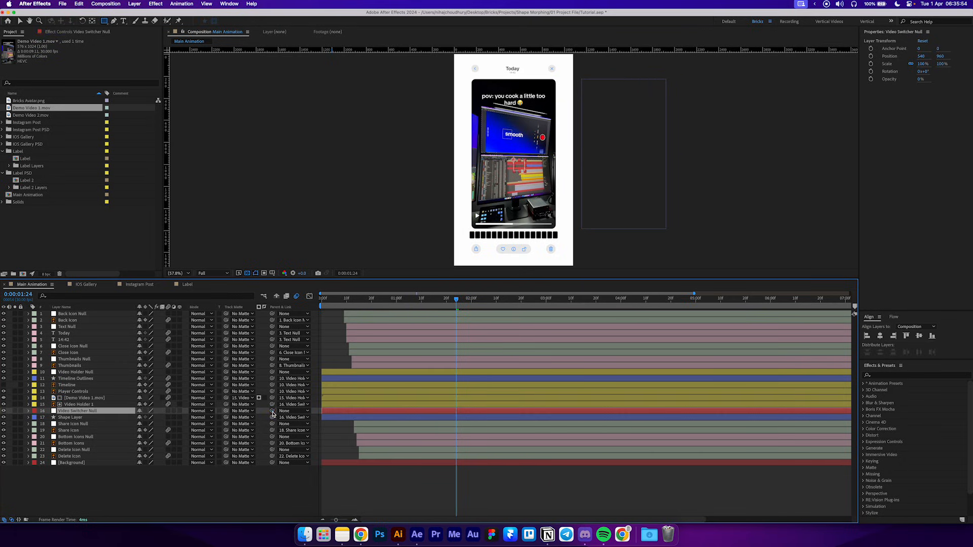
drag(272, 411, 115, 373)
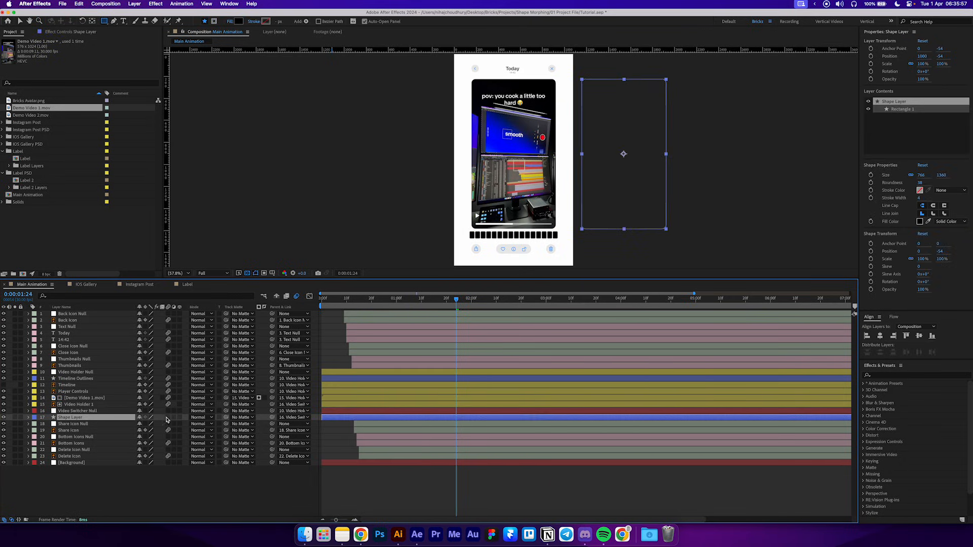
click(117, 417)
click(193, 476)
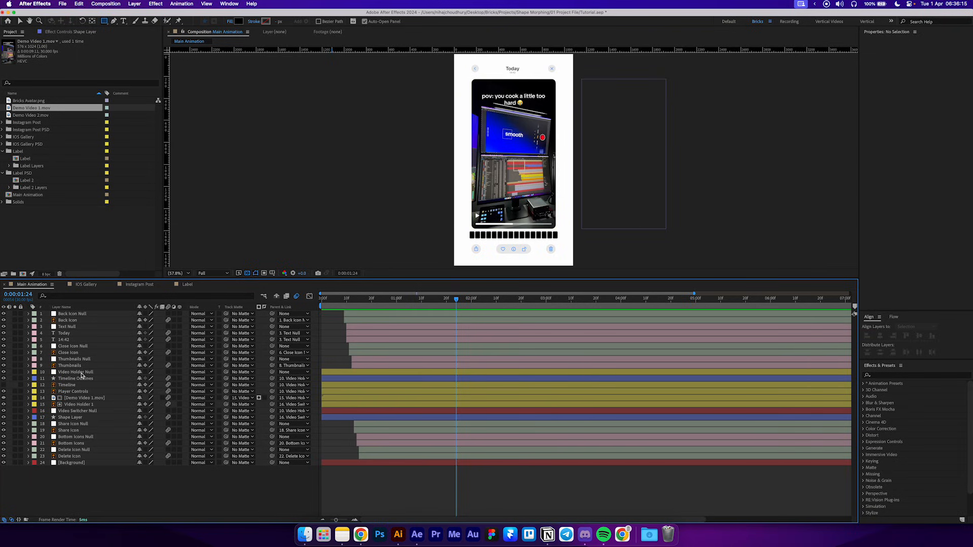
- Reveal the Video Switcher Null's Position, test sliding it horizontally, and undo that test move
click(76, 411)
key(p)
drag(145, 417, 317, 419)
key(super+z)
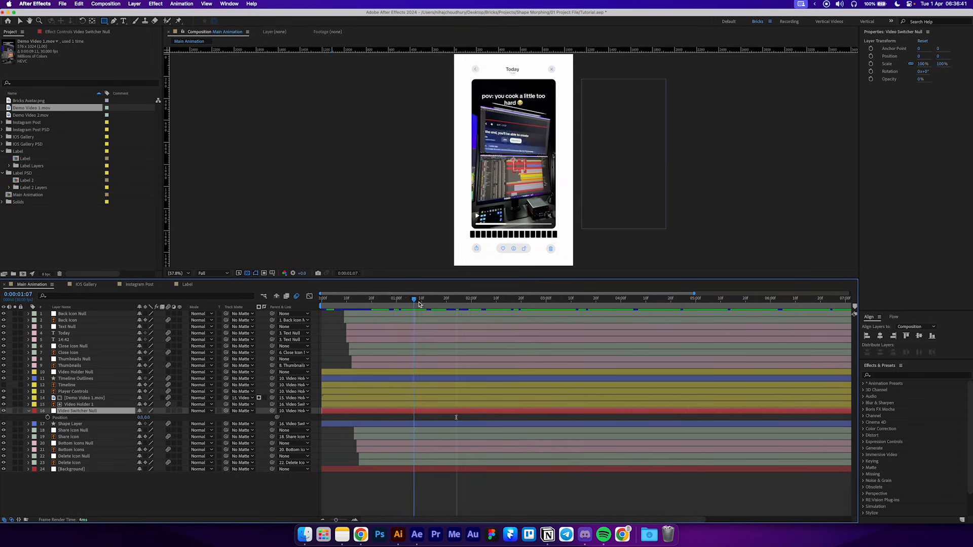
- Keyframe the Video Switcher Null's Position at 0:00:01:10, and set its X position to -1000 at 0:00:02:05
click(421, 299)
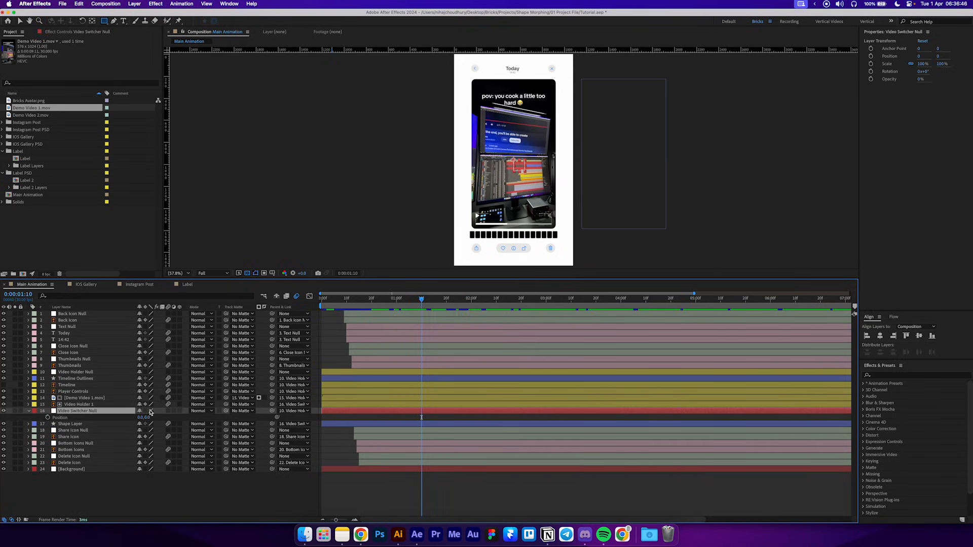
click(48, 417)
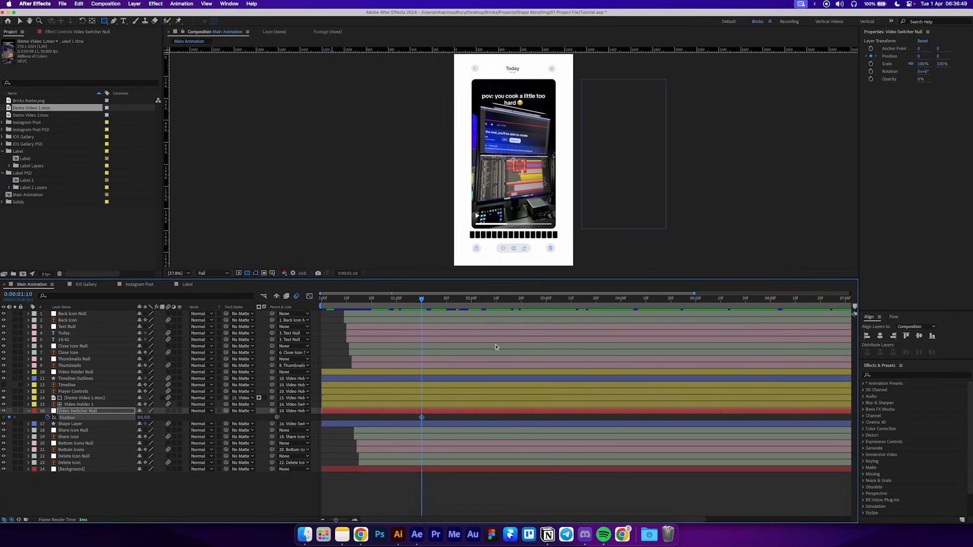
drag(476, 300, 484, 299)
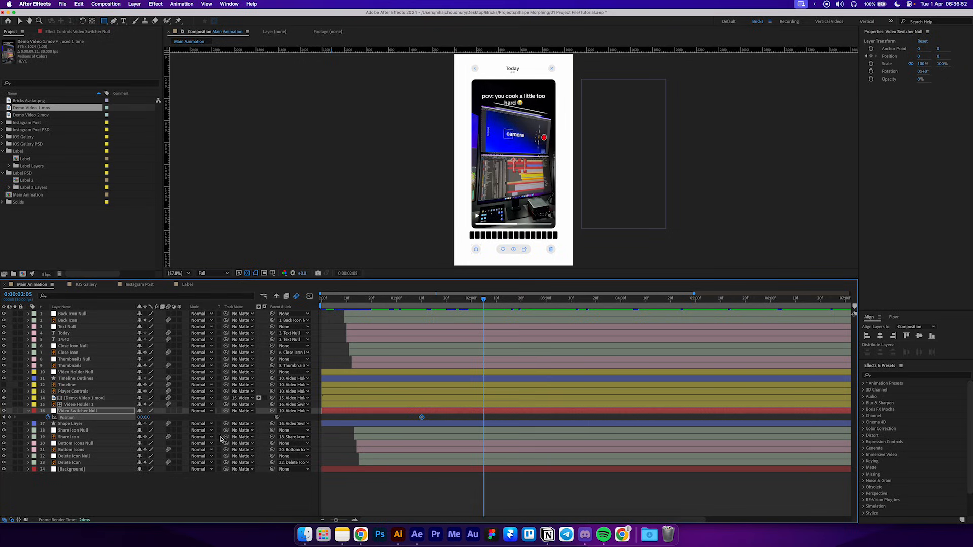
click(144, 417)
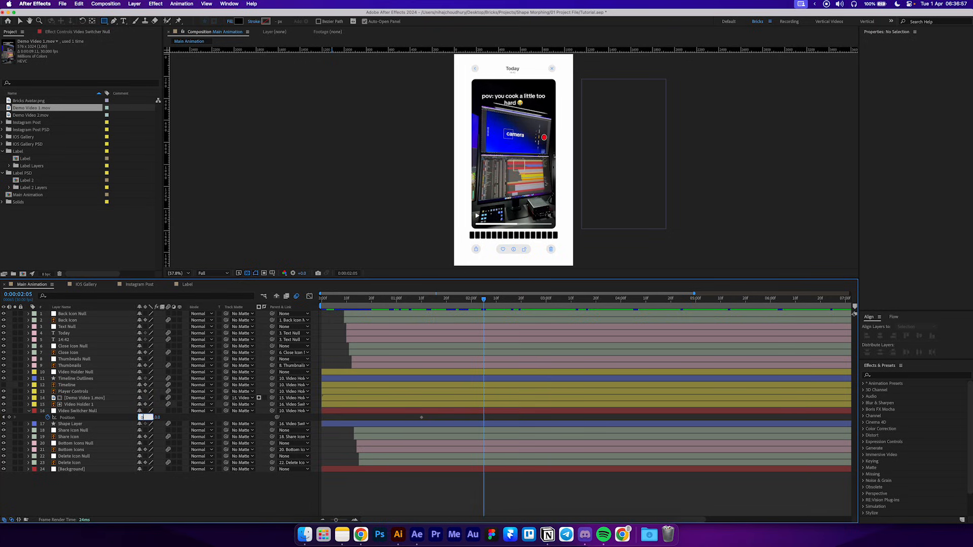
key(Return)
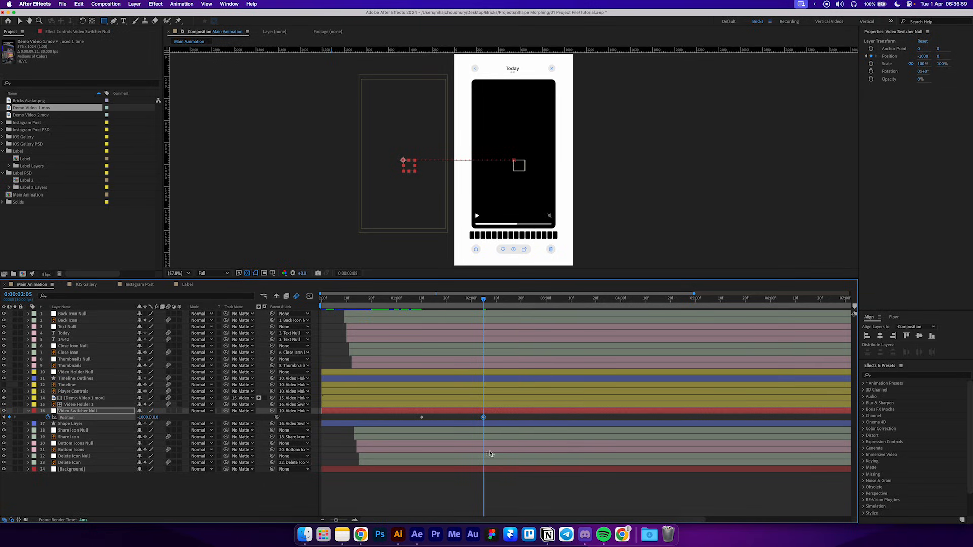
- Preview the video switch animation from 0:00:01:01
click(476, 485)
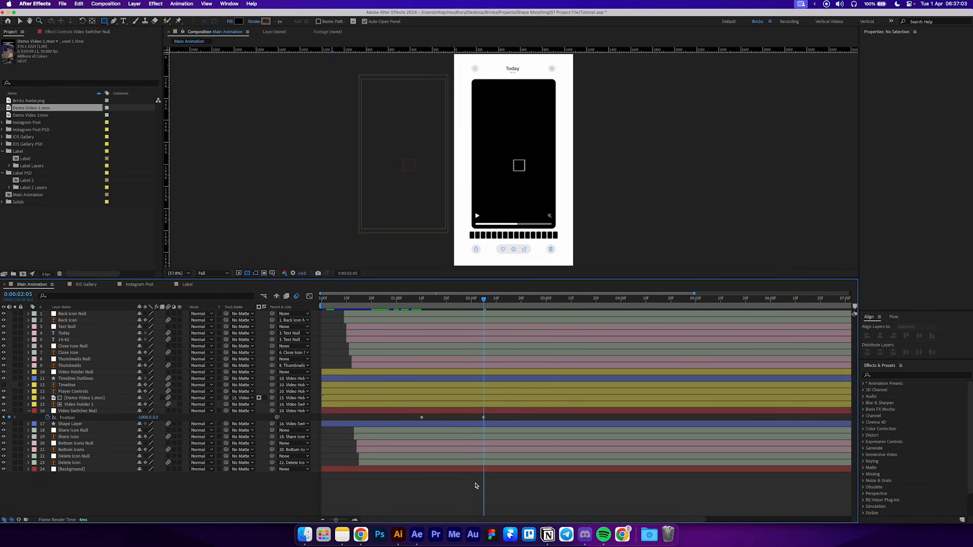
click(399, 306)
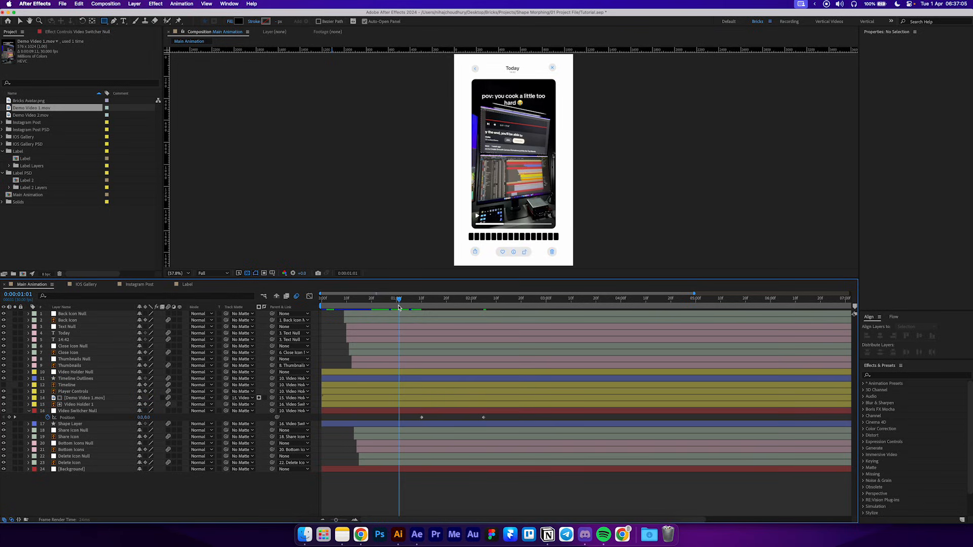
key(space)
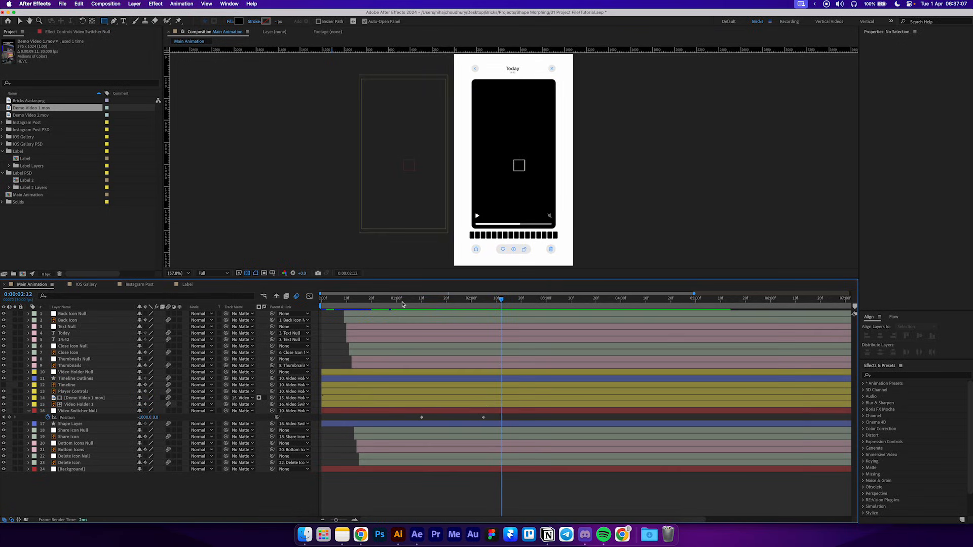
- Apply Easy Ease to the Video Switcher Null's Position keyframes and reshape its speed graph for a fast start and long slowdown
click(421, 418)
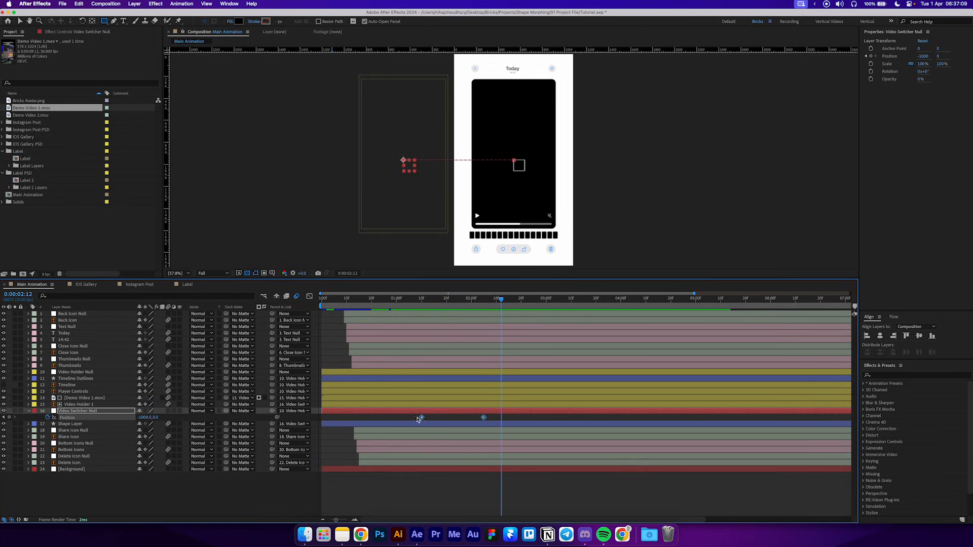
right_click(421, 418)
mouse_move(483, 515)
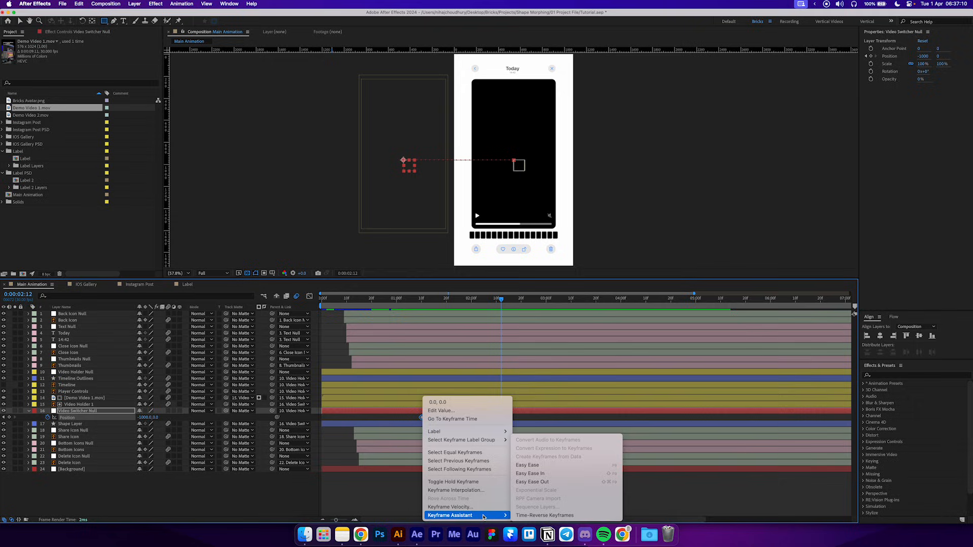
click(527, 464)
click(310, 296)
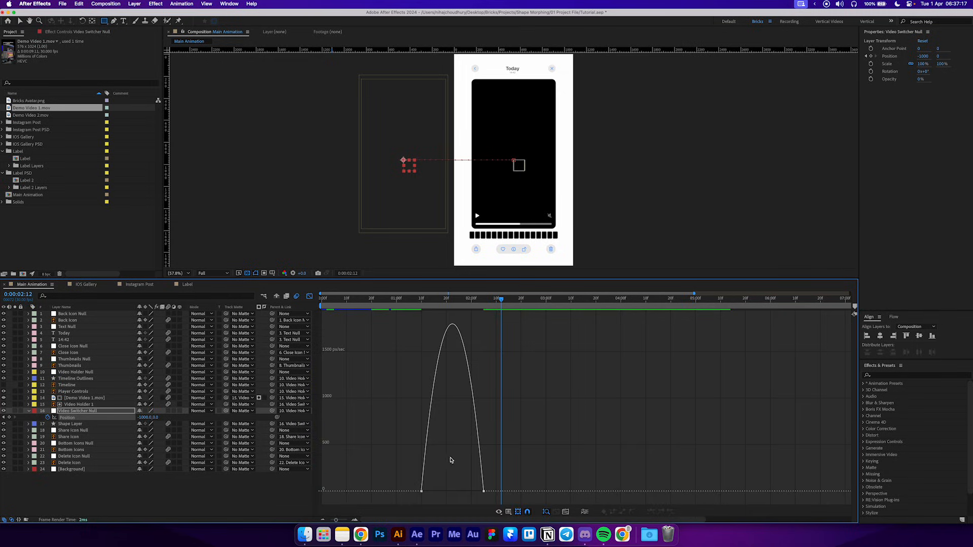
drag(492, 486, 453, 492)
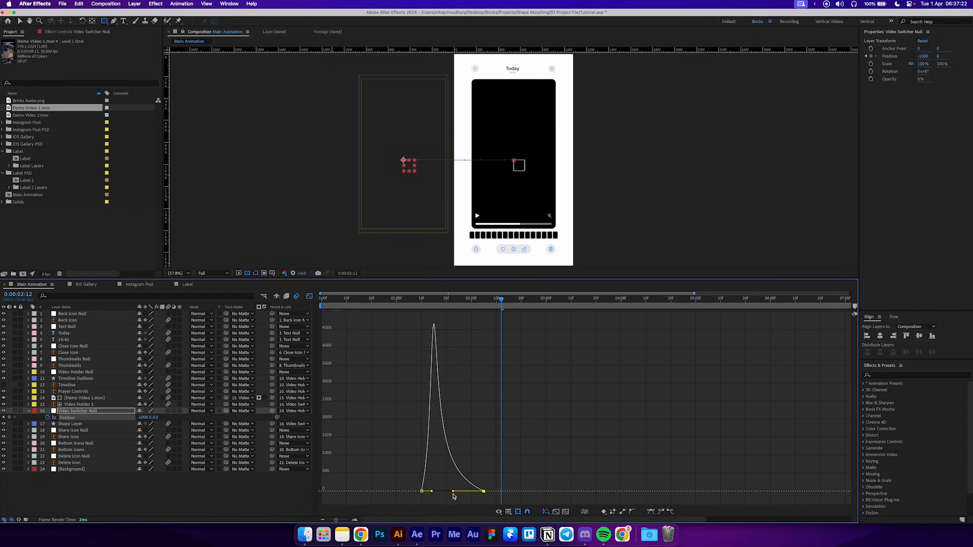
- Preview the eased video switch from 0:00:01:09 and return from the Graph Editor to the layer view
click(420, 306)
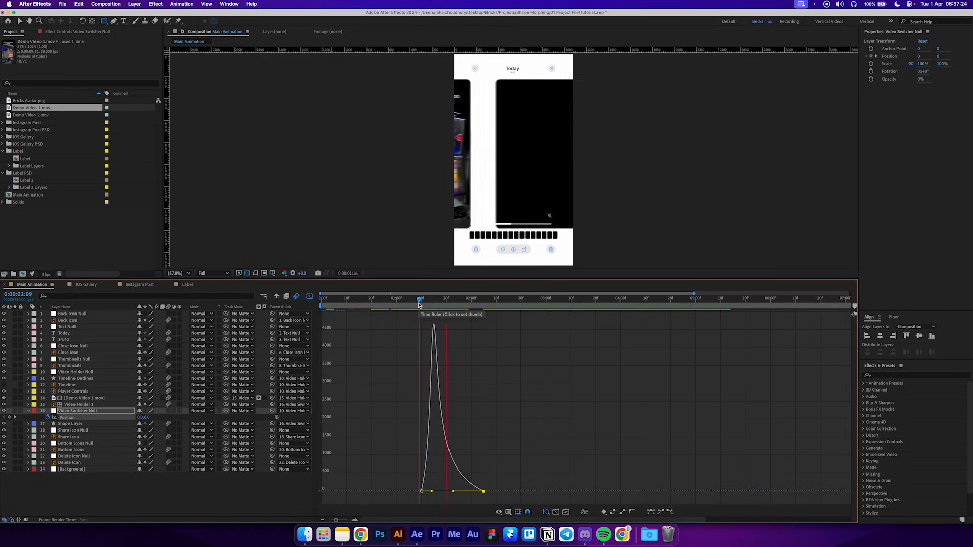
key(space)
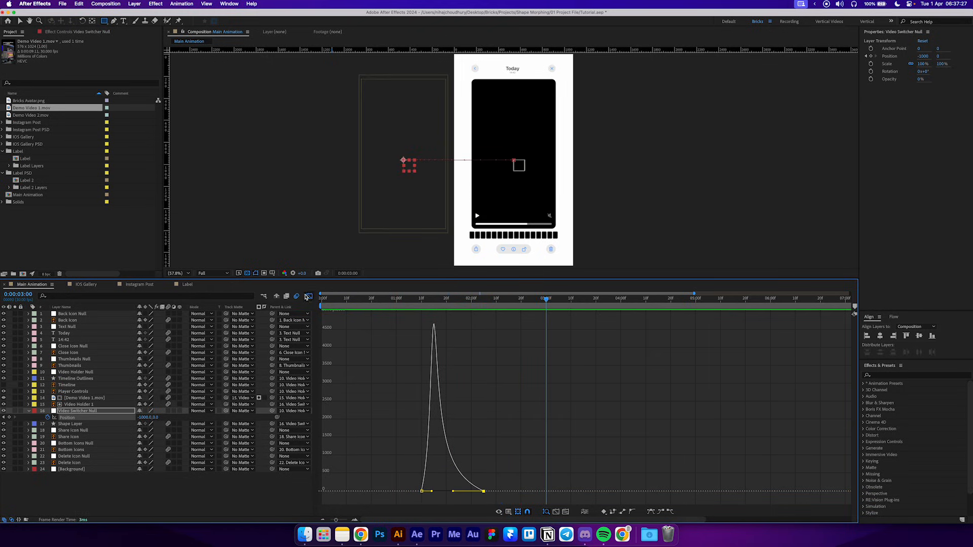
click(309, 297)
click(490, 490)
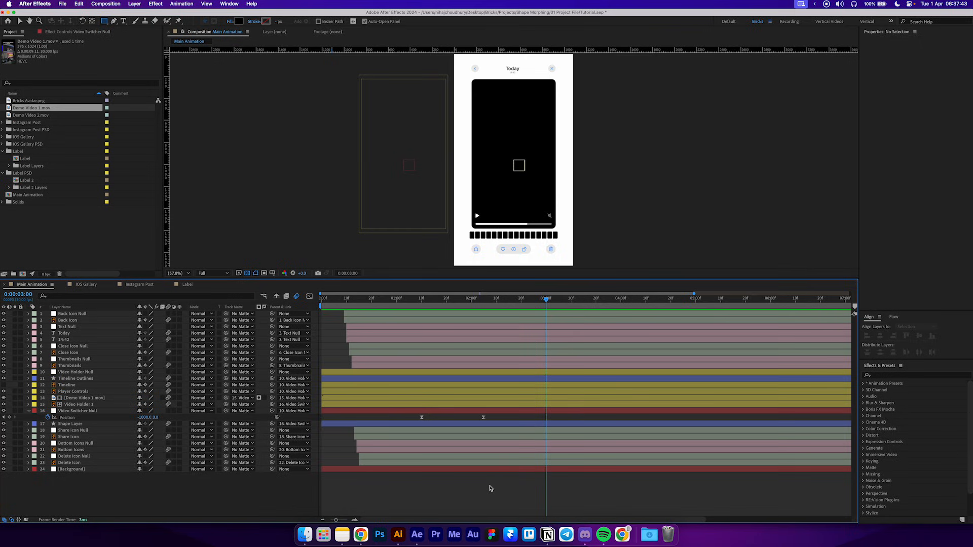
- Give the Timeline Outlines layer a Yellow label and delete the unneeded Timeline layer
click(74, 378)
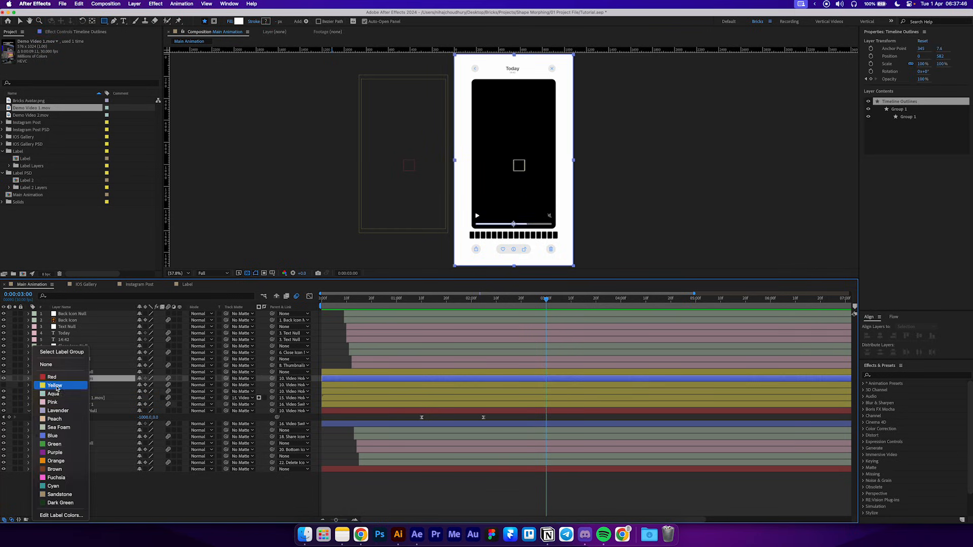
click(66, 385)
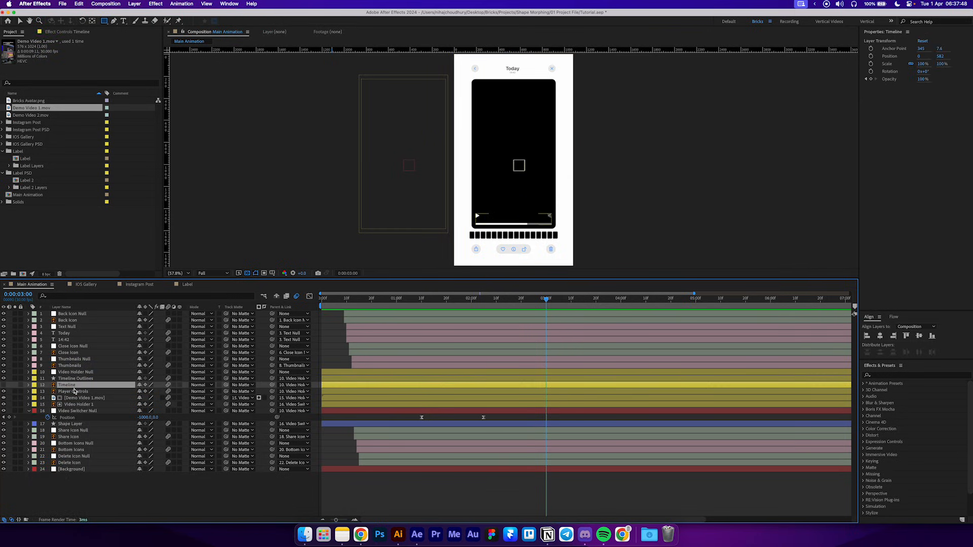
key(Delete)
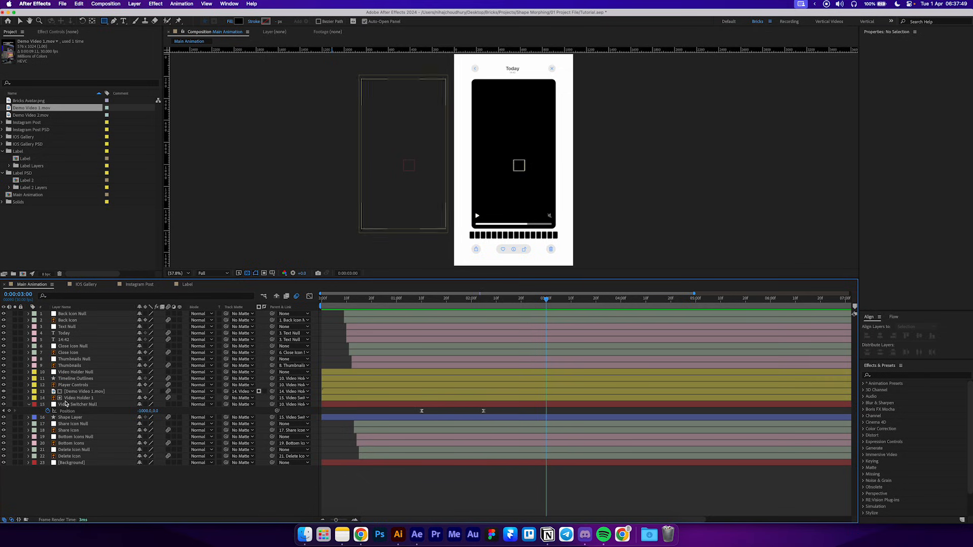
- Give the Video Switcher Null a Yellow label and collapse its properties
click(62, 405)
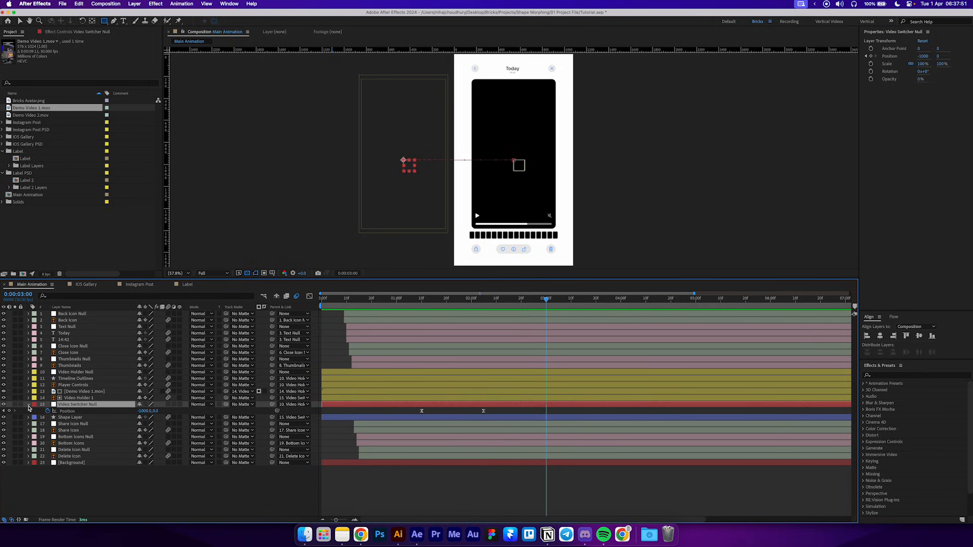
click(34, 404)
click(54, 386)
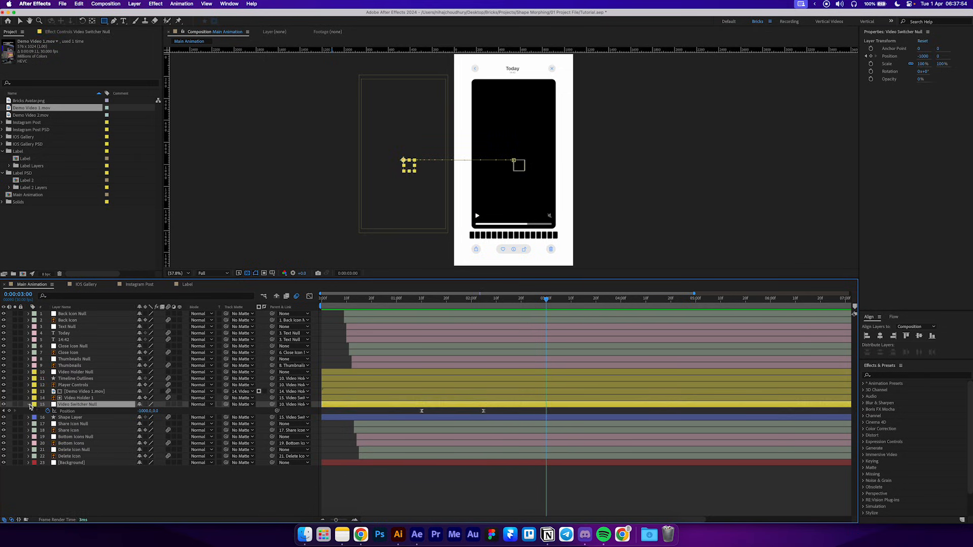
click(29, 405)
- Add Demo Video 2.mov to Main Animation directly above Shape Layer
click(76, 411)
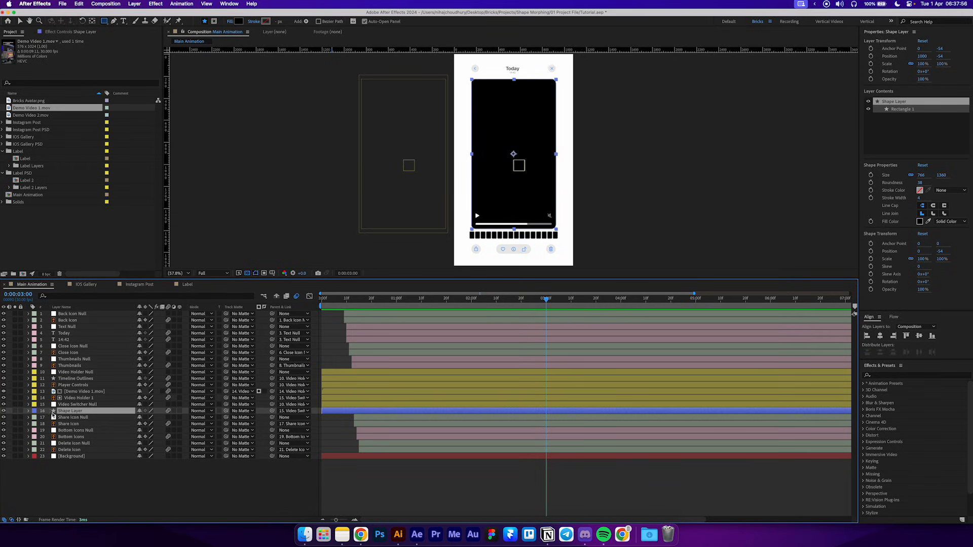
key(minus)
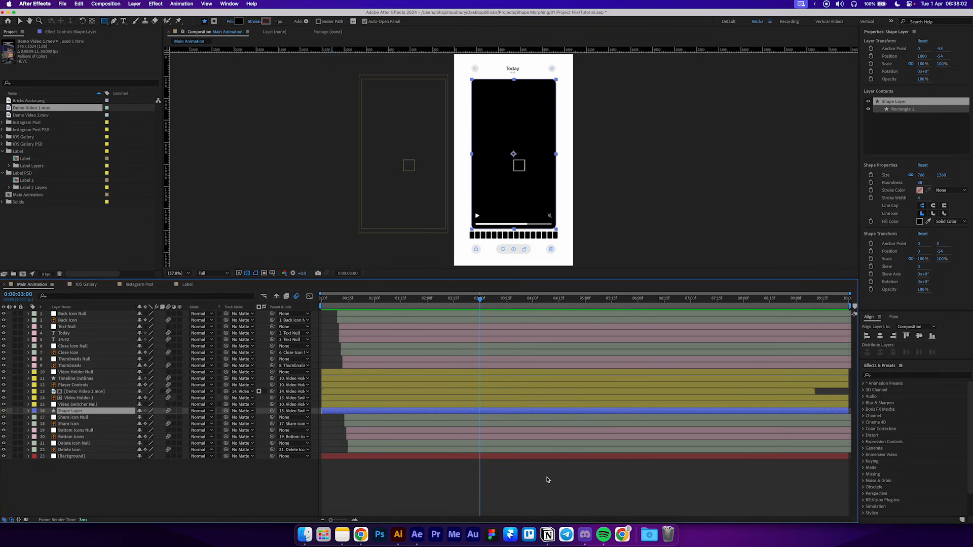
drag(43, 116, 86, 408)
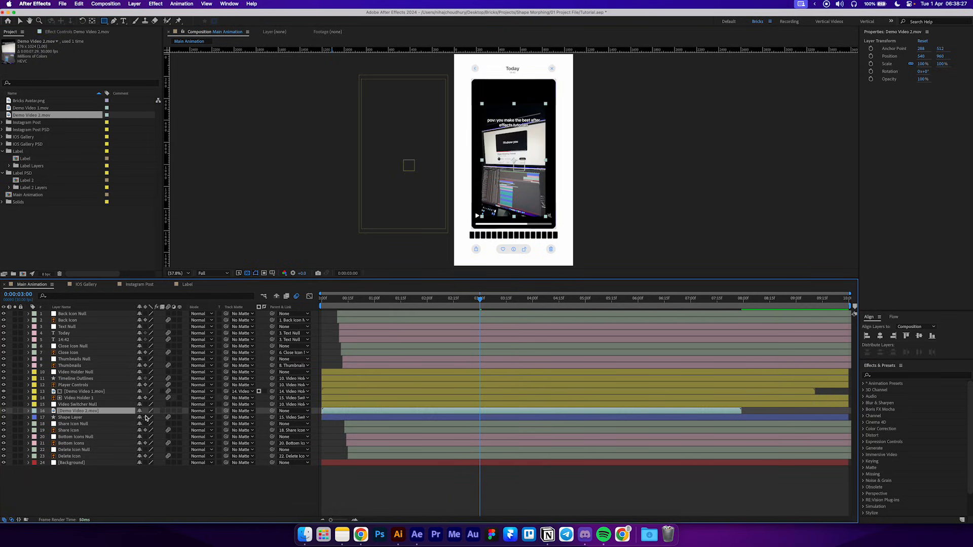
- Matte Demo Video 2.mov with Shape Layer, parent it to that layer, and turn Shape Layer's visibility back on
drag(224, 413, 101, 417)
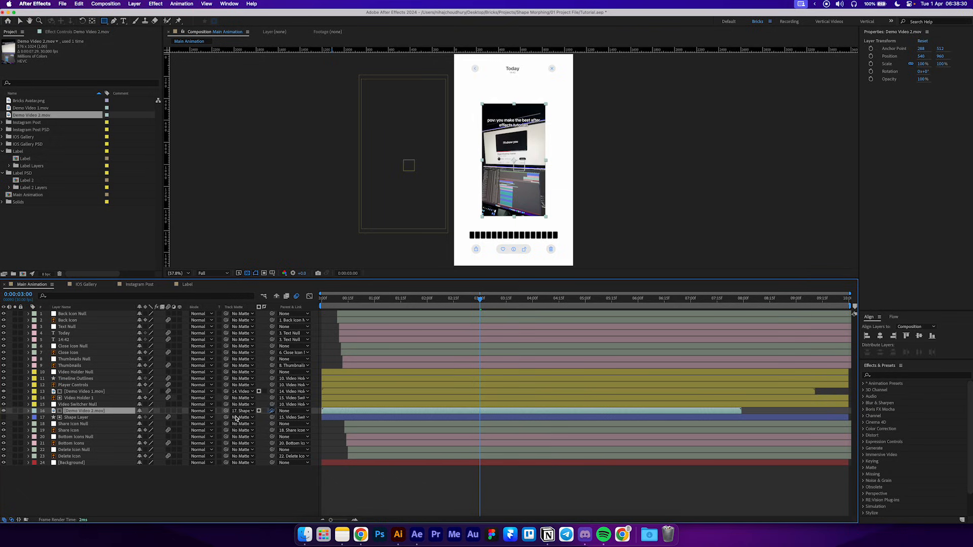
drag(272, 411, 132, 419)
click(4, 417)
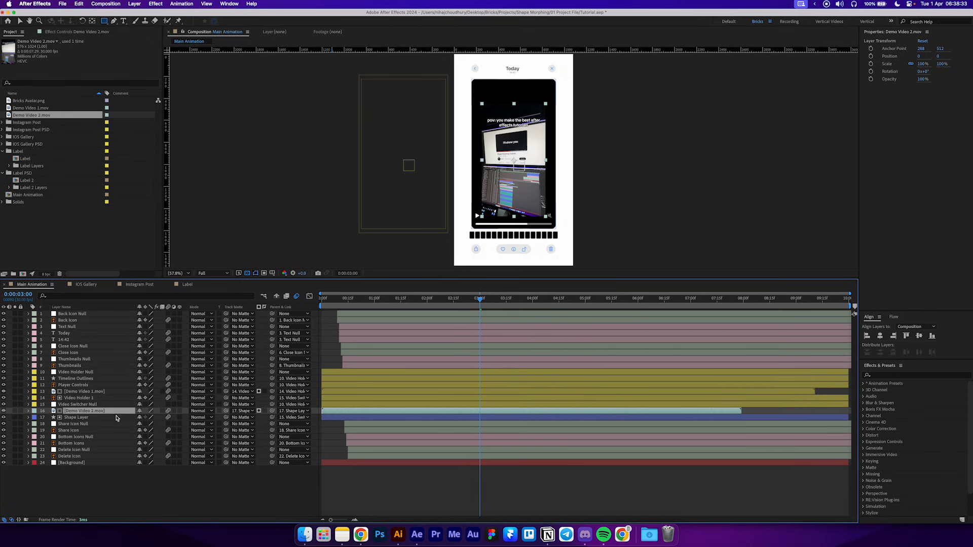
- Scale Demo Video 2.mov to 139% and nudge it slightly upward to fill the rounded video frame
key(s)
drag(147, 418, 163, 418)
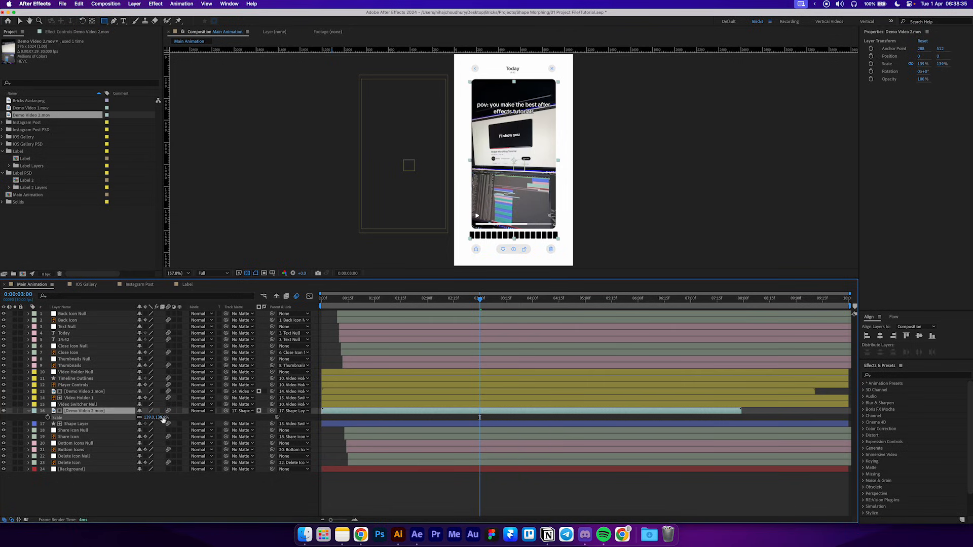
click(516, 204)
key(v)
drag(515, 204, 515, 200)
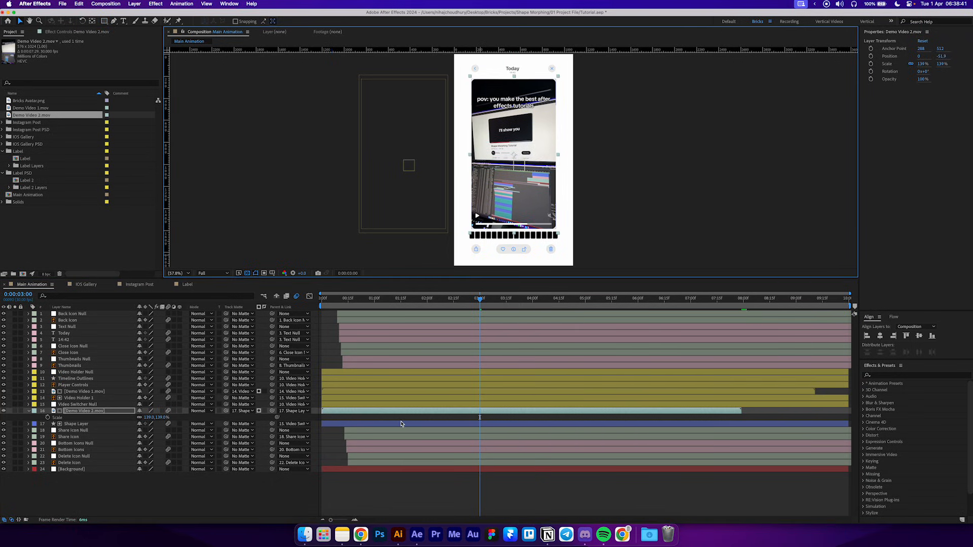
- Give Demo Video 2.mov a Yellow label, collapse it, and move the Video Switcher Null above Video Holder 1
click(35, 410)
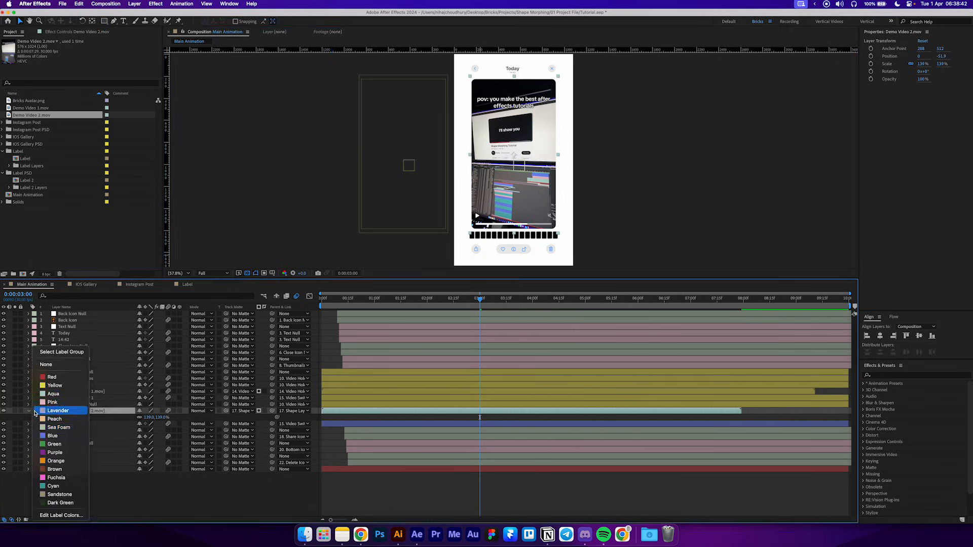
click(54, 387)
click(102, 479)
click(29, 411)
drag(81, 405, 81, 395)
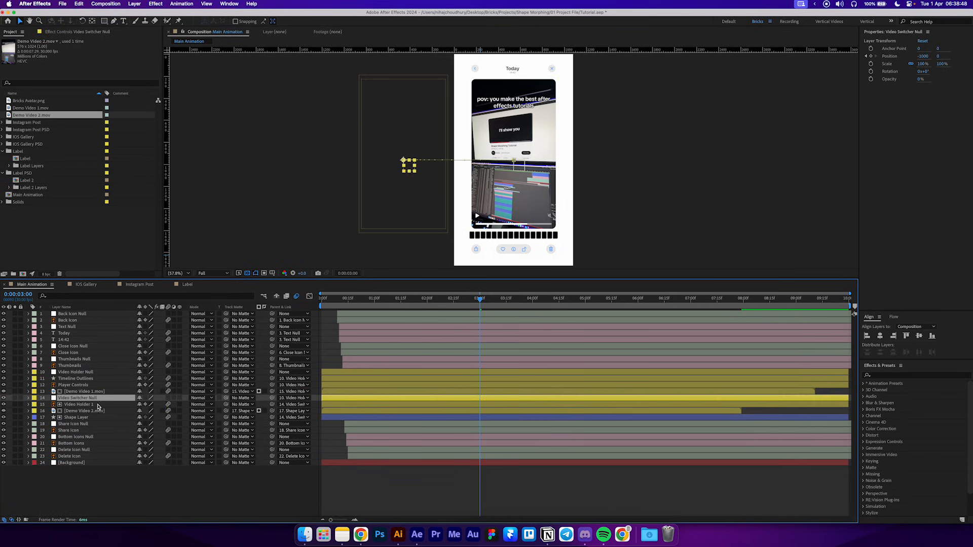
click(86, 484)
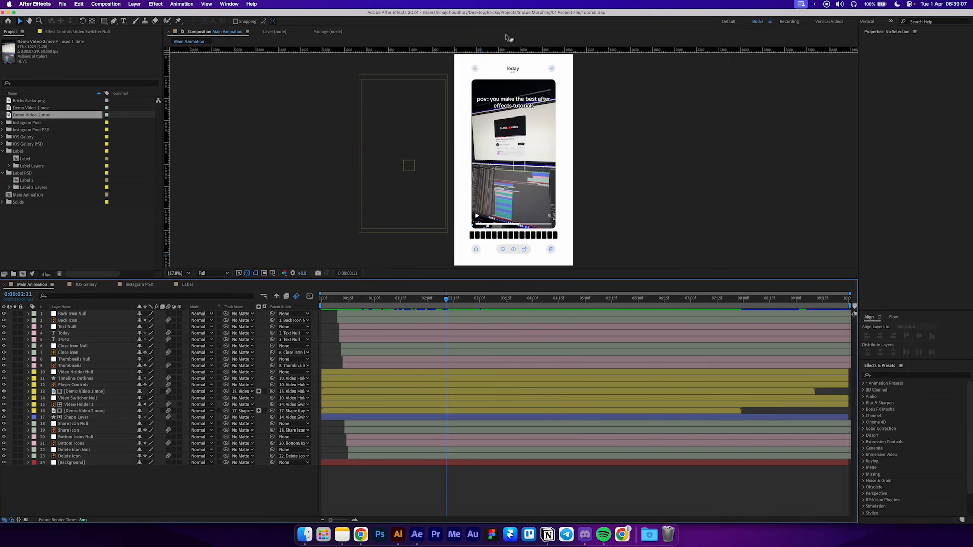
- Add Position keyframes at 0:00:02:05 to the Back Icon, Text, Close Icon, Thumbnails, Share Icon, Bottom Icons and Delete Icon nulls
mouse_move(445, 300)
mouse_down()
mouse_move(427, 300)
mouse_move(446, 307)
mouse_up()
scroll(434, 303, up, 2)
click(81, 313)
super+click(76, 326)
super+click(76, 346)
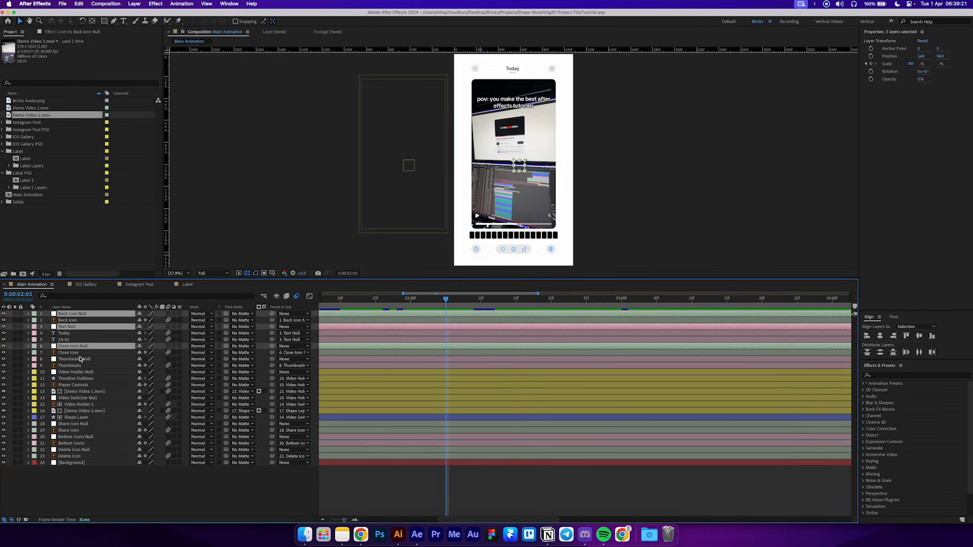
super+click(81, 359)
super+click(74, 423)
super+click(75, 436)
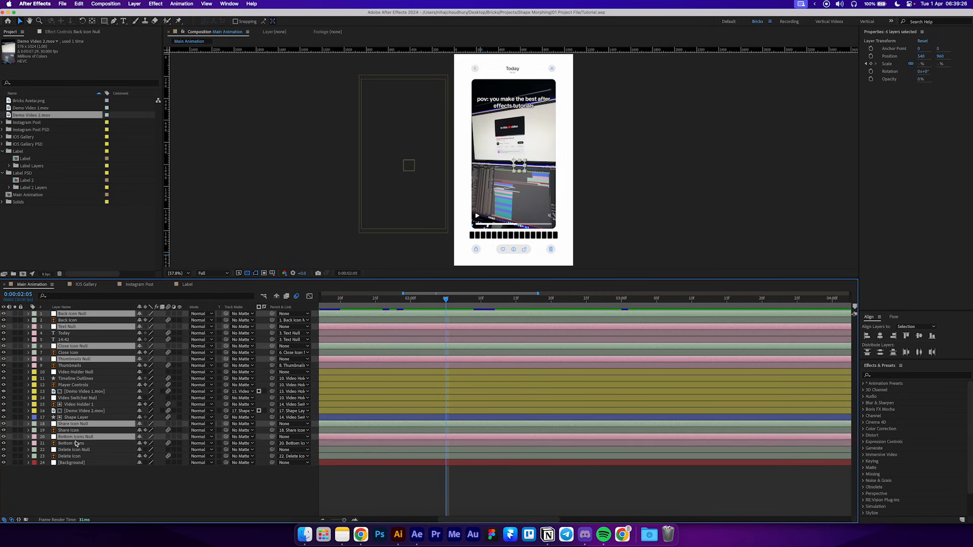
super+click(76, 450)
key(p)
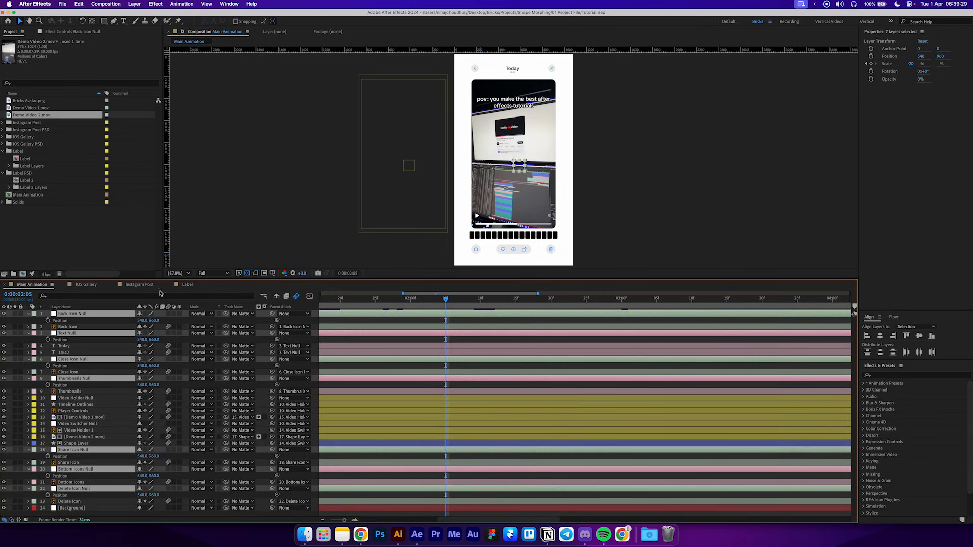
drag(161, 279, 162, 270)
key(alt+shift+p)
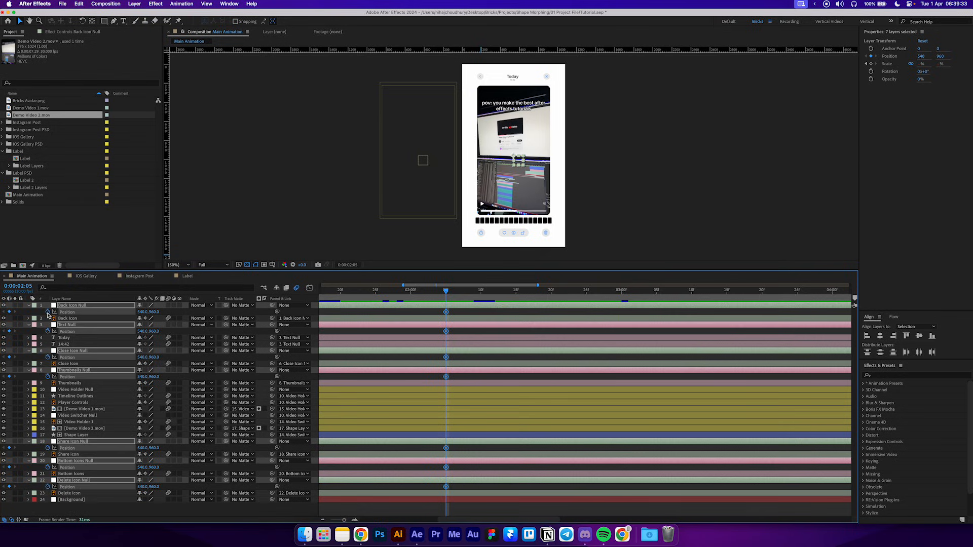
- At 0:00:02:20, set the Y position of the Back Icon, Text and Close Icon nulls to 748, moving them off the frame
drag(515, 291, 551, 296)
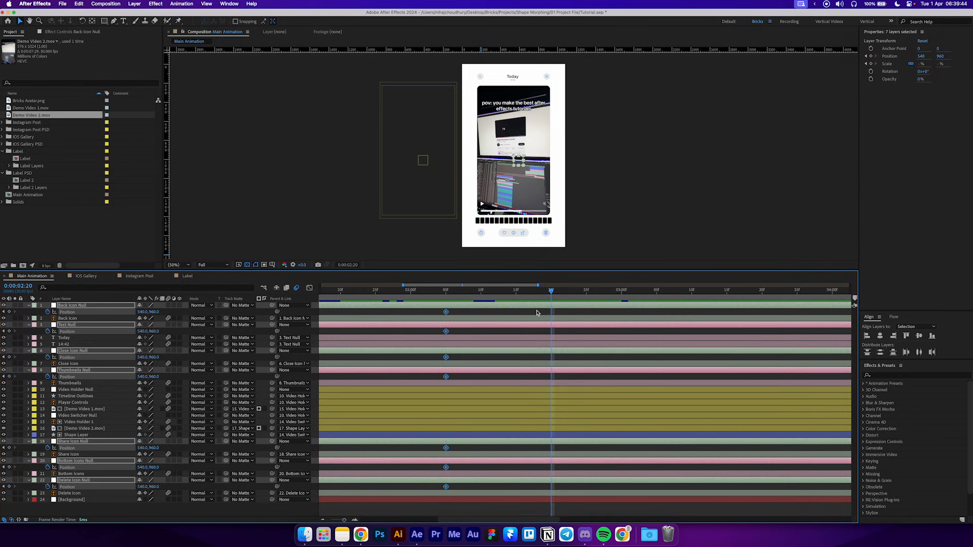
click(537, 313)
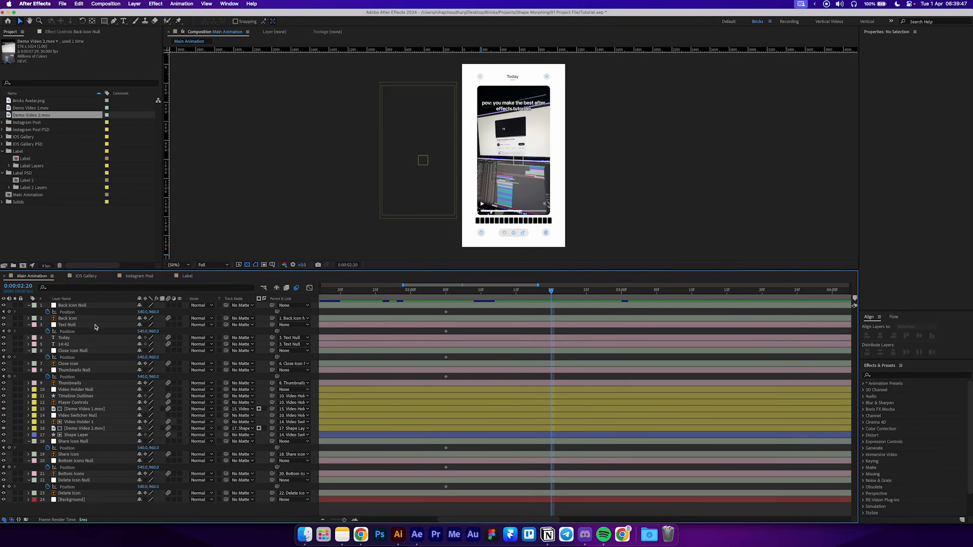
click(80, 306)
super+click(76, 326)
super+click(78, 351)
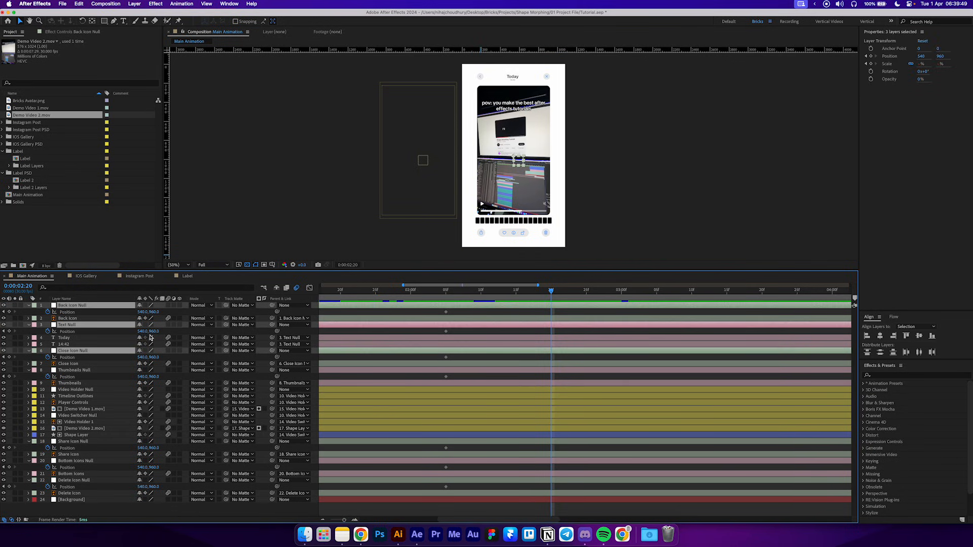
drag(151, 331, 70, 332)
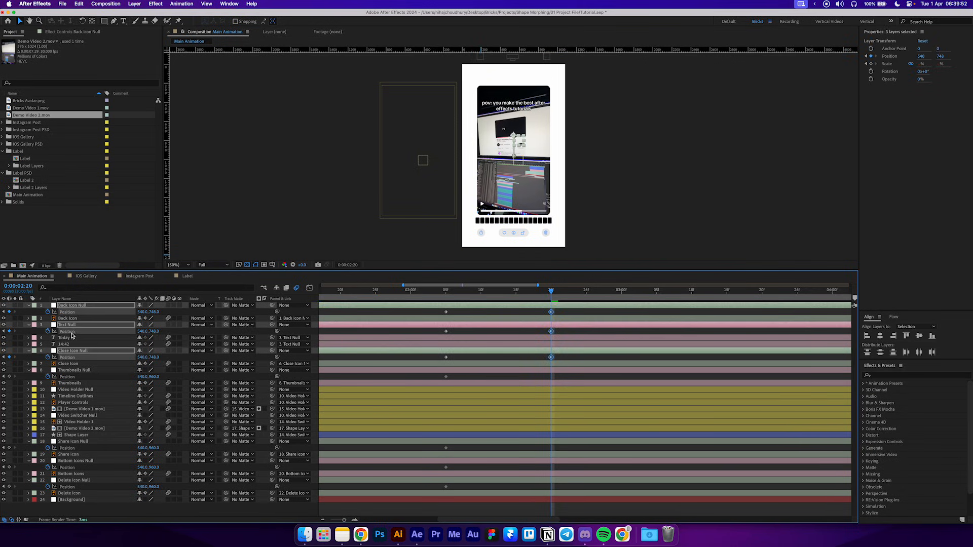
- At 0:00:02:20, set the Y position of the Thumbnails, Share Icon, Bottom Icons and Delete Icon nulls to 1301
scroll(512, 154, up, 2)
drag(508, 215, 493, 20)
drag(498, 251, 504, 210)
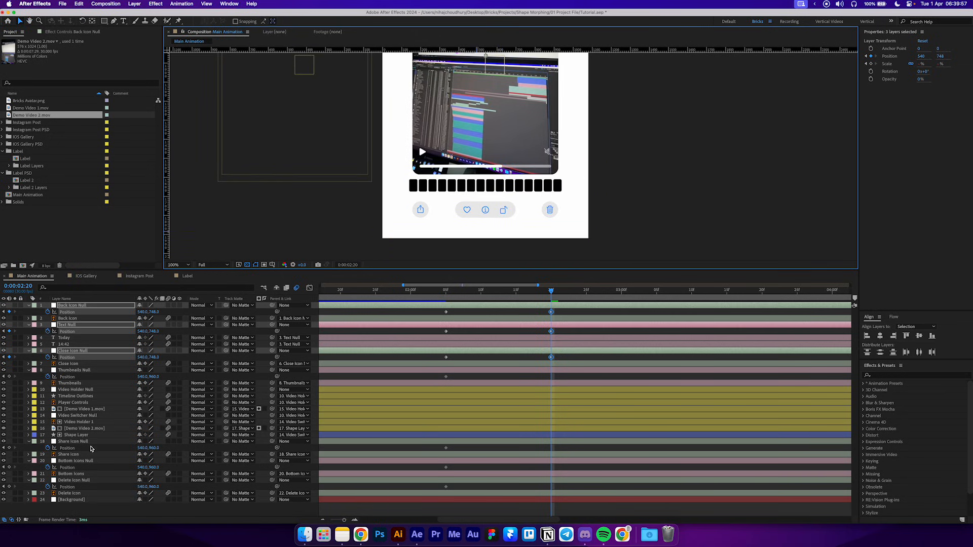
click(81, 442)
super+click(79, 370)
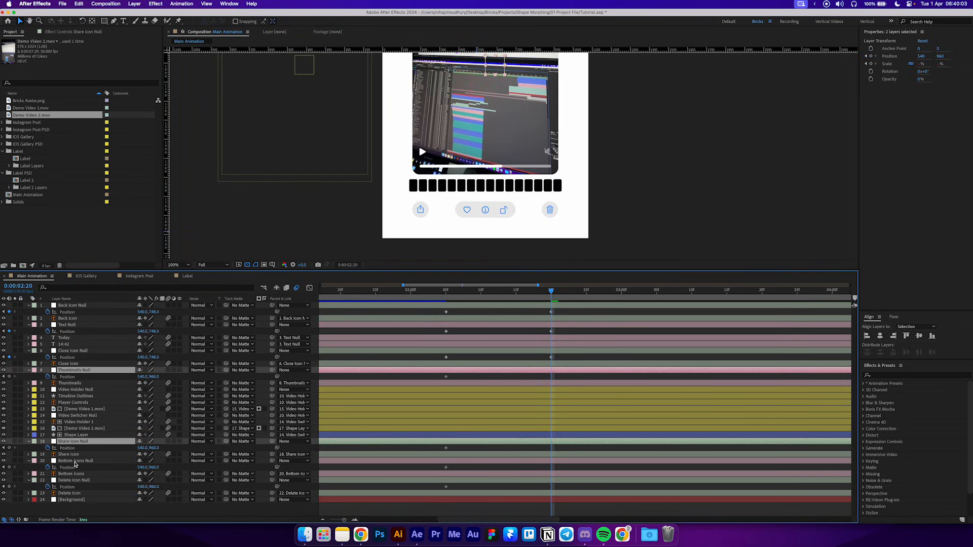
super+click(76, 462)
super+click(79, 481)
drag(155, 487, 248, 487)
key(shift+slash)
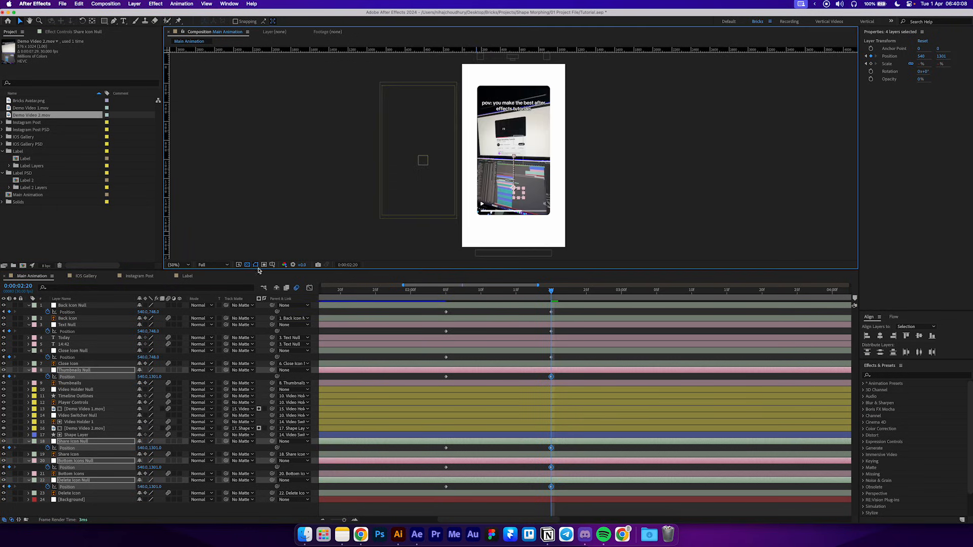
- Preview the gallery controls sliding out of the frame and adjust the timeline's height
key(space)
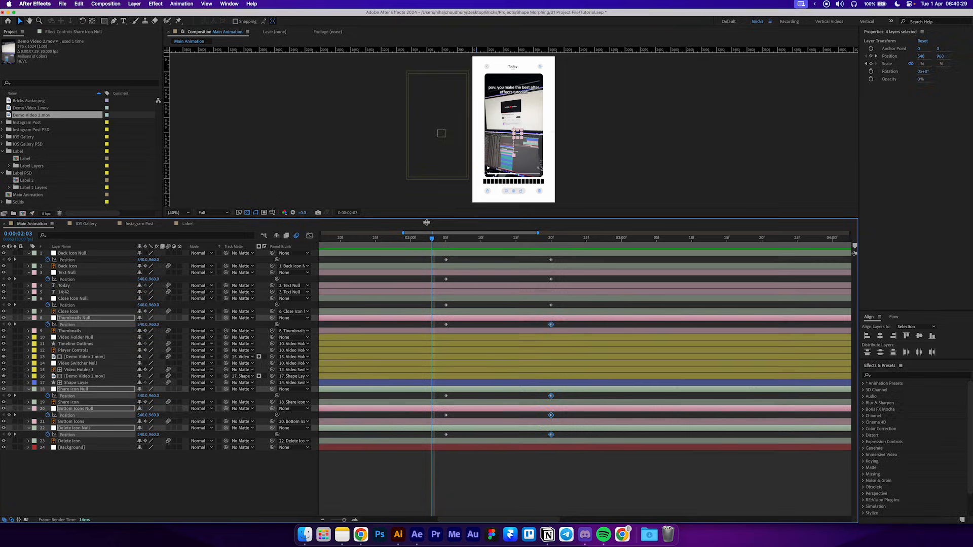
drag(427, 221, 430, 259)
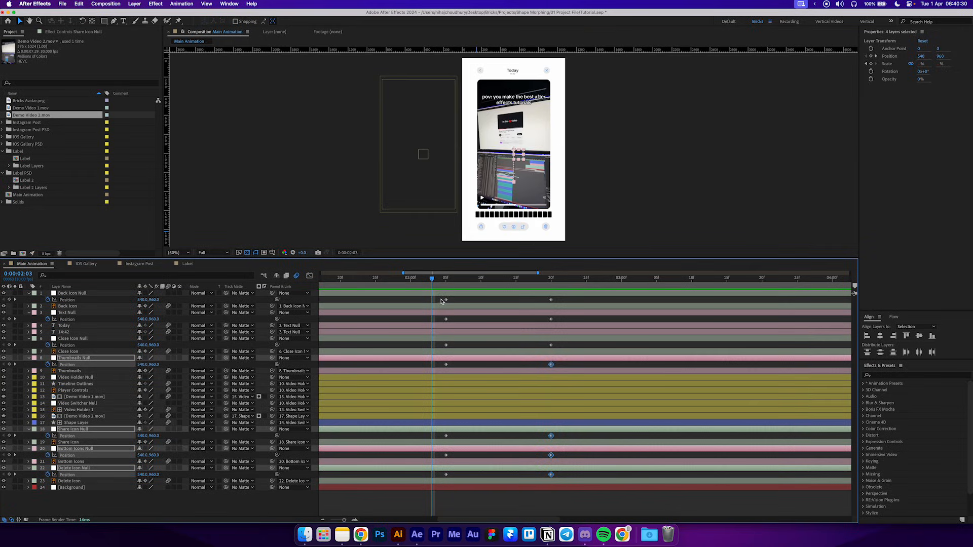
- Ease the Position keyframes of all seven control nulls and lengthen the first keyframes' outgoing influence for a slow start
drag(439, 298, 565, 489)
right_click(551, 476)
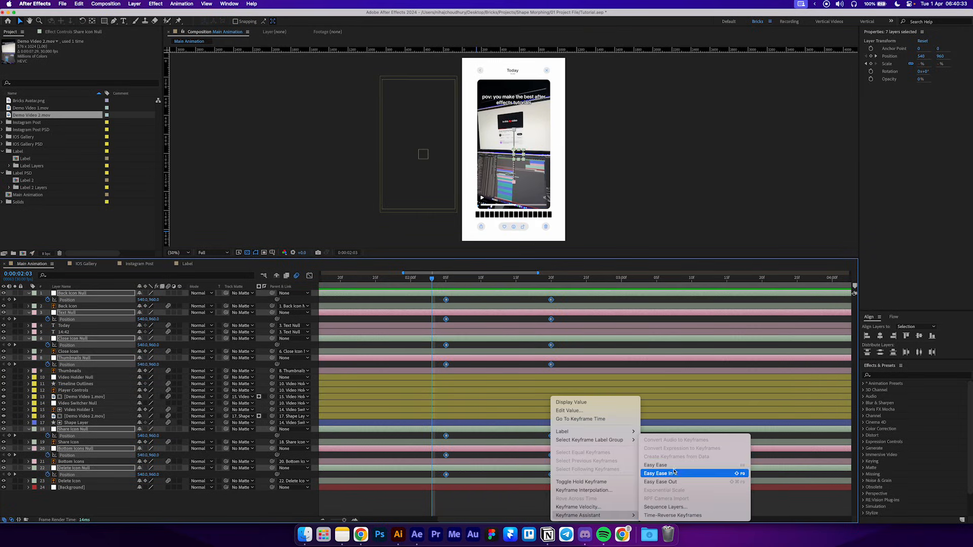
click(674, 474)
key(shift+F3)
drag(435, 487, 494, 488)
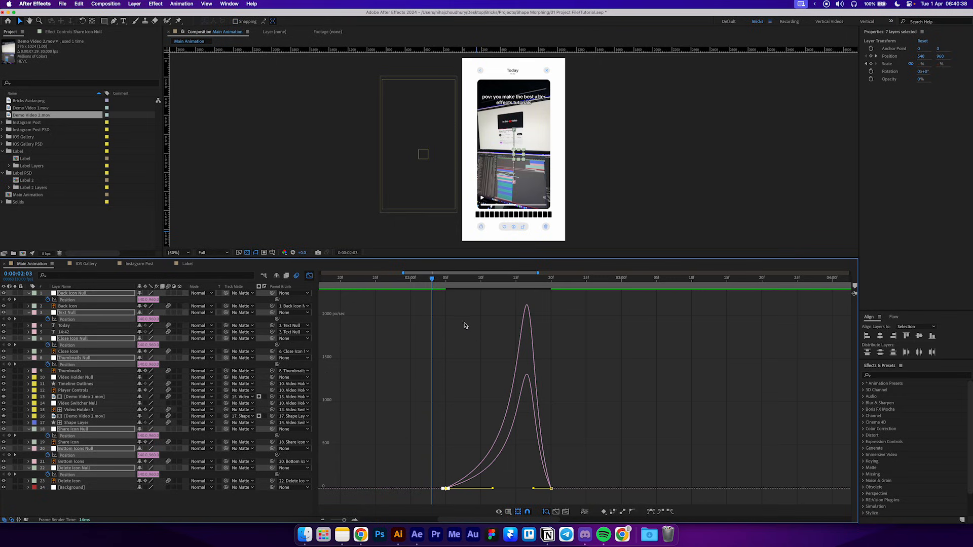
- Preview the eased exit of the gallery controls and adjust the timeline's height
click(417, 277)
drag(436, 259, 450, 399)
key(space)
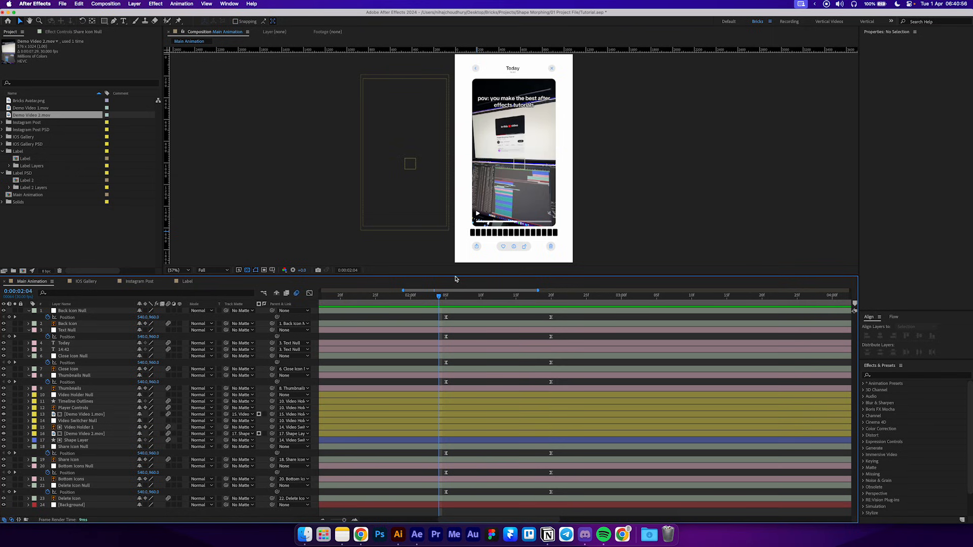
drag(455, 279, 455, 280)
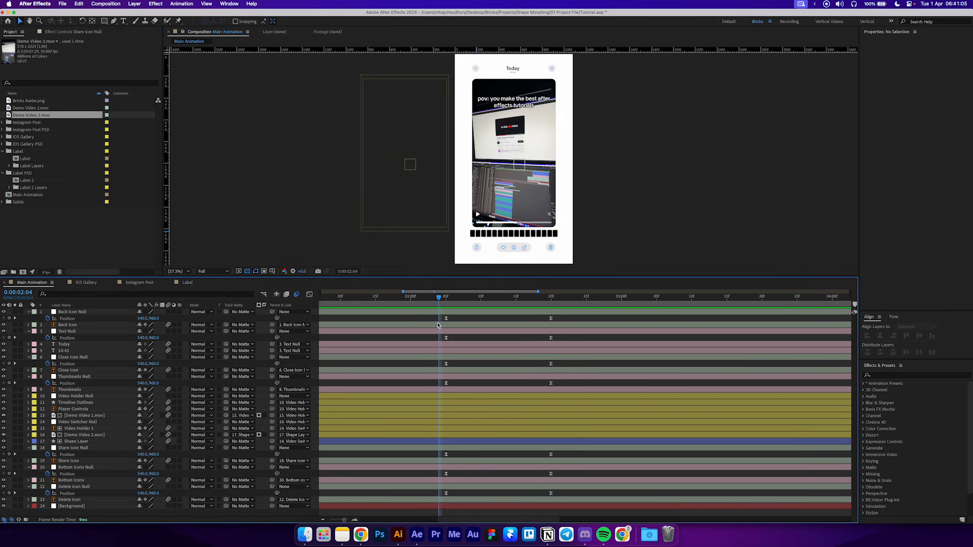
- Shift the Text Null's Position keyframes one frame later and the Close Icon Null's two frames later
drag(442, 338, 554, 340)
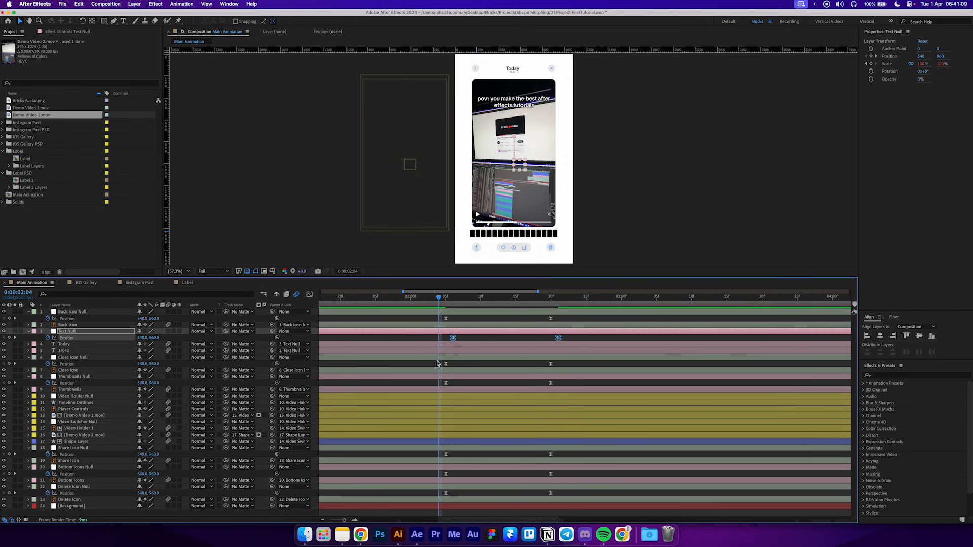
drag(438, 363, 555, 367)
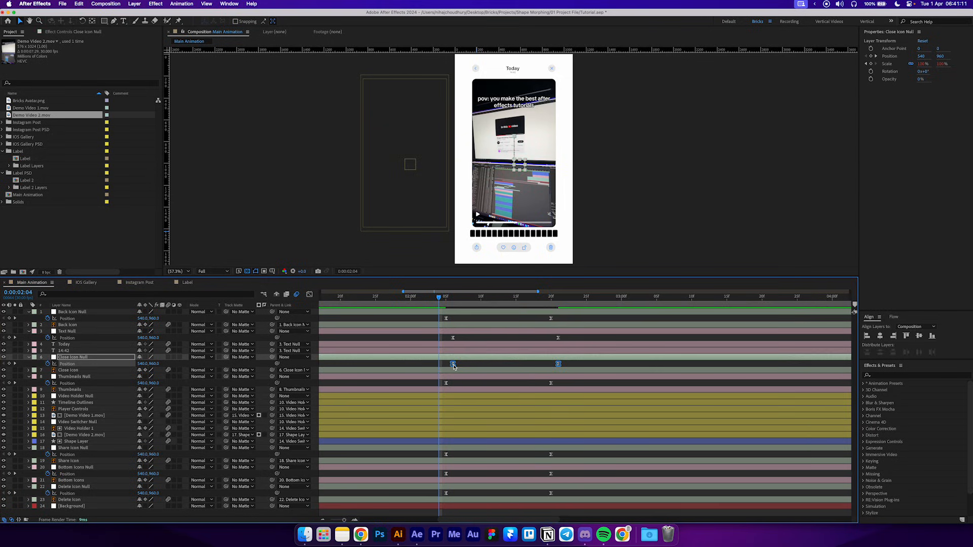
drag(454, 366, 461, 366)
click(405, 377)
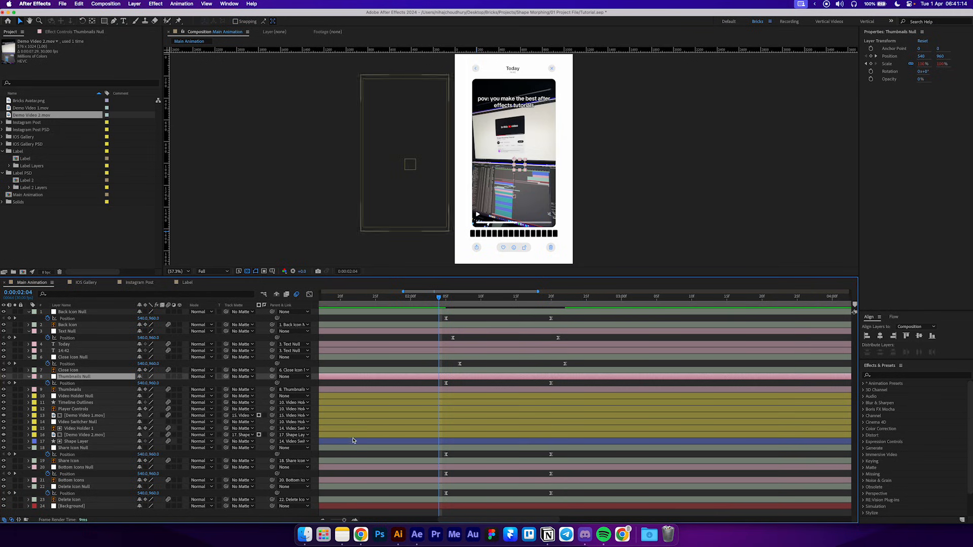
- Shift the Bottom Icons Null's Position keyframes one frame later and the Delete Icon Null's two frames later
click(69, 449)
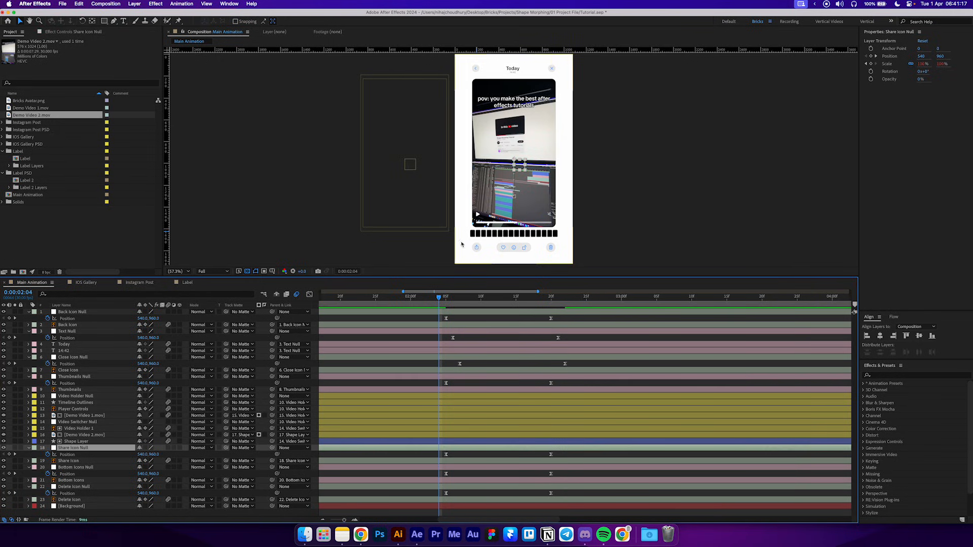
drag(441, 471, 558, 475)
drag(440, 505, 563, 491)
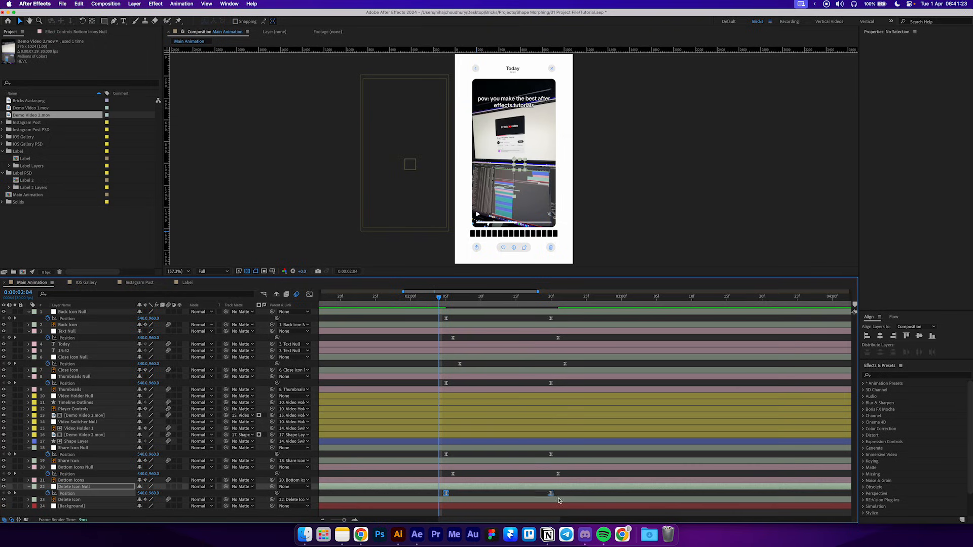
drag(454, 496, 460, 496)
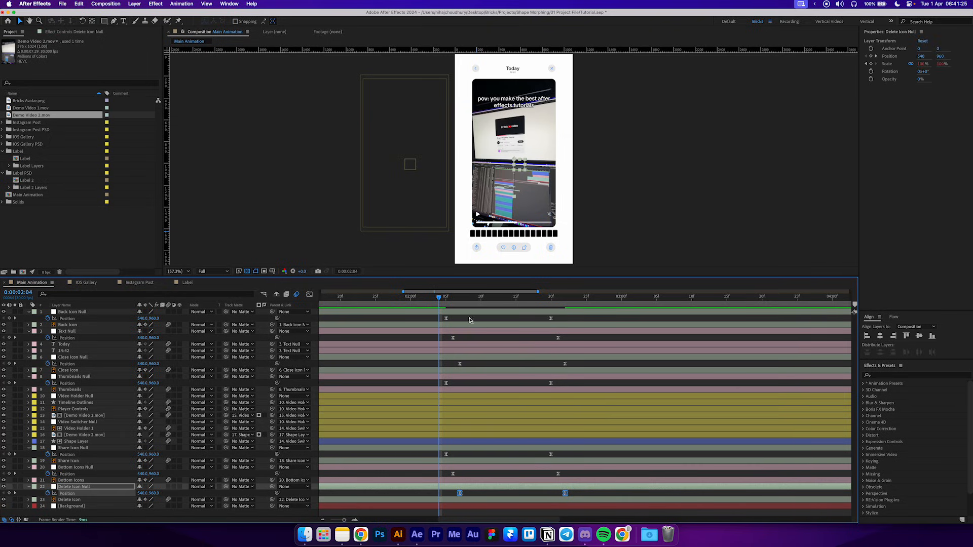
- Shift the Thumbnails Null's Position keyframes three frames later and preview the staggered exit
key(Page_Down)
key(Page_Down)
key(Page_Down)
drag(439, 387, 575, 387)
click(527, 385)
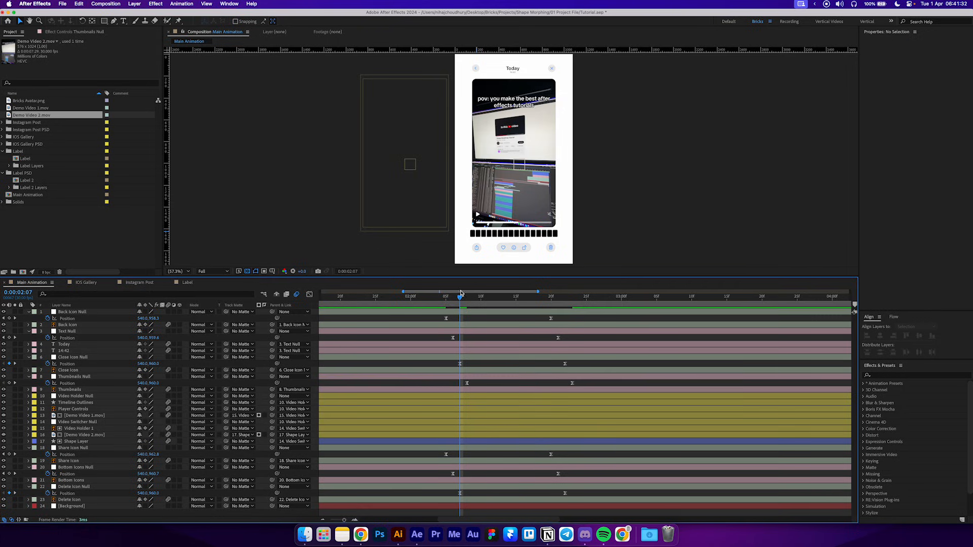
click(430, 299)
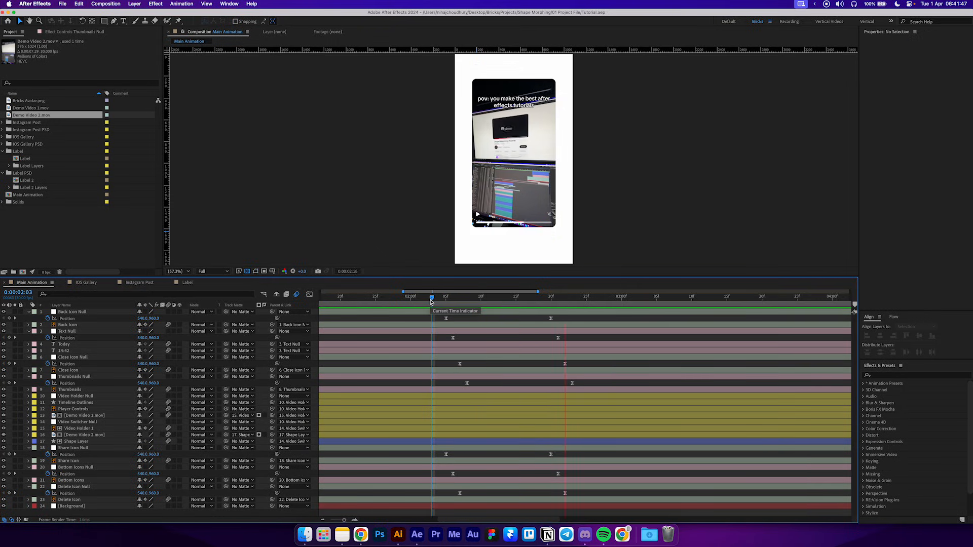
- Trim the ends of the layers from Back Icon Null through Thumbnails to 0:00:02:25
drag(431, 303, 591, 313)
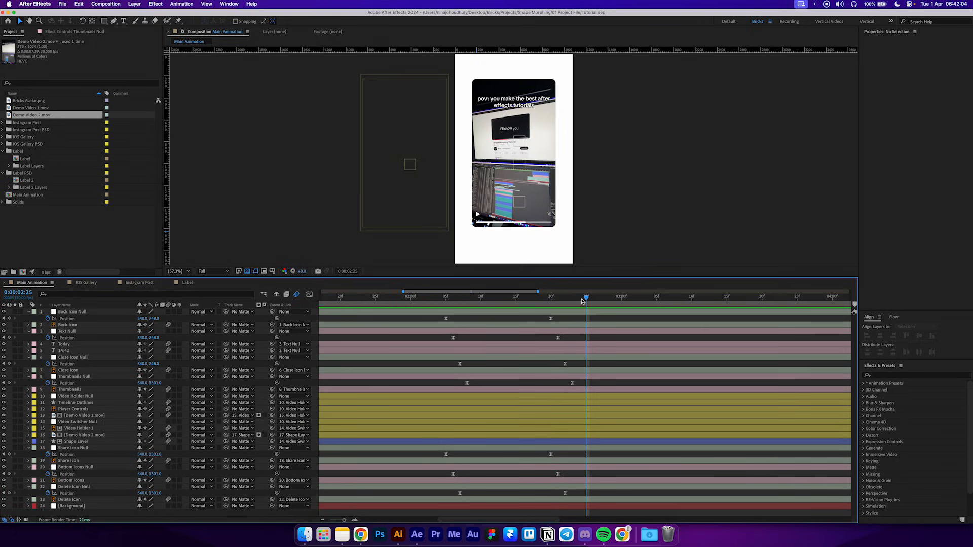
key(minus)
key(minus)
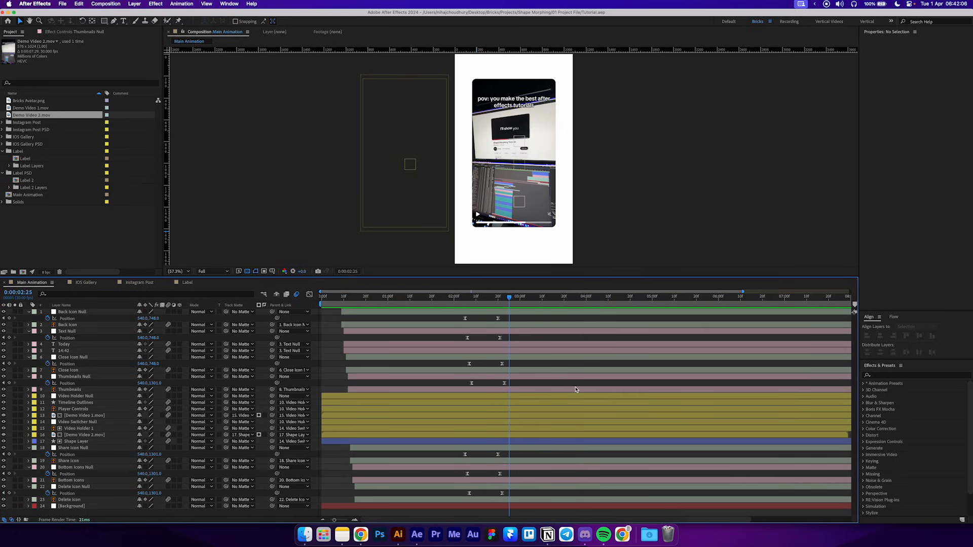
drag(525, 270, 525, 244)
click(525, 279)
shift+click(524, 356)
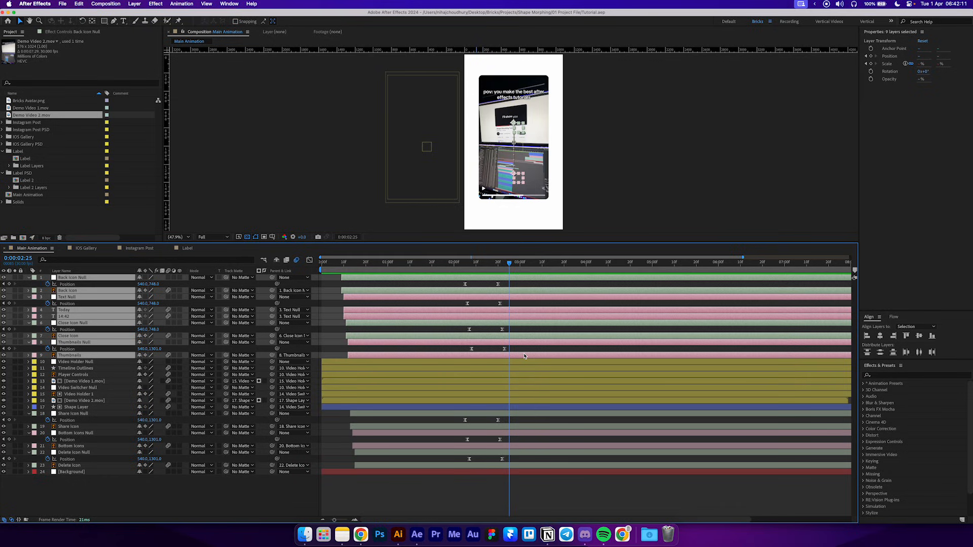
key(alt+bracketright)
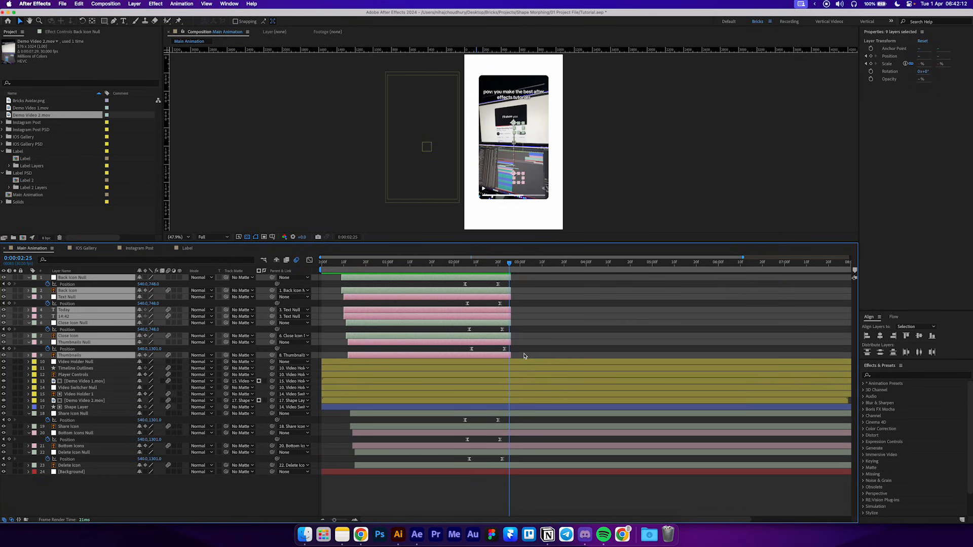
- Trim the ends of the layers from Share Icon Null through Delete Icon to 0:00:02:25
click(518, 414)
shift+click(517, 465)
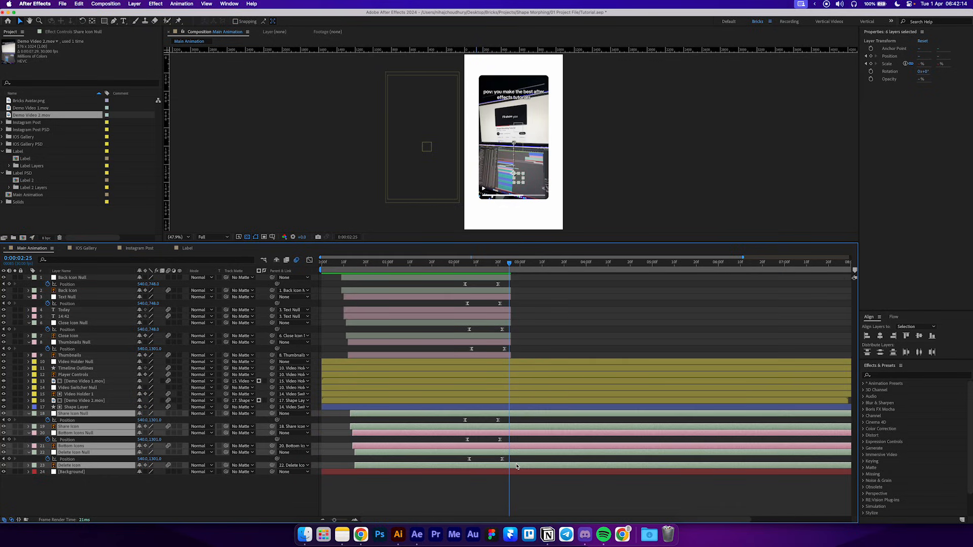
key(alt+bracketright)
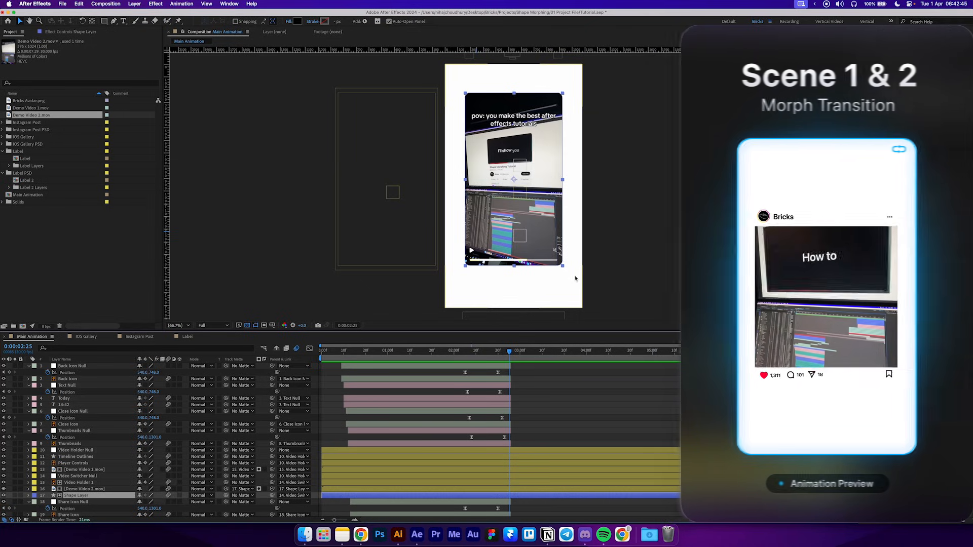
- Copy all layers of the Instagram Post composition and paste them into Main Animation above the Video Holder Null
click(138, 336)
key(ctrl+a)
click(35, 337)
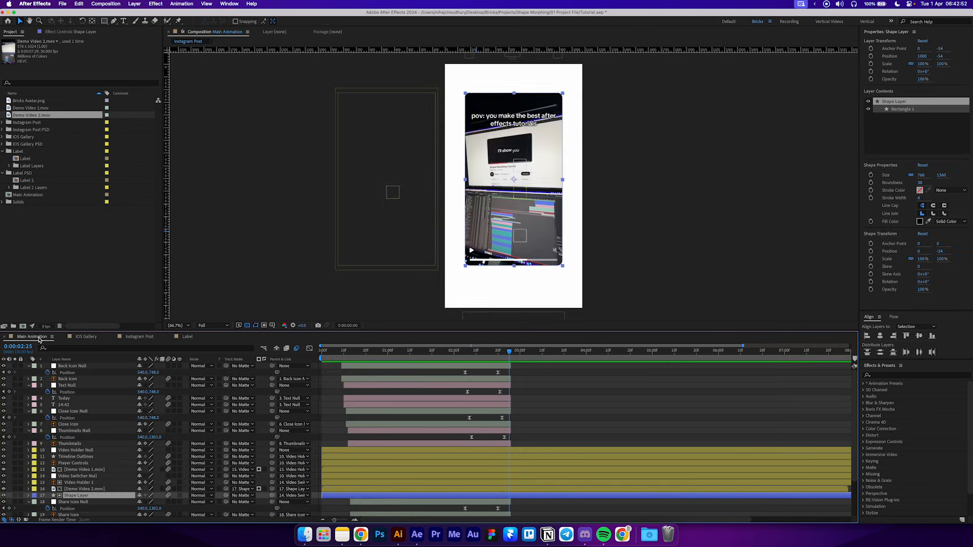
scroll(538, 465, down, 1)
click(522, 446)
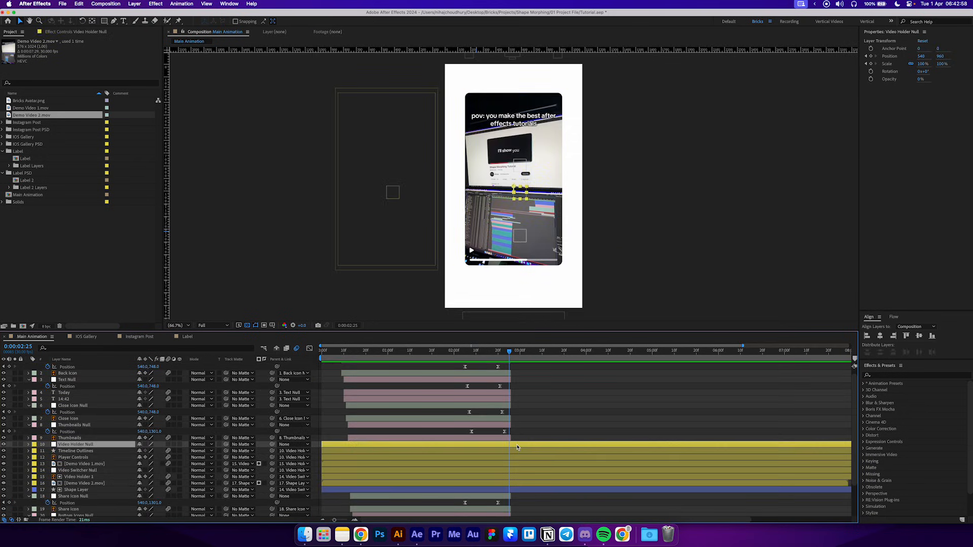
key(ctrl+v)
scroll(521, 436, down, 2)
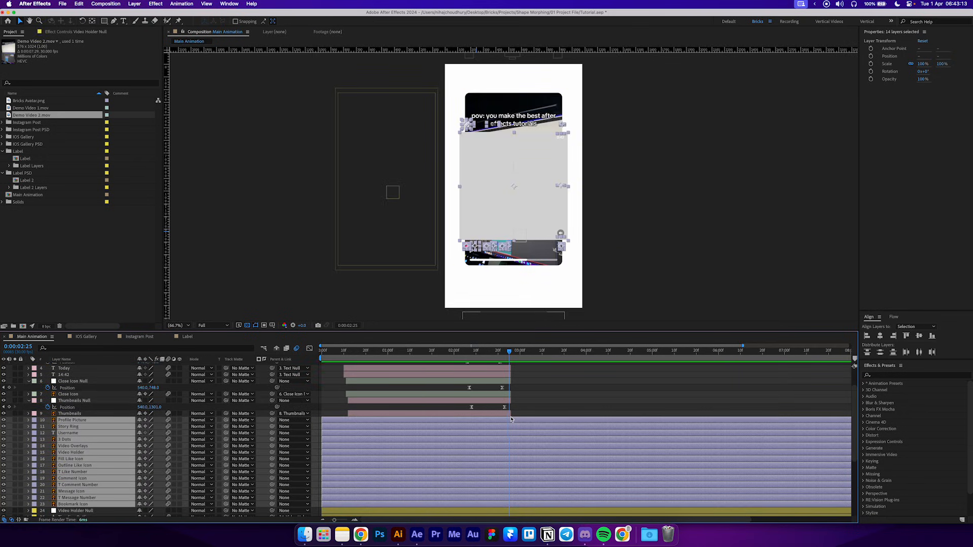
- Move the pasted Instagram post layers to start at 0:00:02:25 and enlarge the timeline area
scroll(511, 419, up, 4)
key([)
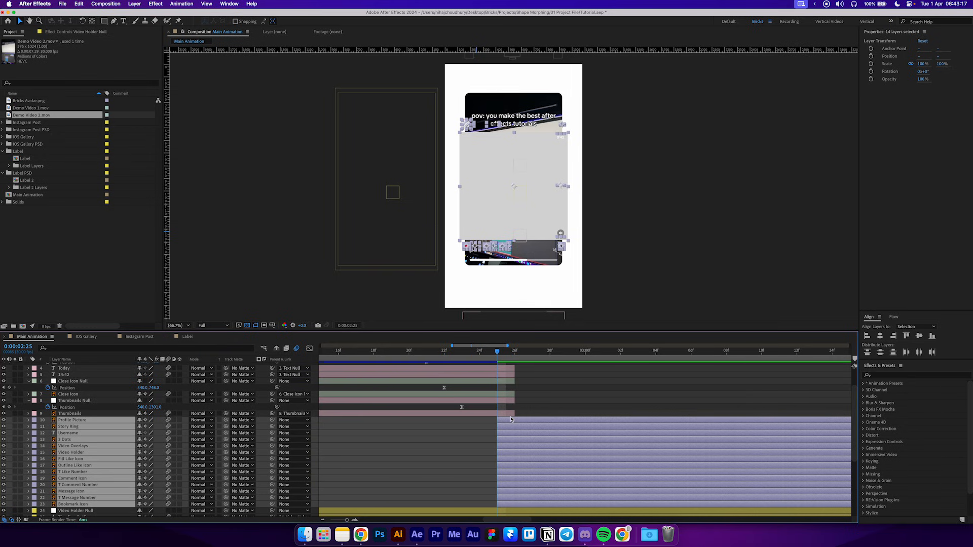
scroll(510, 419, down, 4)
drag(524, 330, 524, 267)
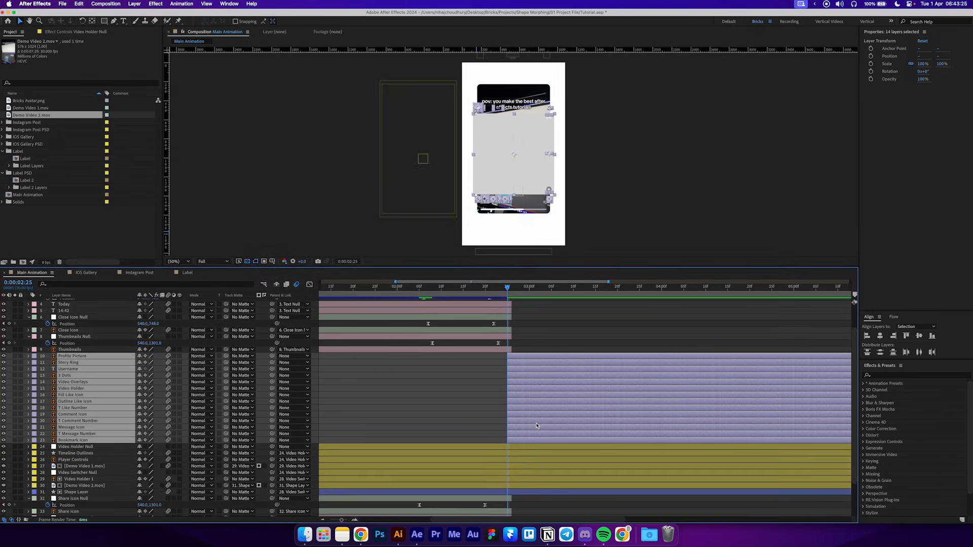
- At 0:00:02:20, add Size, Position and Roundness keyframes to Rectangle Path 1 of the Shape Layer
scroll(529, 458, down, 3)
click(529, 456)
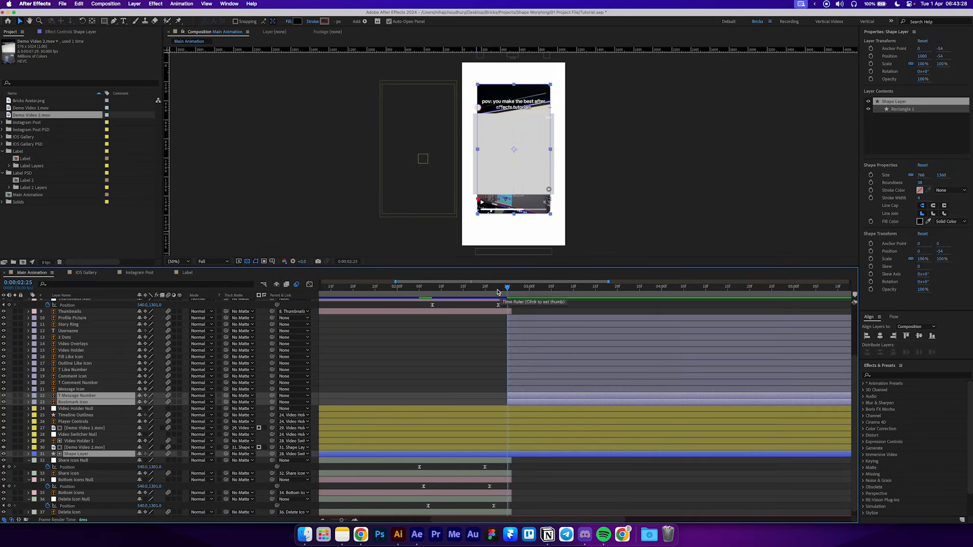
drag(507, 287, 485, 287)
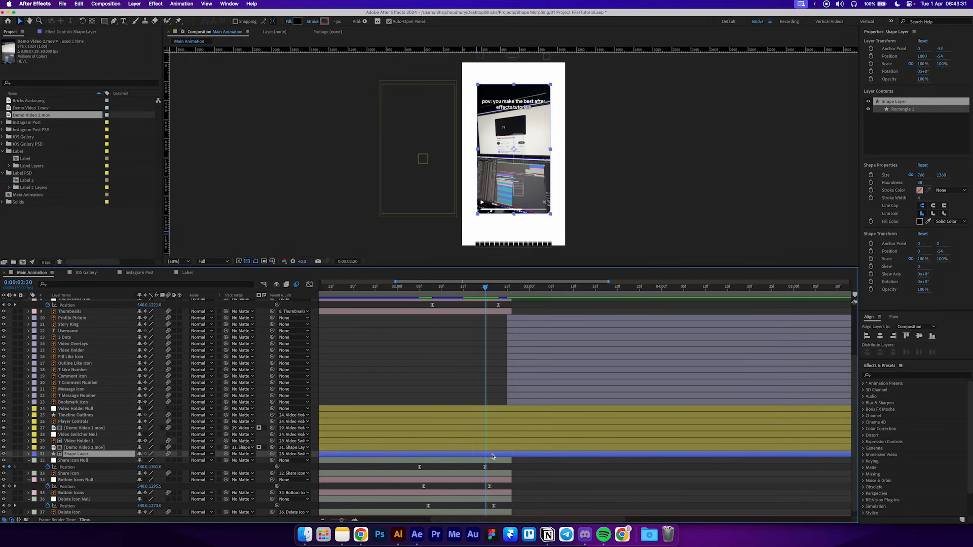
click(29, 454)
scroll(56, 474, up, 3)
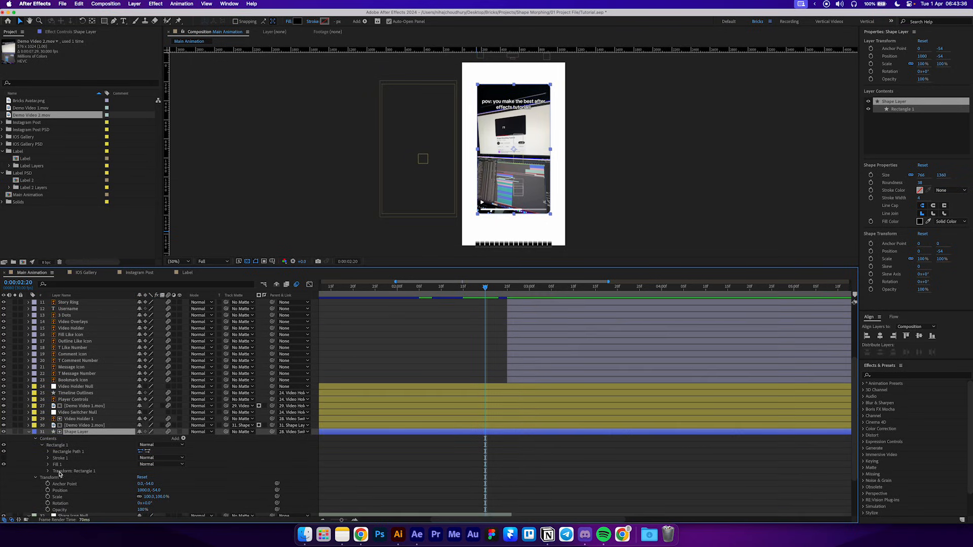
click(48, 452)
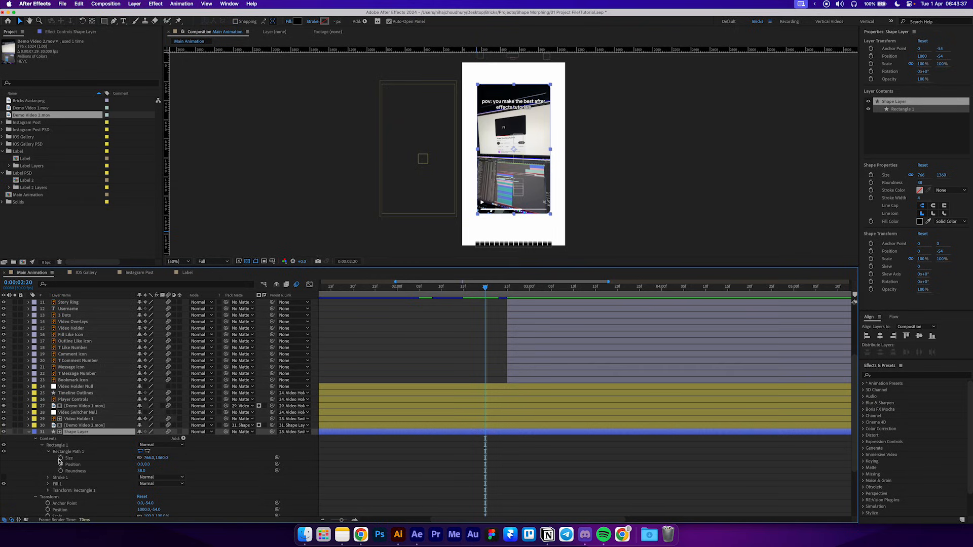
drag(61, 458, 62, 474)
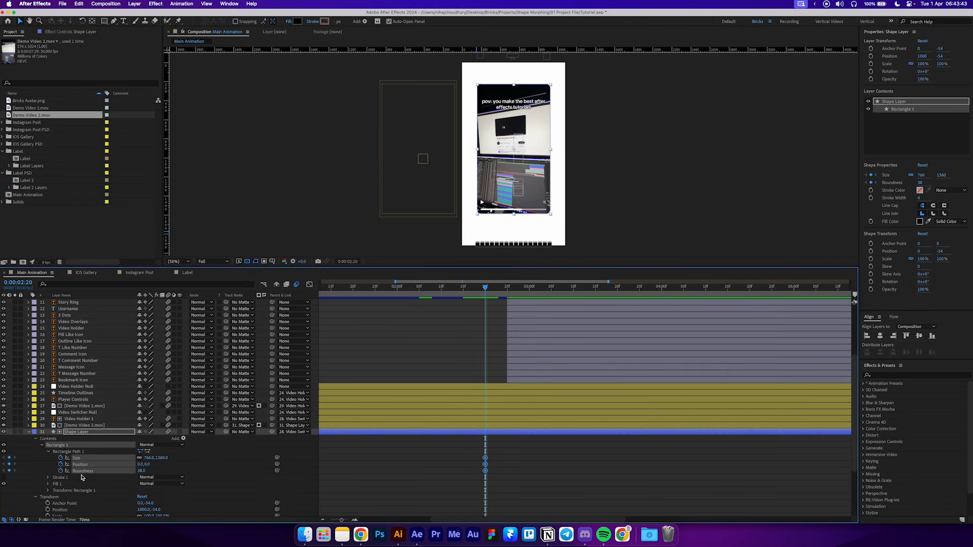
- At 0:00:02:26, set the Size of Rectangle Path 1 to 851 by 825 to match the post's video area
drag(485, 288, 511, 291)
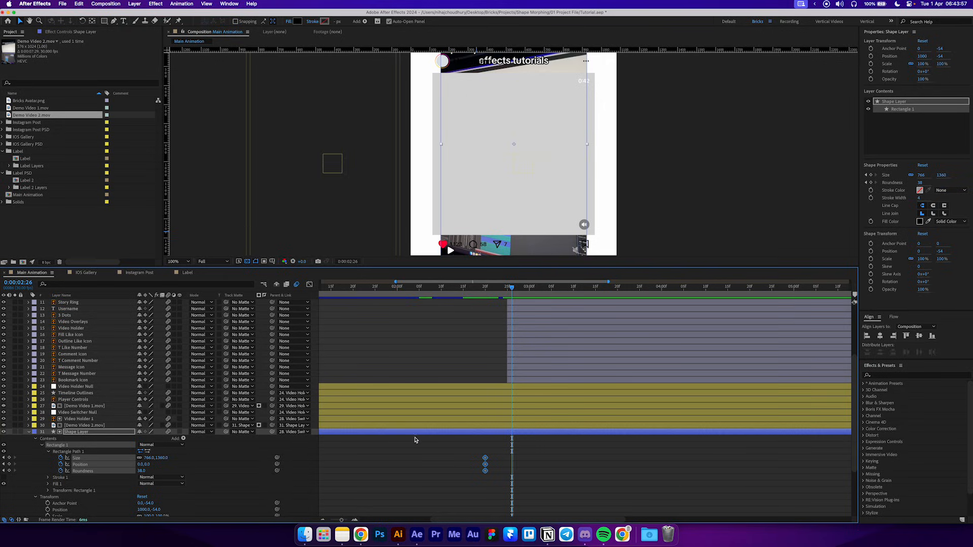
click(397, 446)
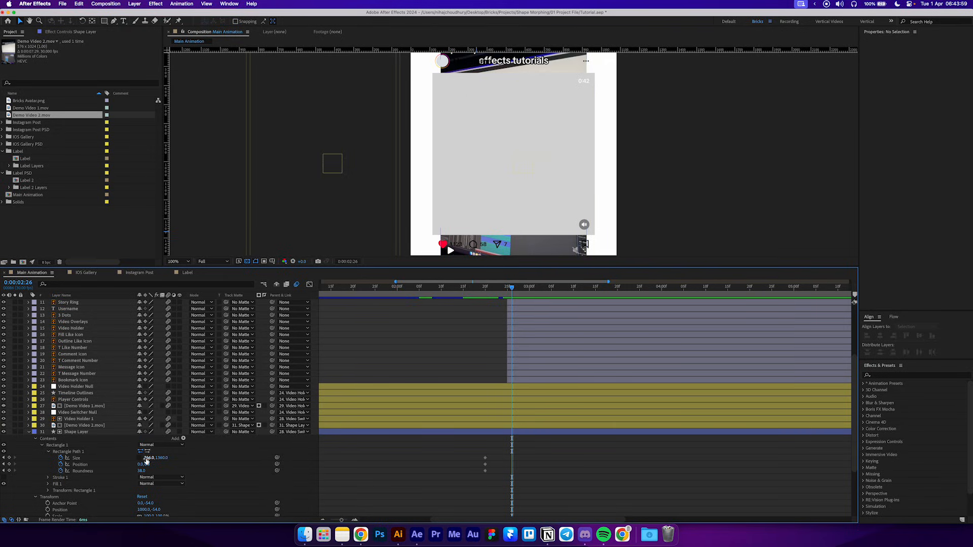
drag(146, 459, 180, 458)
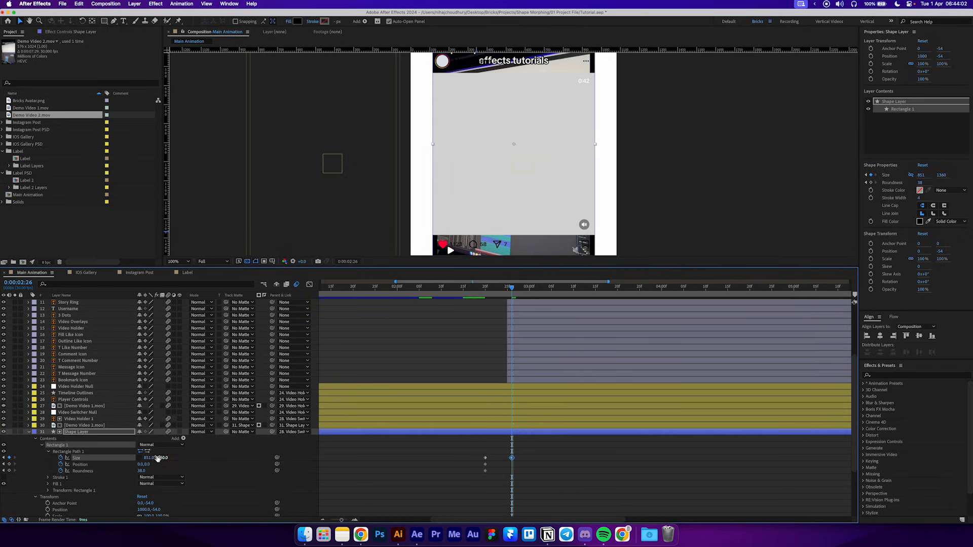
drag(276, 448, 4, 451)
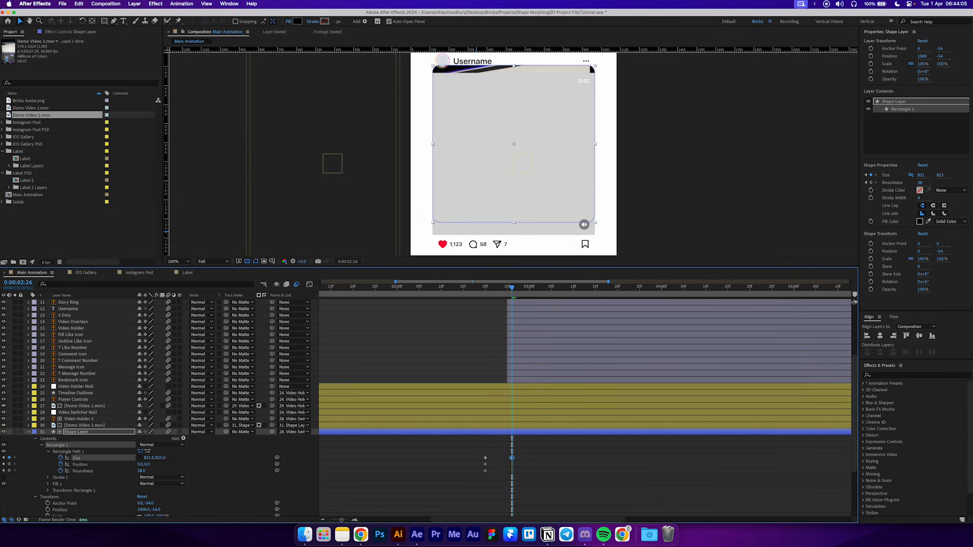
- Try to move the rectangle down in the viewer to align it with the post's grey video placeholder
key(comma)
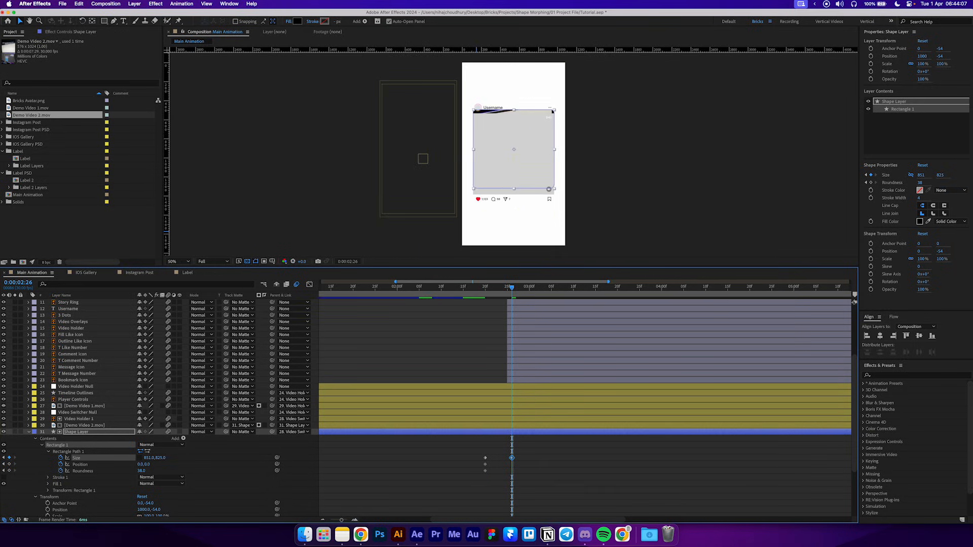
drag(510, 176, 510, 181)
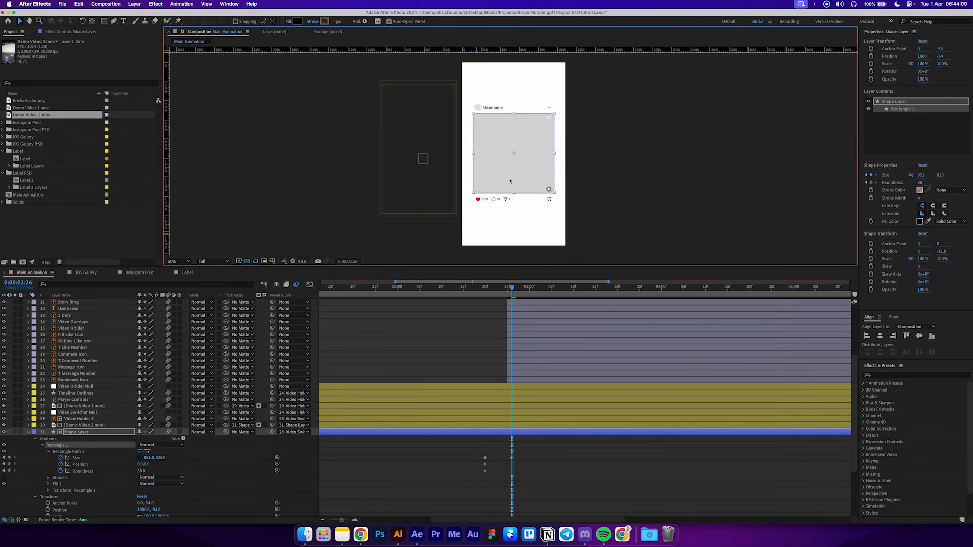
key(super+z)
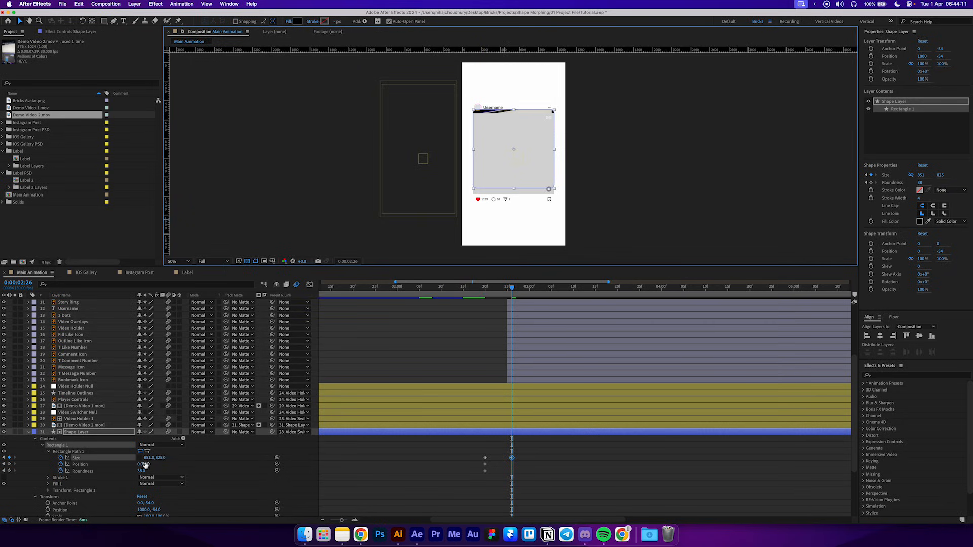
- Set Rectangle Path 1's Position to 0, 50 and its Size to 851 by 842 at 0:00:02:26
drag(146, 464, 170, 465)
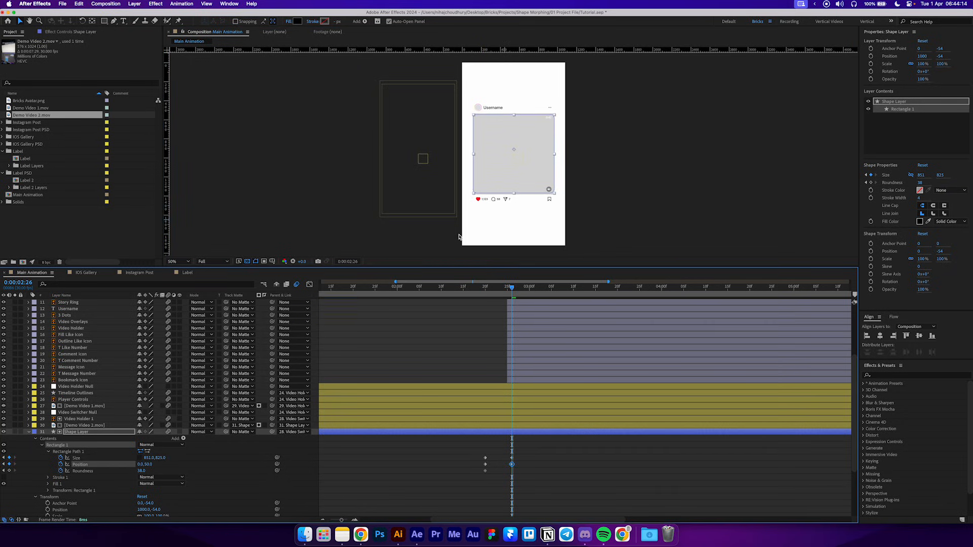
key(slash)
drag(424, 268, 423, 337)
scroll(126, 430, down, 5)
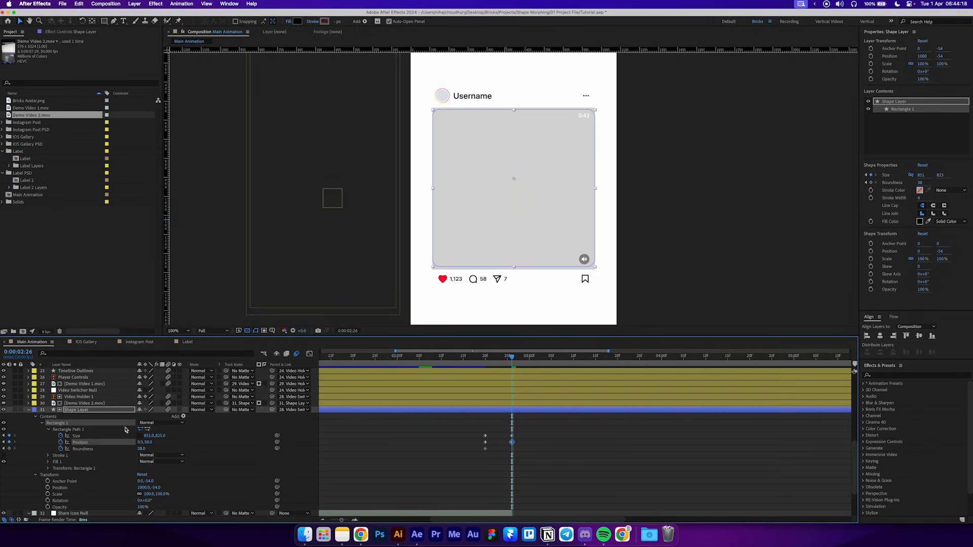
drag(157, 436, 166, 436)
click(162, 435)
- Set the Roundness of Rectangle Path 1 to 0 at 0:00:02:26
click(152, 449)
click(142, 449)
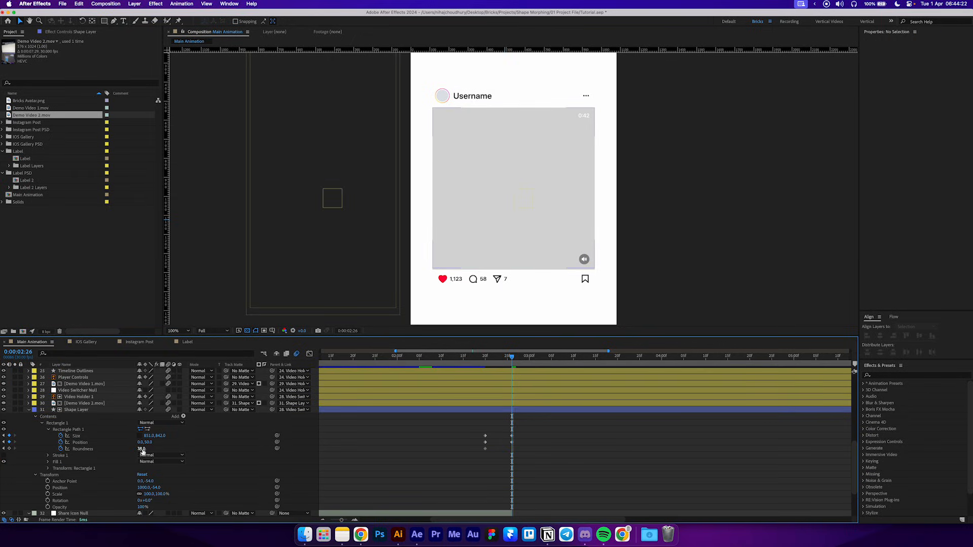
text(0)
key(Return)
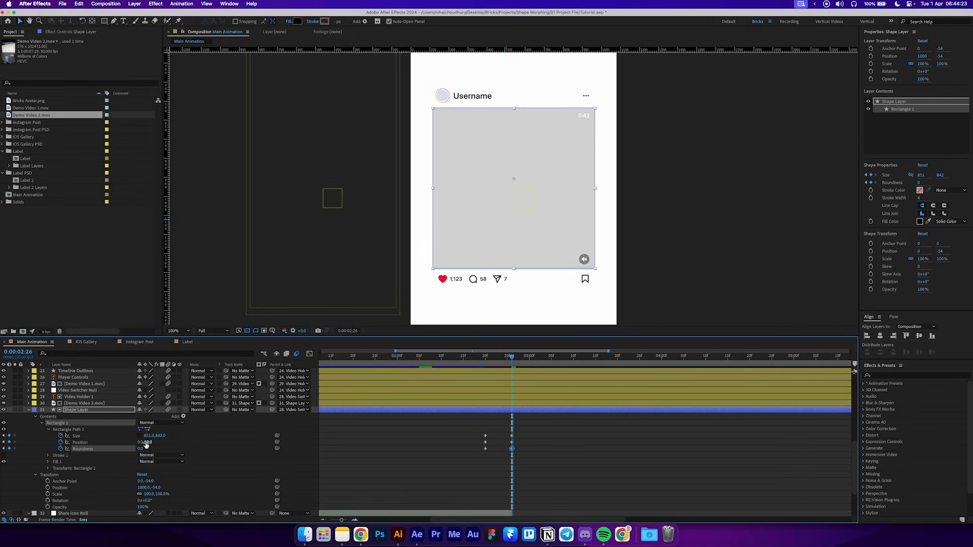
- Fit Rectangle Path 1 to the grey video placeholder with Position 0, 54 and Size 851 by 851
drag(146, 443, 151, 436)
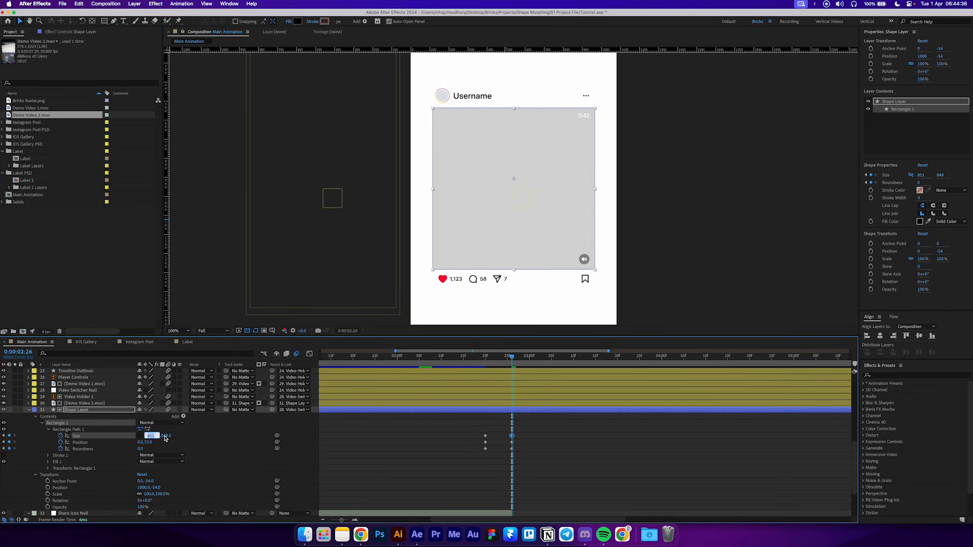
click(166, 438)
click(162, 436)
text(851)
click(181, 440)
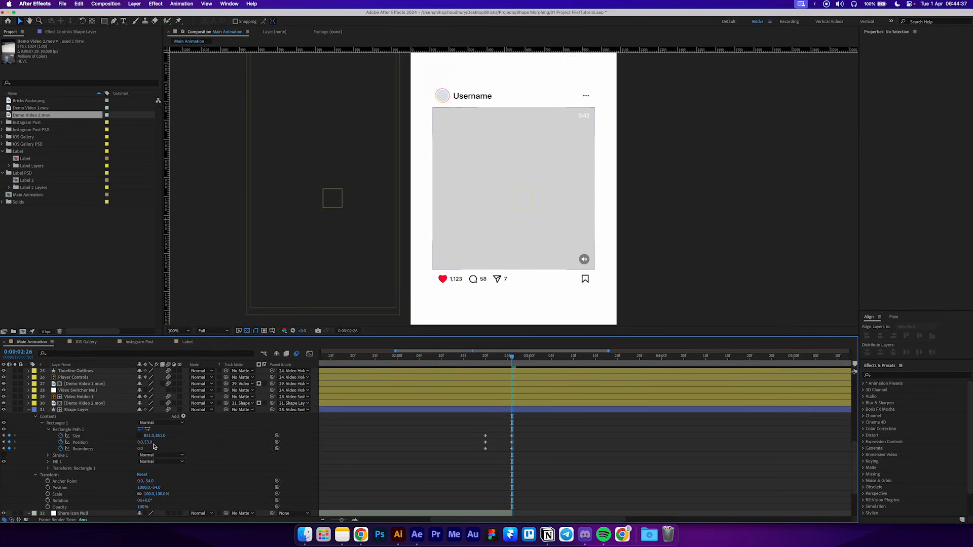
click(458, 461)
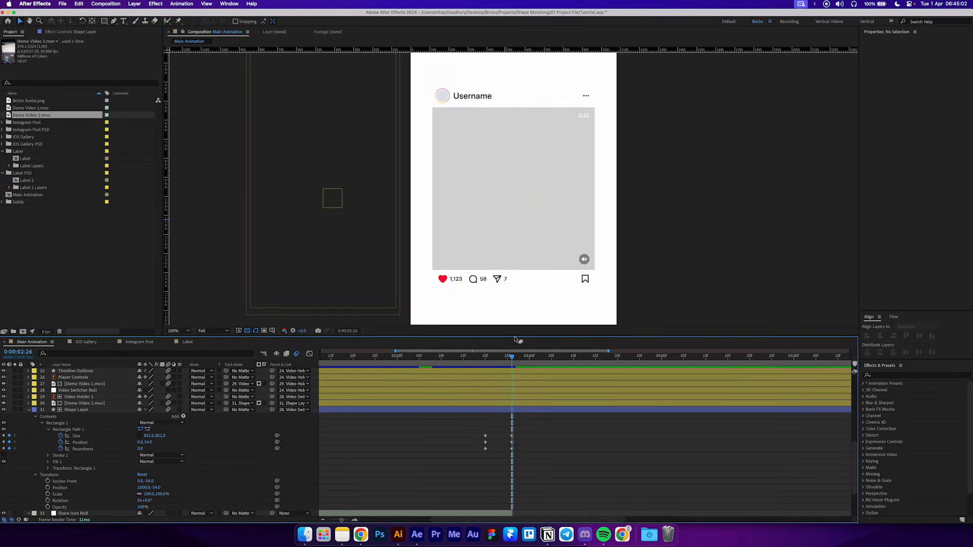
- Hide the Instagram post layers from Profile Picture through Bookmark Icon and move the current time to 0:00:02:17
drag(516, 337, 516, 287)
scroll(520, 392, up, 5)
click(521, 390)
scroll(80, 382, up, 2)
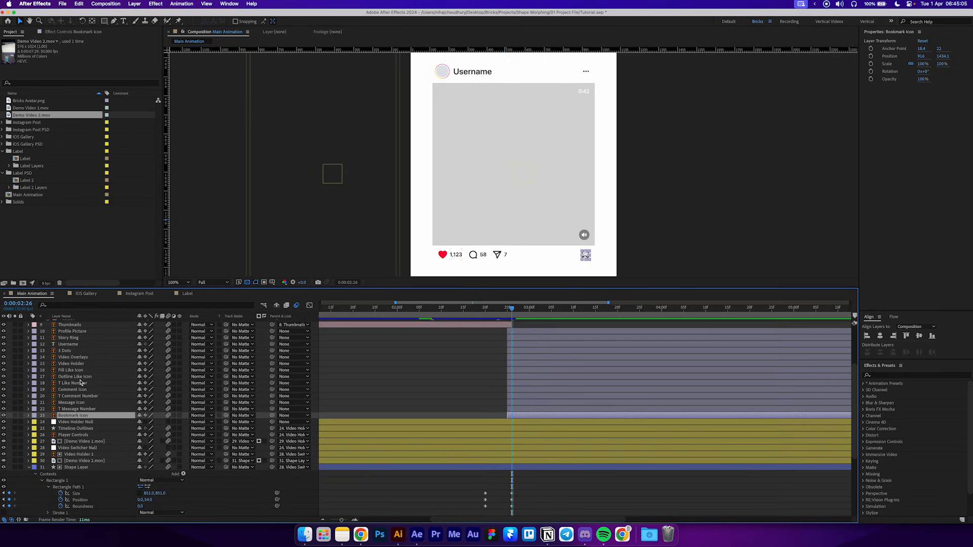
scroll(84, 354, up, 1)
click(80, 334)
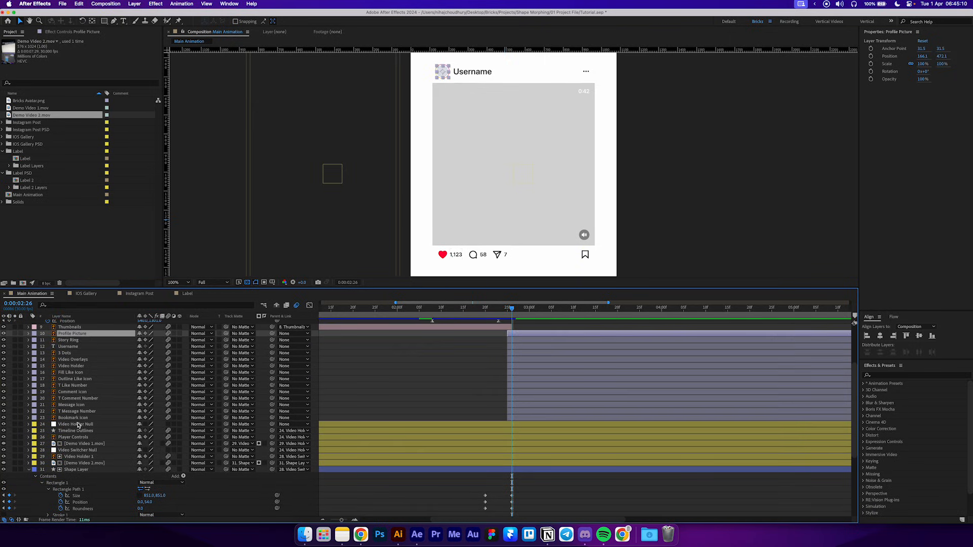
shift+click(77, 418)
click(4, 418)
click(482, 399)
click(473, 308)
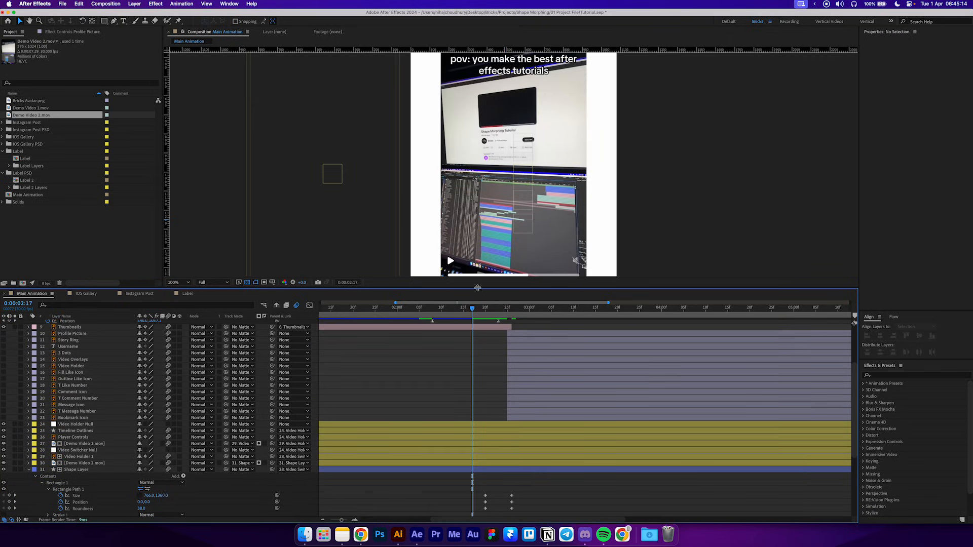
- Fit the composition in the viewer and preview the video shape morph from about 0:00:02:11
click(175, 283)
click(183, 177)
key(space)
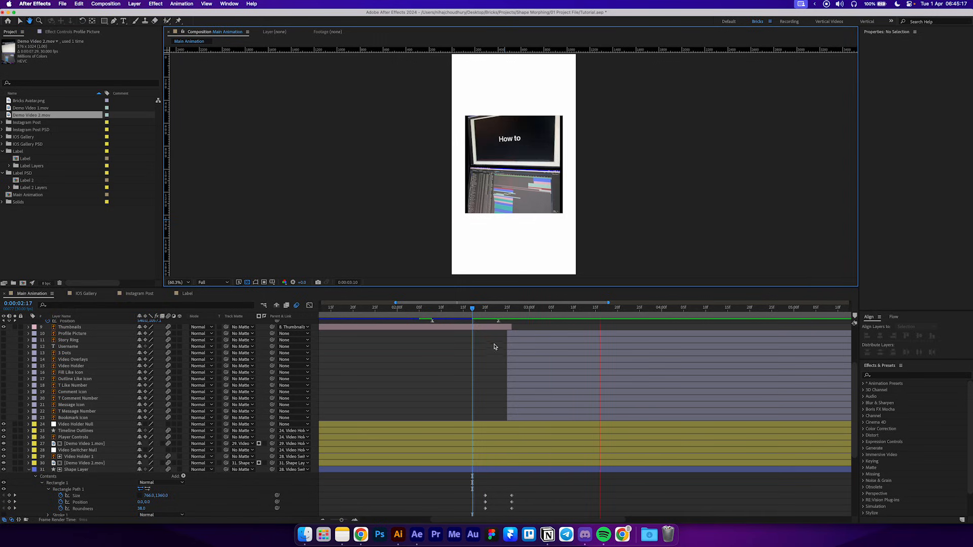
key(space)
drag(469, 310, 453, 315)
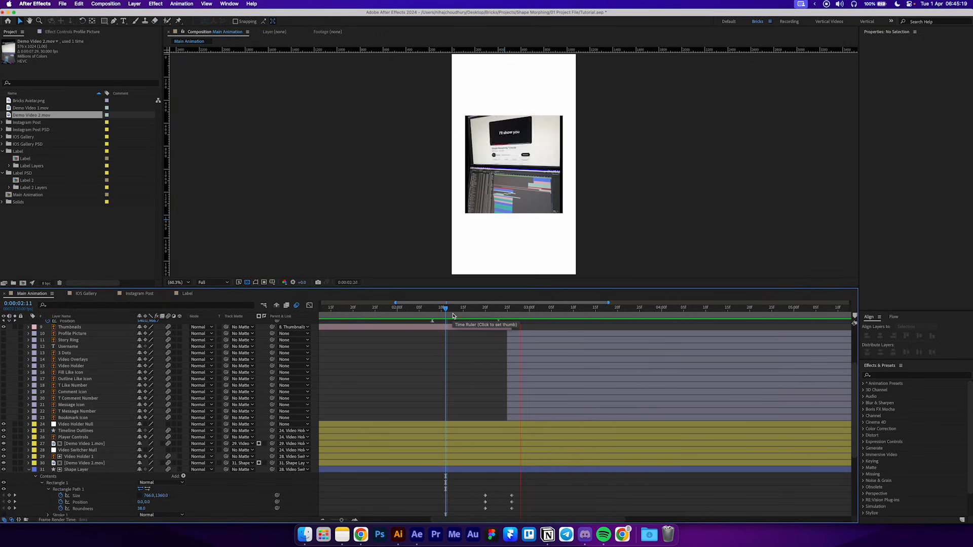
key(space)
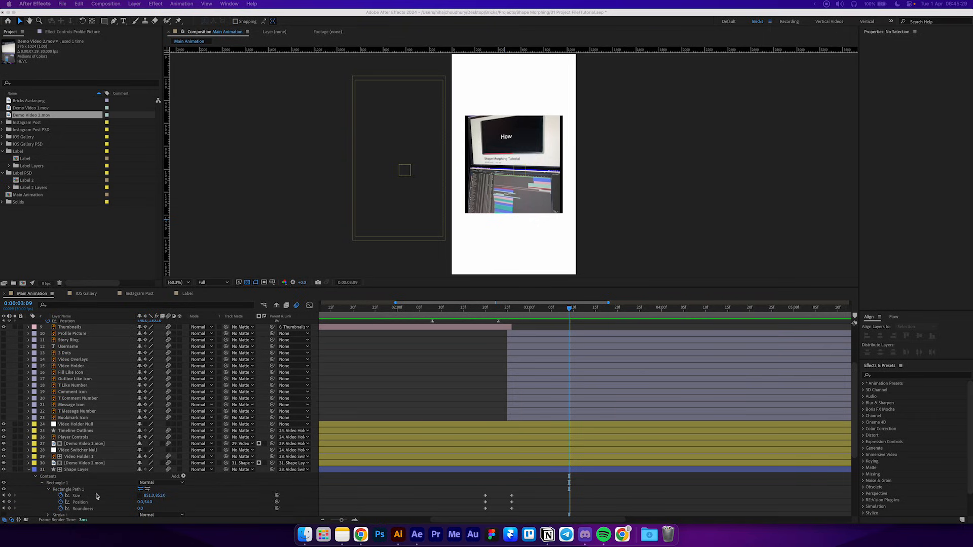
- Add the copied expression with amp = .04 to the Size of the Shape Layer's Rectangle Path 1 and preview the motion
scroll(97, 496, down, 5)
click(61, 430)
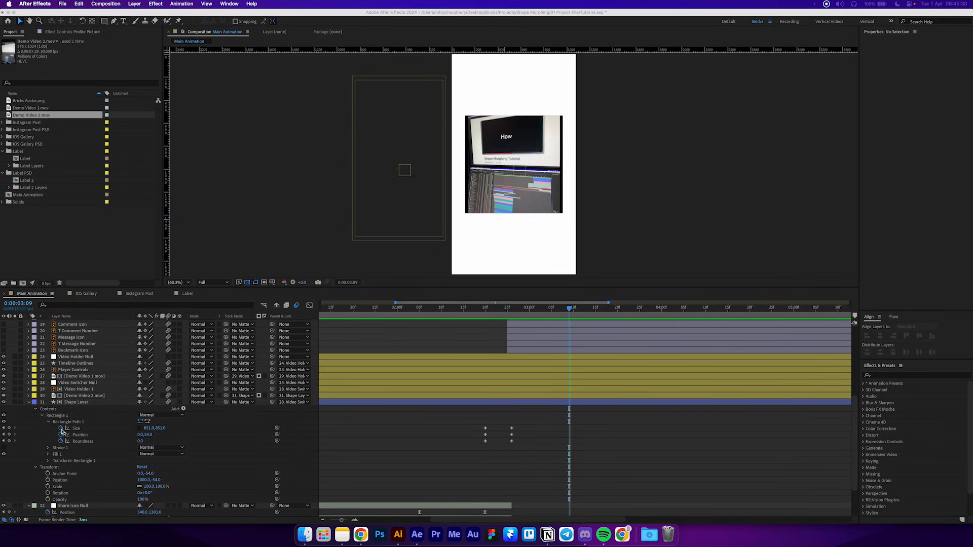
alt+click(61, 428)
key(super+v)
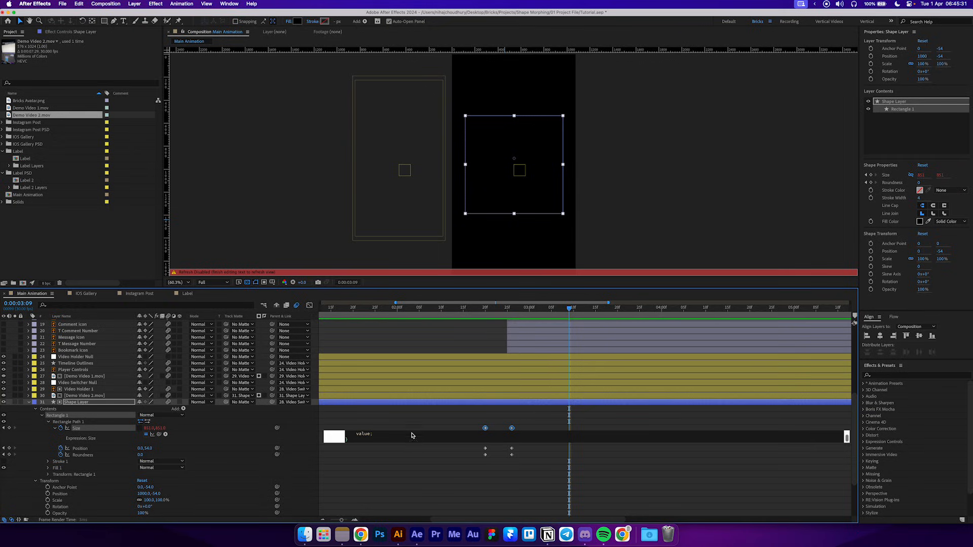
click(413, 424)
drag(489, 314, 450, 315)
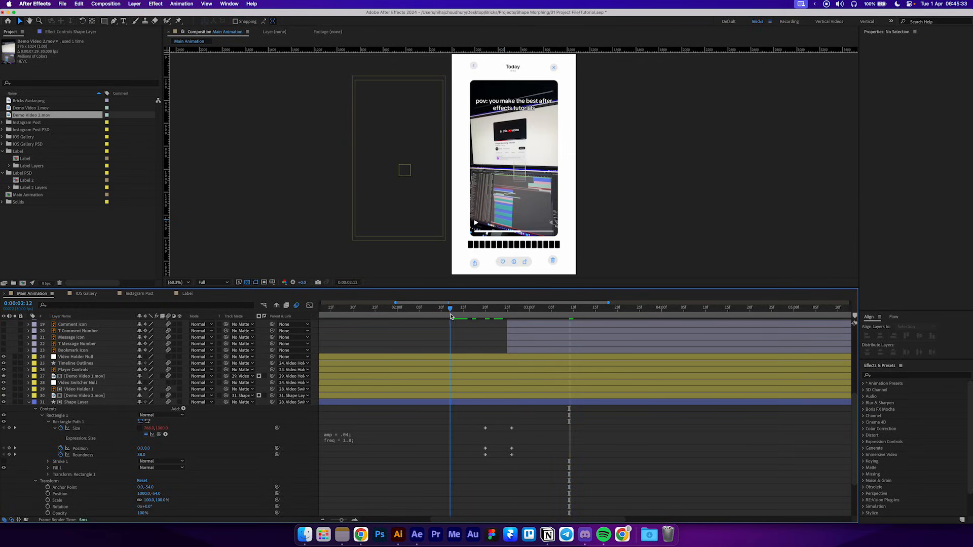
key(space)
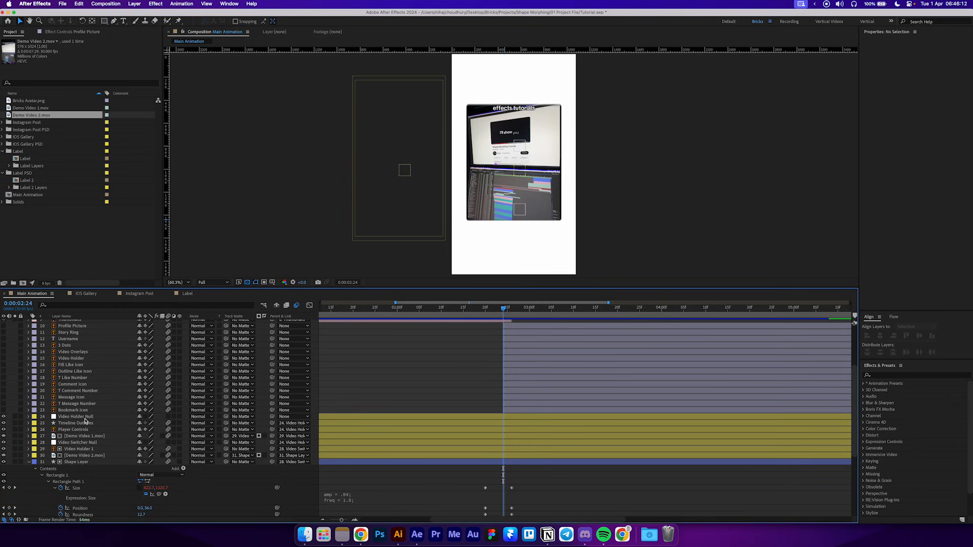
- Trim the layers from Video Holder Null through Video Holder 1 so they end at 0:00:02:24
click(85, 423)
click(84, 416)
shift+click(89, 443)
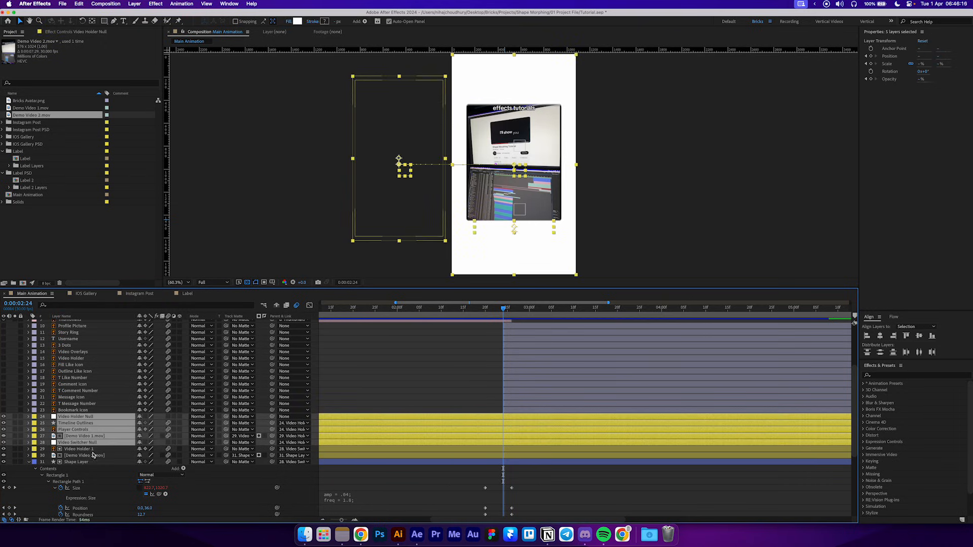
shift+click(97, 449)
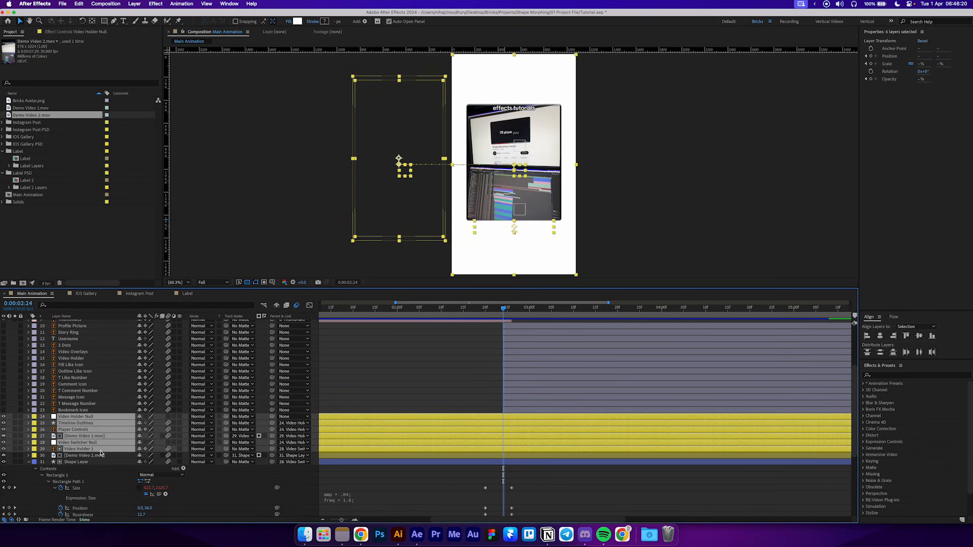
key(alt+])
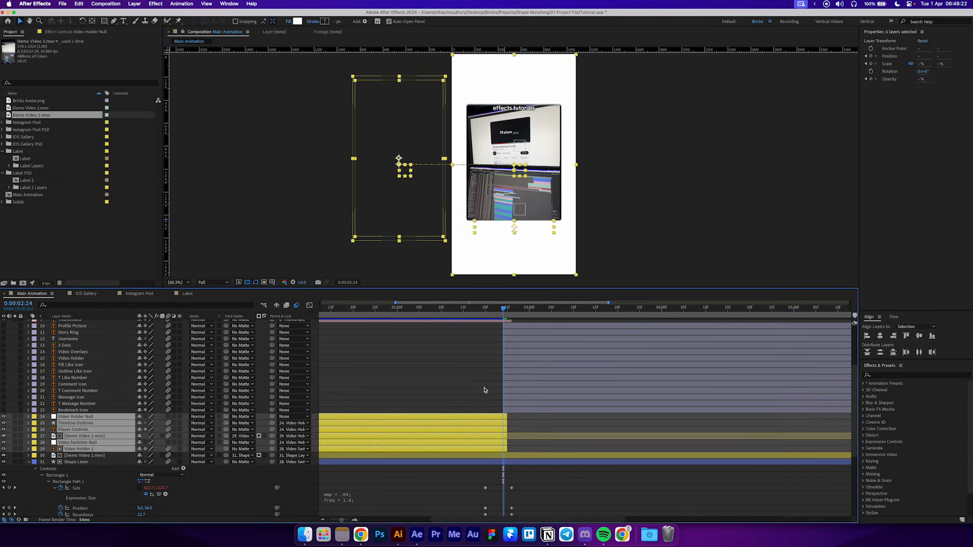
click(507, 415)
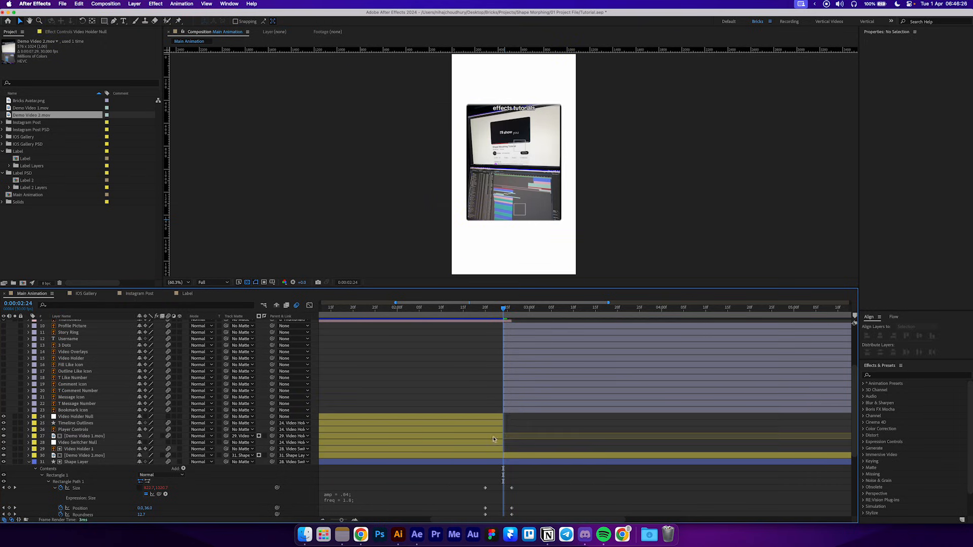
- Make all the Instagram post layers visible, from Profile Picture through Bookmark Icon
click(73, 410)
scroll(74, 330, up, 1)
shift+click(74, 329)
click(3, 329)
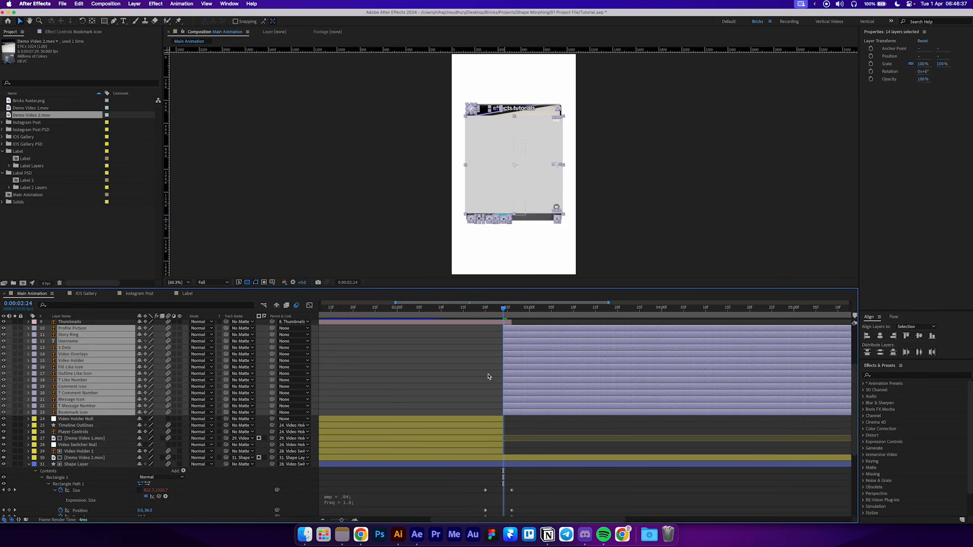
click(489, 373)
- Delete the grey Video Holder layer covering the video and check the post further along the timeline
click(513, 181)
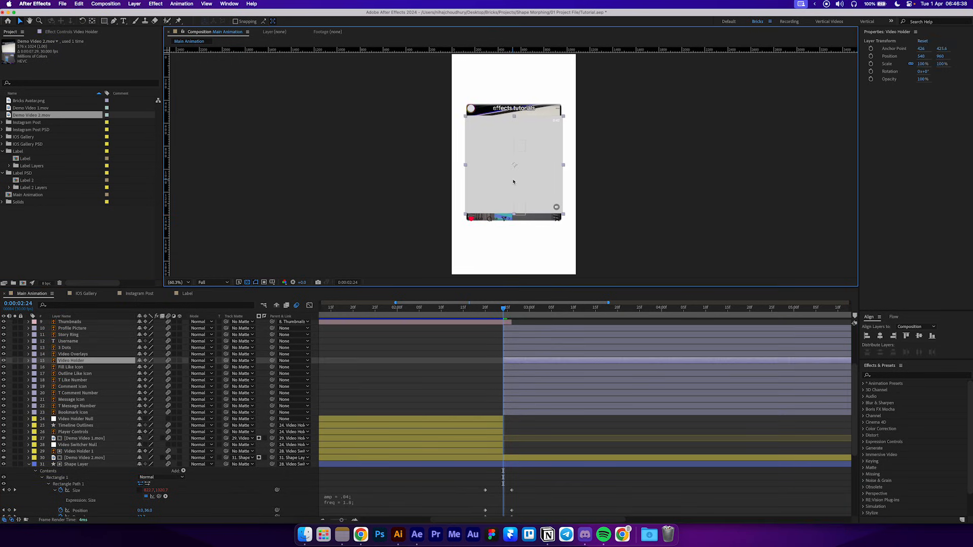
click(85, 362)
key(Delete)
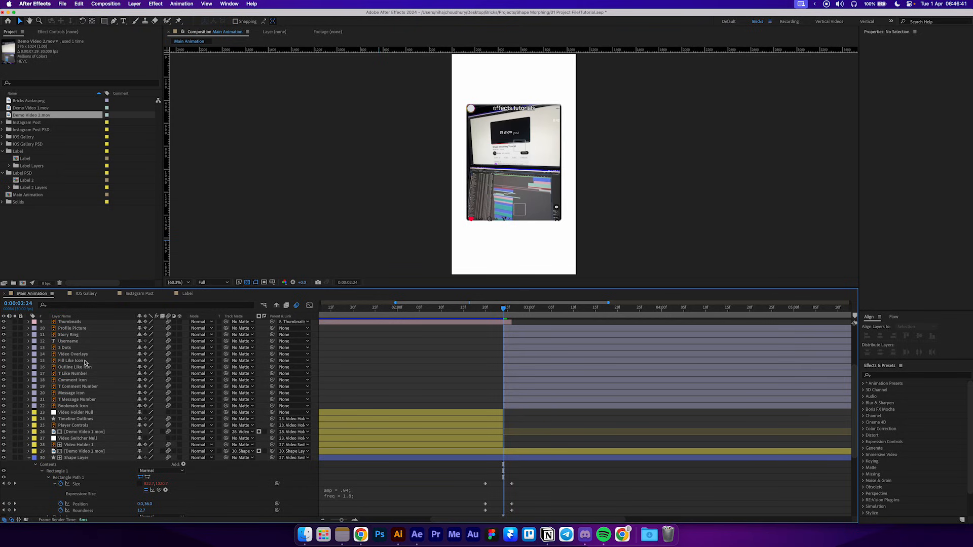
drag(508, 308, 596, 321)
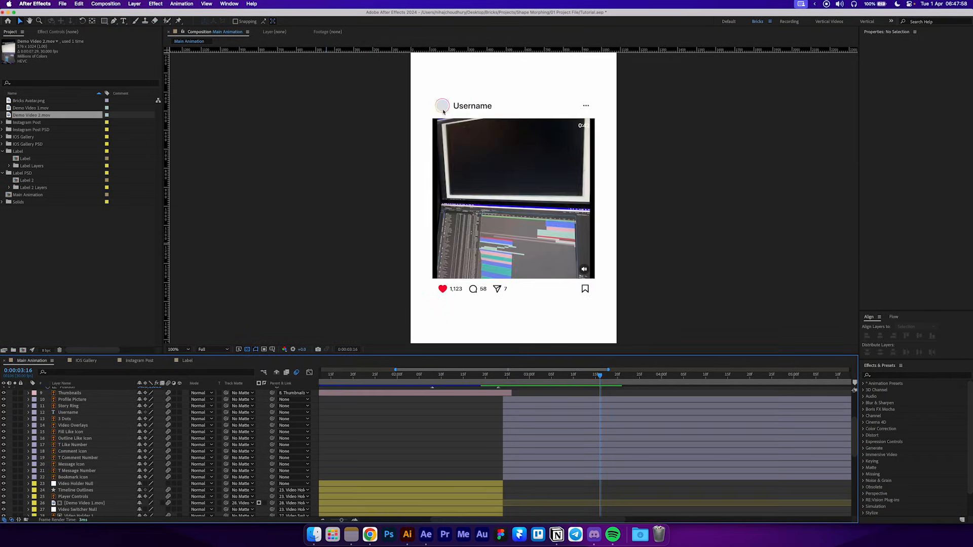
scroll(393, 208, up, 8)
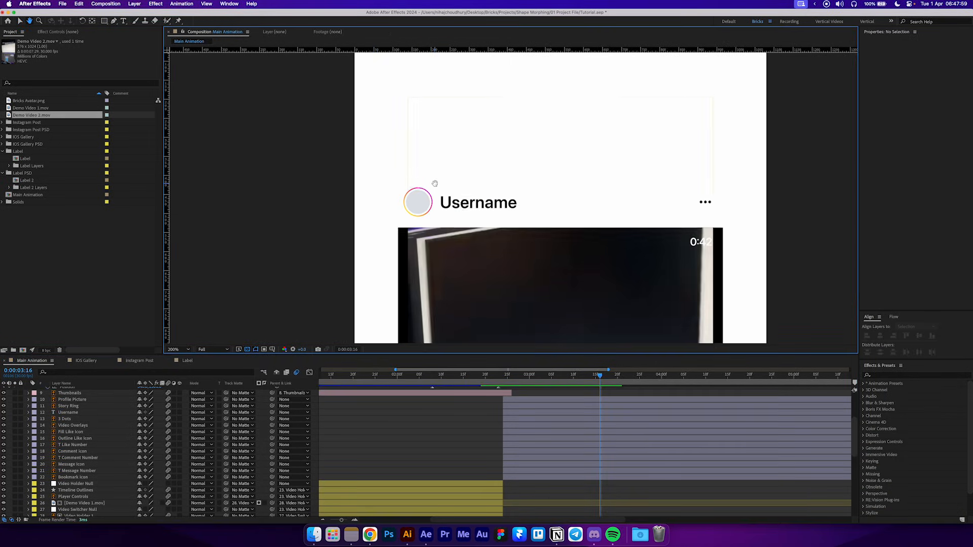
drag(330, 207, 391, 203)
key(super+z)
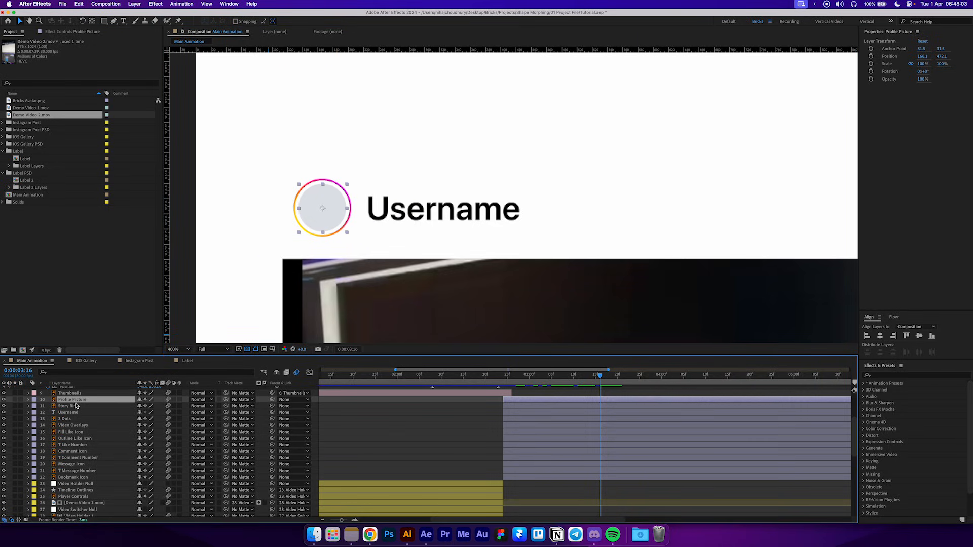
- Add a null object above the Profile Picture layer, starting at 0:00:02:24, and name it Profile Picture Null
scroll(76, 405, up, 1)
scroll(76, 408, up, 1)
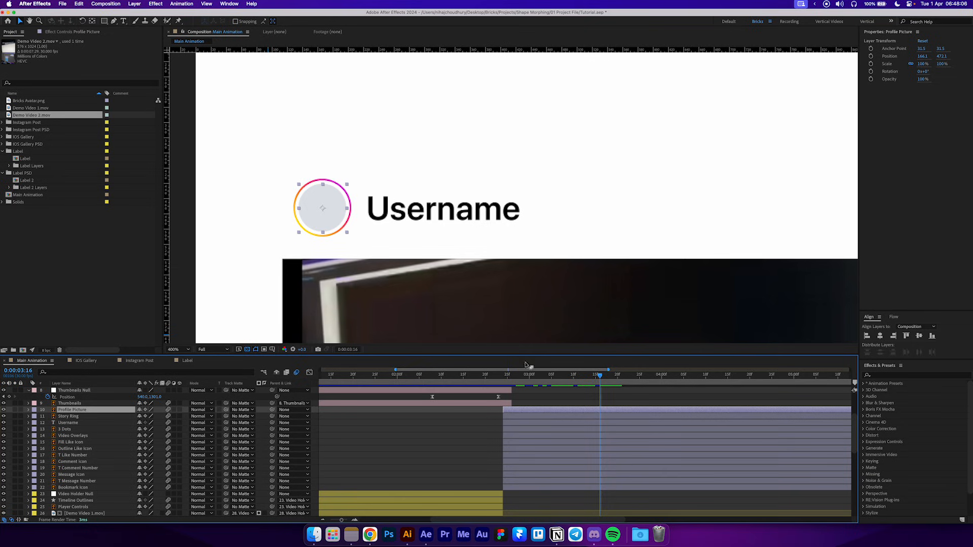
click(504, 377)
key(super+alt+shift+y)
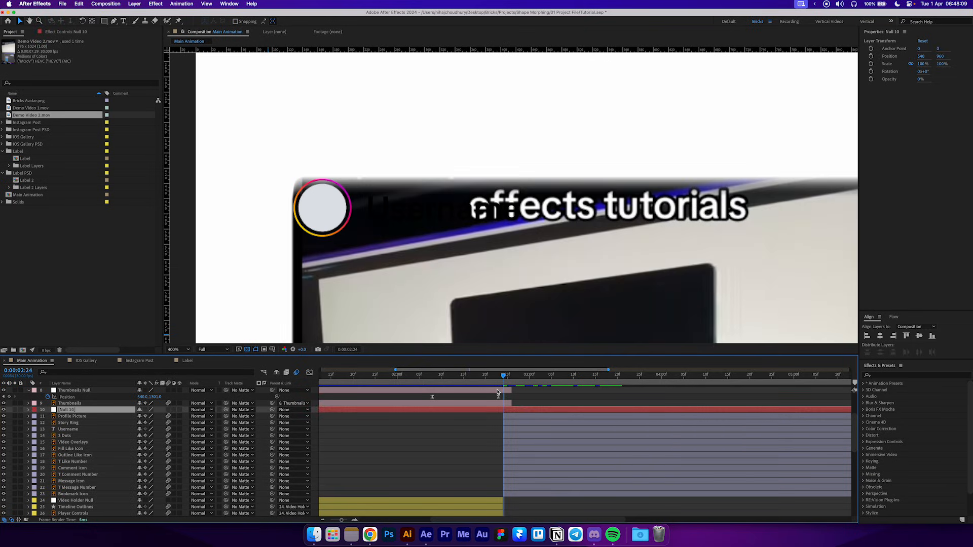
key(alt+bracketleft)
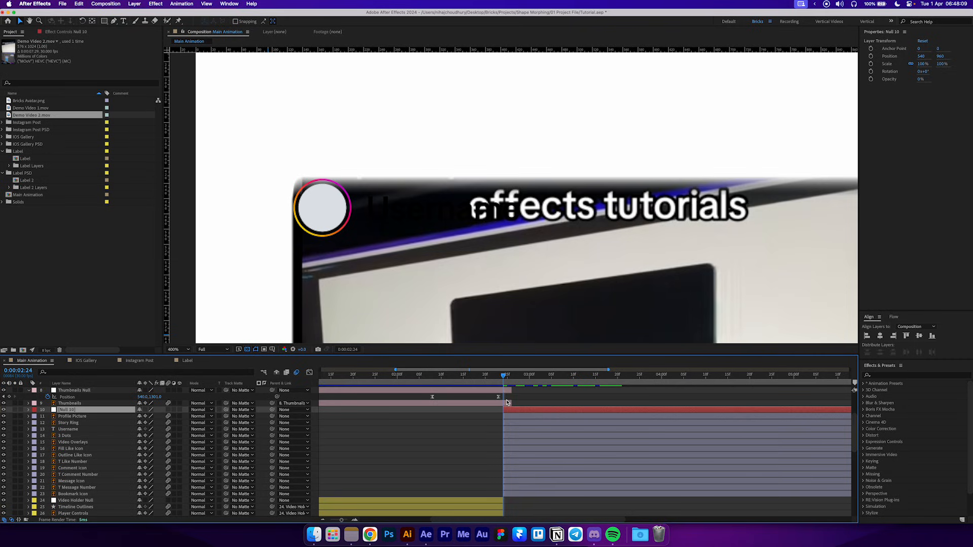
key(Return)
text(Profile Pic)
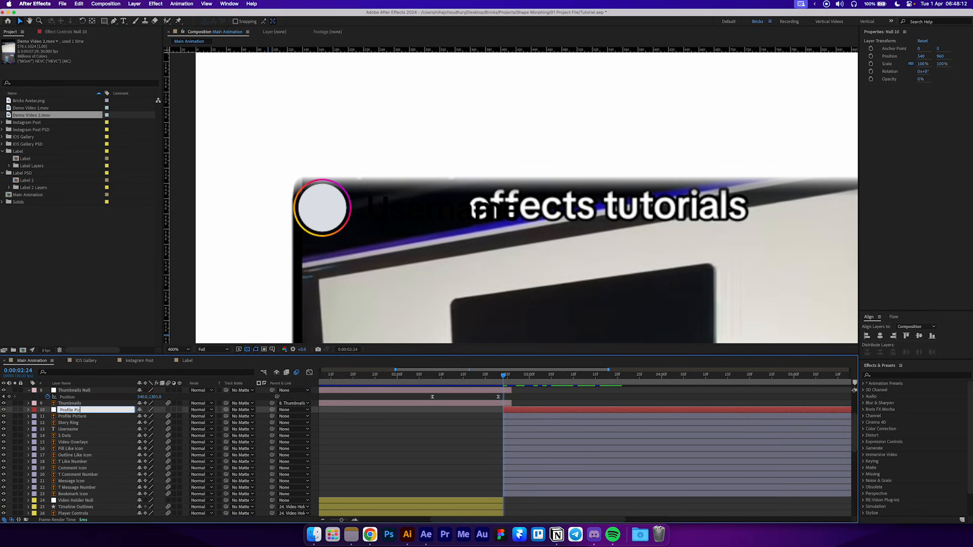
text(ture Null)
key(Return)
- Parent the Profile Picture and Story Ring layers to Profile Picture Null and give all three the Peach label colour
click(72, 416)
shift+click(70, 423)
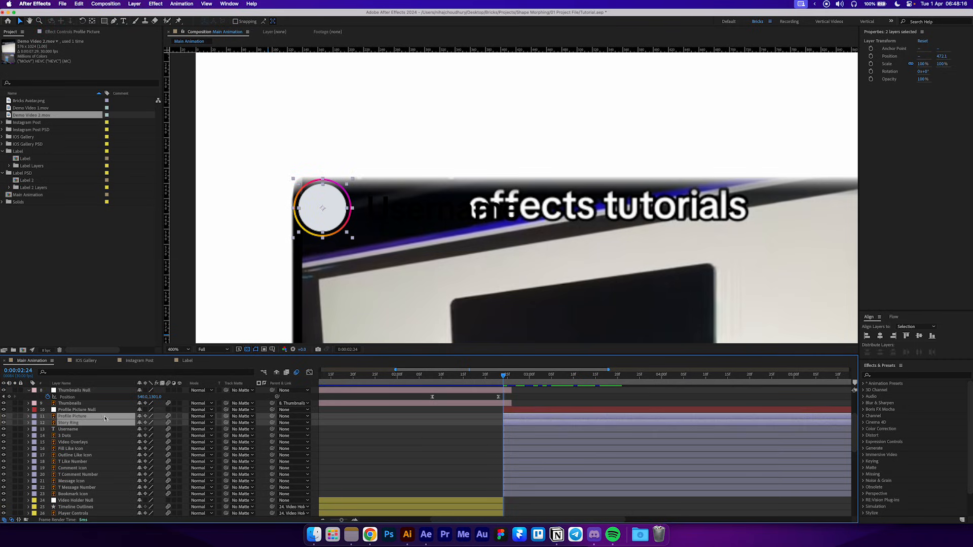
drag(273, 420, 84, 410)
click(84, 411)
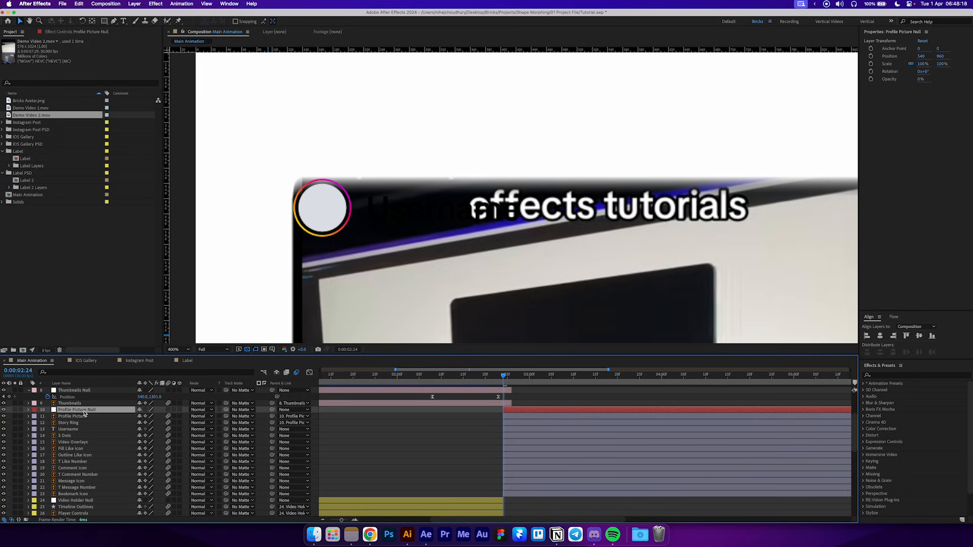
shift+click(75, 422)
click(36, 423)
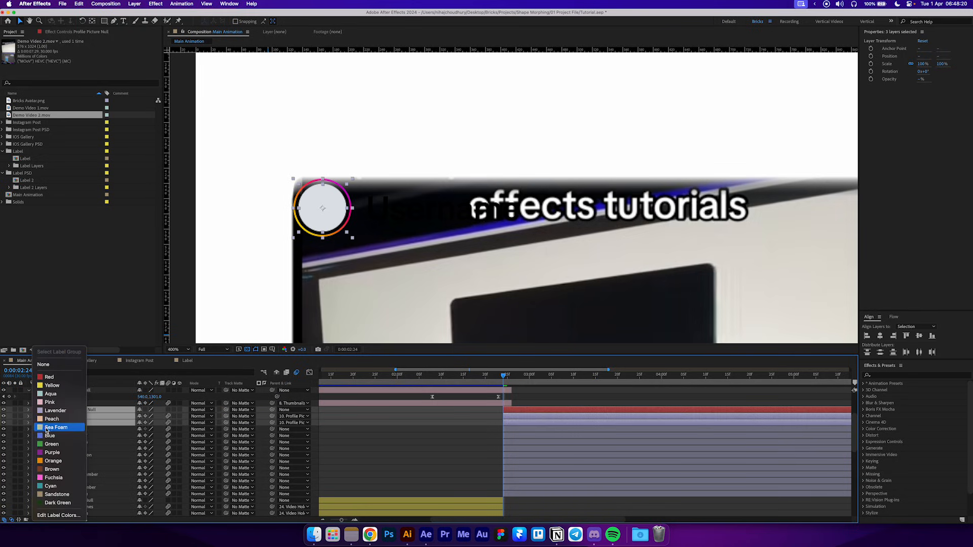
click(79, 435)
- Examine the Username, 3 Dots and T Like Number elements in the composition to identify which layers belong together
scroll(81, 439, down, 1)
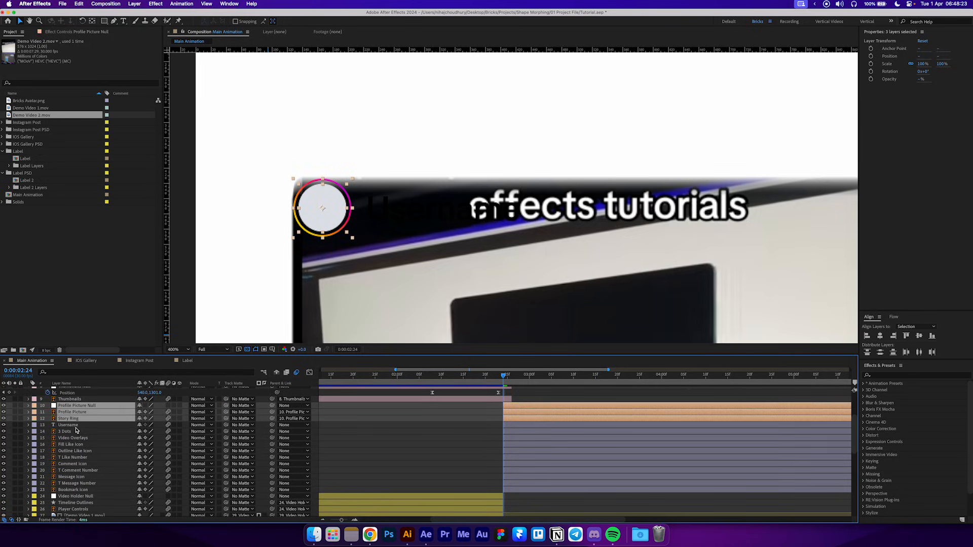
click(73, 426)
scroll(495, 269, down, 1)
drag(526, 252, 426, 233)
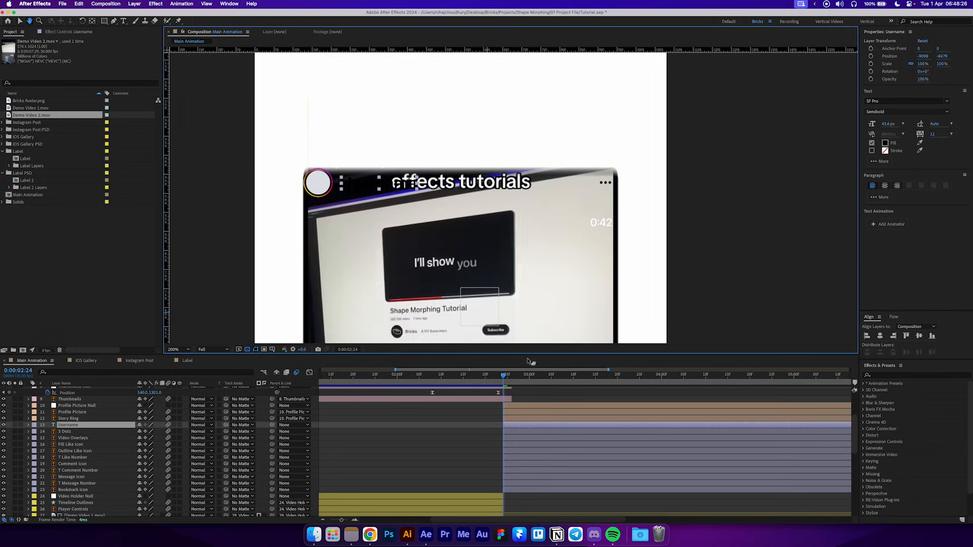
mouse_move(503, 376)
mouse_down()
mouse_move(541, 380)
mouse_move(501, 381)
mouse_up()
click(609, 183)
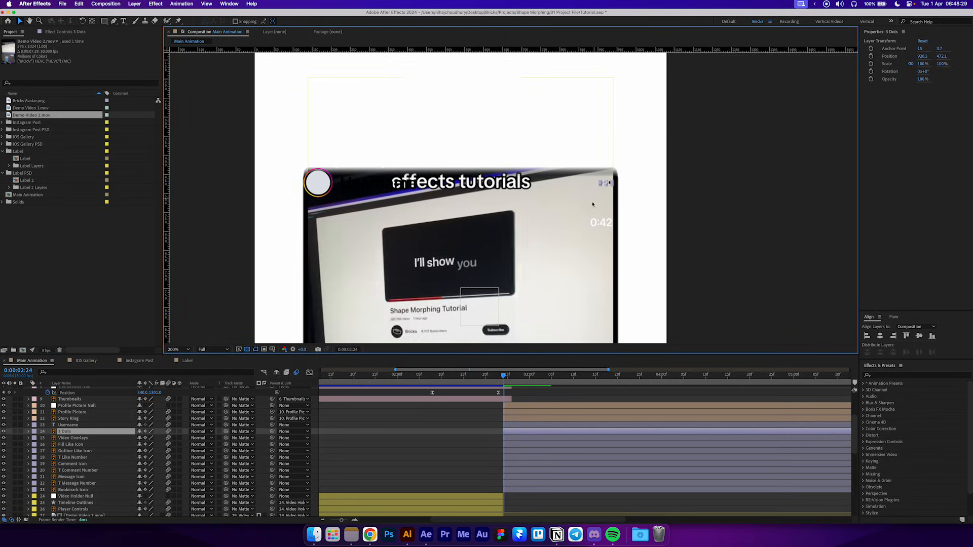
scroll(352, 203, down, 10)
click(352, 204)
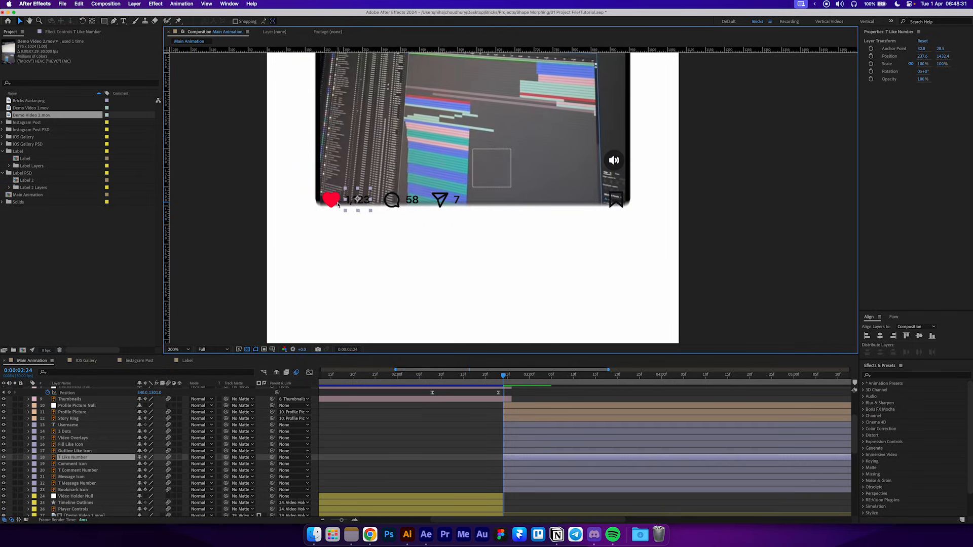
- Add a null object above the Fill Like Icon layer and name it Like Null
click(331, 200)
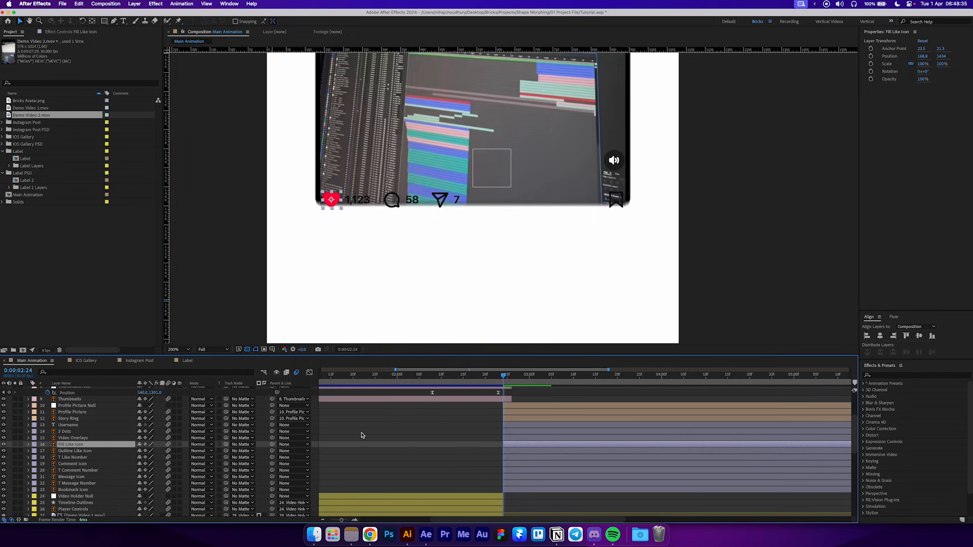
key(super+alt+shift+y)
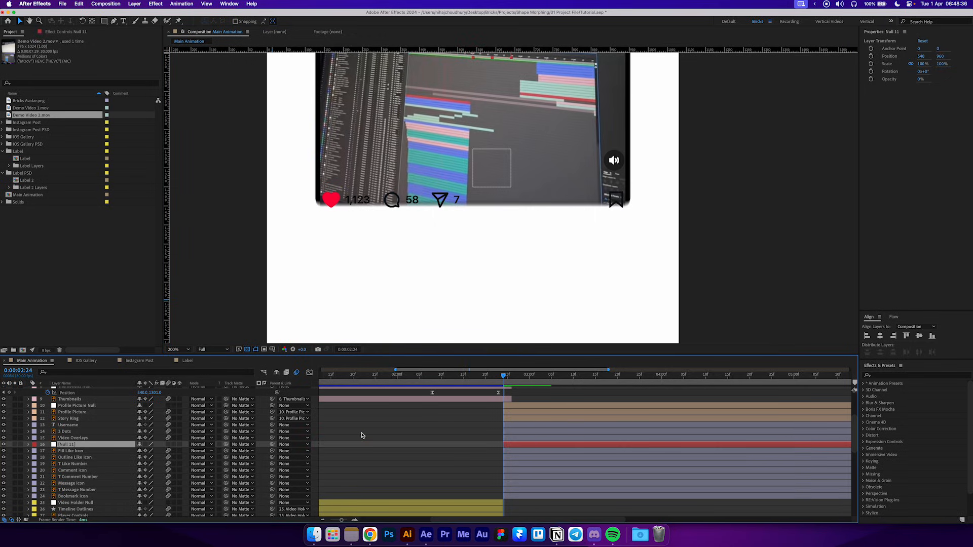
key(Return)
text(Like Null)
key(Return)
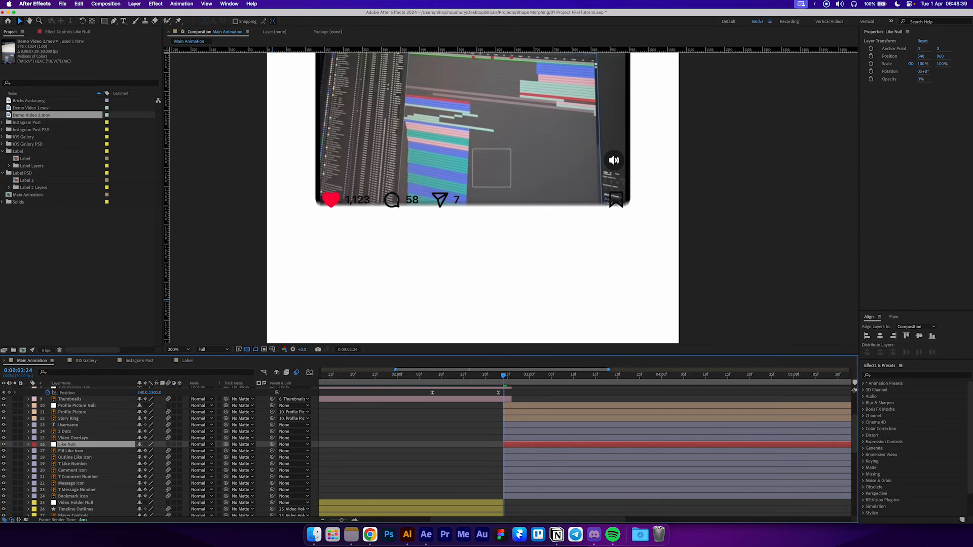
- Parent Fill Like Icon, Outline Like Icon and T Like Number to Like Null and label all four layers Peach
click(79, 451)
shift+click(77, 465)
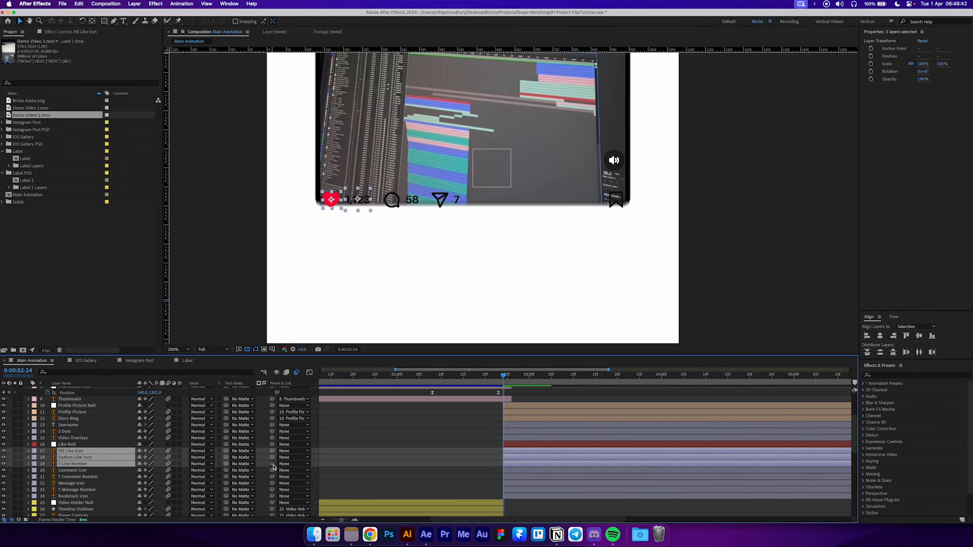
drag(272, 463, 69, 444)
super+click(68, 445)
click(34, 465)
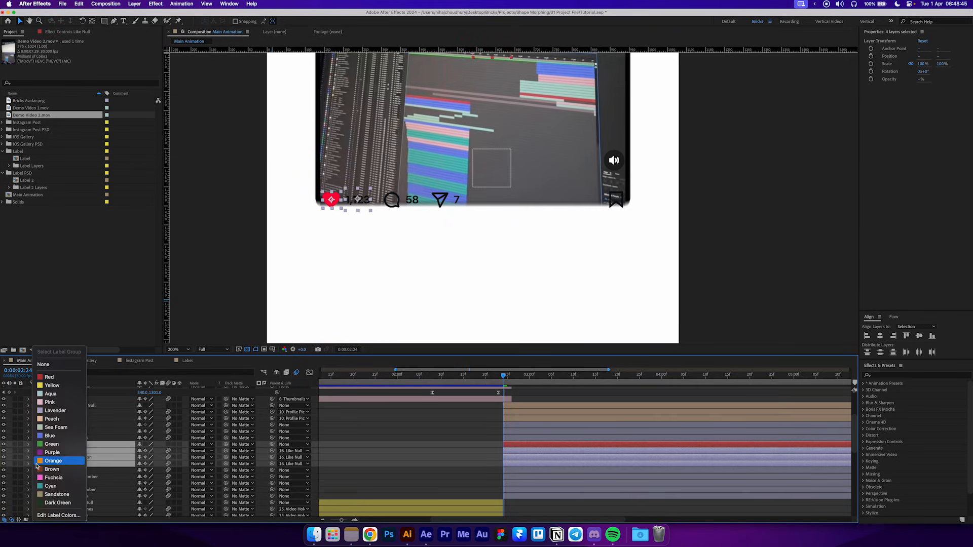
click(51, 419)
- Add a null object above the Comment Icon layer and parent Comment Icon and T Comment Number to it
scroll(81, 417, down, 5)
click(81, 413)
shift+click(80, 419)
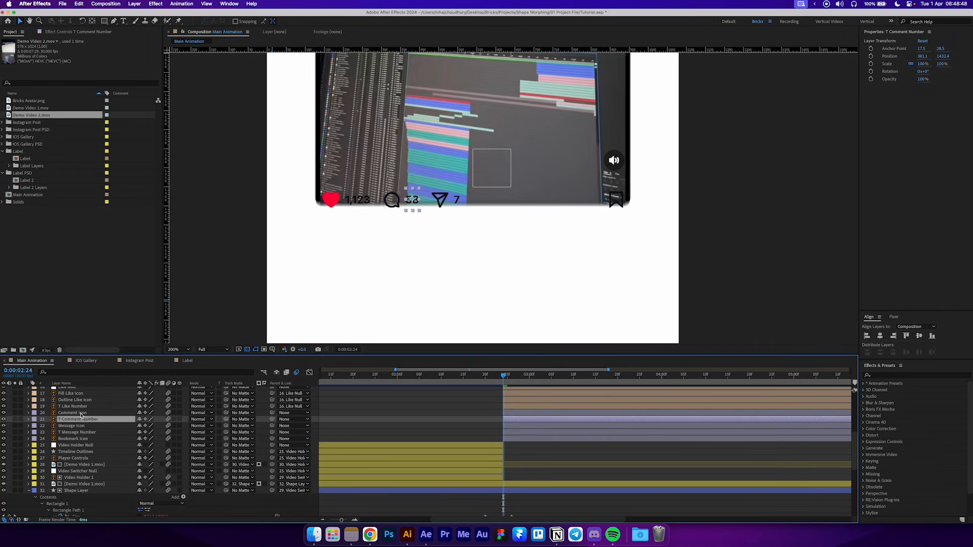
key(super+alt+shift+y)
click(84, 419)
shift+click(84, 426)
drag(272, 426, 104, 413)
- Name the null above Comment Icon Comment Null and label it, Comment Icon and T Comment Number Lavender
click(104, 413)
key(Return)
text(Comment)
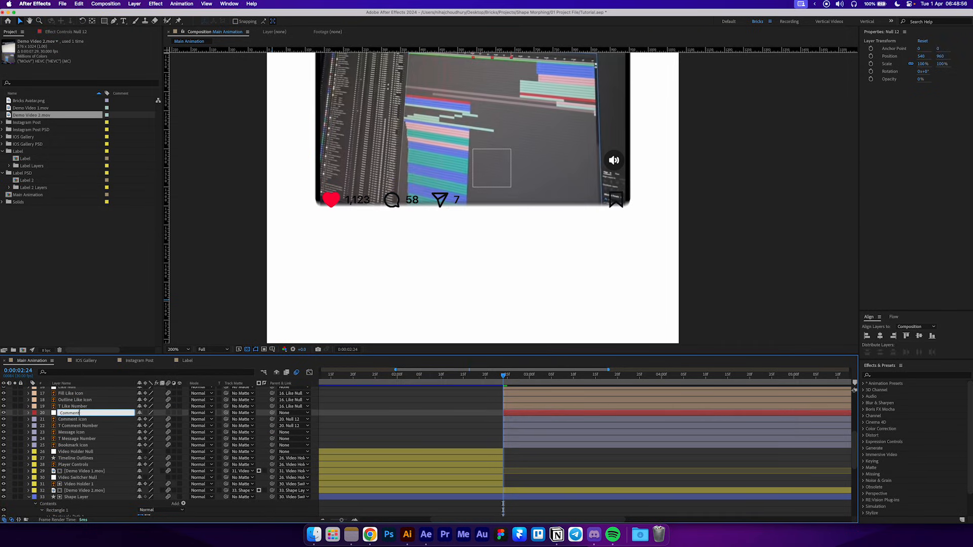
text( Null)
key(Return)
shift+click(84, 426)
click(34, 426)
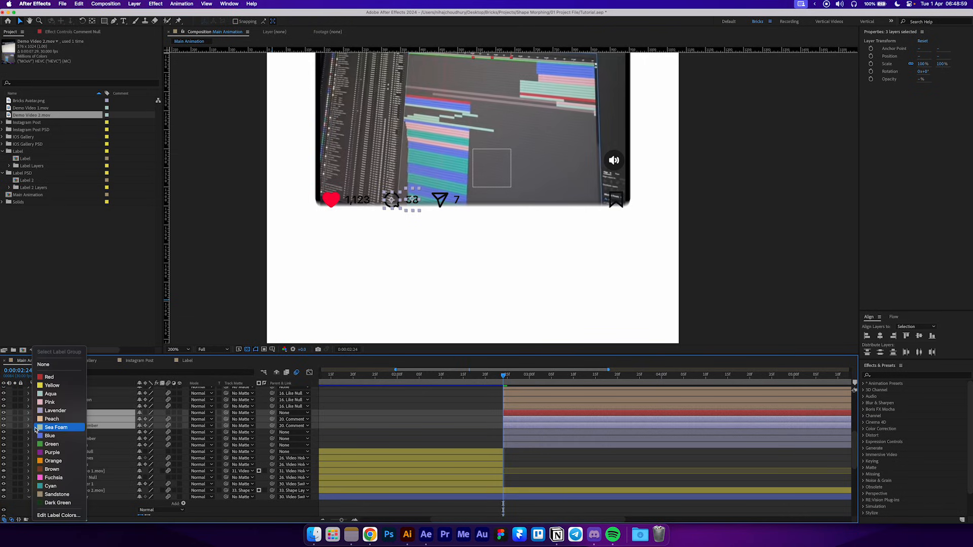
click(55, 412)
- Add a null object above the Message Icon layer and name it Message Null
click(74, 432)
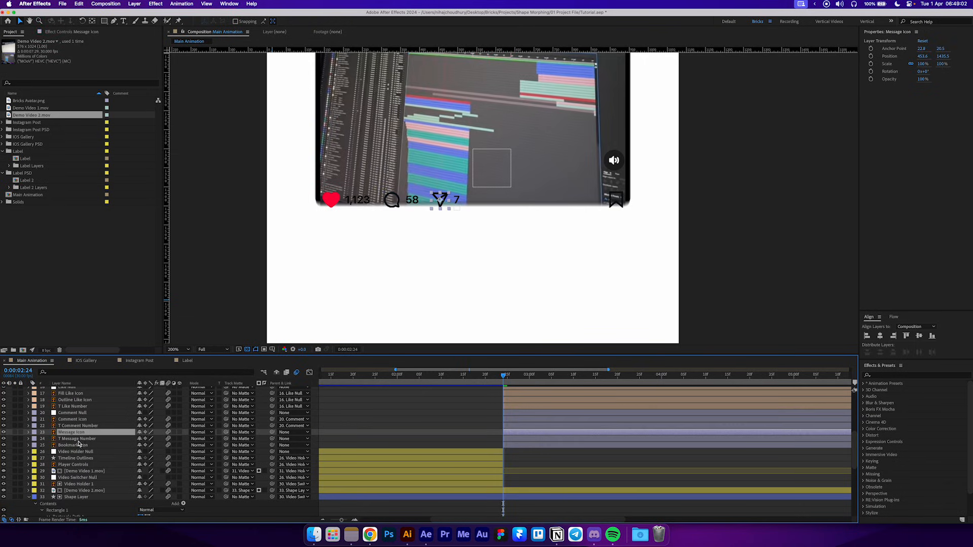
click(80, 439)
click(81, 433)
key(alt+shift+super+y)
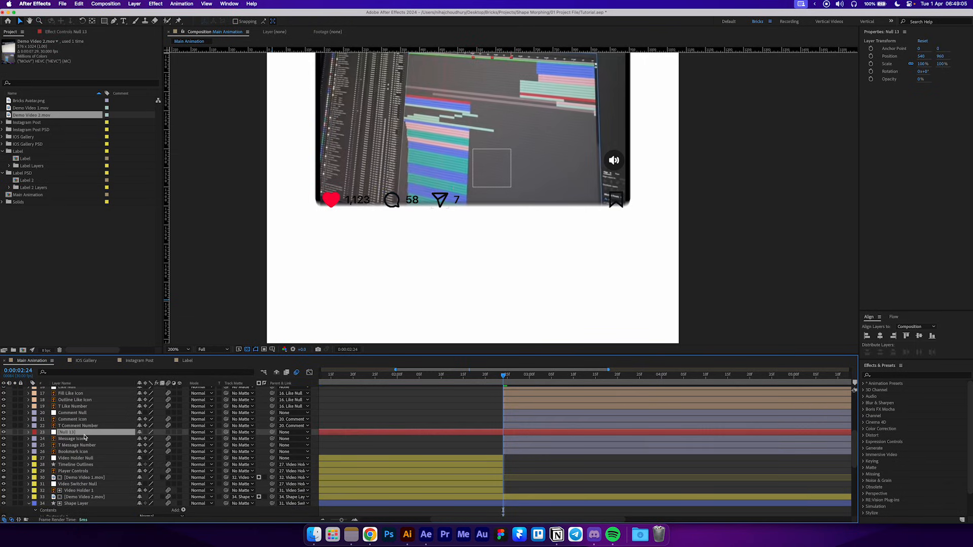
key(Return)
text(Message N)
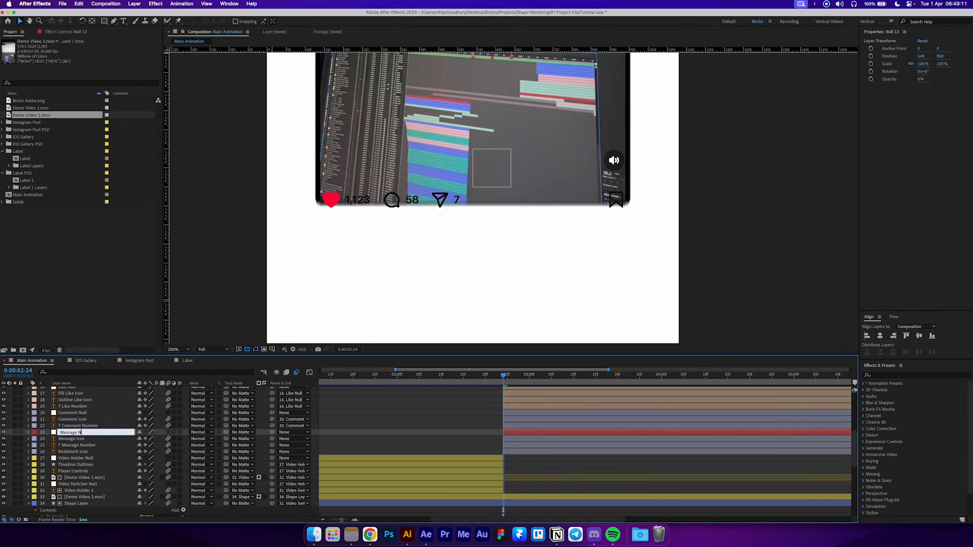
text(ull)
key(Return)
- Parent Message Icon and T Message Number to Message Null and label all three layers Peach
click(76, 440)
shift+click(84, 445)
drag(272, 446, 105, 433)
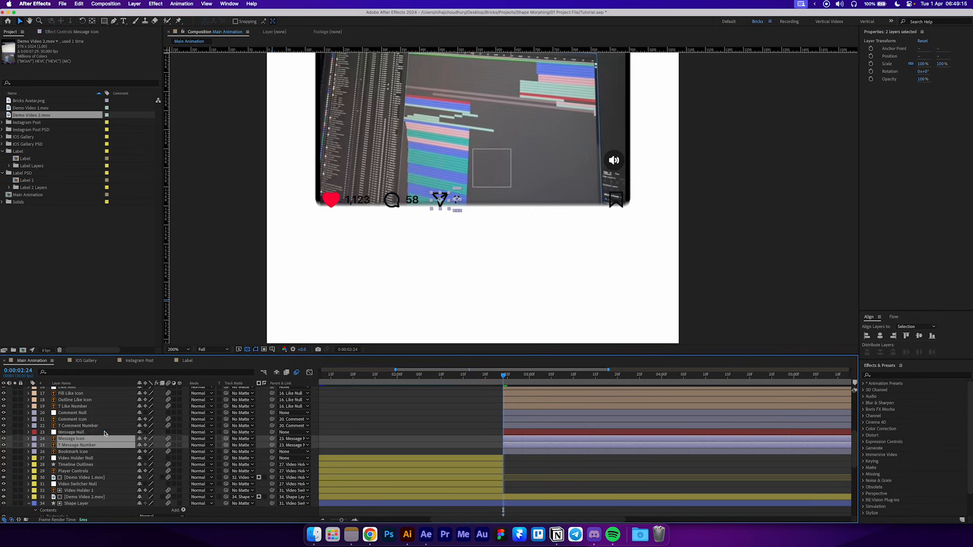
shift+click(104, 433)
click(35, 433)
click(58, 421)
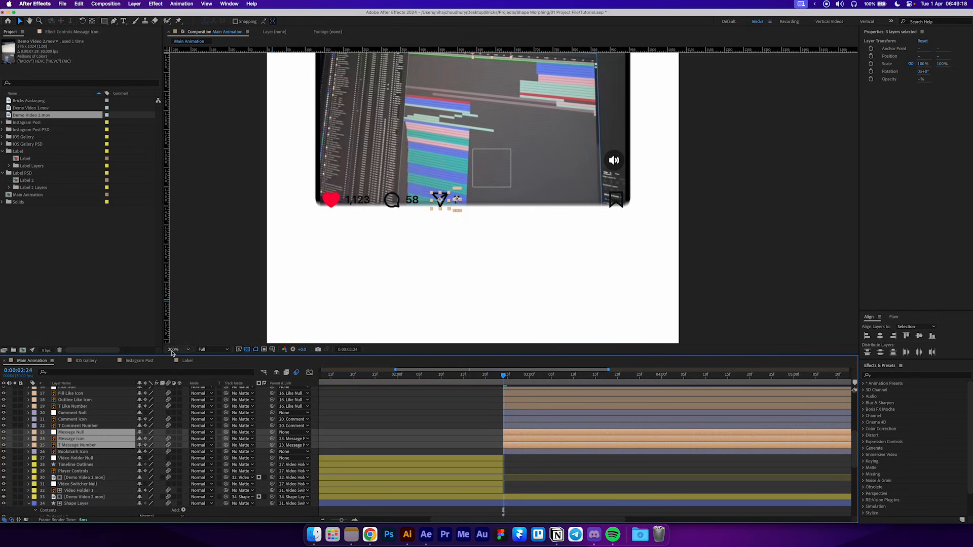
- Label the Username, 3 Dots, Video Overlays and Bookmark Icon layers Green
drag(173, 354, 172, 276)
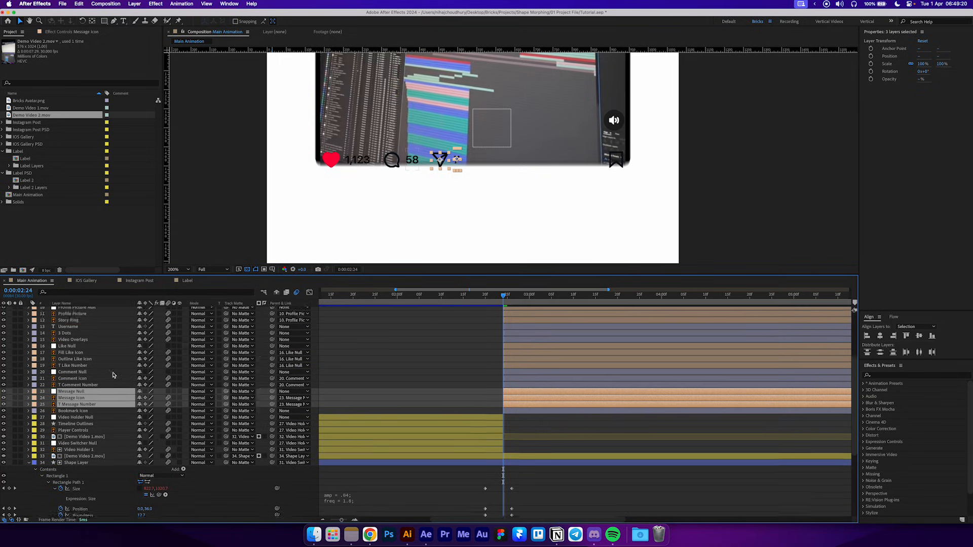
scroll(113, 375, up, 3)
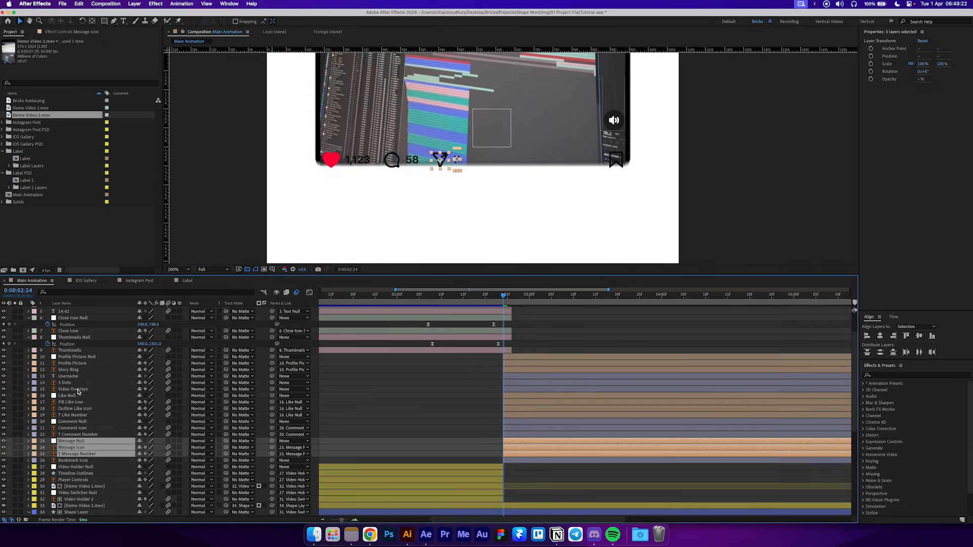
click(77, 461)
super+click(78, 389)
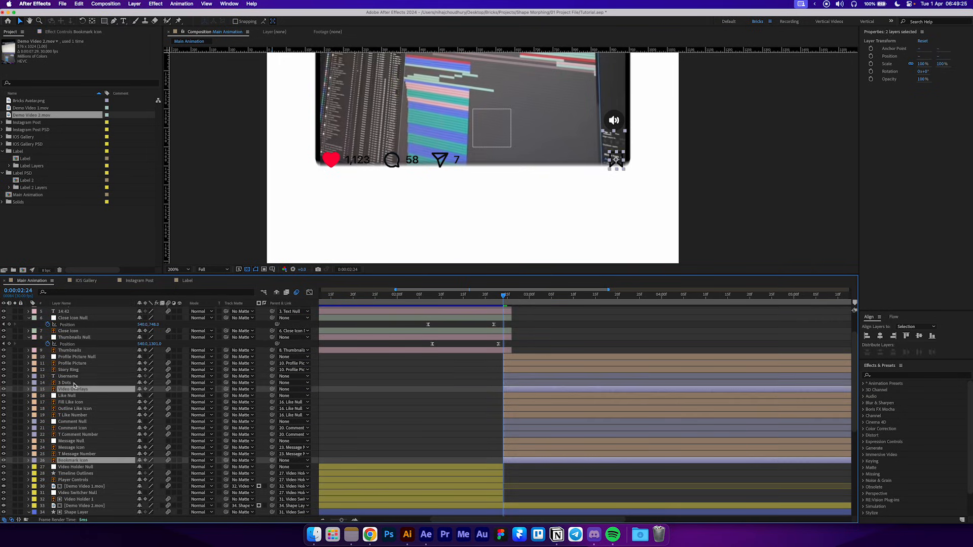
super+click(76, 383)
super+click(74, 377)
click(36, 384)
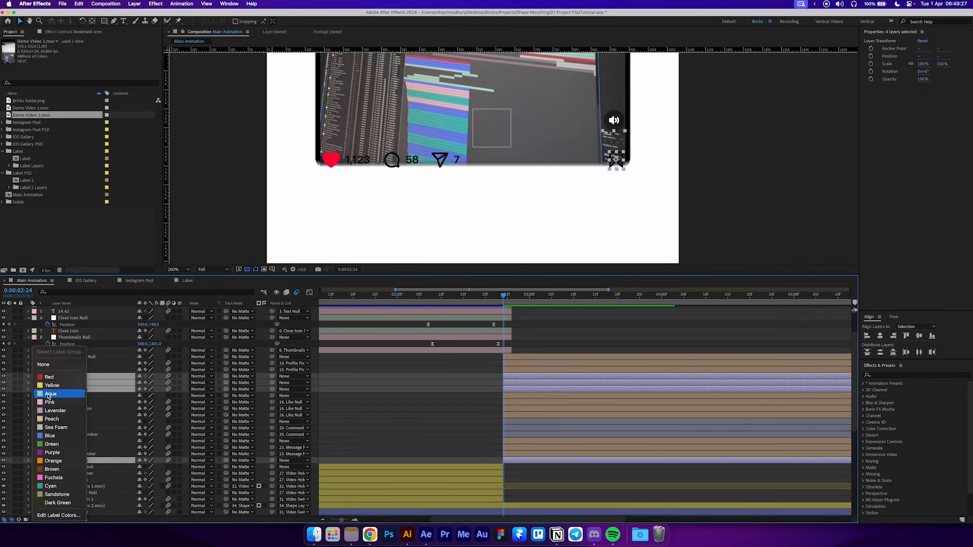
click(62, 446)
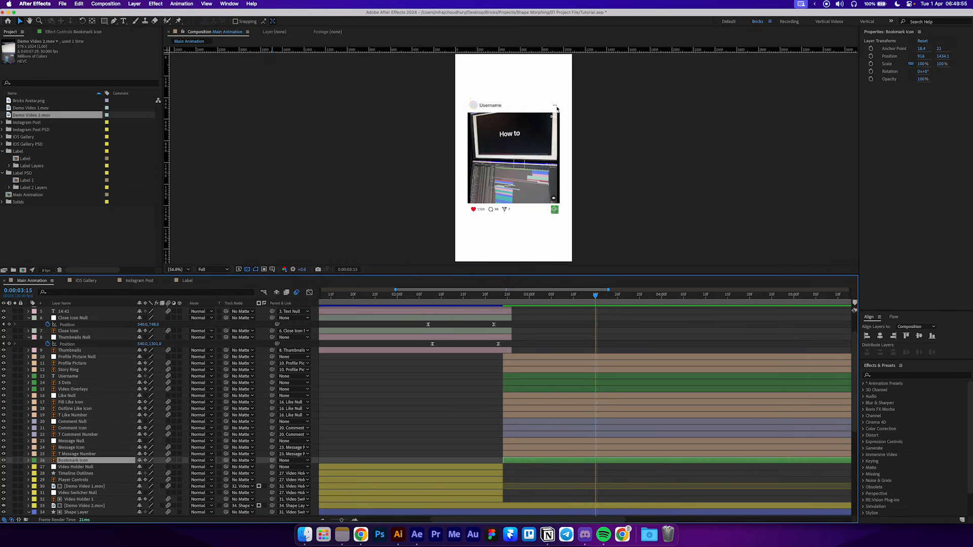
- Set Position keyframes on Profile Picture Null, Username and 3 Dots at 0:00:02:29
click(520, 359)
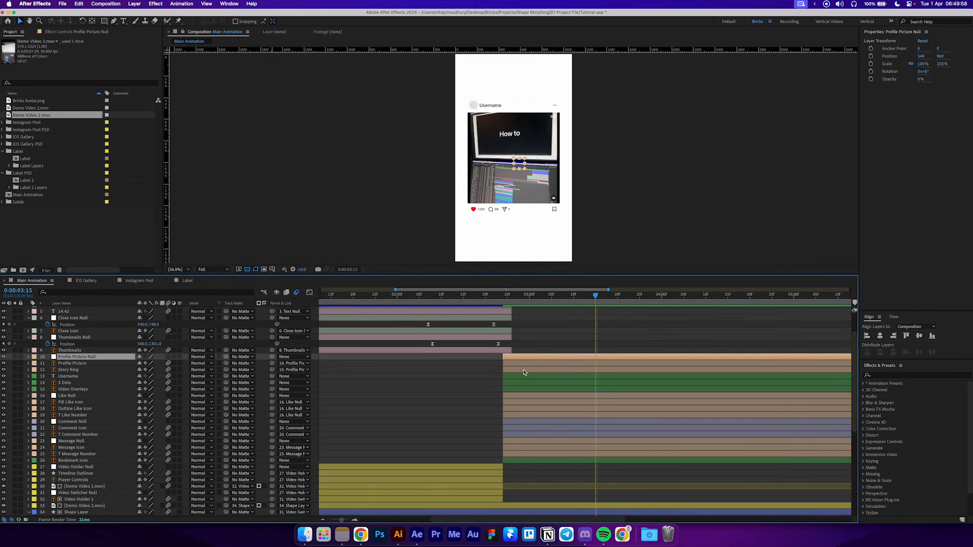
scroll(83, 361, up, 2)
super+click(75, 389)
super+click(75, 394)
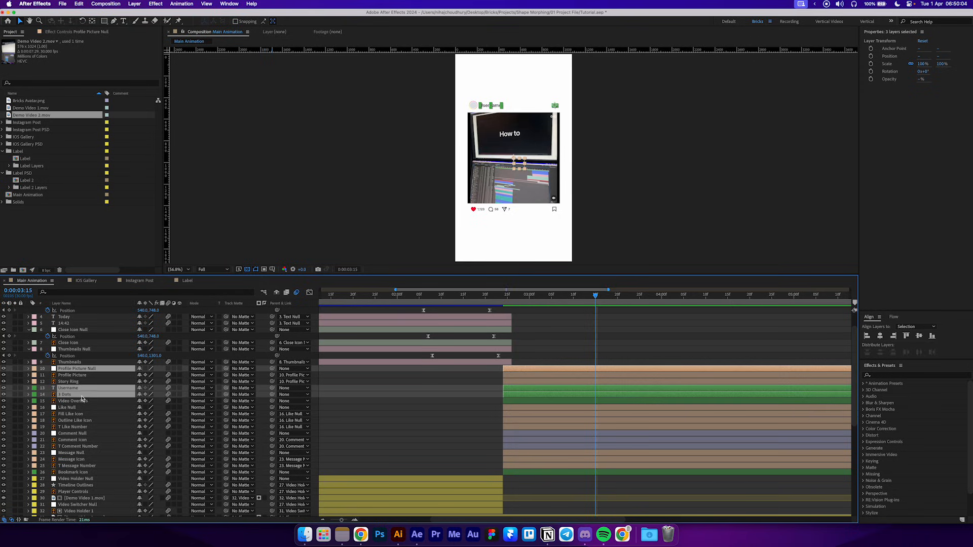
click(505, 301)
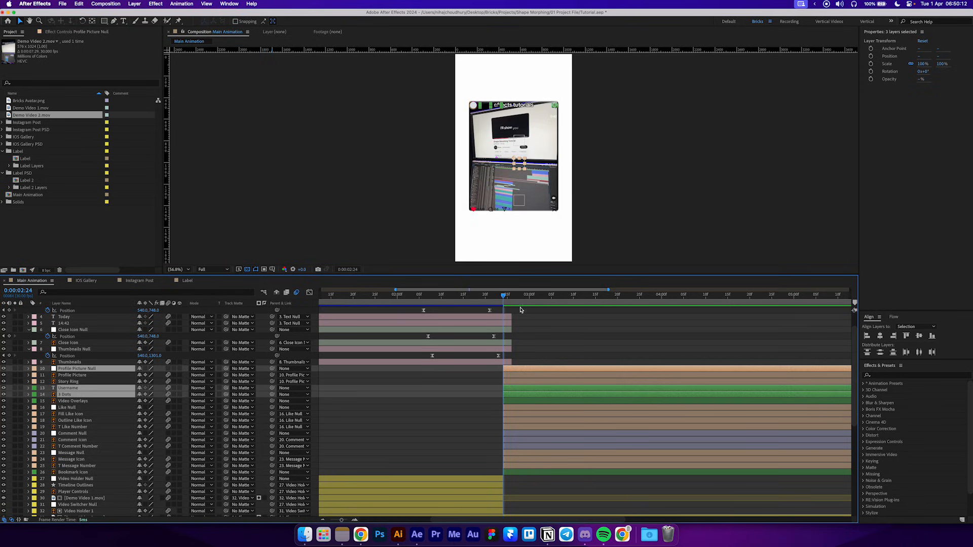
key(equal)
click(539, 301)
key(Page_Up)
key(alt+shift+p)
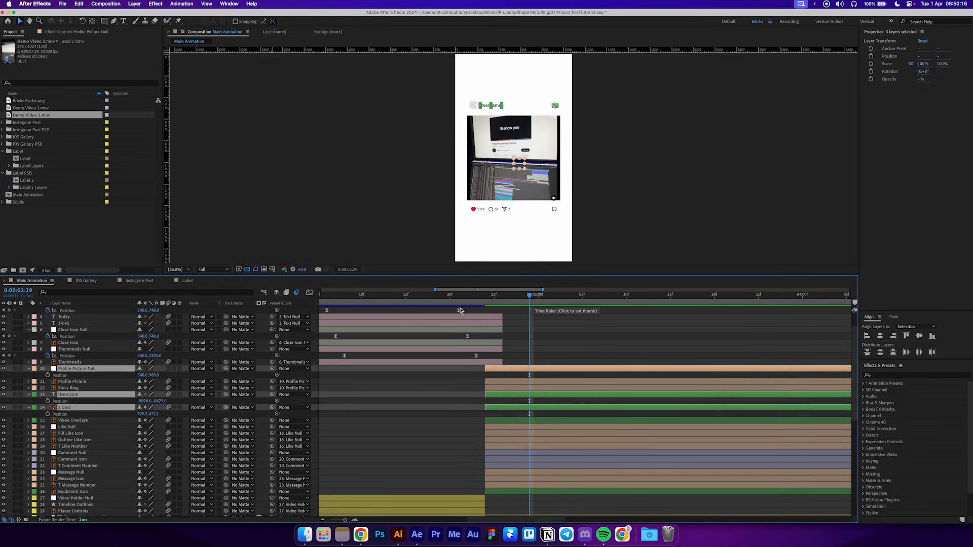
click(47, 375)
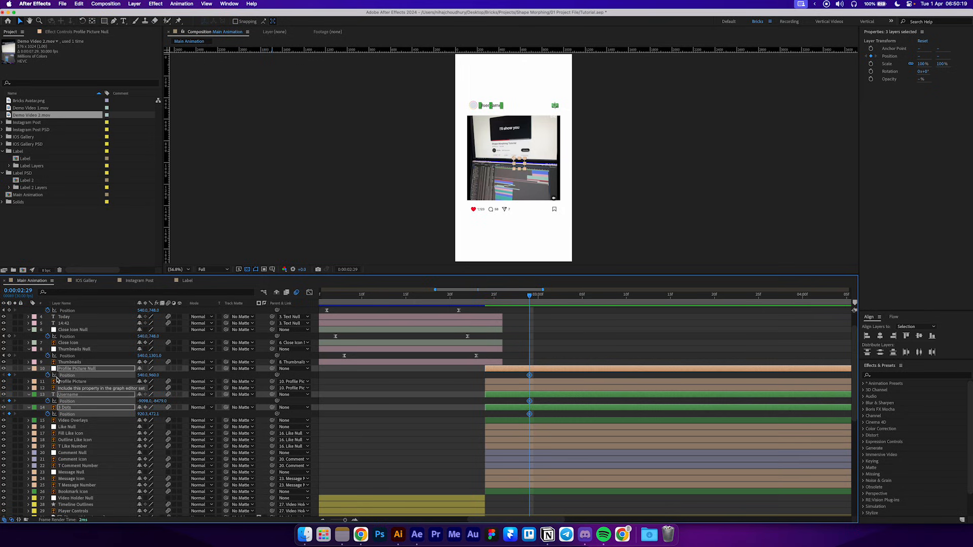
- At 0:00:02:24, move Profile Picture Null, Username and 3 Dots down about 197 px over the video and preview the motion
click(491, 302)
key(Page_Up)
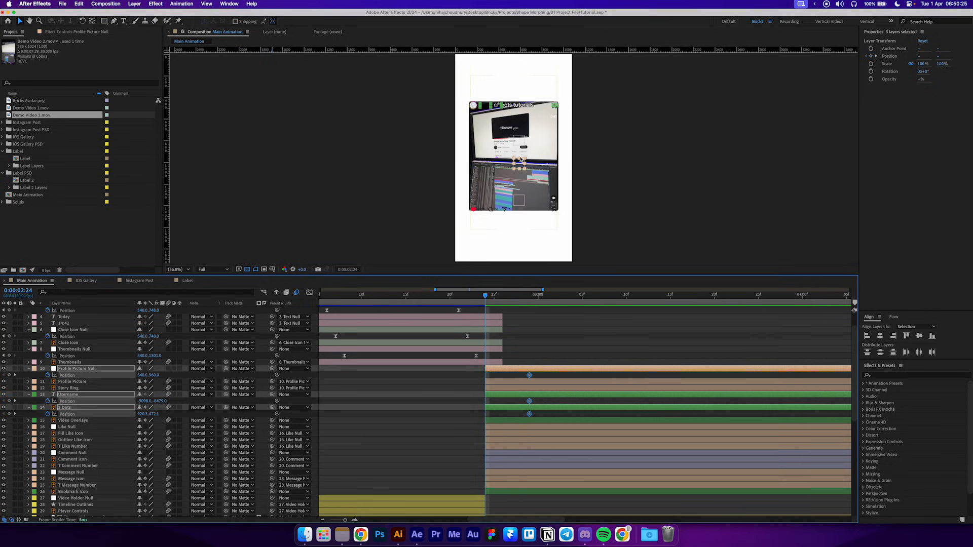
drag(499, 107, 500, 120)
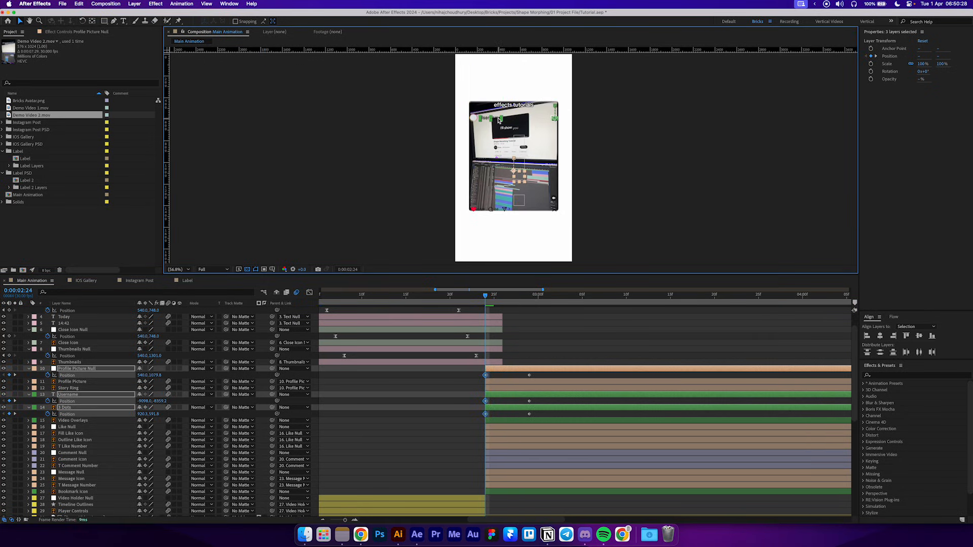
click(553, 330)
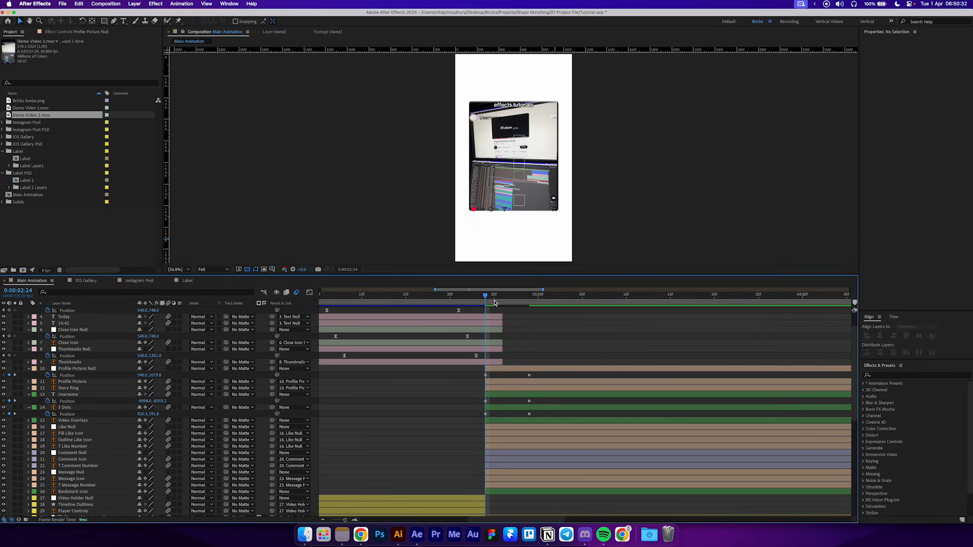
mouse_move(491, 302)
mouse_down()
mouse_move(530, 302)
mouse_move(486, 304)
mouse_up()
drag(478, 371, 493, 417)
drag(519, 175, 520, 188)
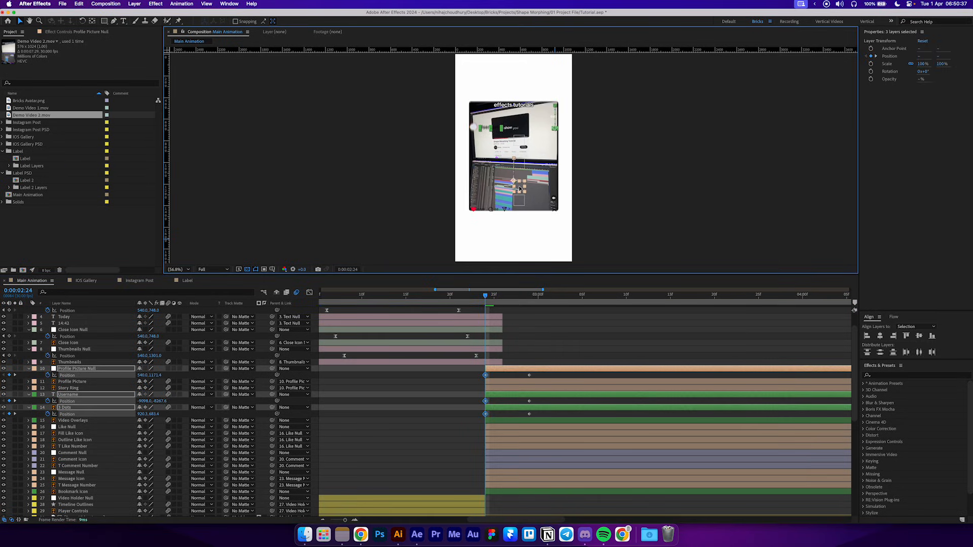
click(551, 321)
drag(501, 298, 556, 299)
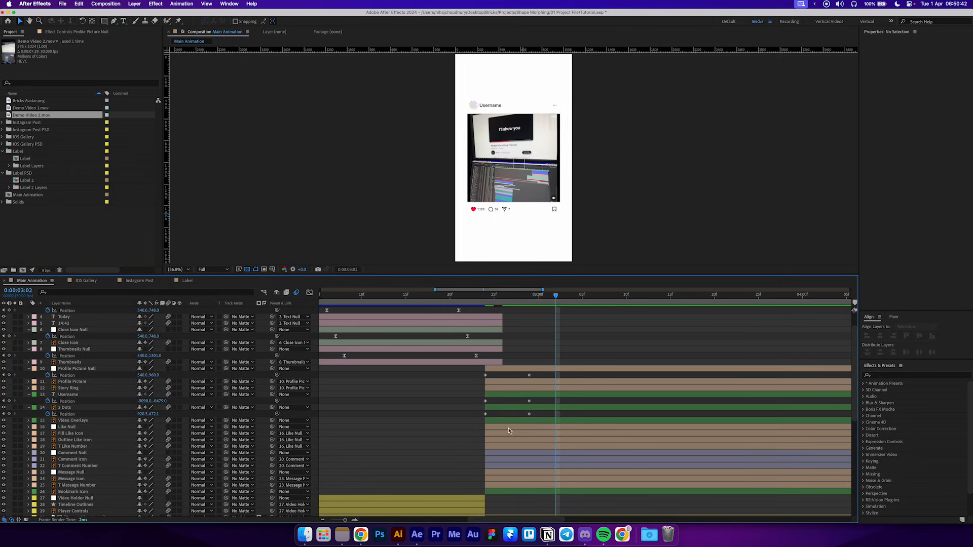
- Set Position keyframes on Like Null, Comment Null, Message Null and Bookmark Icon at 0:00:02:29
click(506, 428)
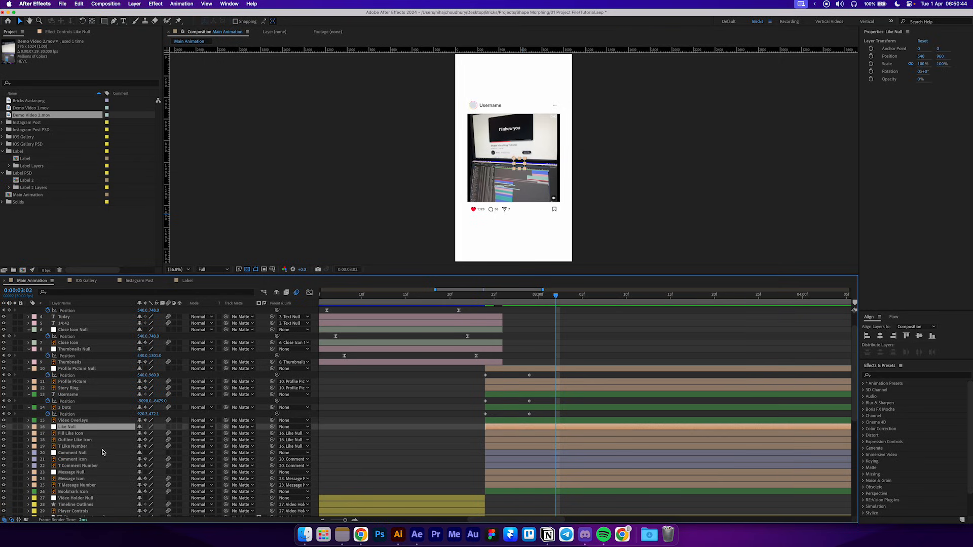
super+click(87, 453)
super+click(80, 472)
super+click(72, 492)
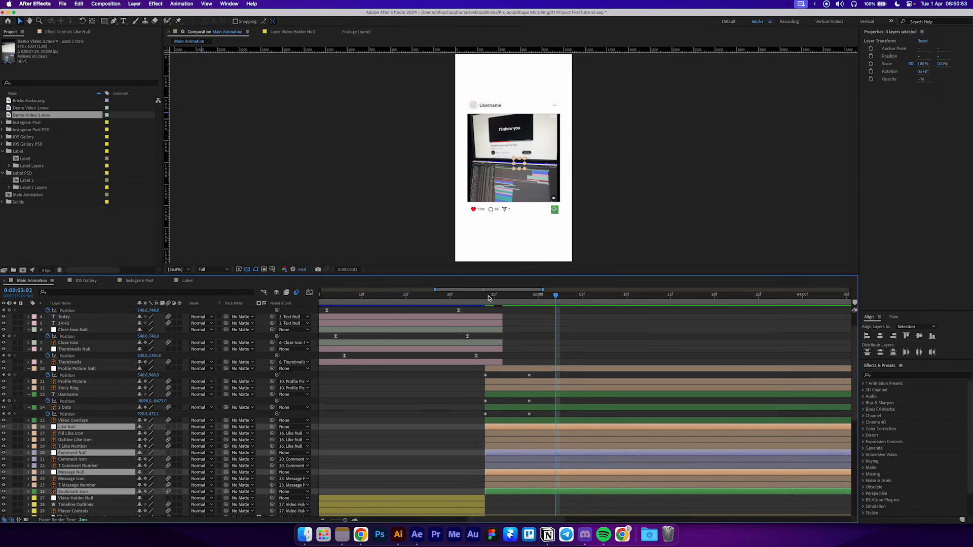
key(j)
key(alt+shift+p)
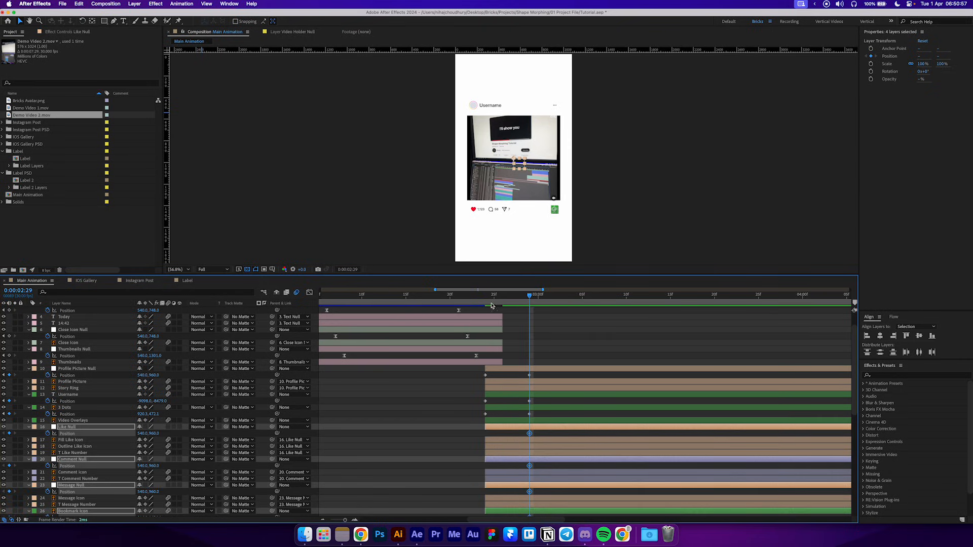
- At 0:00:02:24, move Like Null, Comment Null, Message Null and Bookmark Icon up about 208 px over the video and preview the motion
click(487, 305)
drag(519, 165, 519, 142)
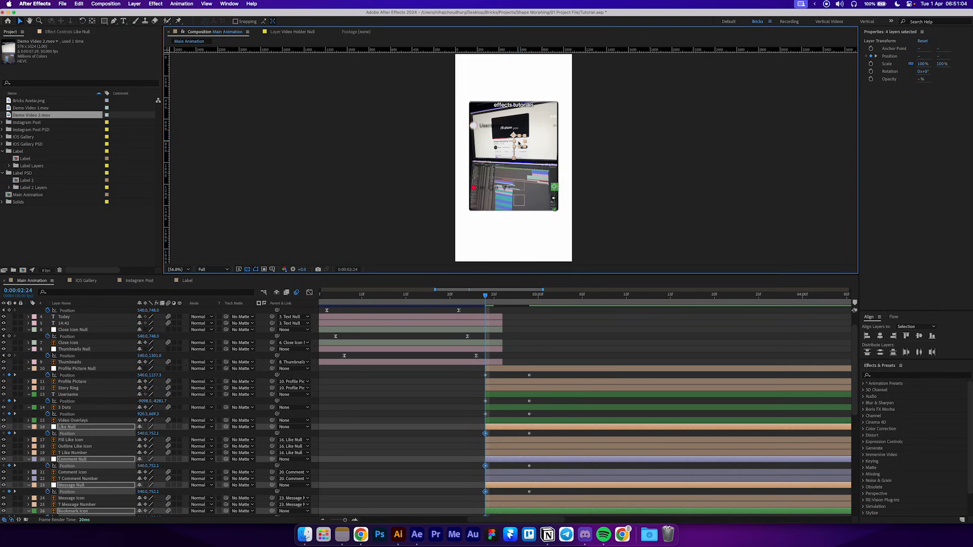
click(569, 356)
click(503, 296)
drag(504, 296, 547, 305)
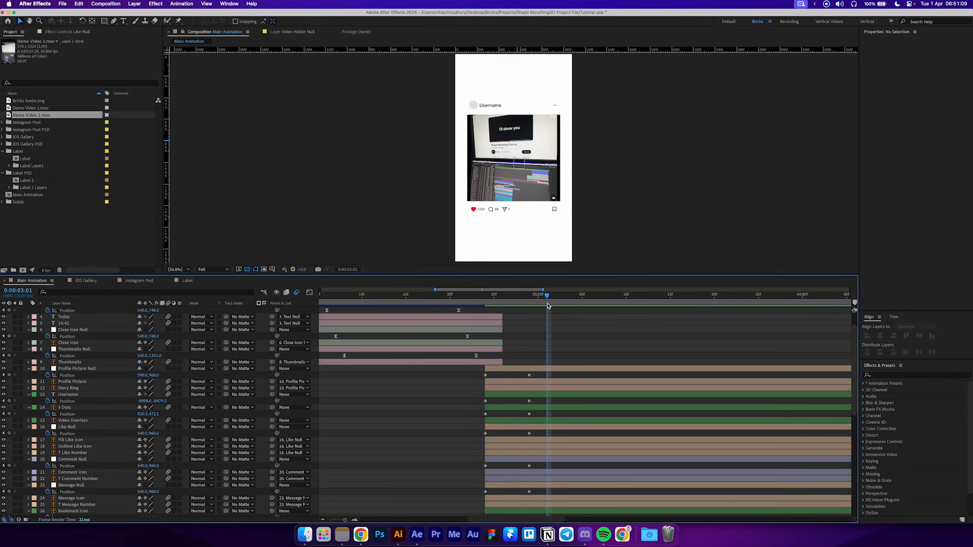
- Add the expression beginning amp = .04 to Profile Picture Null's Position and copy only that expression
alt+click(48, 375)
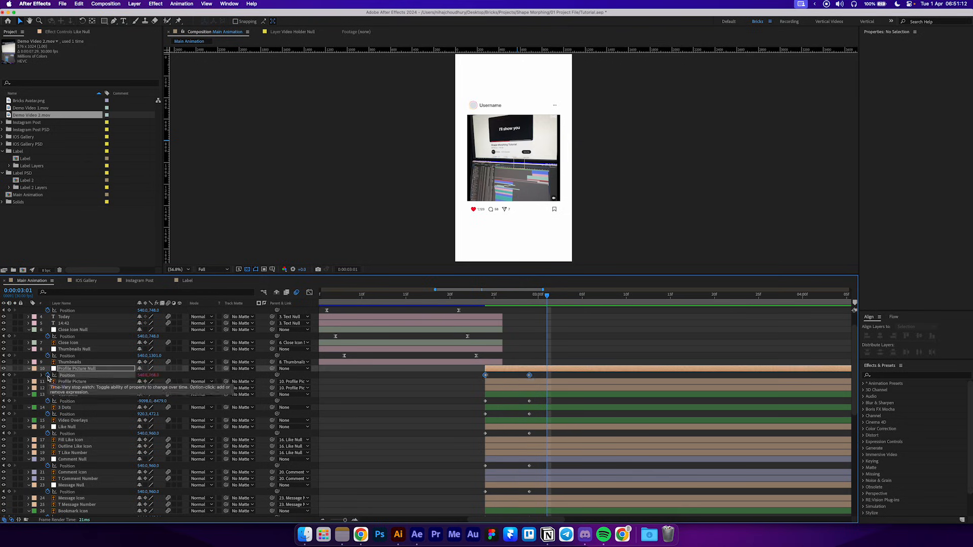
click(426, 379)
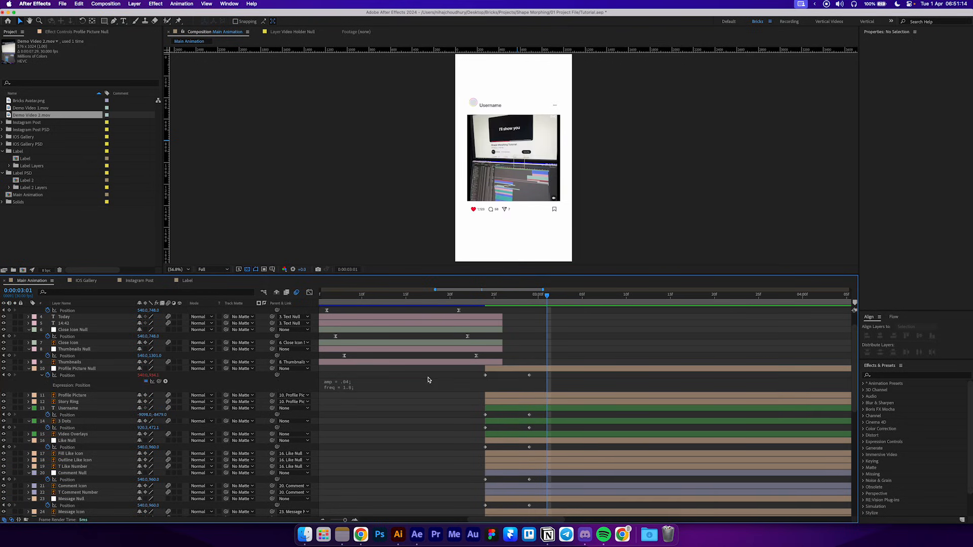
drag(480, 303, 487, 335)
right_click(86, 378)
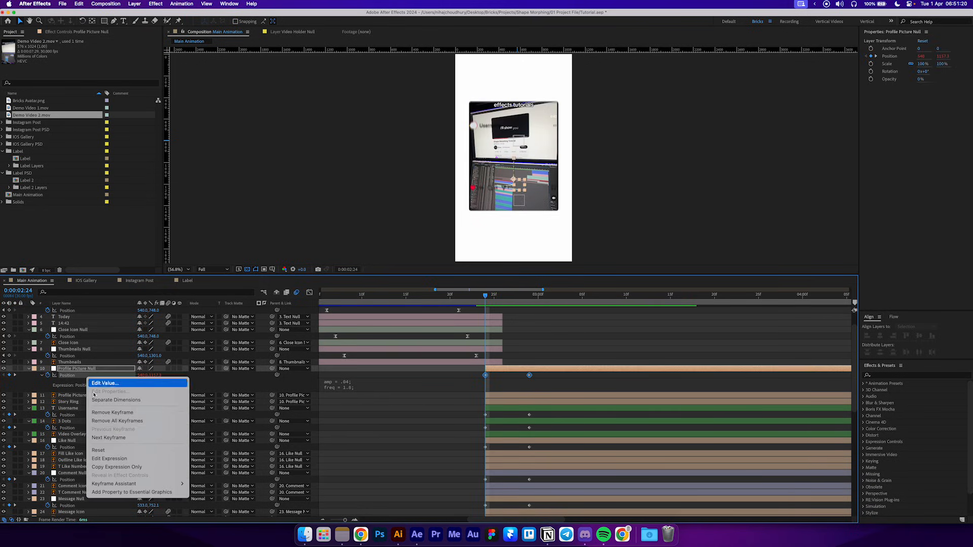
click(119, 468)
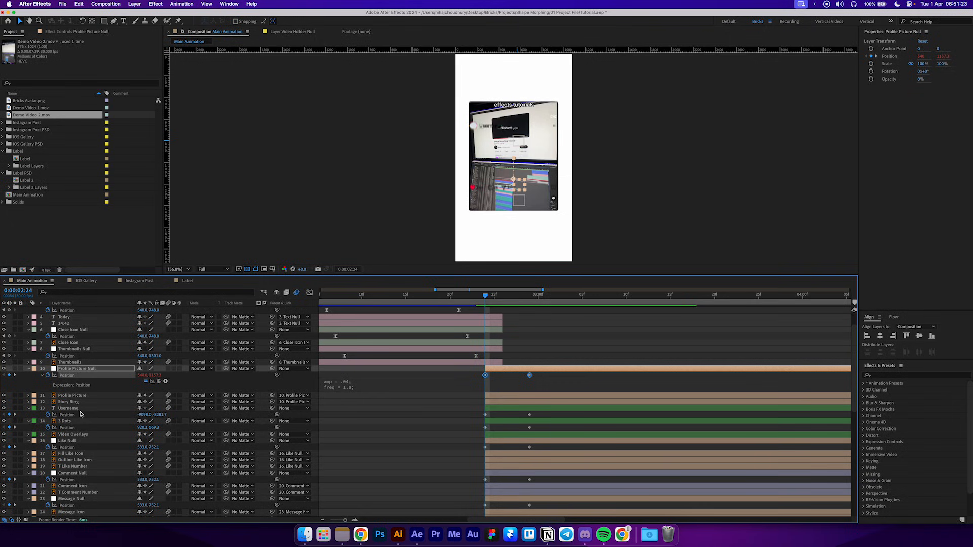
- Paste the copied Position expression onto Username, 3 Dots, Like Null, Comment Null, Message Null and Bookmark Icon, and preview the motion
click(79, 409)
shift+click(77, 421)
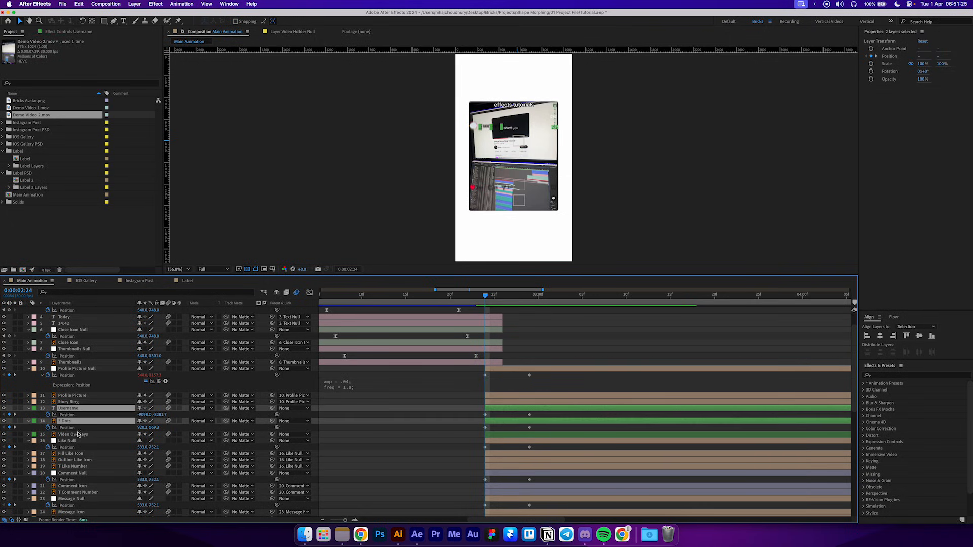
super+click(79, 440)
scroll(256, 442, down, 3)
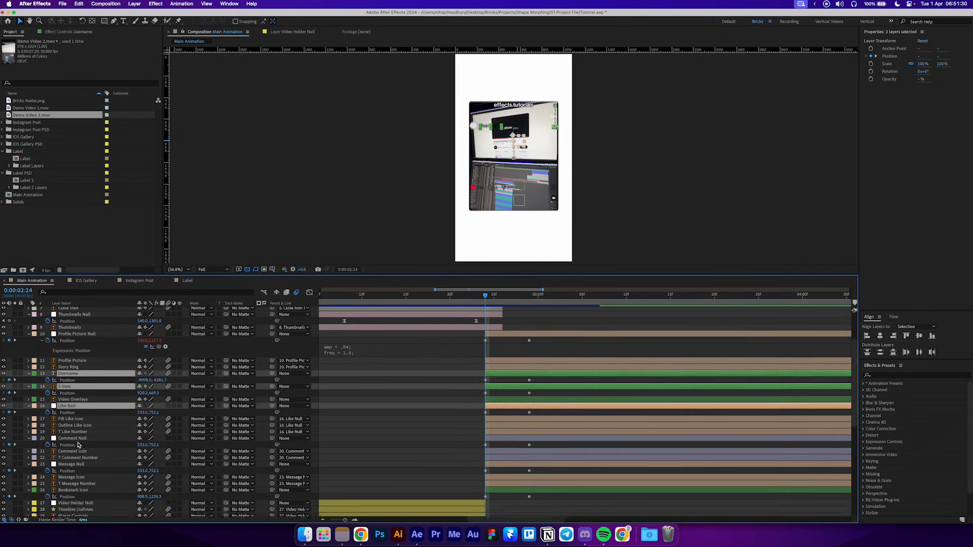
super+click(498, 425)
super+click(497, 447)
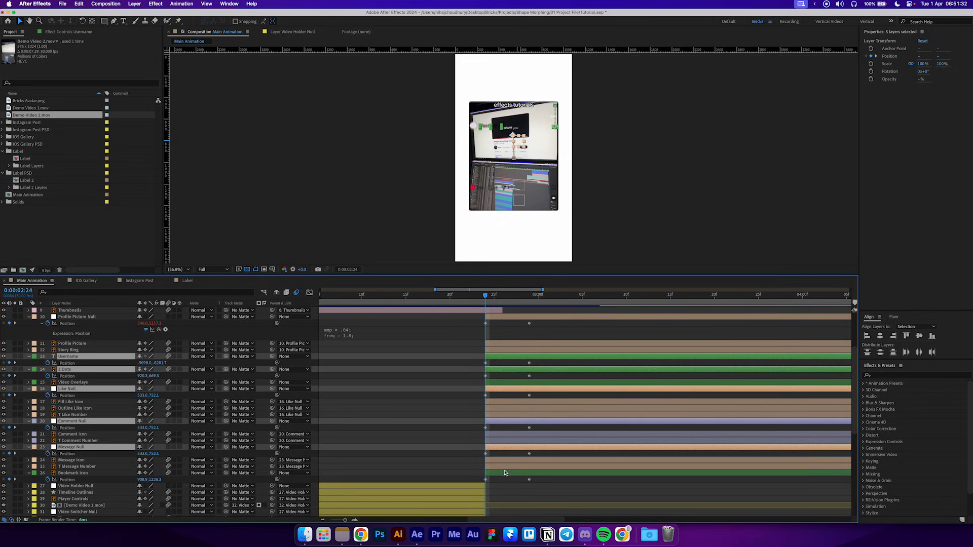
super+click(502, 474)
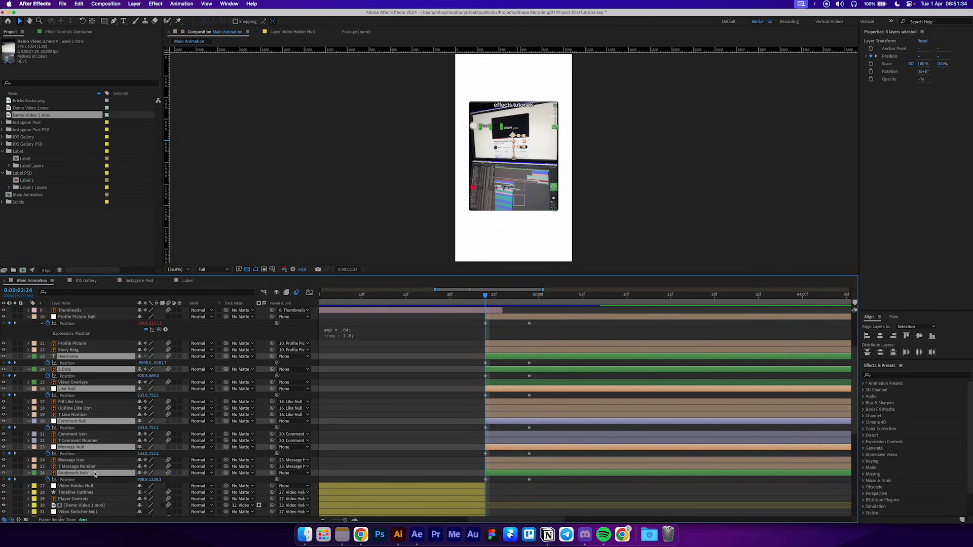
key(super+alt+a)
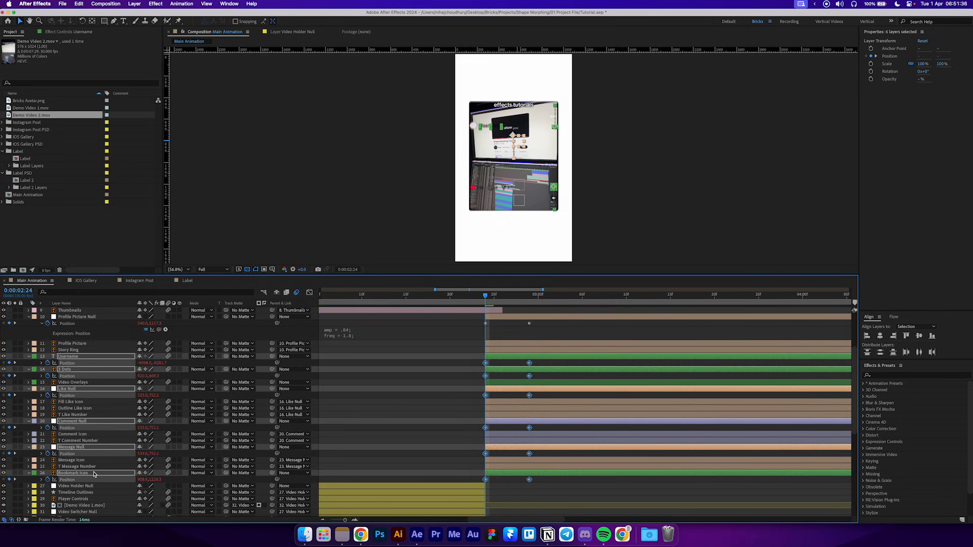
click(405, 403)
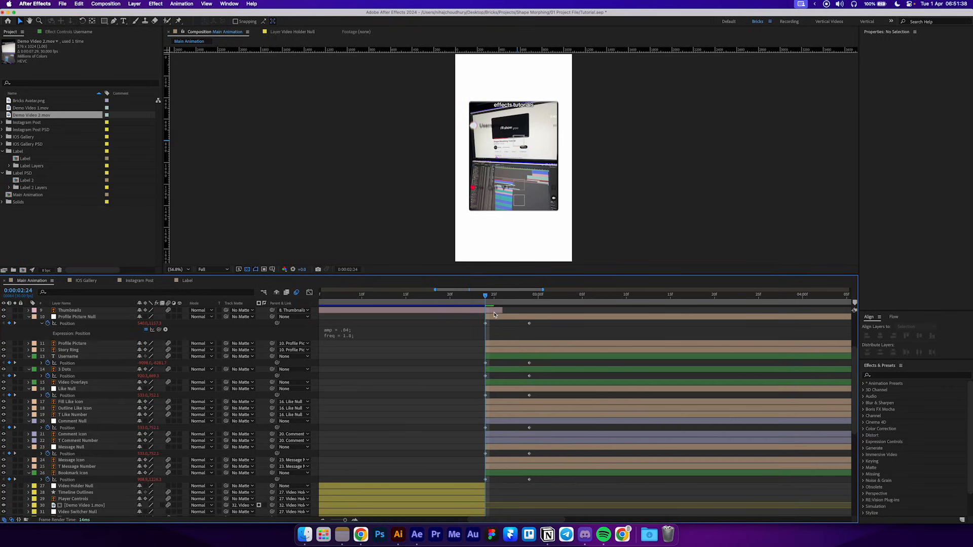
click(479, 298)
key(space)
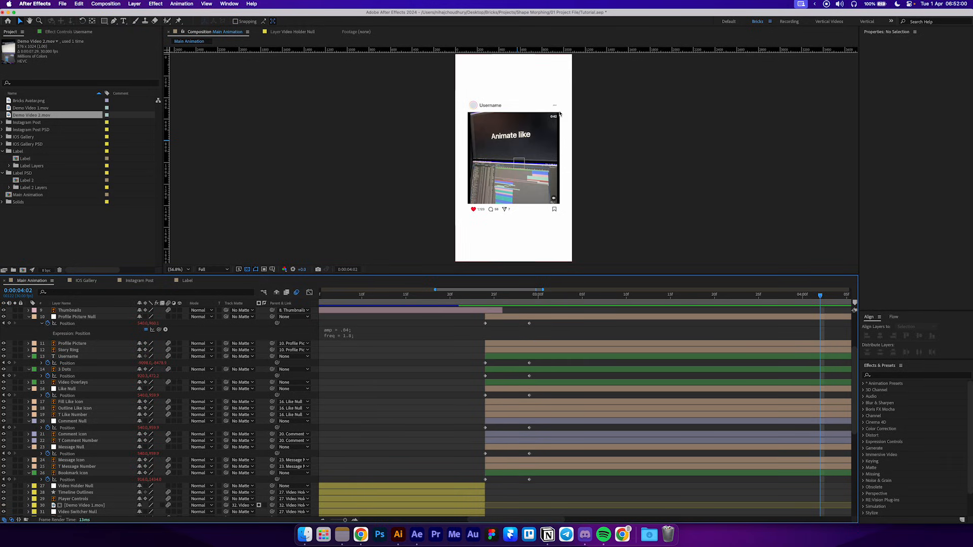
- Stagger the post layers: delay Username and the Comment layers one frame, 3 Dots and the Message layers two frames, and Bookmark Icon three frames
click(495, 357)
drag(501, 358, 515, 371)
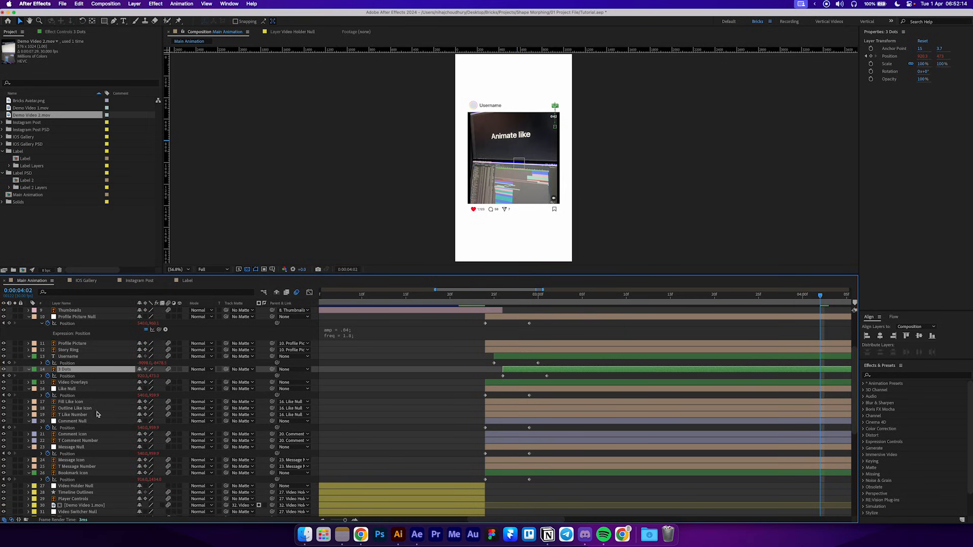
click(83, 394)
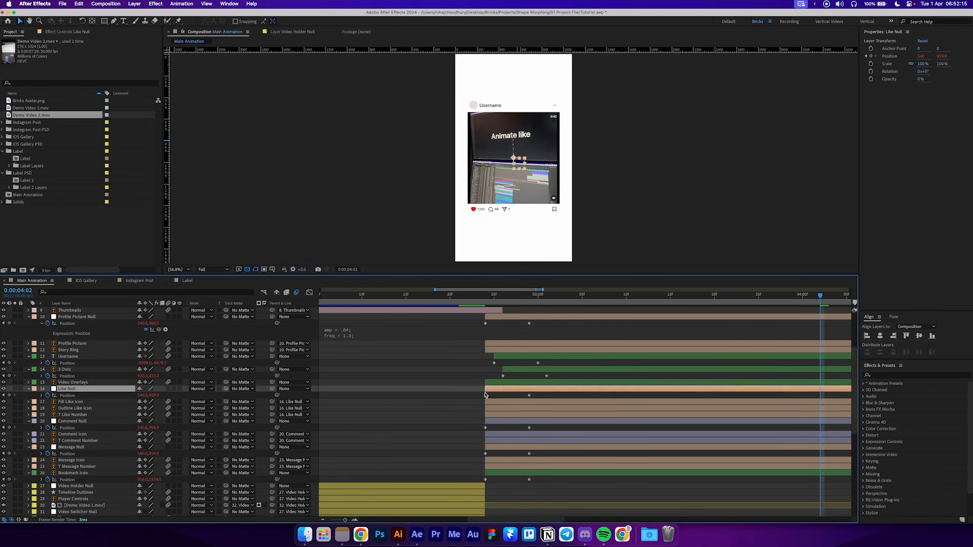
shift+click(498, 415)
click(495, 422)
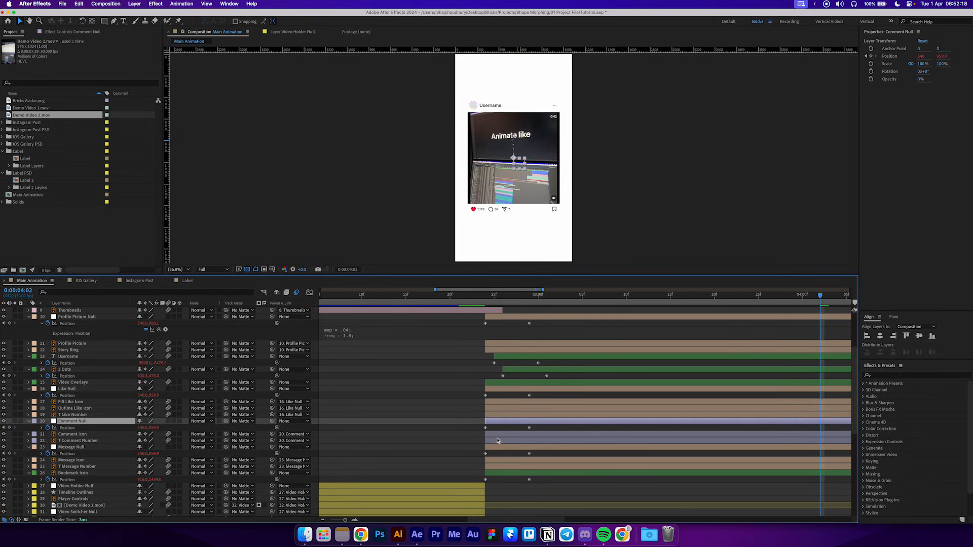
shift+click(501, 441)
drag(501, 440, 531, 475)
click(503, 447)
shift+click(500, 465)
click(511, 474)
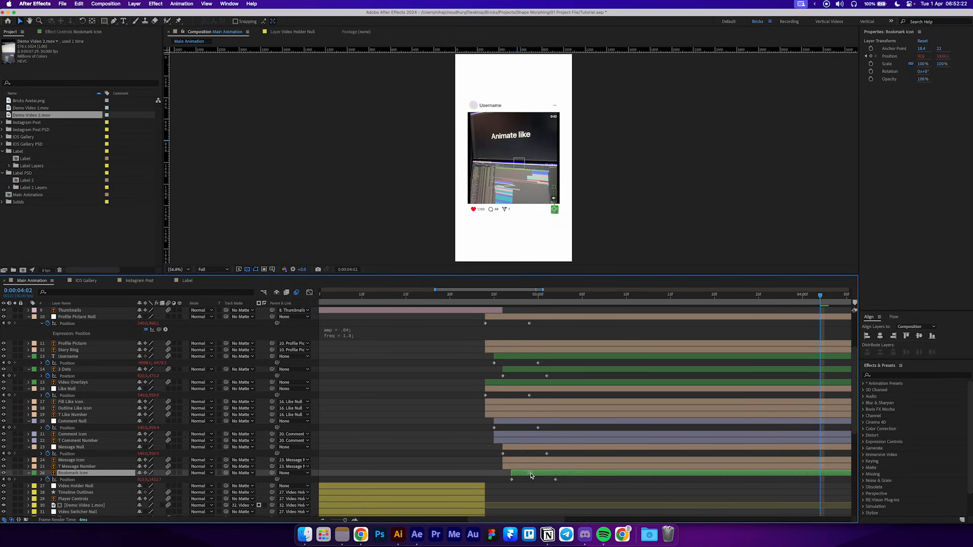
click(468, 298)
drag(514, 302, 582, 324)
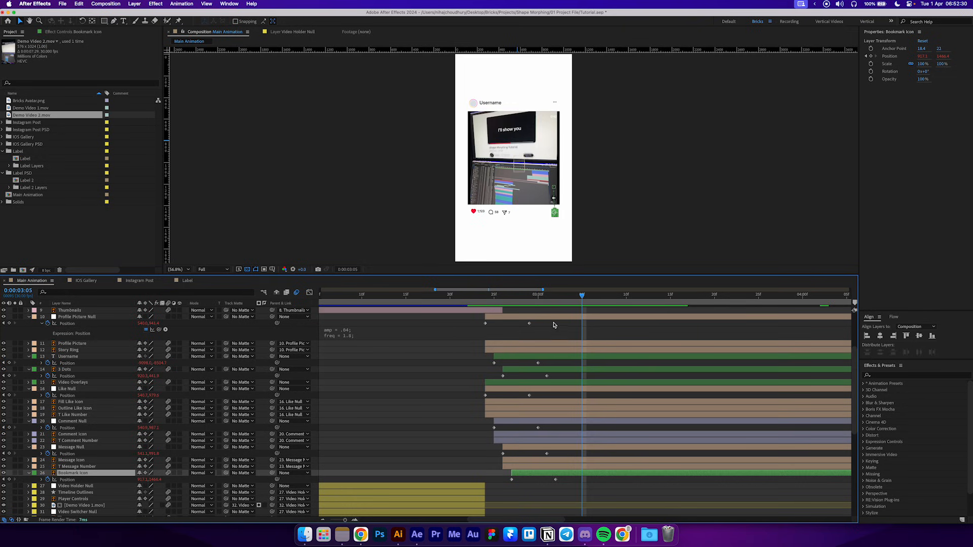
- Collapse the layers from Profile Picture Null through Bookmark Icon and move them below Shape Layer in the layer stack
scroll(508, 337, down, 1)
drag(513, 275, 513, 149)
click(532, 191)
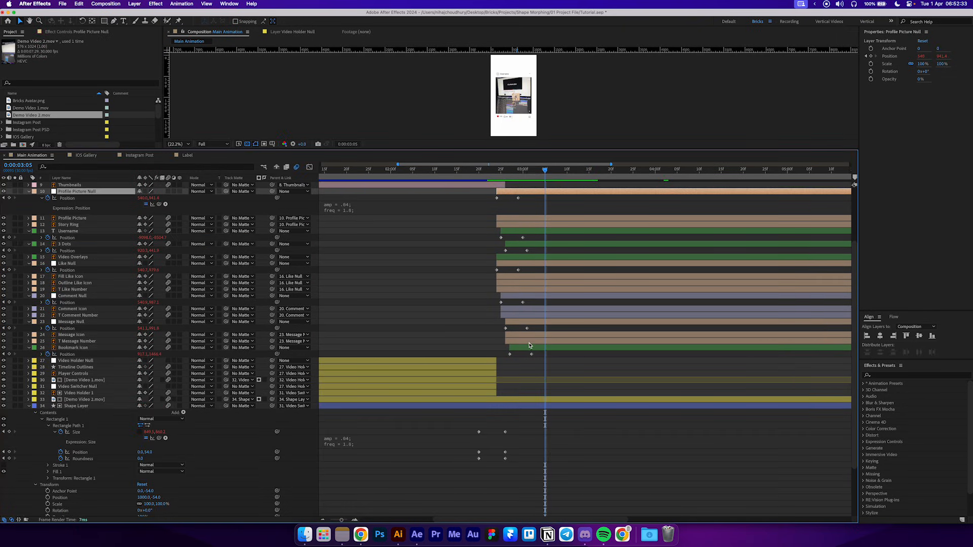
shift+click(531, 348)
click(29, 348)
click(29, 348)
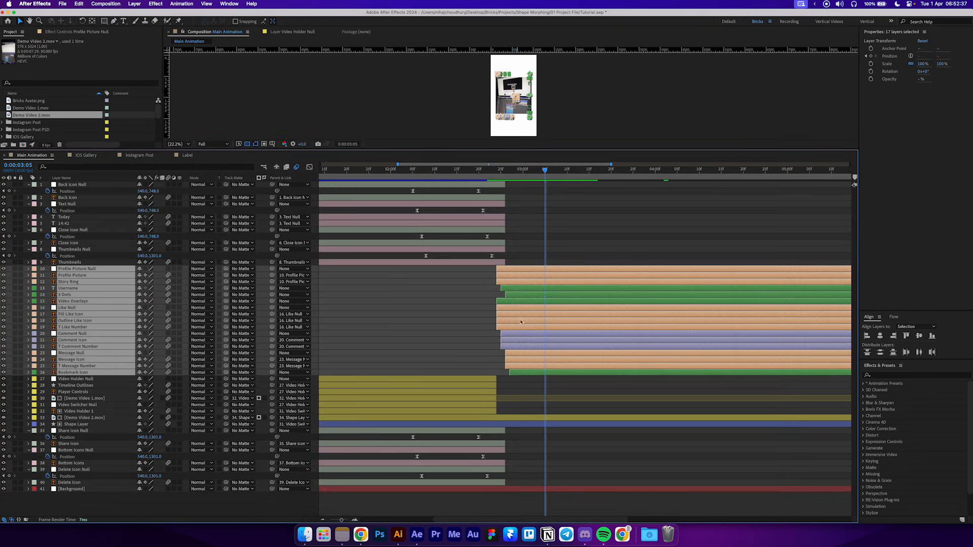
drag(84, 304, 100, 430)
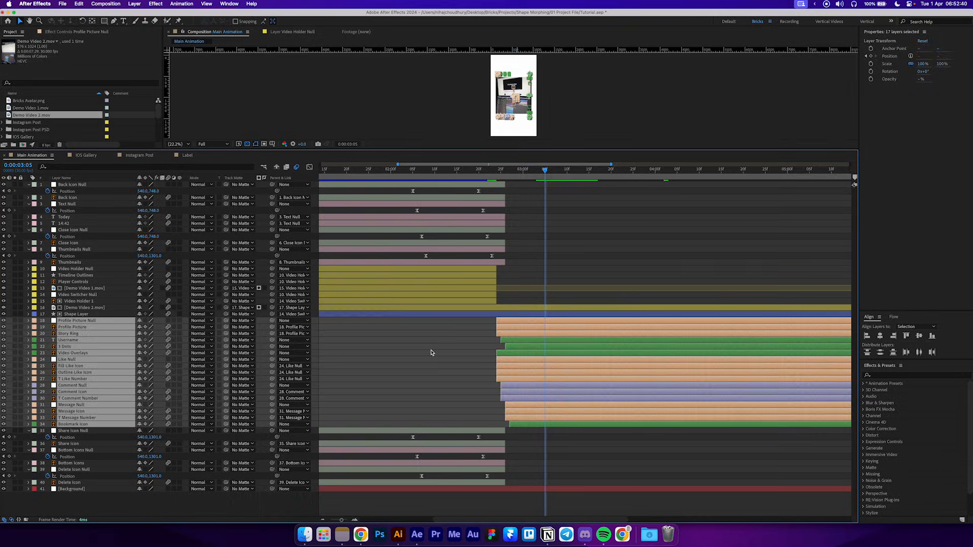
click(484, 337)
- Preview the whole Main Animation composition from the first frame
drag(333, 150, 334, 358)
drag(528, 382, 255, 396)
key(space)
key(space)
key(space)
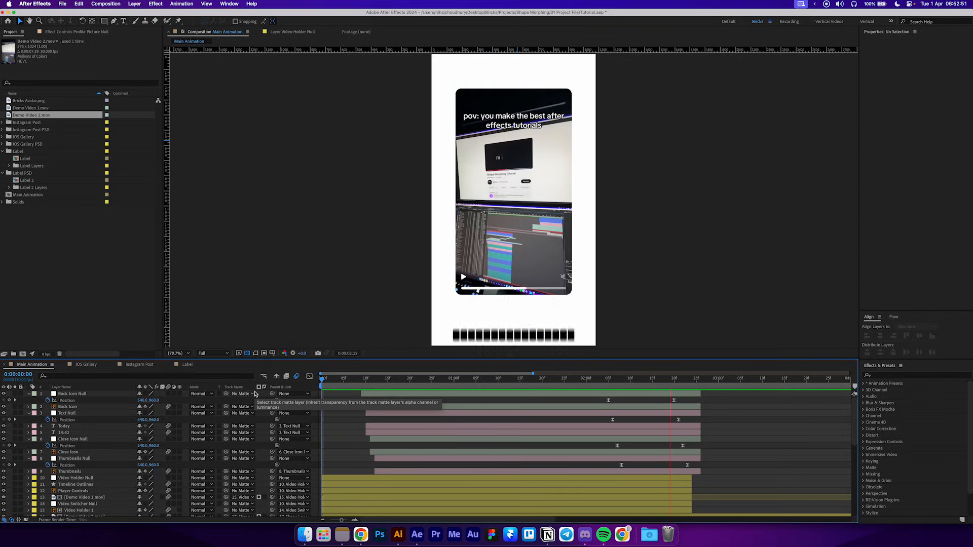
key(space)
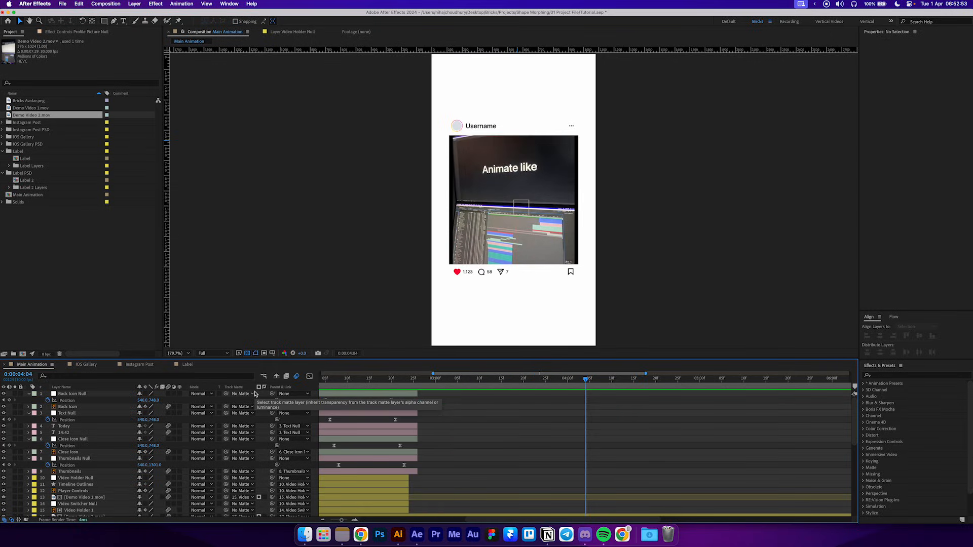
- Examine the post's like, comment and message counters, profile picture and username at close range
scroll(383, 426, down, 1)
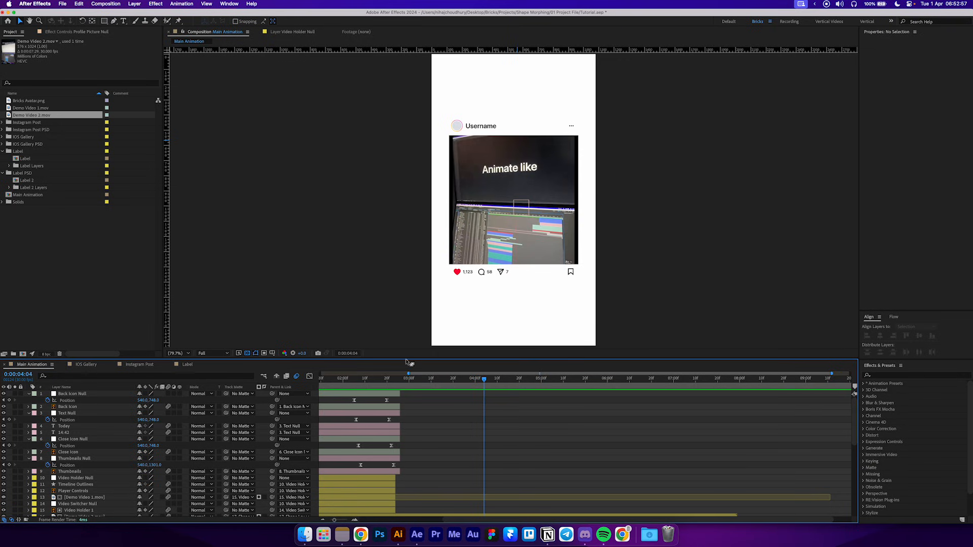
drag(406, 359, 407, 289)
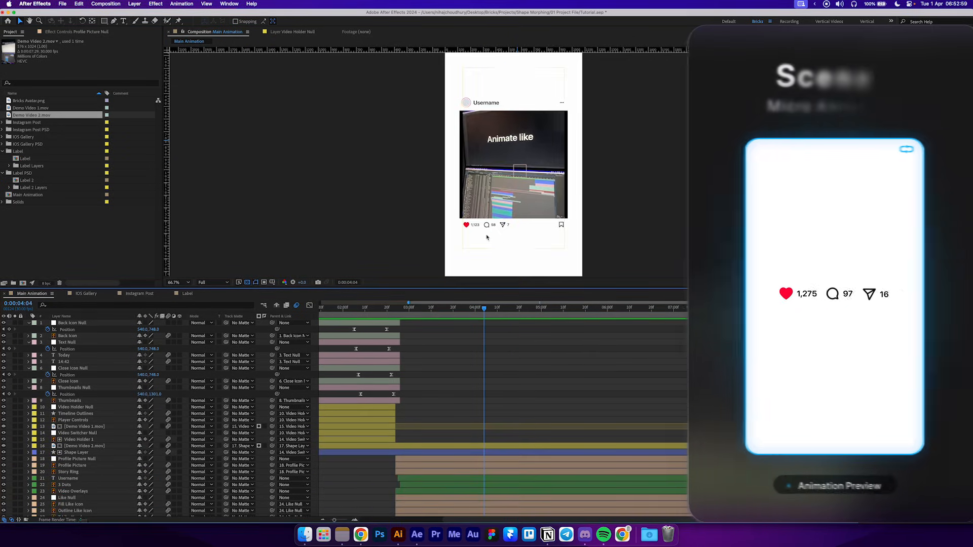
scroll(499, 203, up, 3)
drag(503, 242, 514, 170)
scroll(499, 202, down, 1)
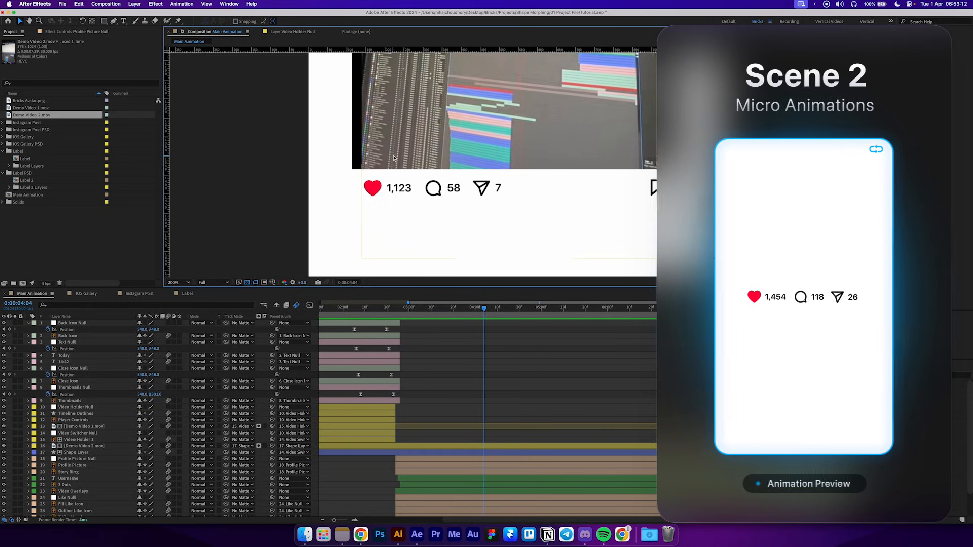
scroll(394, 158, down, 1)
drag(394, 158, 425, 281)
drag(418, 125, 422, 151)
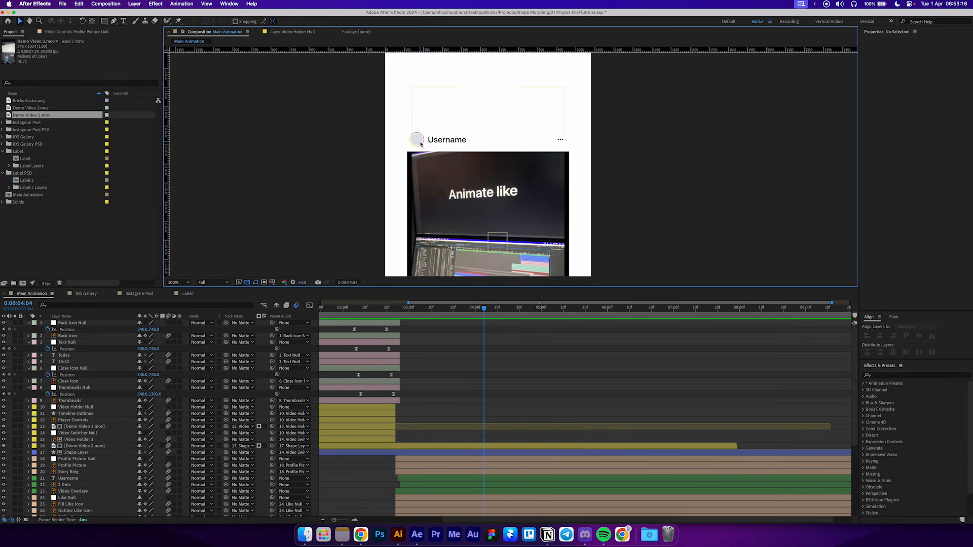
- Add Bricks Avatar.png directly above Profile Picture, start it at 0:00:02:24, and use Profile Picture as its track matte and parent
click(44, 101)
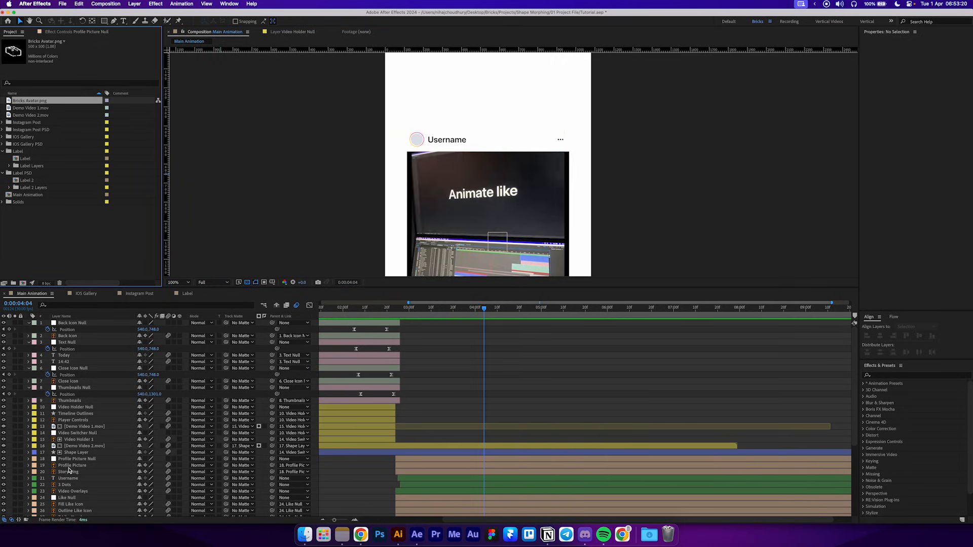
drag(49, 103, 77, 470)
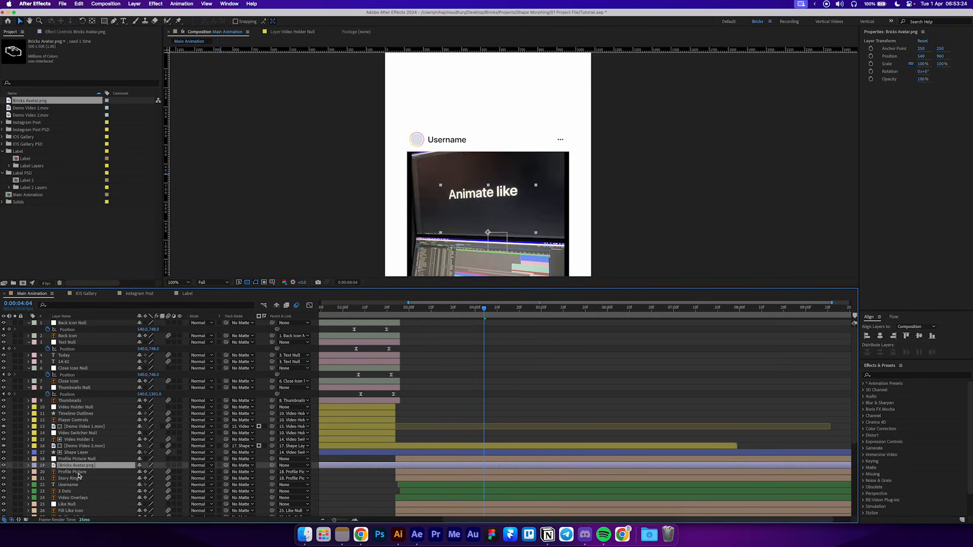
drag(403, 313, 397, 314)
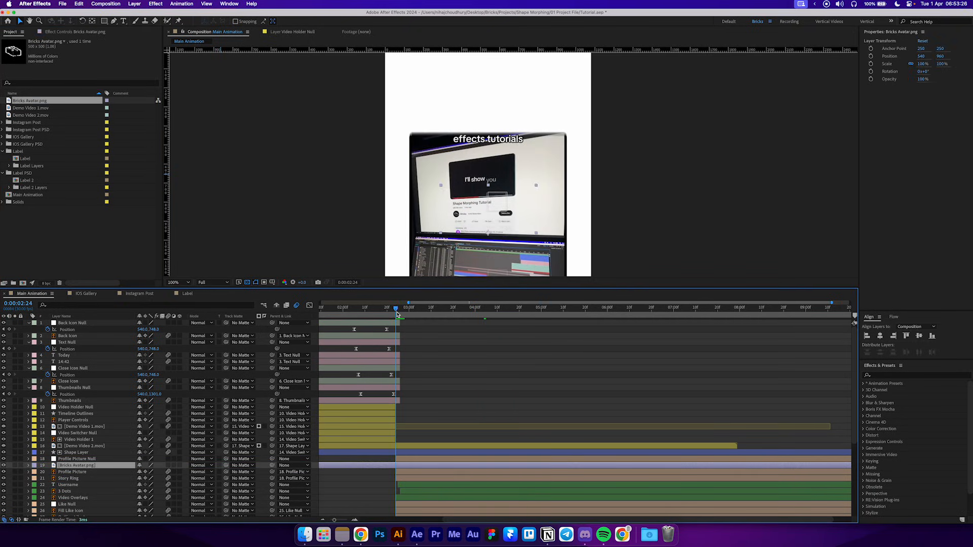
key(bracketleft)
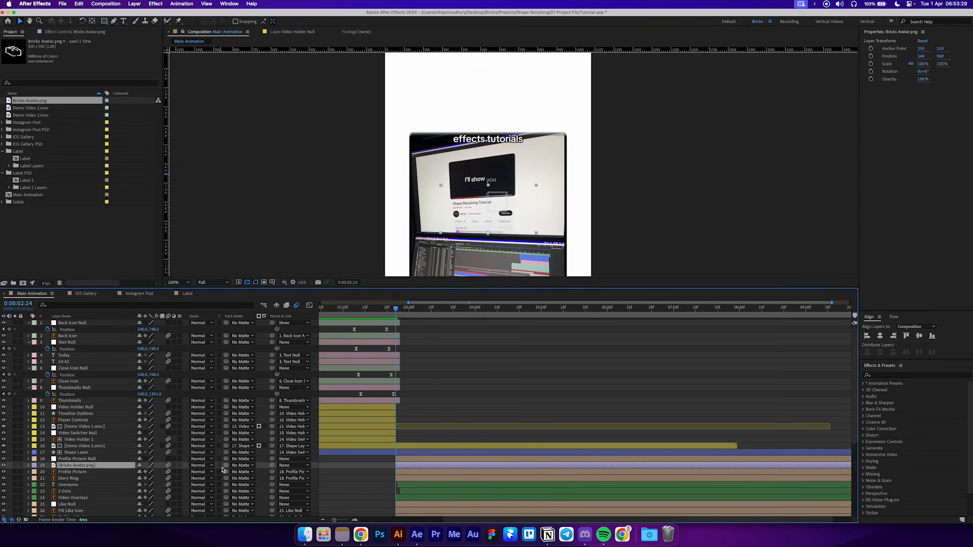
drag(226, 466, 107, 475)
click(87, 470)
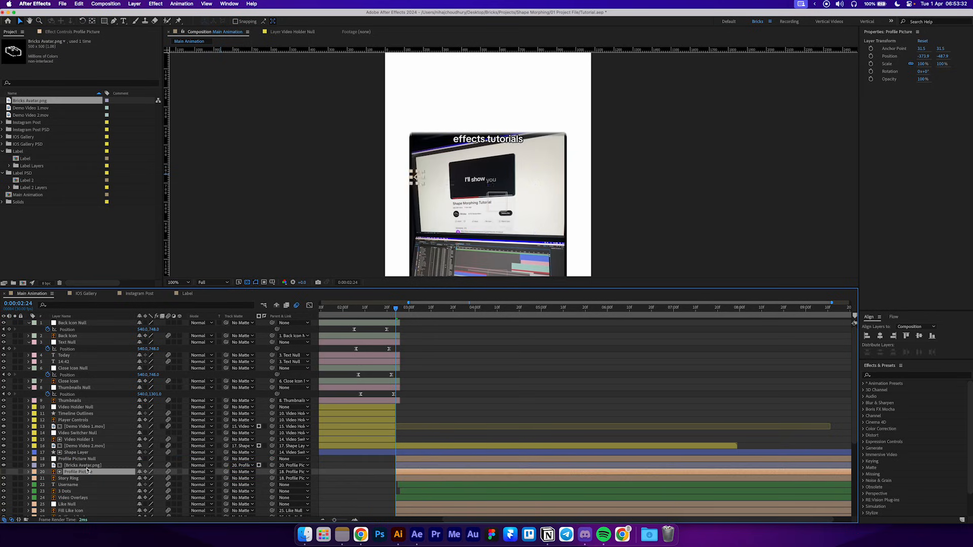
- At 0:00:04:28, reveal the avatar layer's Scale and move the avatar over the profile circle beside the username
click(88, 466)
key(s)
drag(404, 311, 536, 320)
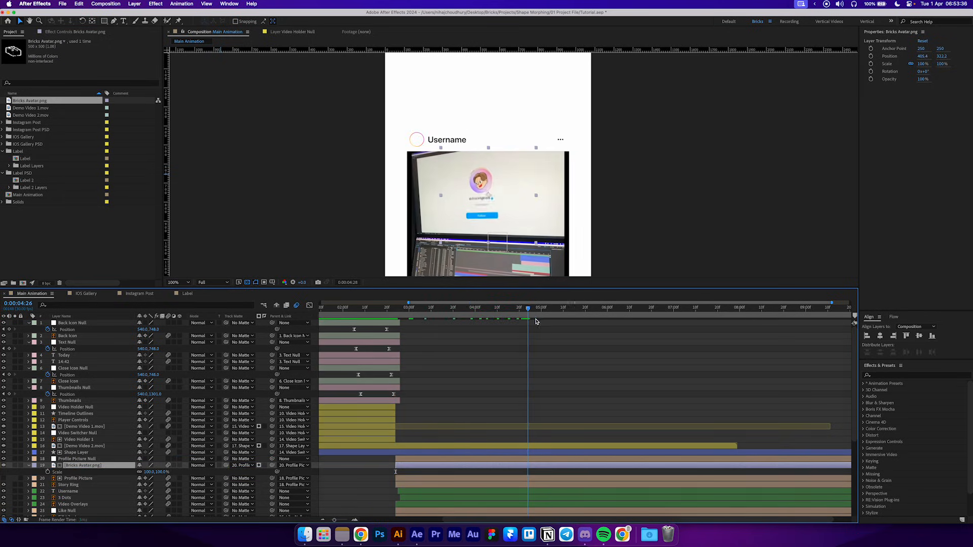
drag(477, 180, 406, 124)
key(period)
drag(375, 162, 386, 166)
key(period)
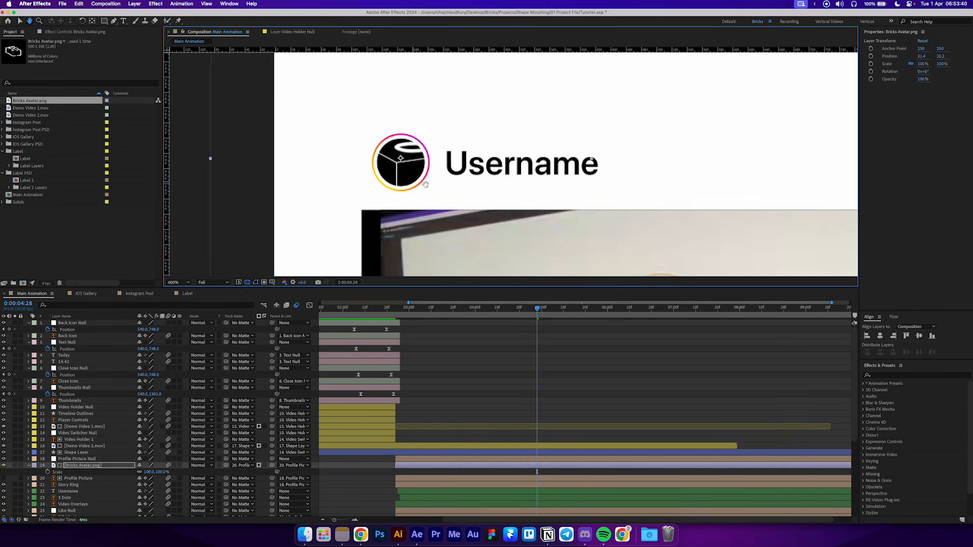
- Scale the Bricks Avatar.png layer to 14% and centre it inside the story ring
drag(148, 472, 114, 475)
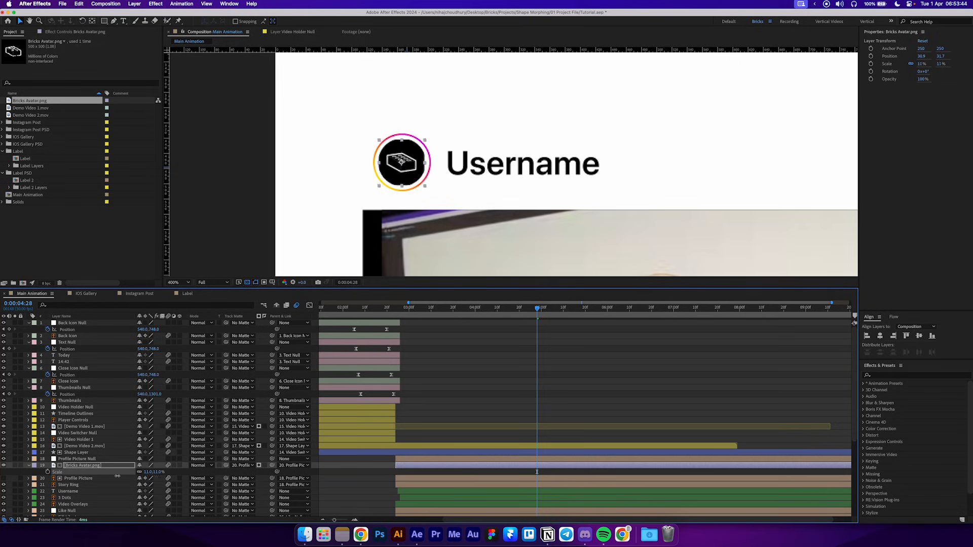
key(period)
drag(329, 173, 330, 173)
key(comma)
scroll(343, 174, right, 3)
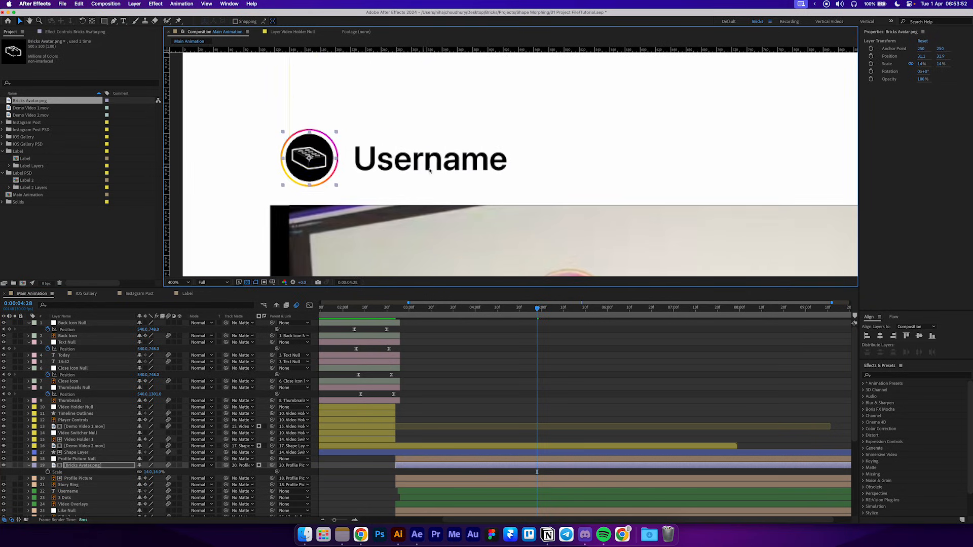
- Change the post's Username text to "Bricks"
click(361, 254)
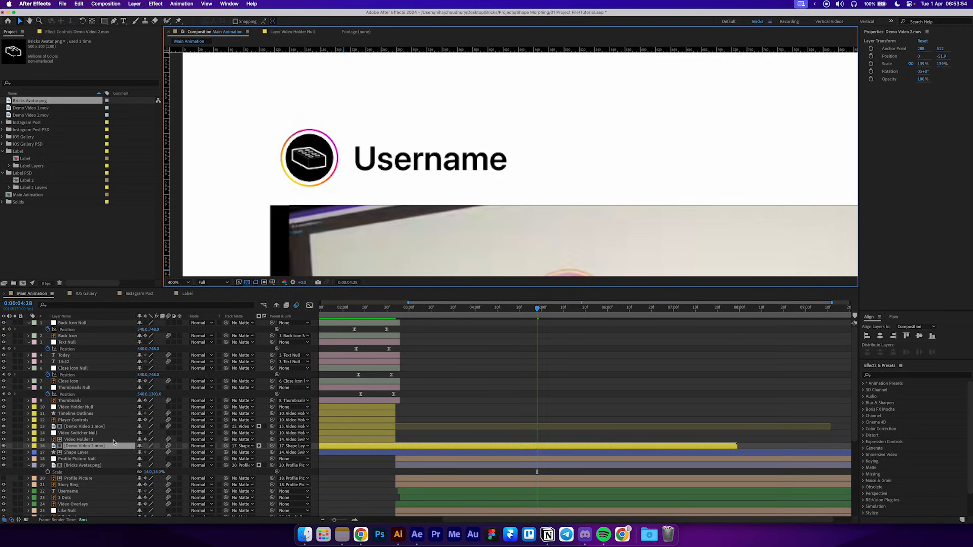
click(92, 491)
click(122, 23)
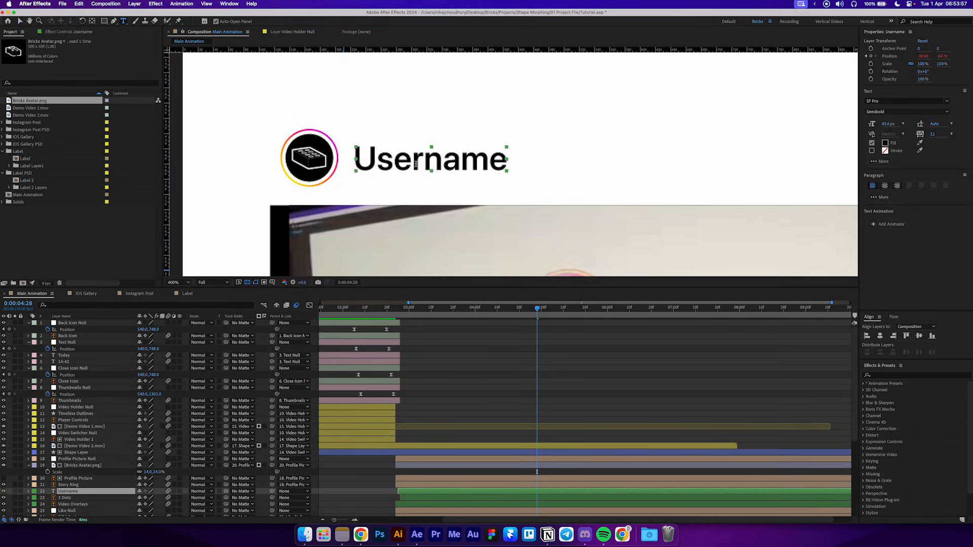
double_click(417, 164)
text(Bricks)
key(Escape)
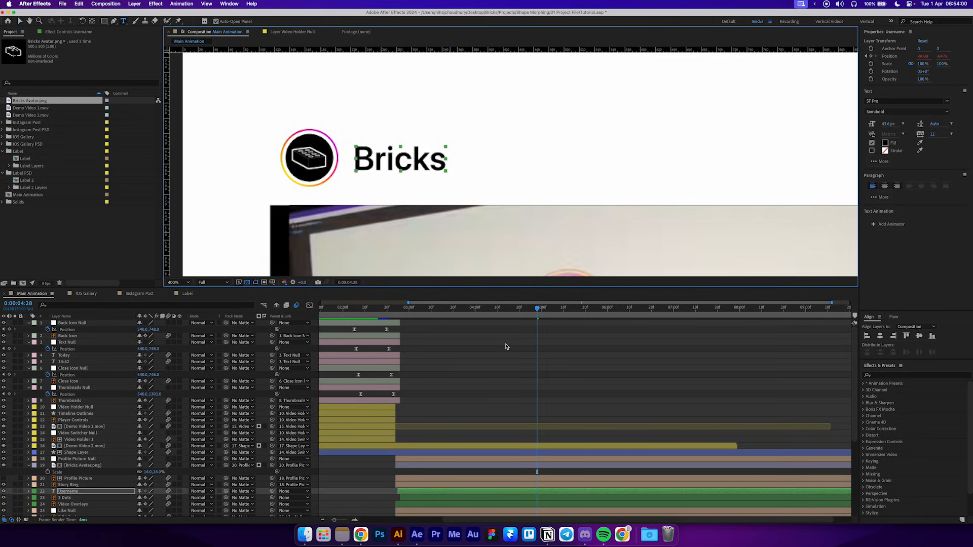
click(505, 345)
- Find the post's T Like Number layer and open the Instagram Post 2 composition from the Instagram Post PSD folder
key(comma)
key(comma)
drag(477, 254, 413, 108)
scroll(418, 188, up, 1)
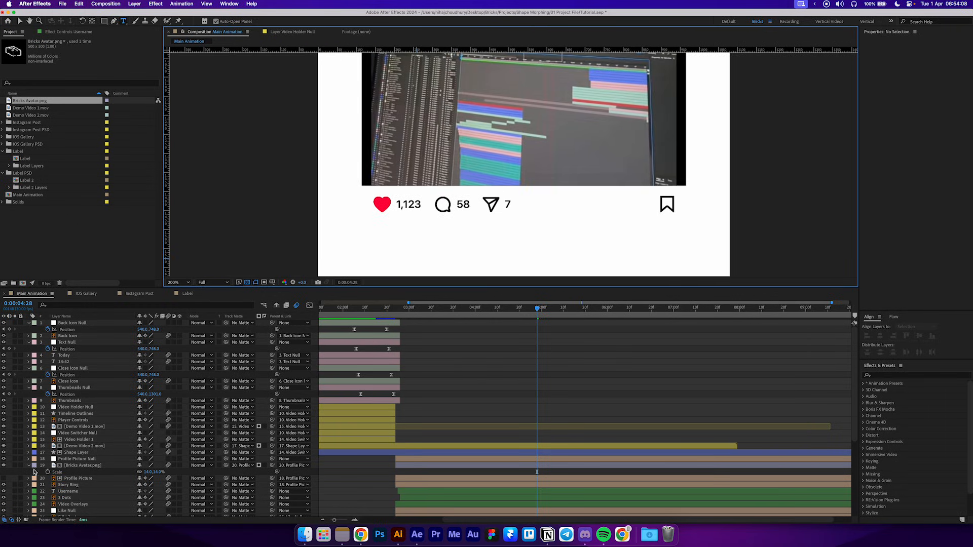
scroll(98, 449, down, 5)
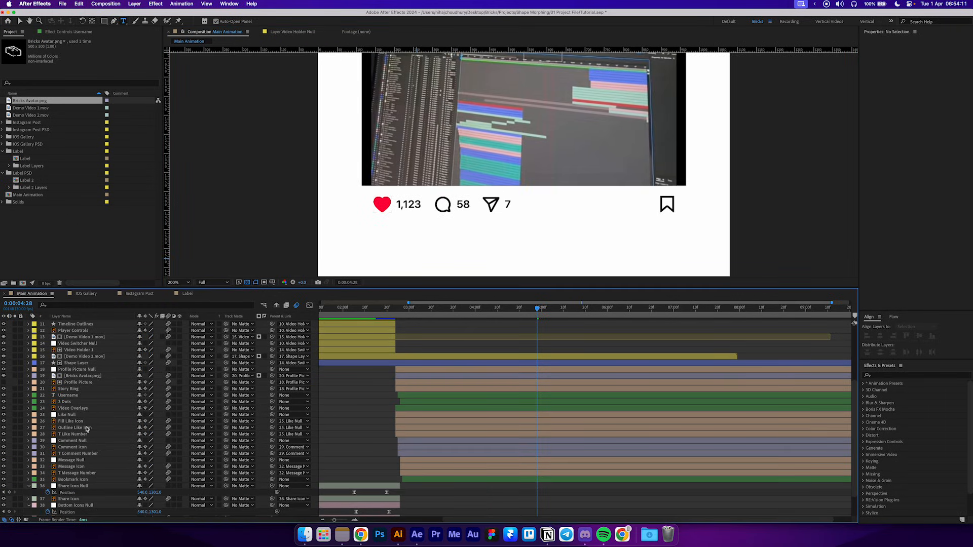
click(84, 434)
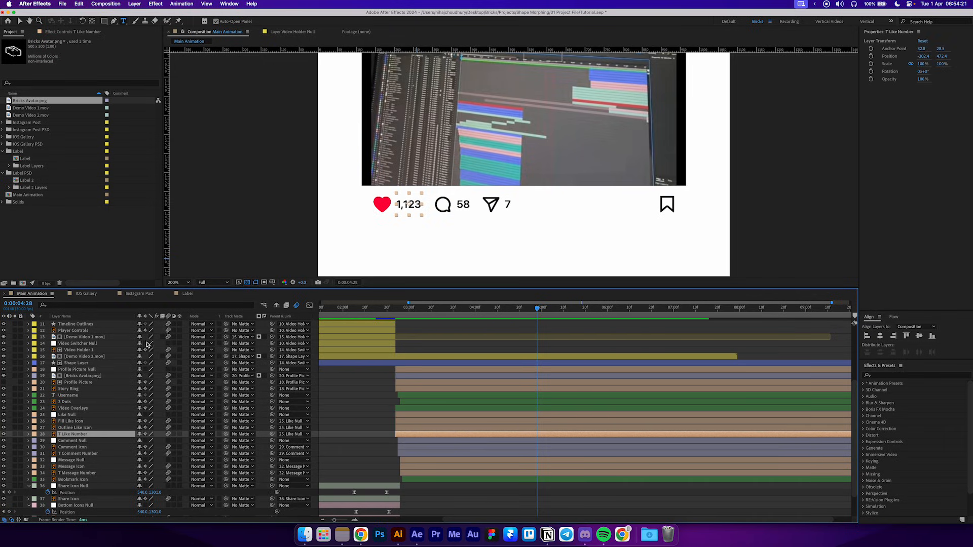
click(2, 151)
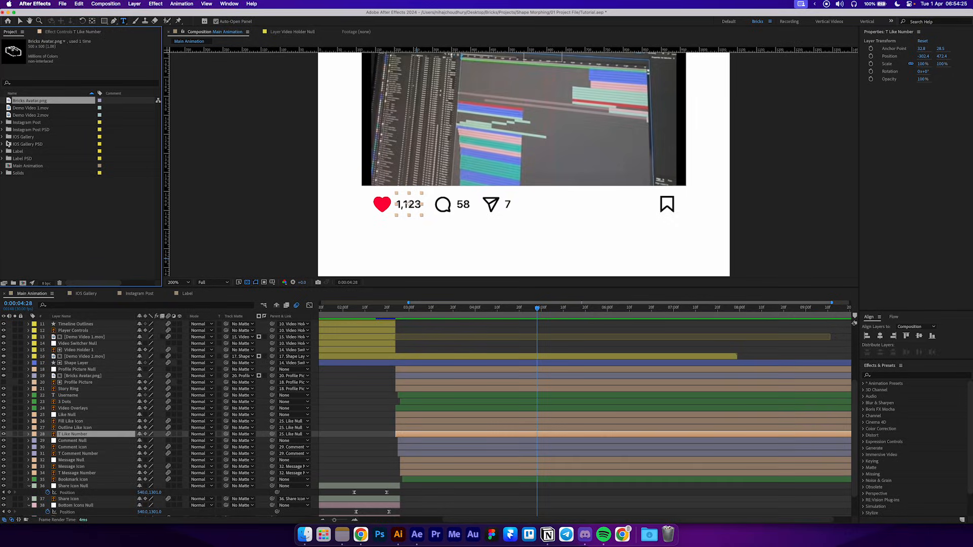
click(3, 130)
double_click(31, 137)
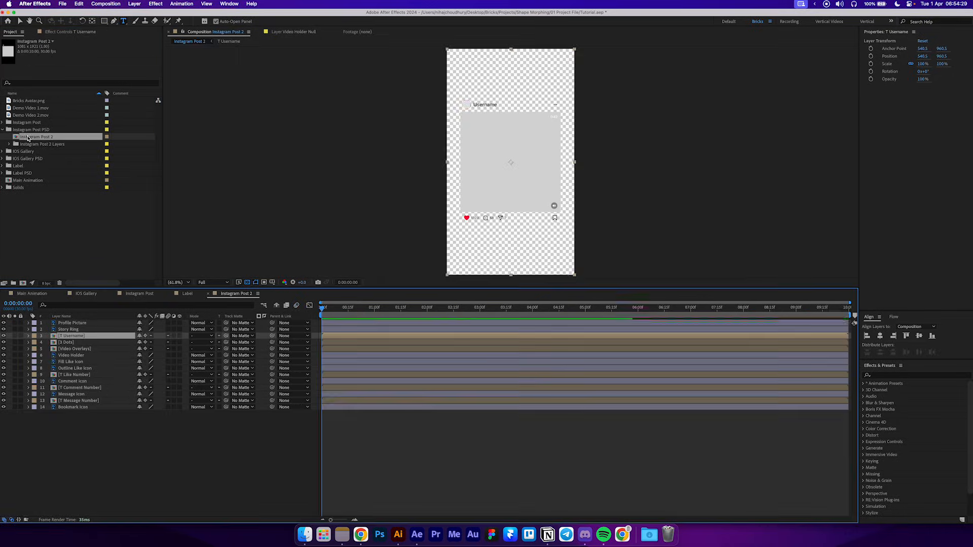
- Copy the 1,123 layer from the T Like Number precomp into Main Animation above T Like Number, matching that layer's start
click(112, 374)
double_click(85, 376)
click(76, 325)
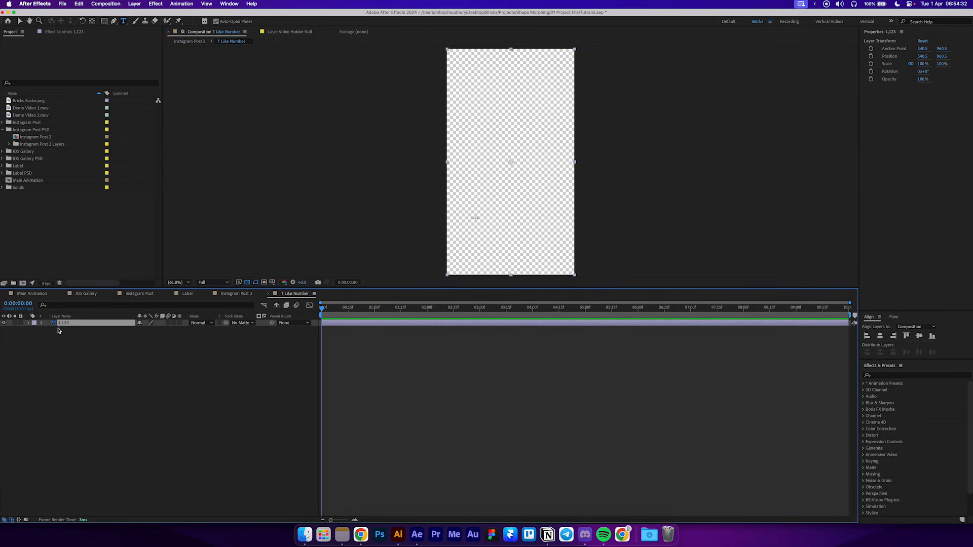
click(31, 294)
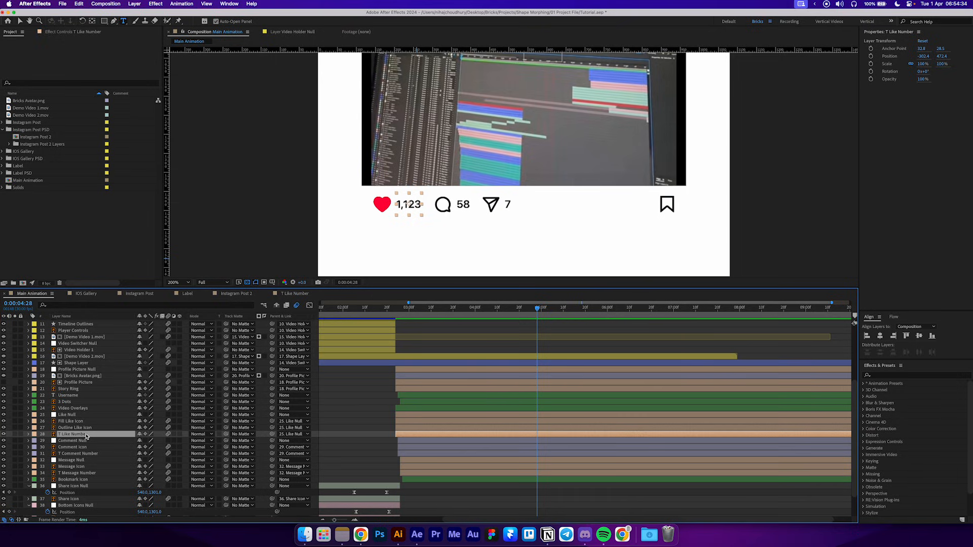
key(super+v)
drag(331, 435, 512, 432)
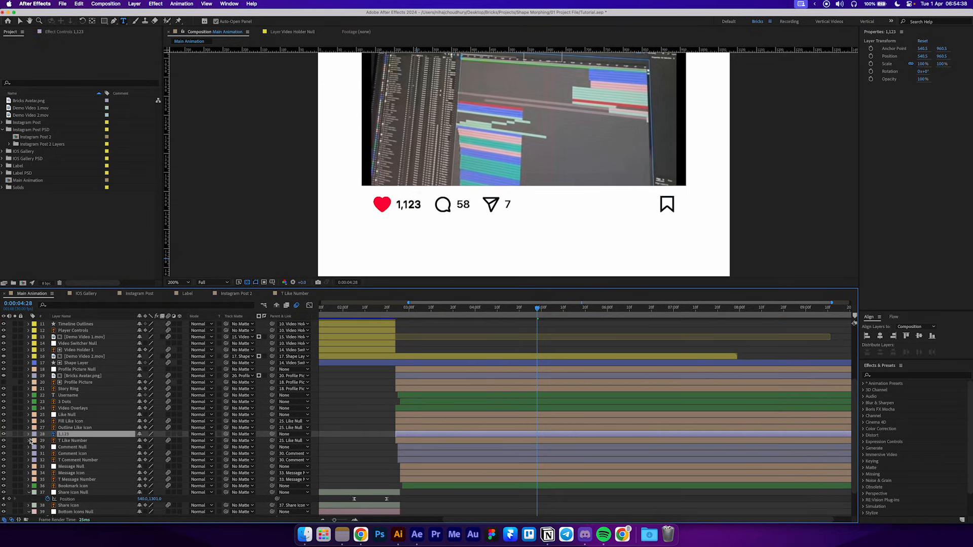
- Convert the pasted 1,123 layer to editable text and delete the original T Like Number layer
right_click(72, 436)
mouse_move(101, 448)
click(194, 448)
click(87, 441)
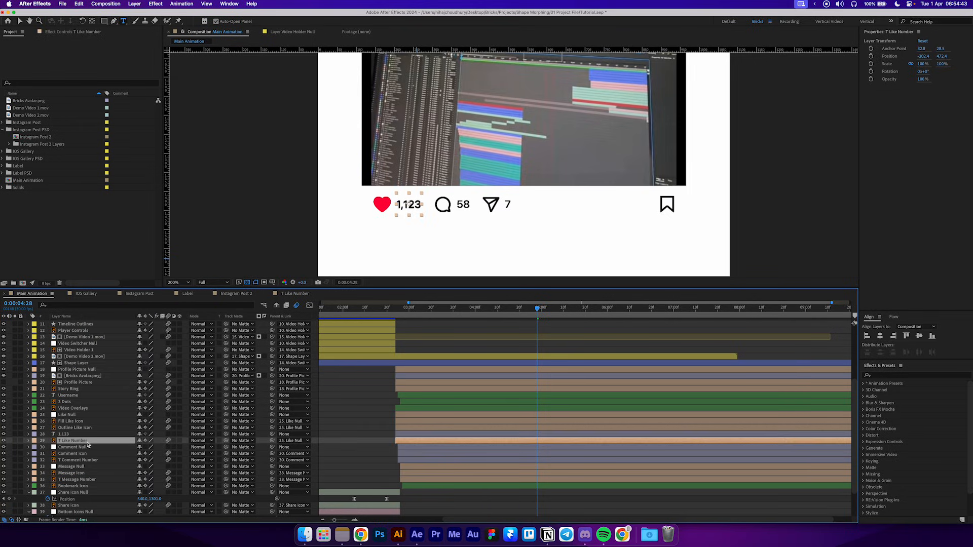
key(Delete)
- Parent the 1,123 text layer to Like Null and check the like count at 0:00:04:00
click(92, 434)
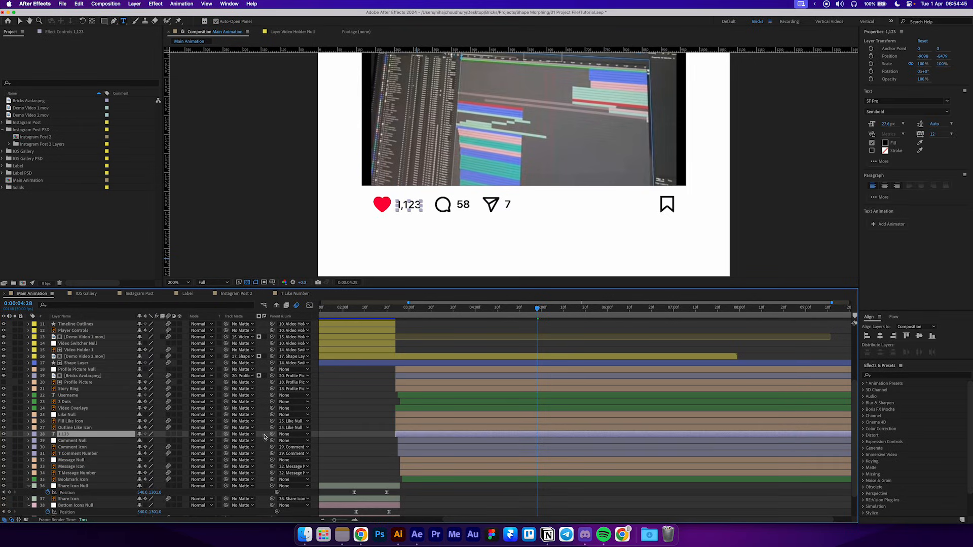
drag(273, 435, 81, 414)
drag(404, 308, 474, 309)
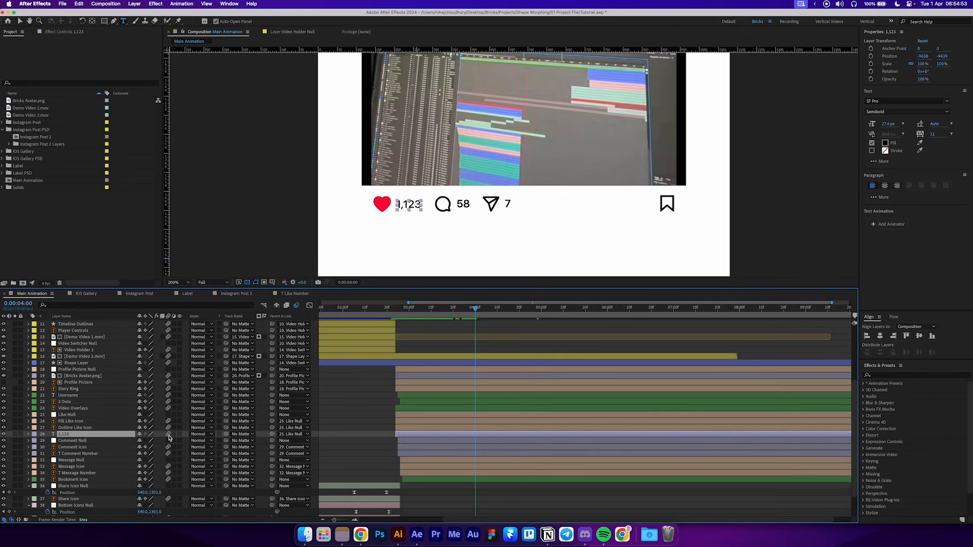
- Copy the 58 layer from Instagram Post 2's T Comment Number precomp and paste it above T Comment Number in Main Animation
click(72, 454)
click(80, 474)
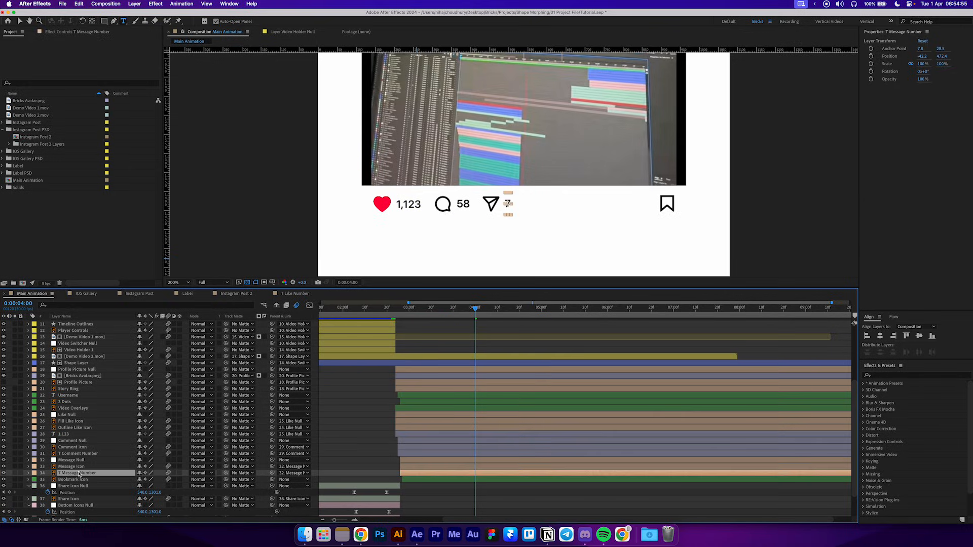
click(237, 294)
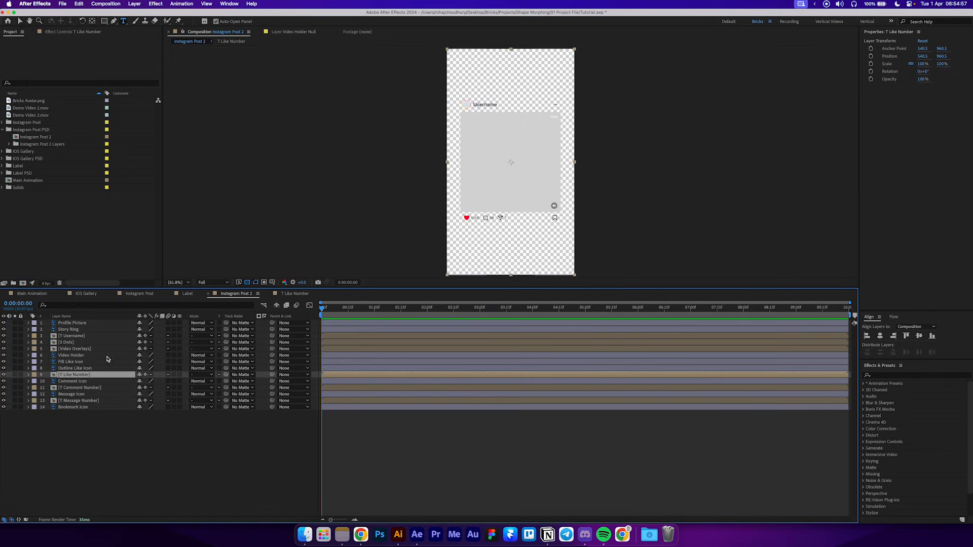
double_click(87, 389)
click(74, 323)
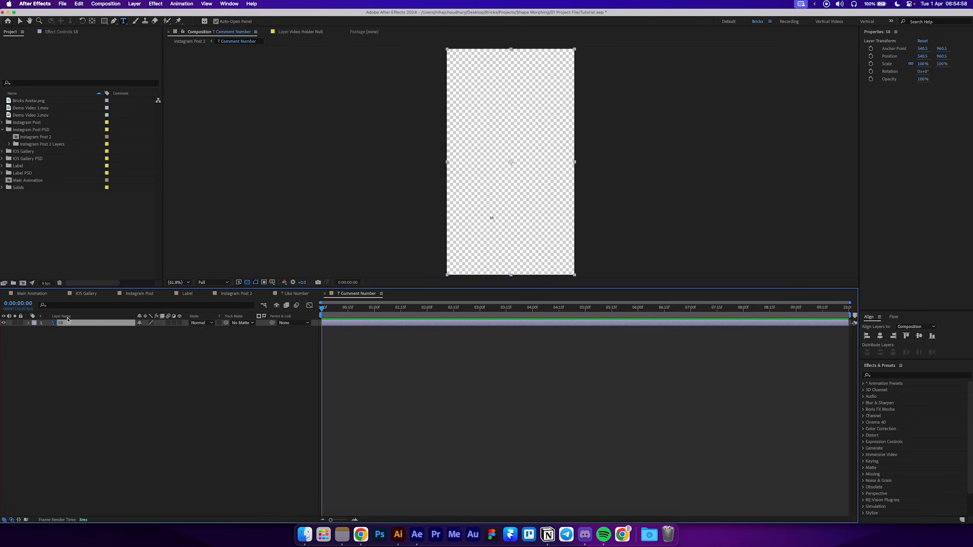
click(43, 295)
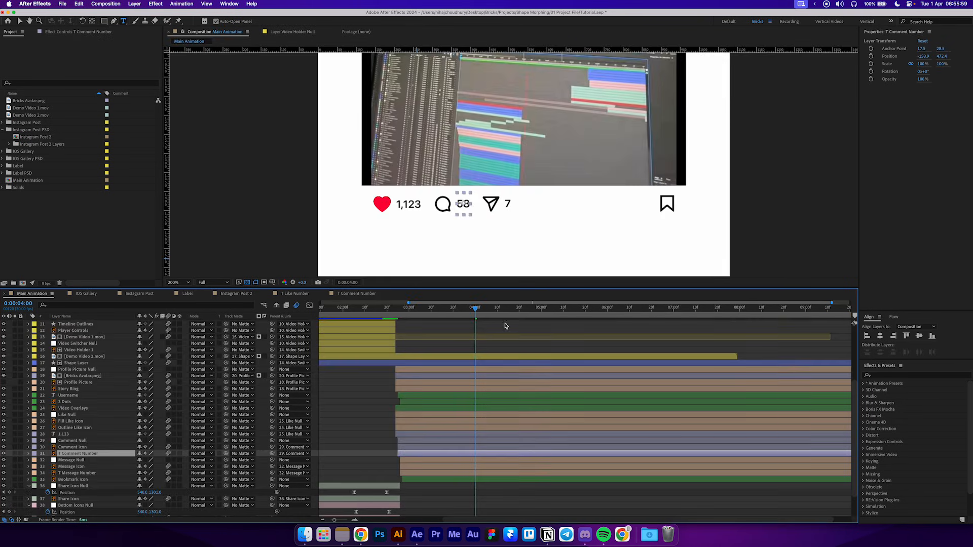
click(541, 308)
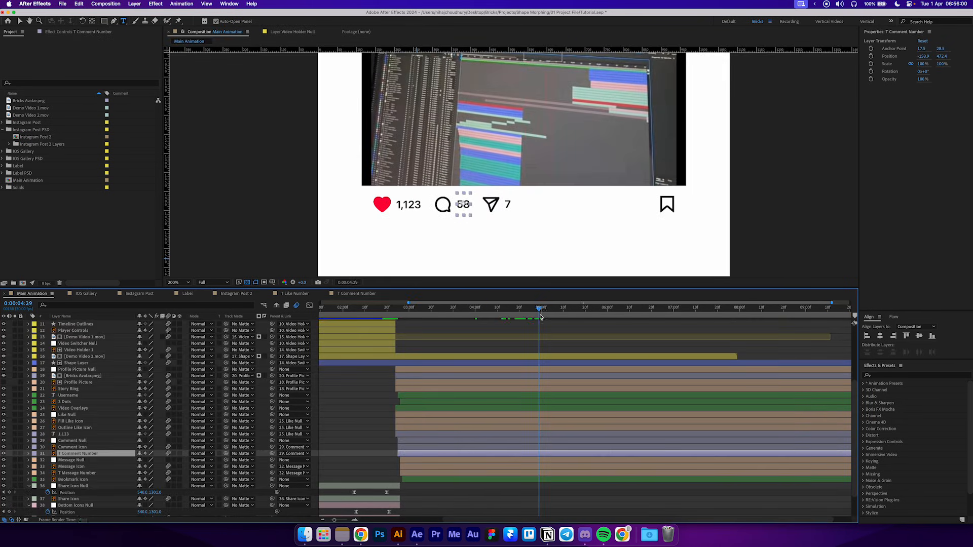
key(ctrl+v)
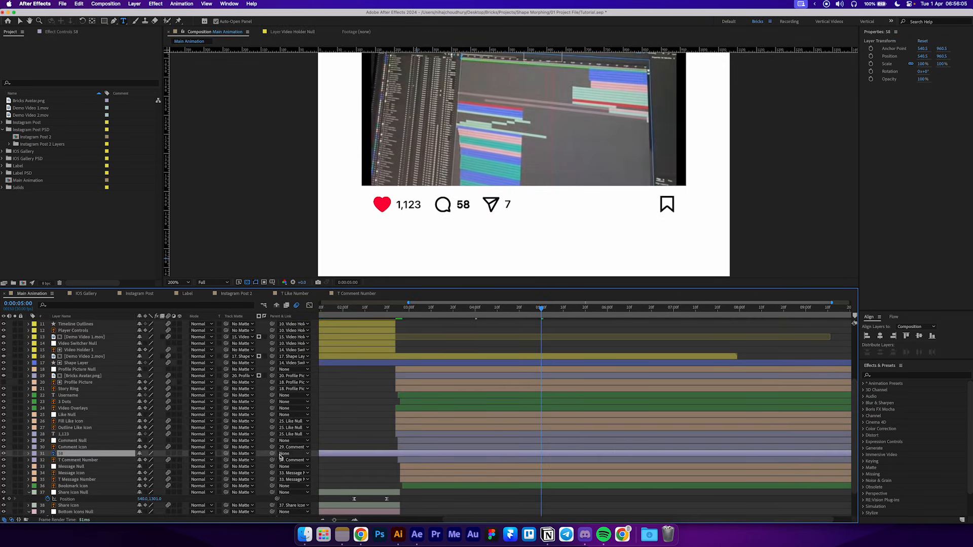
- Replace T Comment Number with the 58 layer, parented to Comment Null and converted to editable text
drag(273, 453, 76, 440)
right_click(88, 455)
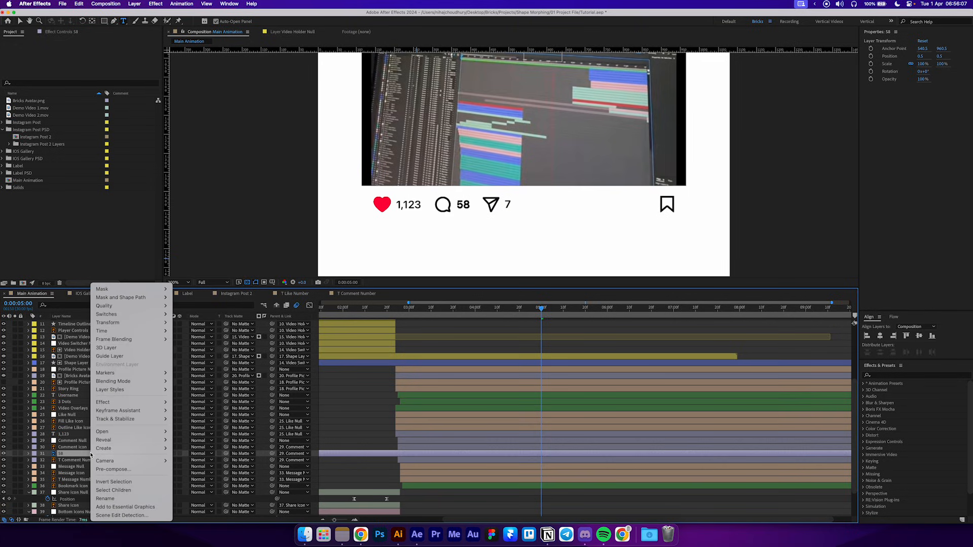
mouse_move(110, 450)
click(202, 450)
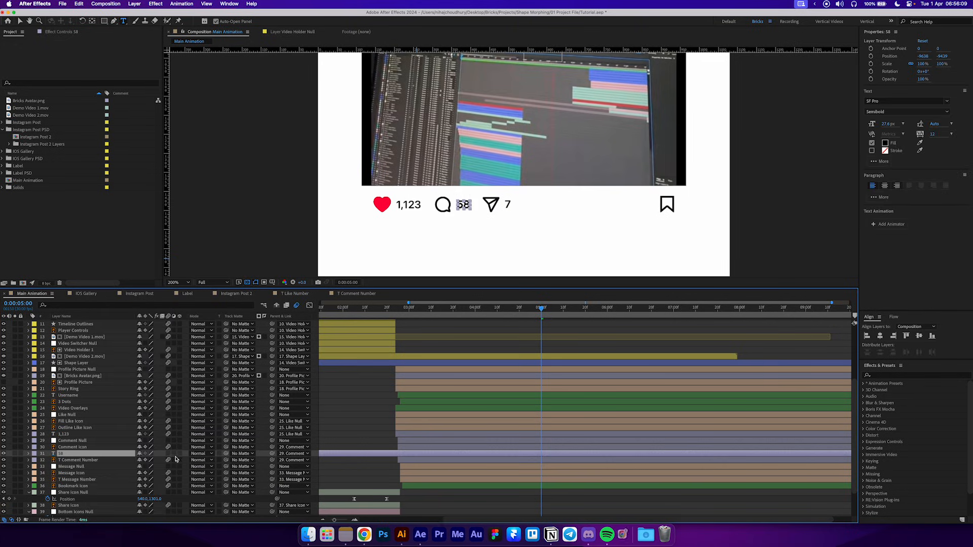
click(100, 460)
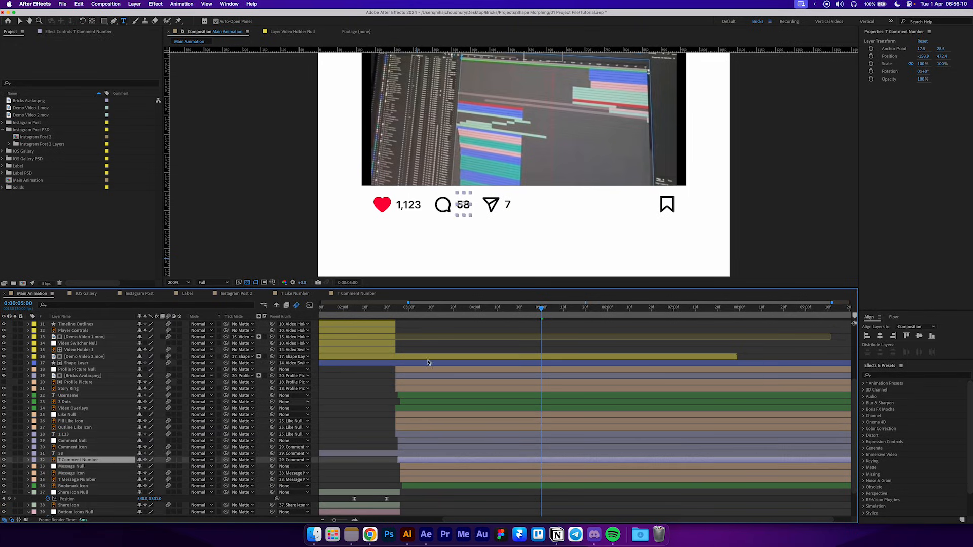
key(Delete)
- Trim the start of the 58 layer to 0:00:02:25 and give the 1,123 layer a Peach label
click(398, 310)
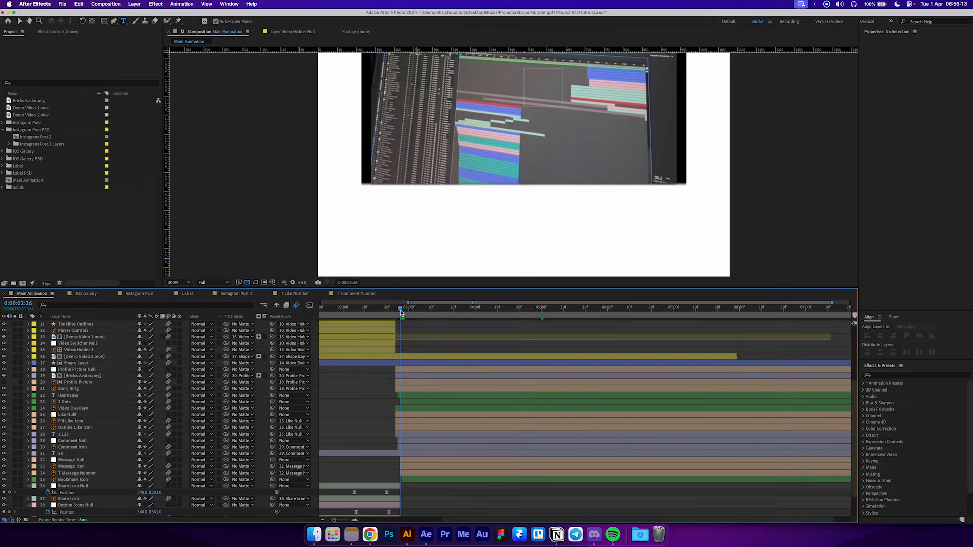
click(385, 453)
click(397, 435)
click(34, 435)
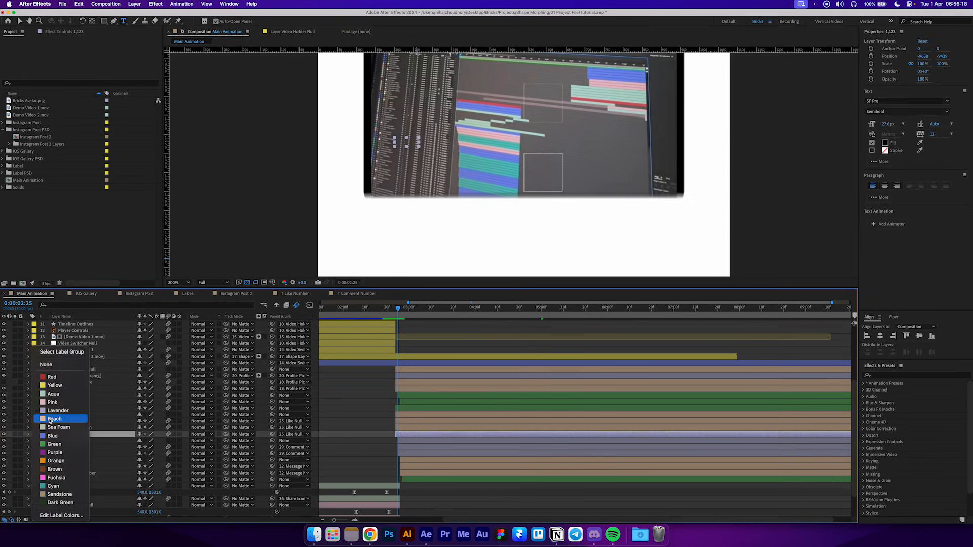
click(45, 419)
click(374, 451)
drag(397, 310, 474, 320)
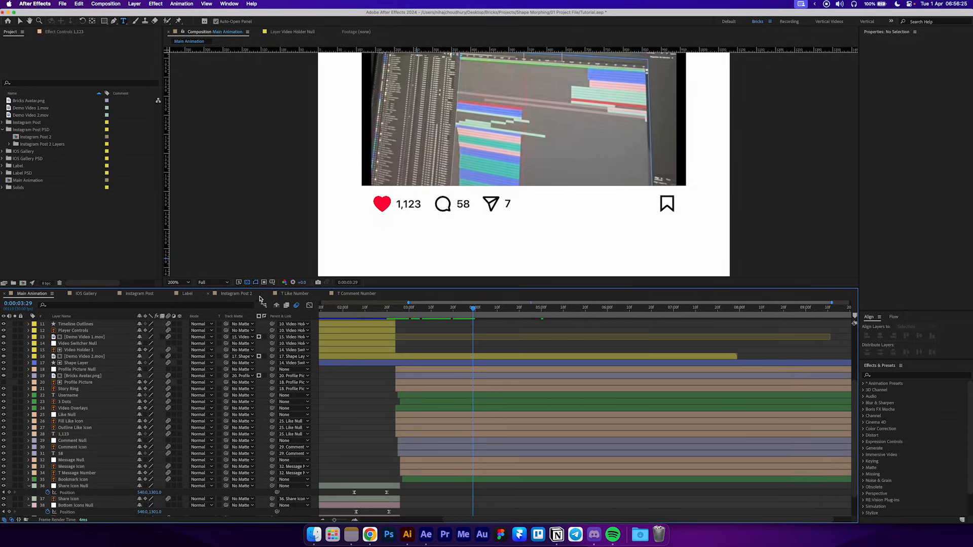
- Copy the 7 layer from Instagram Post 2's T Message Number precomp and paste it above T Message Number in Main Animation
click(236, 294)
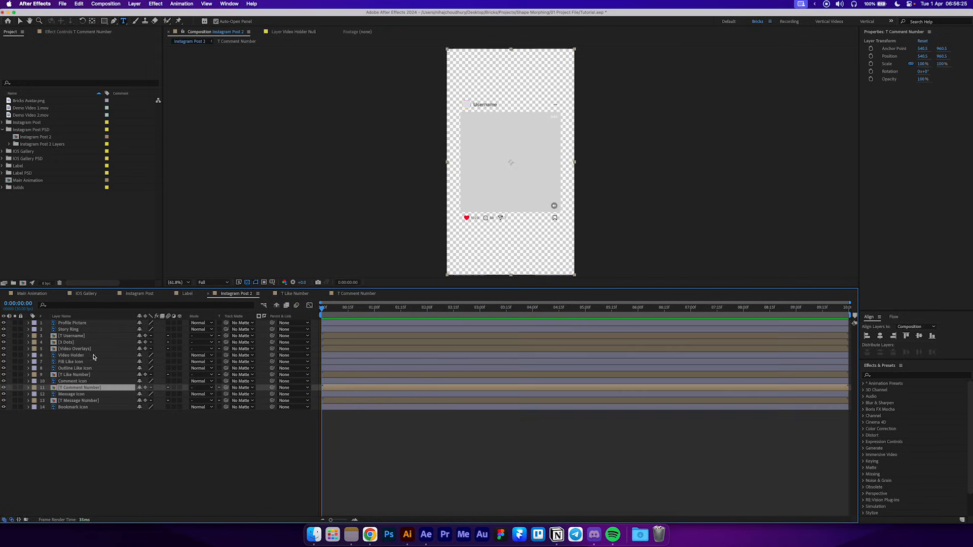
double_click(85, 401)
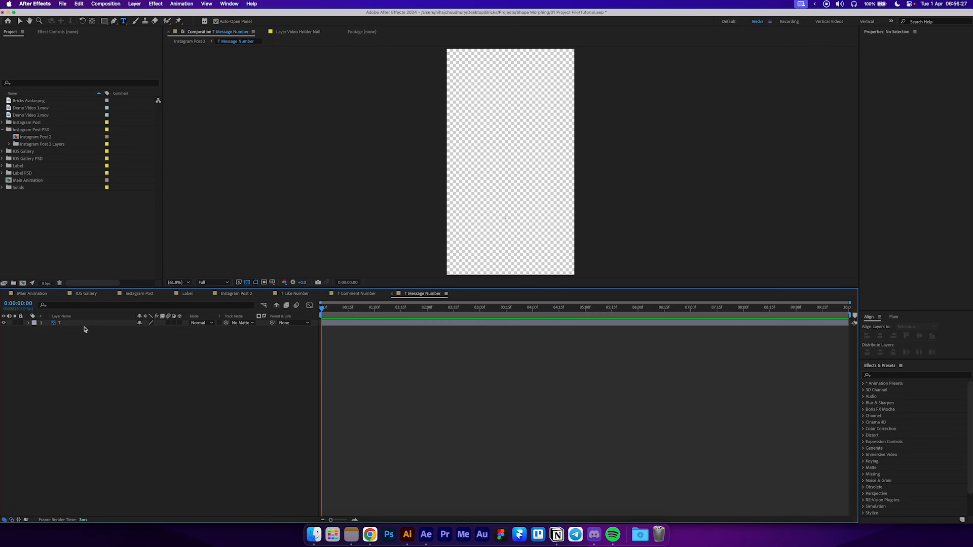
click(43, 295)
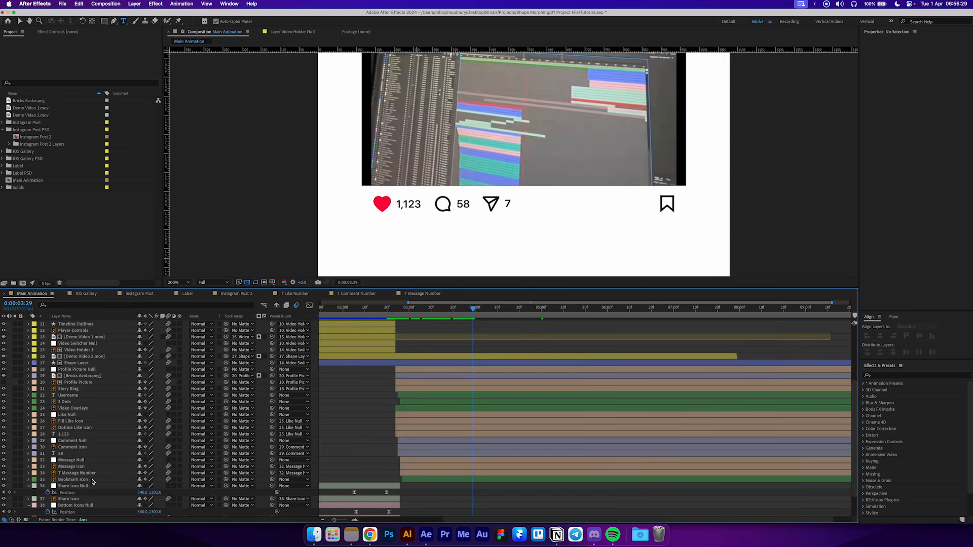
key(super+v)
drag(480, 310, 513, 309)
- Replace T Message Number with the 7 layer, parented to Message Null and converted to editable text
drag(272, 473, 110, 461)
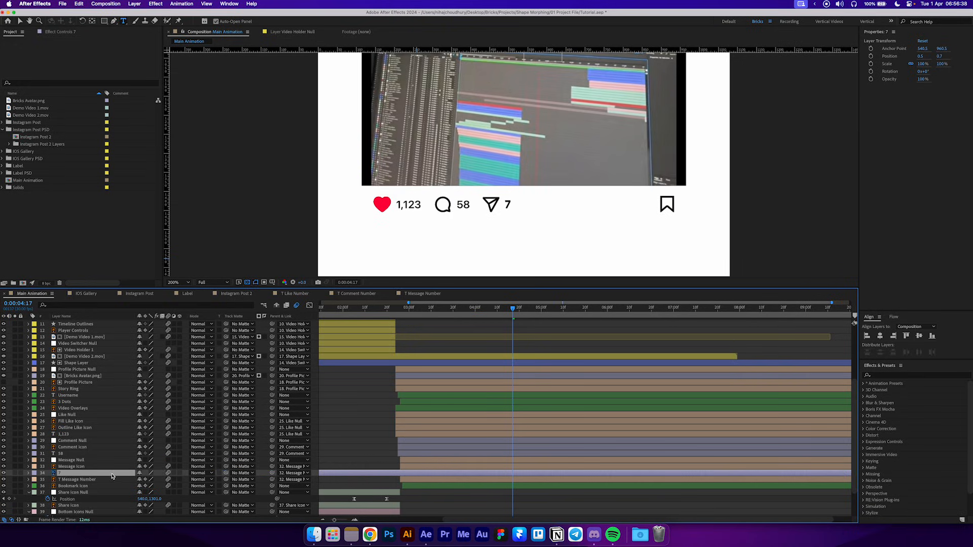
right_click(111, 476)
mouse_move(172, 449)
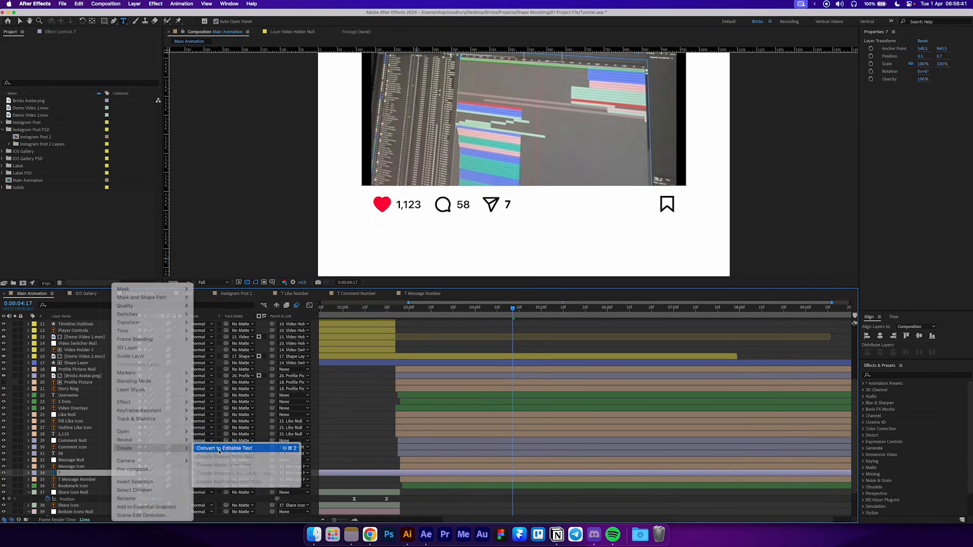
click(219, 449)
key(Delete)
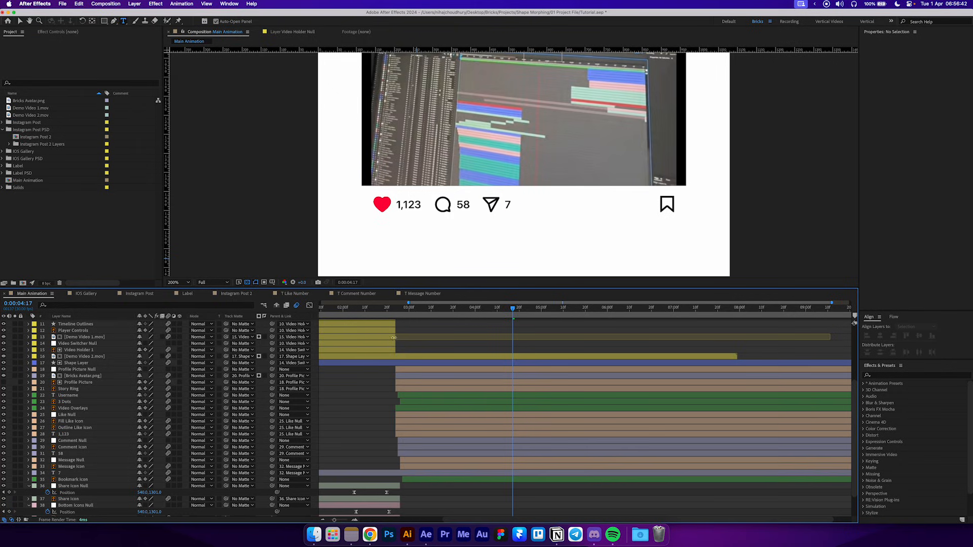
- Trim the start of the 7 layer to 0:00:02:26 and set its label colour to Peach
drag(404, 309, 401, 310)
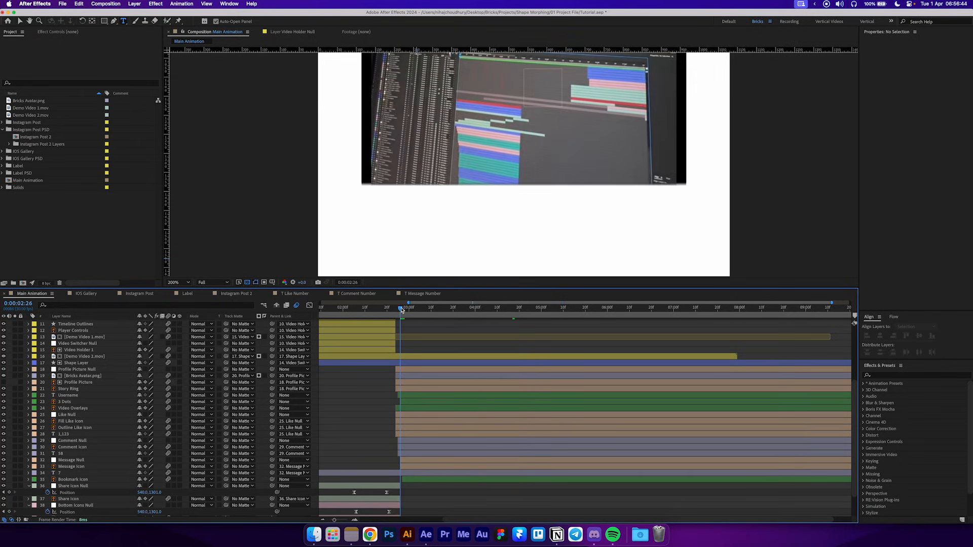
click(369, 473)
key(alt+bracketleft)
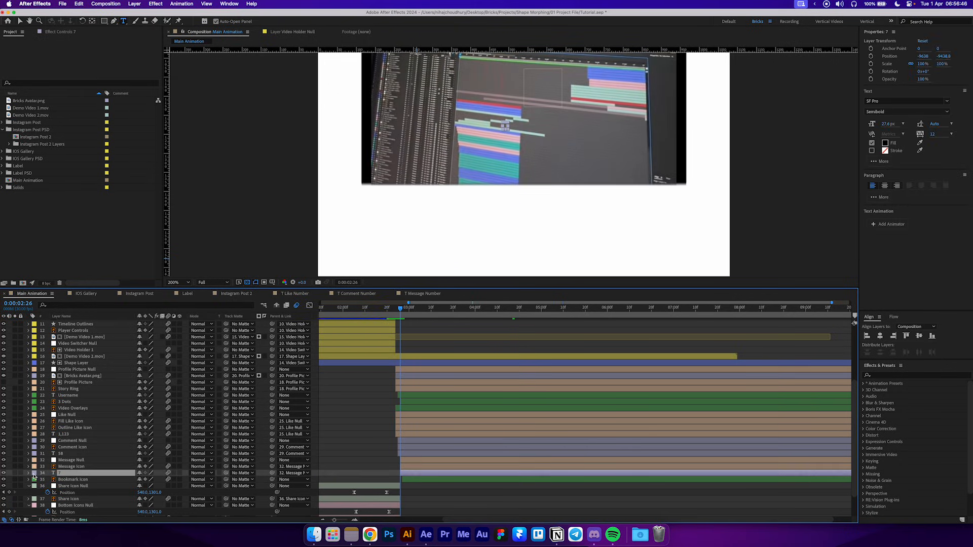
click(34, 475)
click(55, 420)
click(344, 461)
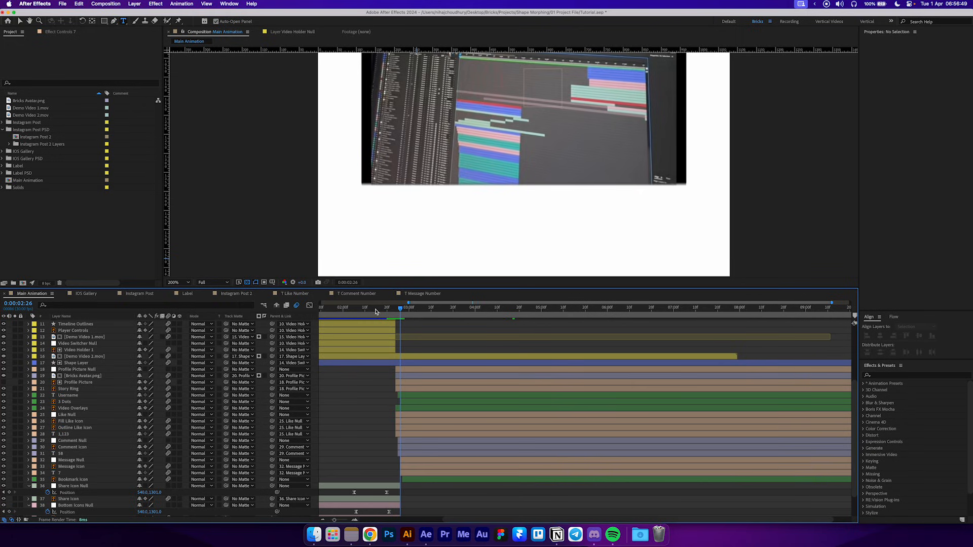
- With the playhead at 0:00:03:05, apply the Angle Control expression effect to the 1,123 text layer
drag(398, 309, 419, 320)
click(79, 434)
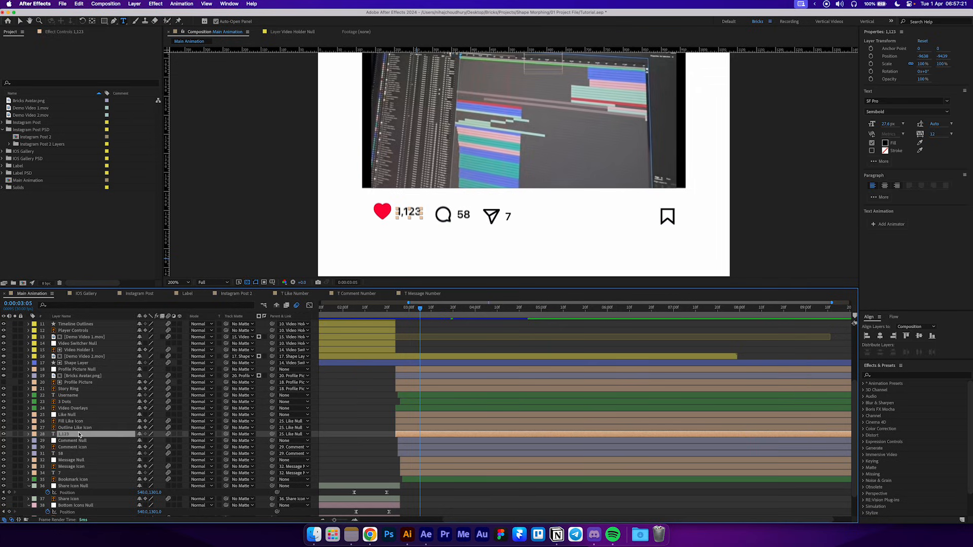
click(877, 375)
text(angle control)
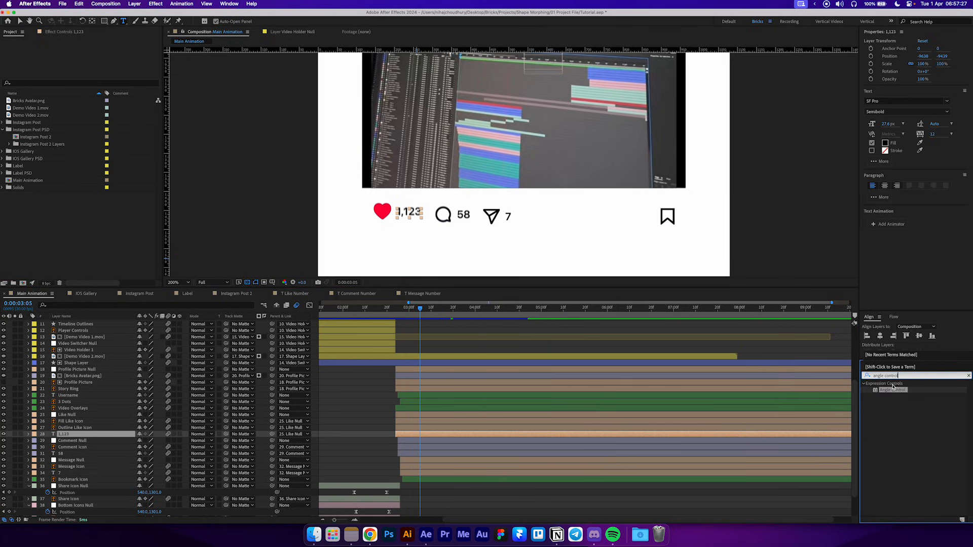
drag(893, 392, 423, 437)
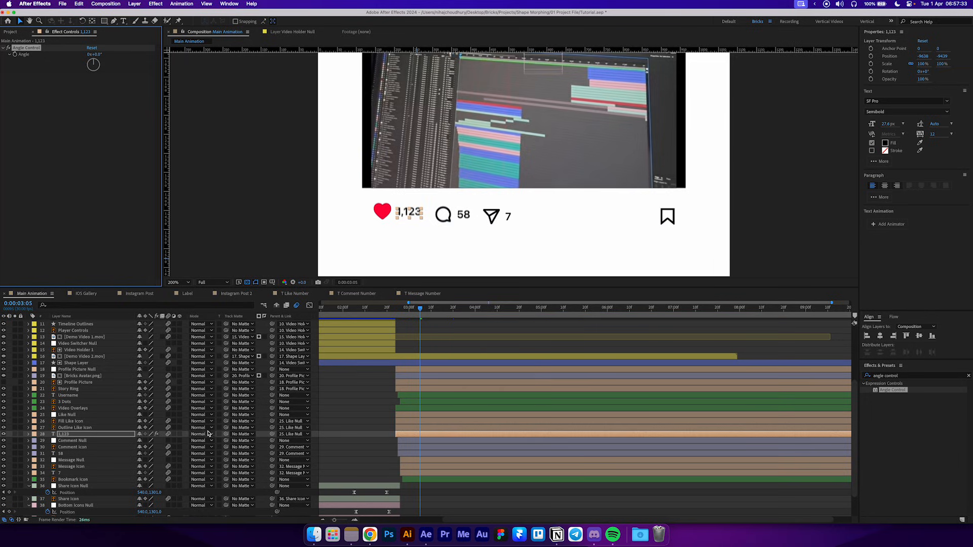
- Link the 1,123 layer's Source Text to its Angle Control's Angle and set the angle to 2x+352.0°
click(29, 434)
click(35, 441)
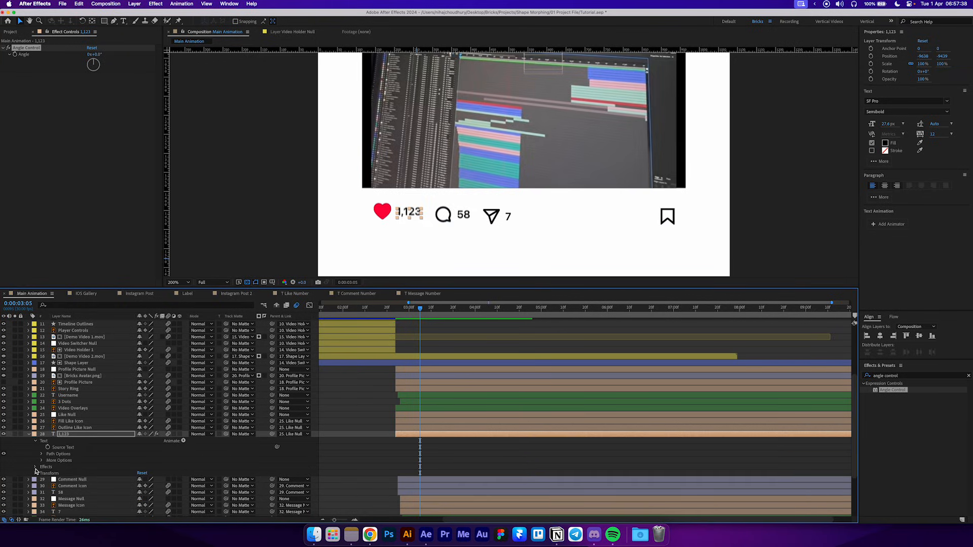
click(35, 467)
click(42, 473)
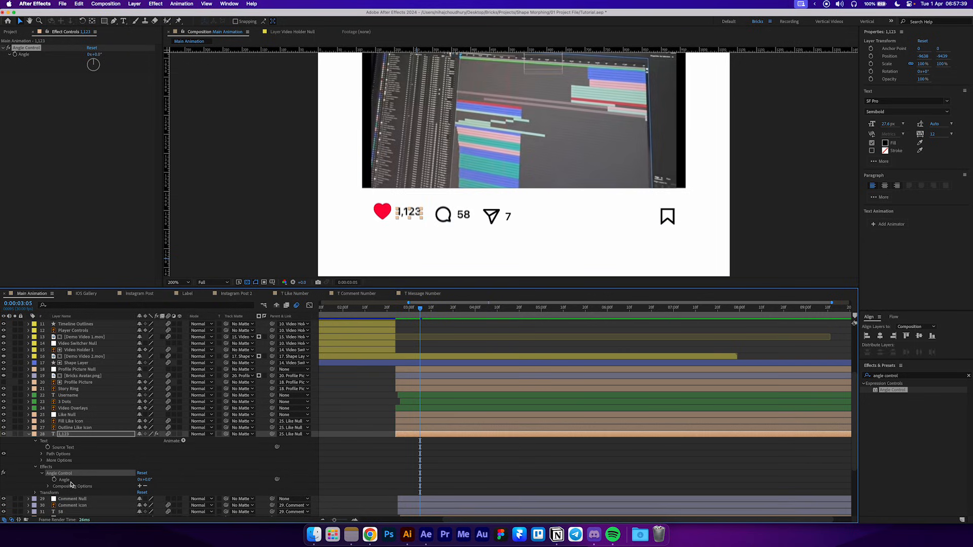
drag(277, 447, 82, 482)
drag(146, 479, 534, 473)
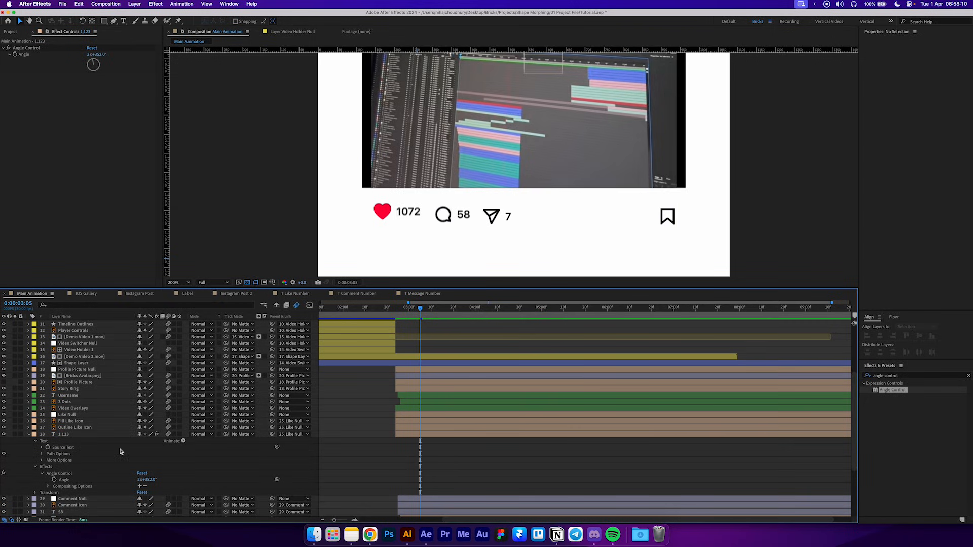
- Give the 1,123 layer's Source Text the comma-formatting expression based on n = effect("Angle Control")("Angle"); and ending in addCommas(n);
click(58, 448)
alt+click(48, 448)
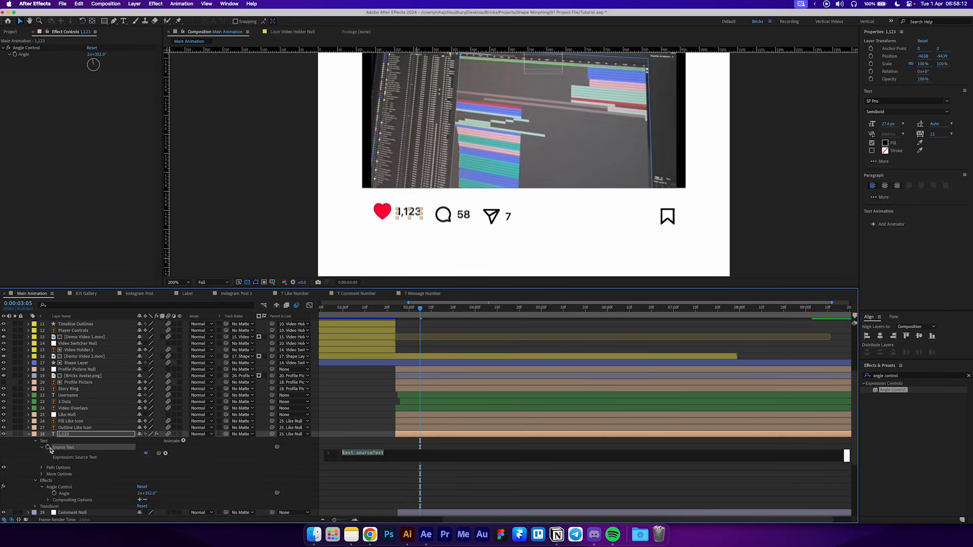
text(addCommas(n);)
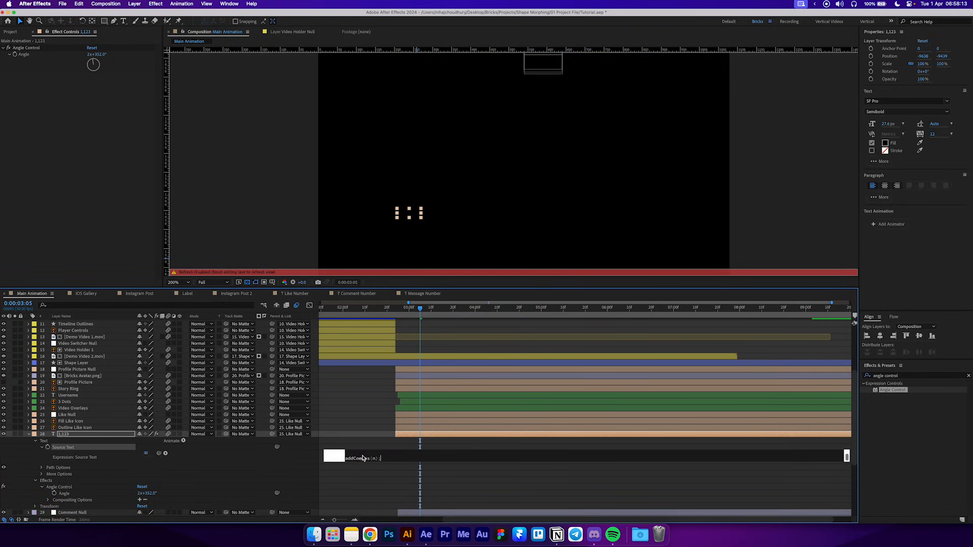
click(394, 424)
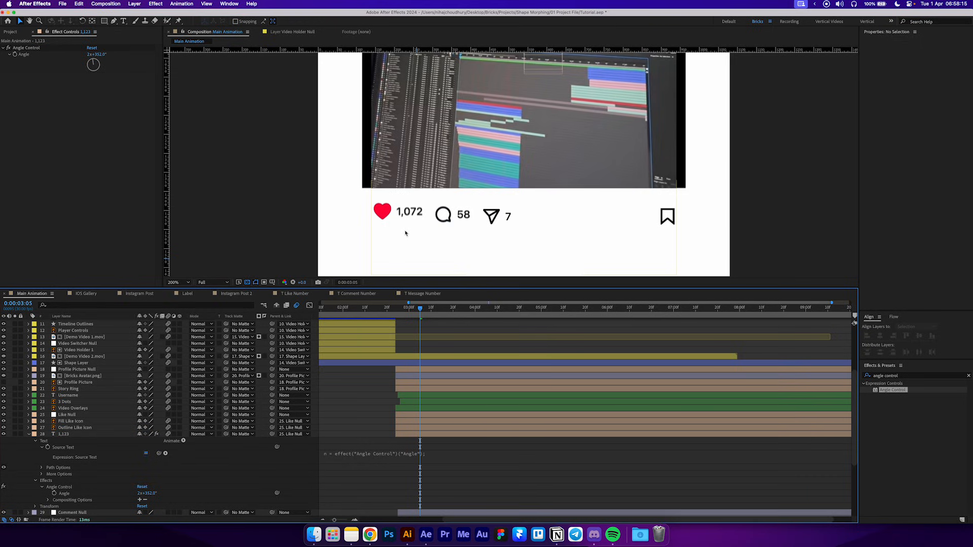
mouse_move(414, 310)
mouse_down()
mouse_move(393, 314)
mouse_move(430, 317)
mouse_move(410, 322)
mouse_up()
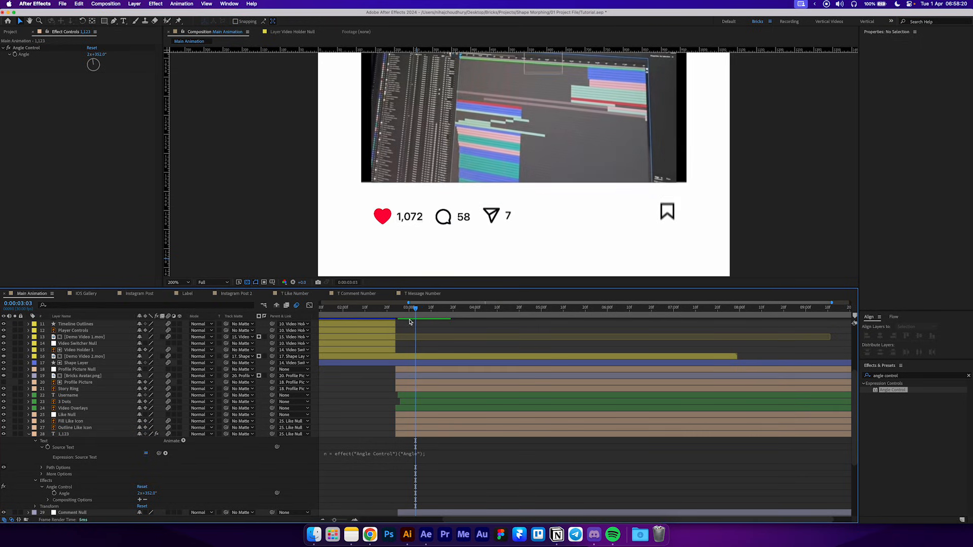
- Keyframe the 1,123 layer's Angle from 2x+352.0° at 0:00:02:24 to 6x+60.0° at 0:00:06:00 and preview the like counter
scroll(374, 480, down, 3)
click(395, 308)
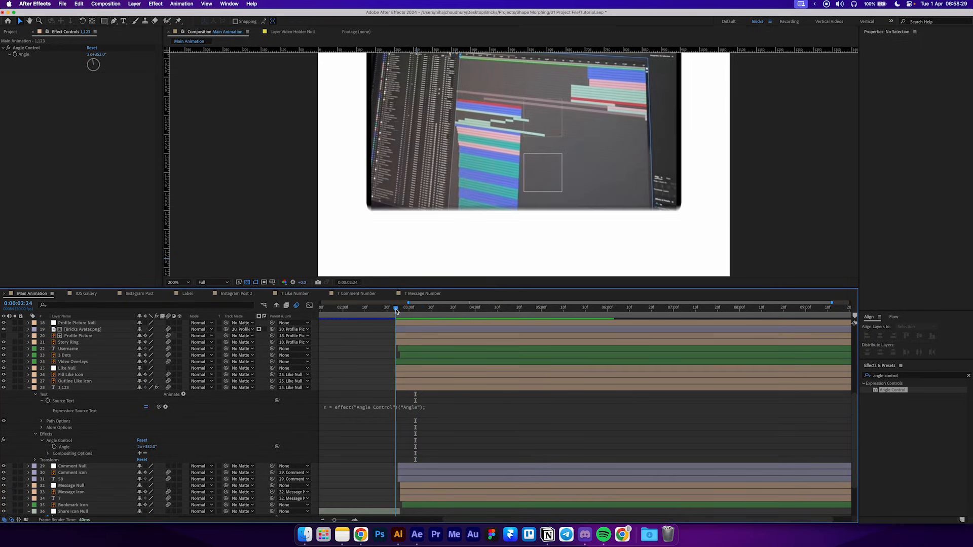
click(55, 446)
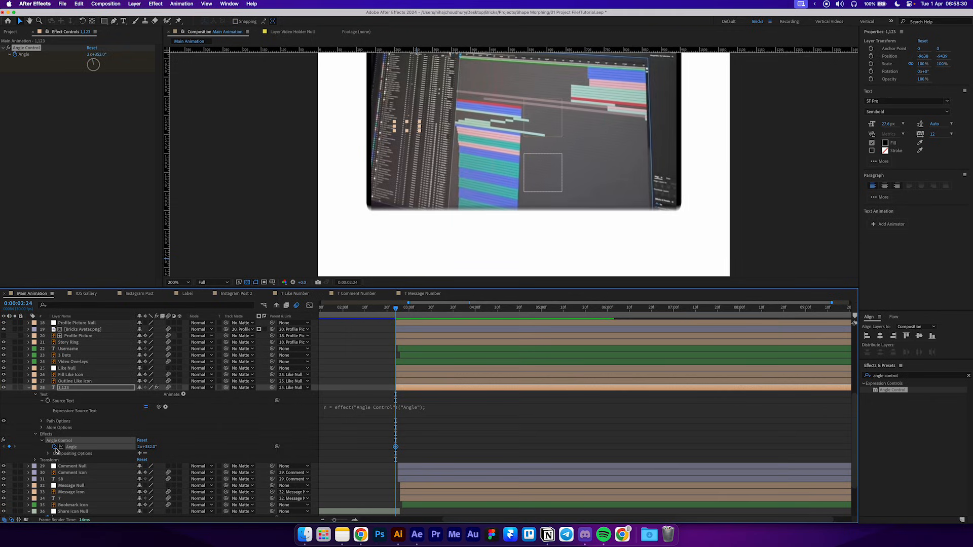
click(607, 308)
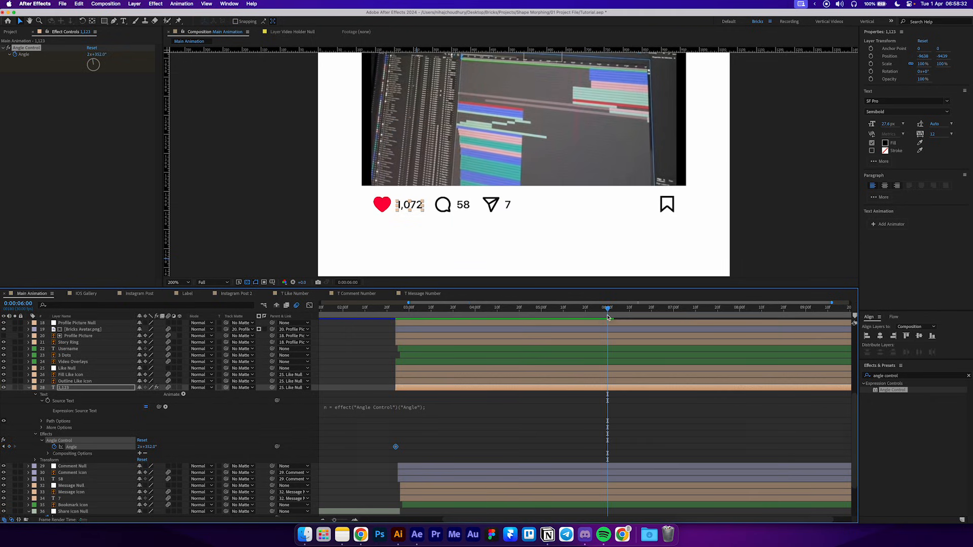
drag(145, 450, 577, 440)
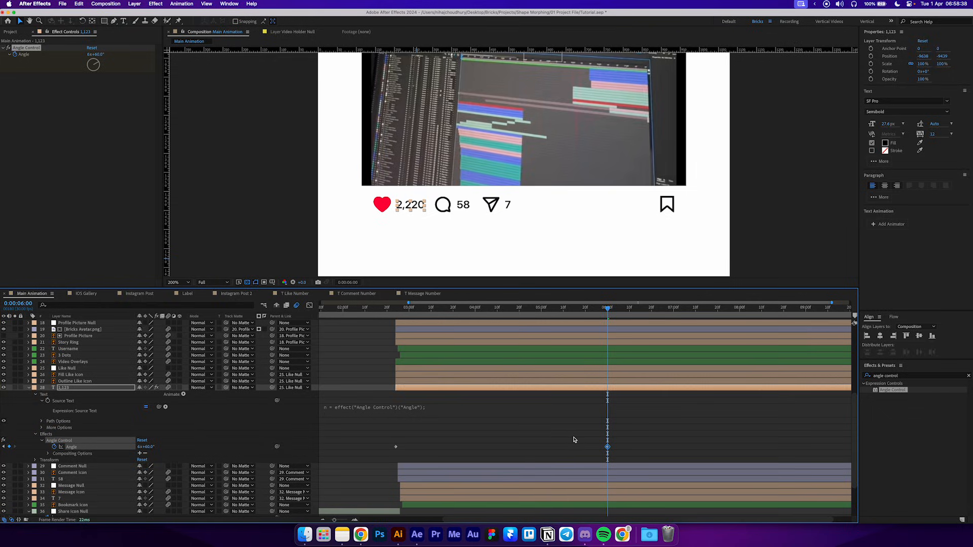
click(576, 440)
drag(412, 308, 384, 309)
key(space)
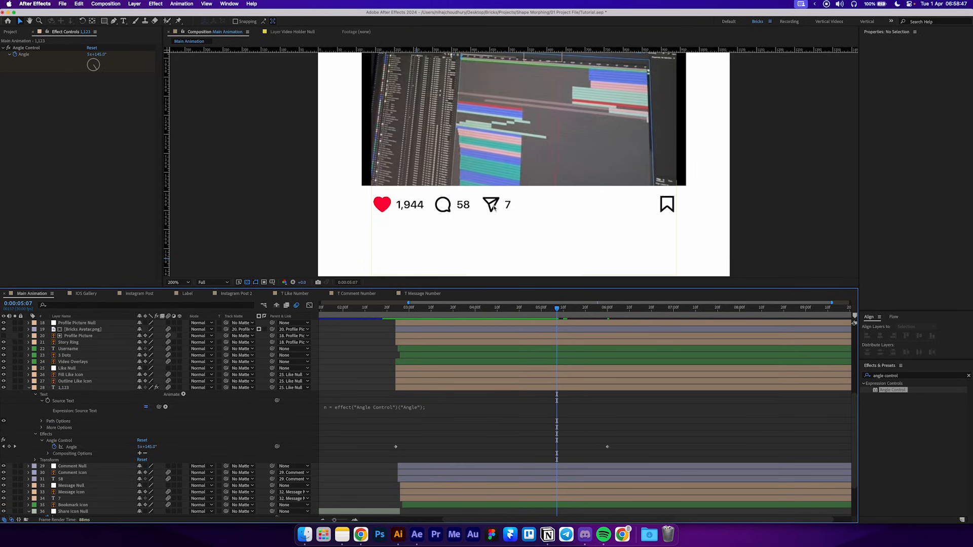
- With the playhead at 0:00:02:25, apply the Angle Control effect to the 58 layer and reveal its text properties
click(398, 309)
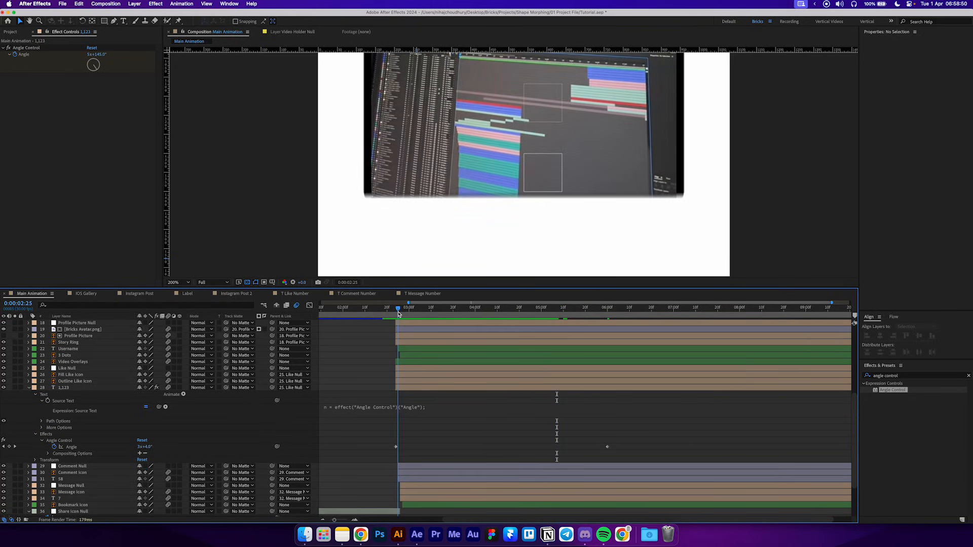
click(47, 480)
double_click(892, 389)
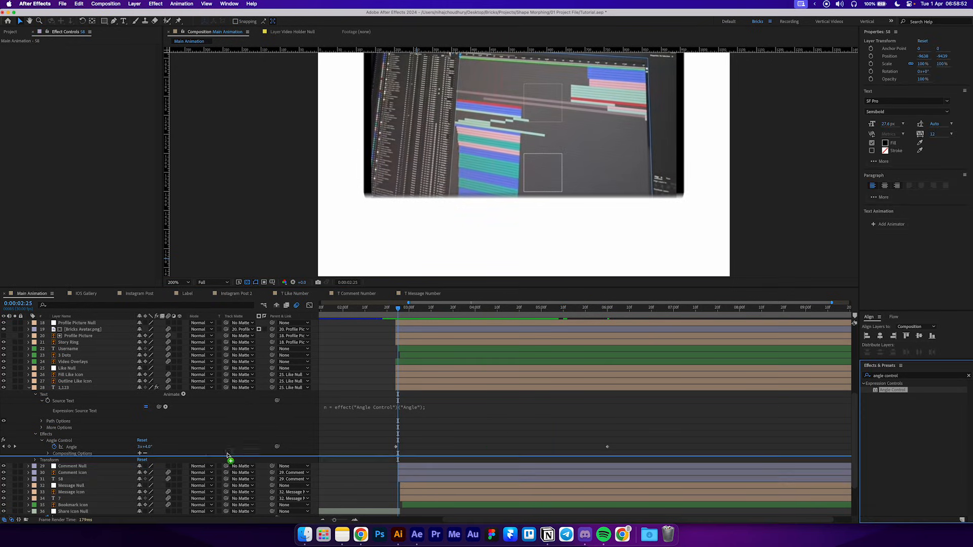
scroll(52, 485, down, 2)
click(35, 458)
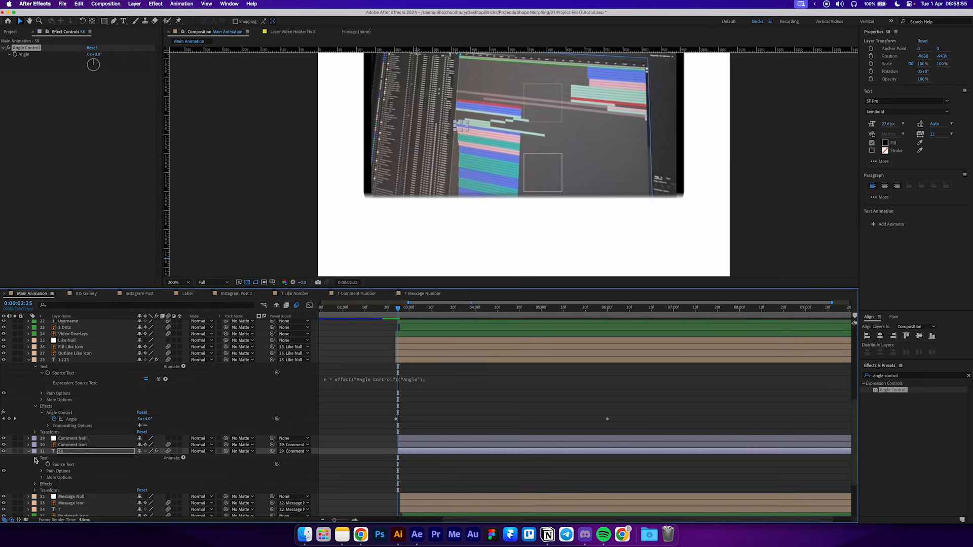
- Give the 58 layer's Source Text the same addCommas(n) expression driven by its own Angle Control
scroll(44, 463, down, 2)
click(35, 456)
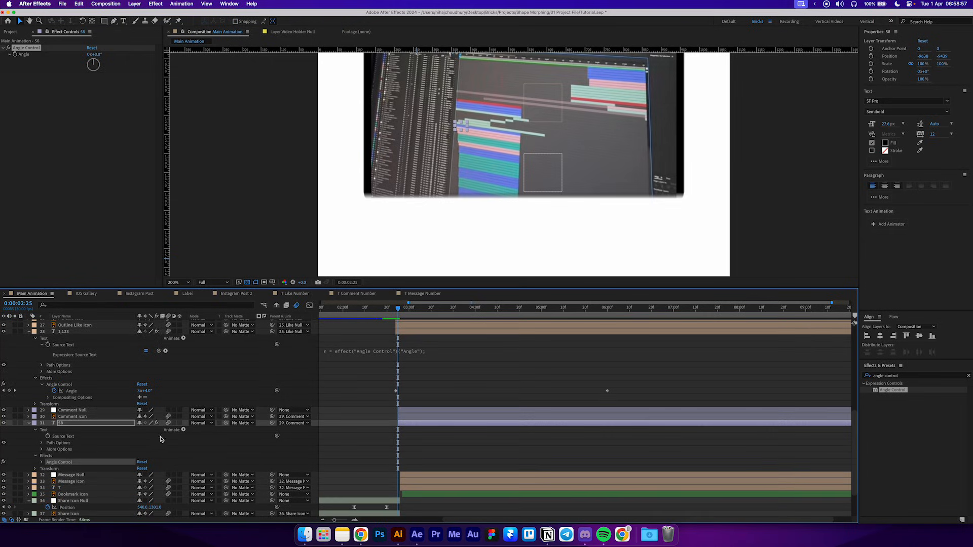
click(40, 463)
drag(277, 436, 90, 471)
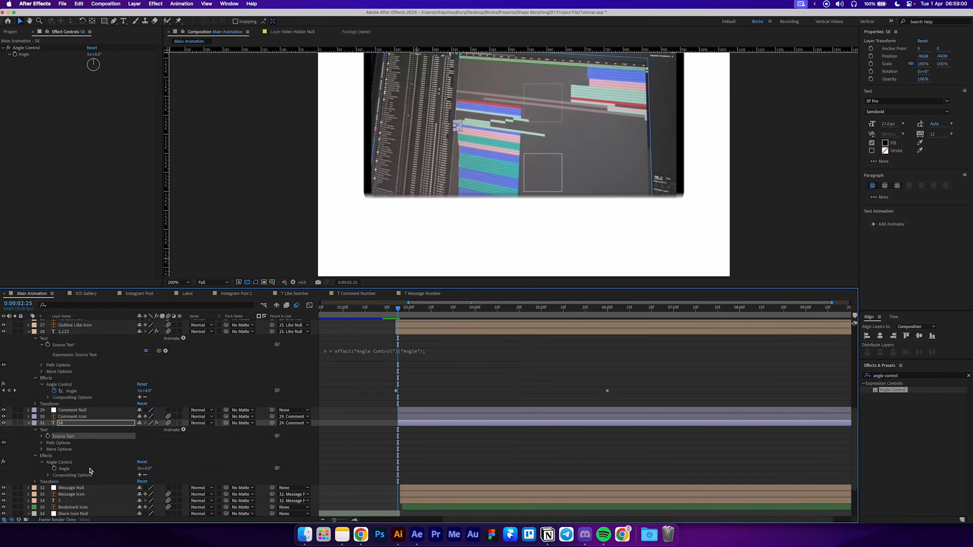
alt+click(48, 437)
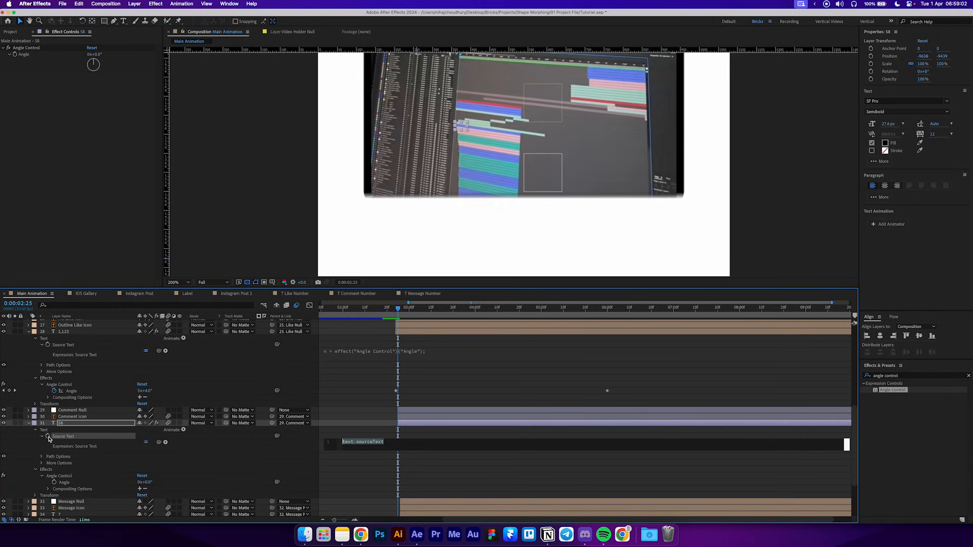
text(n = effect("Angle Control")("Angle");)
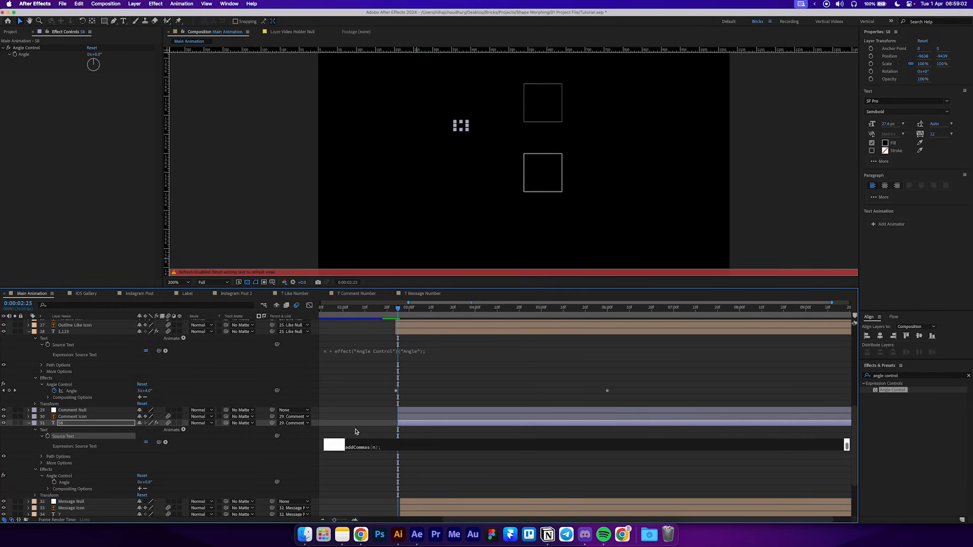
click(357, 432)
- Keyframe the 58 layer's Angle at 0:00:02:25 with a value of 76°
click(54, 482)
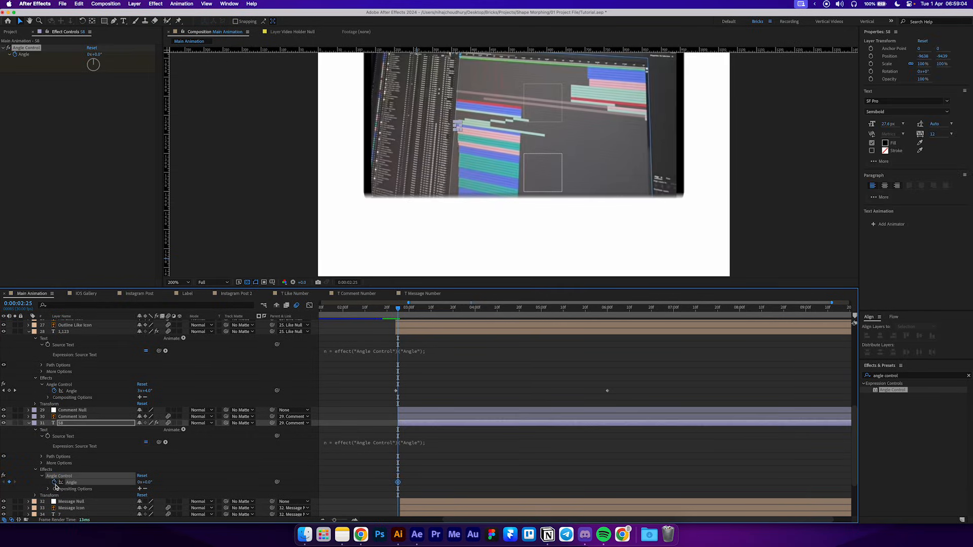
key(space)
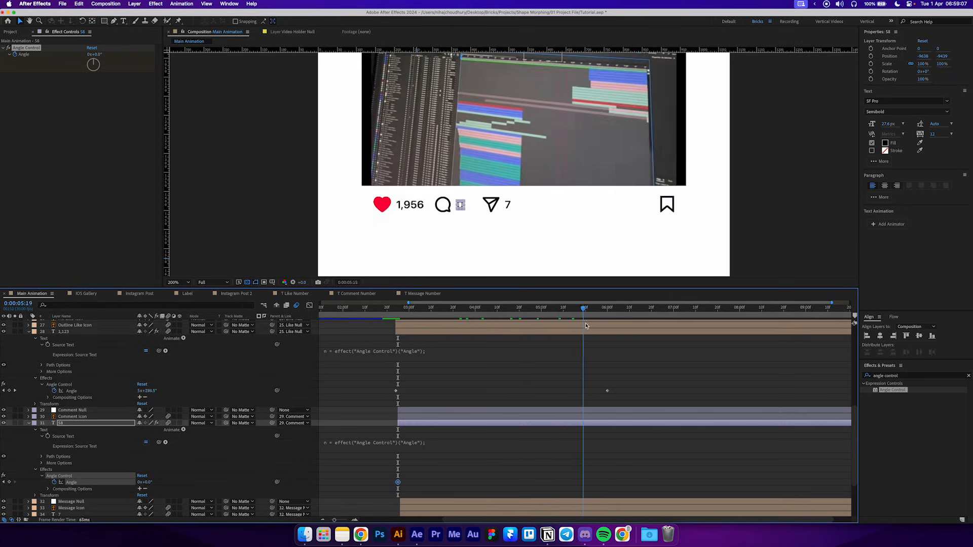
key(space)
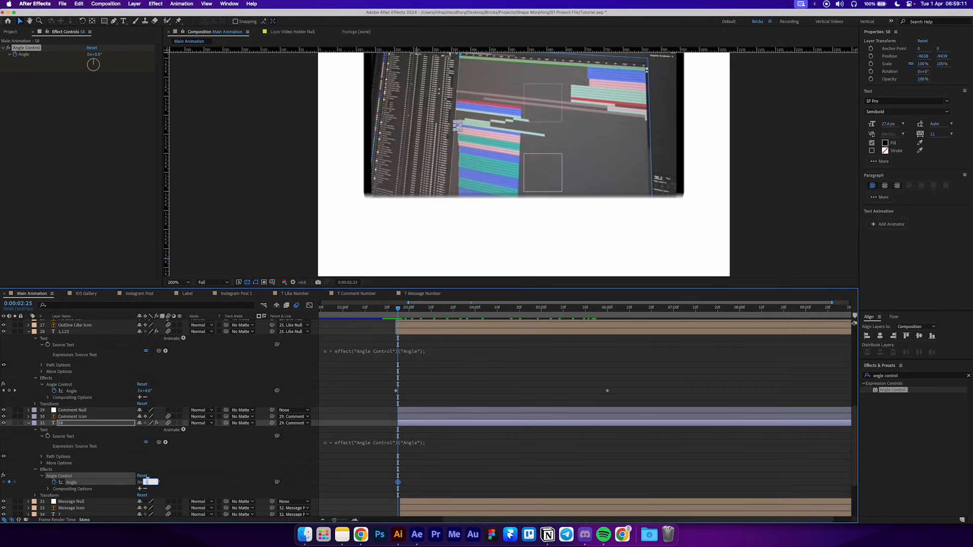
text(76)
key(Return)
click(434, 343)
- Set the 58 layer's Angle to 205° at 0:00:06:00 and scrub through the comment count
drag(427, 308, 447, 308)
drag(556, 310, 607, 308)
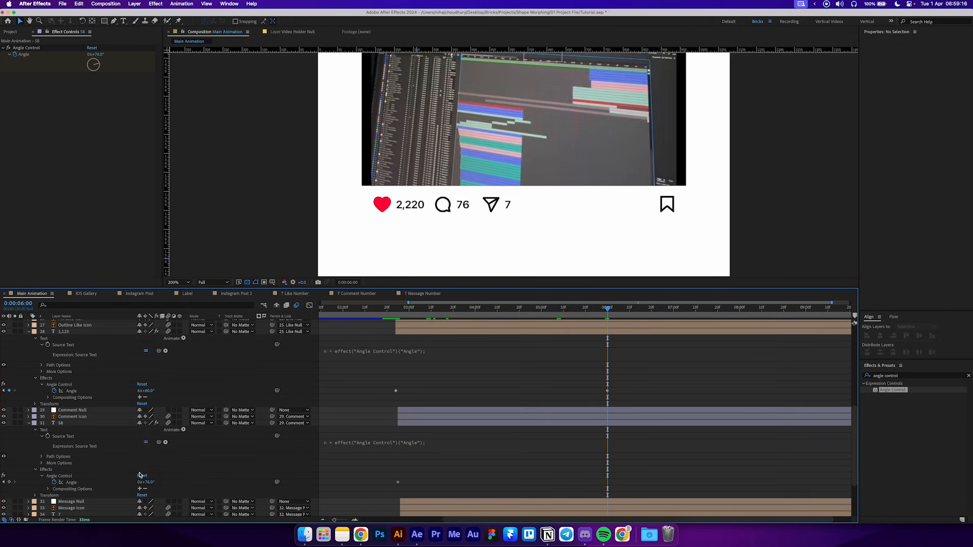
drag(146, 482, 191, 476)
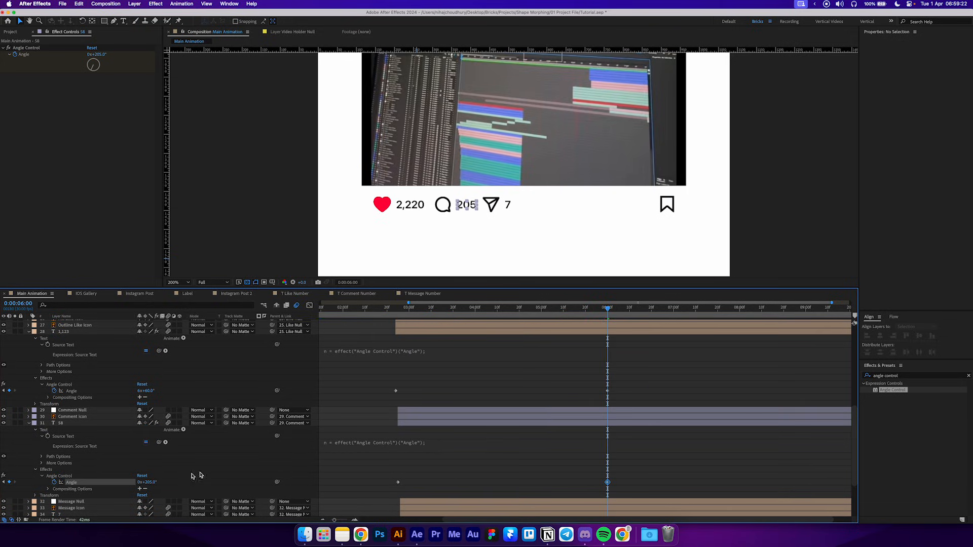
click(451, 353)
drag(457, 308, 511, 322)
- With the playhead at 0:00:02:26, apply the Angle Control effect to the 7 layer and reveal its properties
click(402, 308)
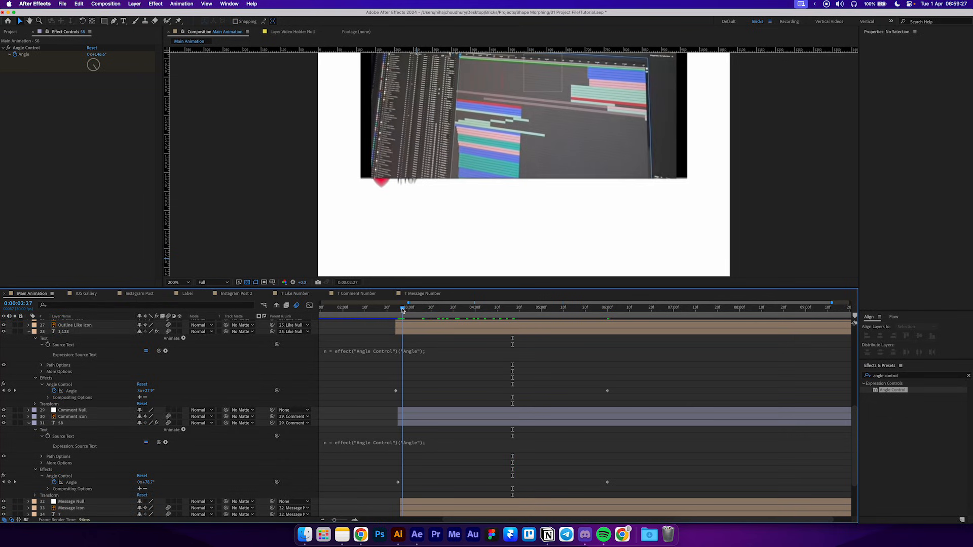
scroll(430, 430, down, 3)
click(414, 444)
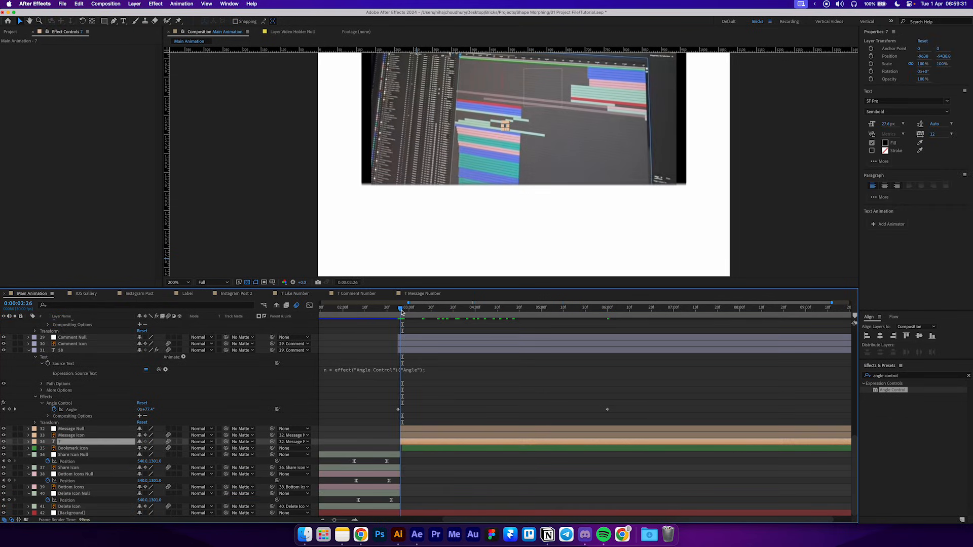
click(400, 308)
drag(888, 398, 30, 442)
click(28, 442)
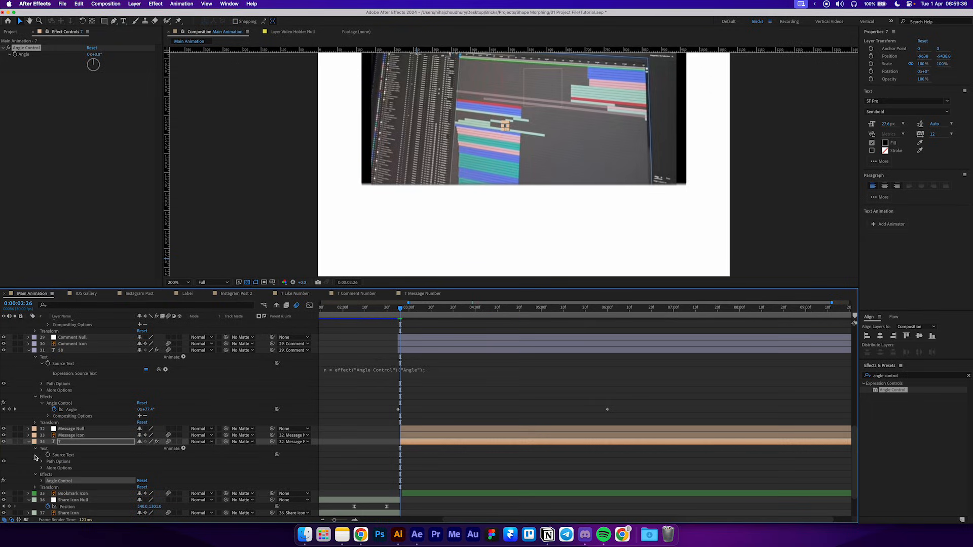
- Keyframe the 7 layer's Angle at 0:00:02:26 with a value of 7°
click(42, 481)
drag(277, 454, 71, 489)
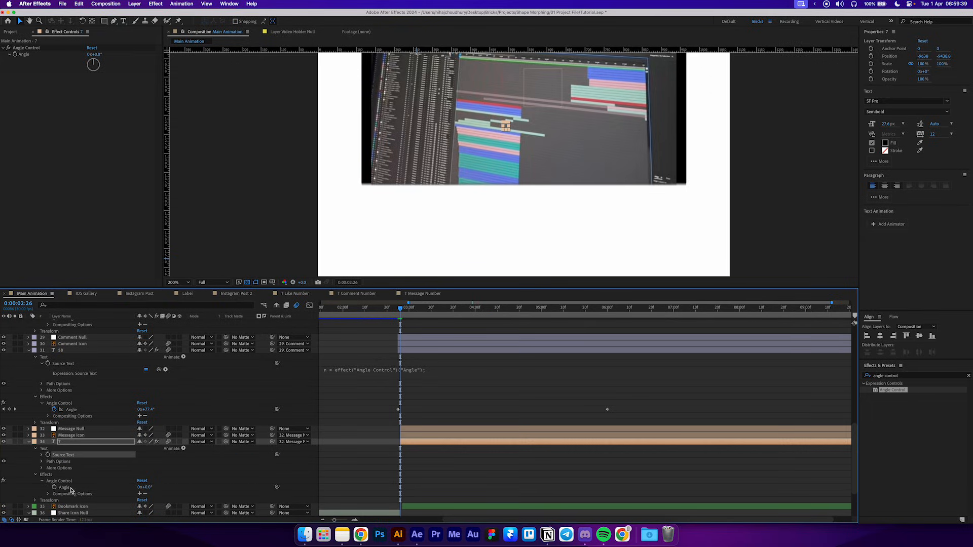
click(147, 487)
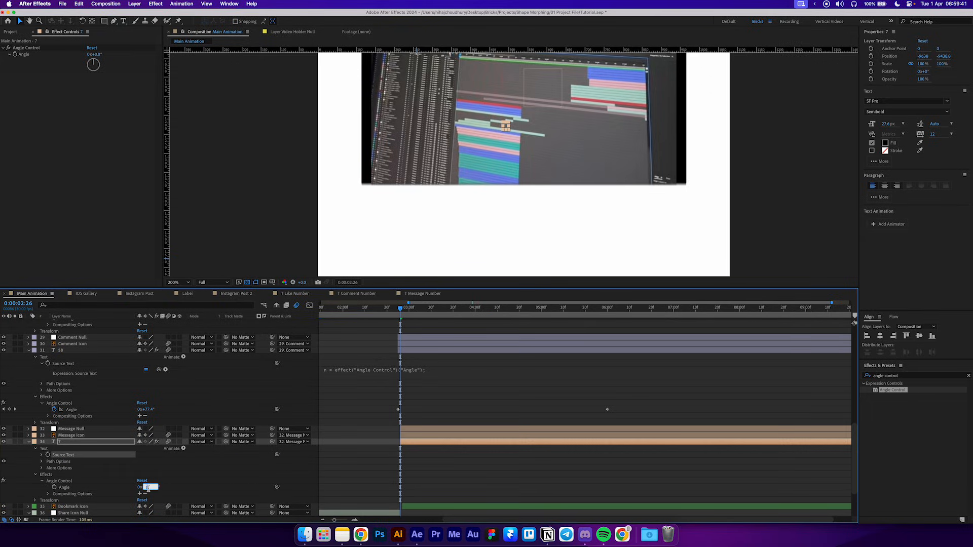
text(7)
key(Return)
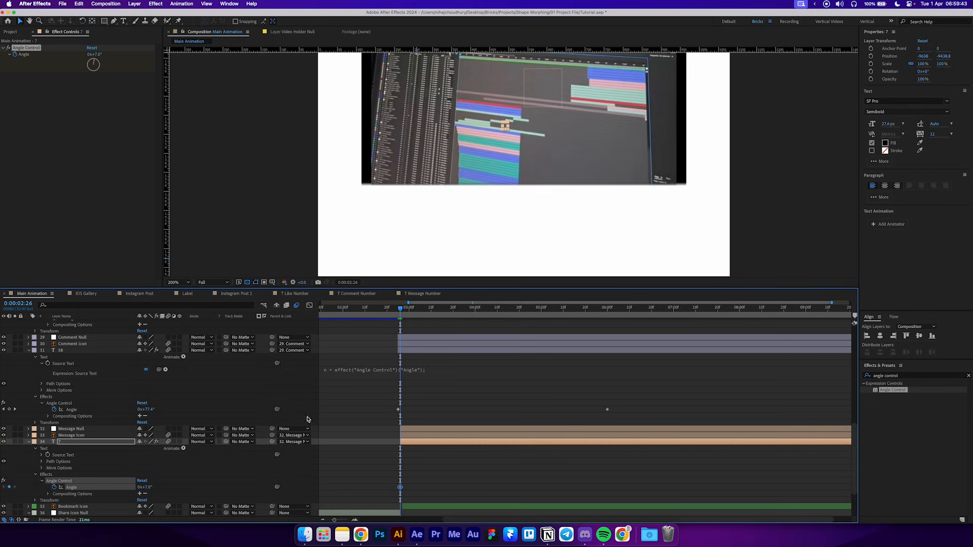
- Paste the Angle Control number expression into the 7 layer's Source Text
click(62, 455)
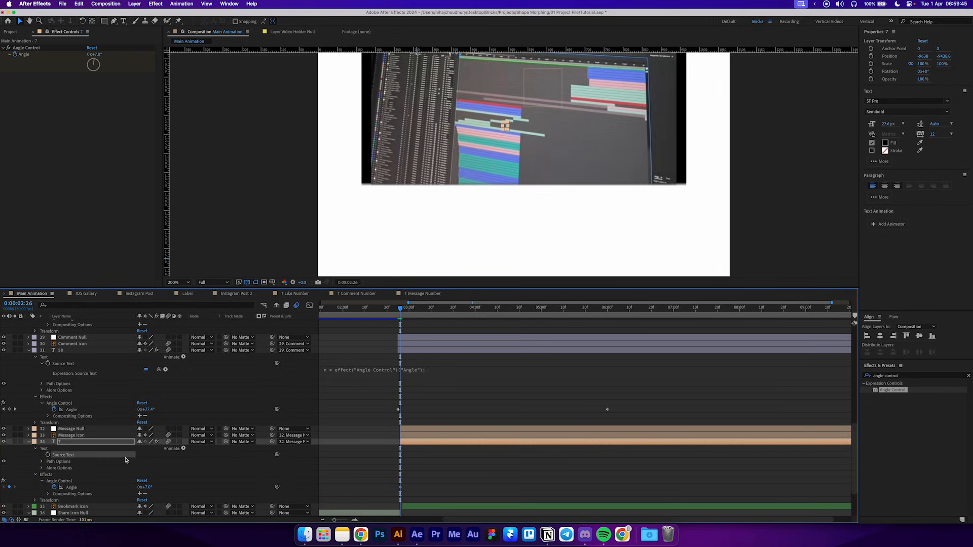
alt+click(47, 455)
key(super+v)
click(376, 451)
scroll(233, 466, down, 2)
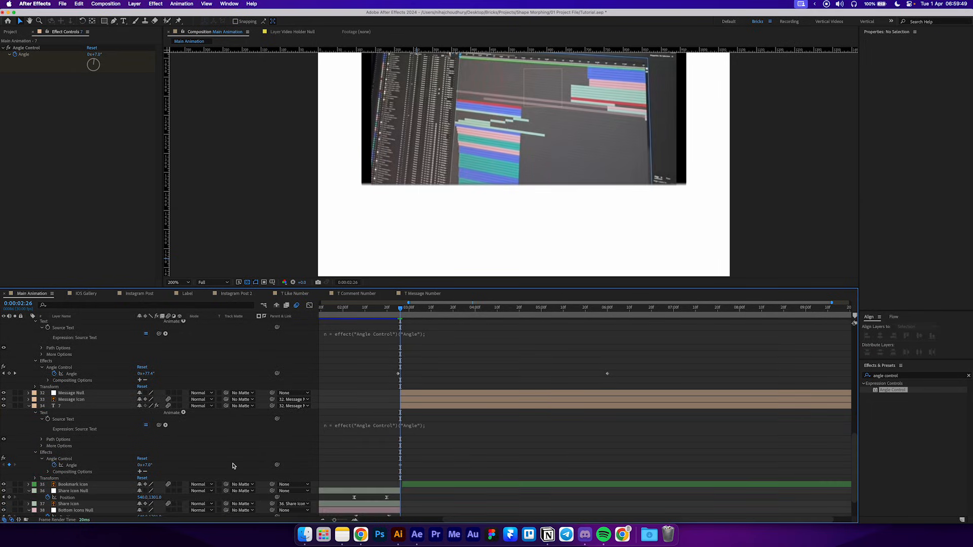
- Keyframe a higher Angle value on the 7 layer at 0:00:06:00
drag(440, 308, 609, 335)
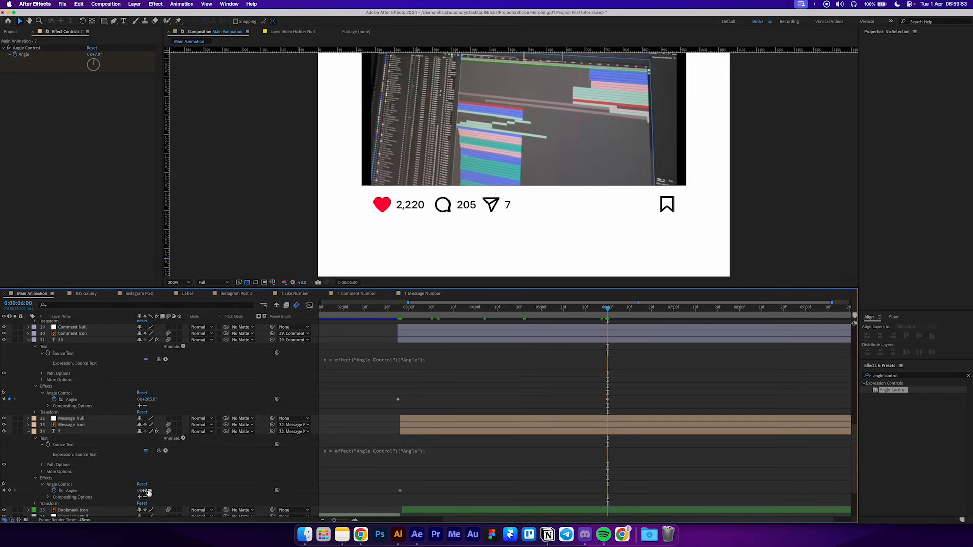
drag(145, 491, 177, 491)
click(488, 467)
- Fit the whole composition in view and preview the morph and the three counters from 0:00:02:09
click(496, 311)
drag(496, 310, 374, 308)
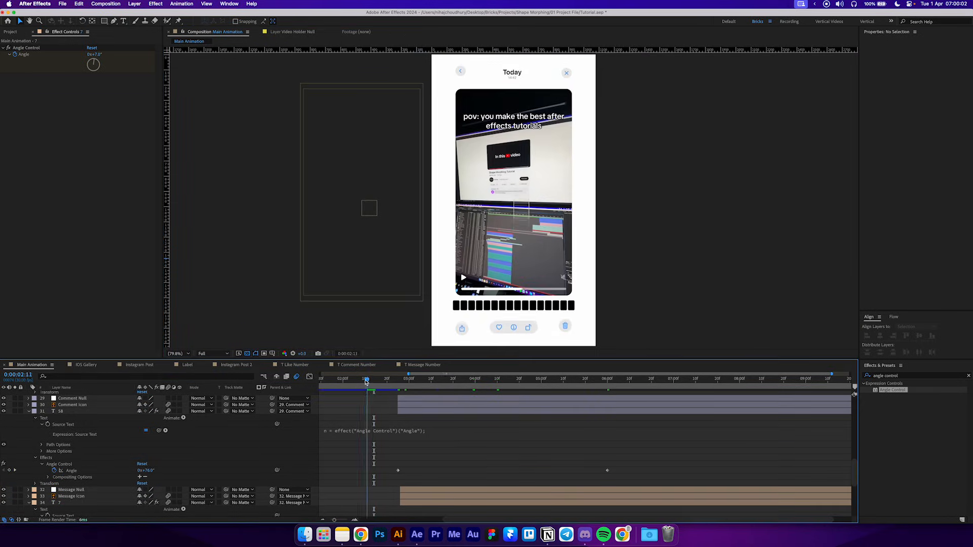
drag(374, 380, 363, 383)
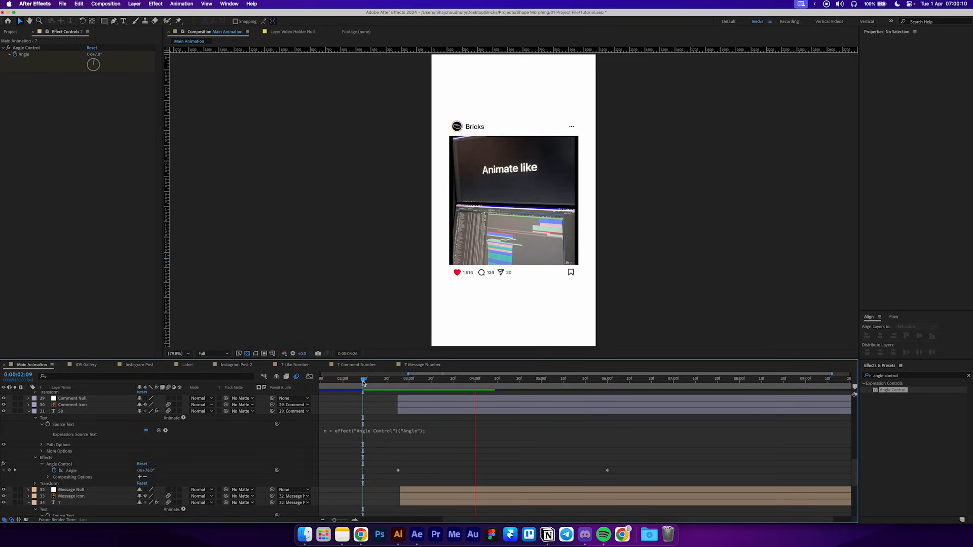
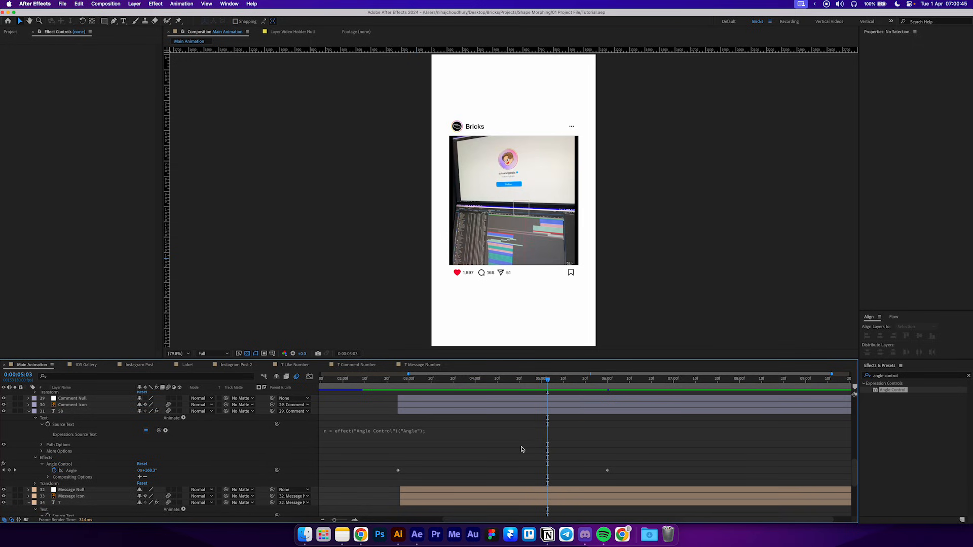
- Add Position keyframes at 0:00:04:00 to Username, 3 Dots, Bookmark Icon and the Profile Picture, Like, Comment and Message nulls
drag(553, 391, 488, 292)
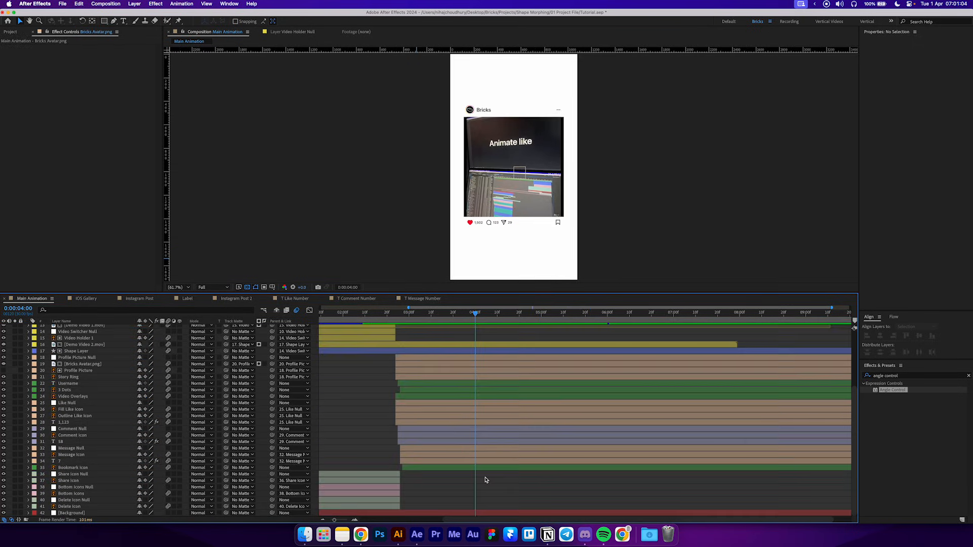
click(74, 359)
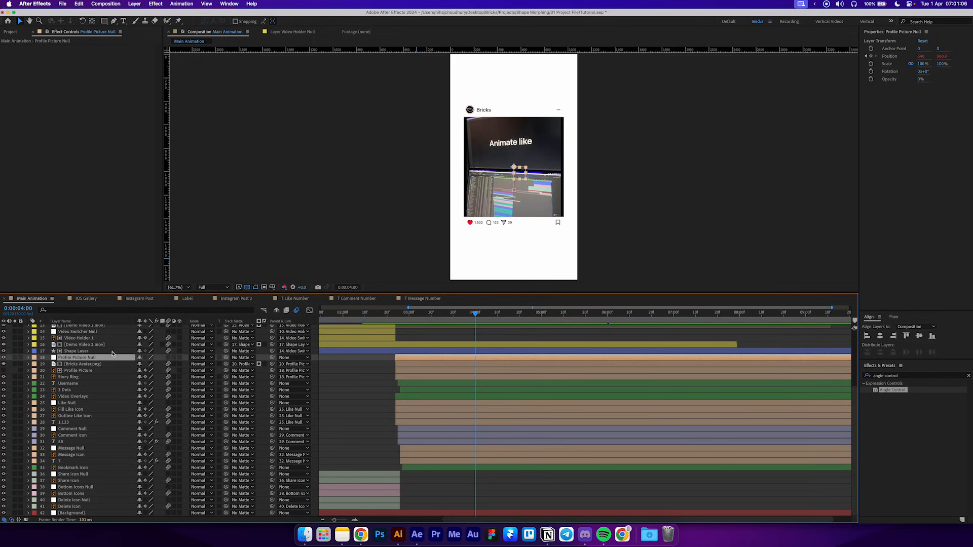
super+click(83, 385)
super+click(89, 390)
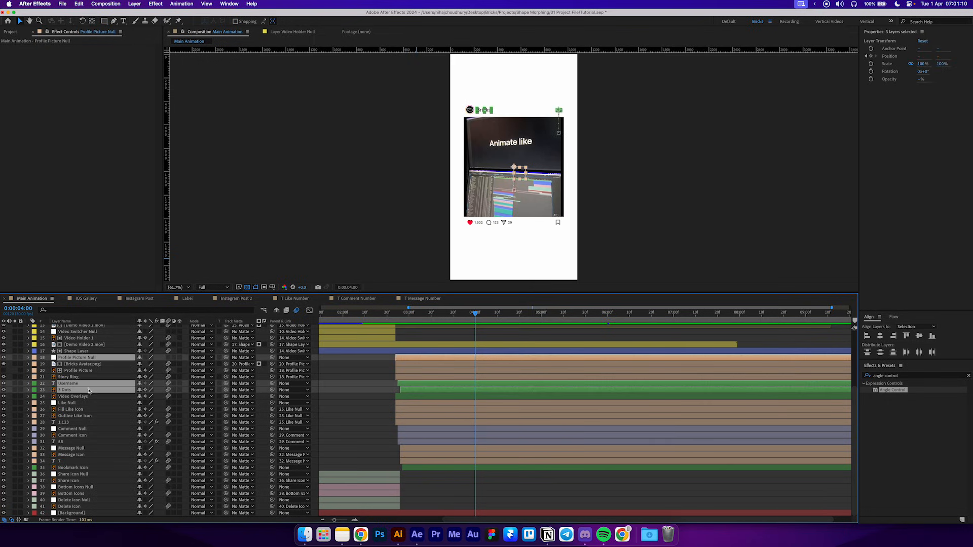
super+click(74, 403)
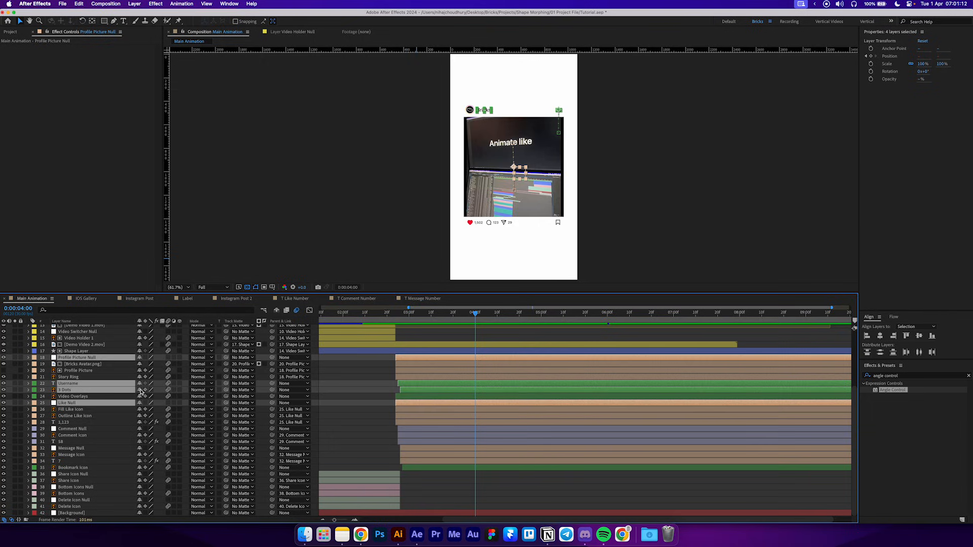
super+click(83, 428)
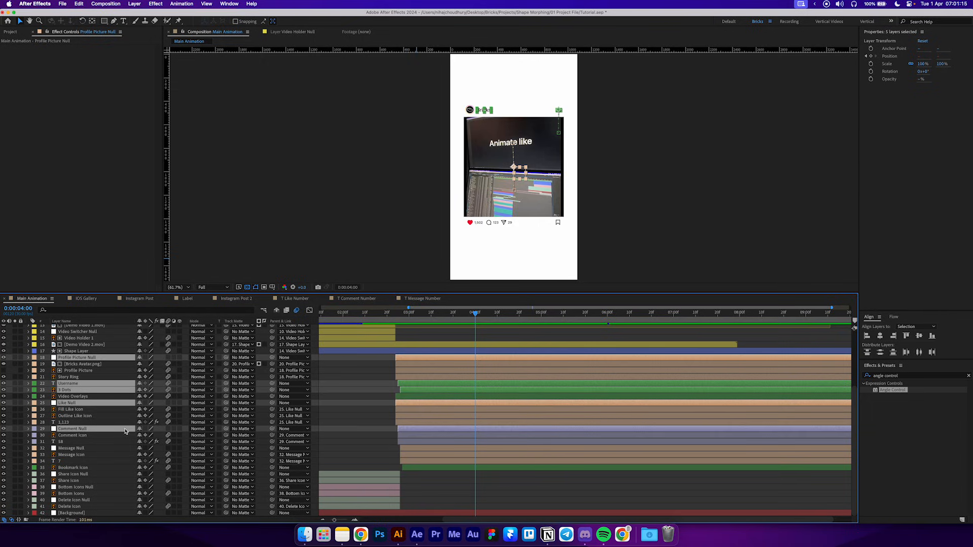
super+click(63, 449)
super+click(81, 468)
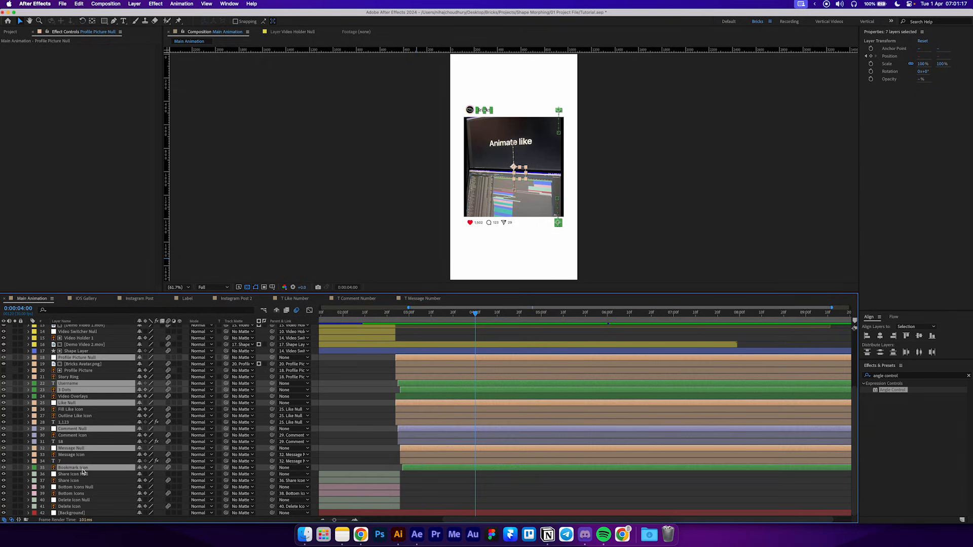
key(p)
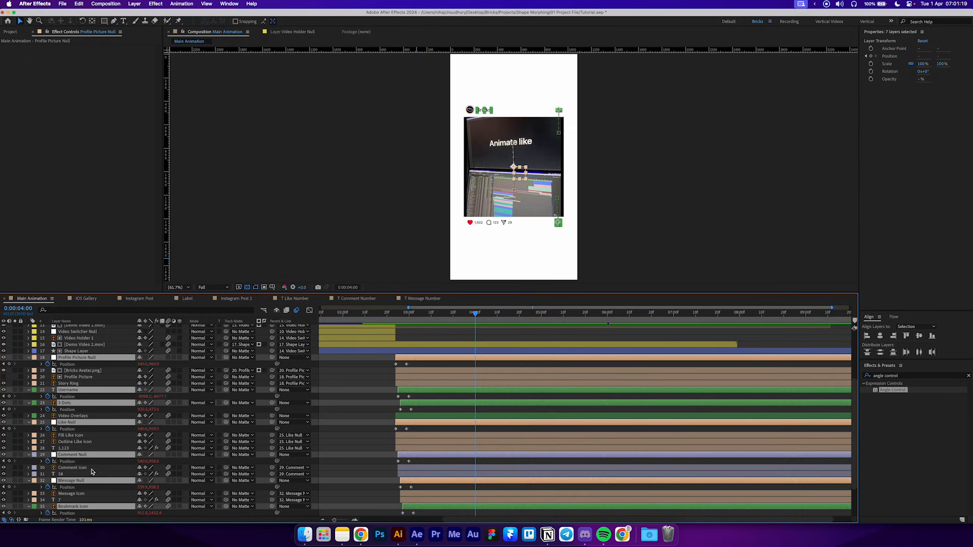
scroll(373, 396, down, 2)
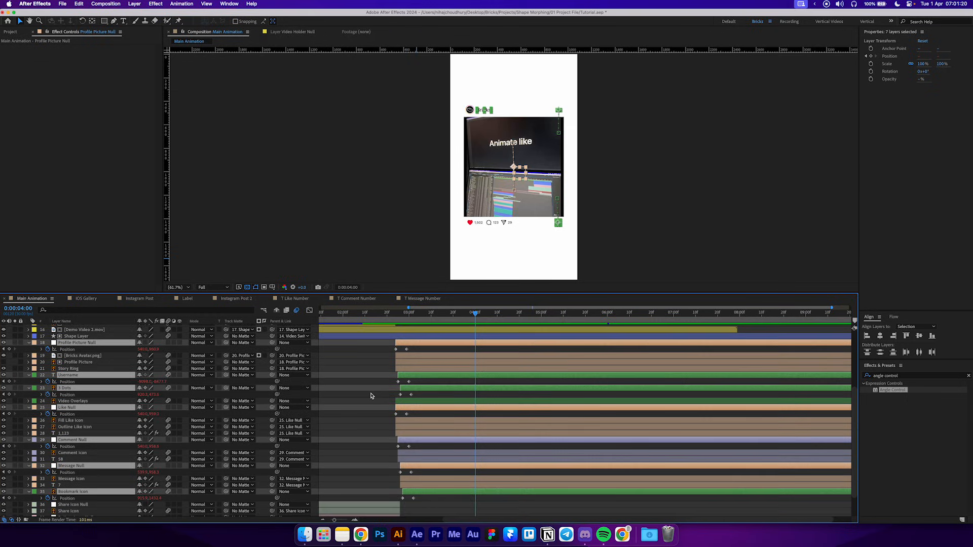
click(9, 350)
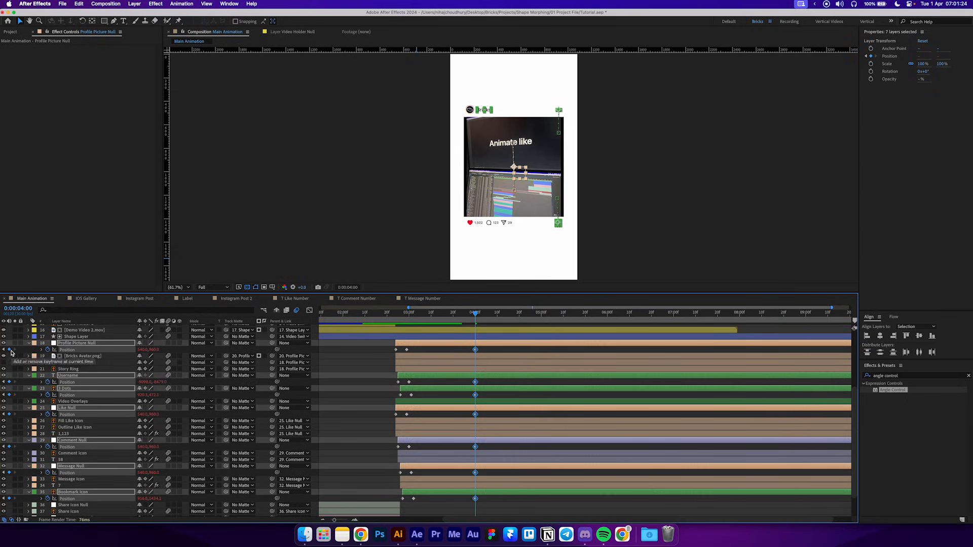
- Keyframe the Profile Picture Null, Username and 3 Dots layers at 0:00:04:15, moved up until their elements leave the frame
drag(502, 319, 509, 322)
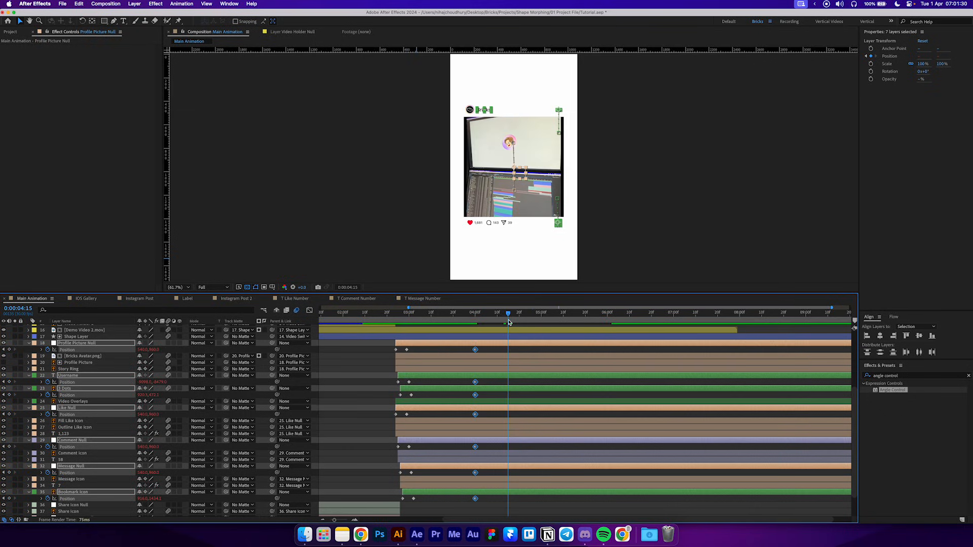
click(503, 350)
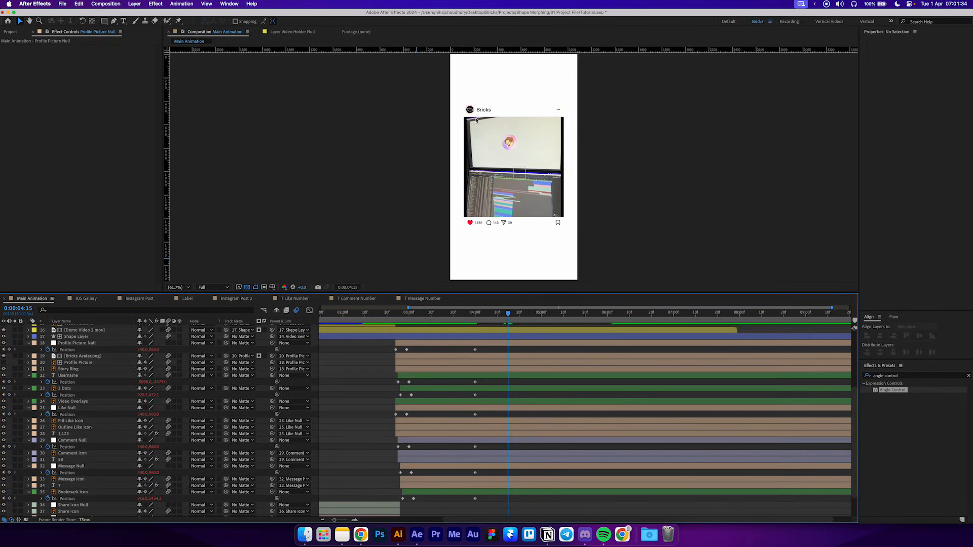
click(483, 344)
super+click(489, 376)
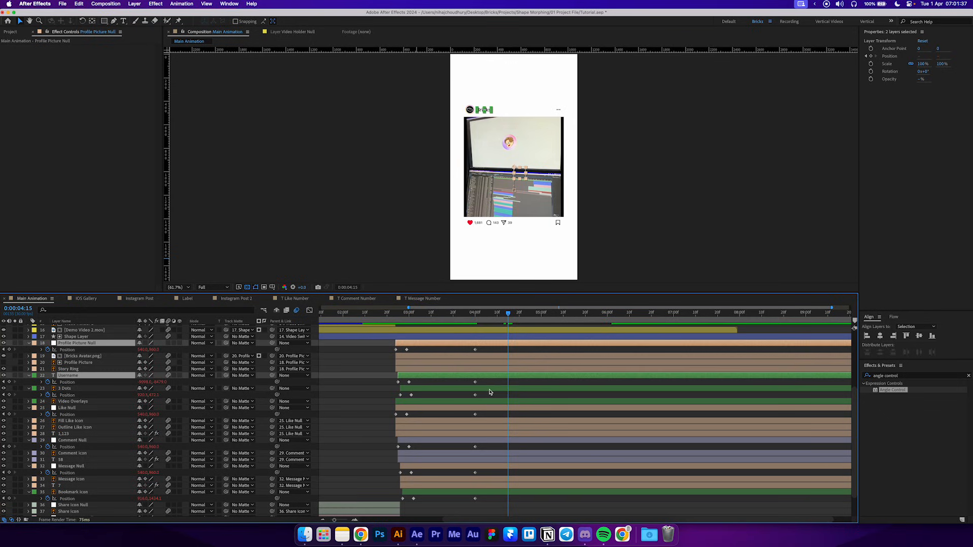
super+click(494, 389)
drag(160, 383, 118, 382)
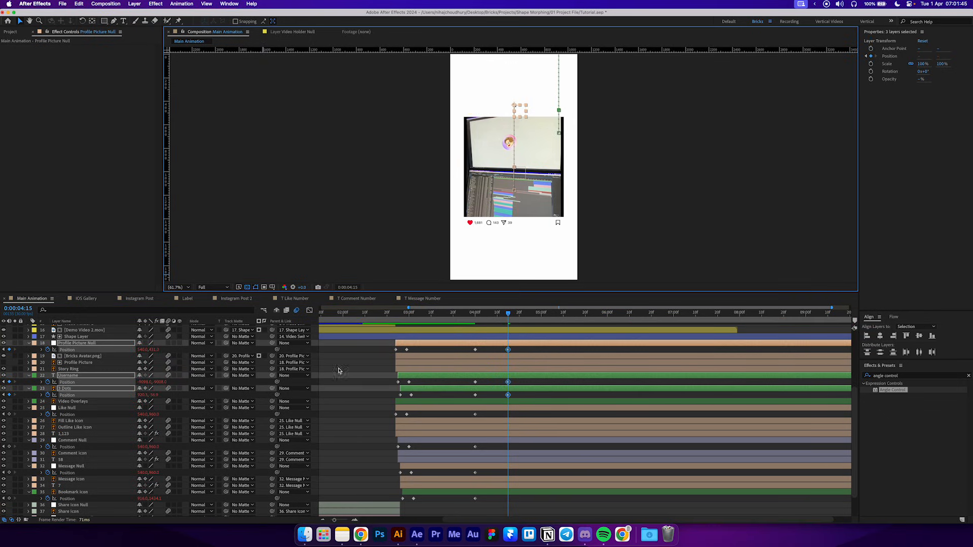
- Keyframe the Like, Comment and Message nulls and the Bookmark Icon at 0:00:04:15, moved down until their elements leave the frame
click(505, 408)
shift+click(499, 440)
shift+click(497, 467)
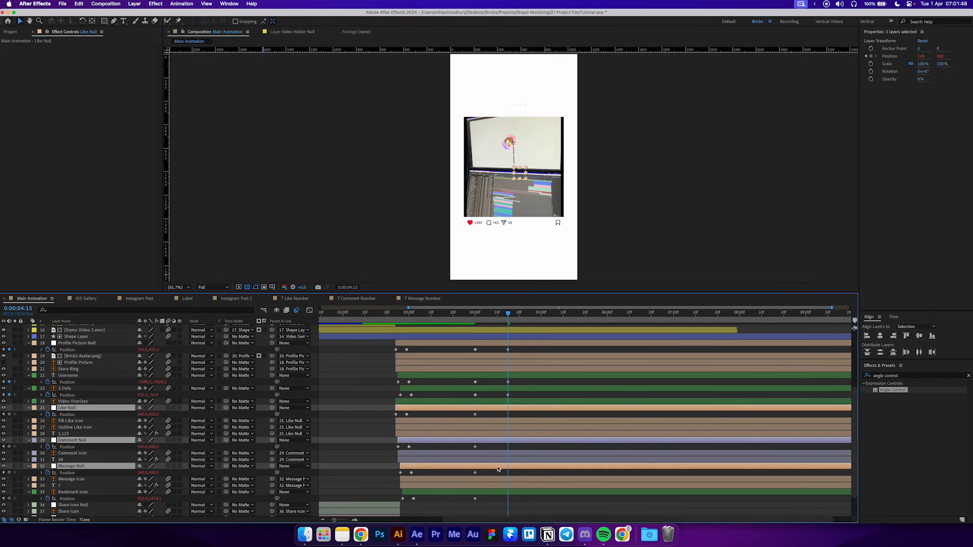
shift+click(501, 493)
drag(154, 473, 374, 460)
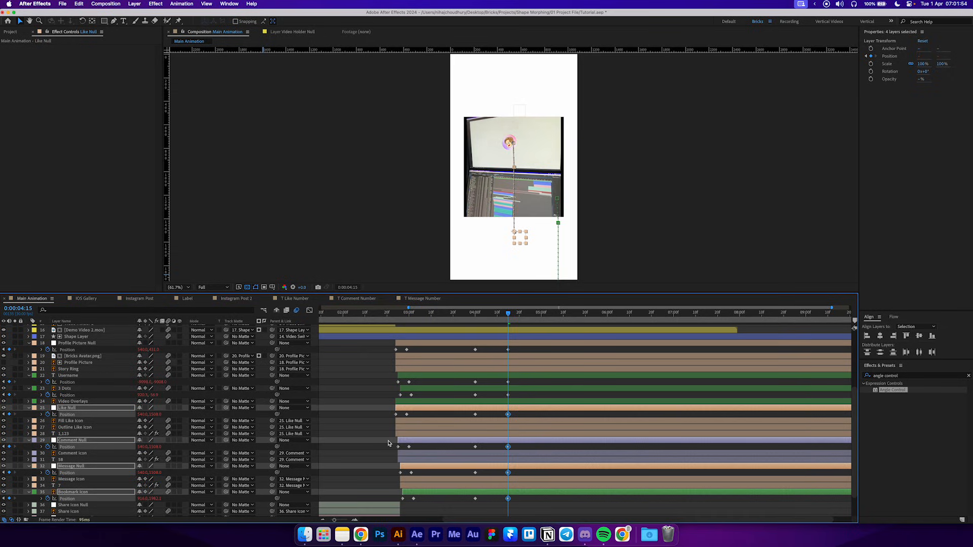
- Apply Easy Ease to the exit Position keyframes of all seven post layers between 0:00:04:00 and 0:00:04:15
click(389, 445)
drag(477, 315, 464, 501)
right_click(476, 395)
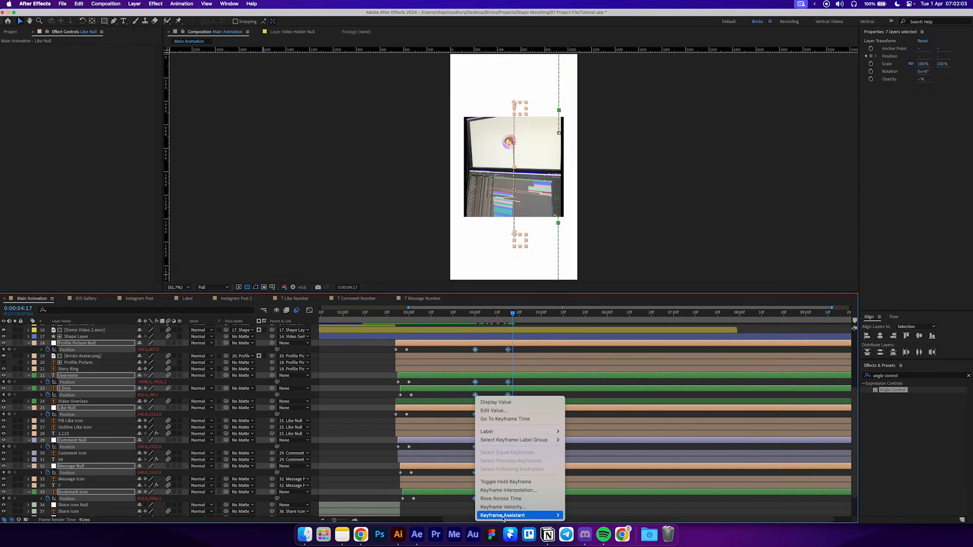
mouse_move(503, 516)
click(588, 466)
- Reshape the exit speed curve to start slowly and peak sharply near the end, and preview the exit
click(309, 310)
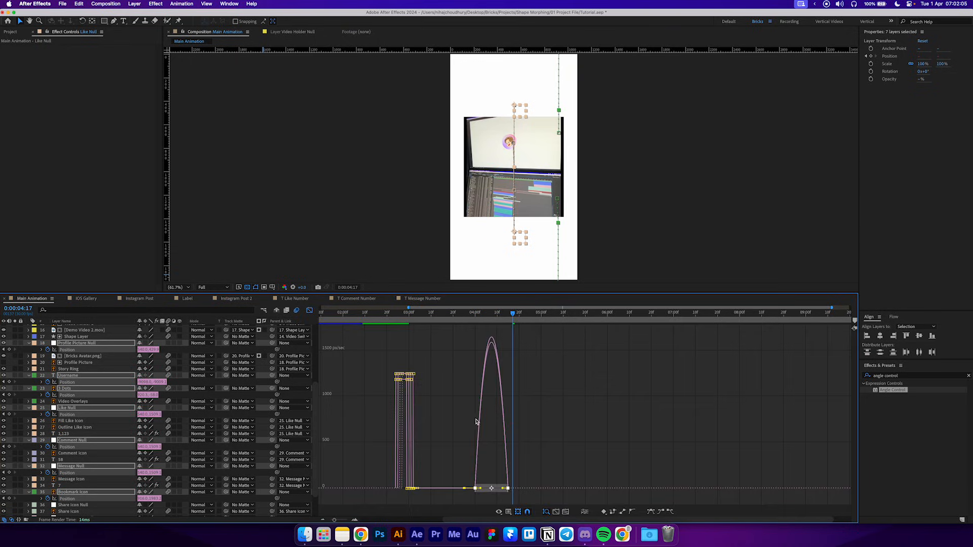
drag(480, 488, 498, 492)
click(469, 313)
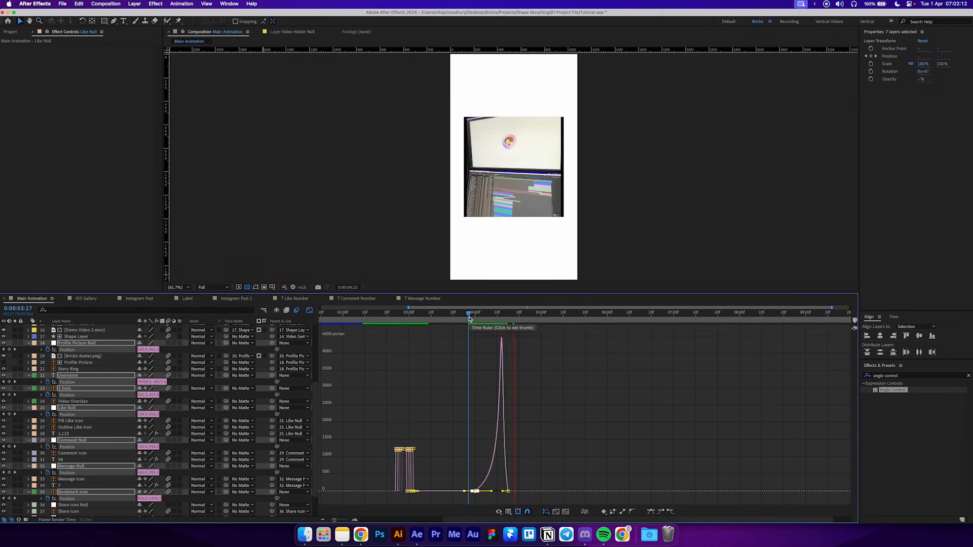
key(space)
click(309, 310)
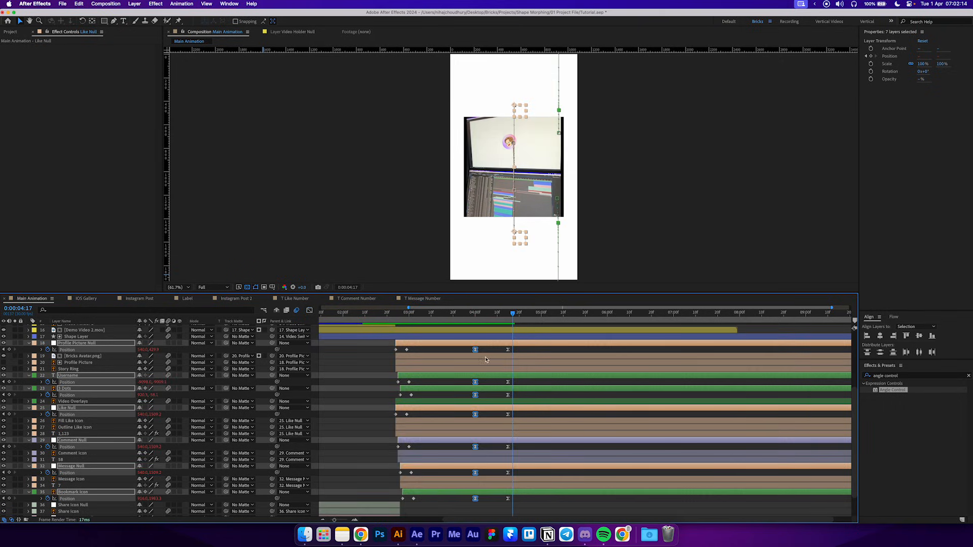
- Stagger the upper exit by delaying the Username keyframes one frame and the 3 Dots keyframes two frames
click(475, 311)
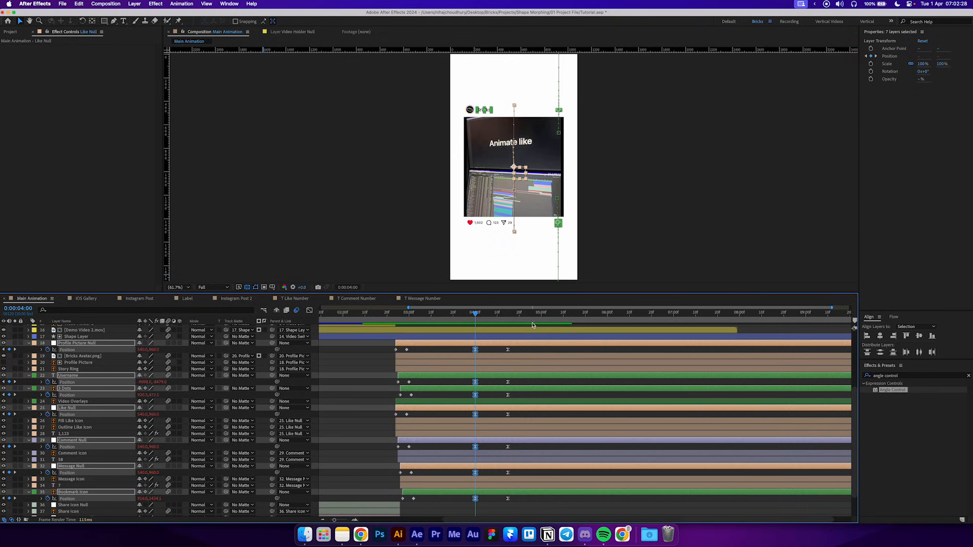
click(517, 385)
drag(515, 382, 480, 399)
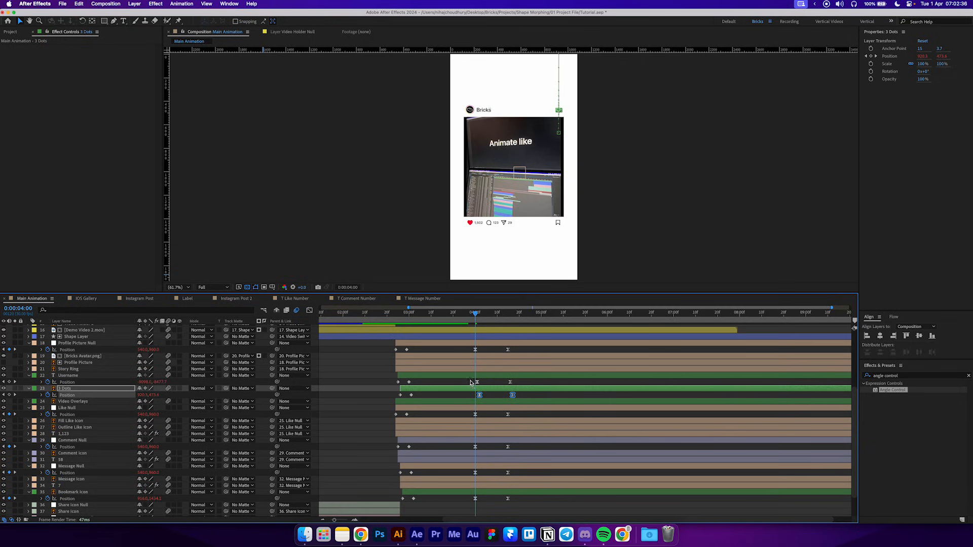
- Stagger the lower exit by delaying the Comment Null, Message Null and Bookmark Icon keyframes one, two and three frames respectively
click(479, 411)
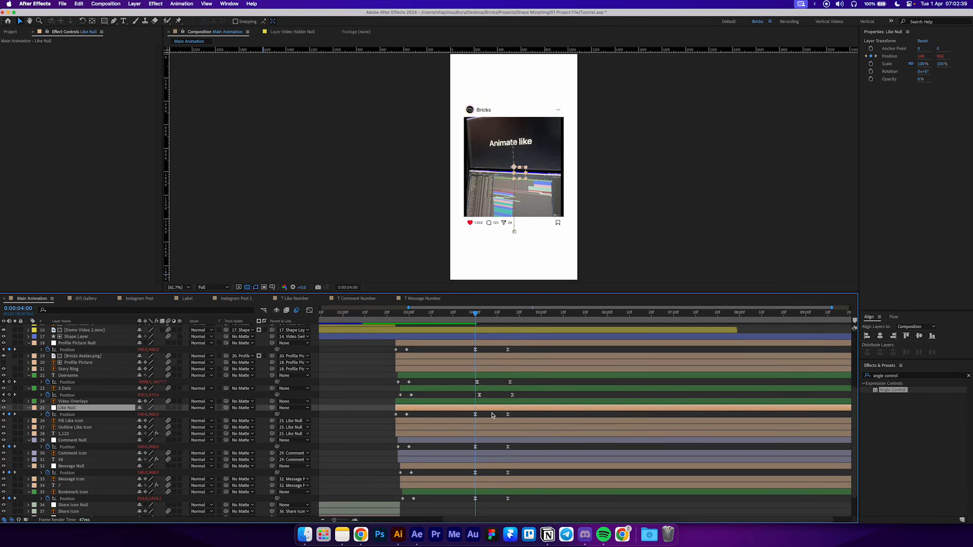
click(484, 443)
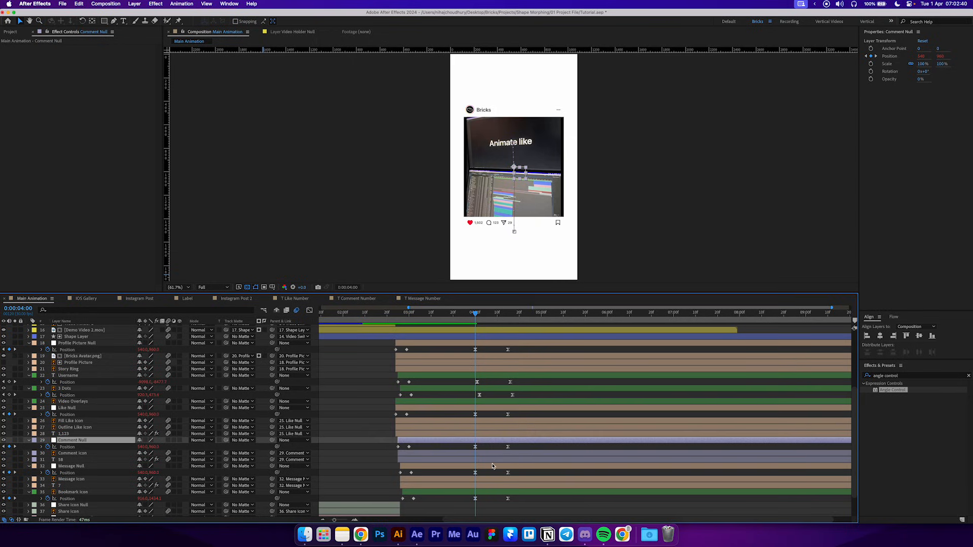
drag(470, 446, 567, 479)
key(=)
drag(476, 476, 558, 493)
drag(540, 499, 554, 501)
click(537, 503)
key(minus)
- Preview the staggered exit of the post elements from 0:00:03:24
click(492, 315)
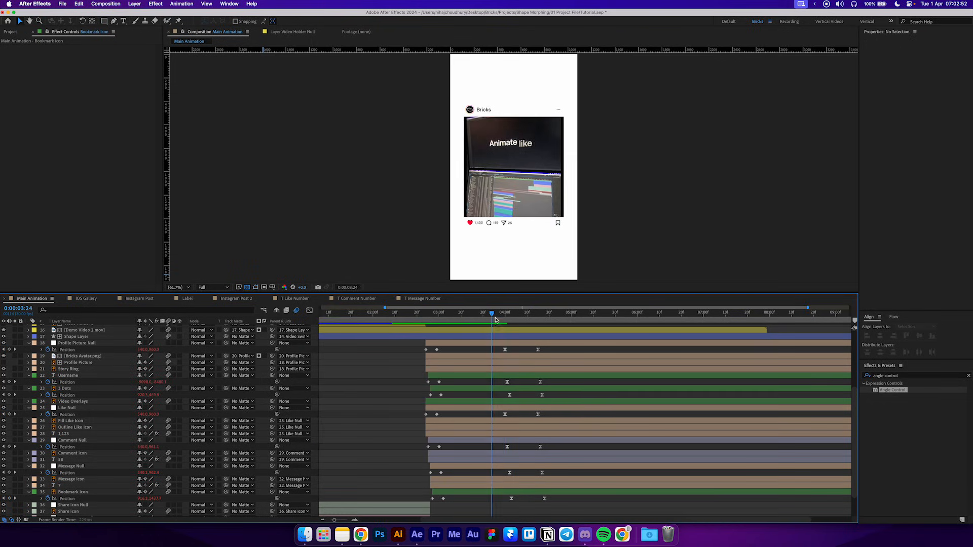
key(space)
key(space)
click(518, 317)
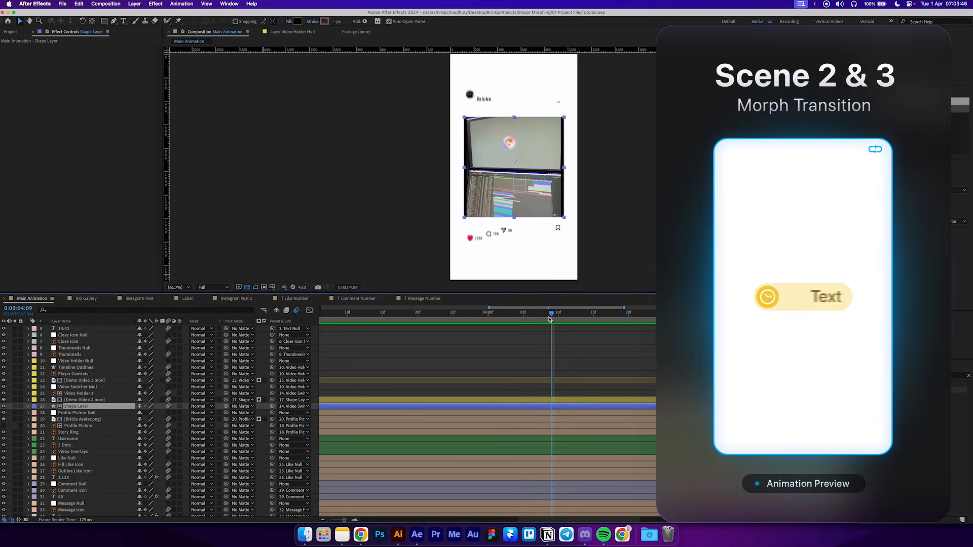
- Copy all six layers from the Label composition into Main Animation above Demo Video 2.mov, starting at 0:00:04:08
drag(551, 318, 545, 318)
click(187, 299)
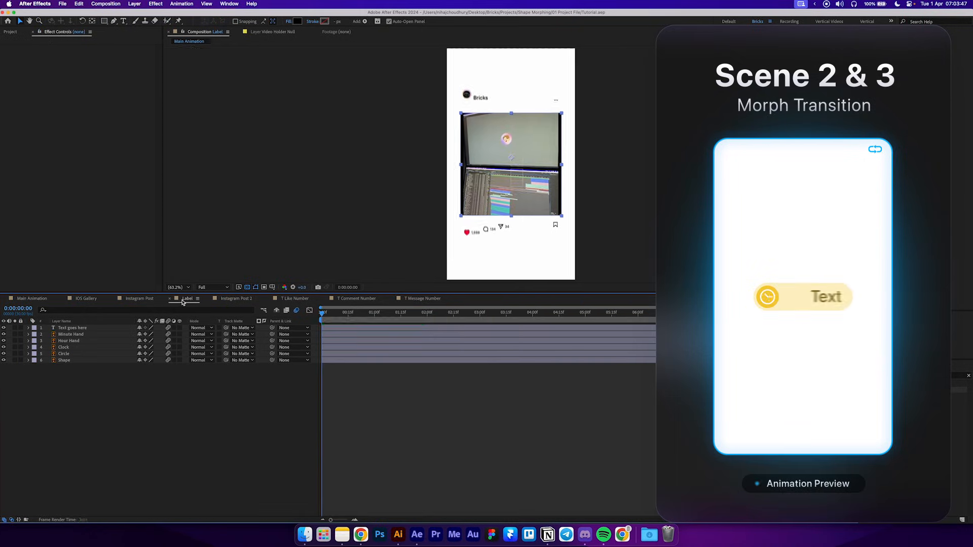
shift+click(85, 359)
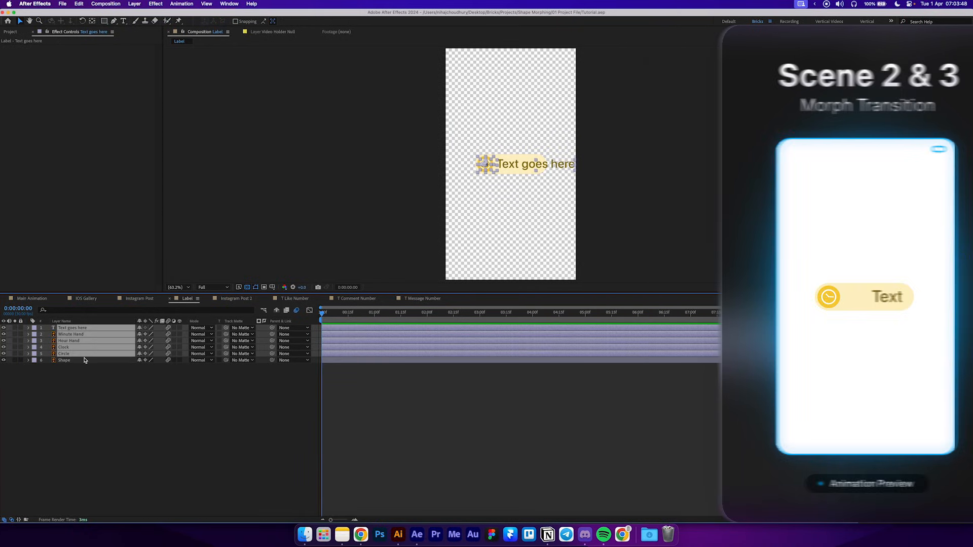
click(31, 298)
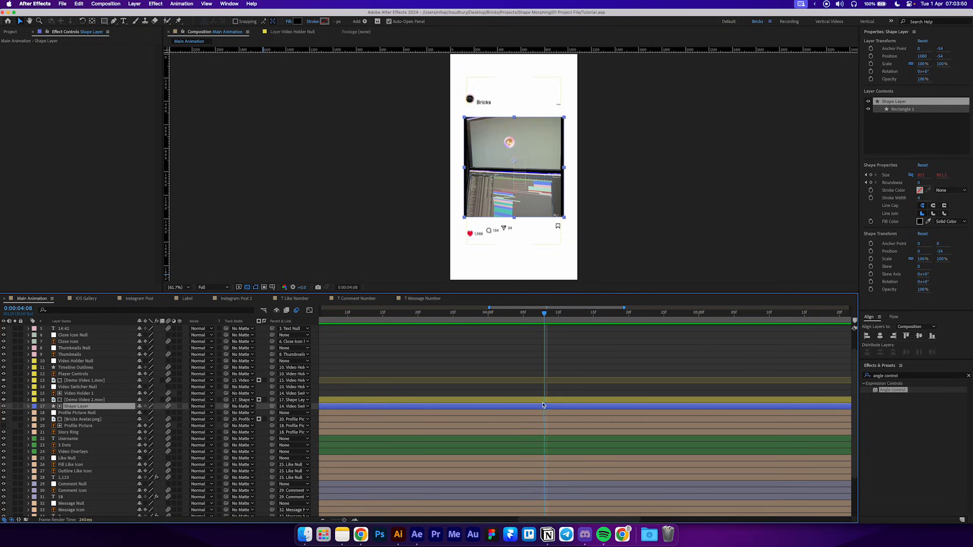
click(523, 400)
key(cmd+v)
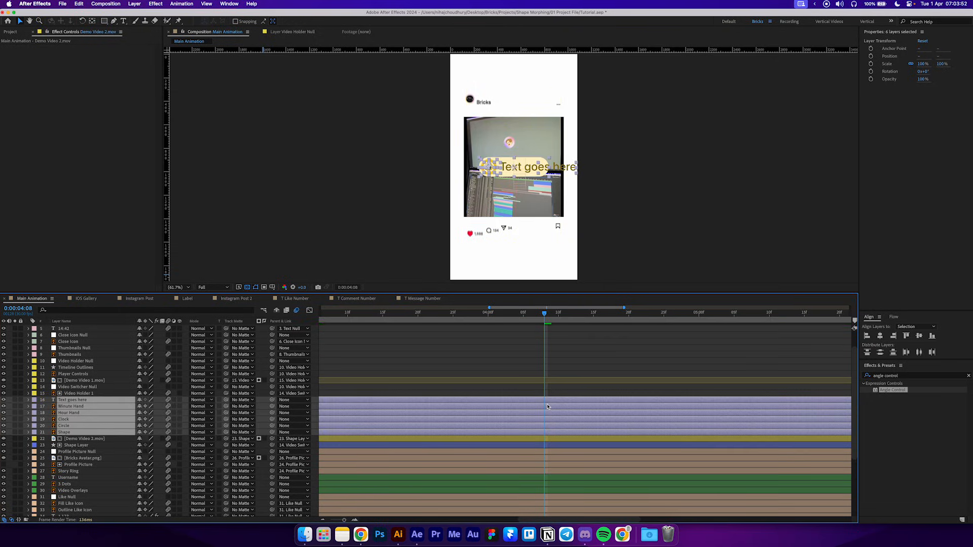
key(bracketleft)
key(semicolon)
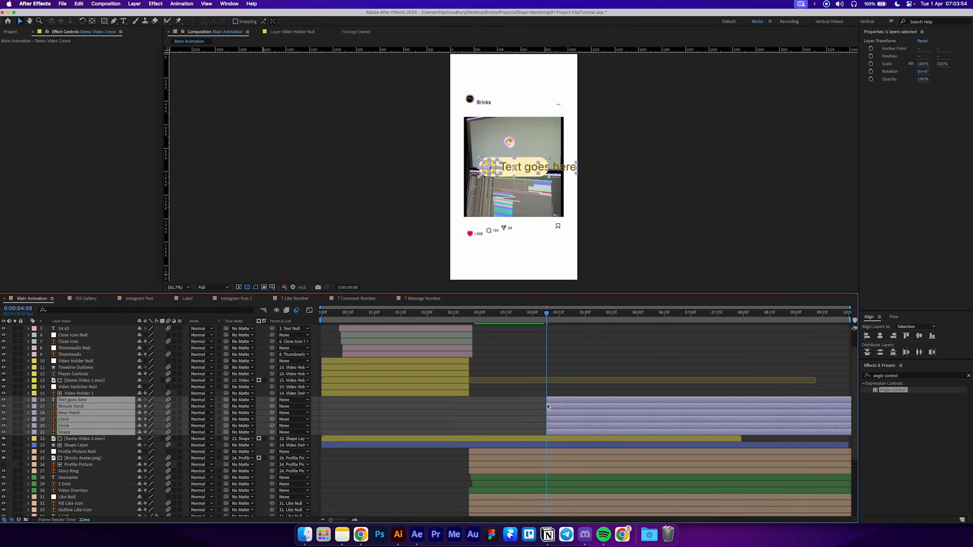
- Hide the Text goes here, Minute Hand, Hour Hand, Clock and Circle layers, leaving only the label's Shape shown
scroll(548, 405, down, 3)
click(543, 400)
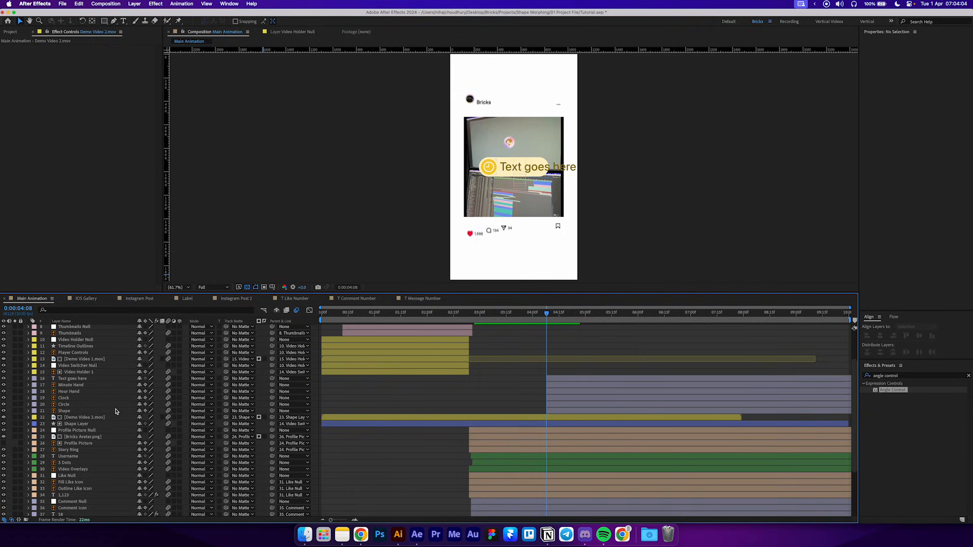
click(72, 412)
drag(4, 404, 4, 379)
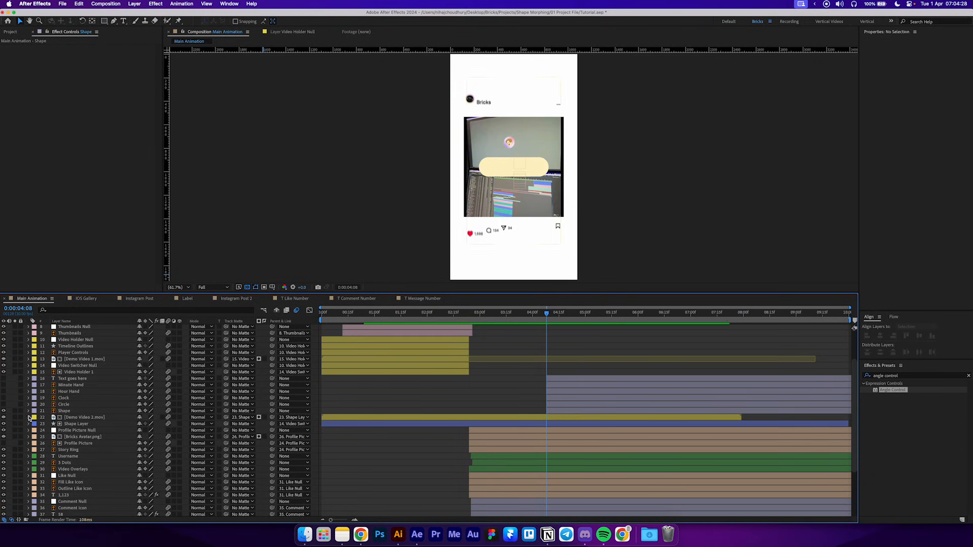
- Add Size, Position and Roundness keyframes to the Shape Layer's Rectangle Path 1 at 0:00:04:08
click(28, 424)
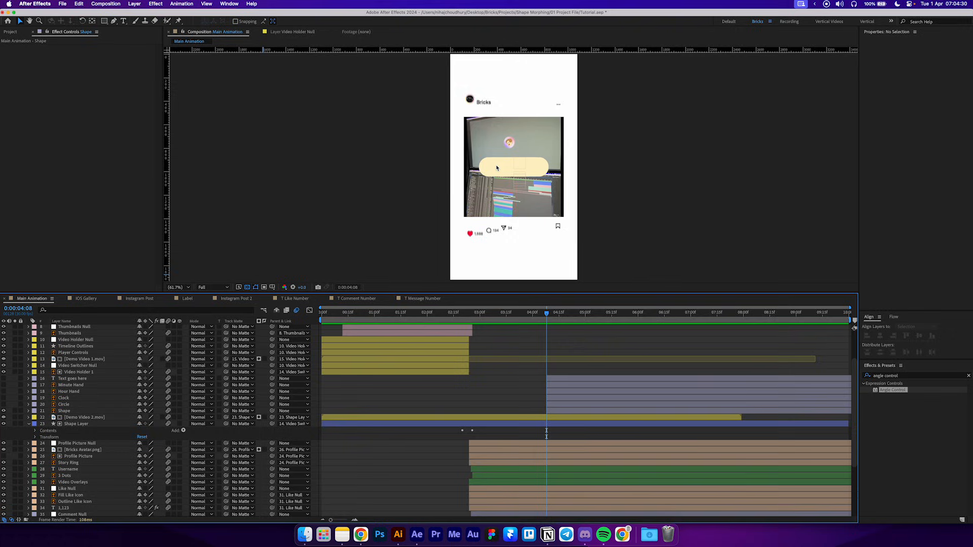
scroll(496, 169, up, 2)
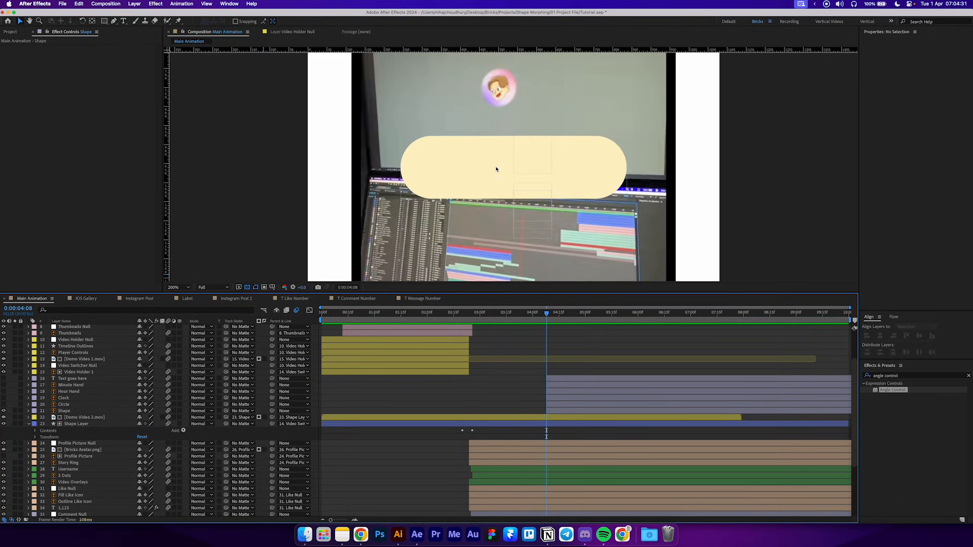
scroll(496, 168, down, 1)
click(35, 431)
click(42, 437)
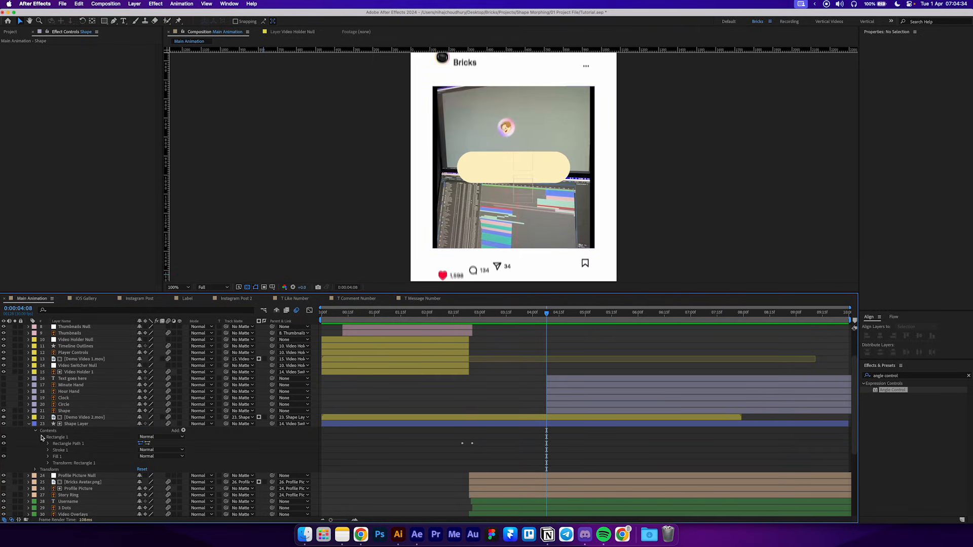
click(49, 443)
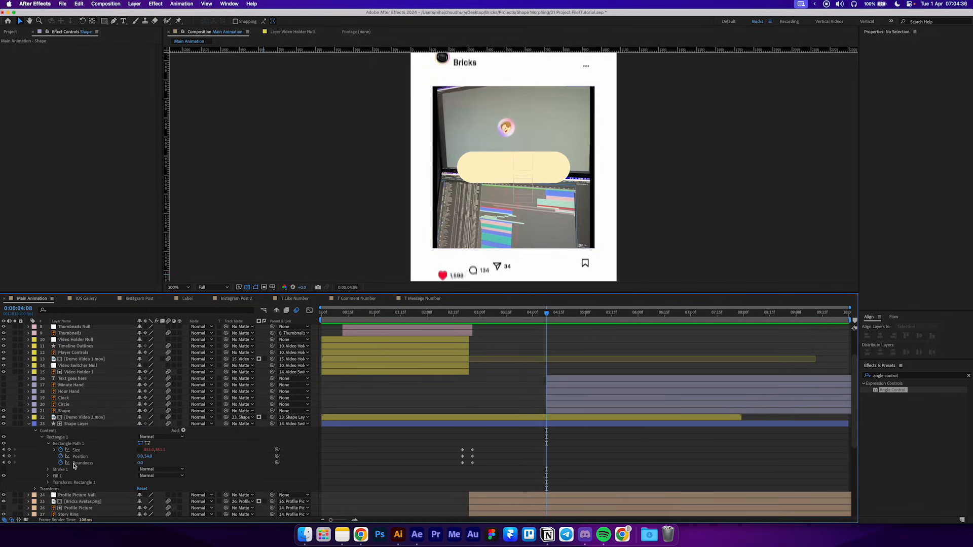
drag(9, 450, 10, 464)
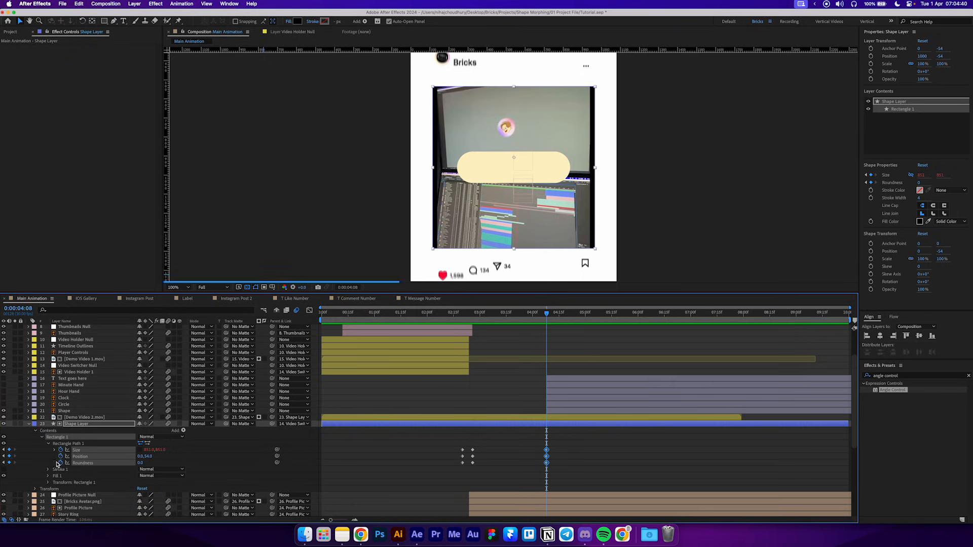
- At 0:00:04:16, shrink the Shape Layer's rectangle Size to 166 by 166, matching the label shape's height
drag(558, 314, 561, 313)
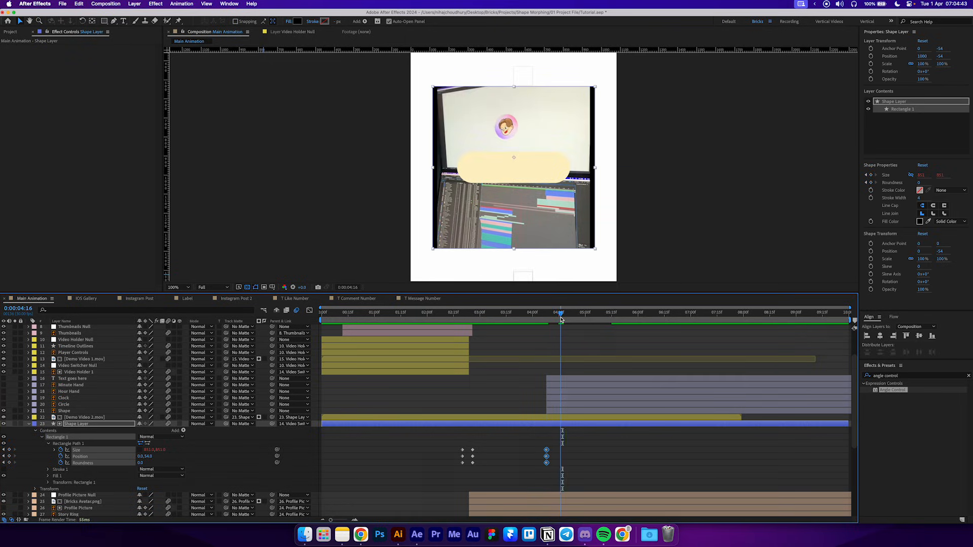
scroll(558, 461, up, 3)
scroll(536, 507, right, 5)
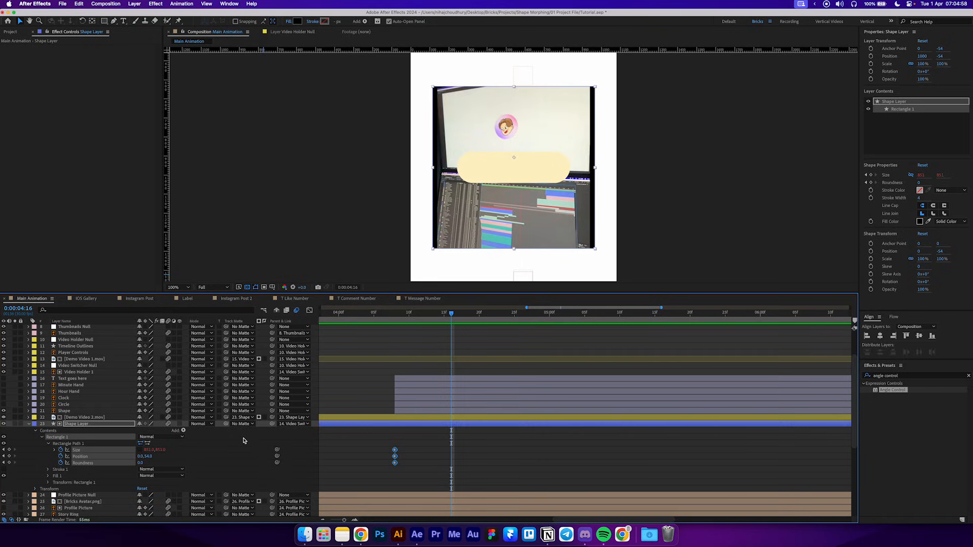
click(231, 446)
drag(160, 450, 2, 450)
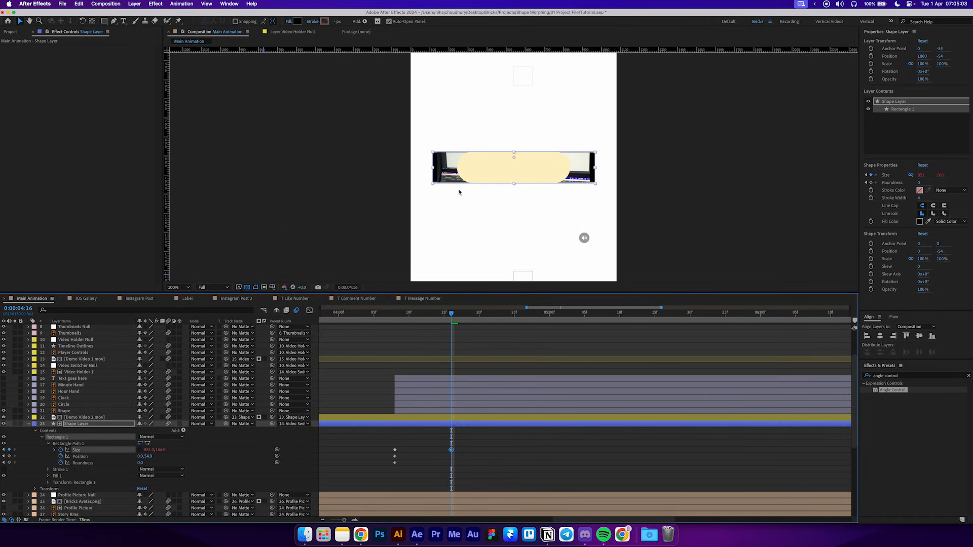
scroll(484, 174, up, 4)
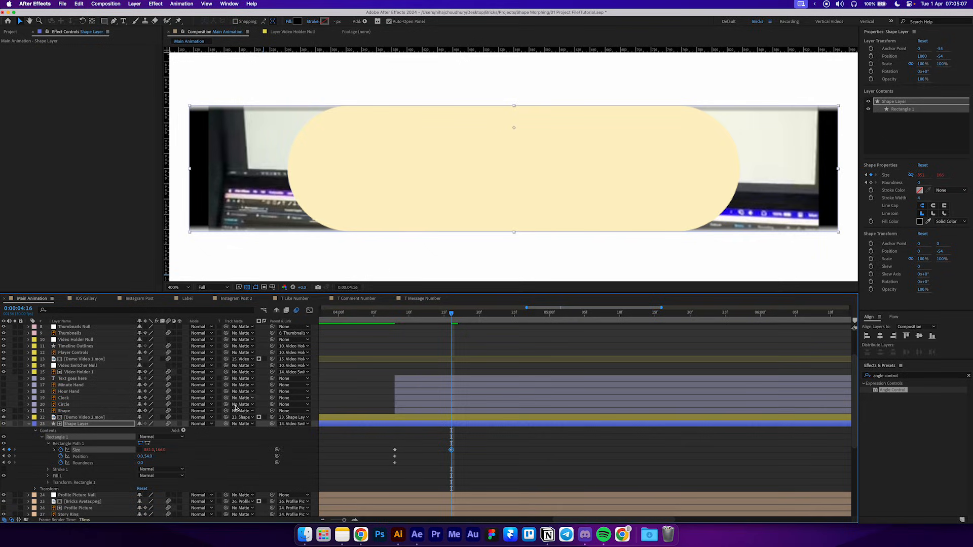
click(160, 450)
click(150, 450)
click(181, 458)
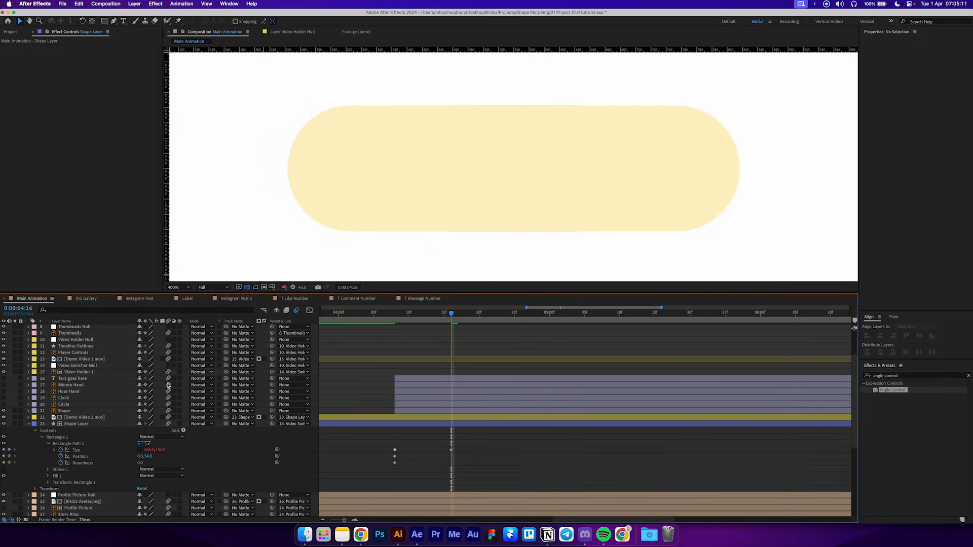
- Hide the label's Shape layer and set the rectangle's Roundness to 104 at 0:00:04:16, forming a circle
click(4, 411)
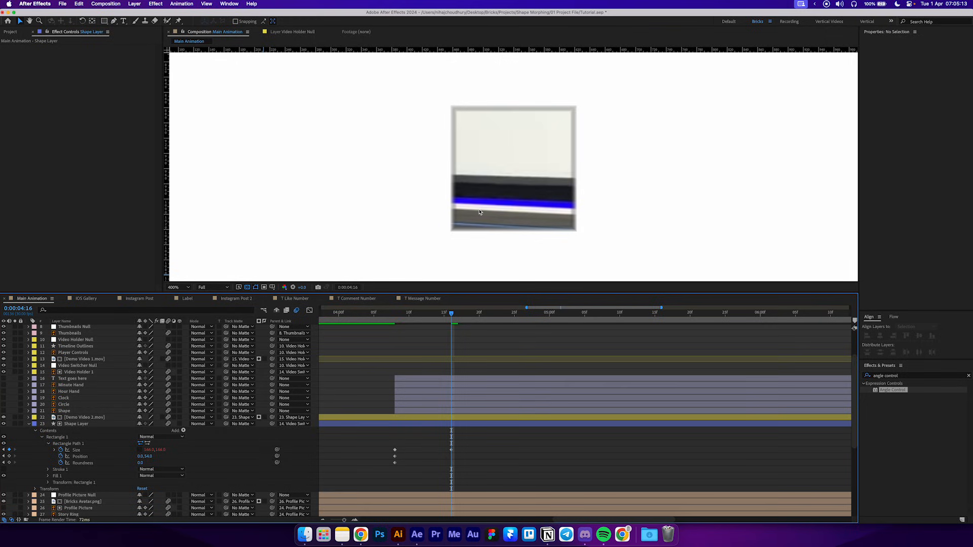
click(40, 424)
drag(140, 463, 181, 462)
click(213, 463)
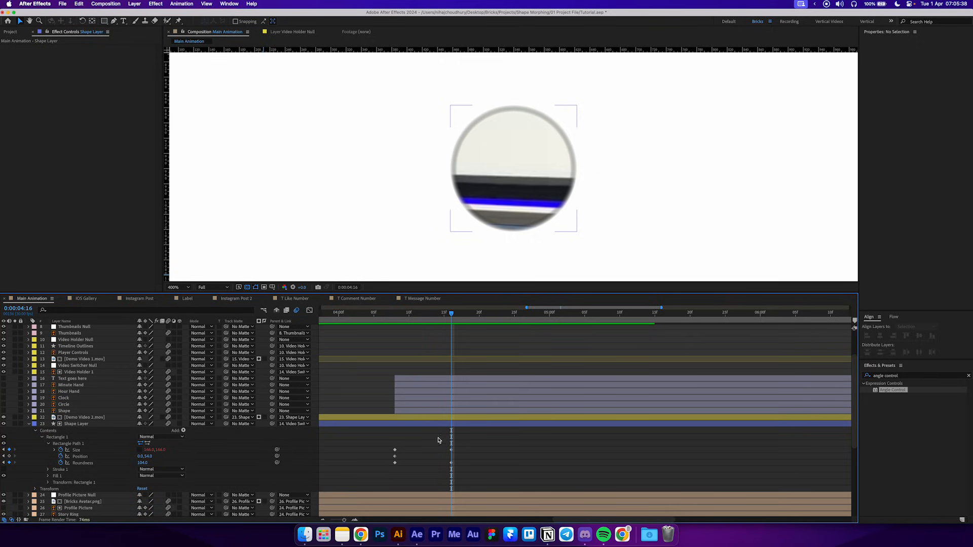
- Set Shape Layer as the track matte of the Video Overlays layer so the sound icon stays inside the morphing shape
mouse_move(439, 314)
mouse_down()
mouse_move(409, 322)
mouse_move(423, 321)
mouse_up()
scroll(461, 208, down, 2)
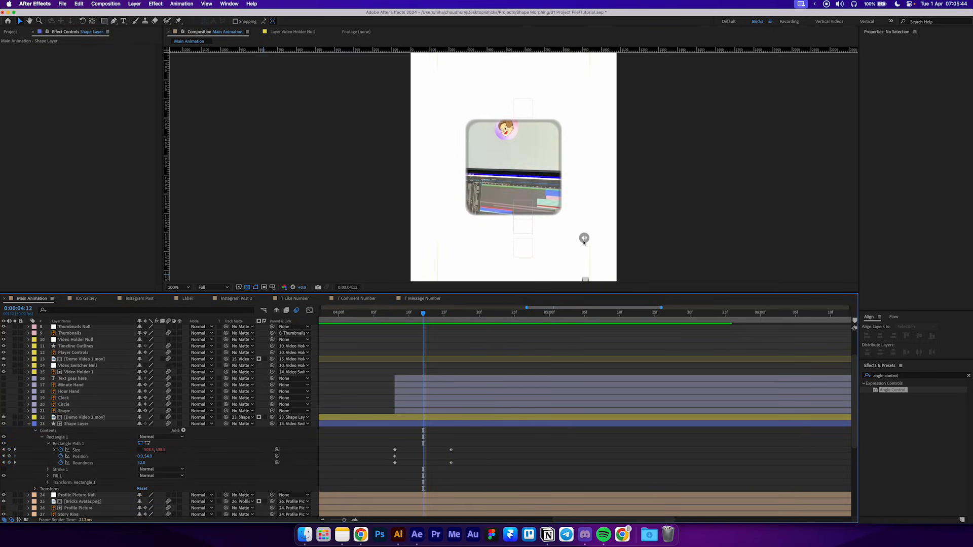
scroll(94, 475, down, 5)
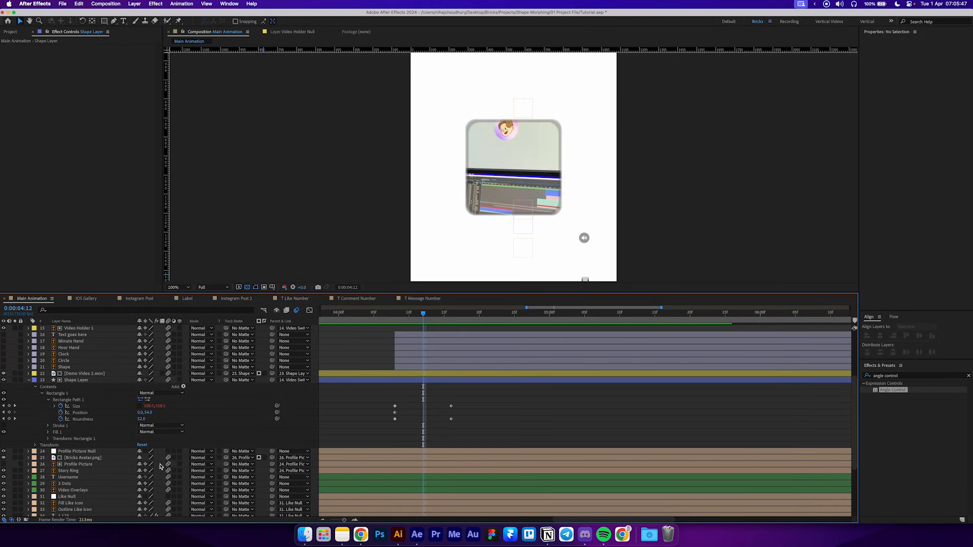
scroll(94, 475, down, 1)
click(93, 468)
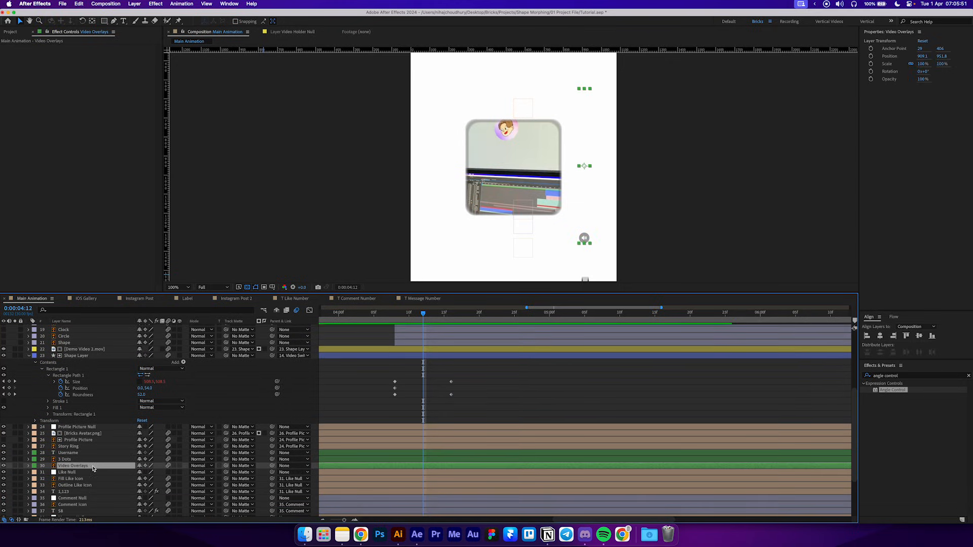
drag(226, 466, 107, 356)
click(484, 376)
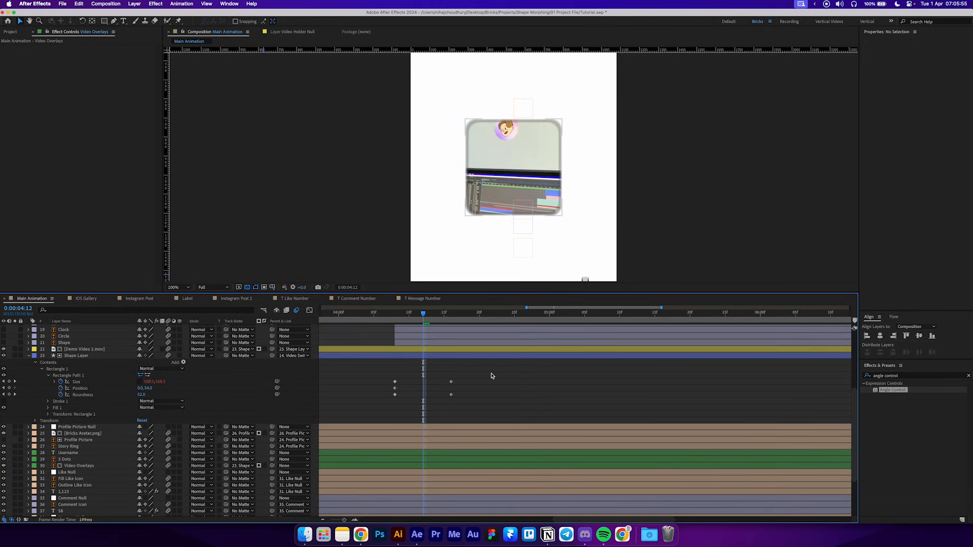
- Move the second Roundness keyframe of this morph to 0:00:04:12 and preview from 0:00:04:08
scroll(471, 378, up, 3)
drag(375, 315, 444, 315)
drag(451, 434, 423, 436)
click(451, 438)
drag(444, 316, 388, 315)
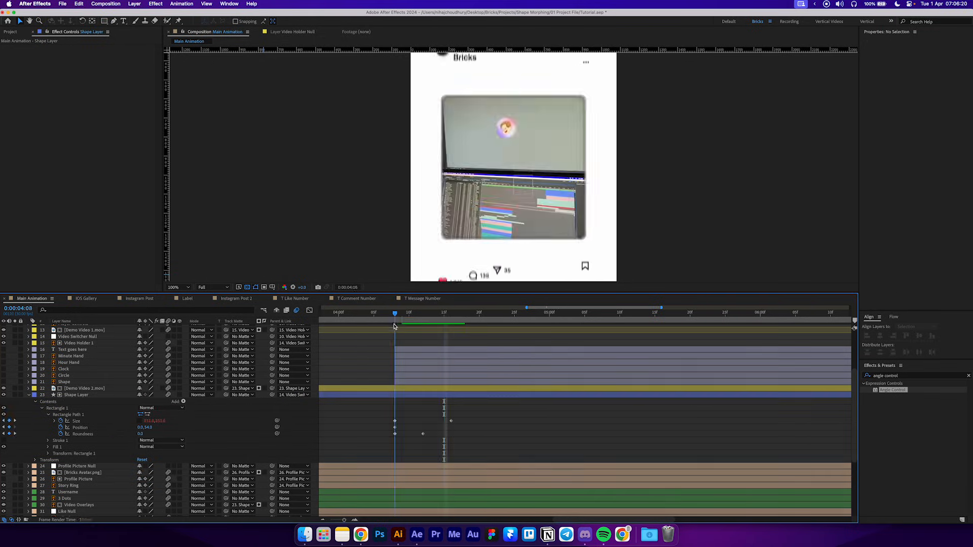
key(space)
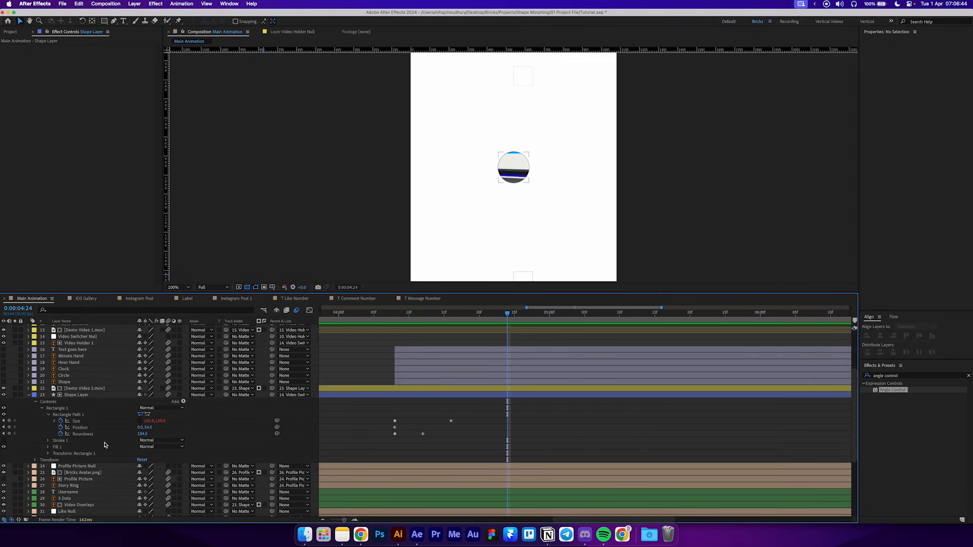
- Hold the circle by adding Size, Position and Roundness keyframes at 0:00:04:24 with unchanged values
click(10, 421)
click(9, 428)
click(9, 434)
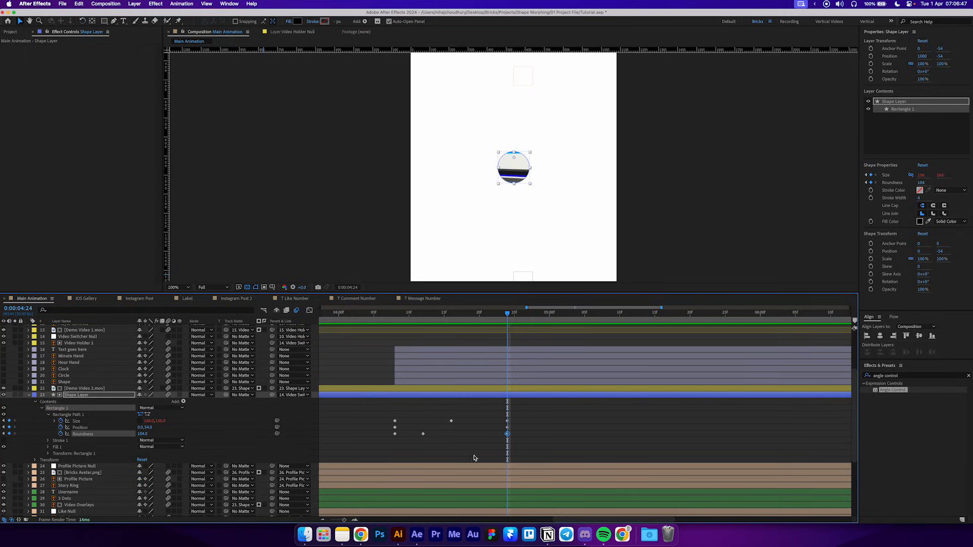
click(476, 456)
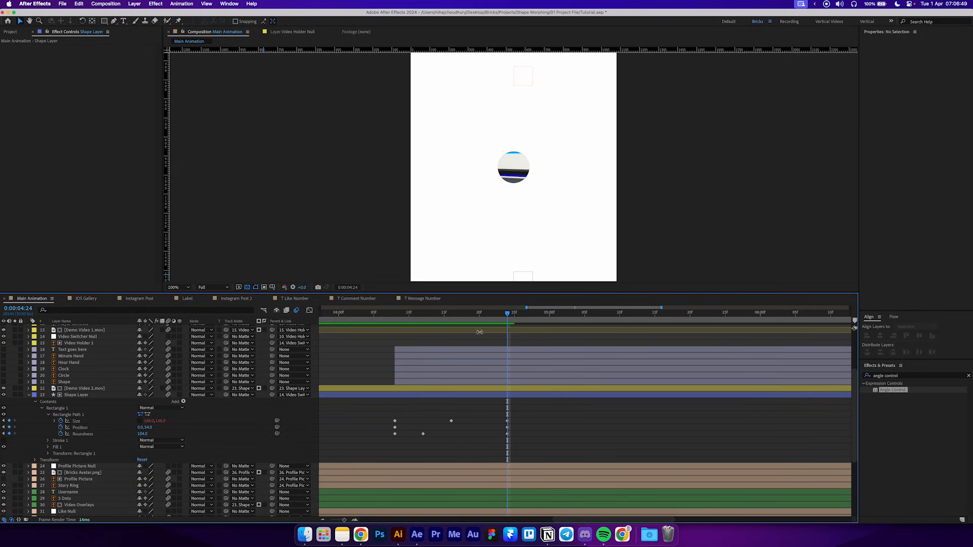
- Show the label's Shape as reference and widen the rectangle's Size to 593 by 166 at 0:00:04:28
drag(470, 322, 541, 407)
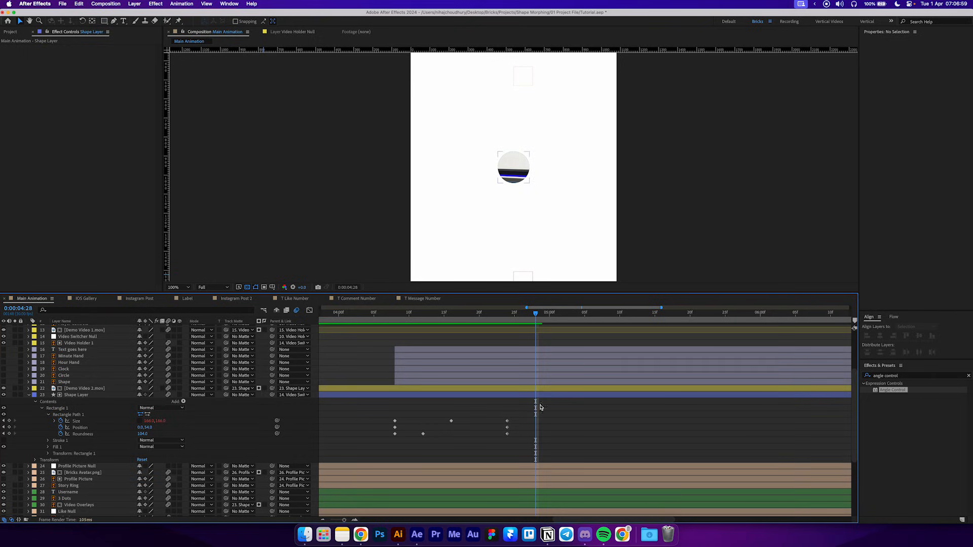
click(5, 382)
scroll(514, 181, up, 1)
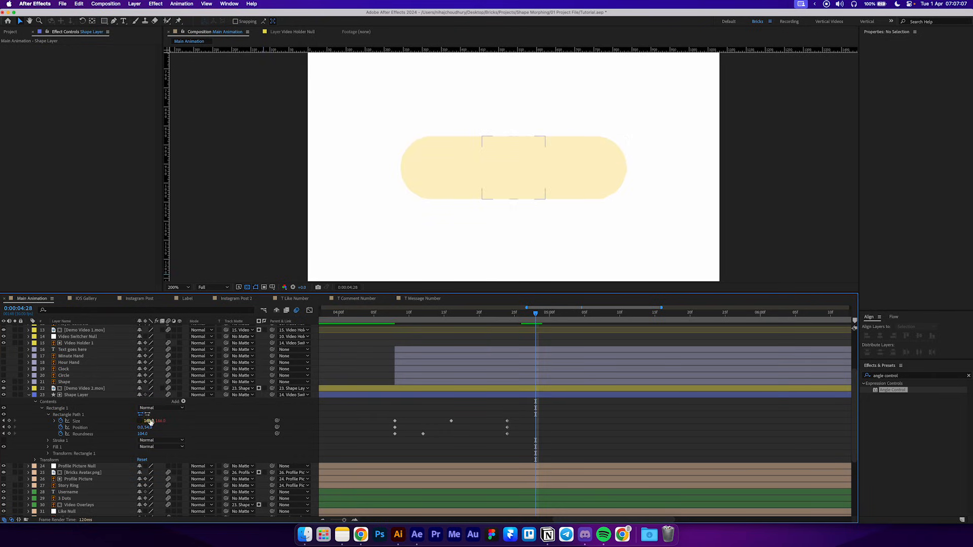
drag(148, 420, 306, 414)
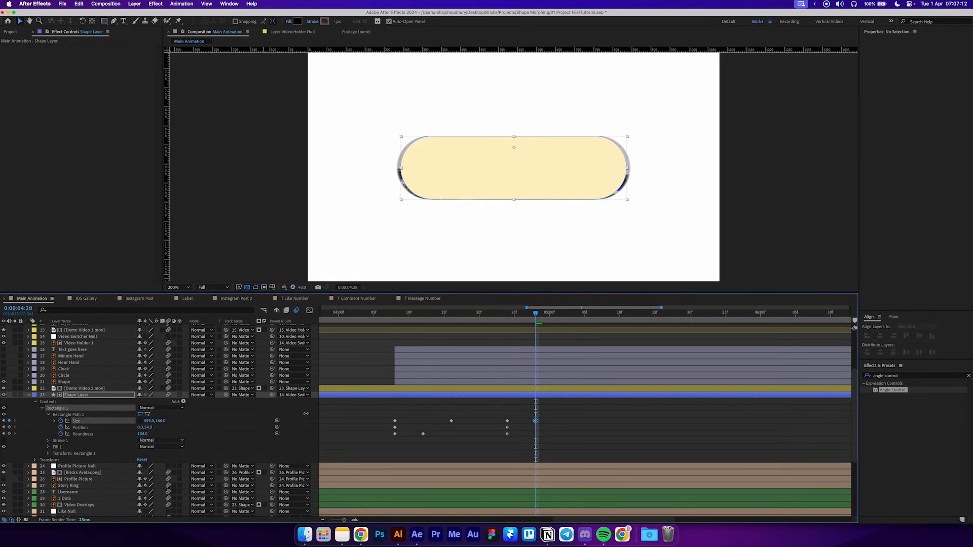
click(587, 429)
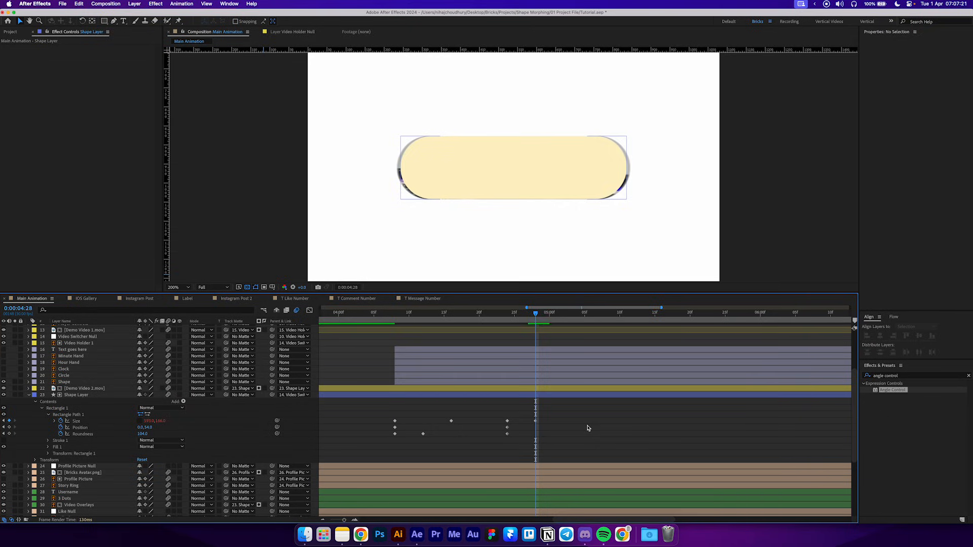
- Fade out Demo Video 2.mov with Opacity keyframes of 100% at 0:00:04:08 and 0% at 0:00:04:12
click(374, 315)
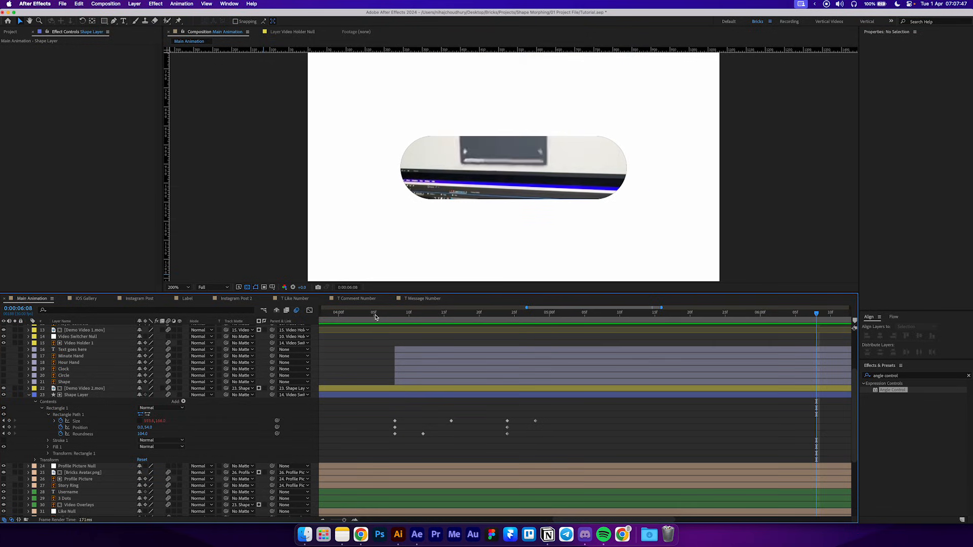
click(395, 314)
key(comma)
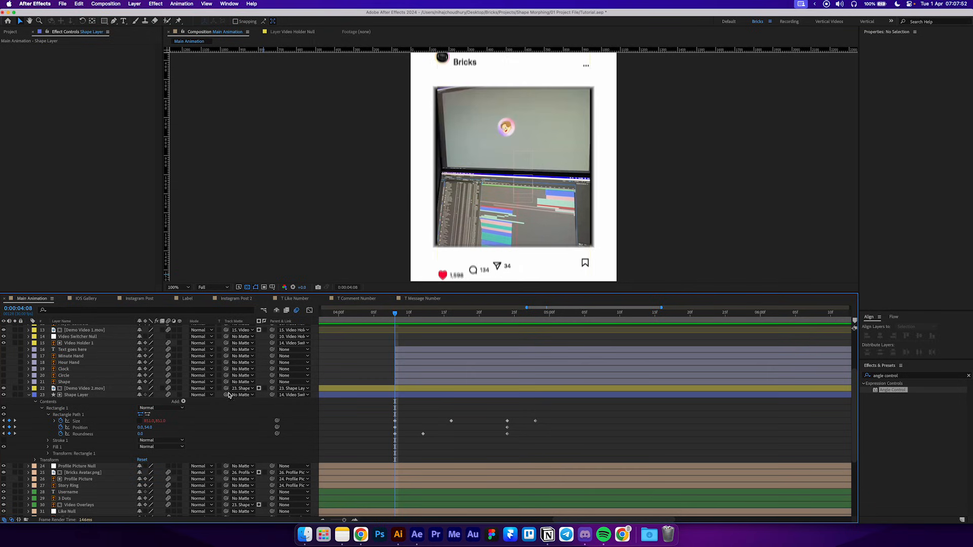
click(102, 390)
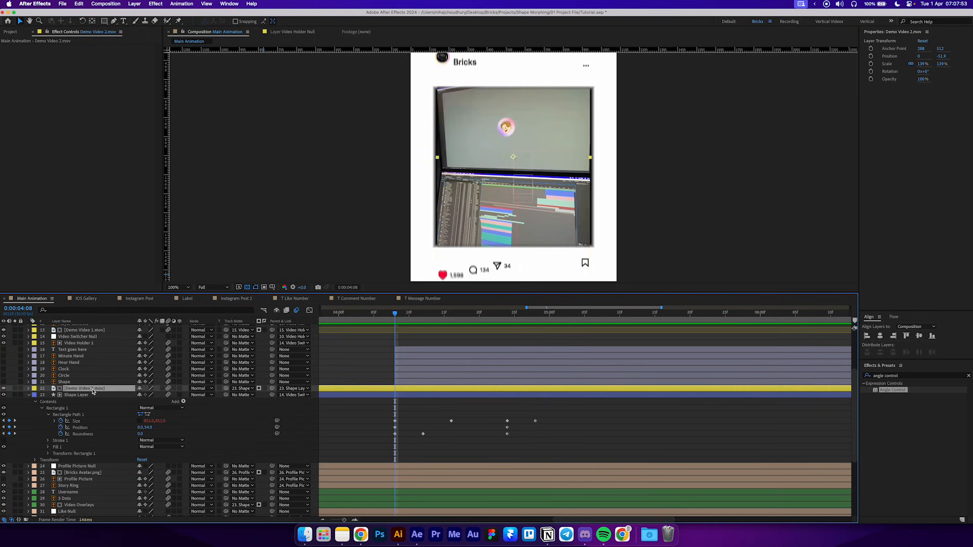
key(t)
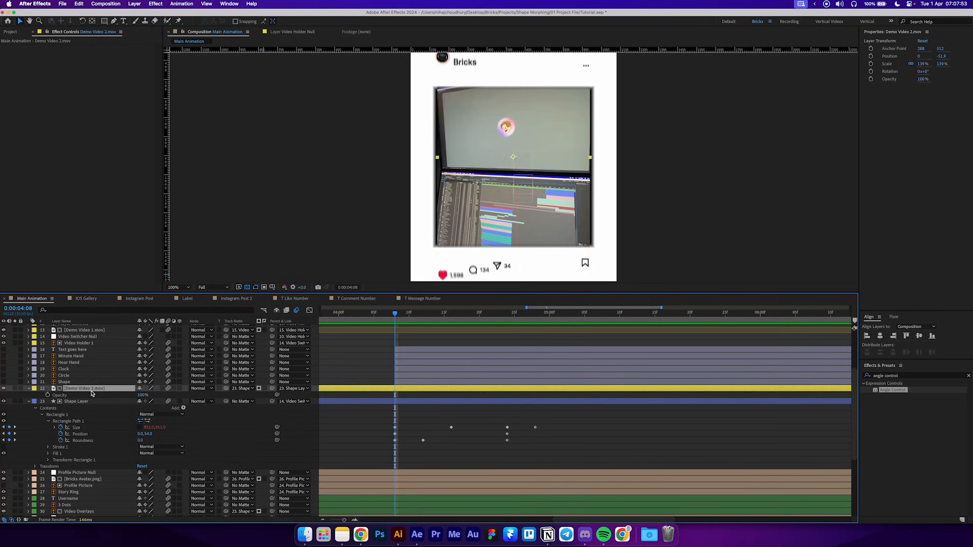
click(47, 395)
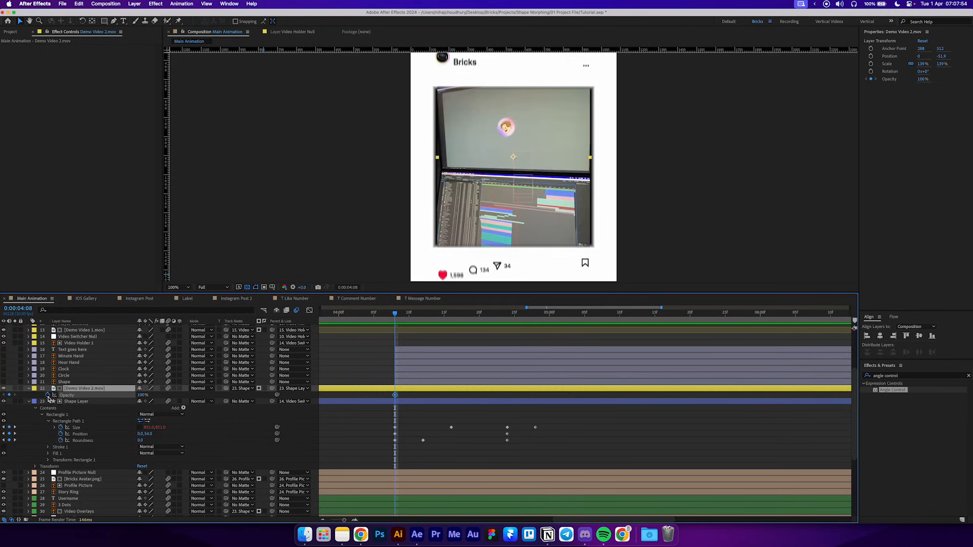
drag(427, 319, 425, 318)
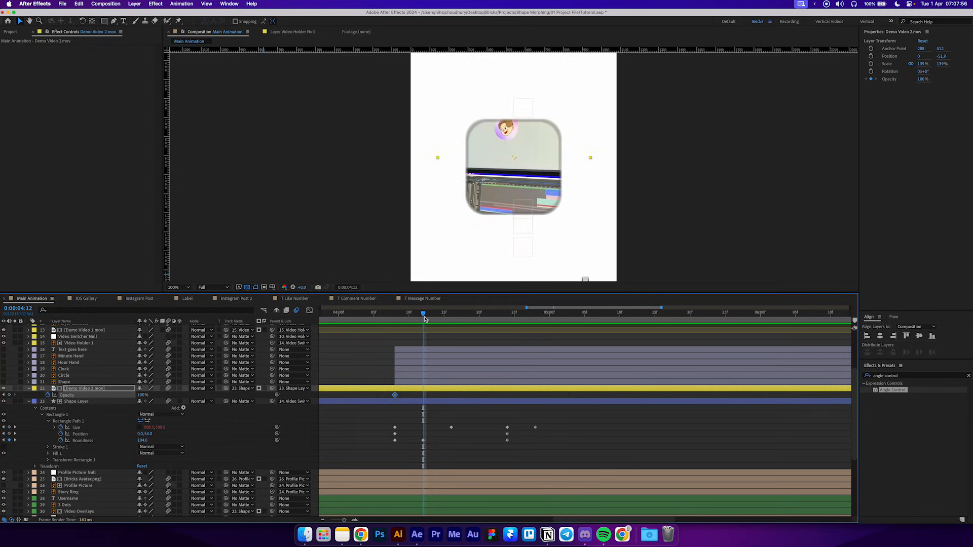
click(142, 395)
text(0)
key(Return)
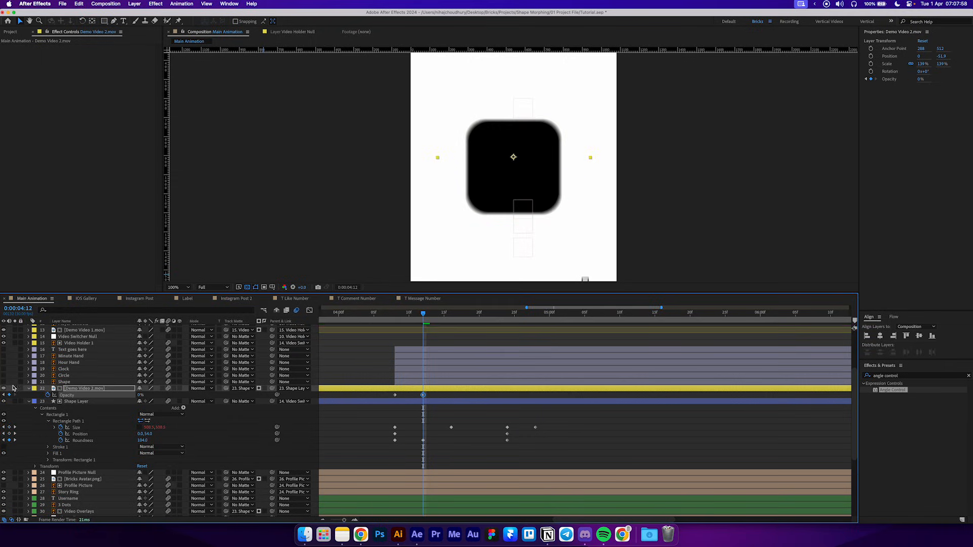
- Trim the end of the Demo Video 2.mov layer to 0:00:04:12, where its fade finishes
key(F2)
click(438, 389)
key(alt+])
click(433, 388)
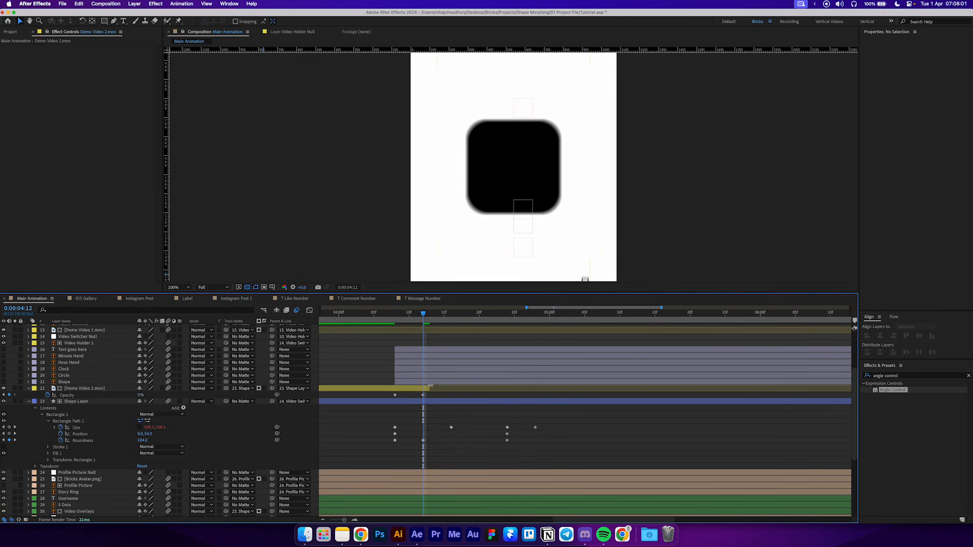
drag(430, 388, 423, 389)
click(442, 422)
- Preview the circle morph from 0:00:04:07 and save the project
click(390, 319)
key(space)
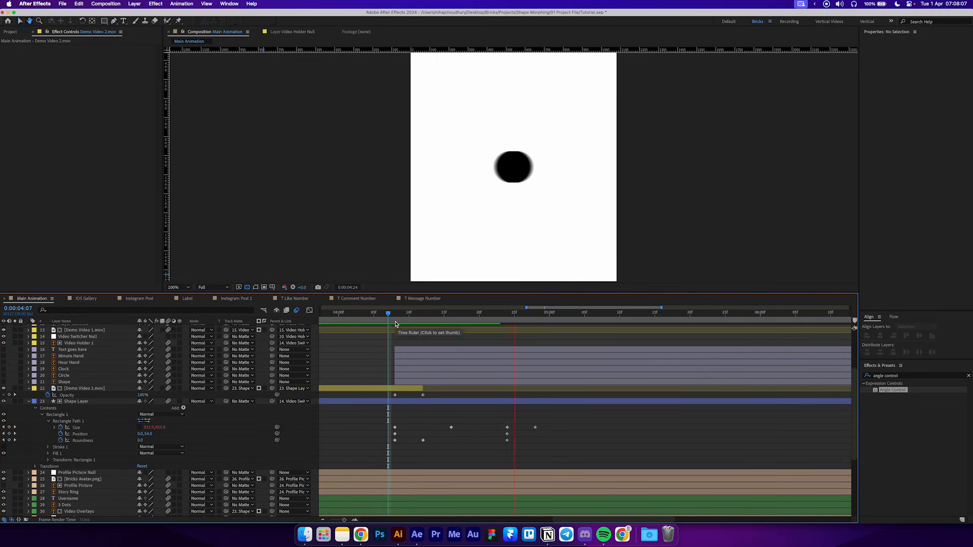
key(space)
key(super+s)
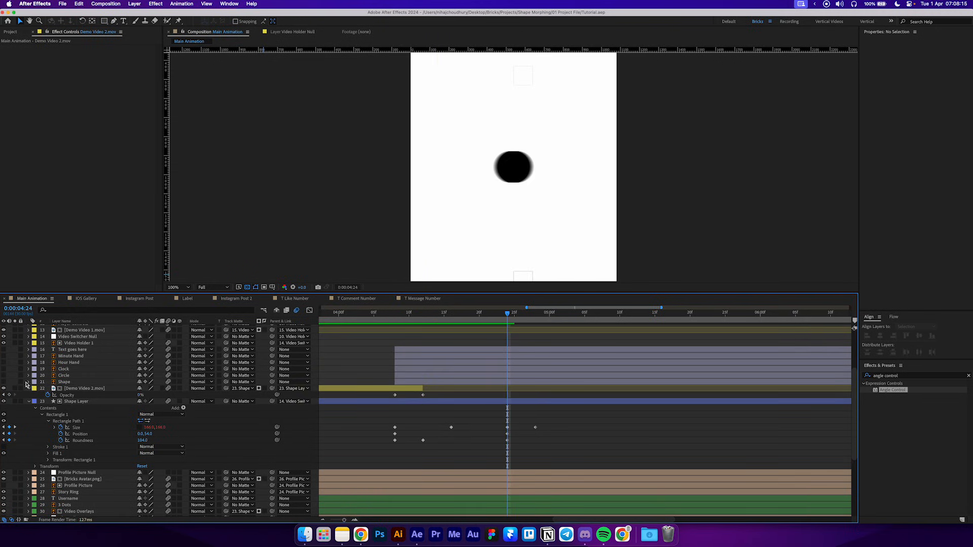
- Show the label's Shape layer and move it above the black circle, to about Y 760, as a colour reference
click(4, 382)
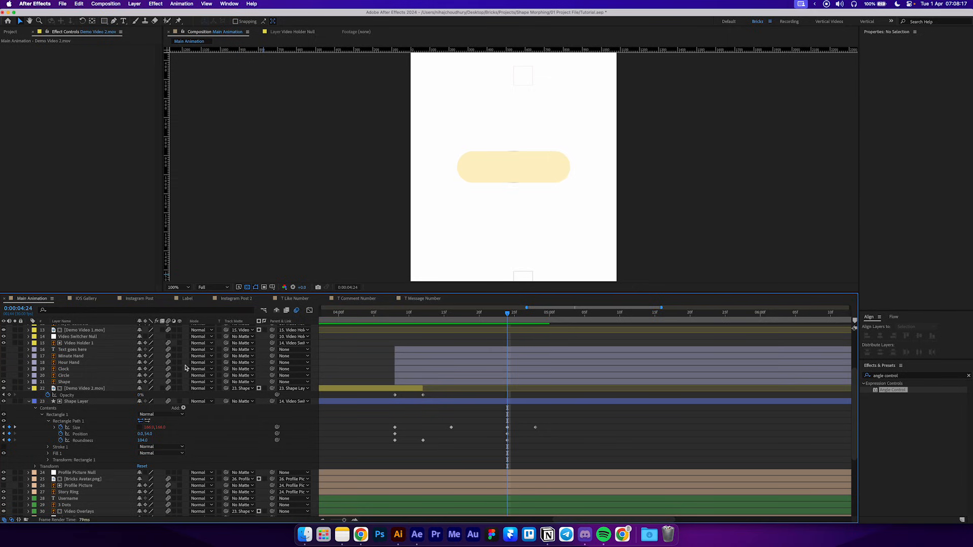
click(511, 174)
drag(527, 171, 527, 133)
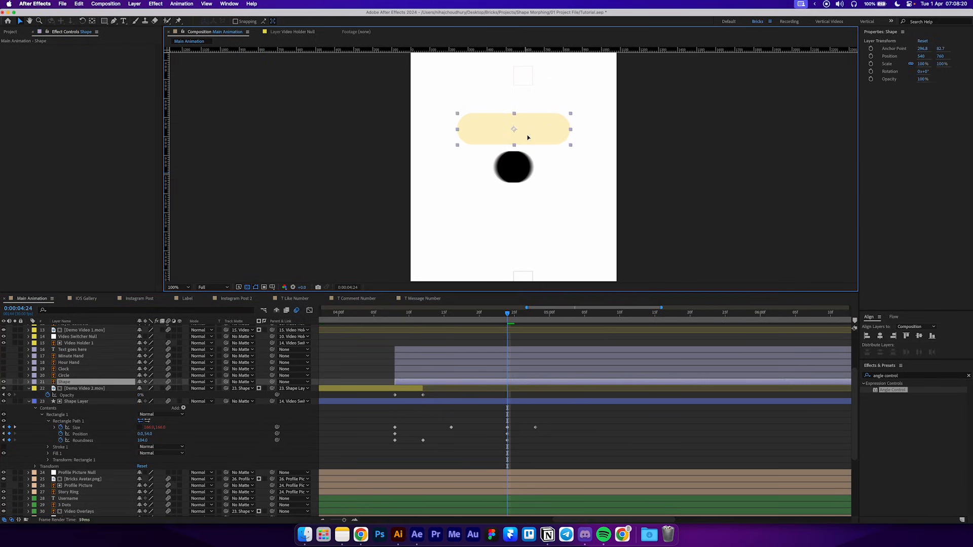
click(449, 416)
- Add a black Fill 1 Color keyframe to Shape Layer's rectangle at 0:00:04:06
drag(392, 314, 382, 317)
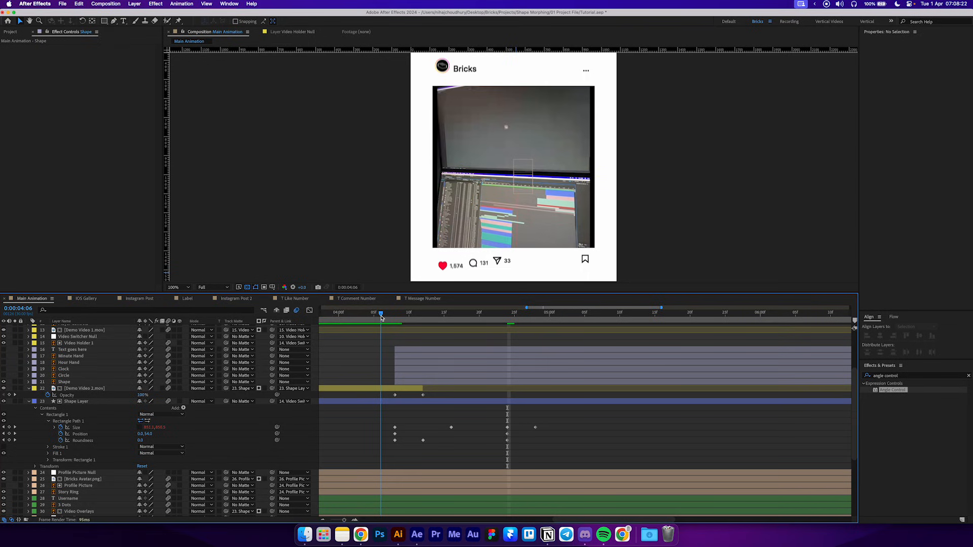
click(375, 401)
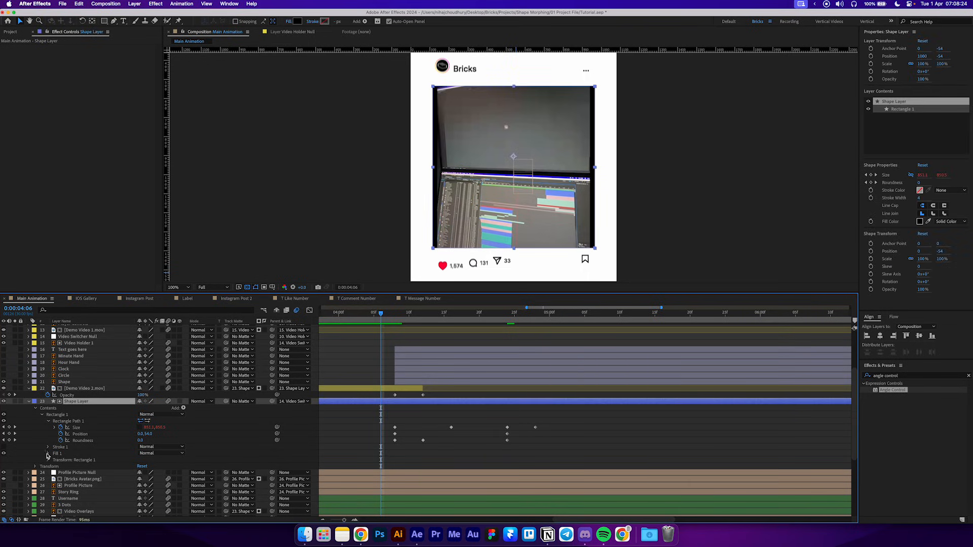
click(47, 455)
click(61, 473)
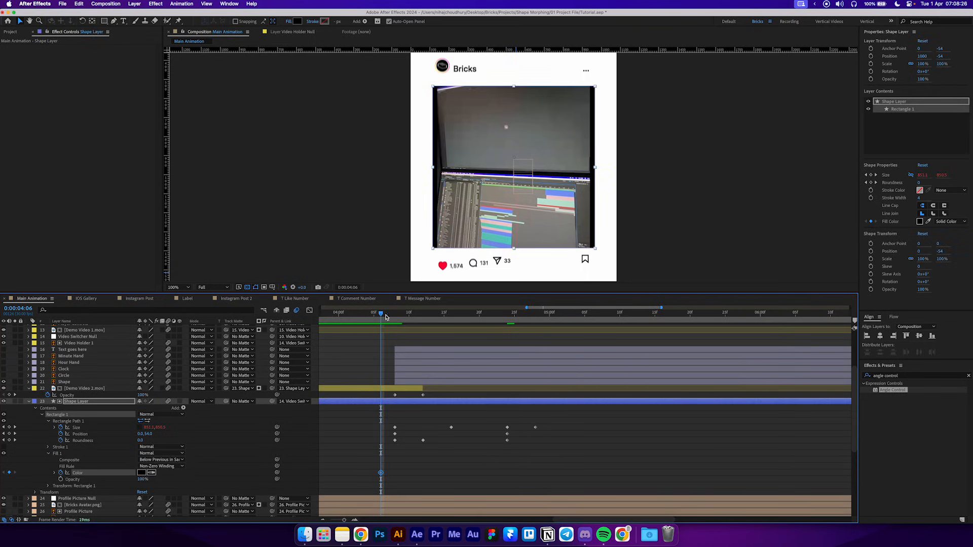
- Sample the label's pale yellow for the rectangle's fill Color and place that keyframe at 0:00:04:07
key(Page_Down)
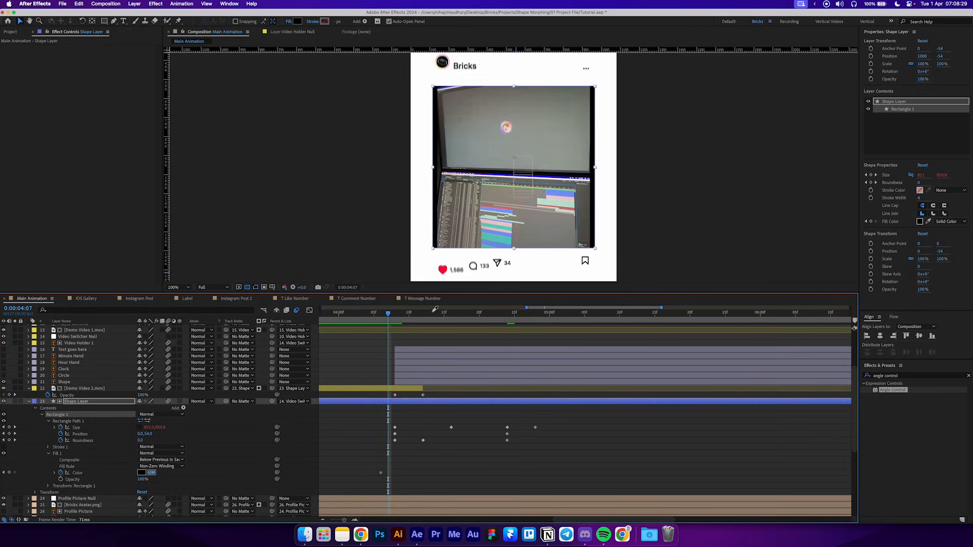
click(432, 312)
drag(432, 313, 479, 313)
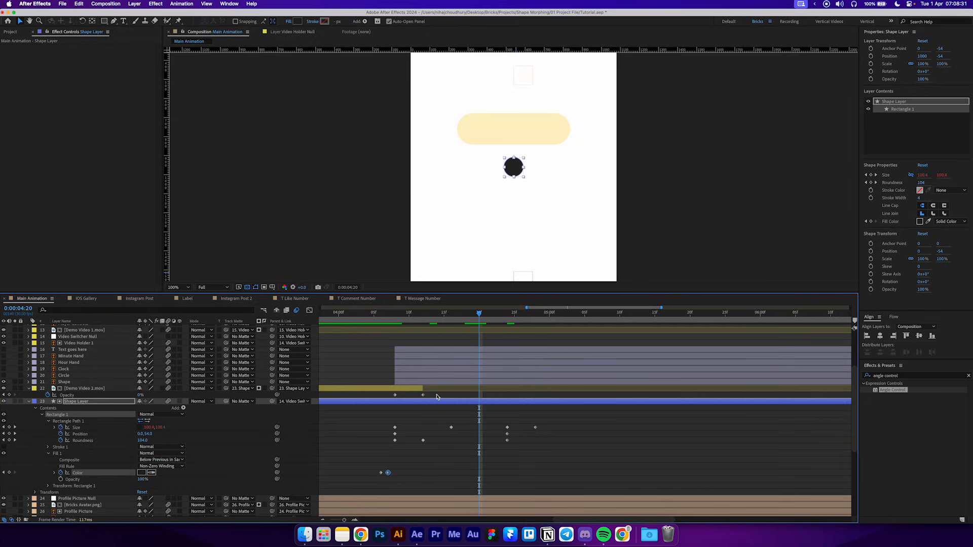
key(super+z)
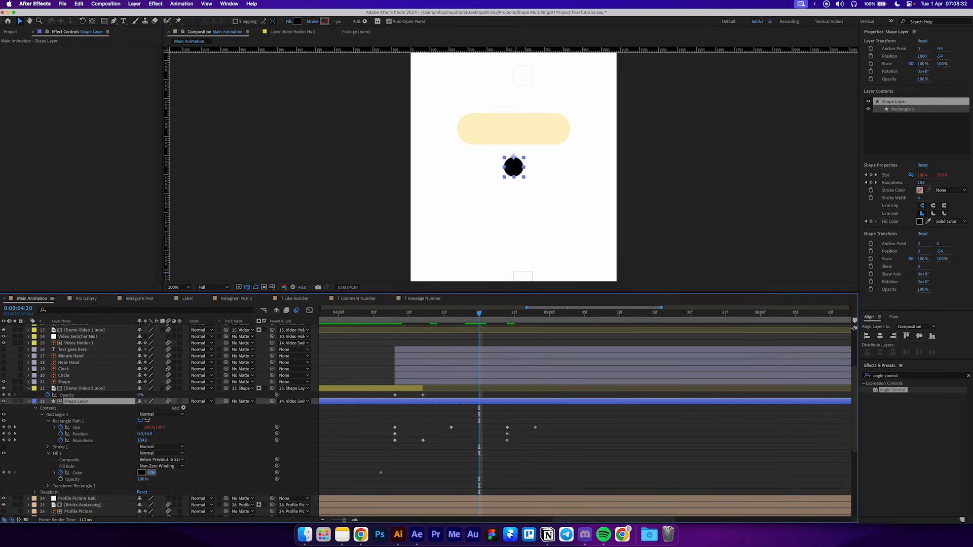
click(512, 131)
drag(478, 474, 388, 473)
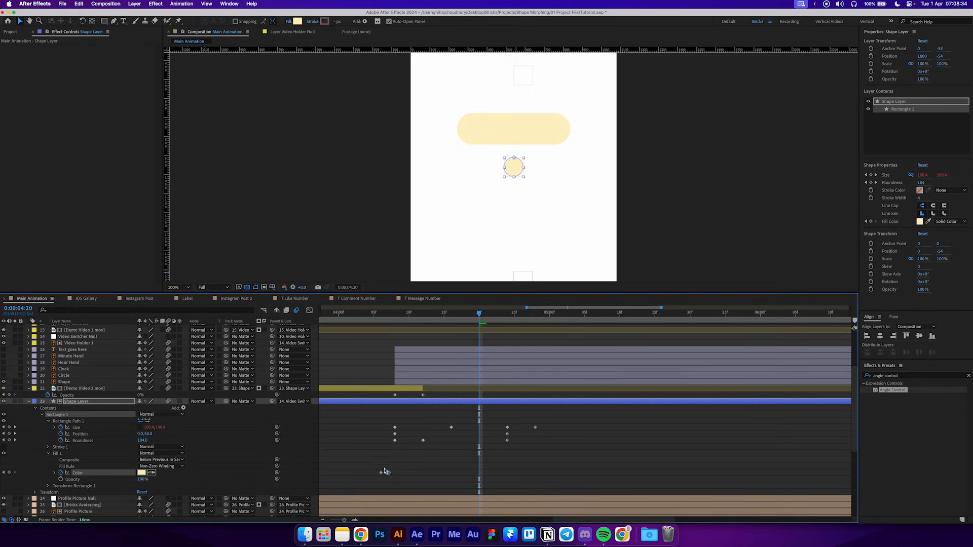
click(395, 470)
- Preview the colour change and the circle-to-pill morph starting from 0:00:04:06
click(379, 314)
key(space)
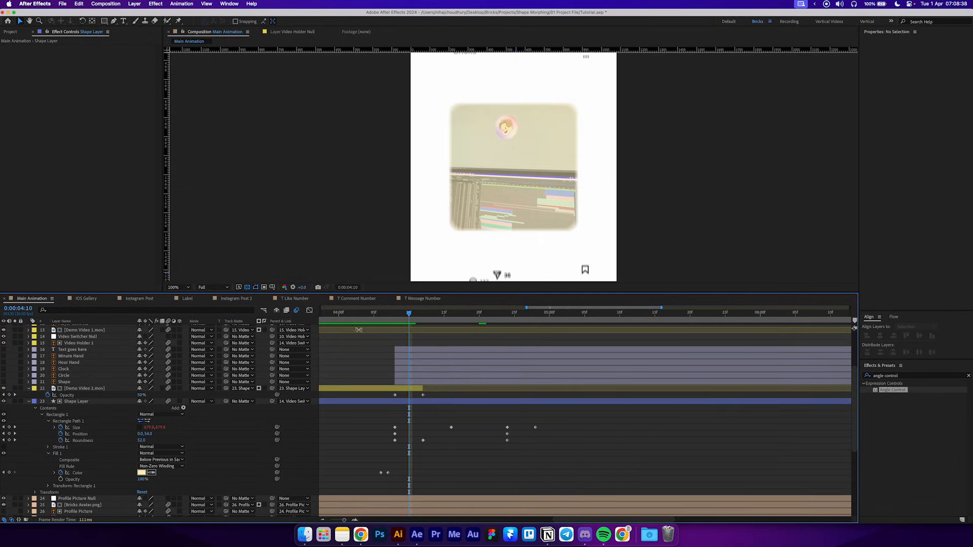
click(379, 315)
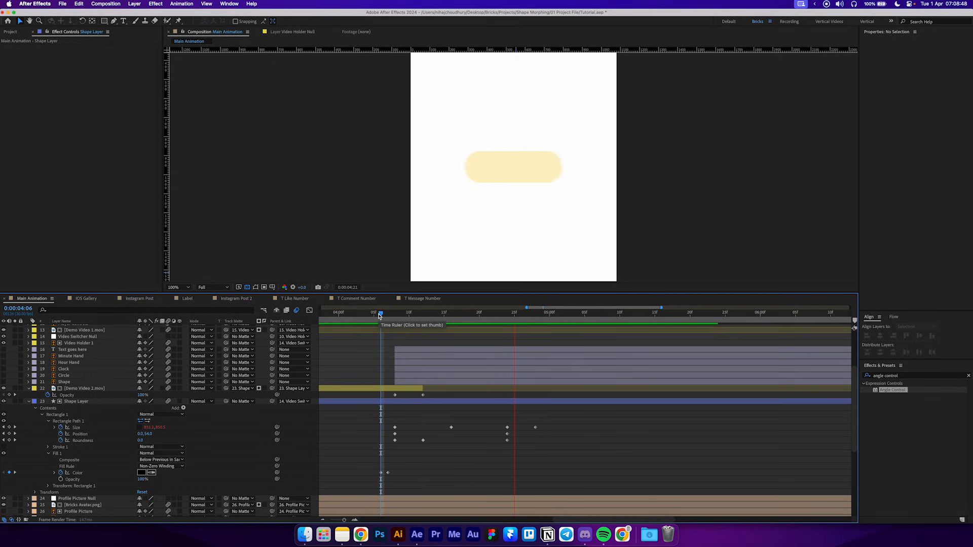
key(space)
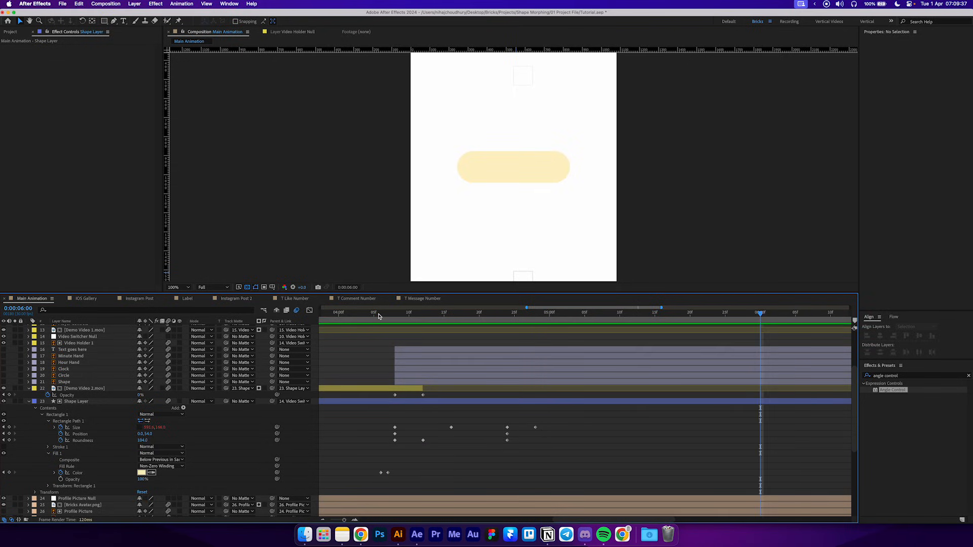
click(502, 315)
key(space)
key(space)
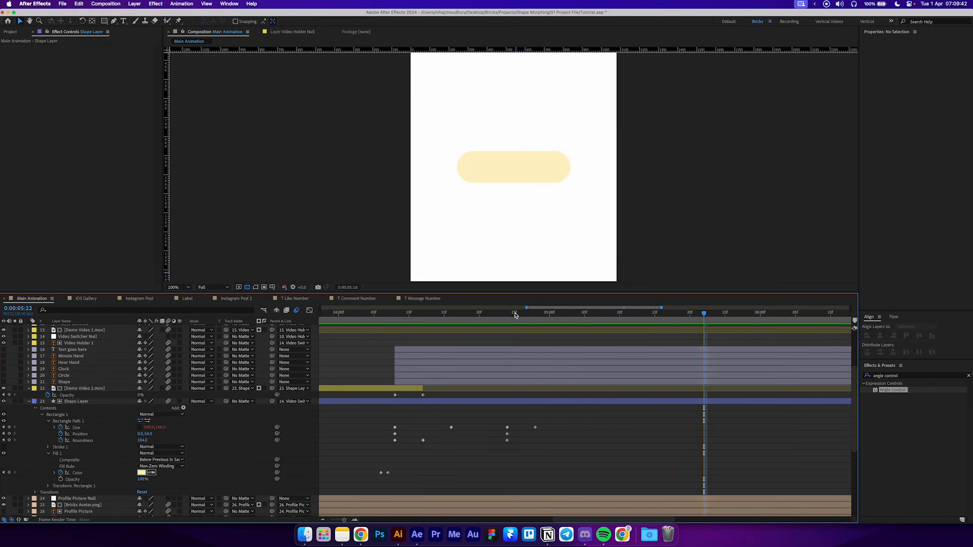
- Move the last Size keyframe to 0:00:05:01 and apply Easy Ease to the final two Size keyframes
click(556, 315)
drag(535, 428, 556, 428)
drag(568, 424, 500, 408)
right_click(508, 429)
mouse_move(558, 435)
click(628, 473)
- Shape the Size speed graph into a steep central peak between the last two keyframes and preview the stretch
key(shift+F3)
drag(515, 417, 543, 428)
drag(543, 429, 535, 429)
click(422, 315)
key(space)
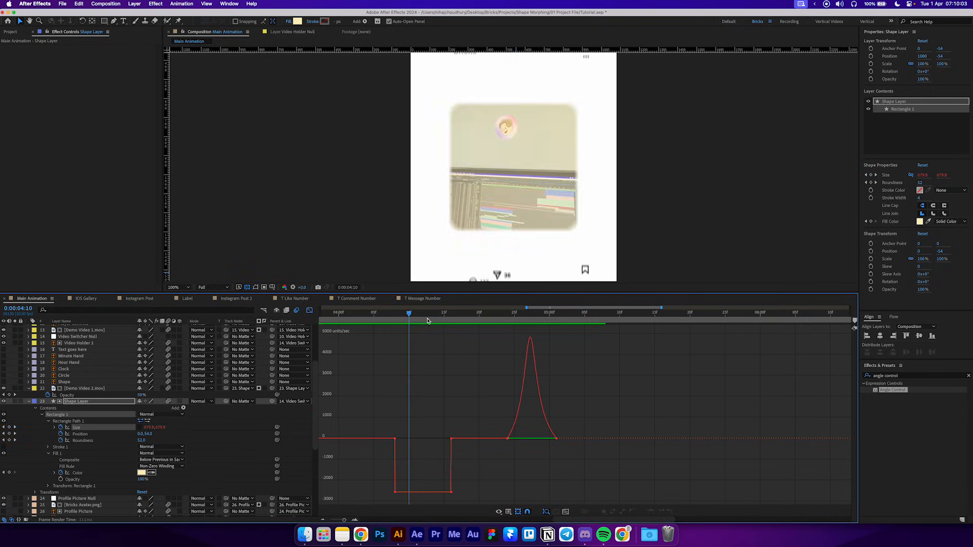
key(shift+F3)
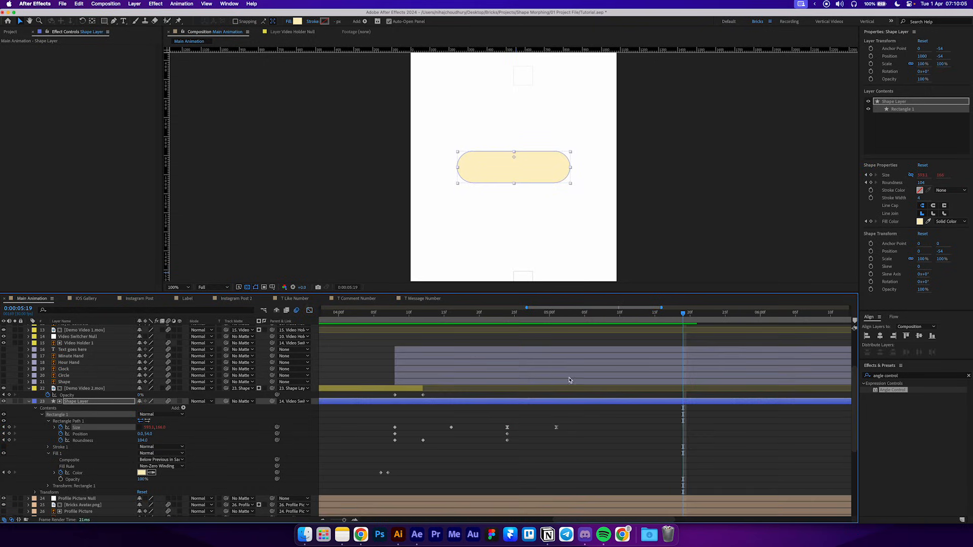
- Move the final Size keyframe to 0:00:05:03 and preview the pill stretch from 0:00:04:16
click(451, 314)
key(space)
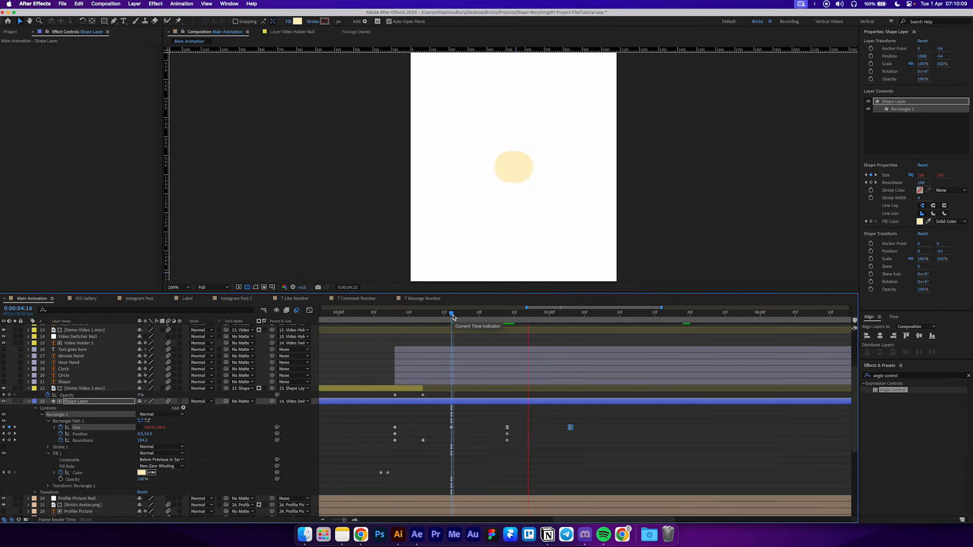
key(space)
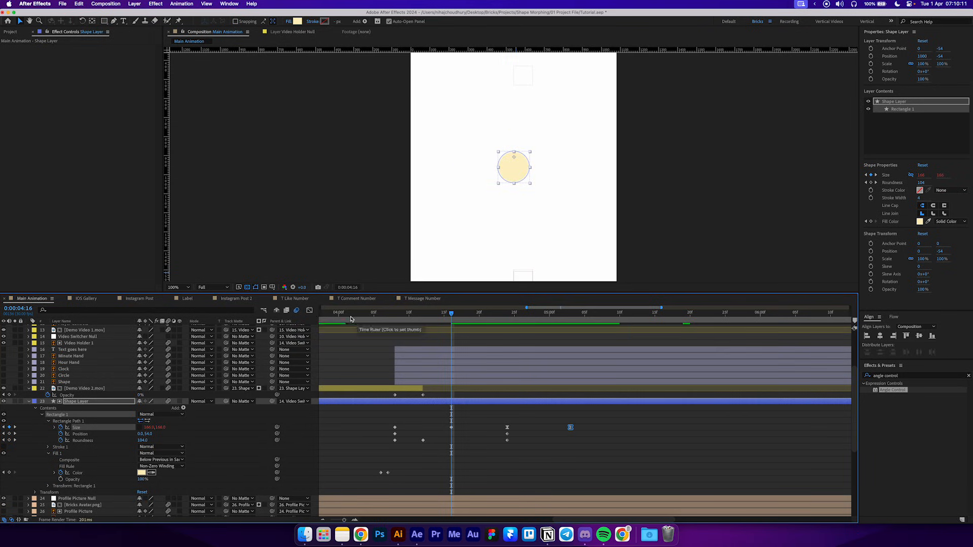
- Lengthen the final Size keyframe's incoming speed handle for an earlier, sharper peak and preview the whole morph
key(shift+F3)
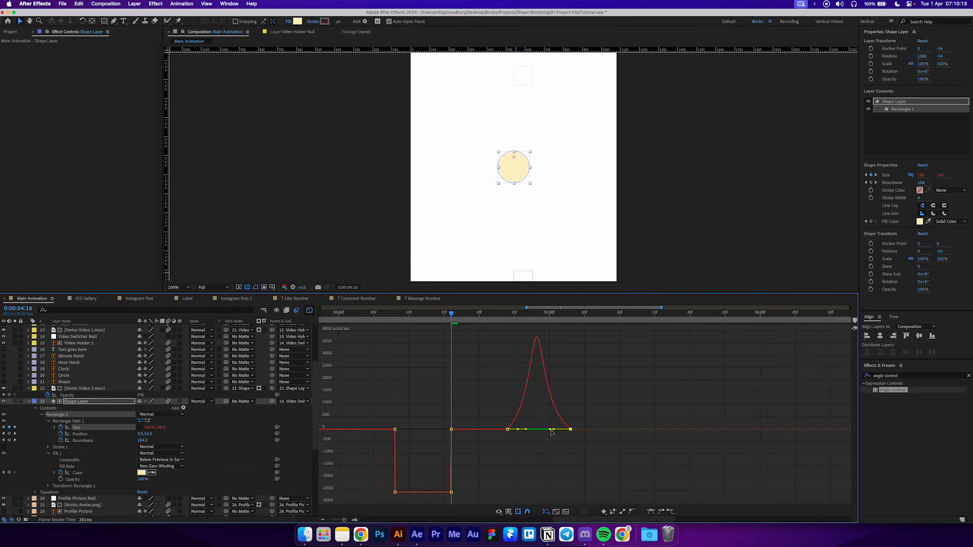
drag(559, 430, 543, 430)
click(443, 314)
key(space)
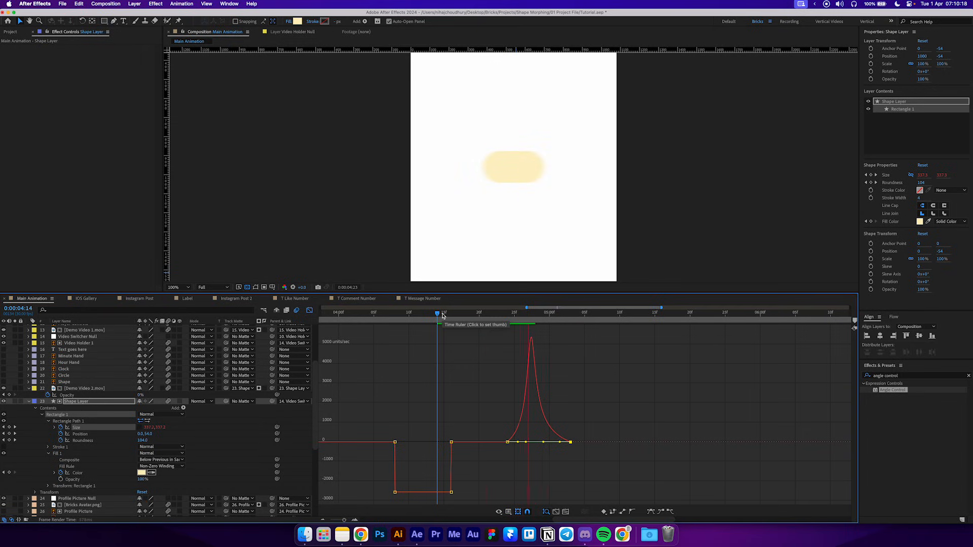
key(space)
click(310, 311)
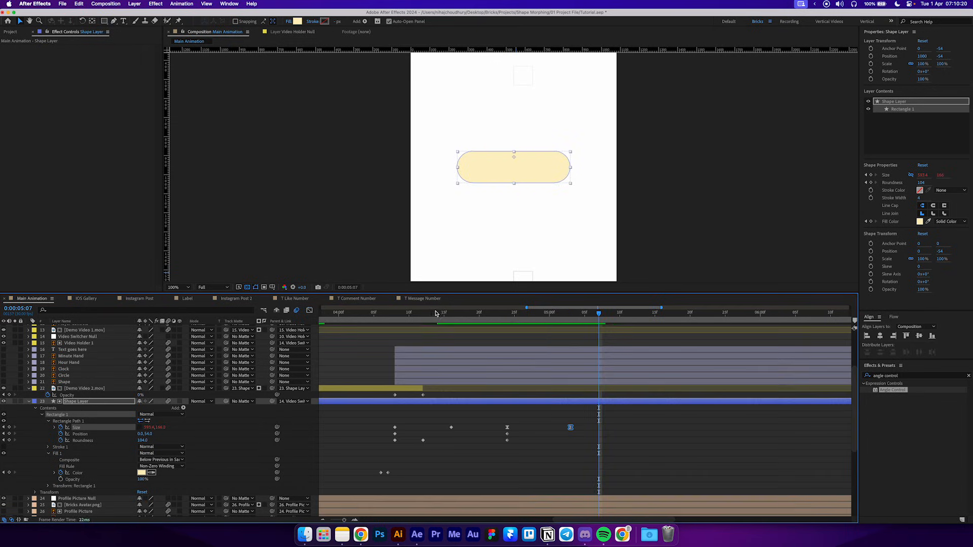
drag(391, 312, 381, 315)
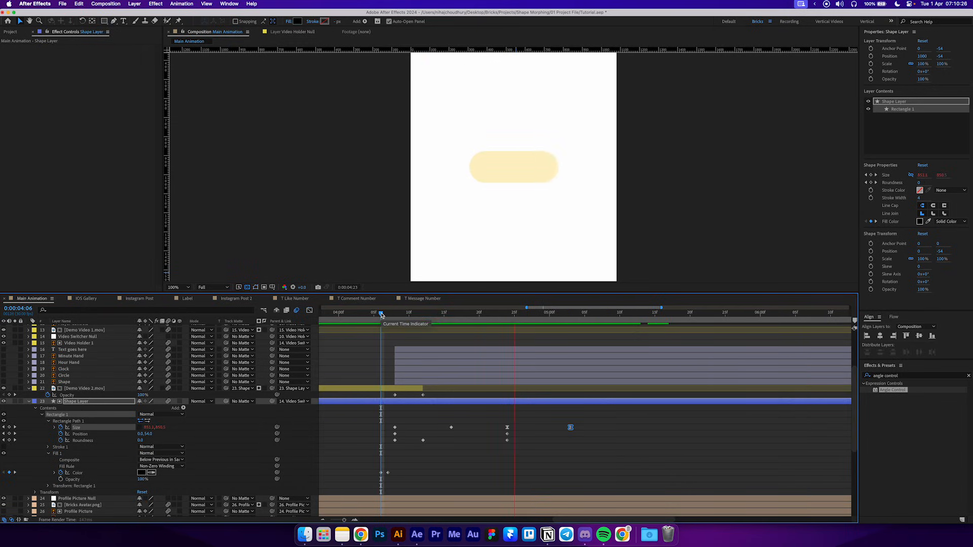
key(space)
- Show the label's clock, circle and text layers and delete the Shape reference layer
click(52, 383)
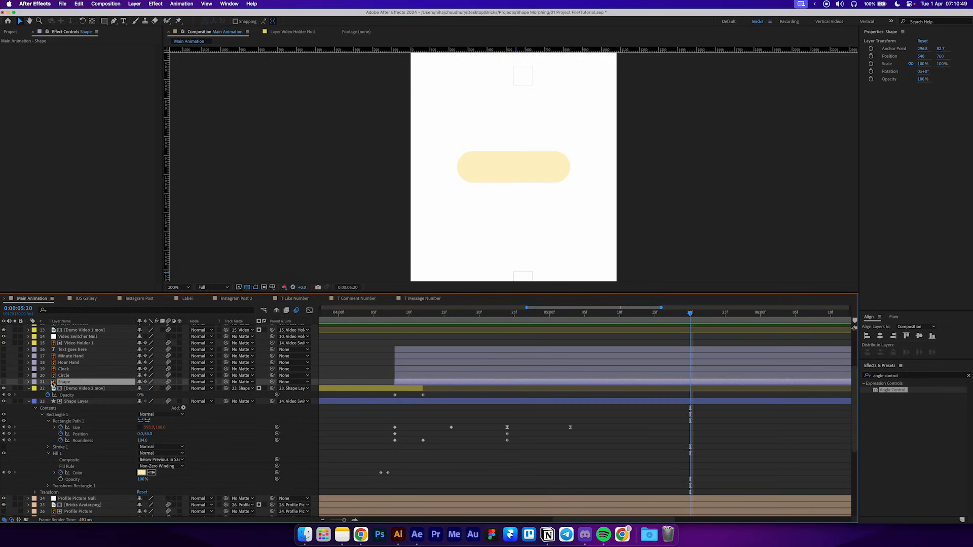
drag(4, 377, 5, 350)
click(4, 382)
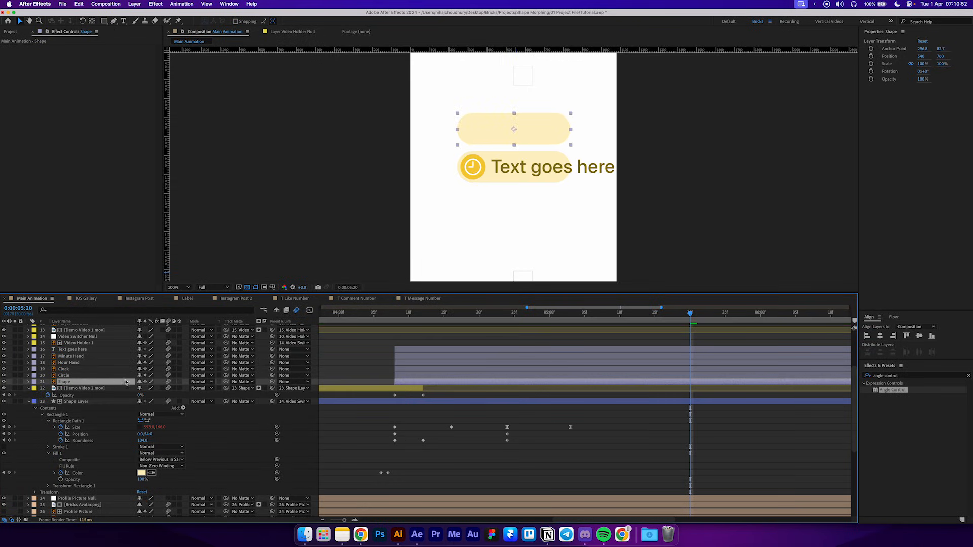
key(Delete)
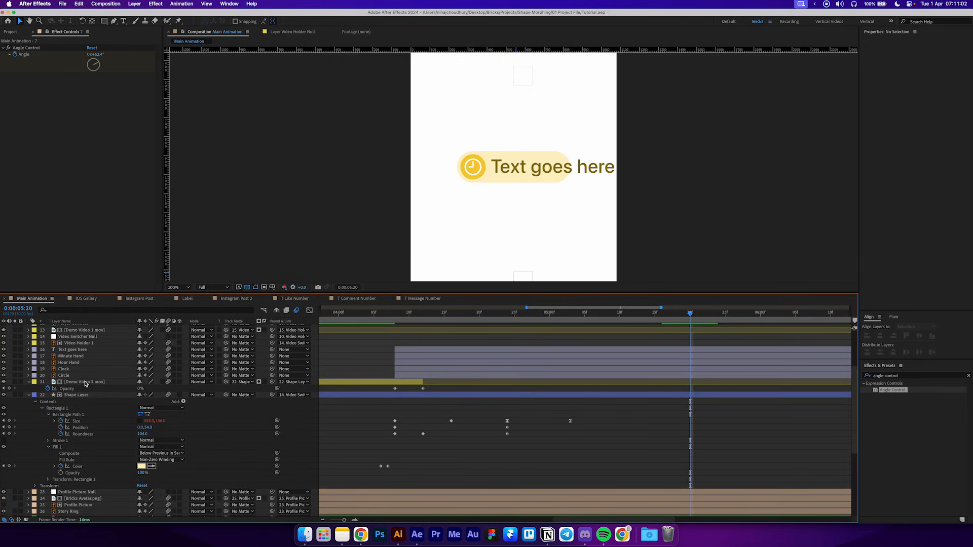
- Hide the "Text goes here" layer so only the clock icon shows over the pill
click(71, 350)
click(4, 350)
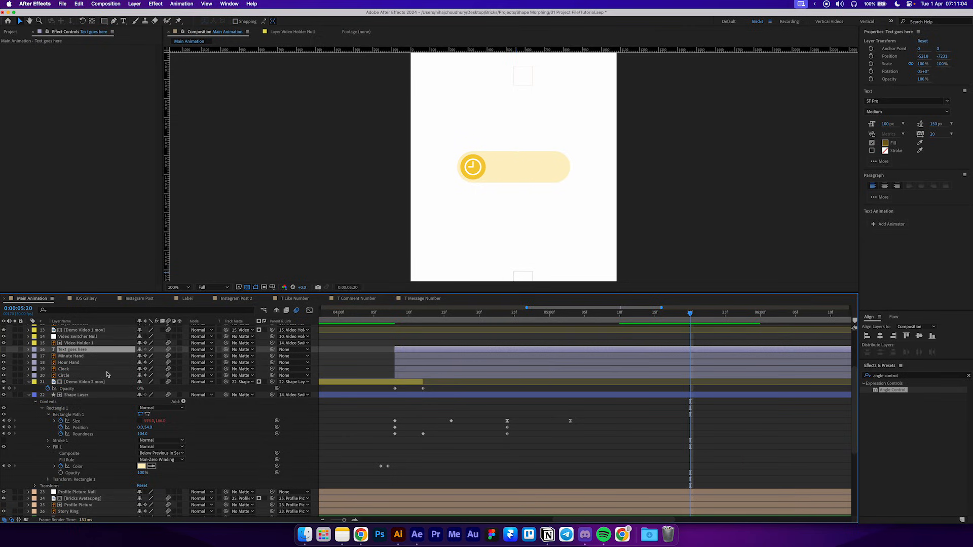
key(period)
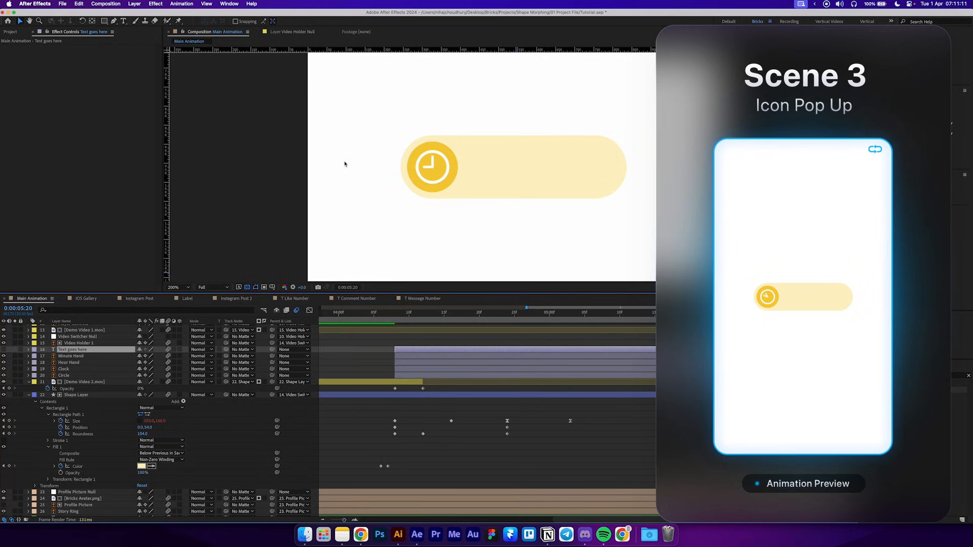
- Parent the Minute Hand, Hour Hand and Clock layers to the Circle layer
click(78, 361)
click(76, 356)
shift+click(124, 369)
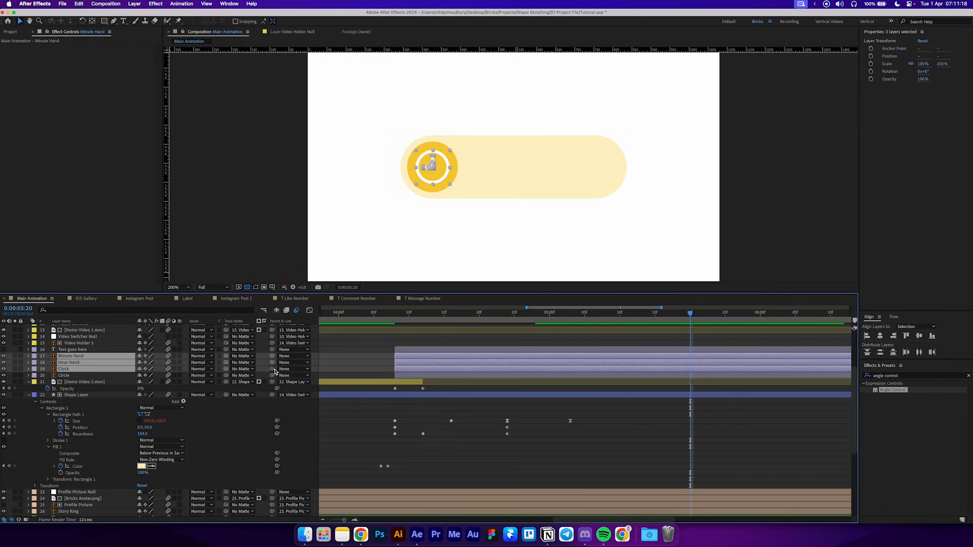
drag(274, 371, 66, 375)
- Set the label colour of the four clock icon layers to Orange and save the project
shift+click(63, 375)
click(33, 375)
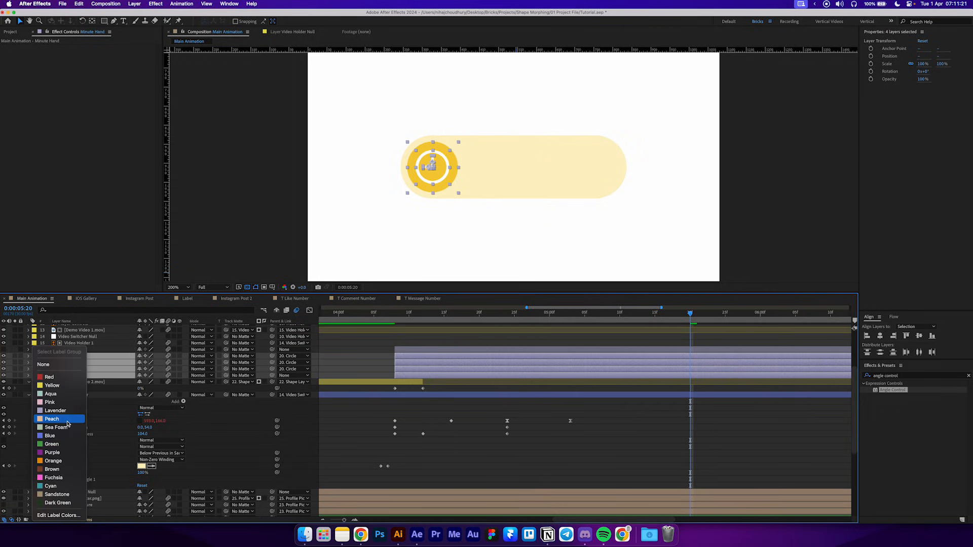
click(62, 461)
click(461, 430)
key(super+s)
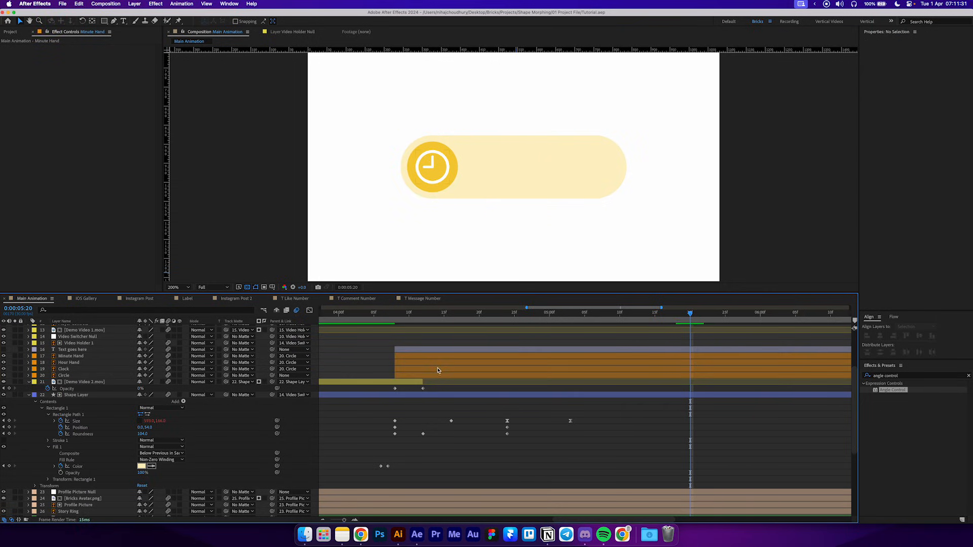
- Keyframe the Circle's current Position at 0:00:05:21 and centre it horizontally in the composition at 0:00:05:09
click(431, 376)
key(p)
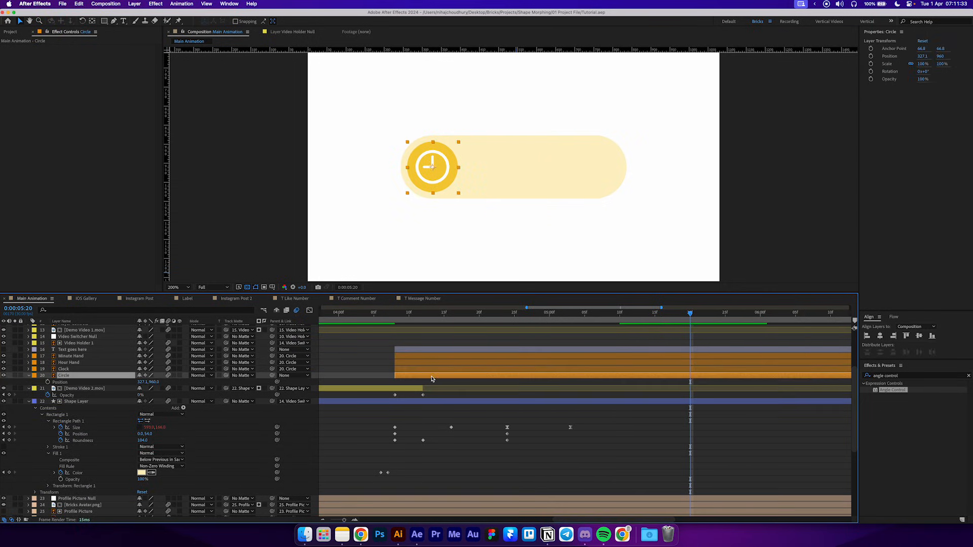
click(48, 382)
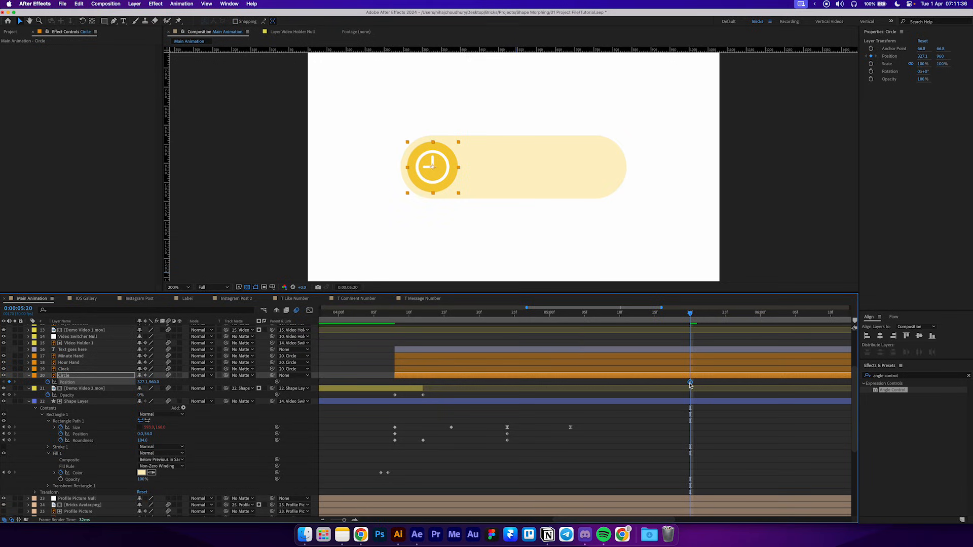
drag(691, 383, 698, 383)
drag(619, 315, 611, 318)
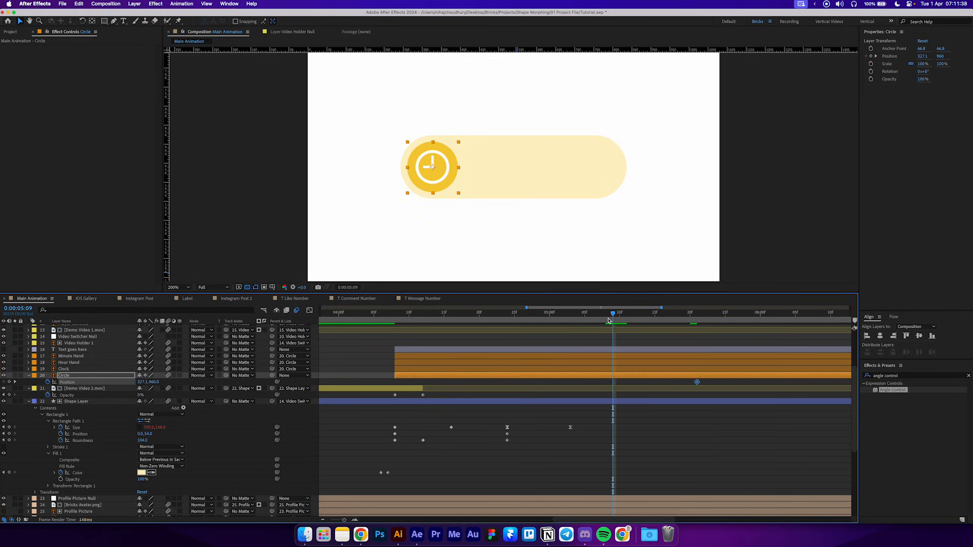
click(880, 336)
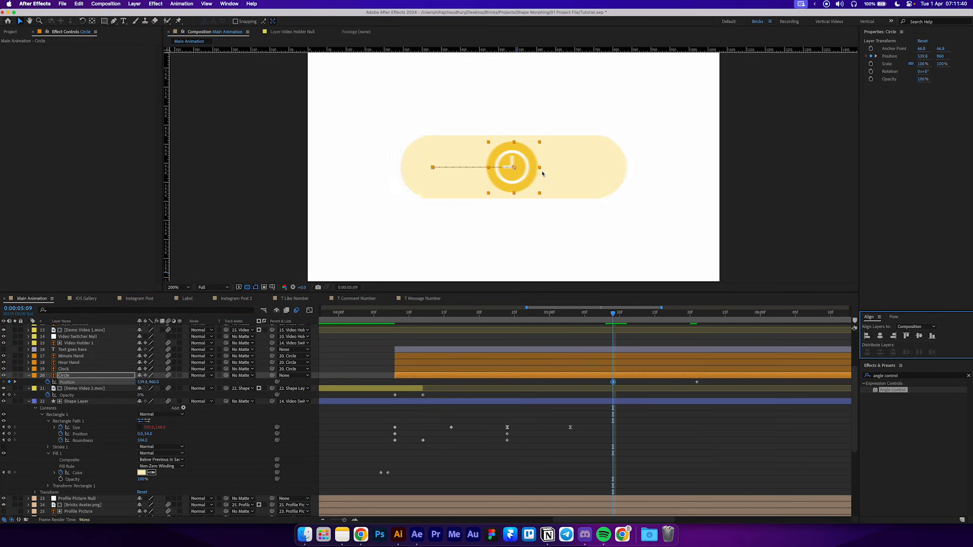
click(632, 386)
- Move the Circle's two Position keyframes to 0:00:04:24 and 0:00:05:03, in line with the pill's final Size keyframes
mouse_move(612, 320)
mouse_down()
mouse_move(565, 324)
mouse_move(658, 327)
mouse_move(614, 331)
mouse_up()
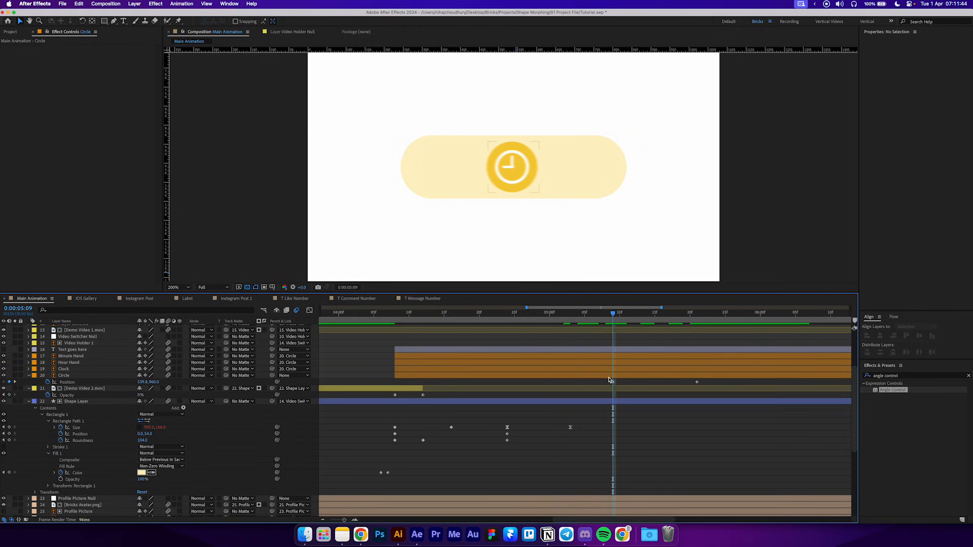
drag(607, 379, 571, 384)
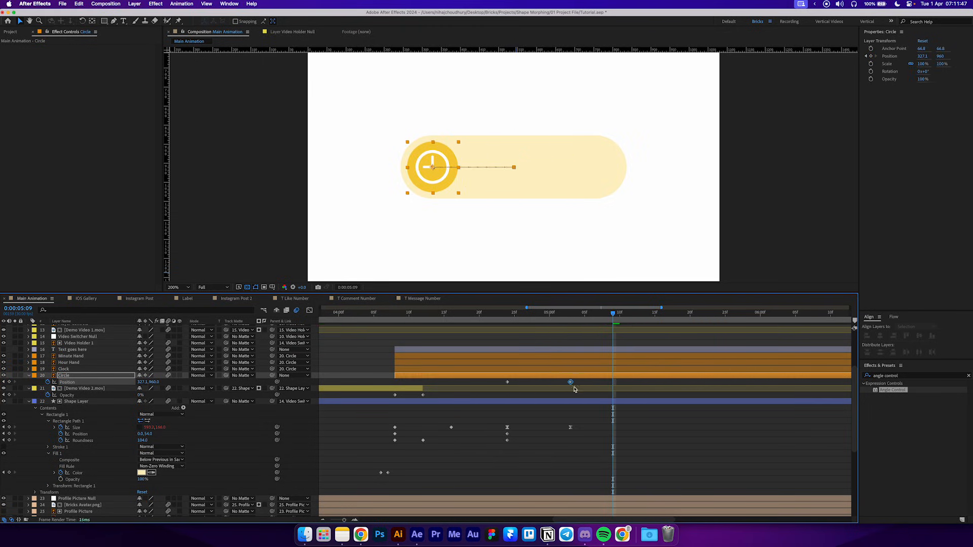
- Easy-ease the Circle's two Position keyframes, pull their speed-graph handles inward into a sharp peak, and preview the slide
right_click(505, 382)
mouse_move(548, 494)
click(653, 466)
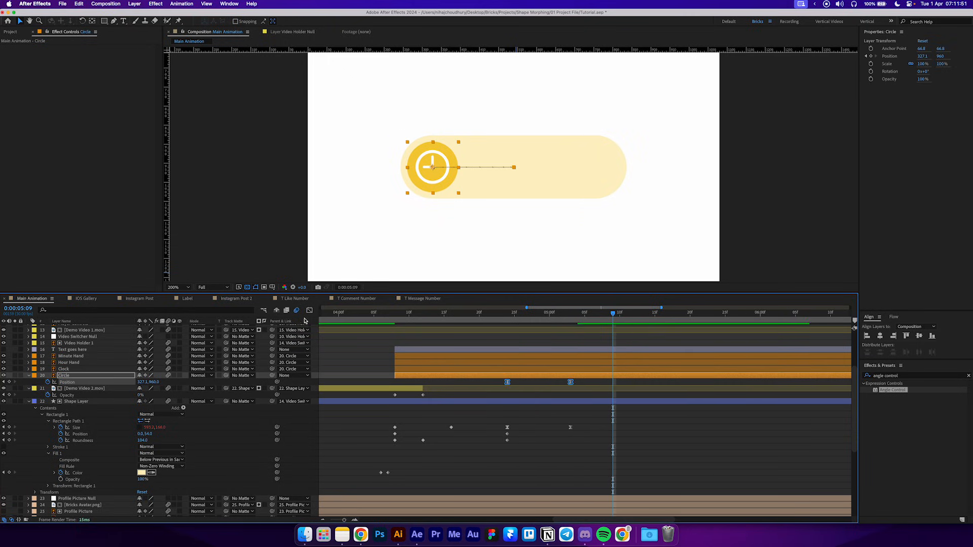
click(310, 310)
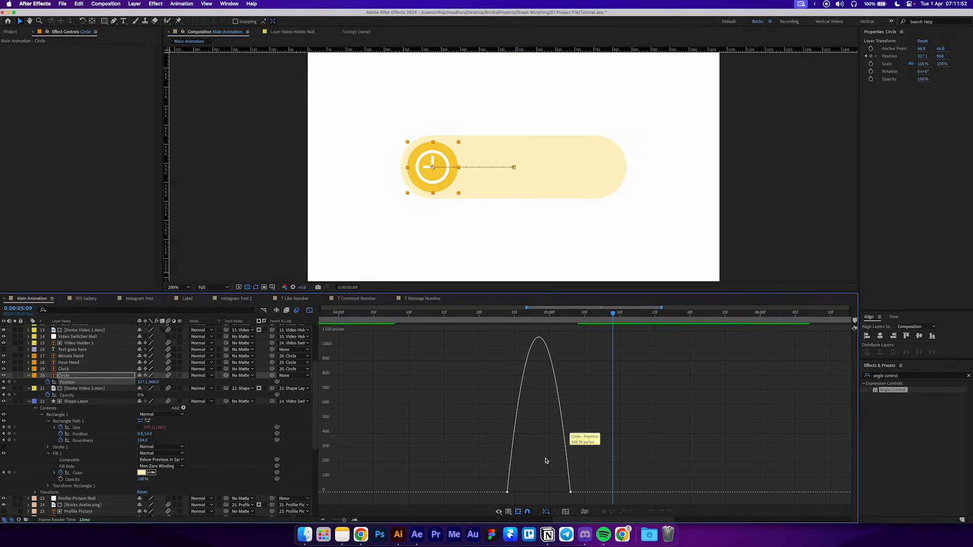
click(507, 492)
drag(518, 493, 525, 494)
drag(602, 482, 549, 494)
drag(499, 314, 486, 314)
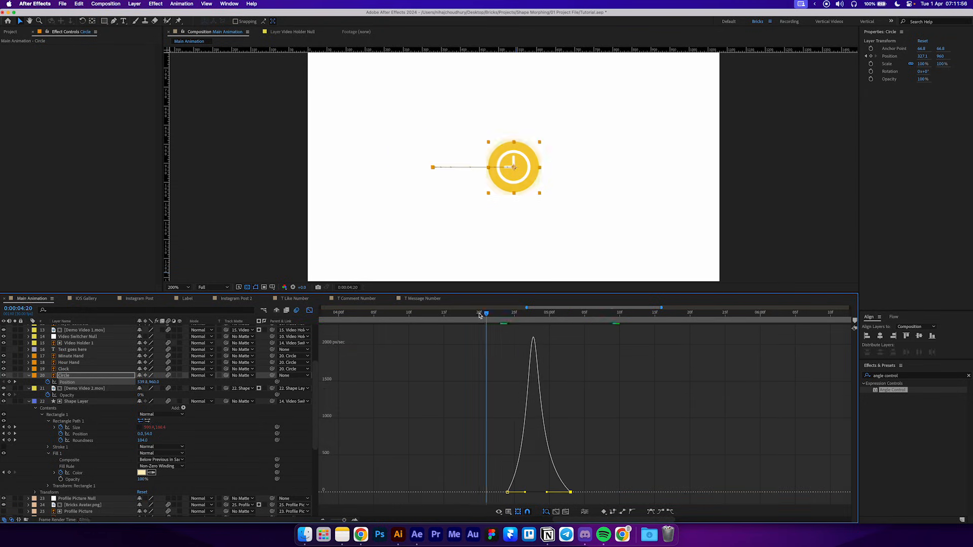
drag(486, 314, 472, 315)
key(space)
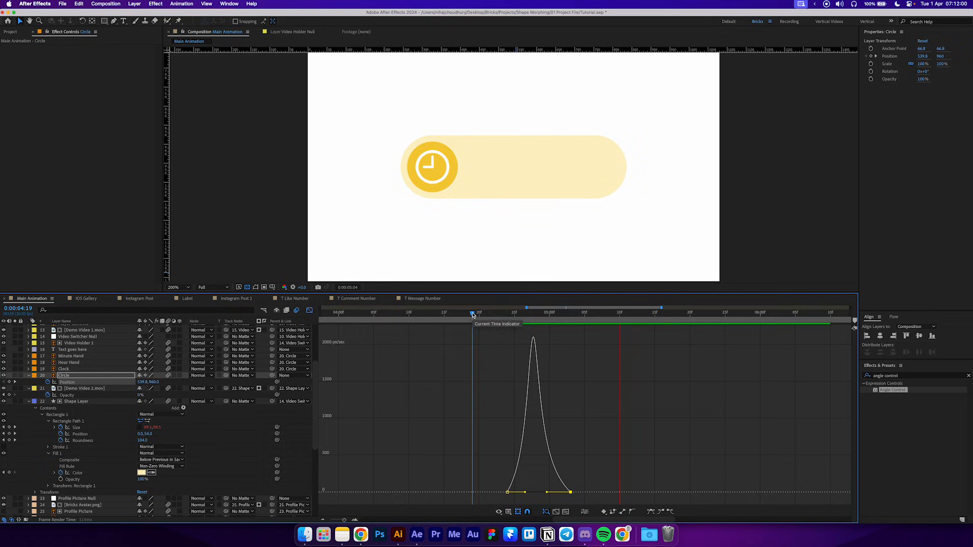
key(space)
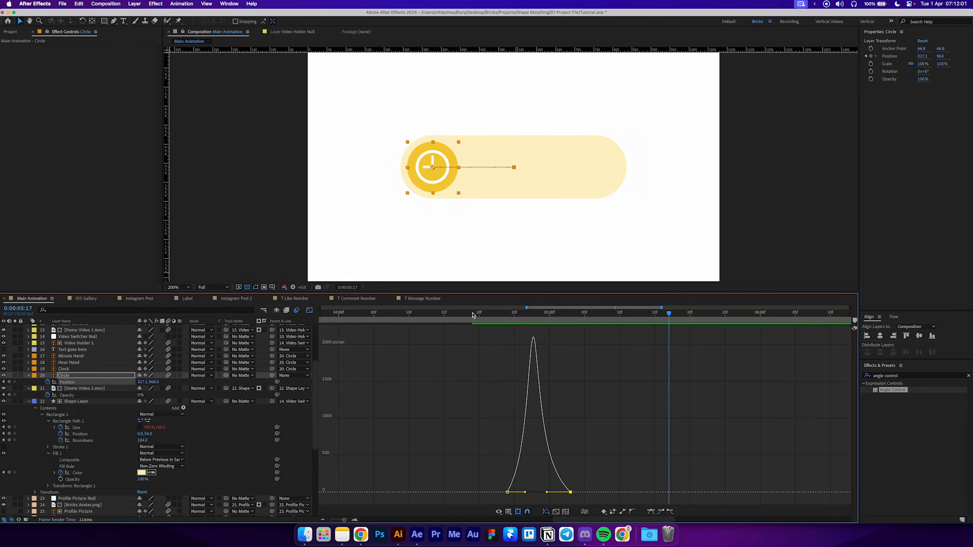
click(310, 310)
- Animate the Circle's Scale from 0% at 0:00:04:12 to 100% at 0:00:04:17
drag(524, 313, 434, 319)
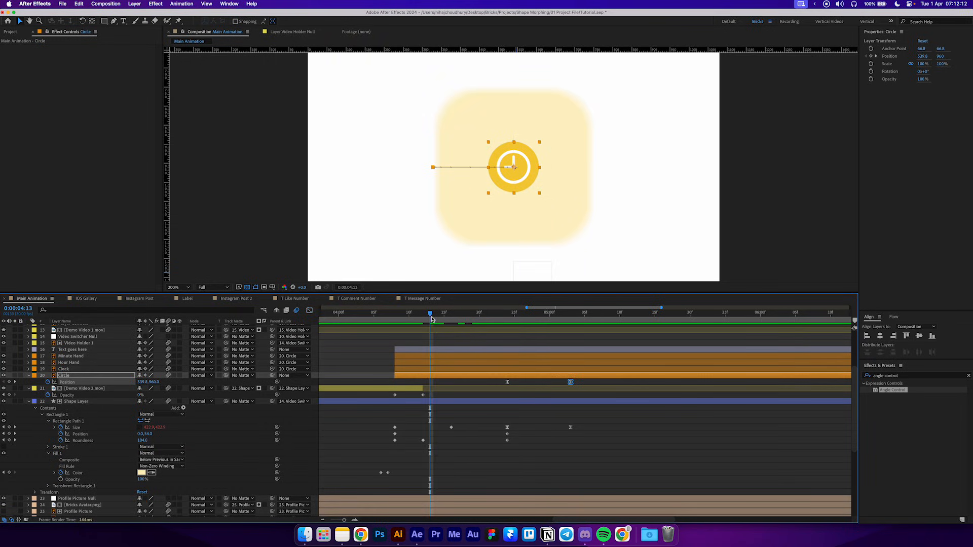
click(421, 318)
key(s)
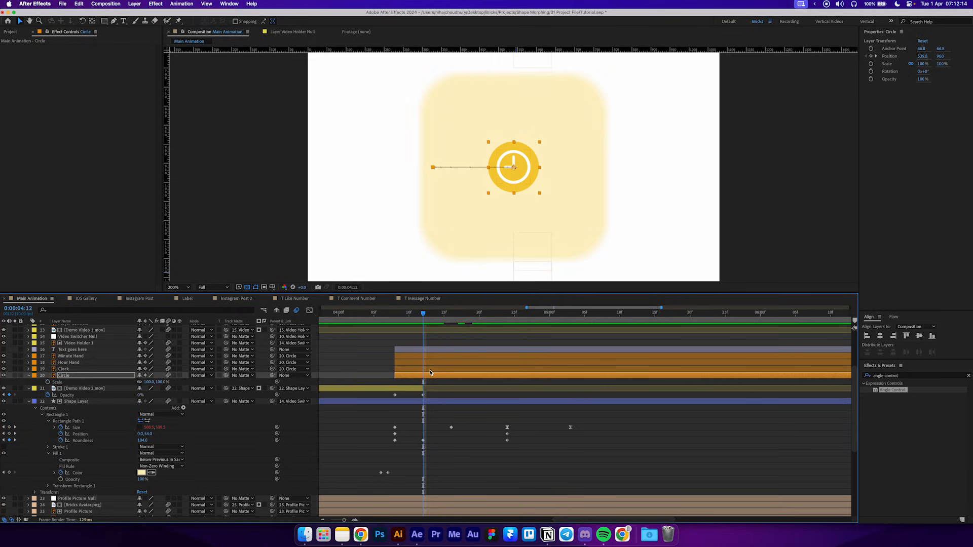
click(48, 382)
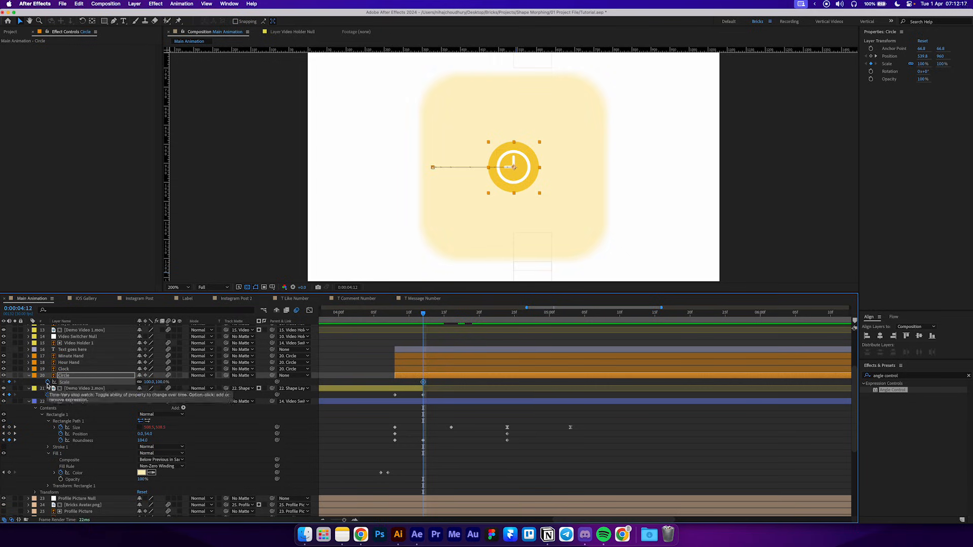
drag(430, 384, 458, 384)
click(454, 398)
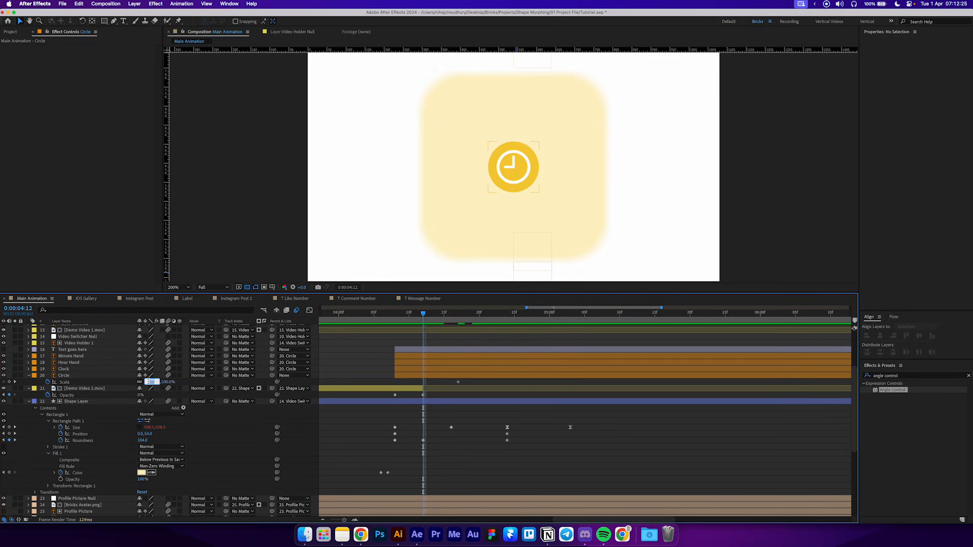
text(0)
key(Return)
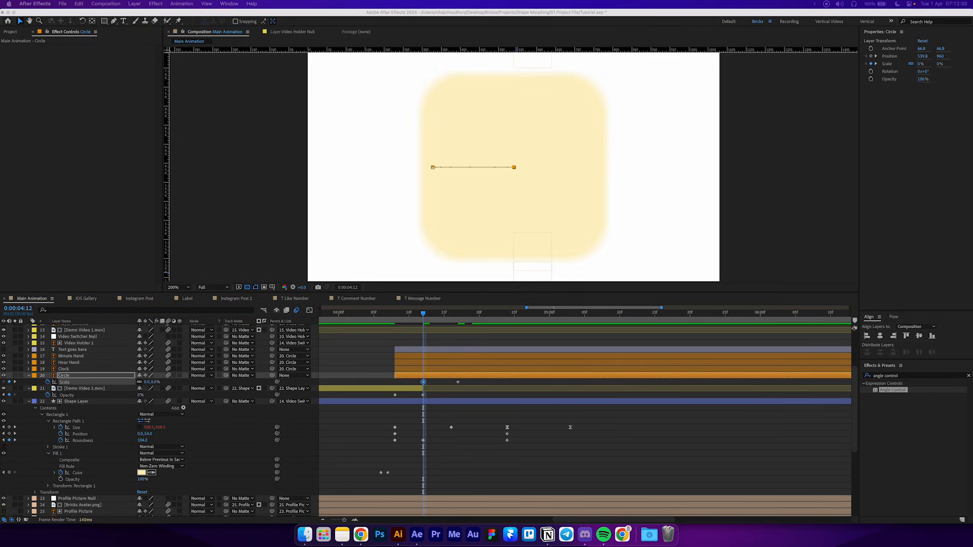
- Add the bounce expression with the amp and freq variables to the Circle's Scale and preview the pop-in
alt+click(48, 382)
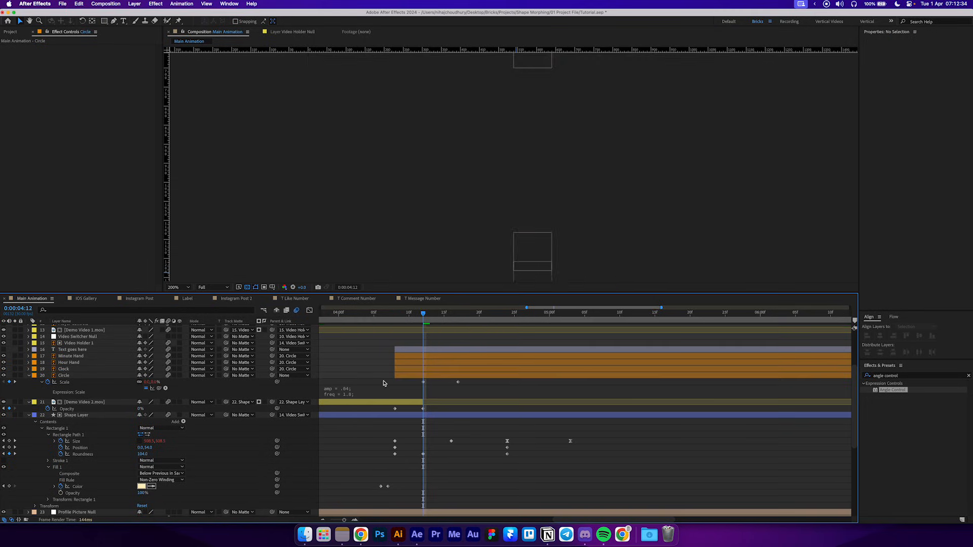
drag(423, 314, 369, 320)
key(space)
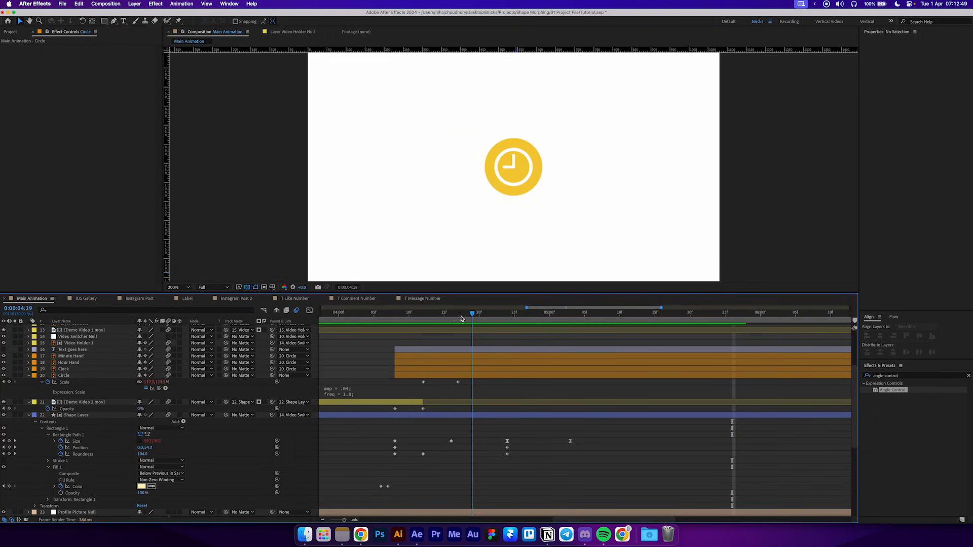
key(space)
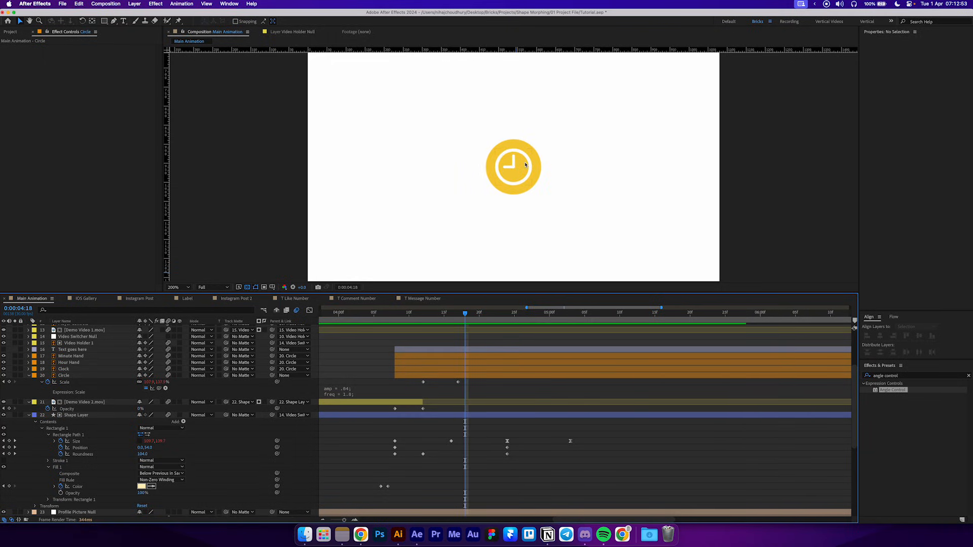
- Show the Proportional Grid and move the Minute Hand's anchor point to the grid's centre intersection at the clock's middle
click(272, 288)
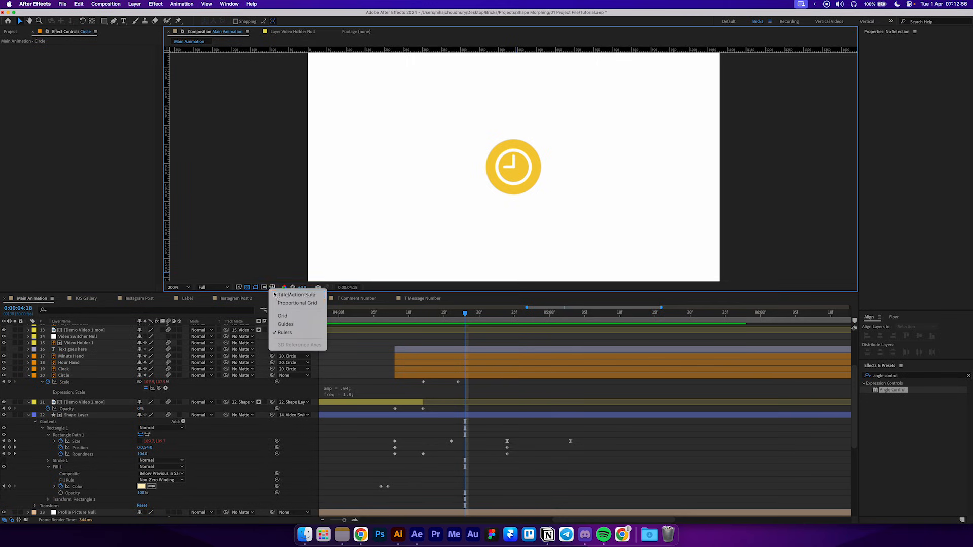
click(297, 302)
key(period)
key(period)
key(period)
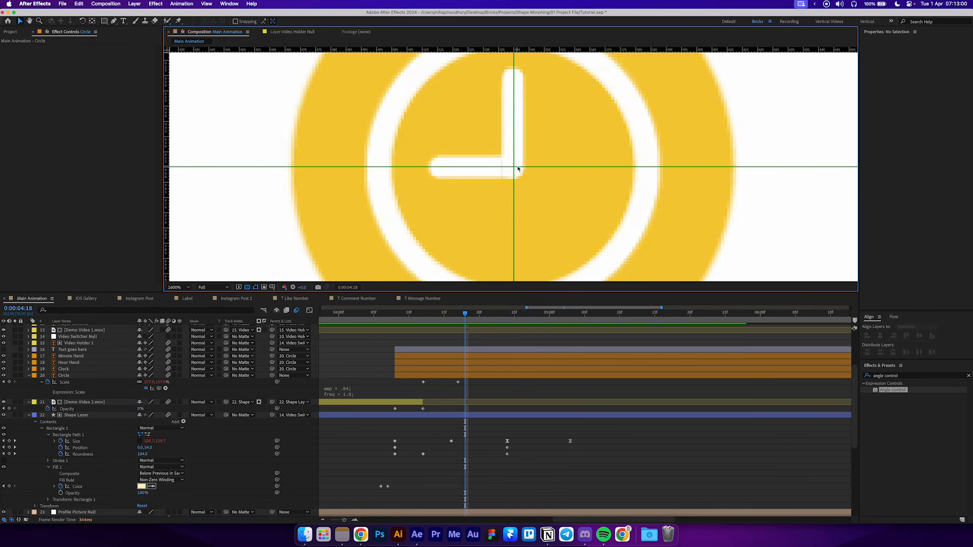
drag(515, 166, 500, 217)
click(501, 225)
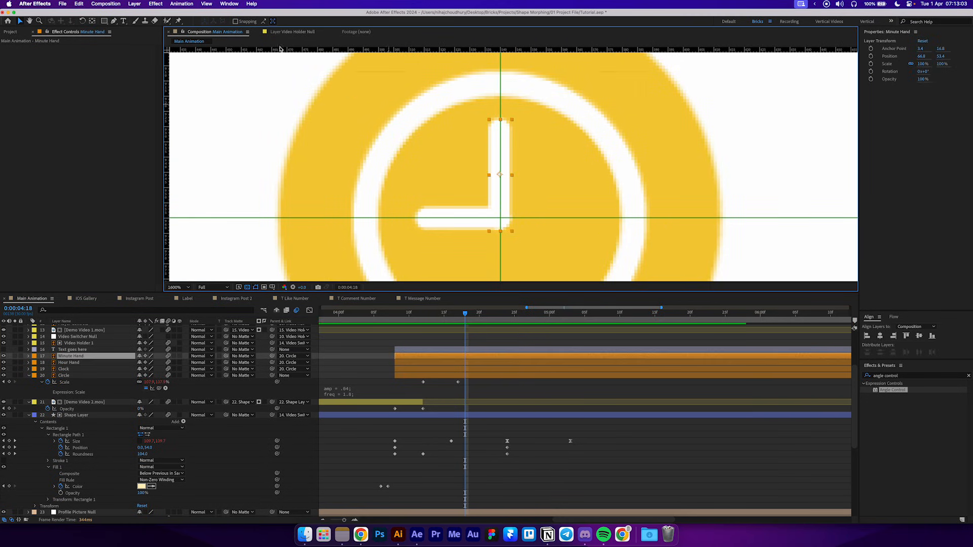
click(96, 29)
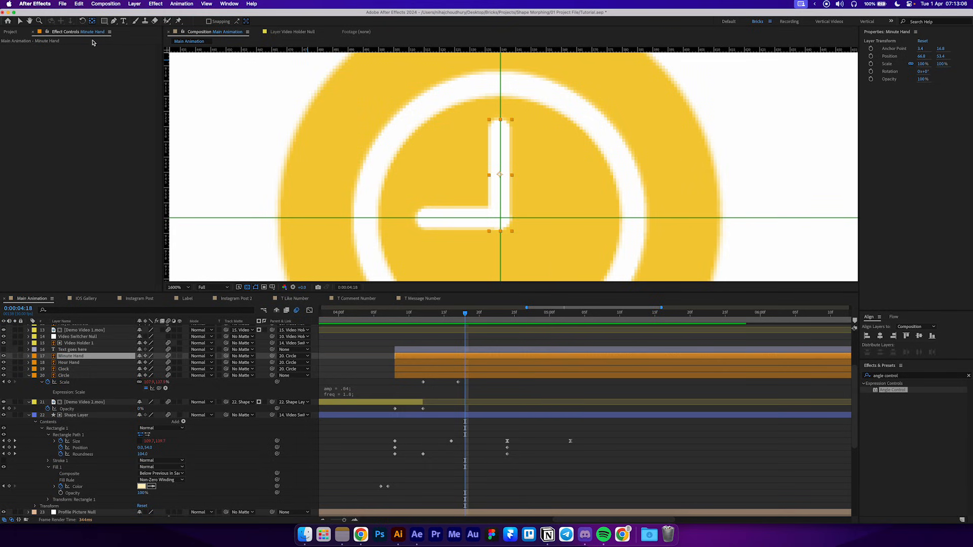
click(85, 358)
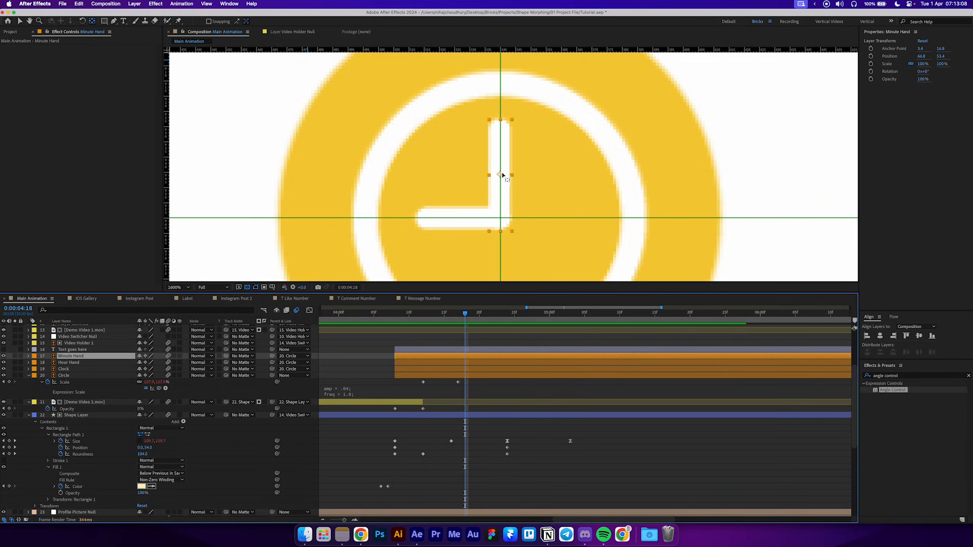
drag(502, 176, 502, 180)
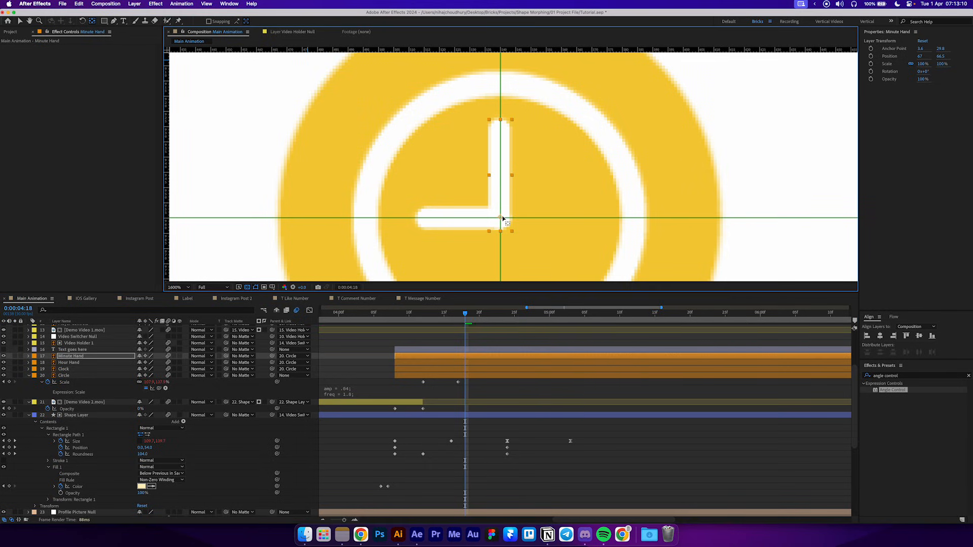
- Move the Hour Hand's anchor point to the clock's centre and fine-tune the Minute Hand's anchor point to match it
click(71, 363)
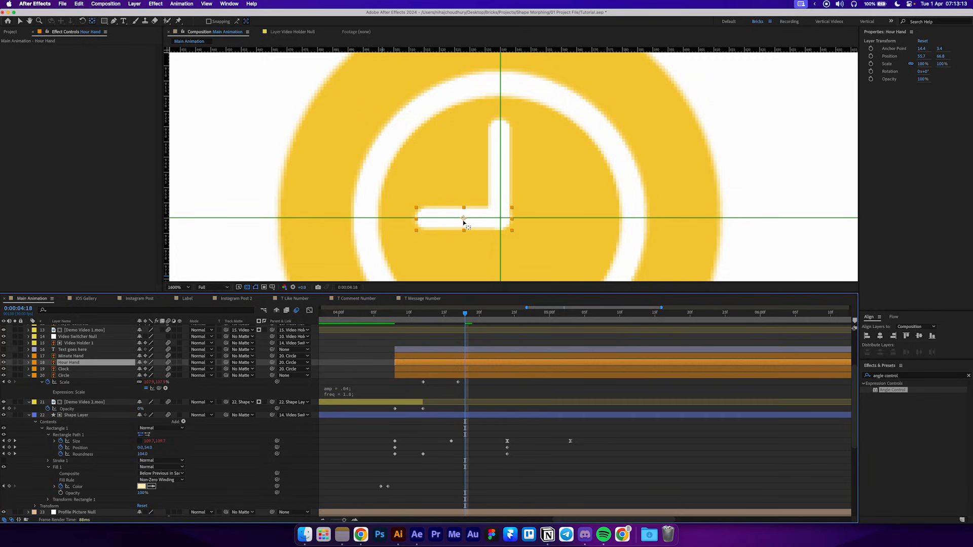
drag(463, 222, 499, 215)
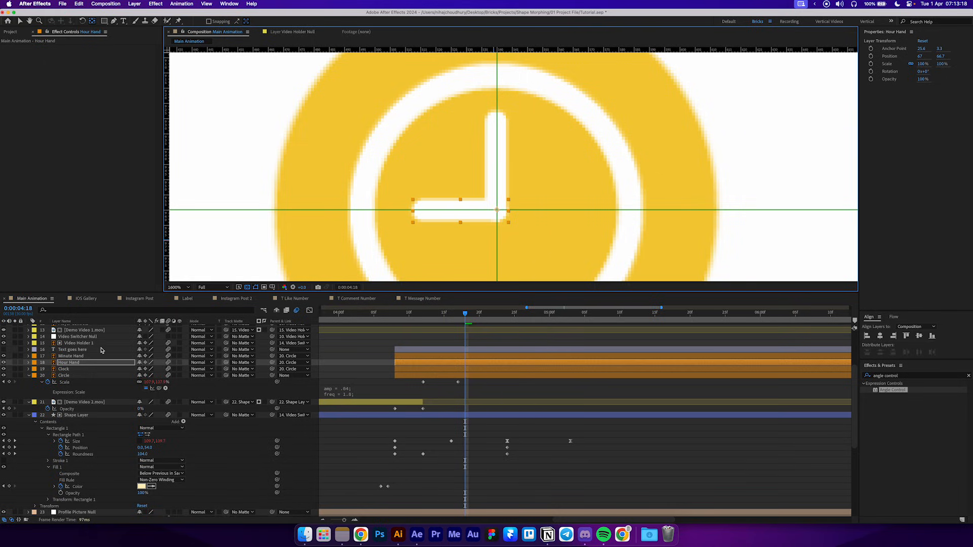
click(90, 356)
click(91, 362)
click(92, 357)
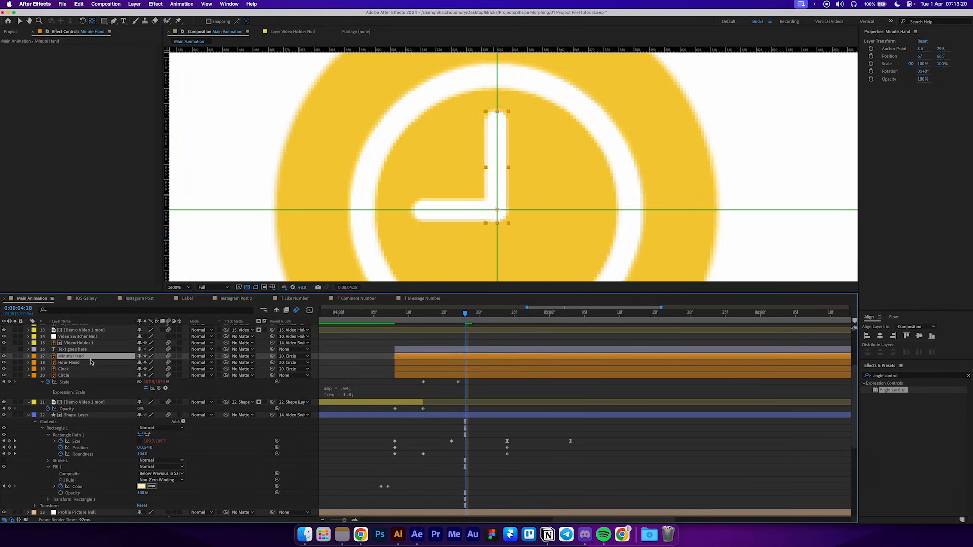
click(92, 362)
click(91, 356)
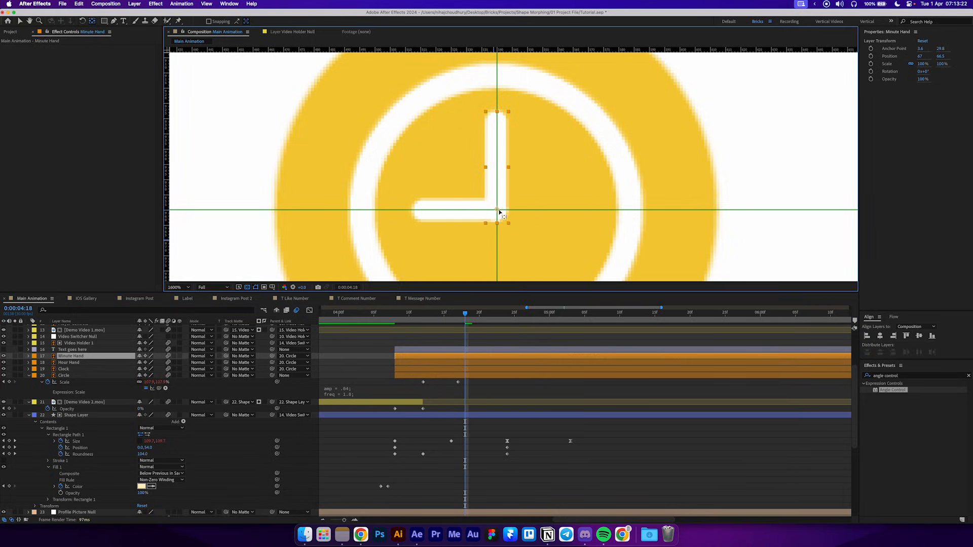
click(80, 362)
click(80, 357)
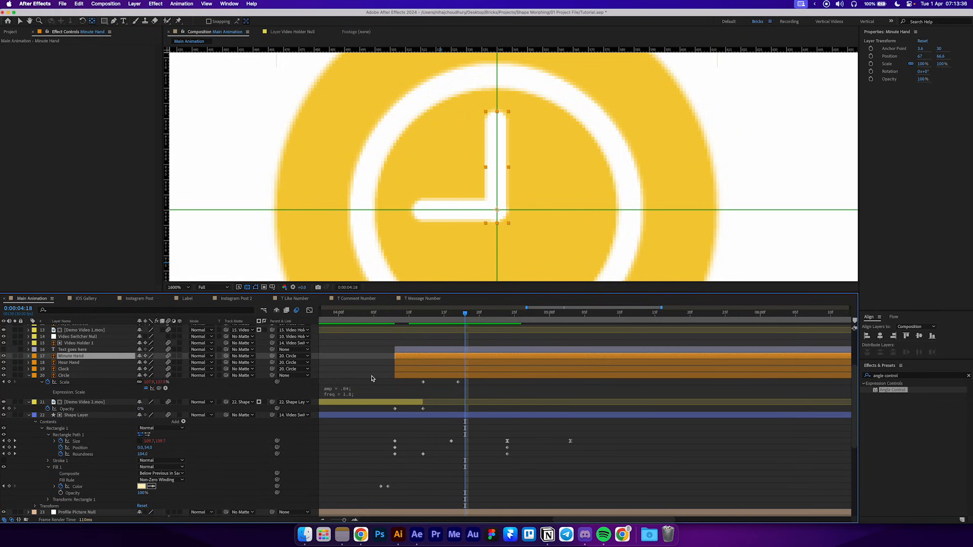
- Animate the Minute Hand's Rotation from 0° at 0:00:04:12 to two full turns at 0:00:06:00 and scrub through it
key(r)
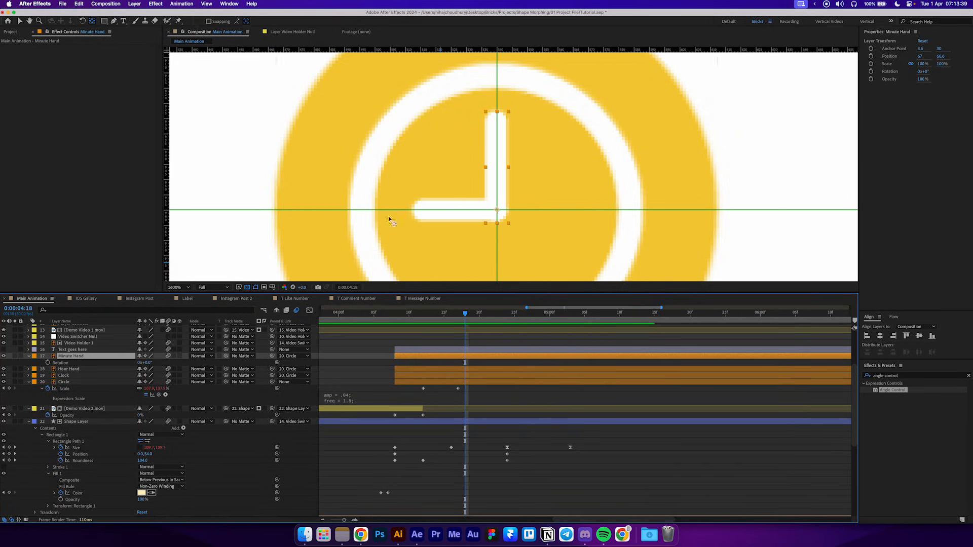
key(comma)
key(comma)
click(47, 363)
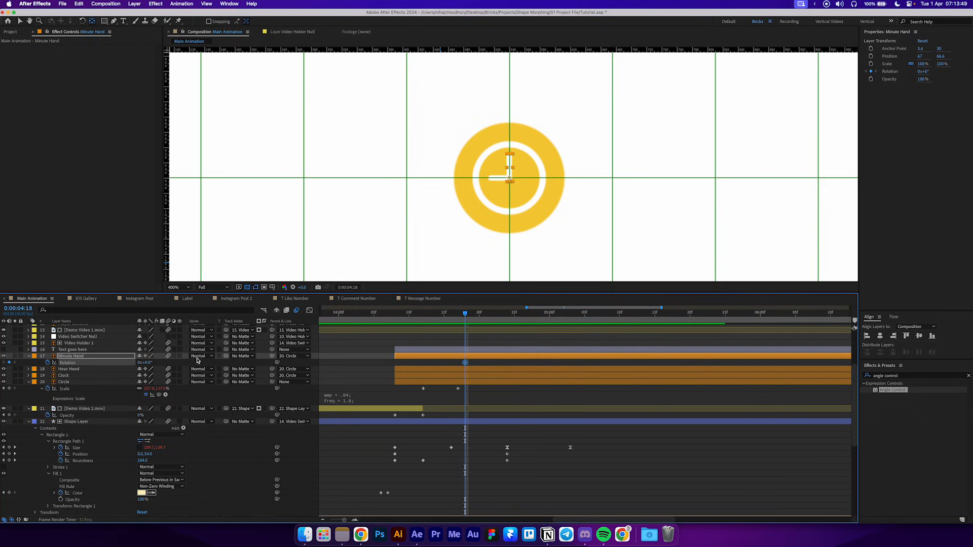
drag(466, 365, 399, 375)
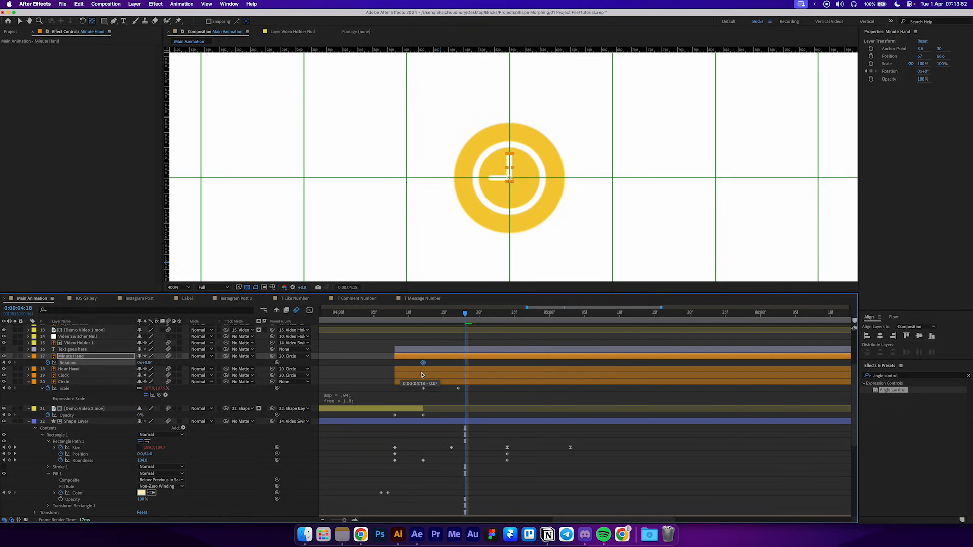
click(585, 318)
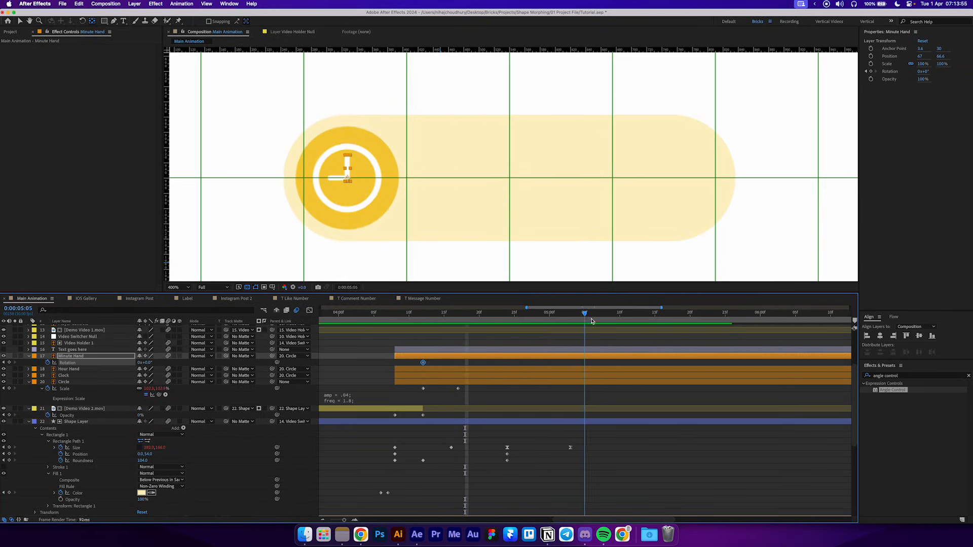
key(space)
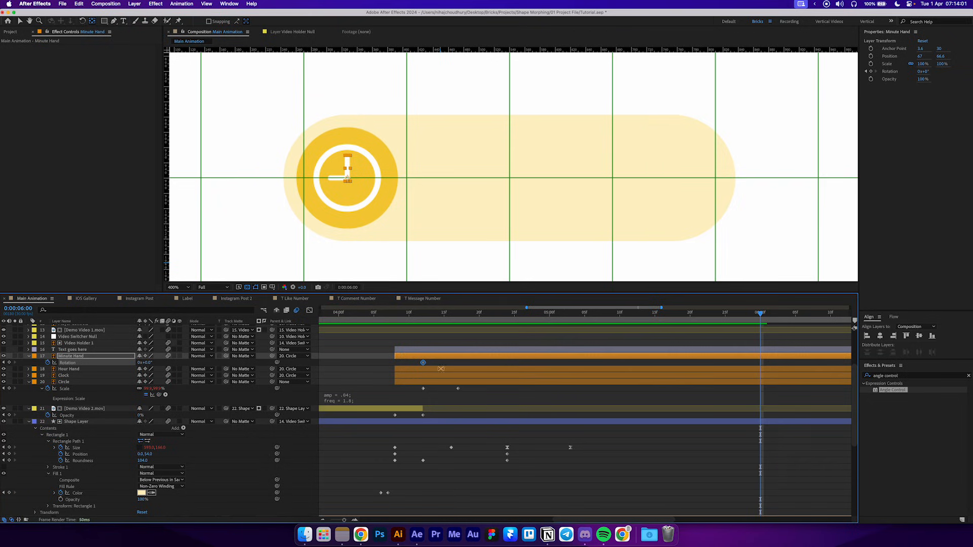
click(141, 363)
text(2)
key(Return)
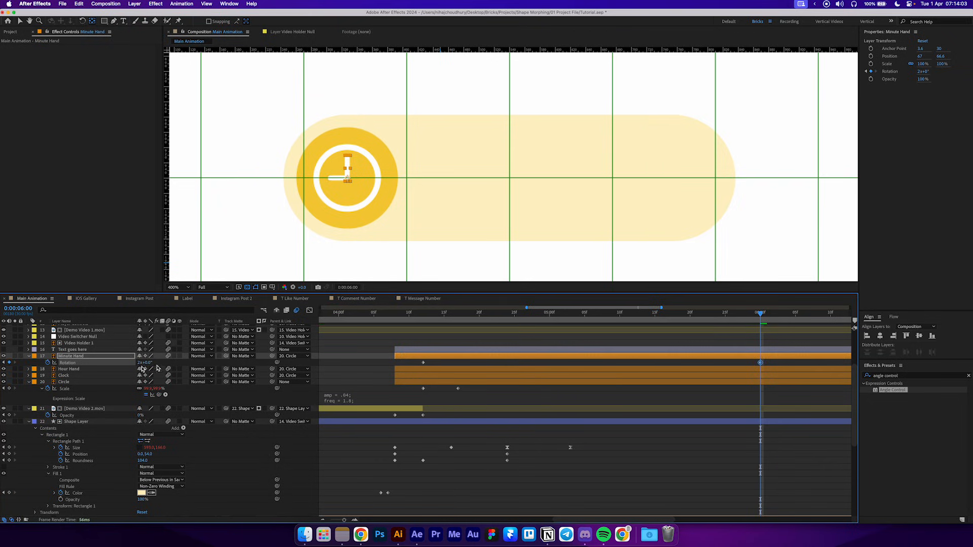
drag(401, 320, 604, 368)
- Animate the Hour Hand's Rotation from 0° at 0:00:04:12 to 48° at 0:00:06:00 and check the motion
click(84, 370)
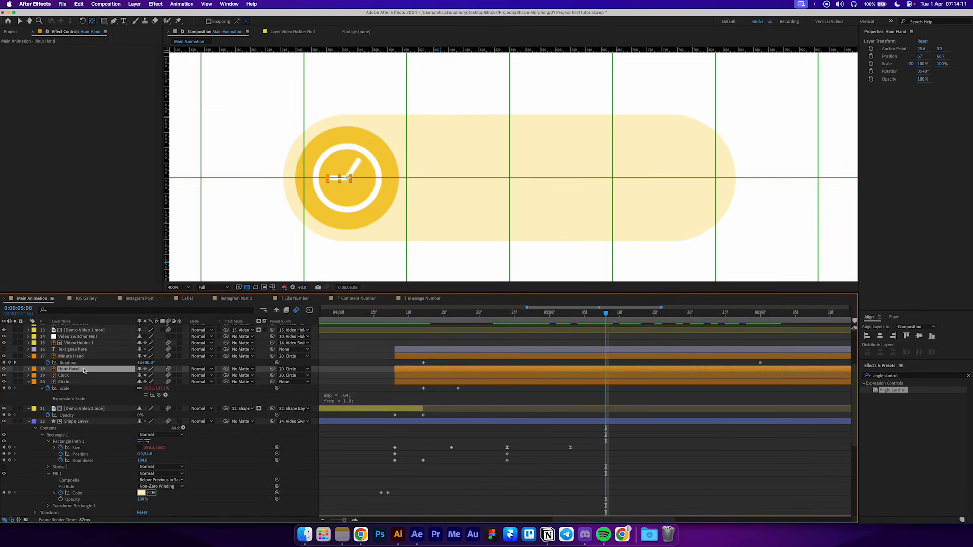
key(r)
click(48, 375)
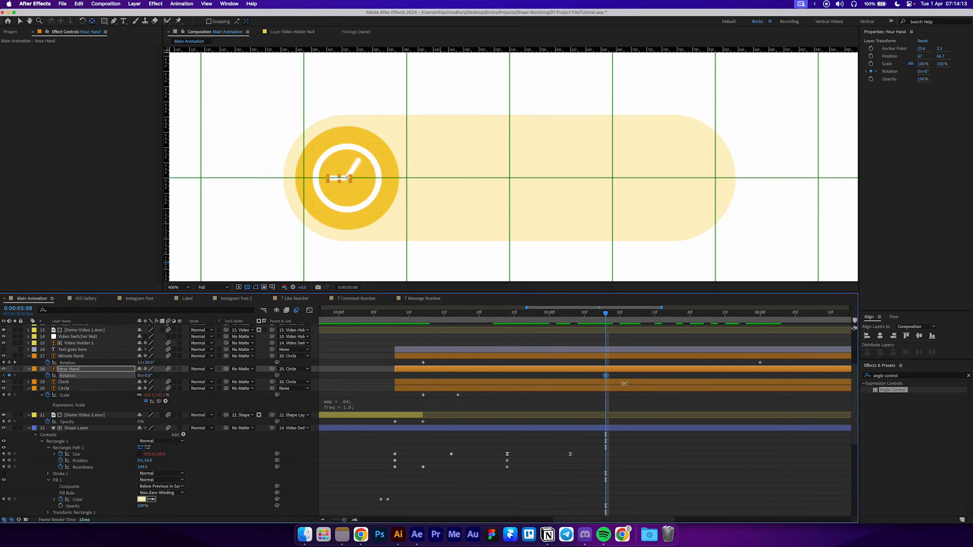
drag(607, 376, 425, 378)
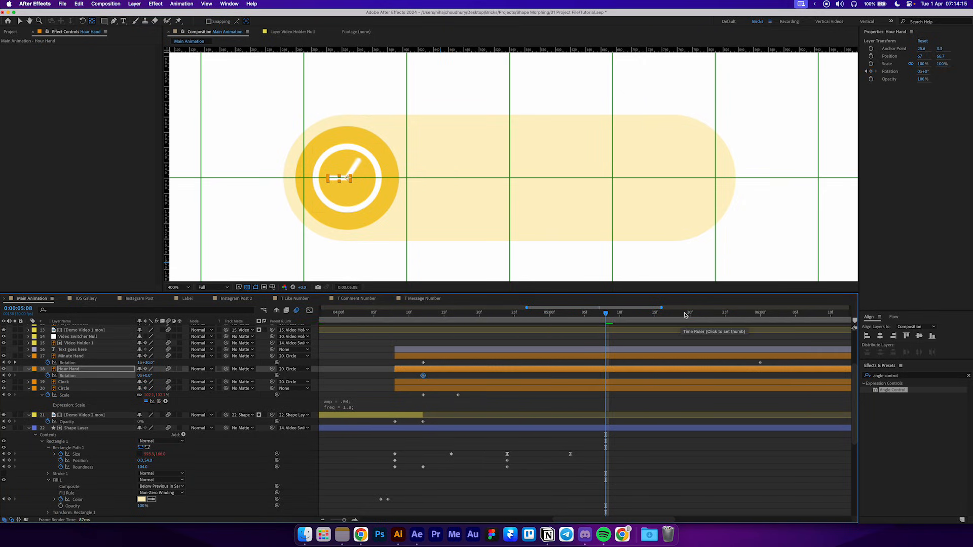
drag(684, 314, 517, 322)
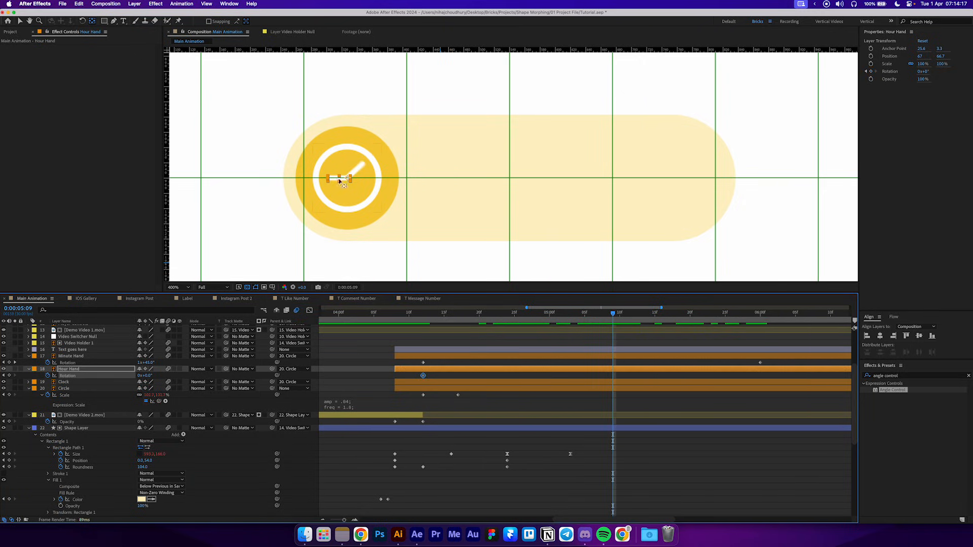
drag(694, 309, 760, 313)
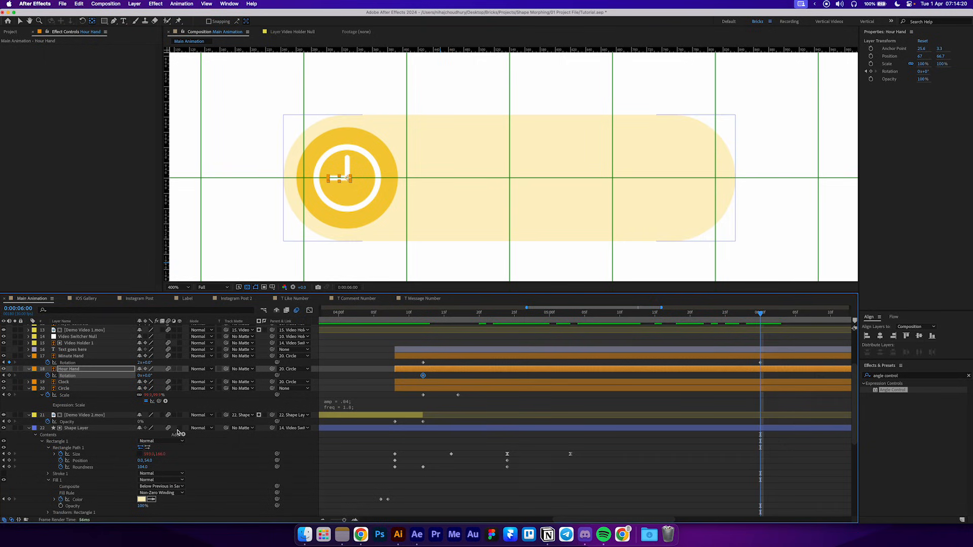
drag(146, 376, 165, 376)
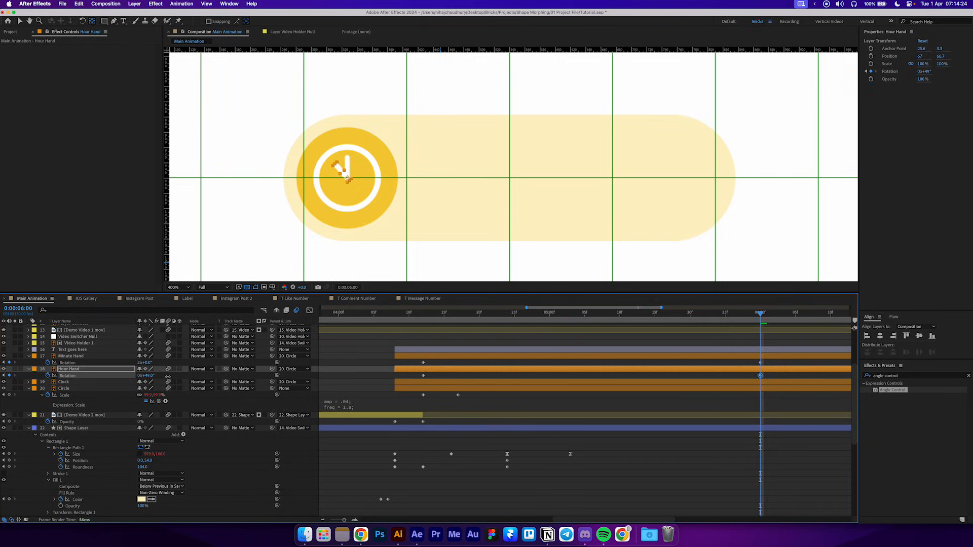
click(775, 378)
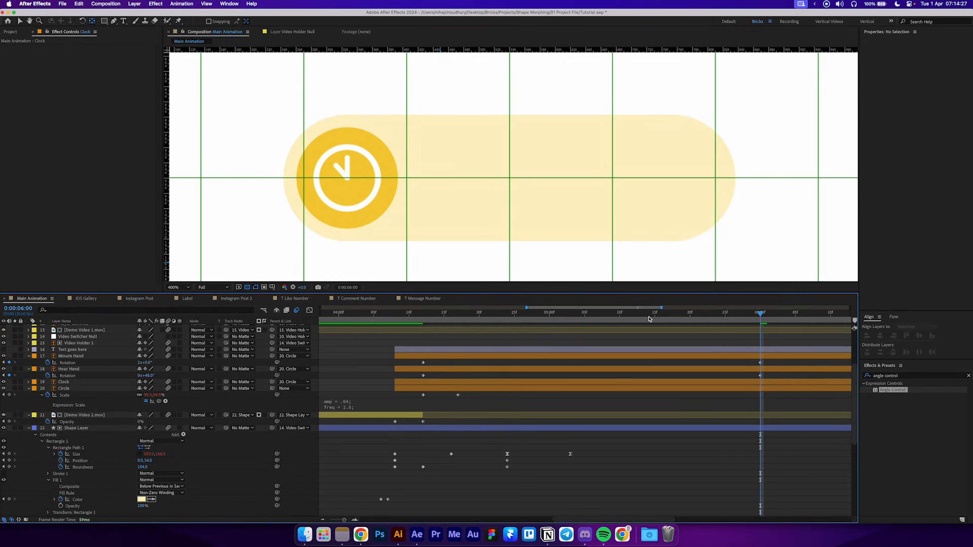
click(649, 318)
key(space)
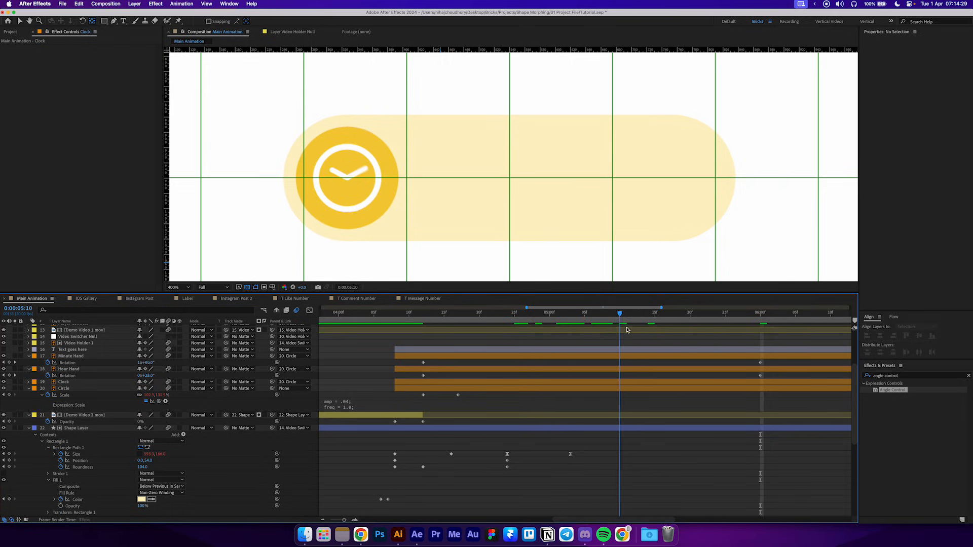
- Apply Easy Ease to both clock hands' Rotation keyframes and reshape their speed curves for a fast start and long, soft finish
drag(627, 330, 420, 381)
right_click(423, 376)
mouse_move(481, 439)
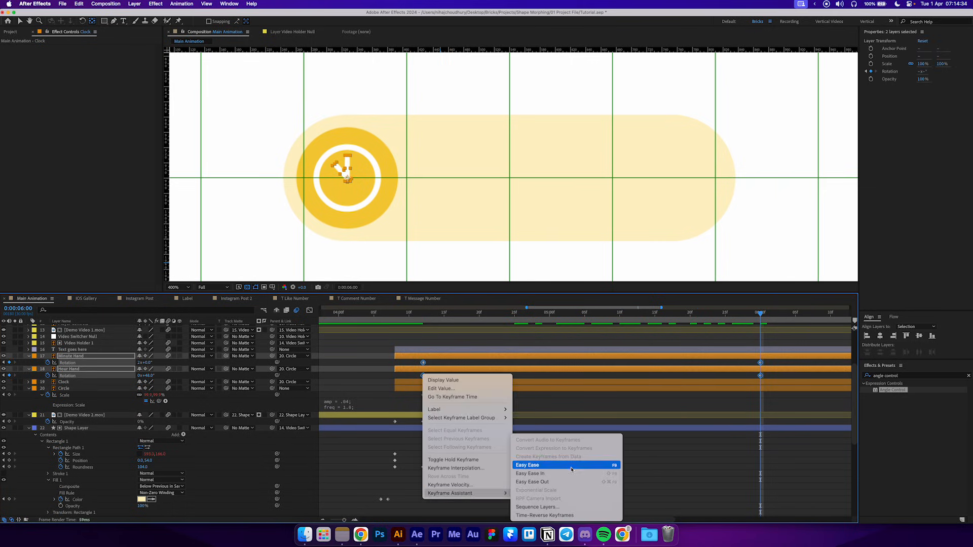
click(532, 467)
click(309, 311)
drag(804, 454, 583, 489)
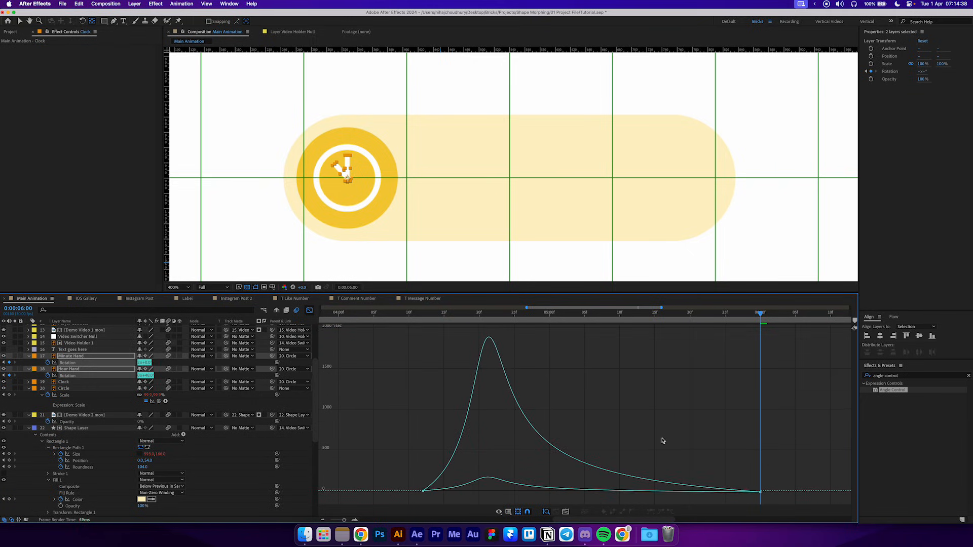
click(395, 315)
click(309, 311)
- Return the composition view to 100%, hide the Proportional Grid and inspect the morph at 0:00:04:07
key(slash)
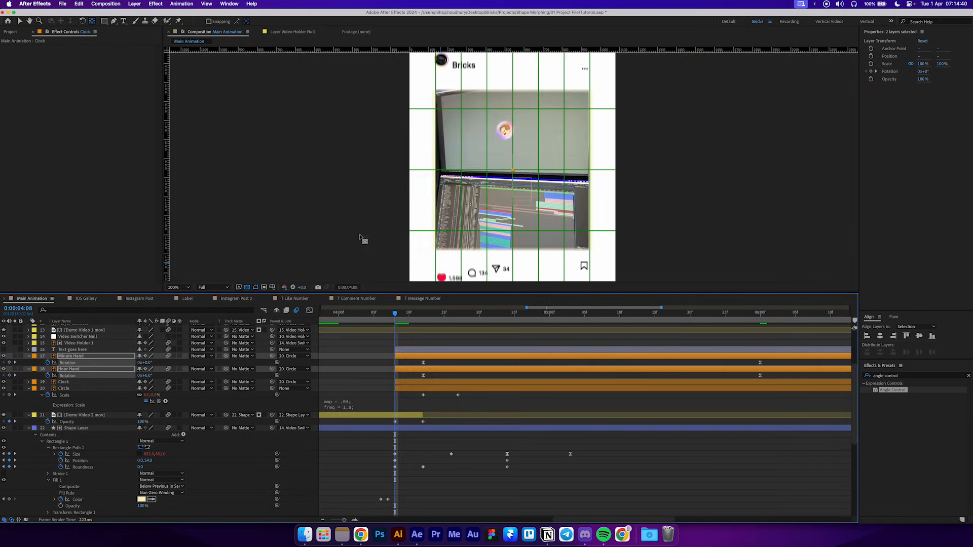
click(272, 287)
click(293, 301)
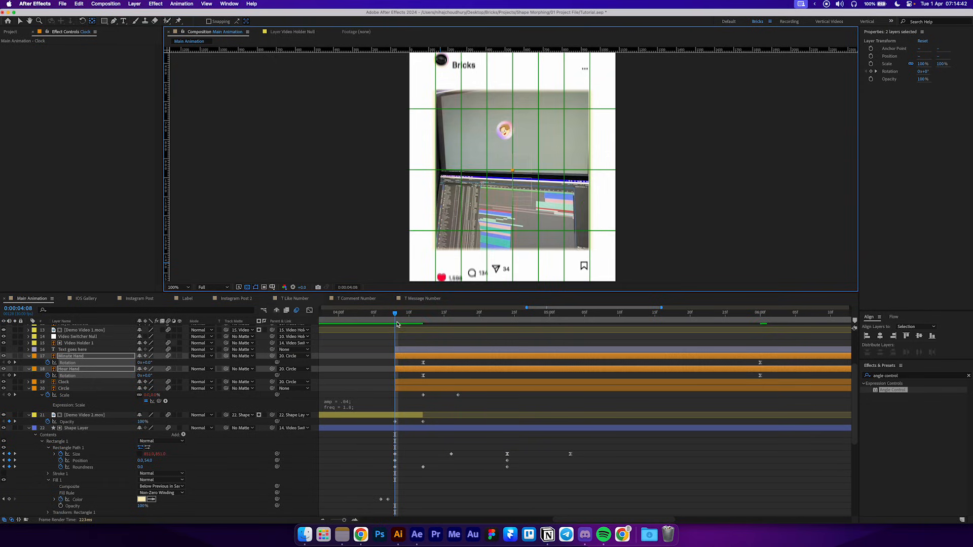
drag(395, 317, 388, 318)
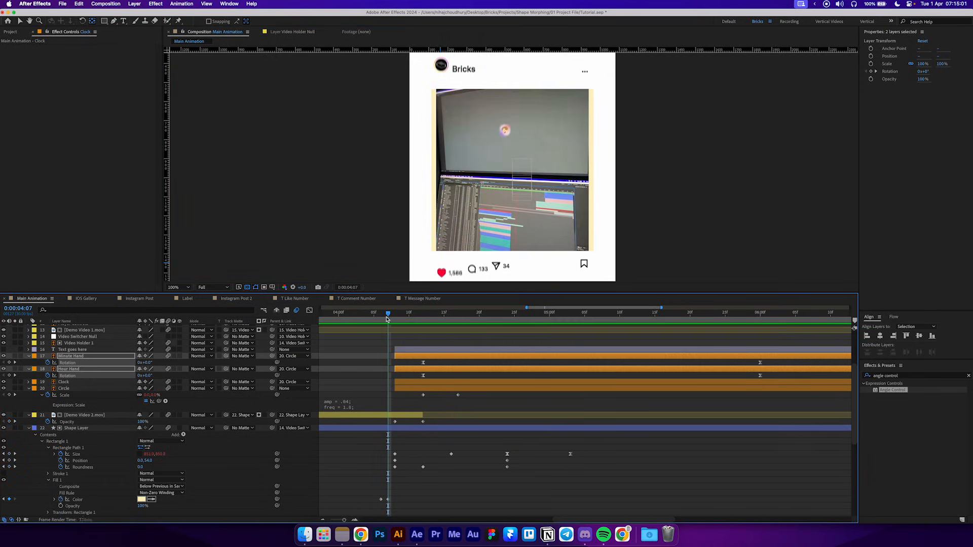
- Scale Demo Video 2.mov to 151% so it fills the post's frame, and preview the morph into the label
click(362, 414)
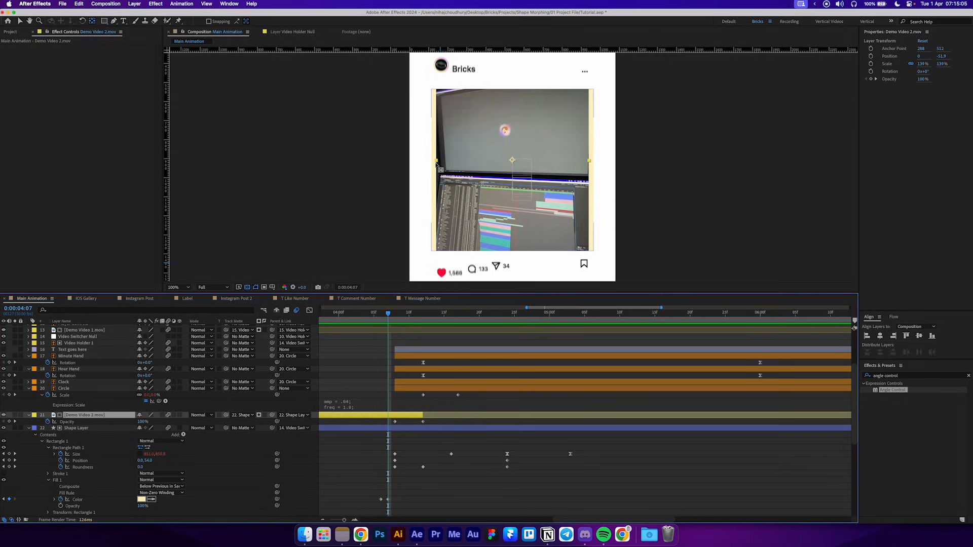
key(s)
drag(147, 422, 152, 421)
click(386, 391)
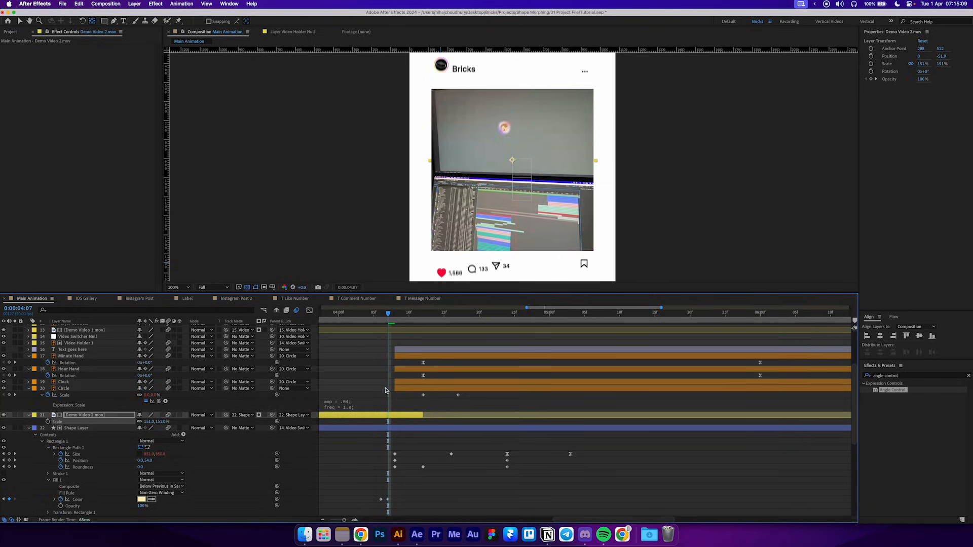
drag(388, 317, 359, 317)
key(space)
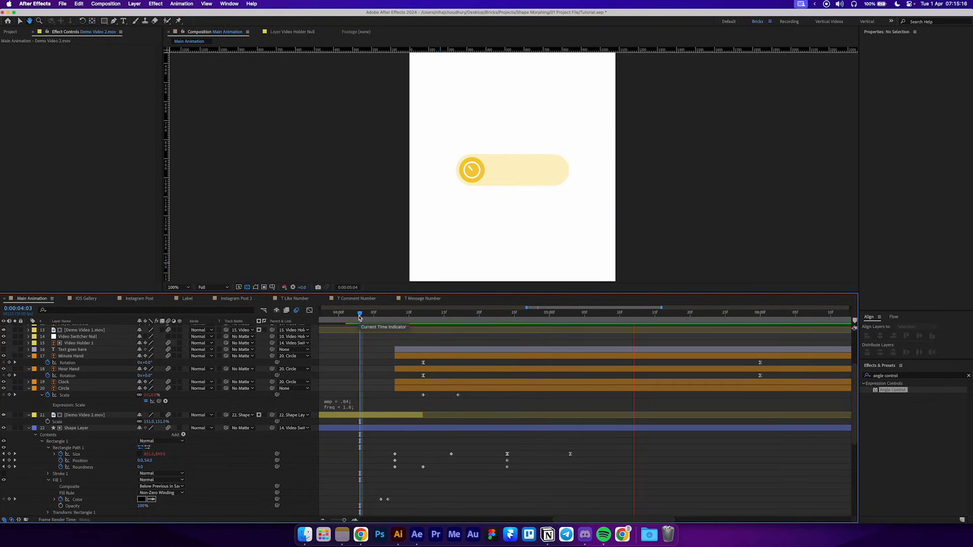
key(space)
- Delay the final Rotation keyframes of the Minute Hand and Hour Hand to 0:00:07:02
scroll(521, 373, down, 5)
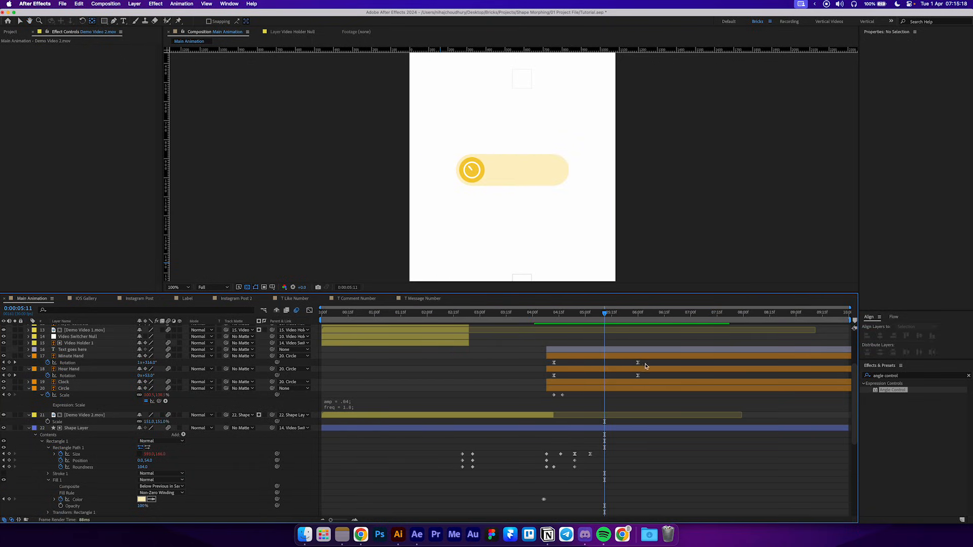
drag(645, 359, 694, 363)
click(536, 313)
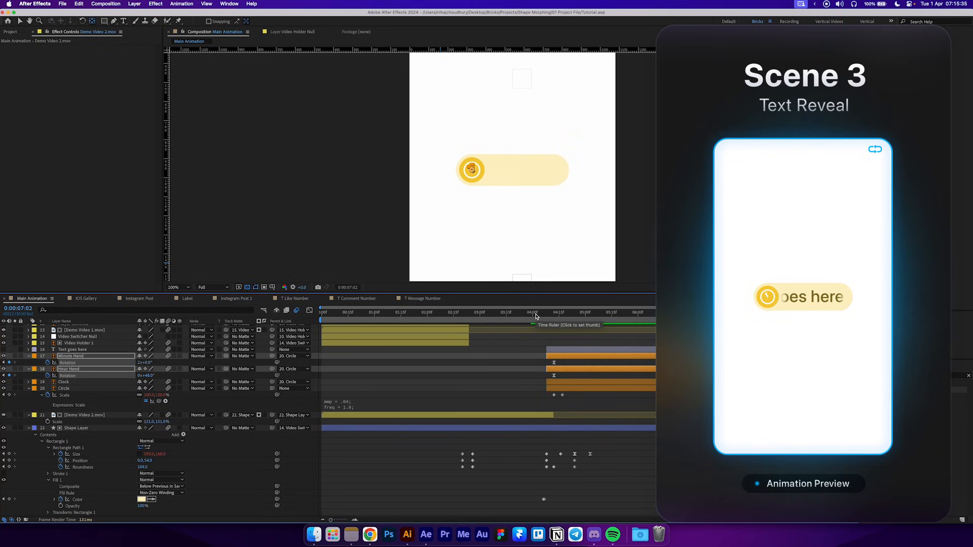
- Make the "Text goes here" layer visible and collapse the expanded properties of all layers, keeping the text layer selected
click(562, 314)
click(3, 350)
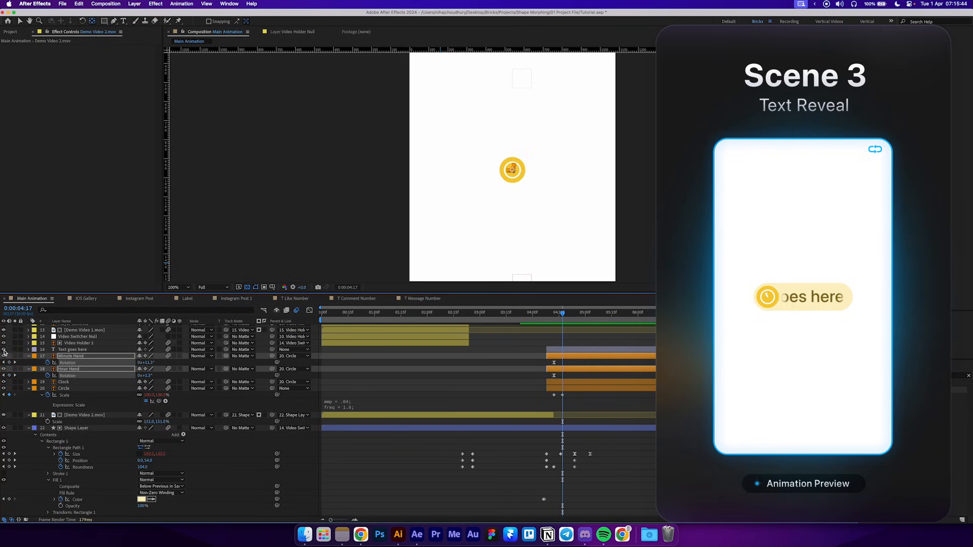
click(64, 350)
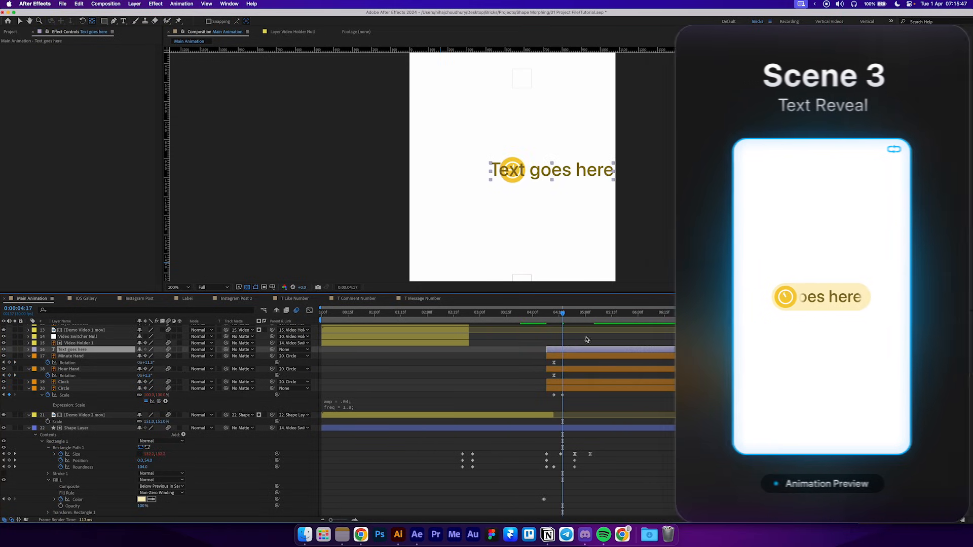
click(590, 398)
key(u)
key(u)
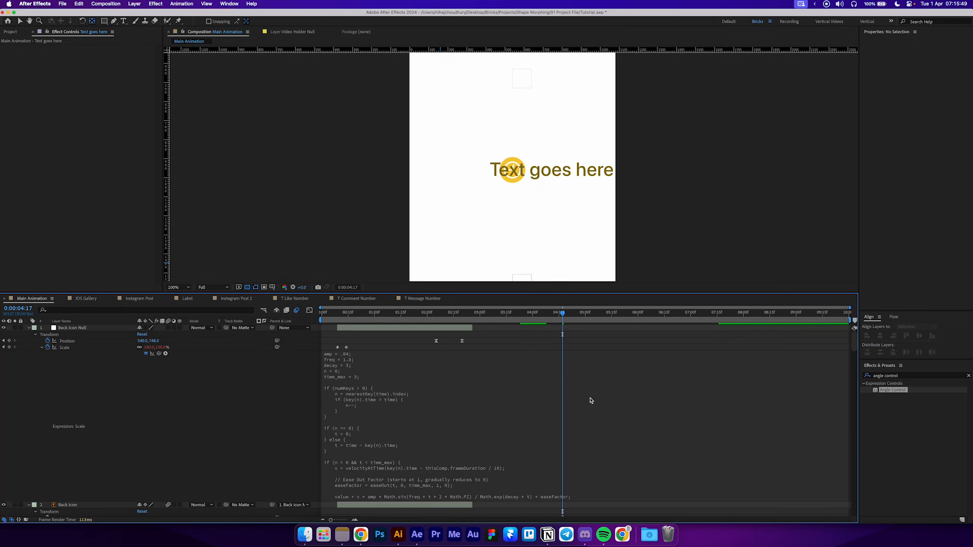
key(u)
scroll(589, 400, down, 4)
click(572, 384)
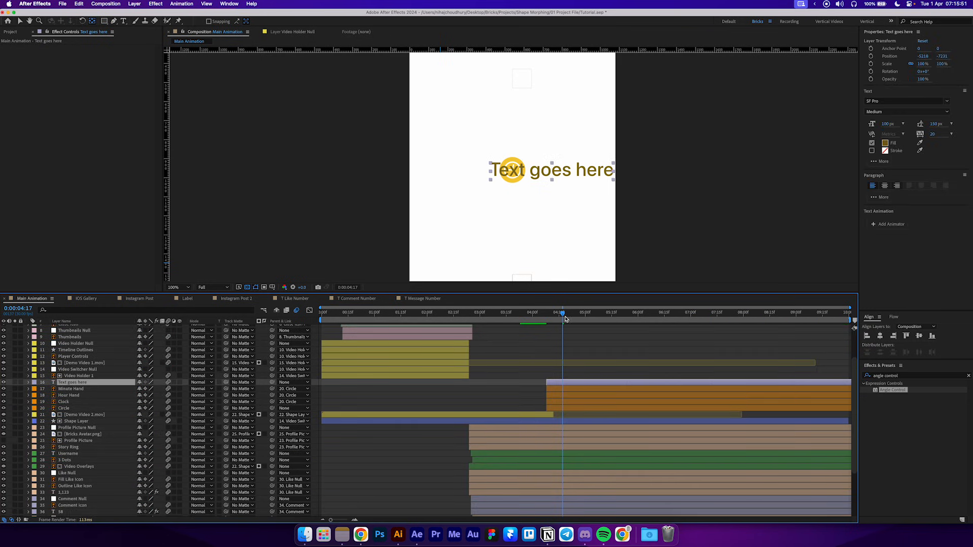
- Animate the text layer's Position from -4772, -7231 at 0:00:05:00 to -5515, -7231 at 0:00:07:00
drag(562, 314, 585, 315)
scroll(564, 177, up, 1)
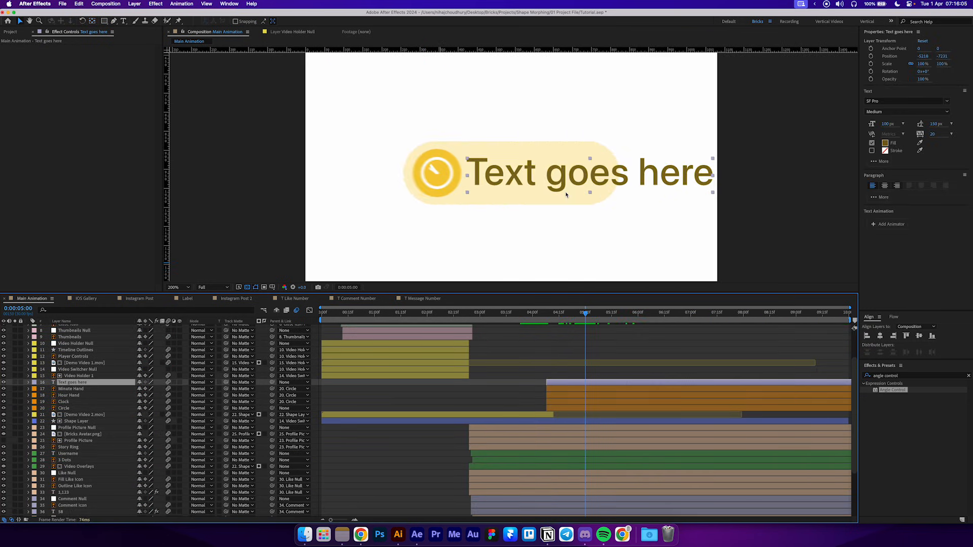
key(p)
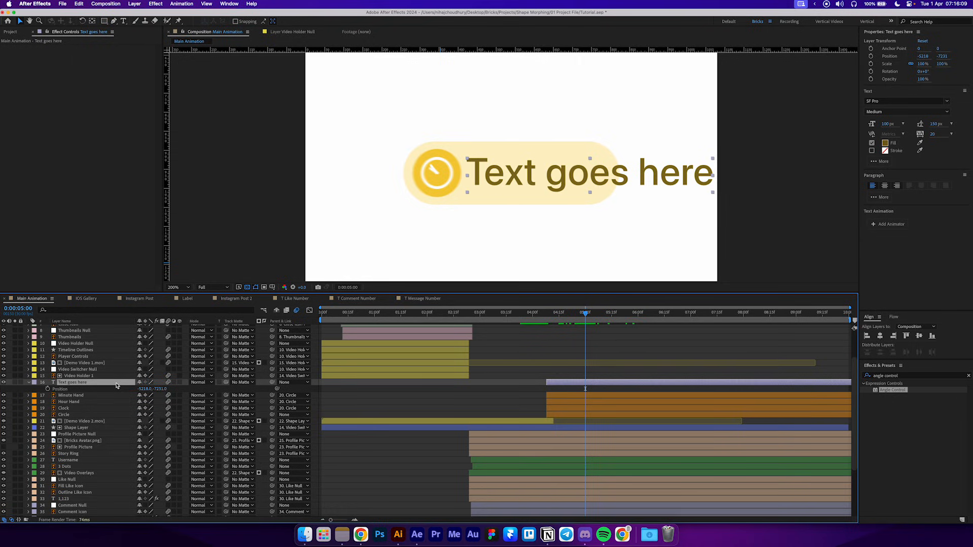
click(47, 389)
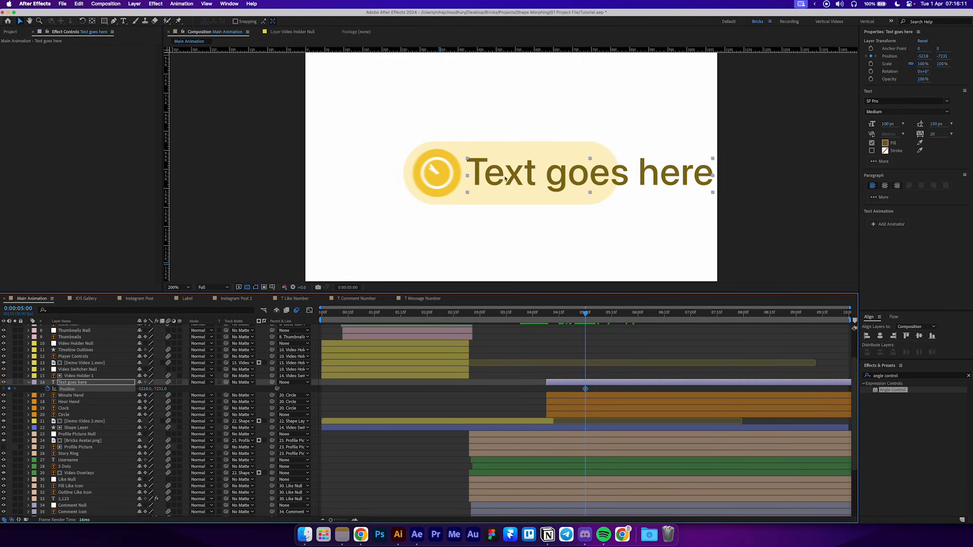
drag(505, 179, 662, 173)
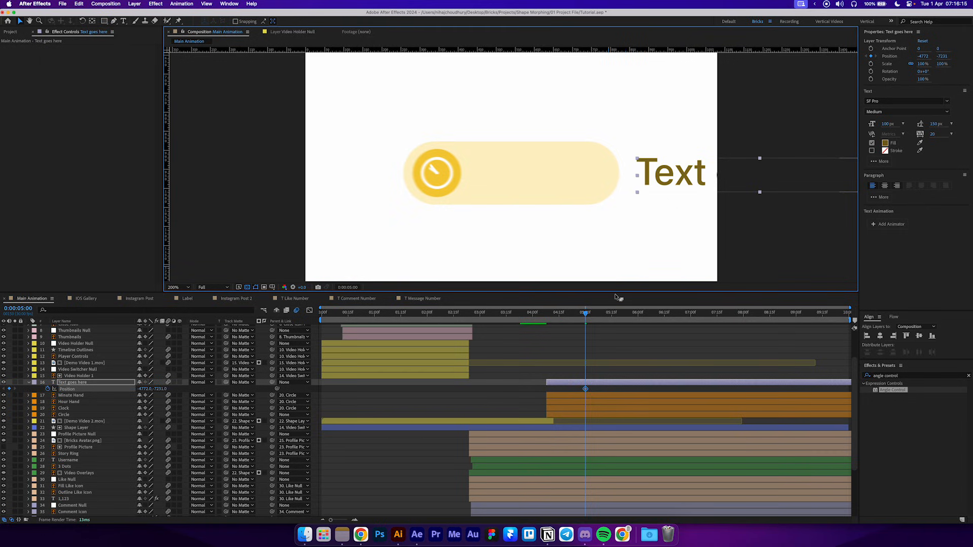
click(690, 315)
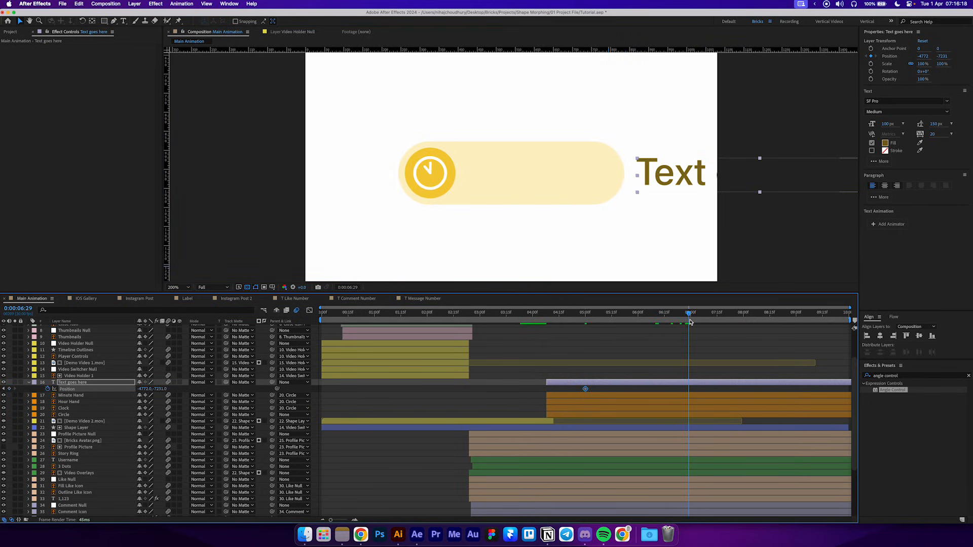
drag(793, 177, 511, 181)
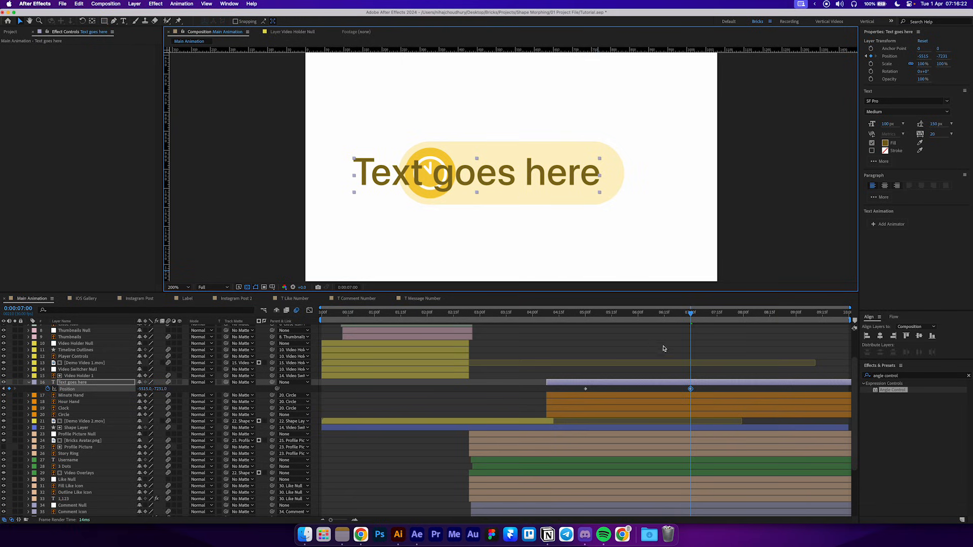
- Apply Easy Ease to the text's Position keyframes and lengthen the end keyframe's speed handle for a softer stop
drag(712, 400, 573, 386)
right_click(586, 389)
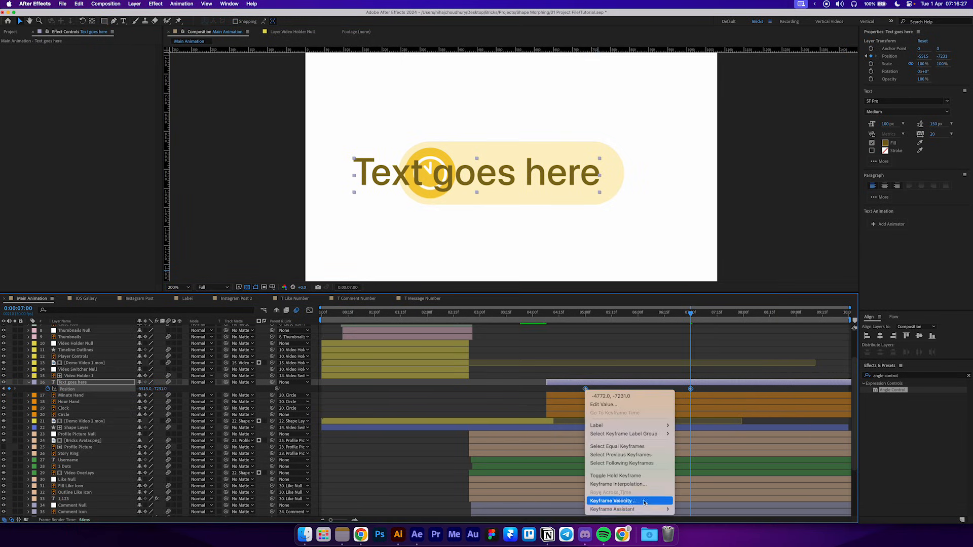
mouse_move(629, 509)
click(690, 464)
key(shift+F3)
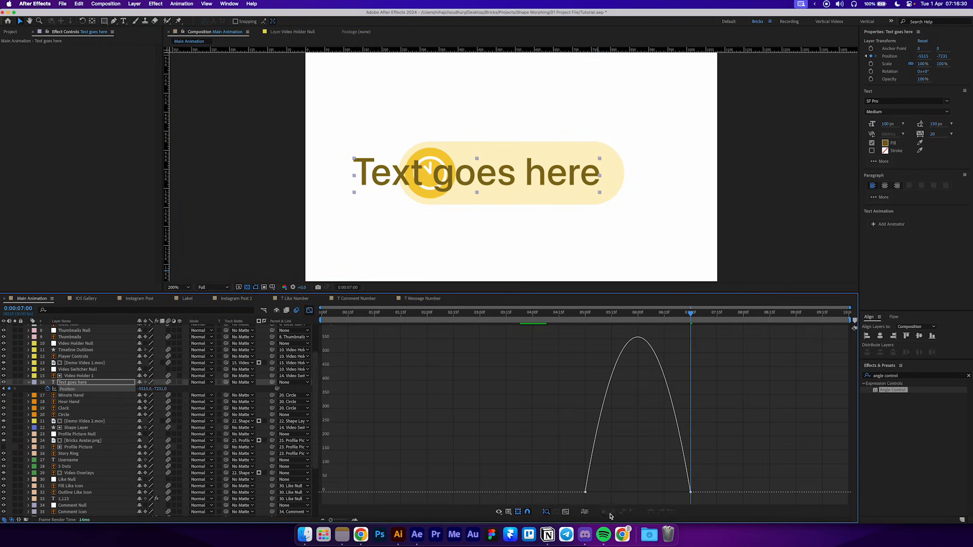
click(691, 492)
drag(673, 493, 647, 493)
- Preview the text sliding across the pill and extend the end keyframe's incoming influence slightly further
click(569, 314)
key(space)
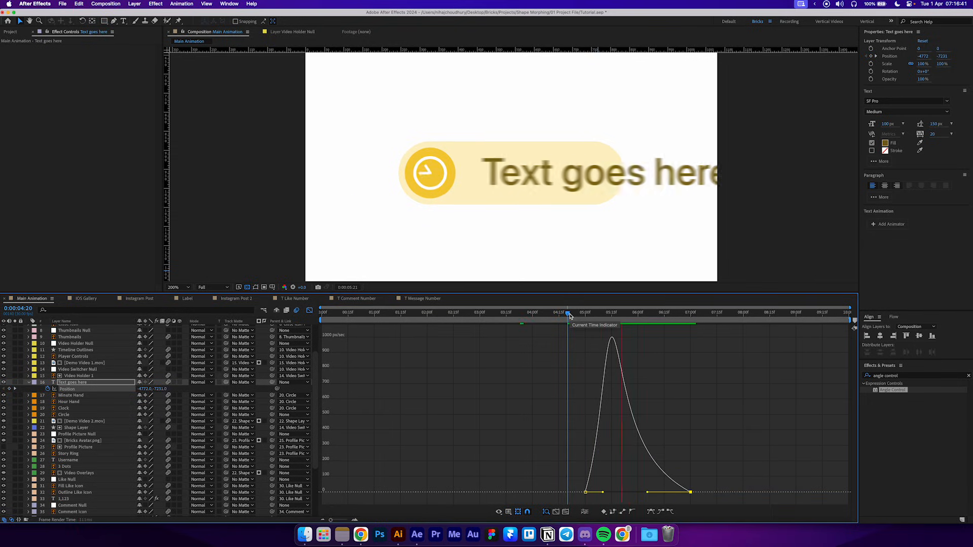
key(space)
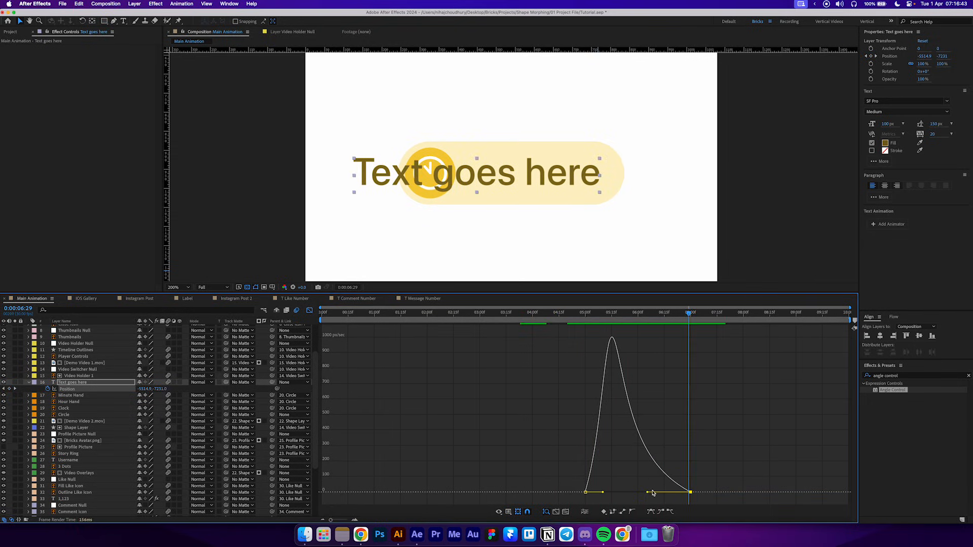
drag(648, 493, 645, 492)
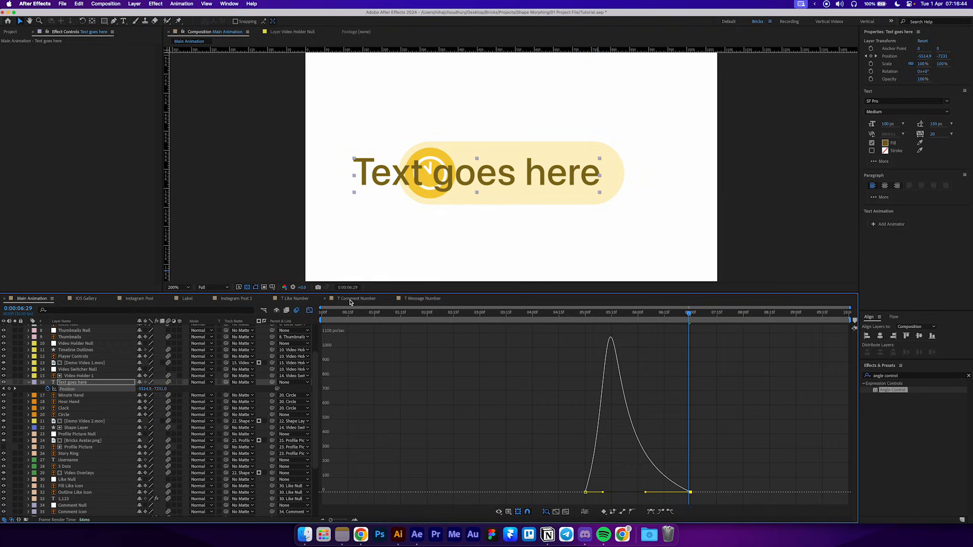
click(309, 311)
- Shorten the text slide by moving its end Position keyframe earlier, shift both keyframes earlier and scrub through the reveal
drag(690, 389, 674, 390)
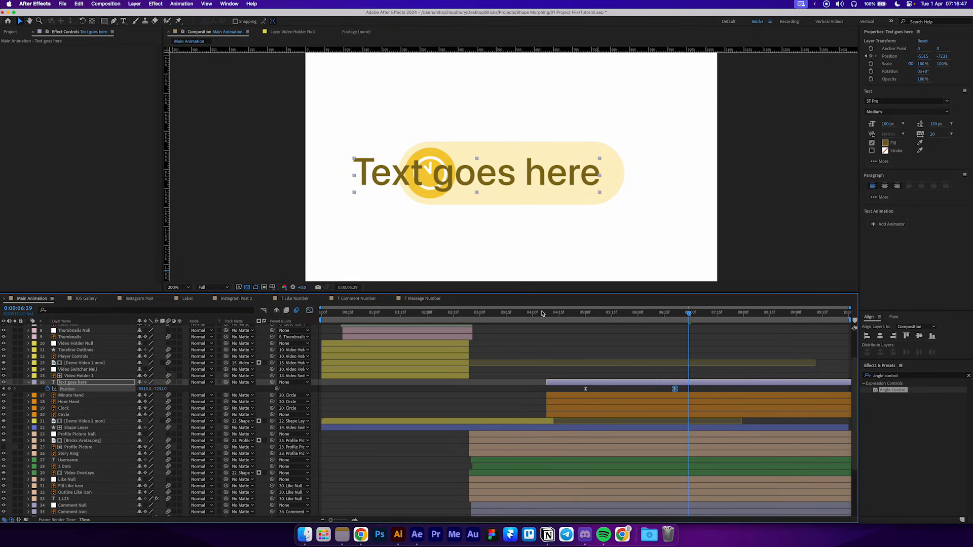
drag(542, 313, 580, 326)
drag(579, 387, 662, 391)
drag(580, 314, 604, 314)
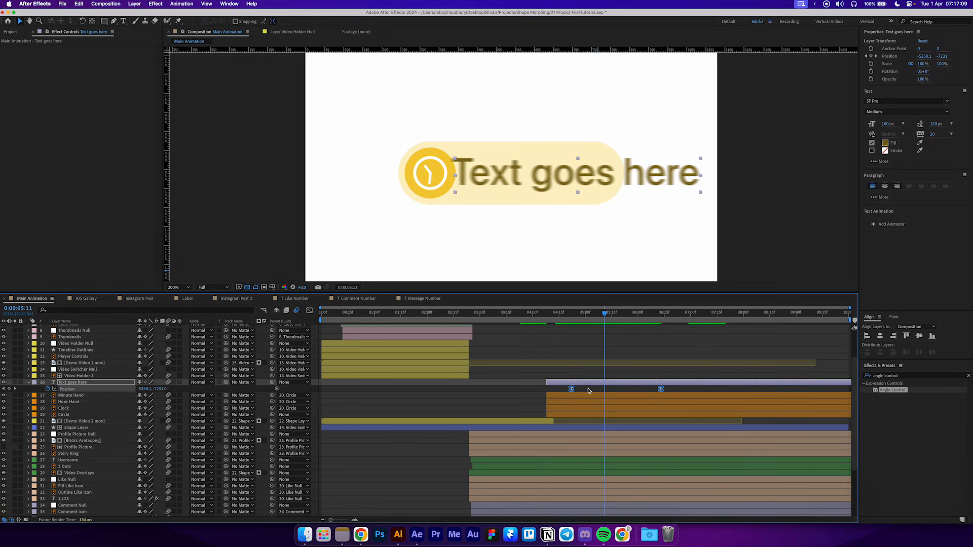
- Create a white 1080 x 1920 px solid named Text Mask
click(134, 3)
mouse_move(152, 14)
click(234, 24)
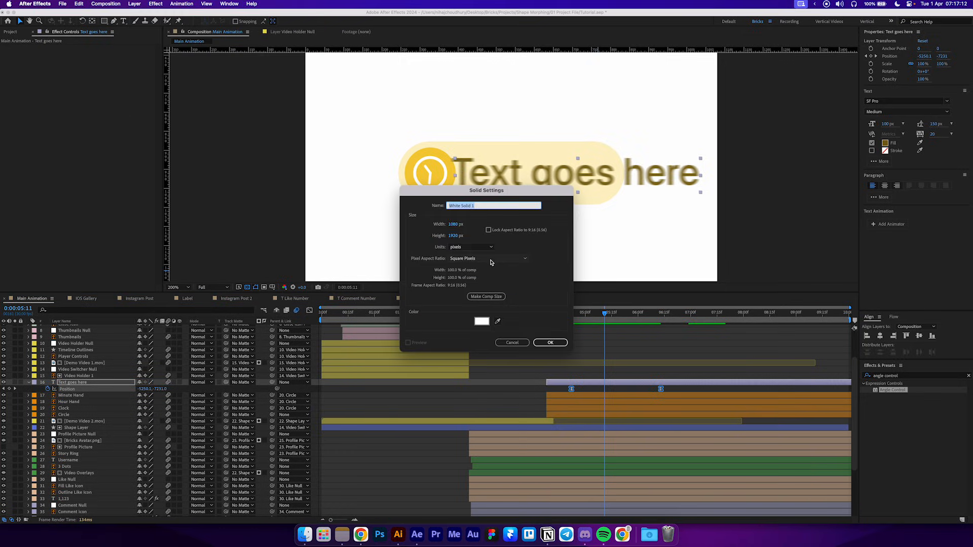
text(Text Mask)
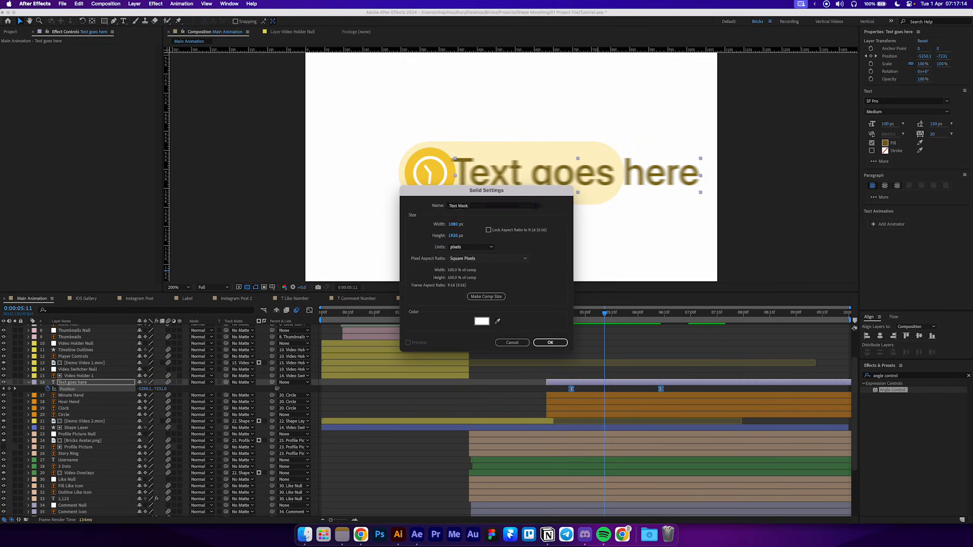
key(Return)
- Place the Text Mask layer directly beneath the text layer and trim its start to 0:00:04:08
drag(77, 386, 76, 400)
click(547, 315)
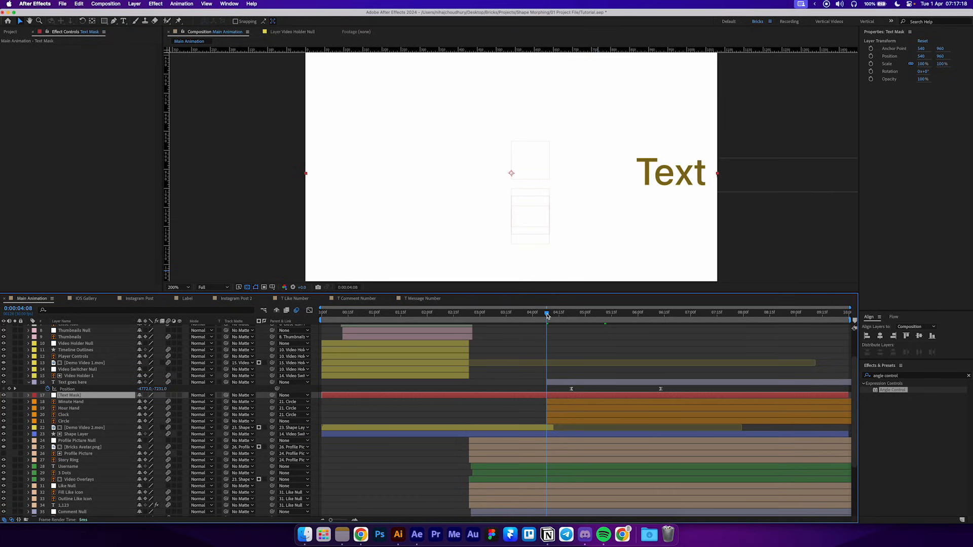
key(alt+bracketleft)
- Hide the Text Mask solid and draw a rectangular mask on it over the pill area beside the clock
drag(547, 314, 625, 326)
click(4, 397)
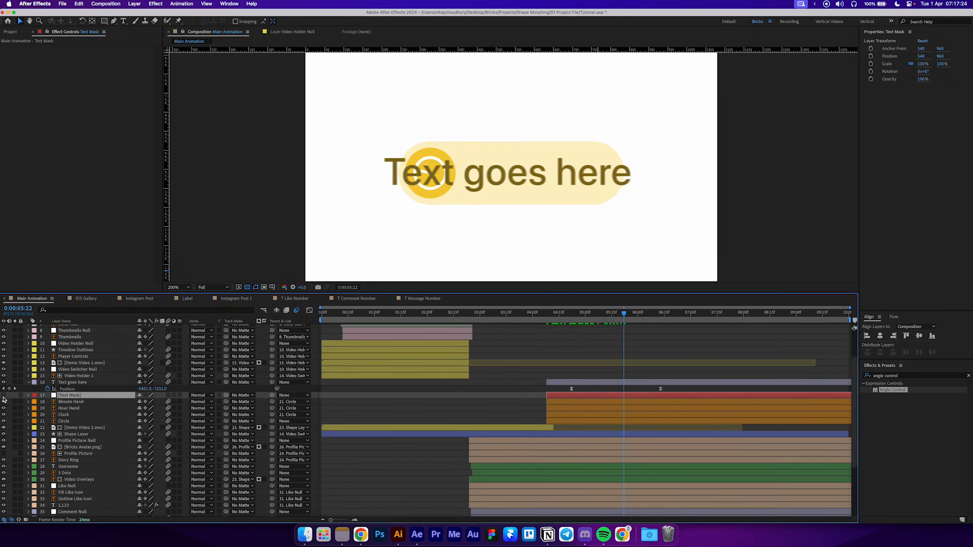
click(105, 22)
click(465, 137)
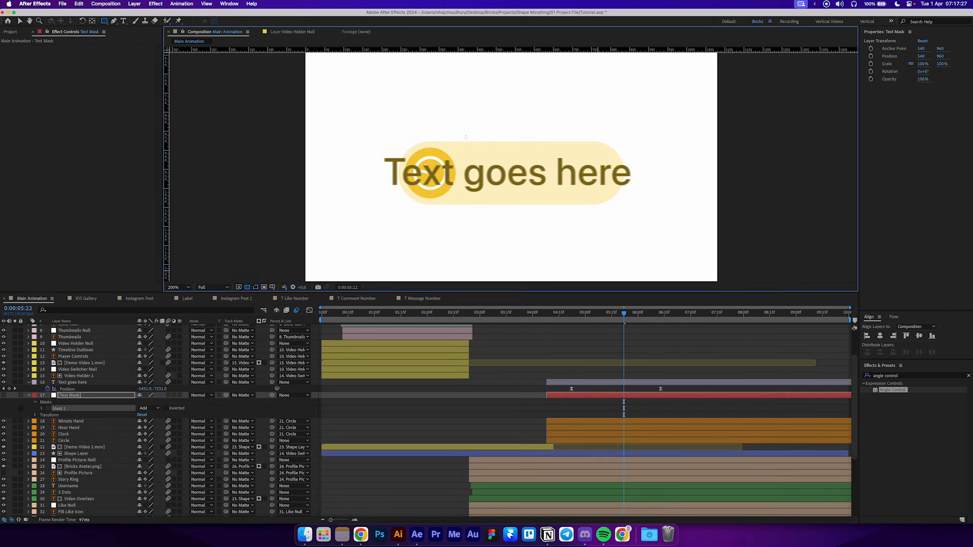
drag(465, 136, 603, 213)
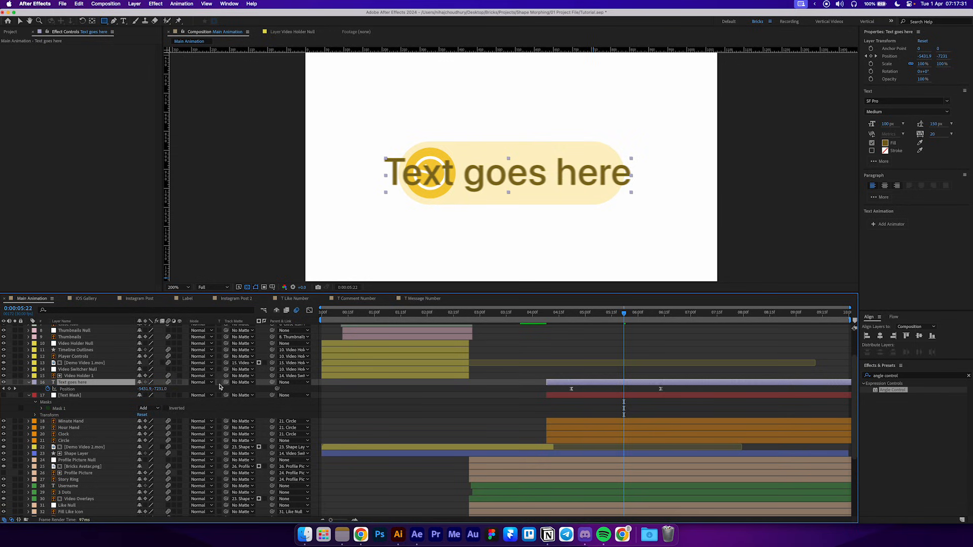
- Use Text Mask as the text layer's track matte and feather its mask for soft edges
drag(226, 382, 75, 397)
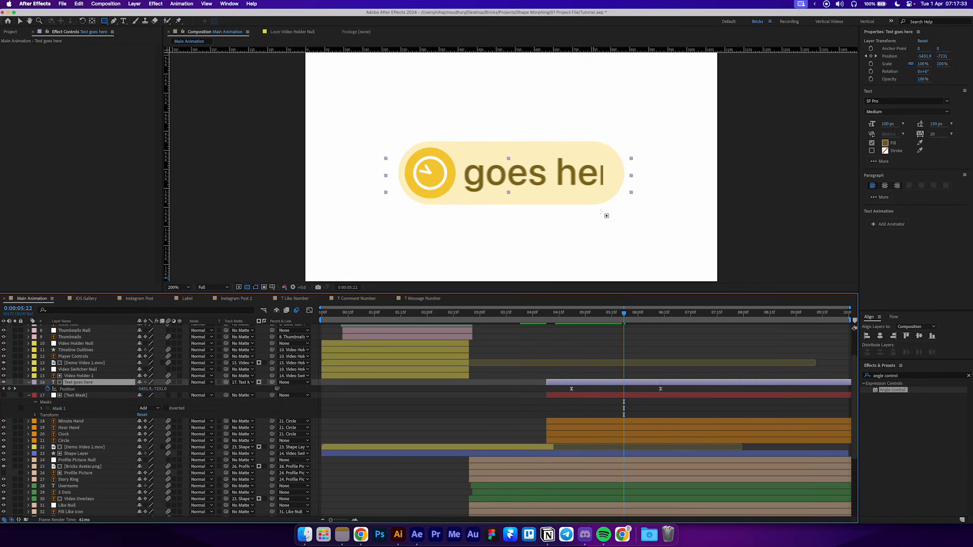
mouse_move(632, 315)
mouse_down()
mouse_move(604, 315)
mouse_move(644, 314)
mouse_up()
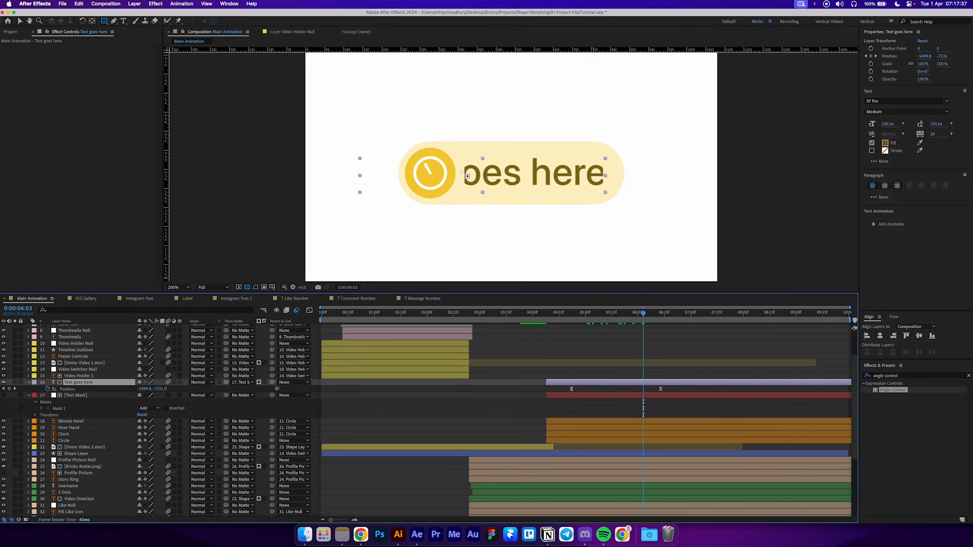
click(42, 409)
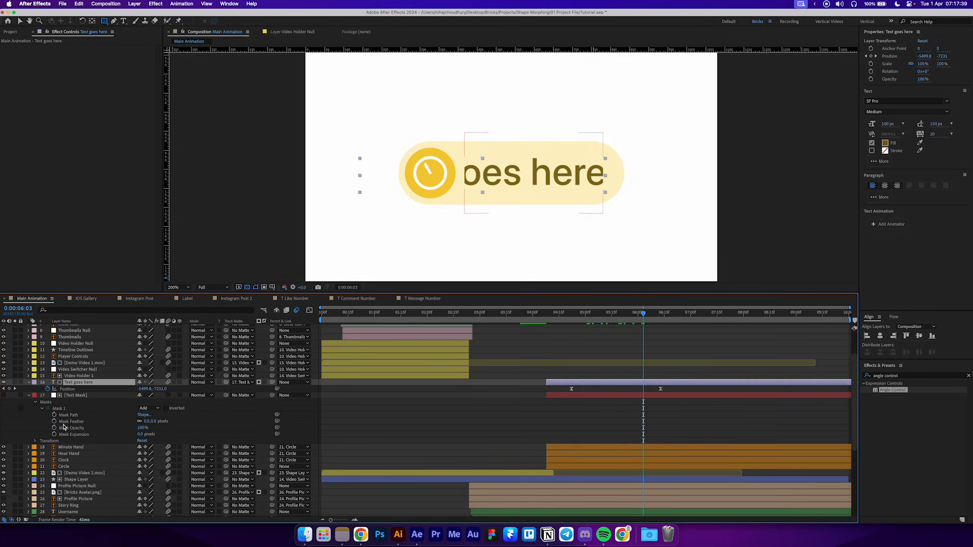
drag(145, 424, 161, 425)
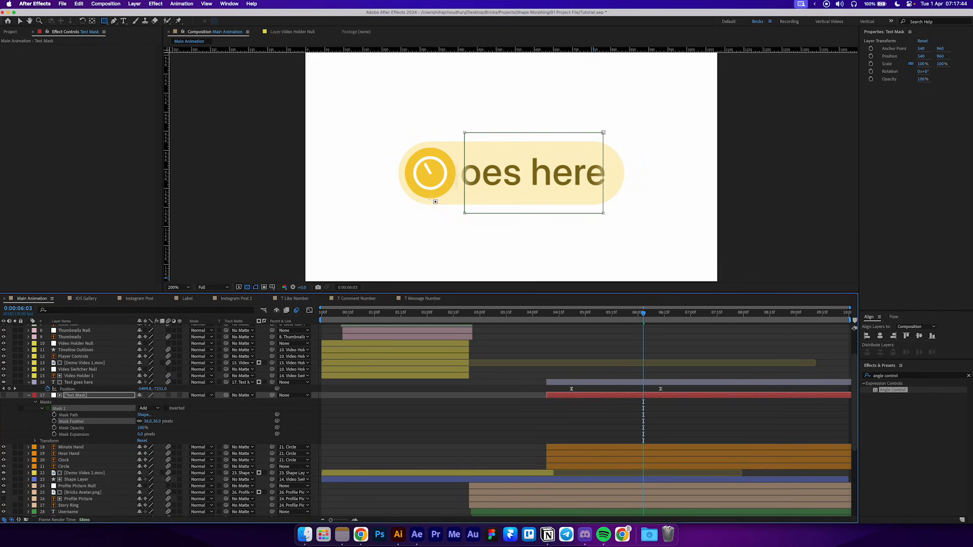
- Move the mask's left and right edges slightly inward so the text fades inside the pill, and scrub through the reveal
key(v)
drag(464, 135, 470, 134)
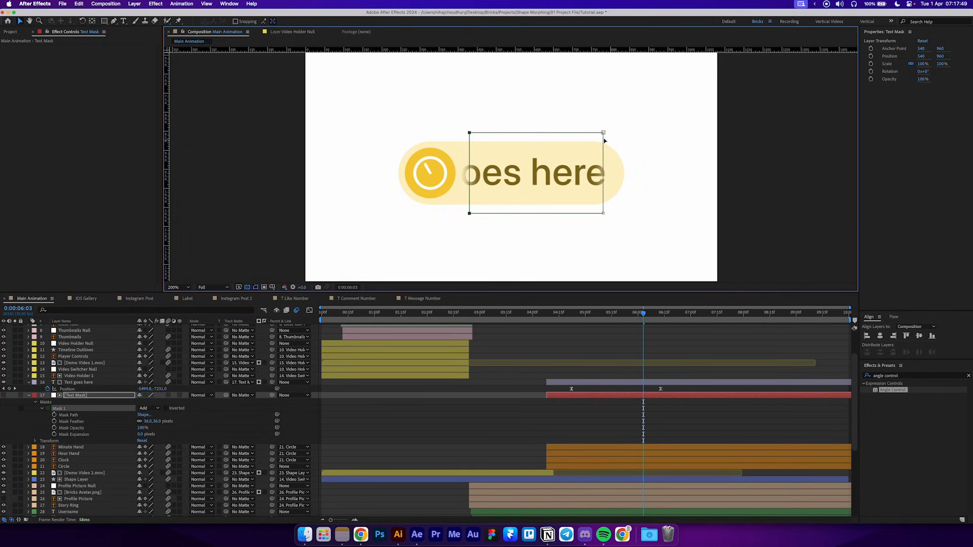
drag(604, 212, 607, 212)
click(614, 313)
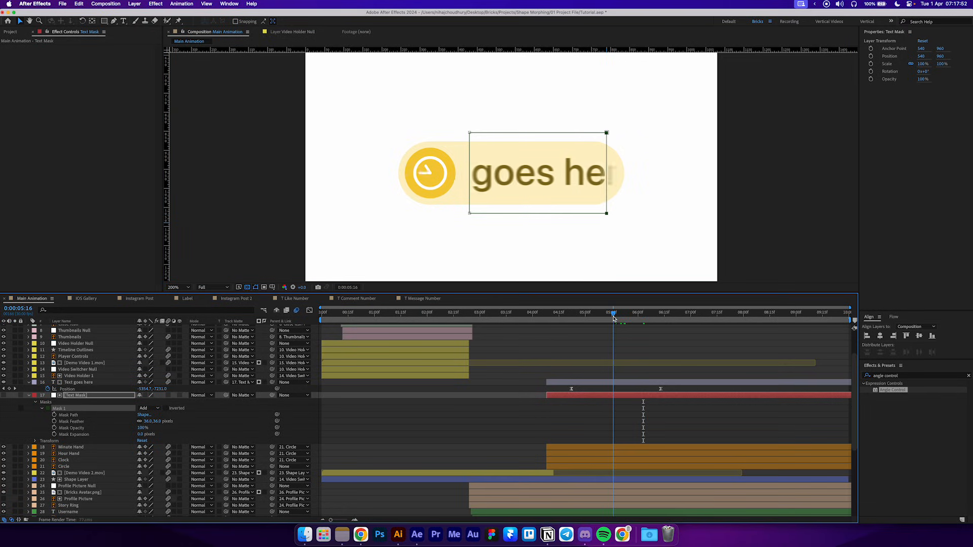
click(607, 214)
drag(607, 133, 599, 133)
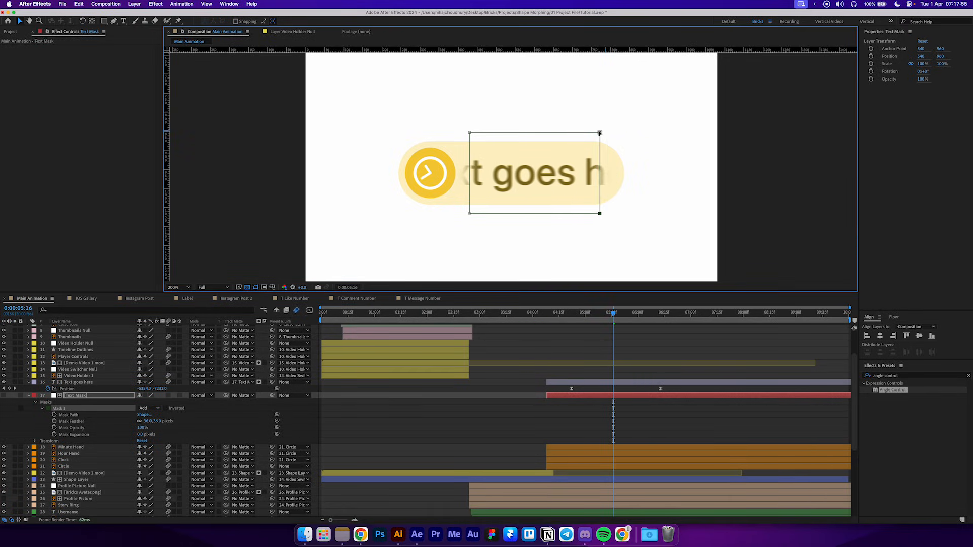
click(630, 336)
drag(615, 319, 664, 322)
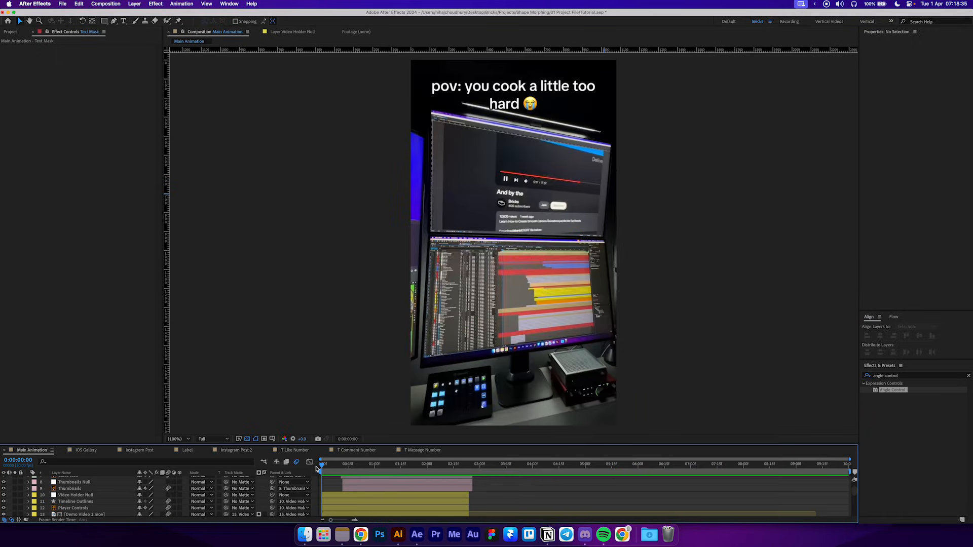